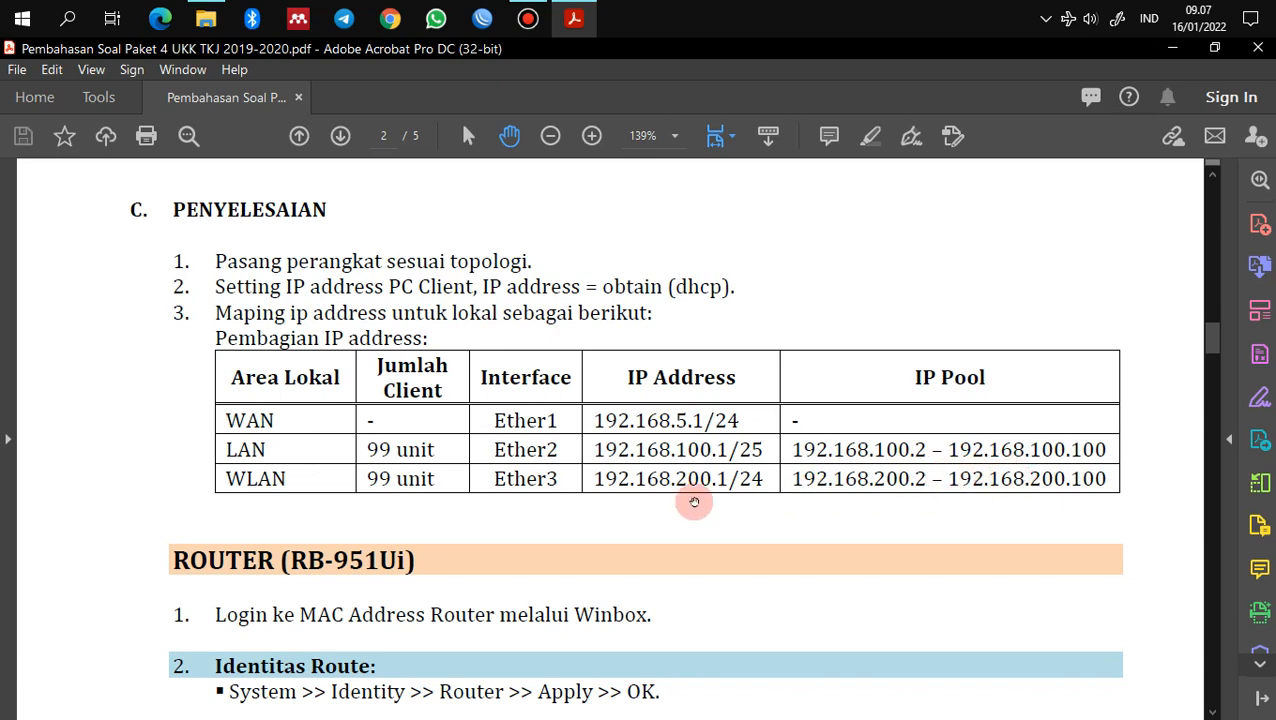
Step: Scroll the exam PDF down to the ROUTER (RB-951Ui) setup steps on page 2
scroll(552, 505, down, 3)
scroll(563, 512, down, 2)
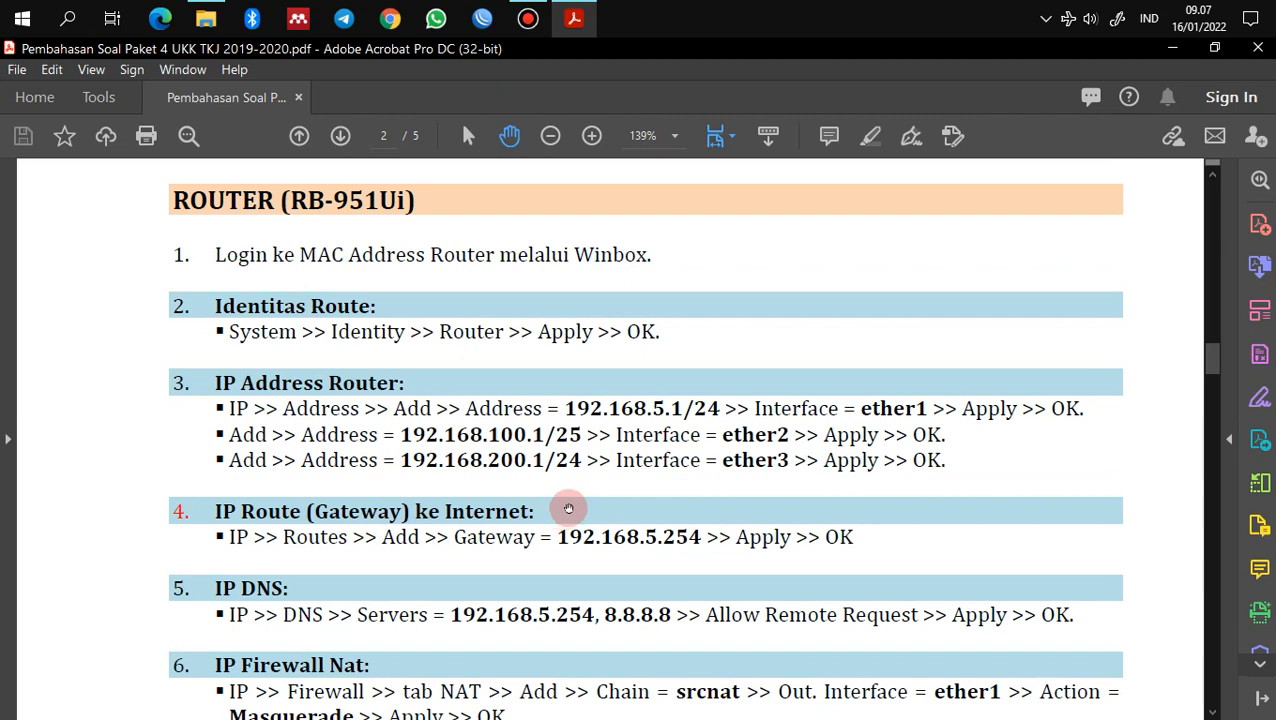
Step: Connect WinBox to the router selected from the Neighbors list
click(483, 18)
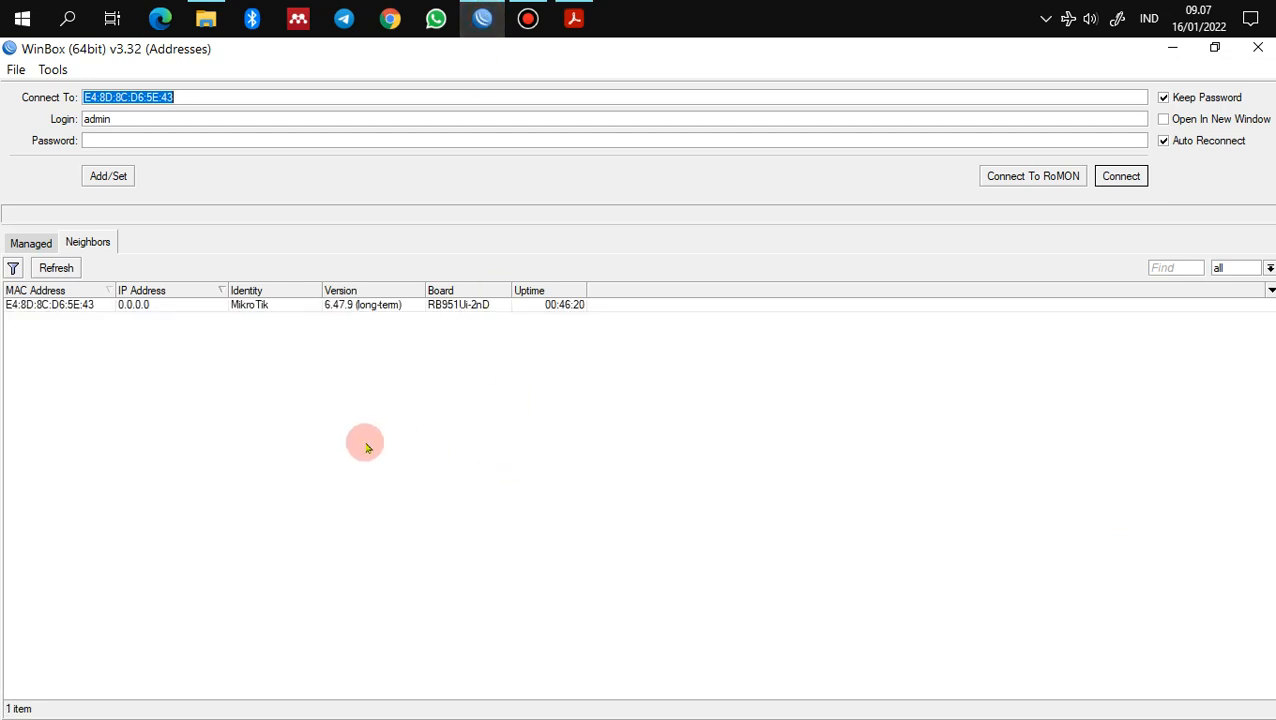
click(92, 306)
click(85, 330)
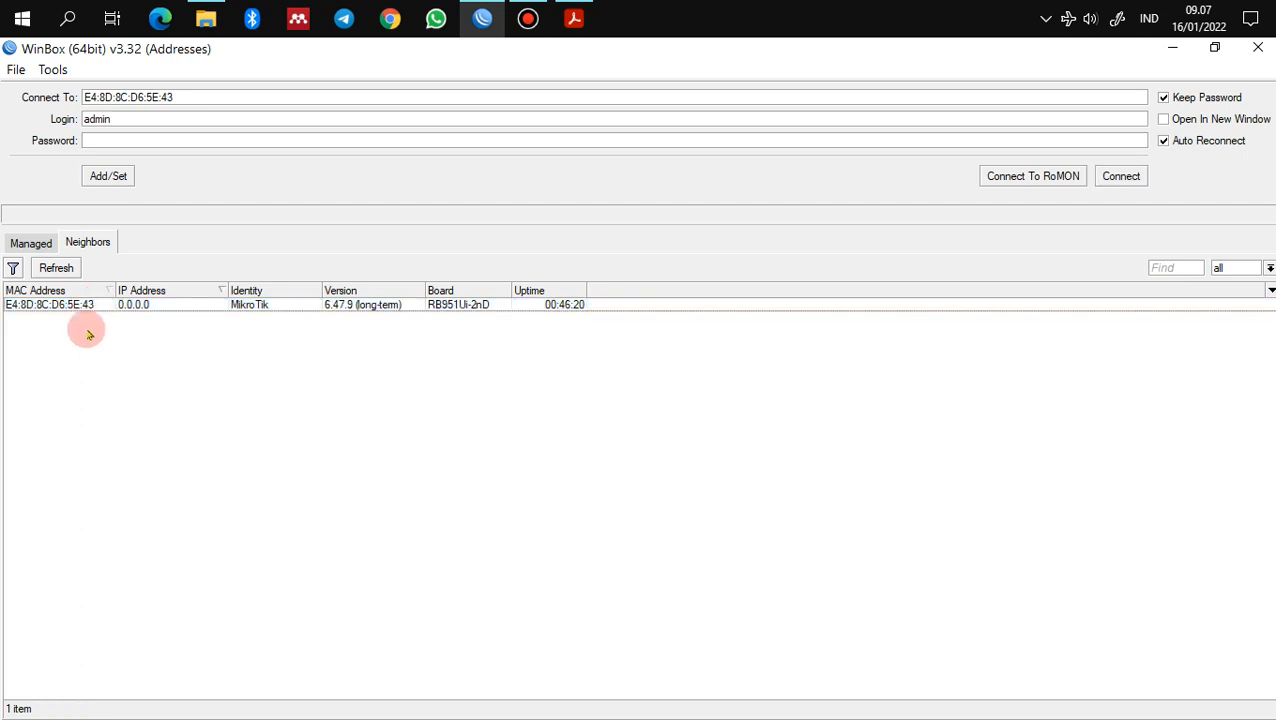
click(77, 305)
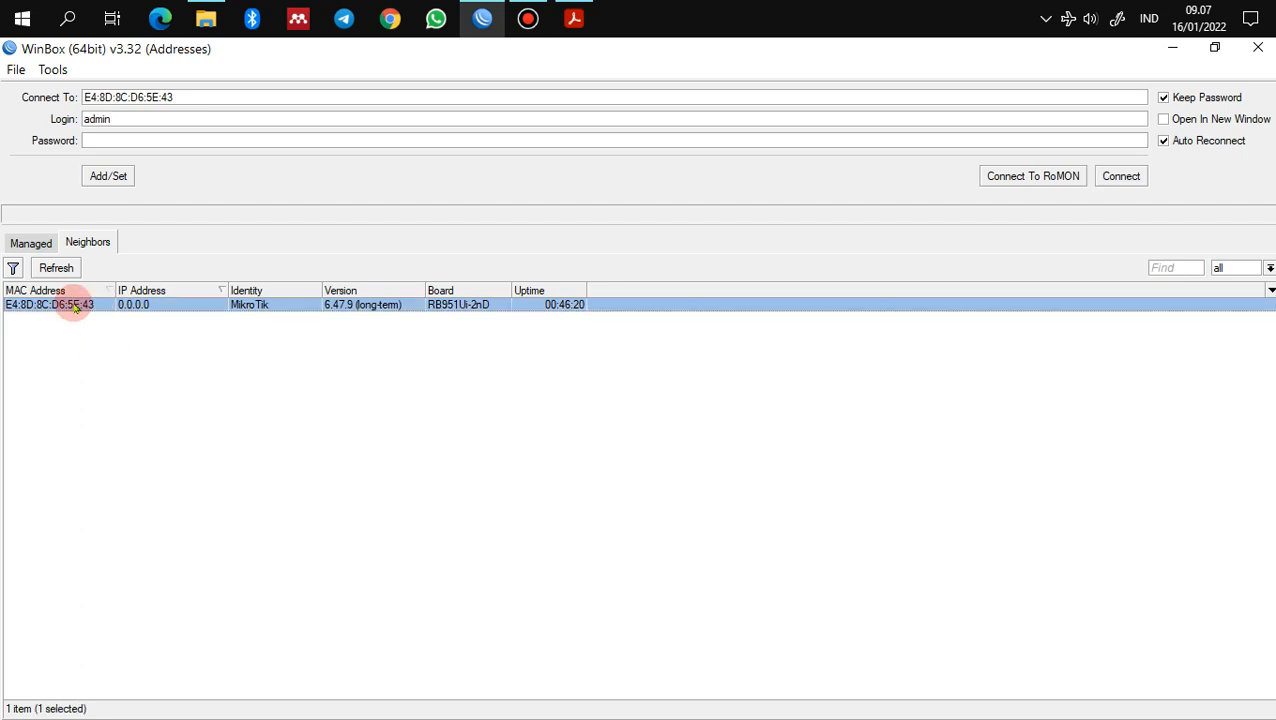
click(1120, 176)
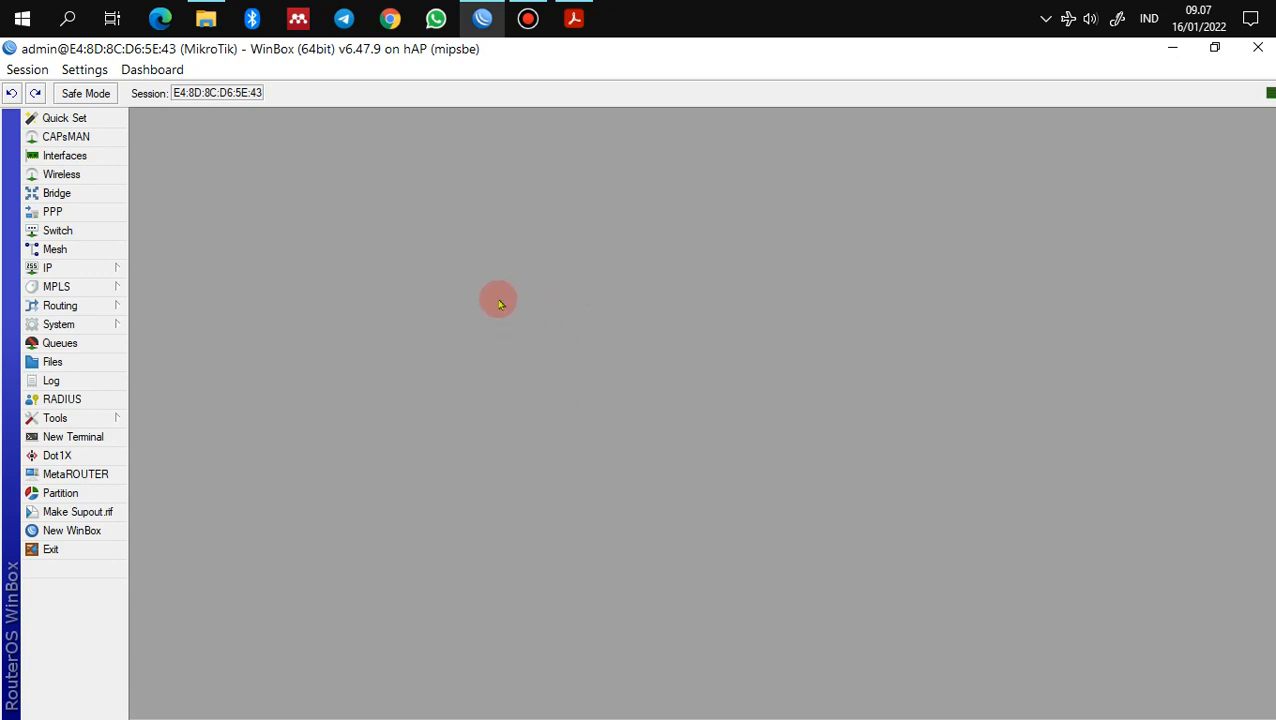
Step: Request a configuration reset with No Default Configuration and Do Not Backup ticked
click(82, 330)
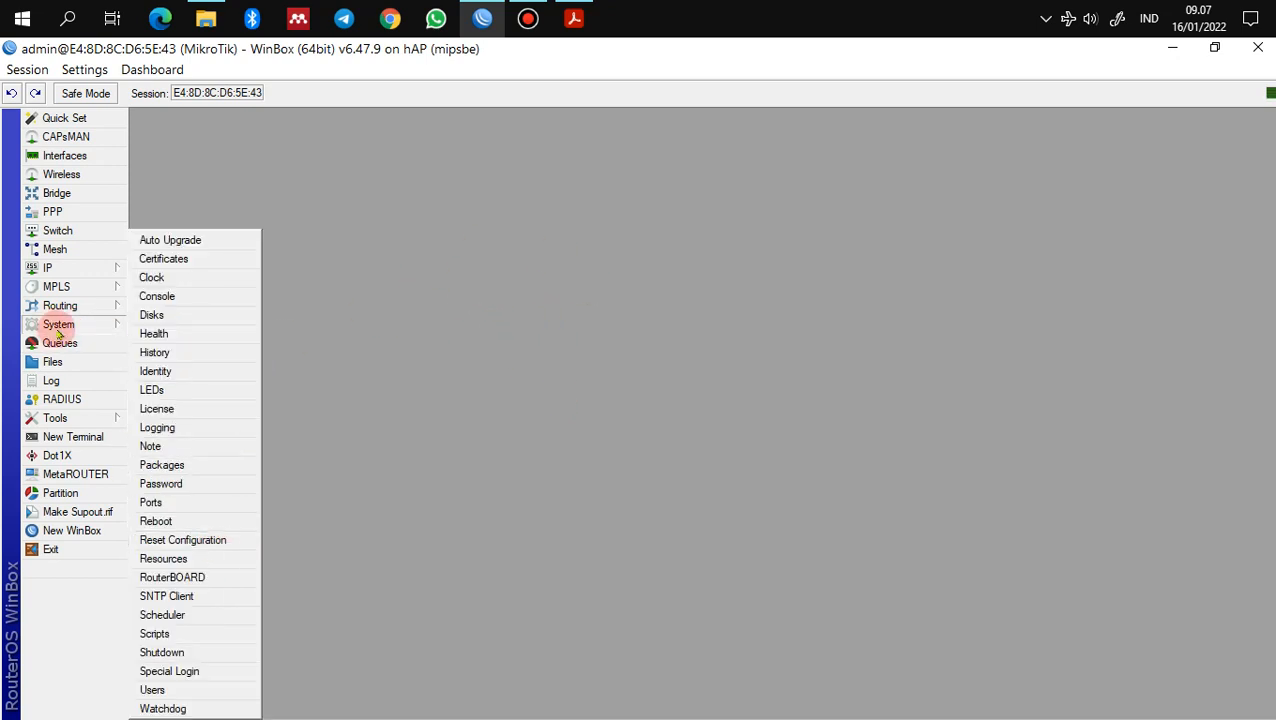
click(201, 544)
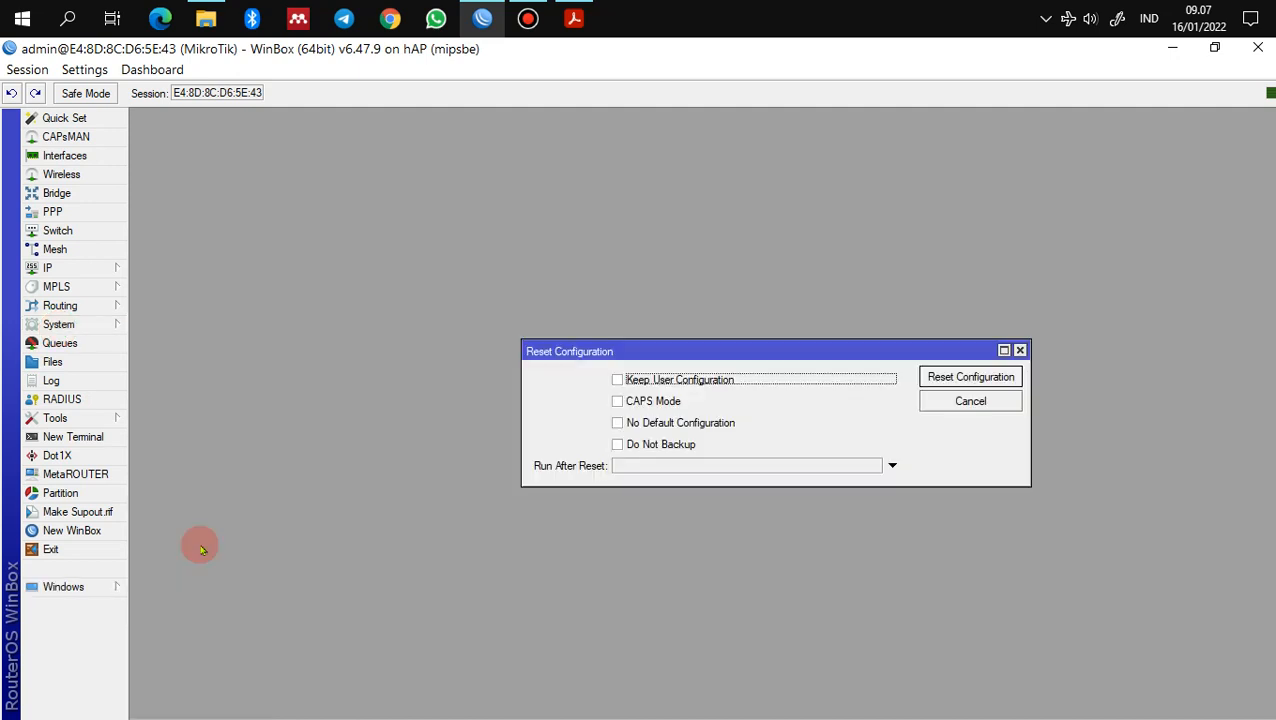
click(668, 426)
click(664, 445)
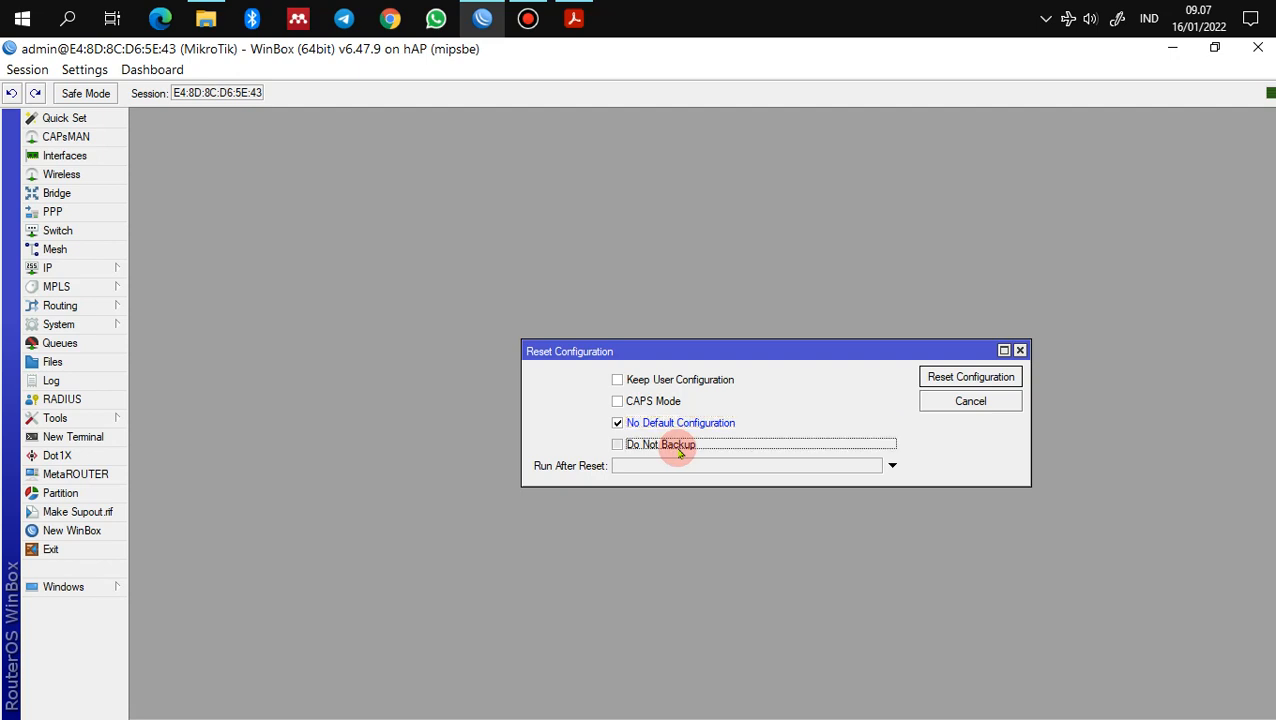
click(1002, 378)
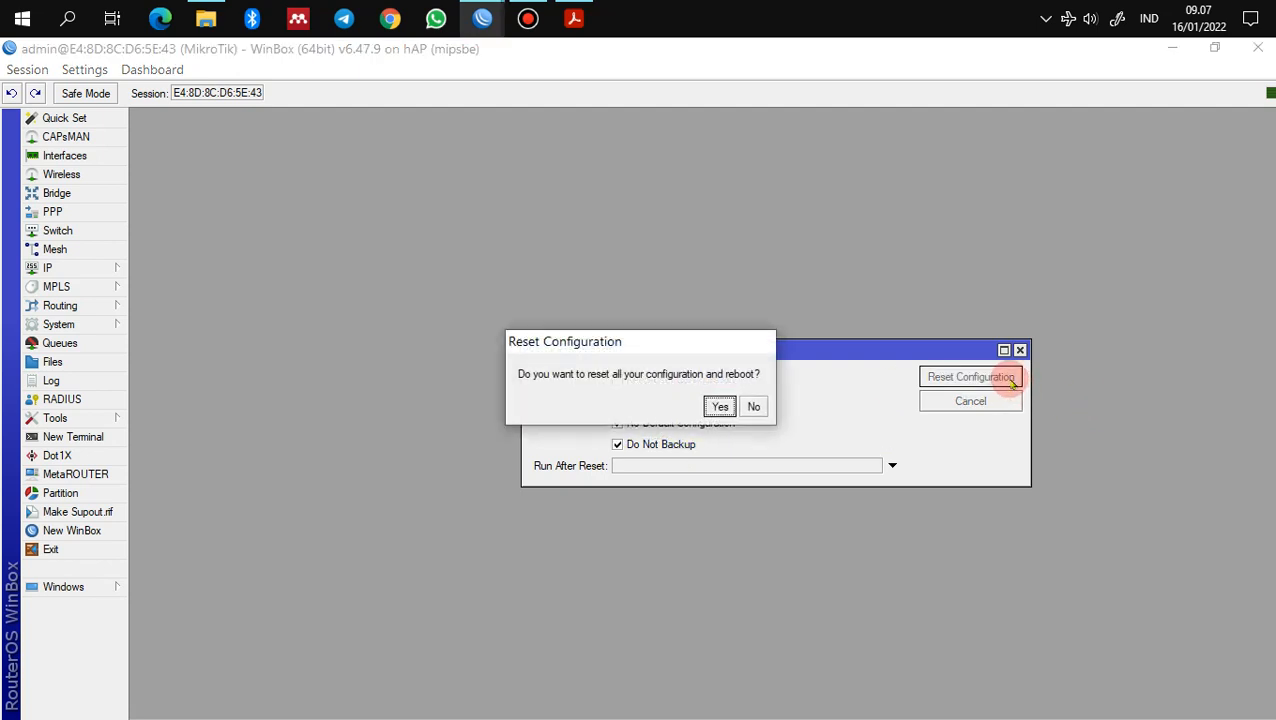
Step: Confirm the reset and reboot, then reconnect to the rebooted router from Neighbors
click(704, 415)
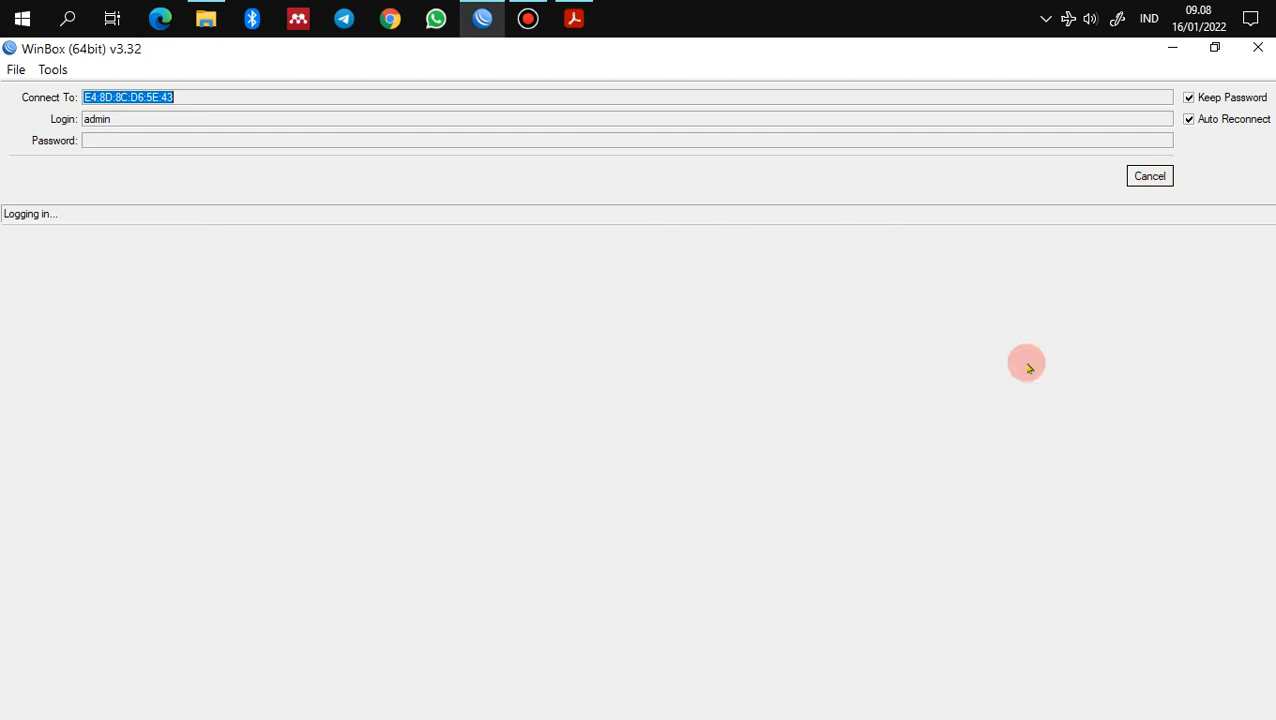
click(1150, 176)
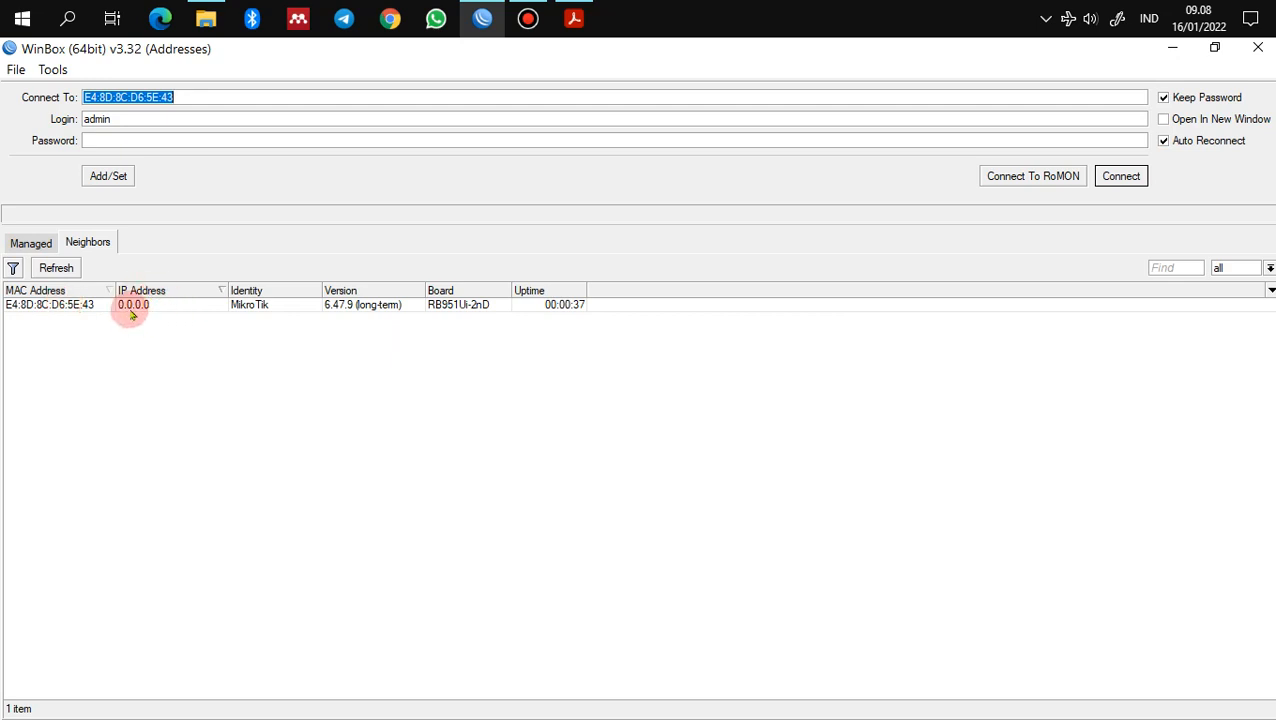
click(66, 310)
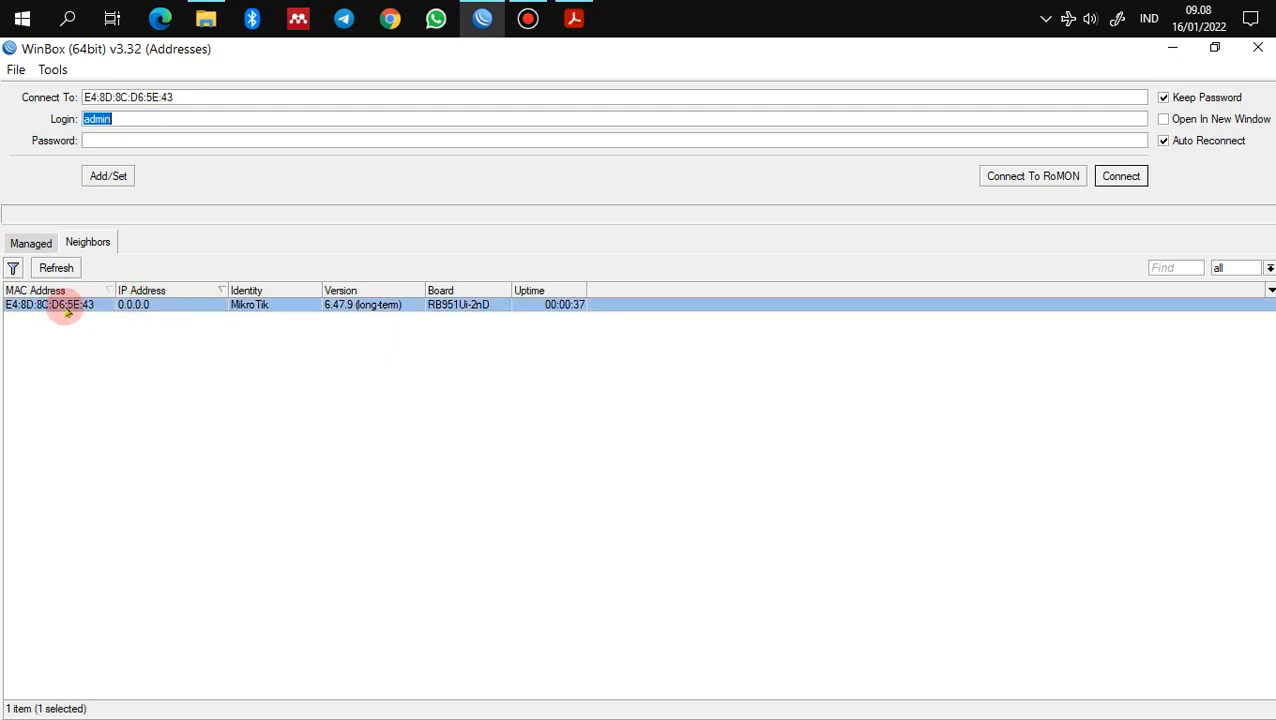
click(175, 141)
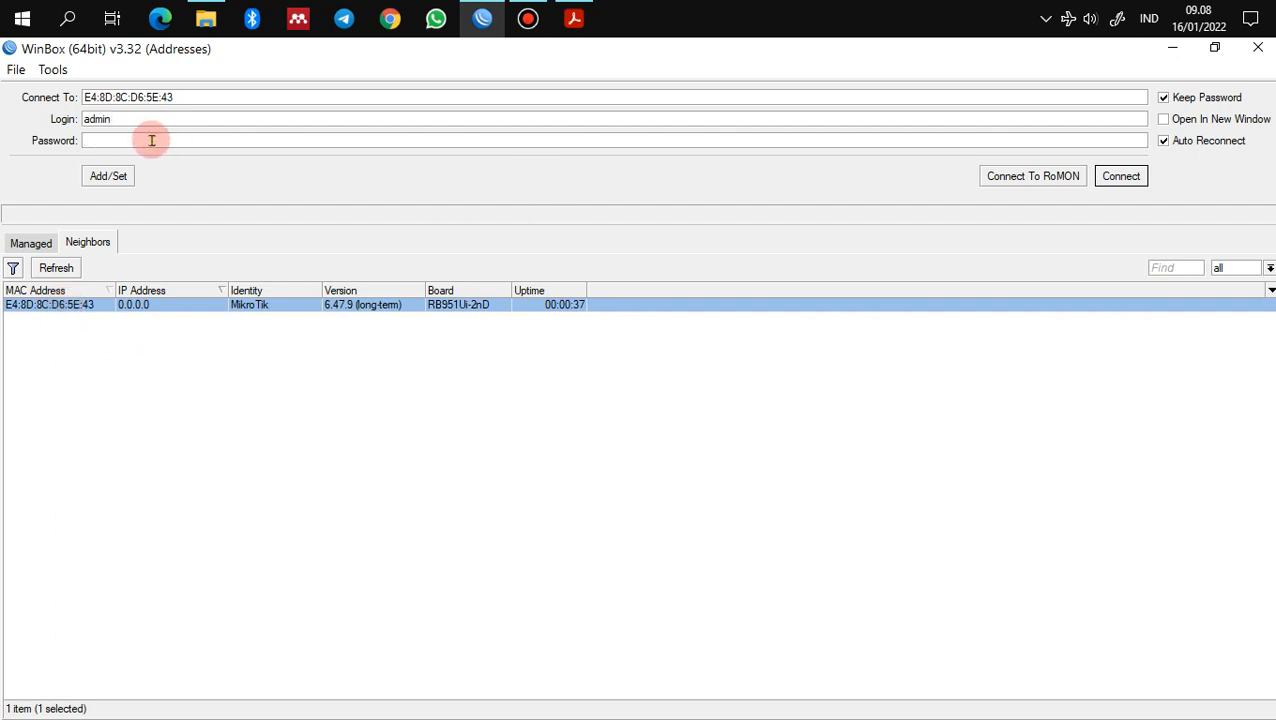
click(1121, 176)
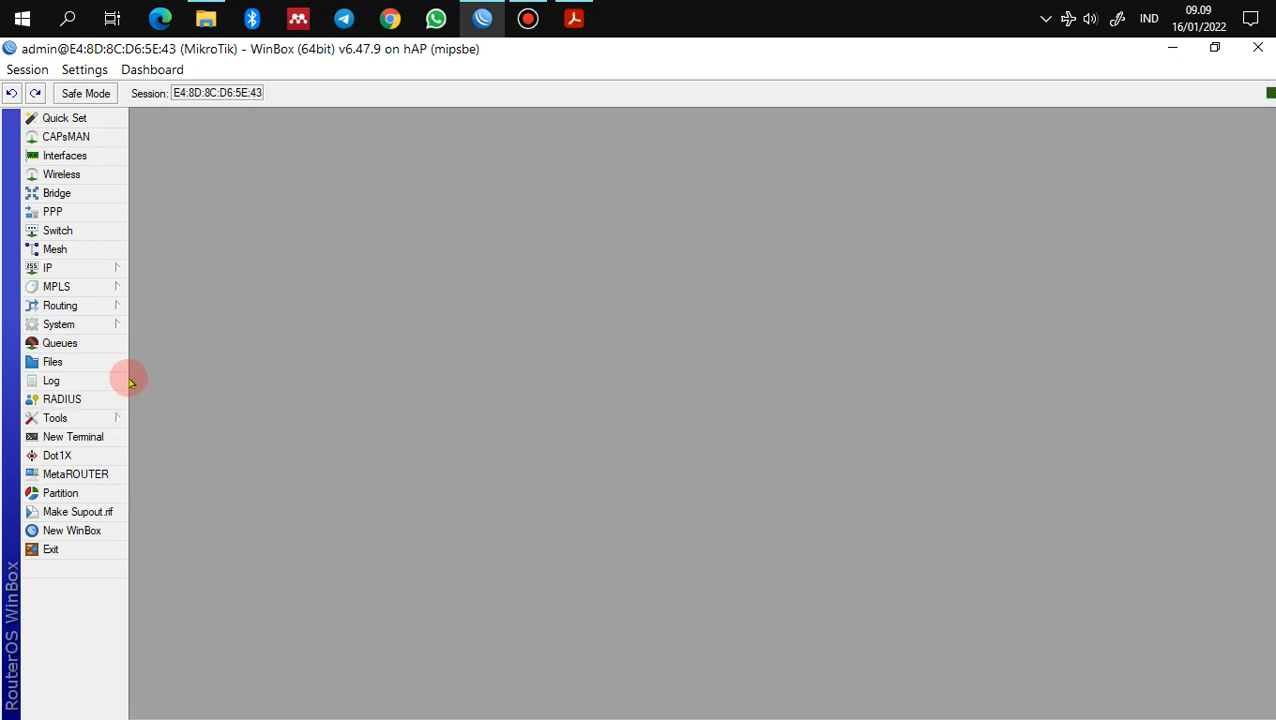
Step: Set the system identity to 'Router' in place of MikroTik and save it
click(110, 333)
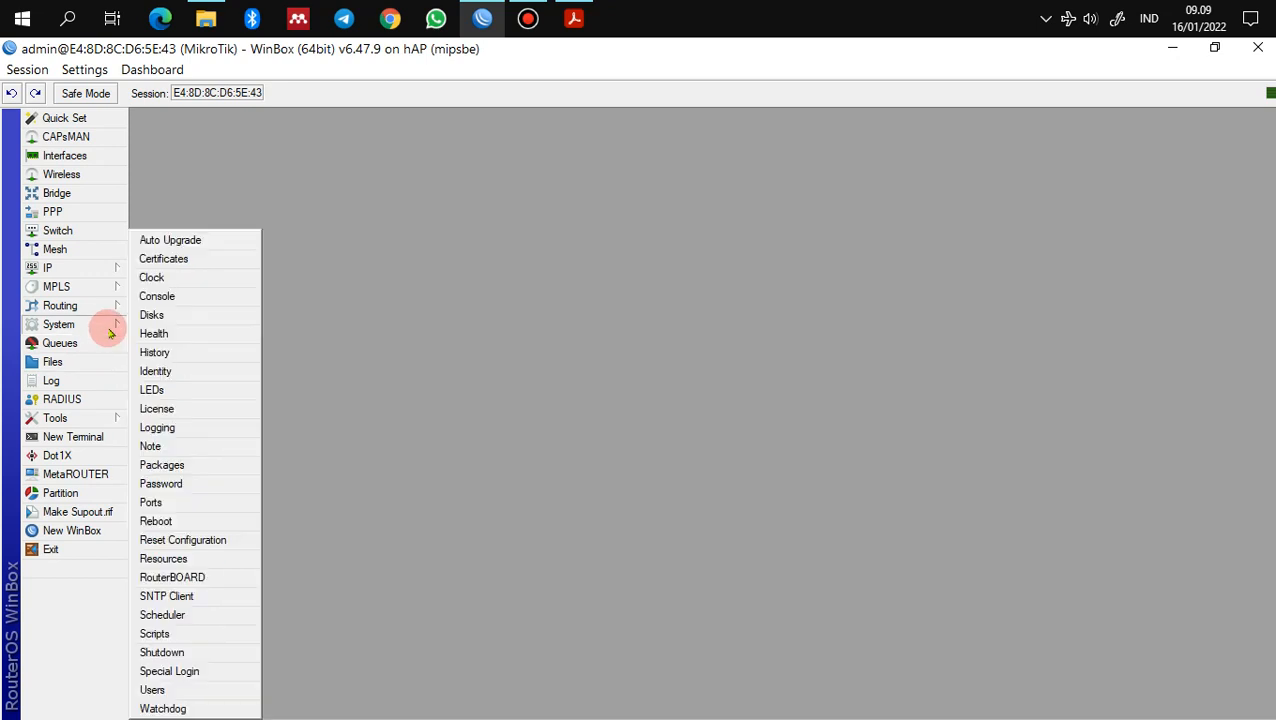
click(156, 371)
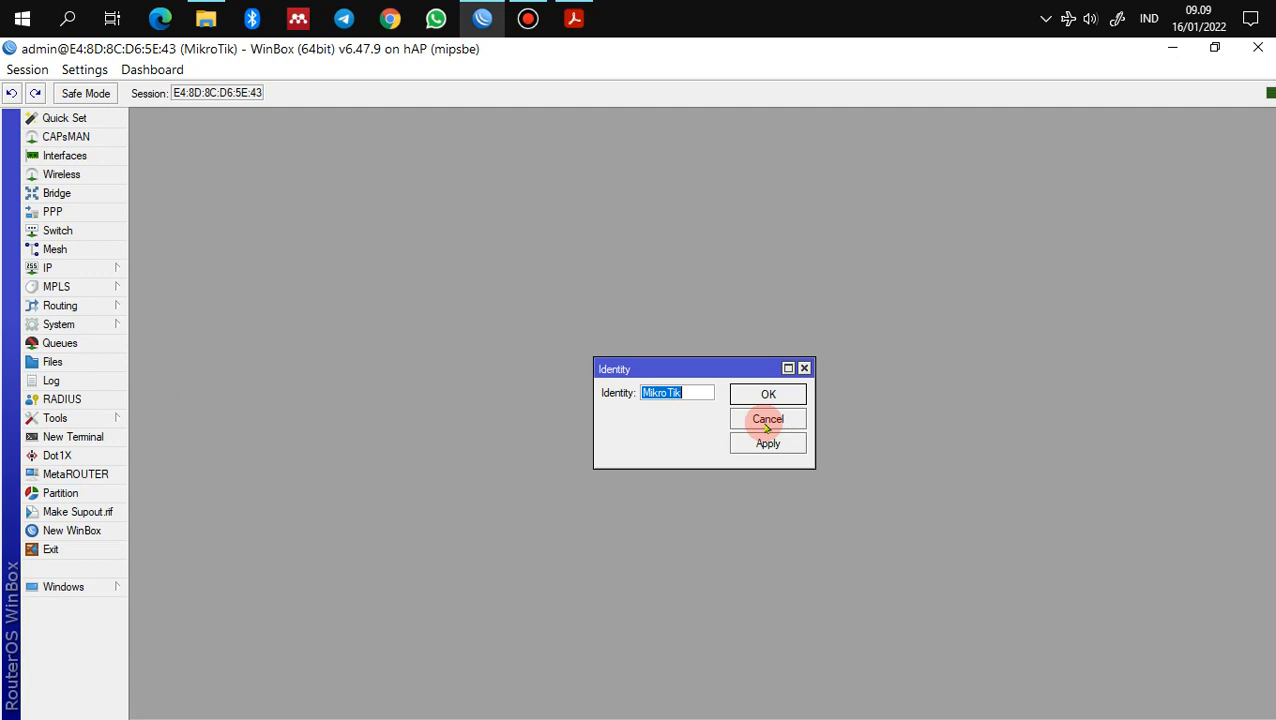
text(Router)
click(768, 443)
click(768, 394)
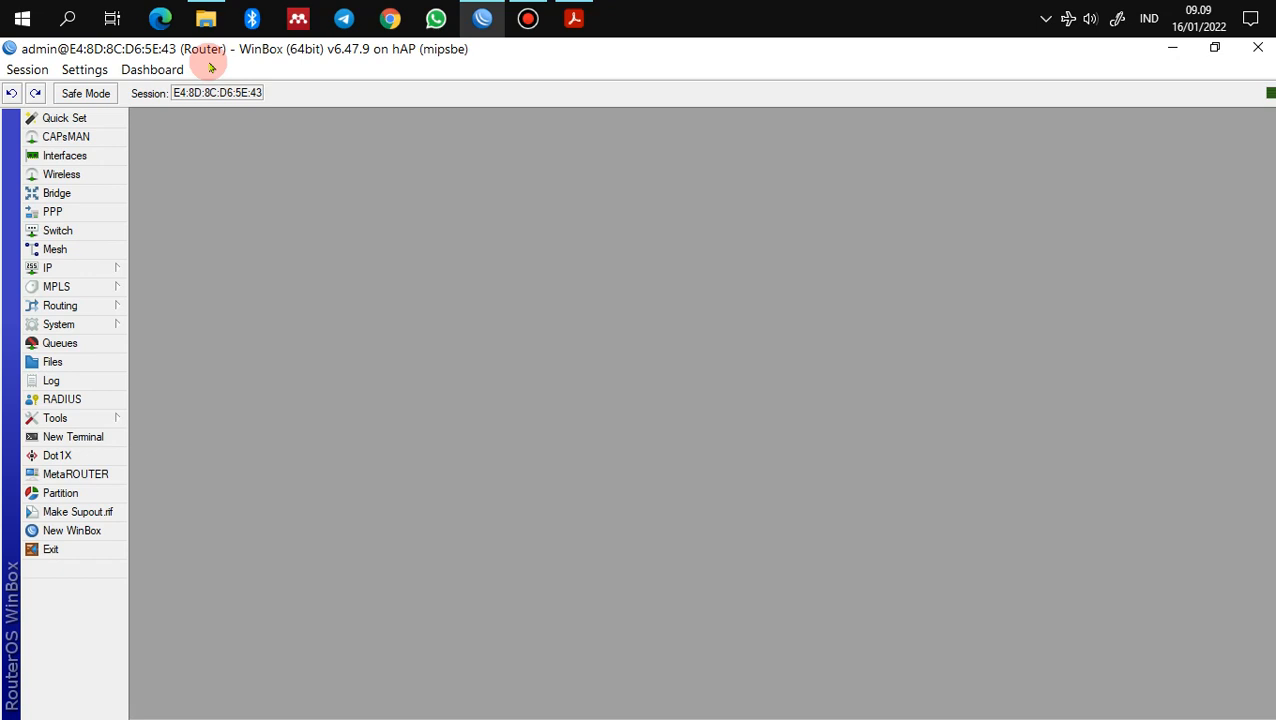
Step: Enable wlan1 in the Interface List, then return to the Wireless Tables WiFi Interfaces list
click(55, 175)
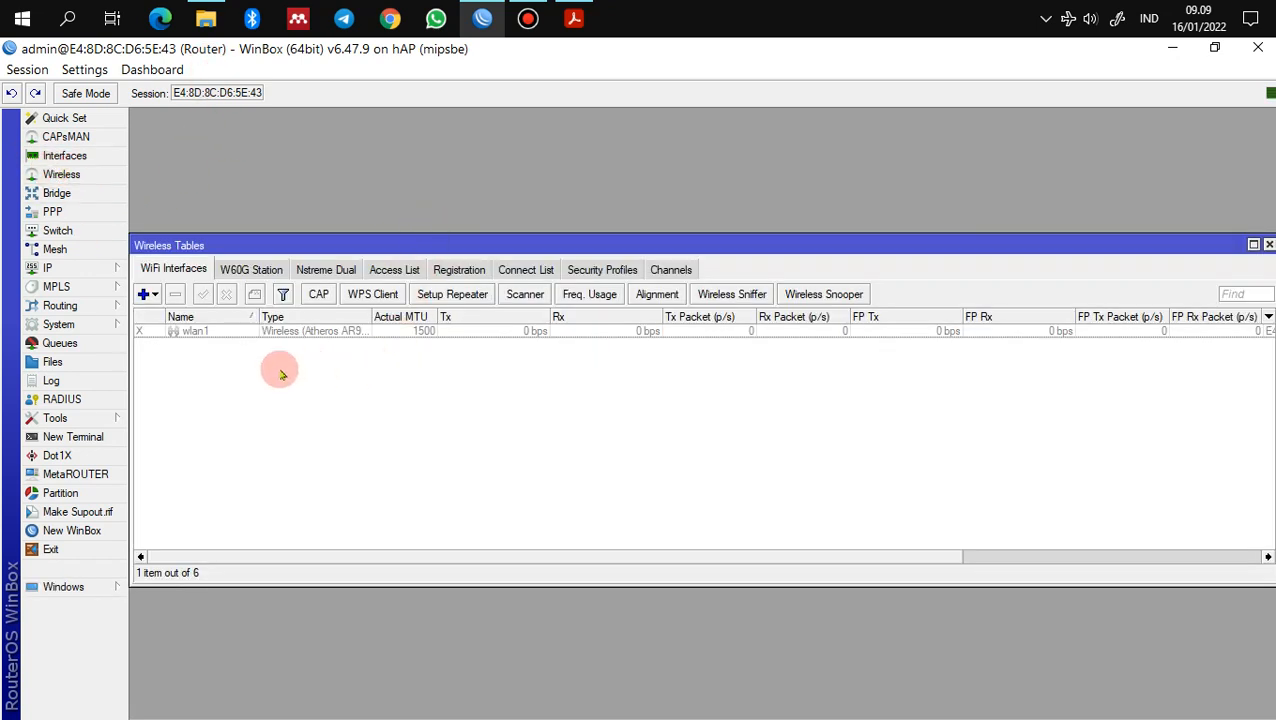
click(217, 333)
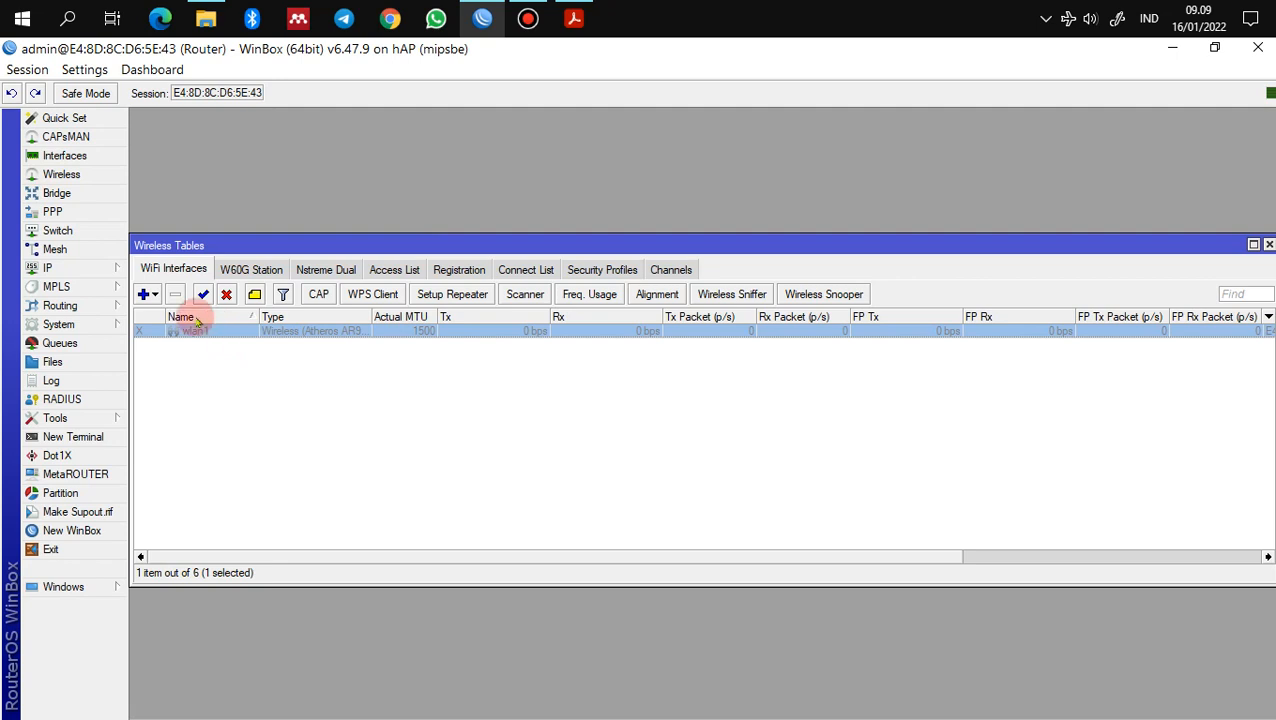
click(64, 156)
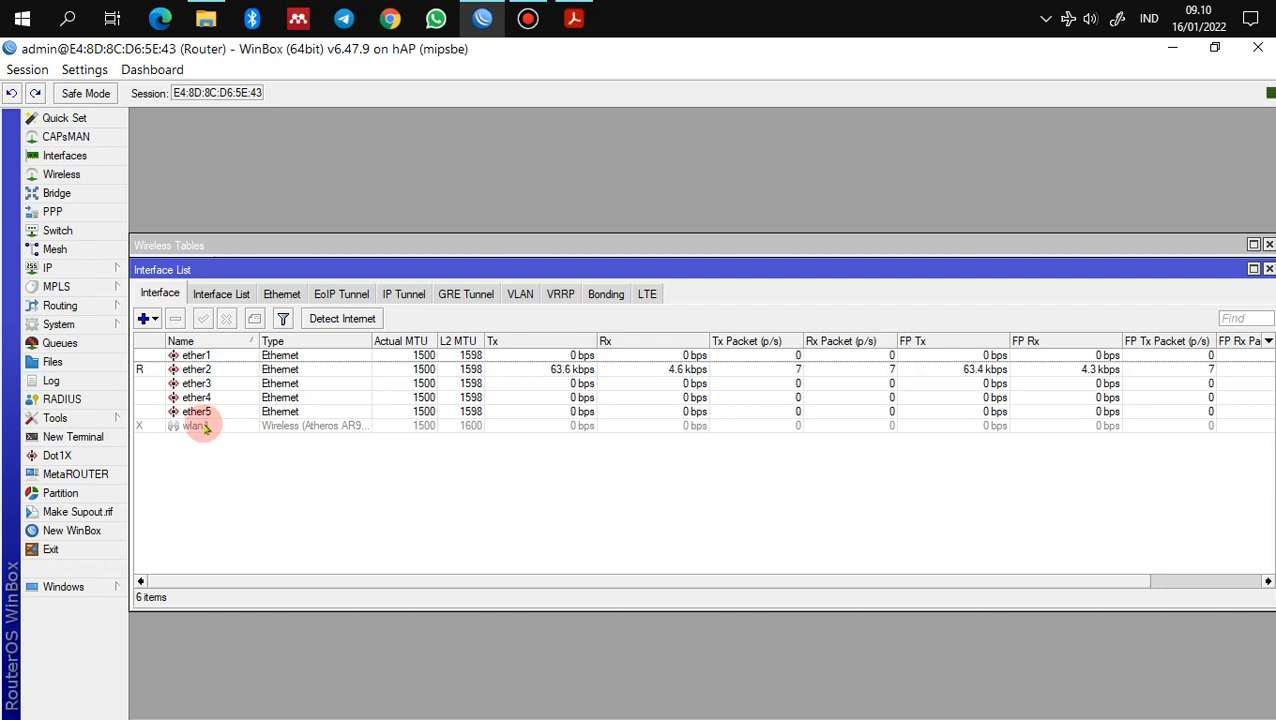
click(205, 428)
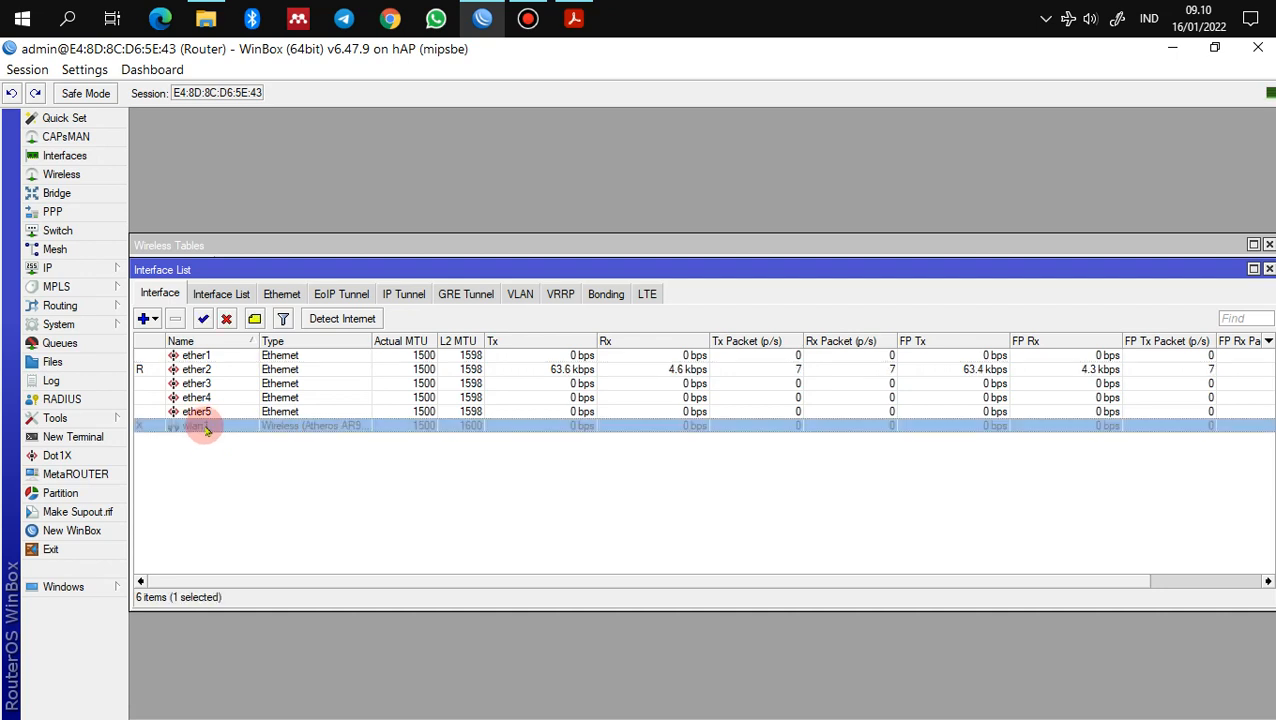
click(203, 318)
click(225, 475)
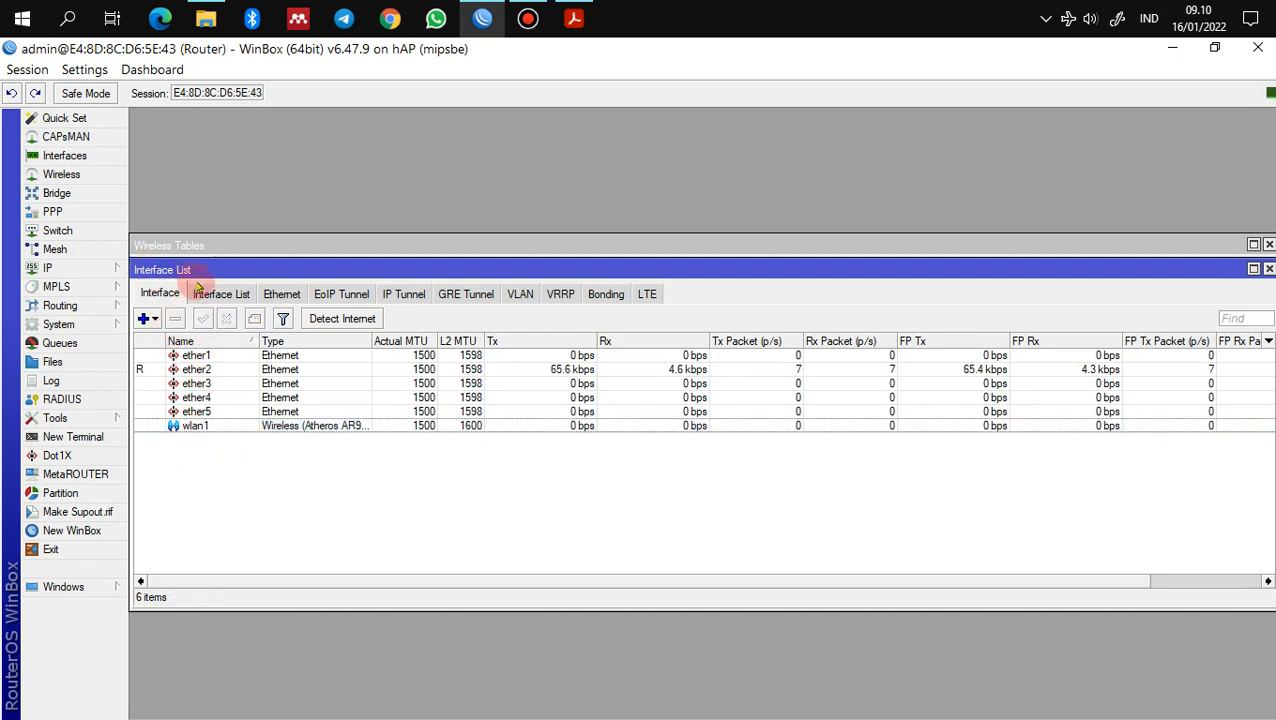
click(61, 176)
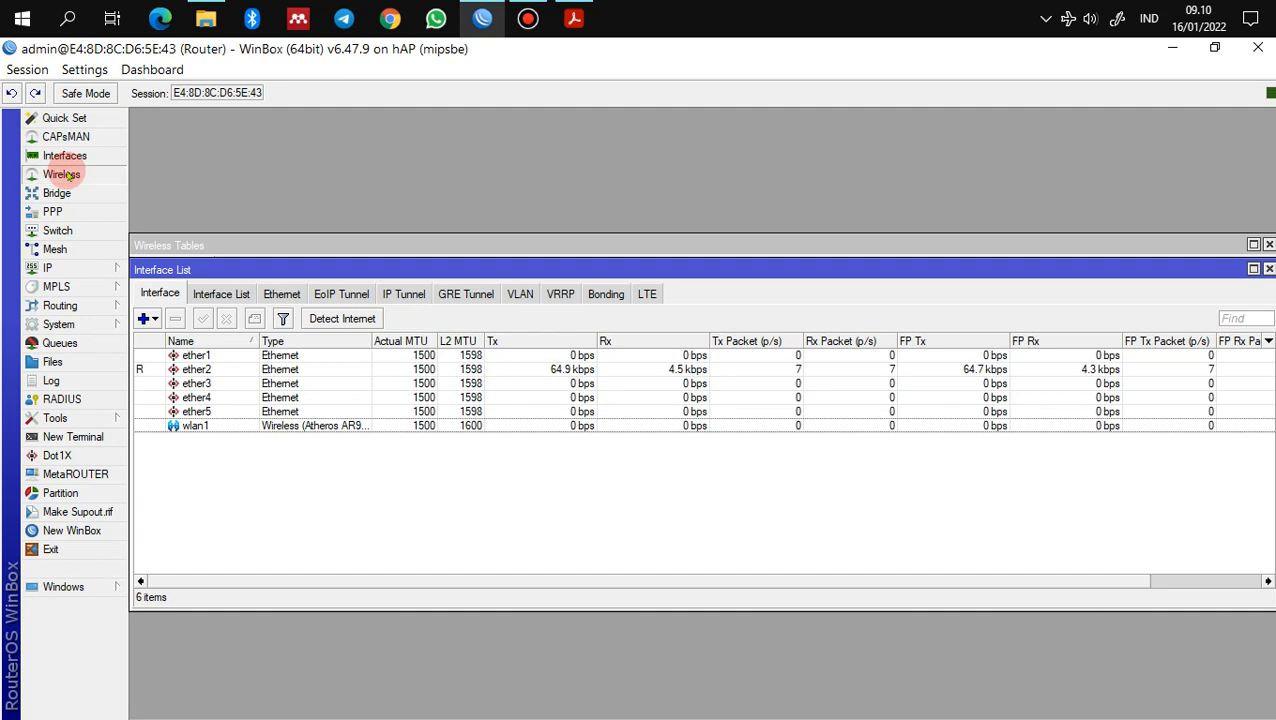
click(375, 453)
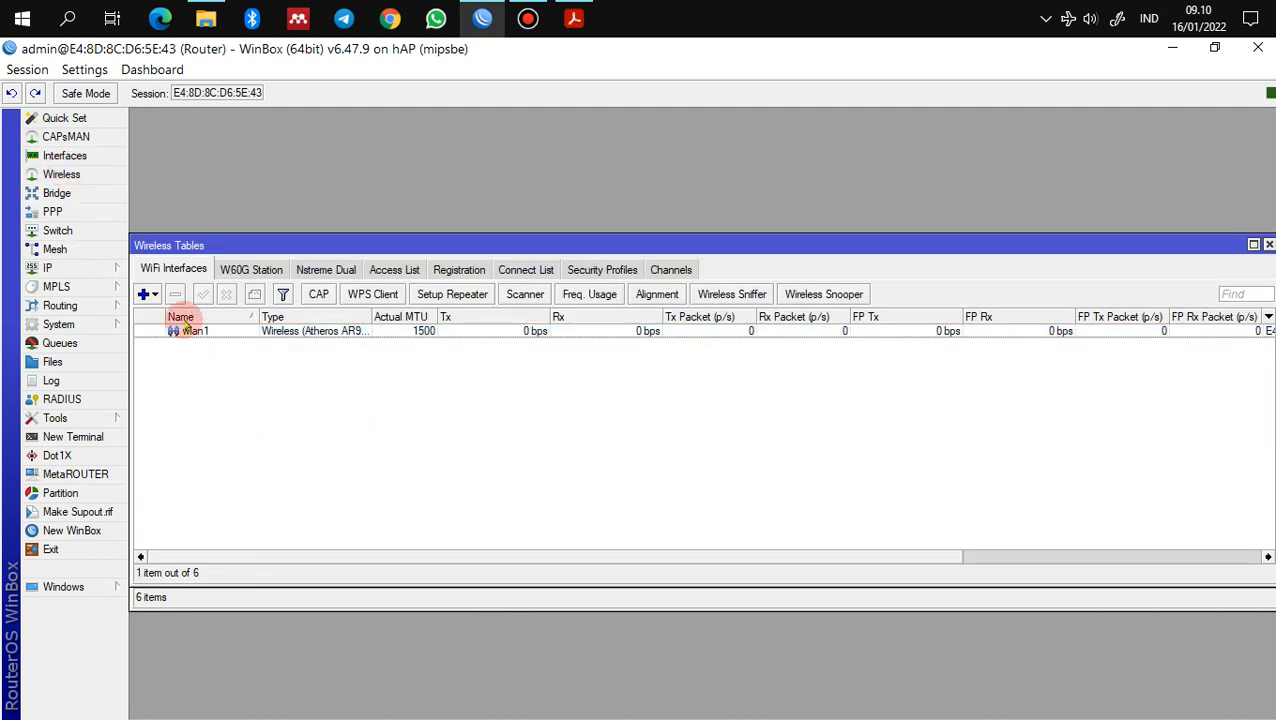
Step: Scan from wlan1 and connect it as a station to the A4 network, then save
click(186, 331)
double_click(195, 331)
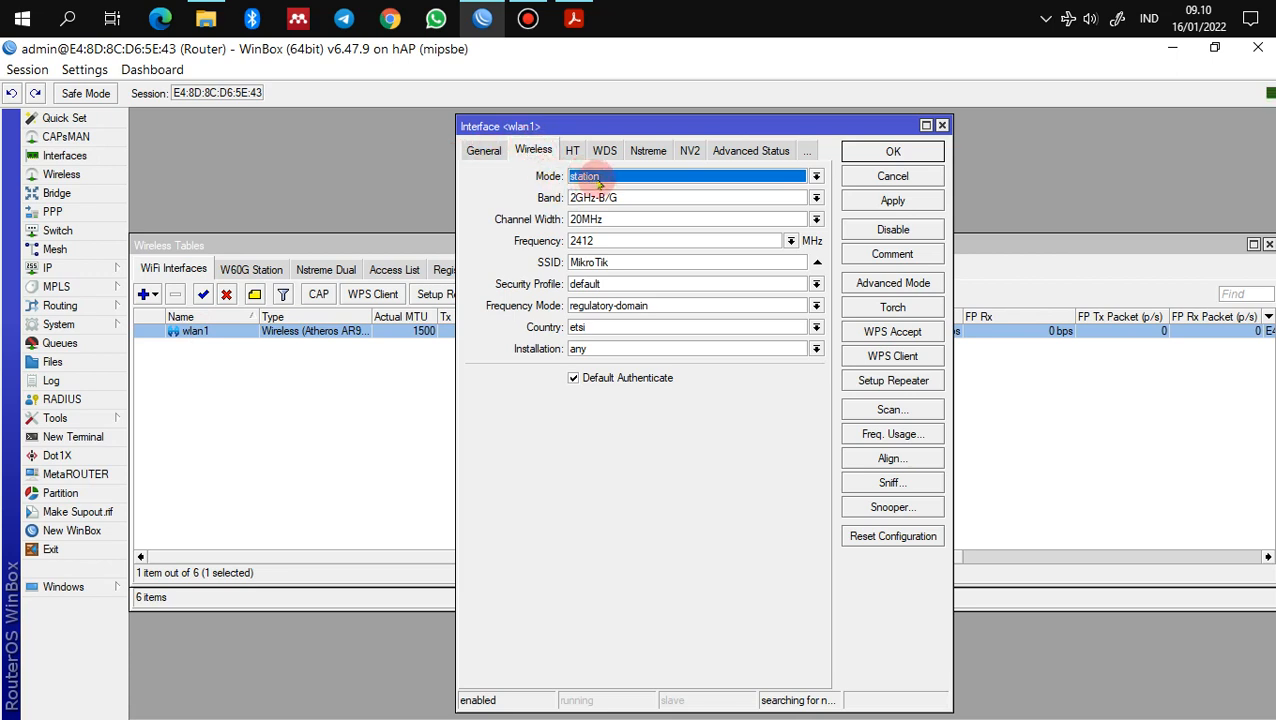
click(889, 411)
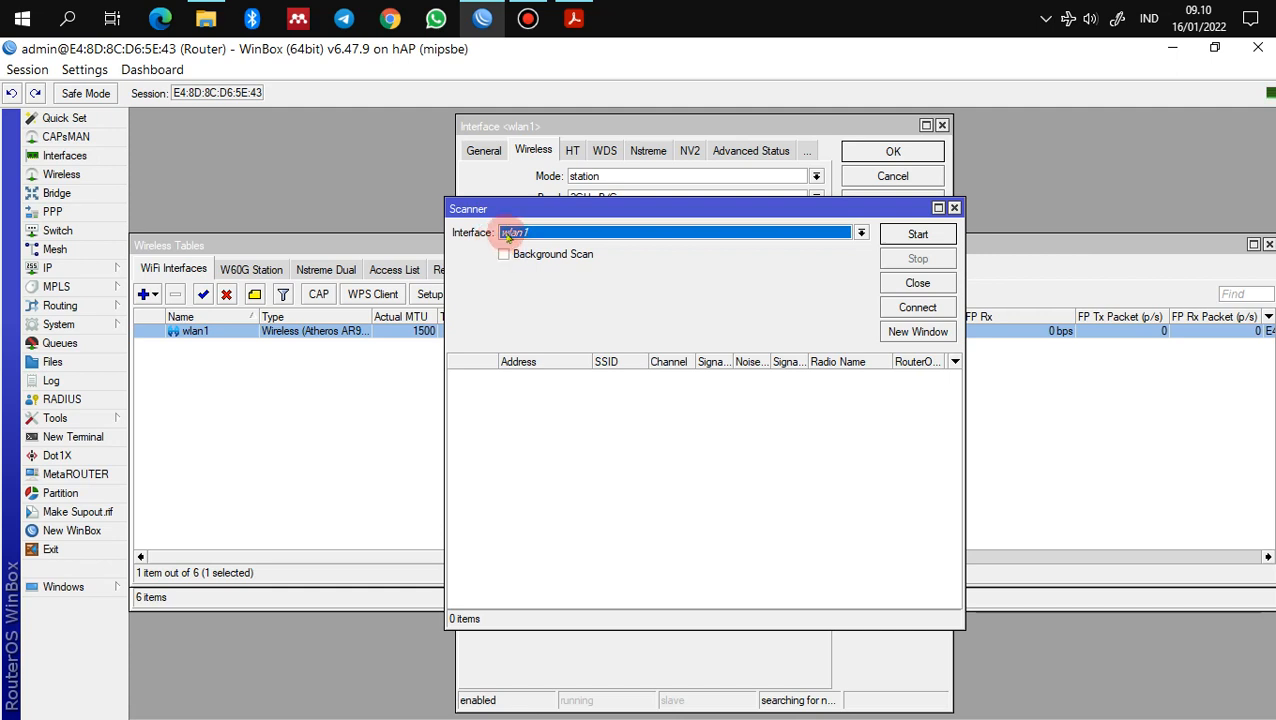
click(918, 234)
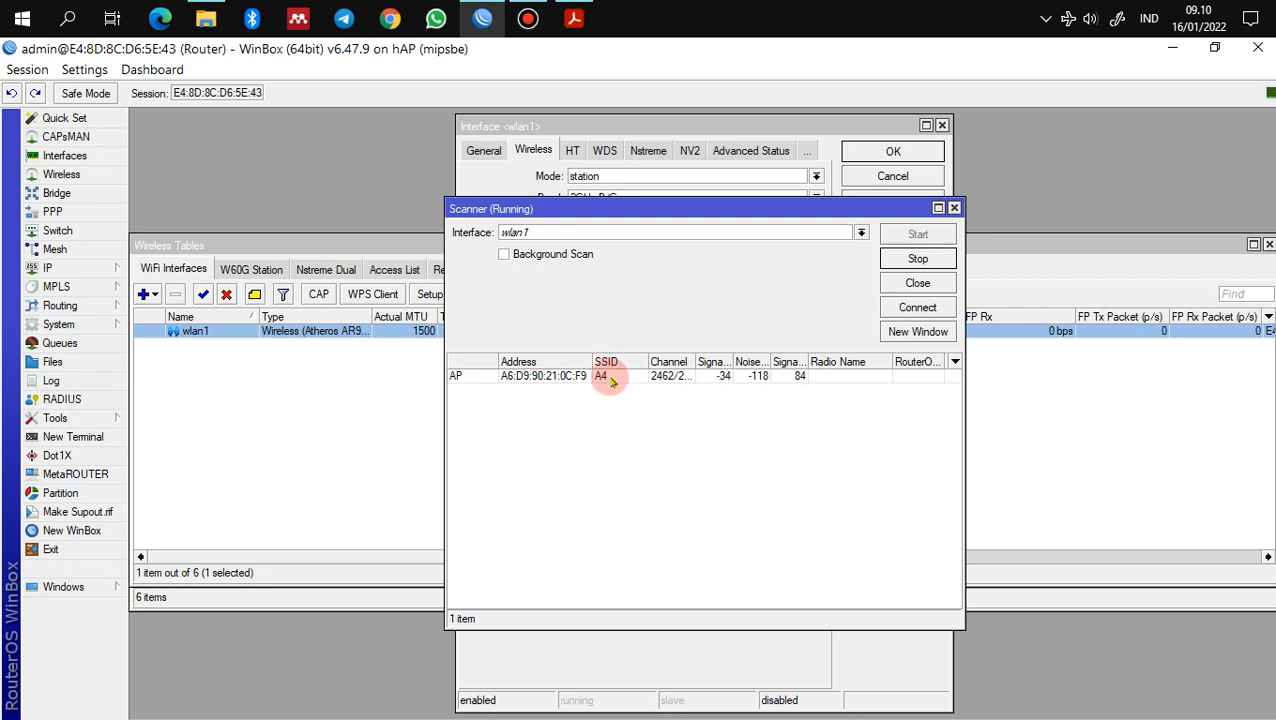
click(610, 380)
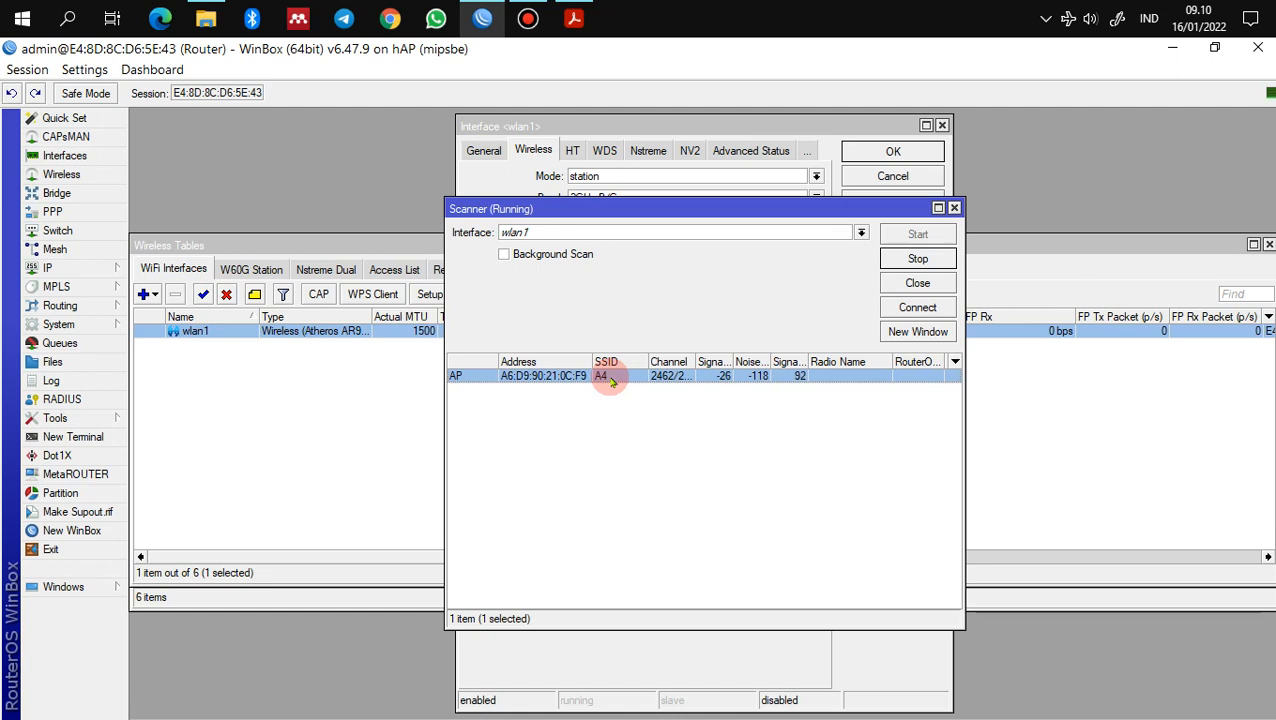
click(914, 310)
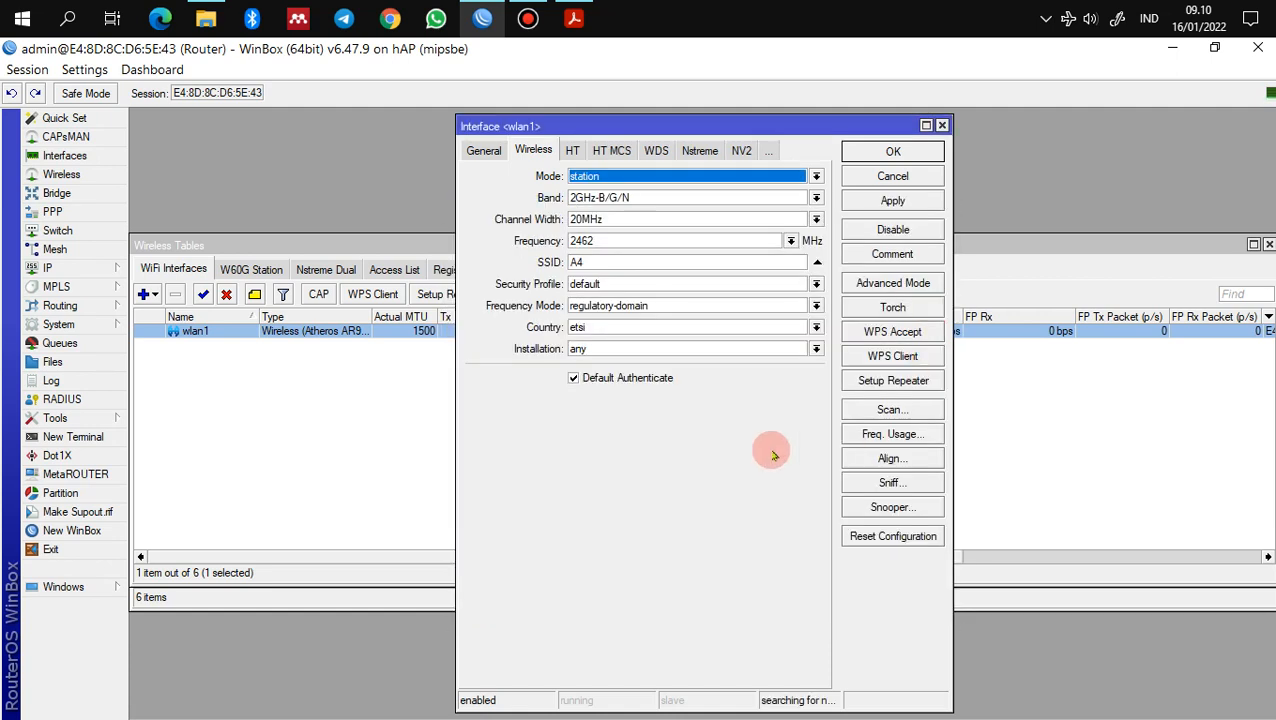
click(890, 200)
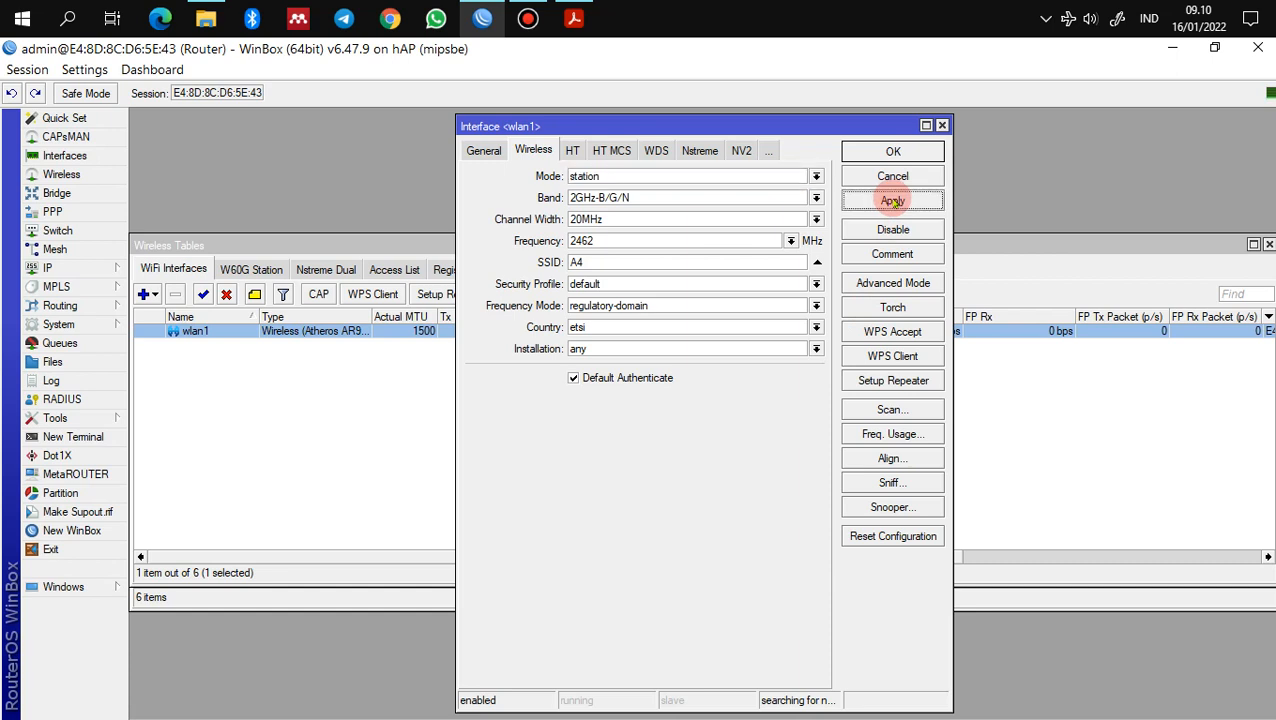
click(892, 151)
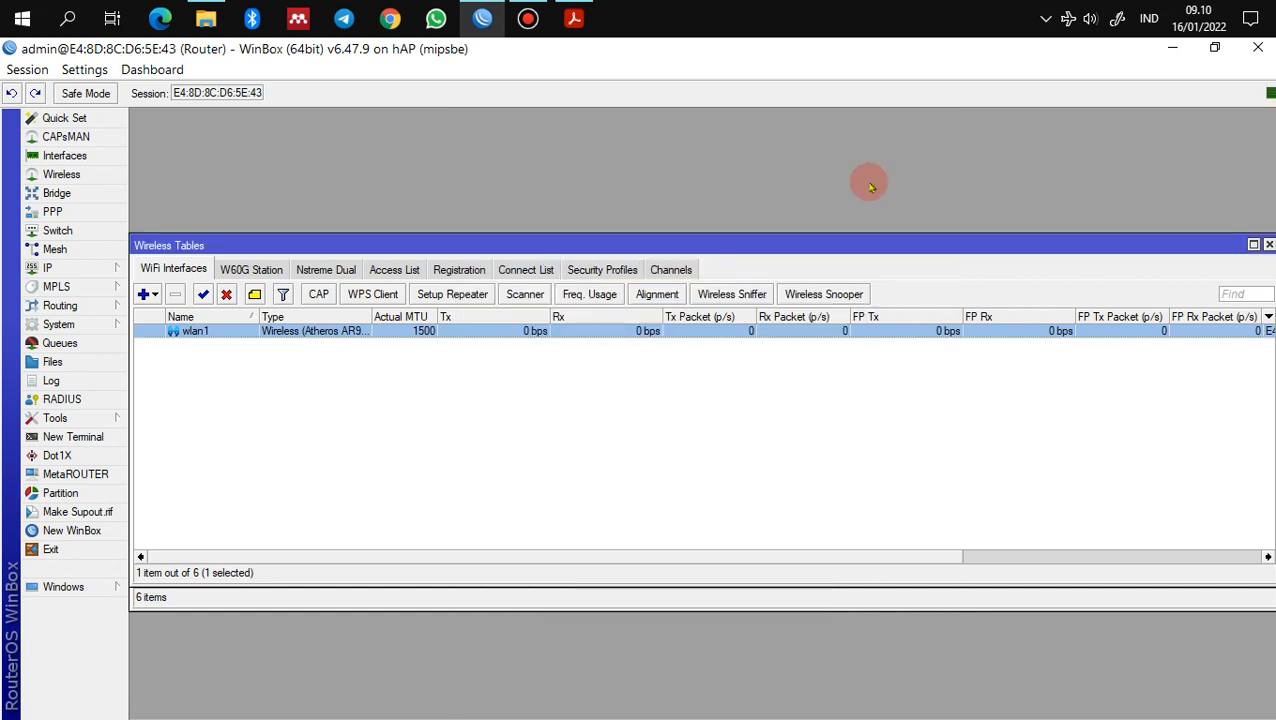
Step: Add security profile profile1 with dynamic keys, WPA2 PSK and a WPA2 pre-shared key
click(612, 415)
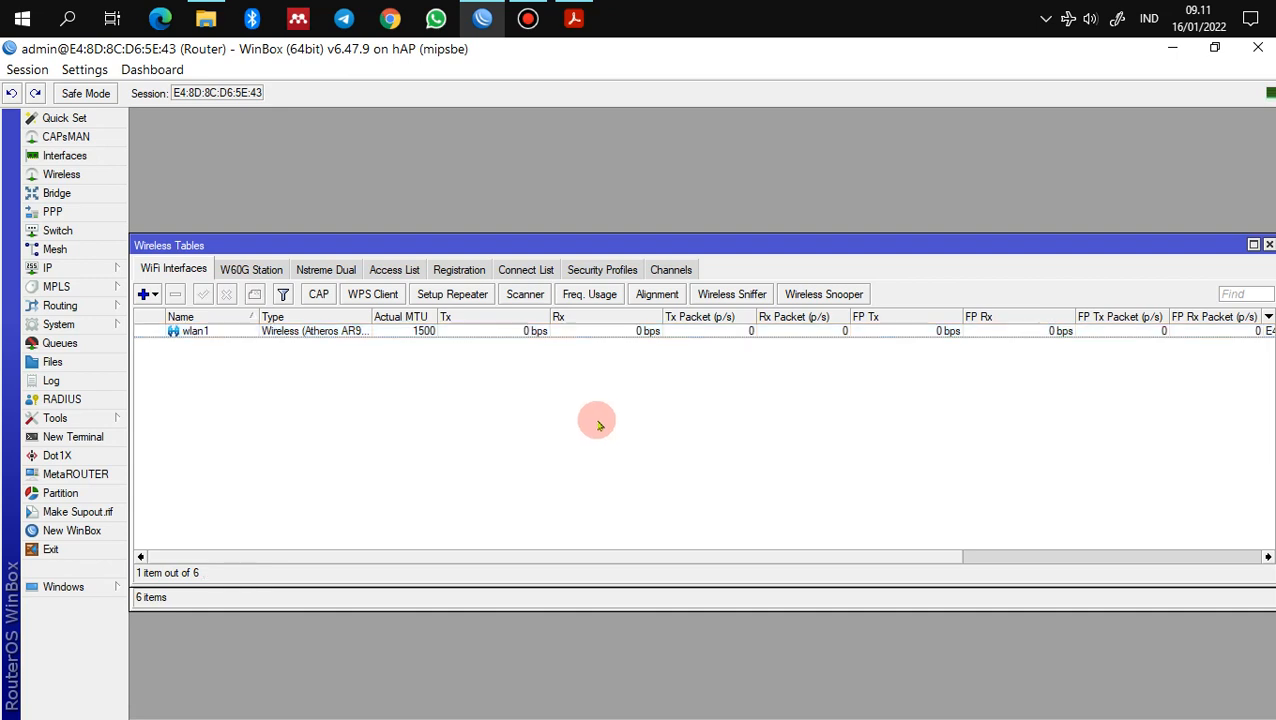
click(604, 272)
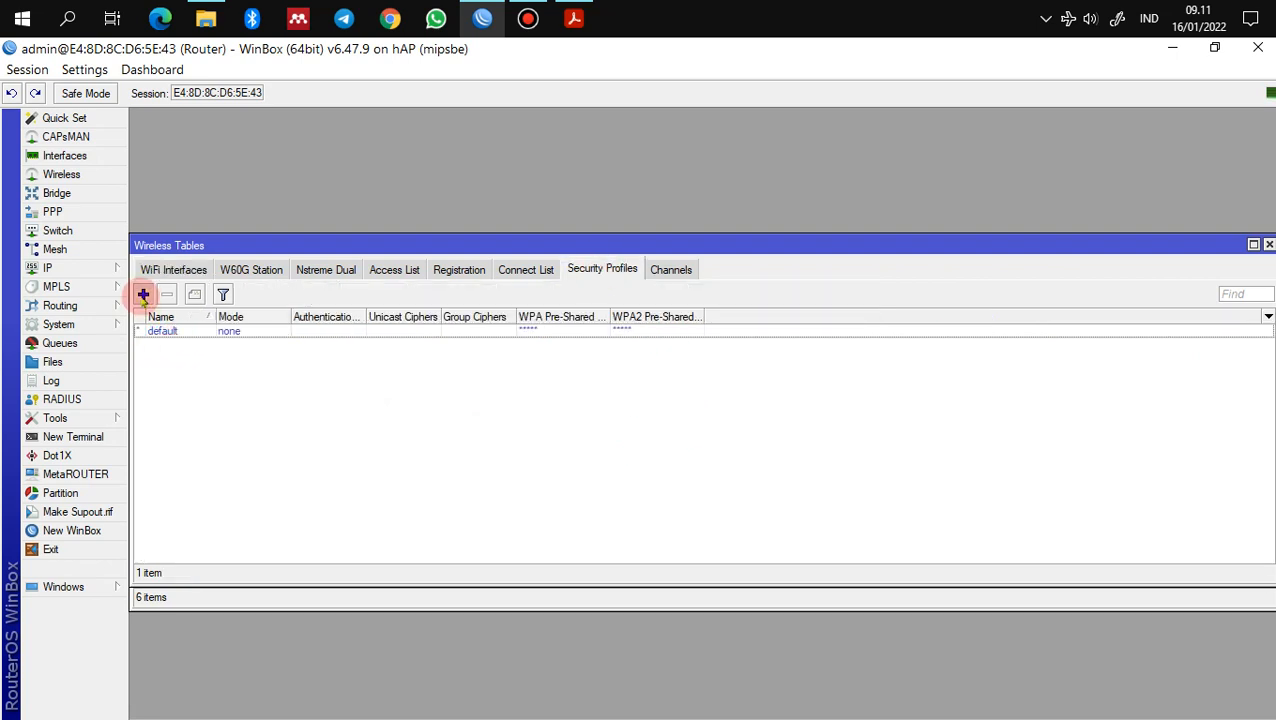
click(143, 295)
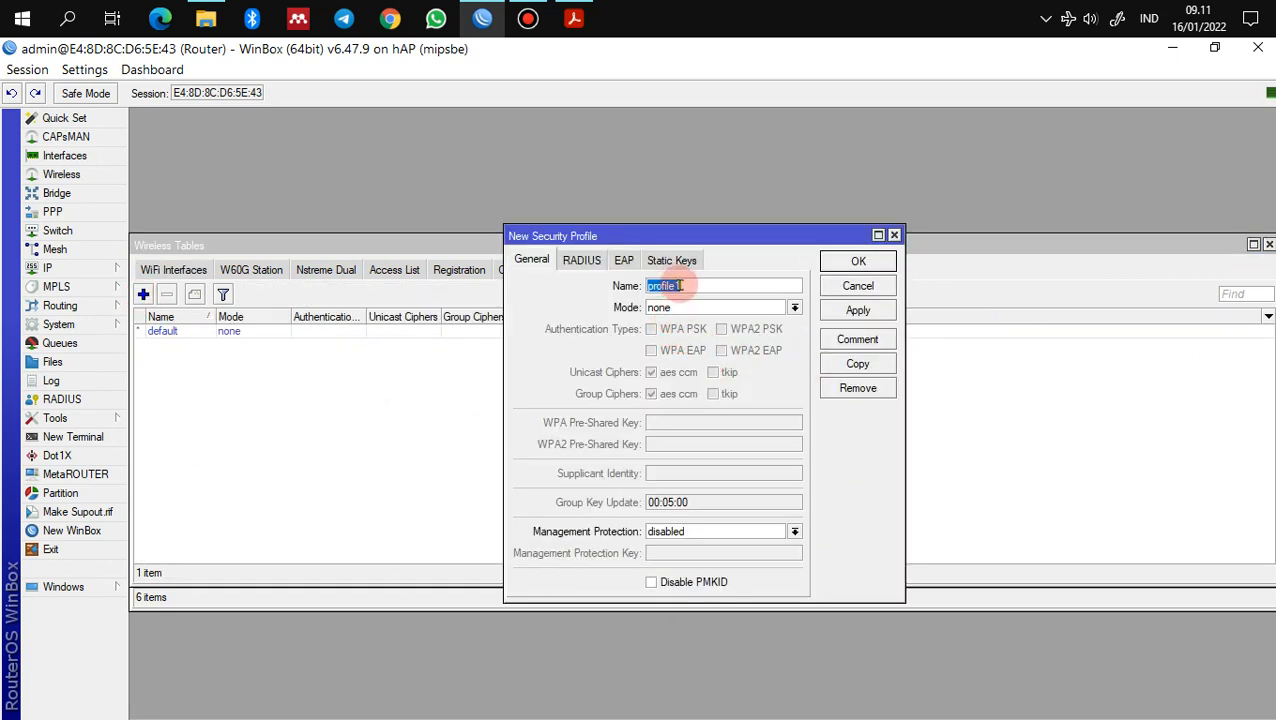
click(710, 307)
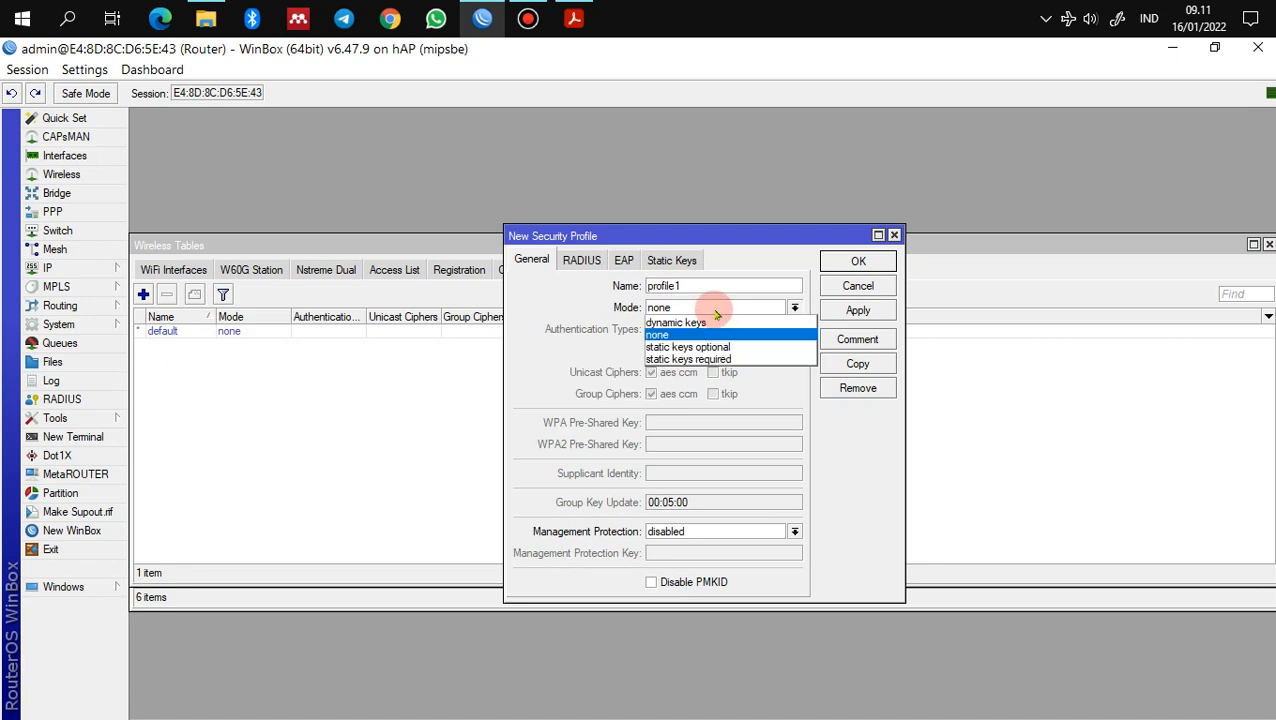
click(716, 322)
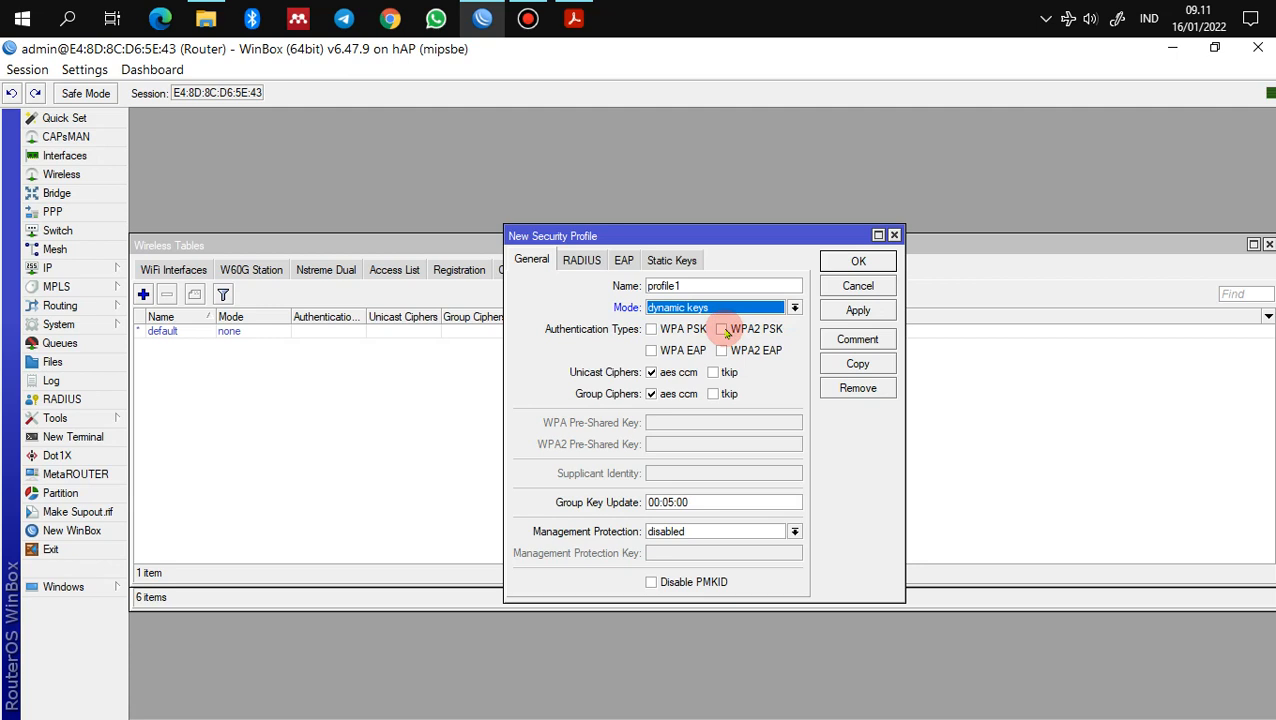
click(722, 330)
click(716, 443)
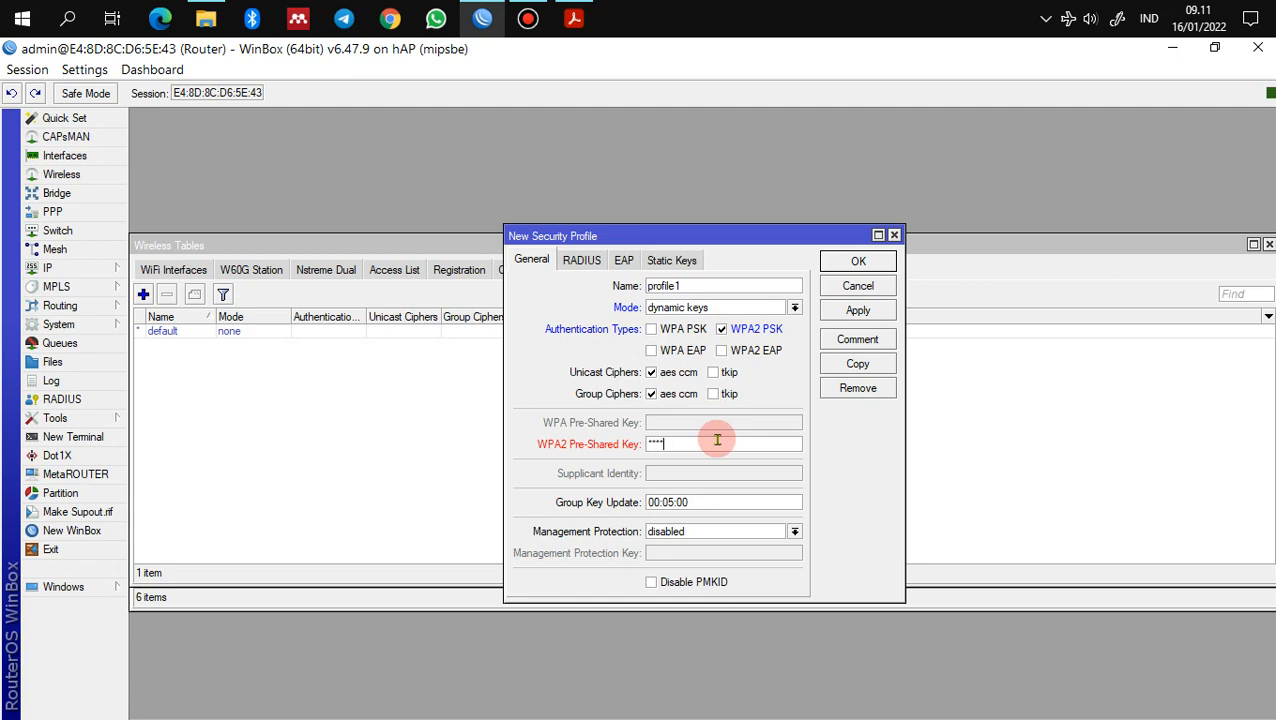
text(********)
click(829, 312)
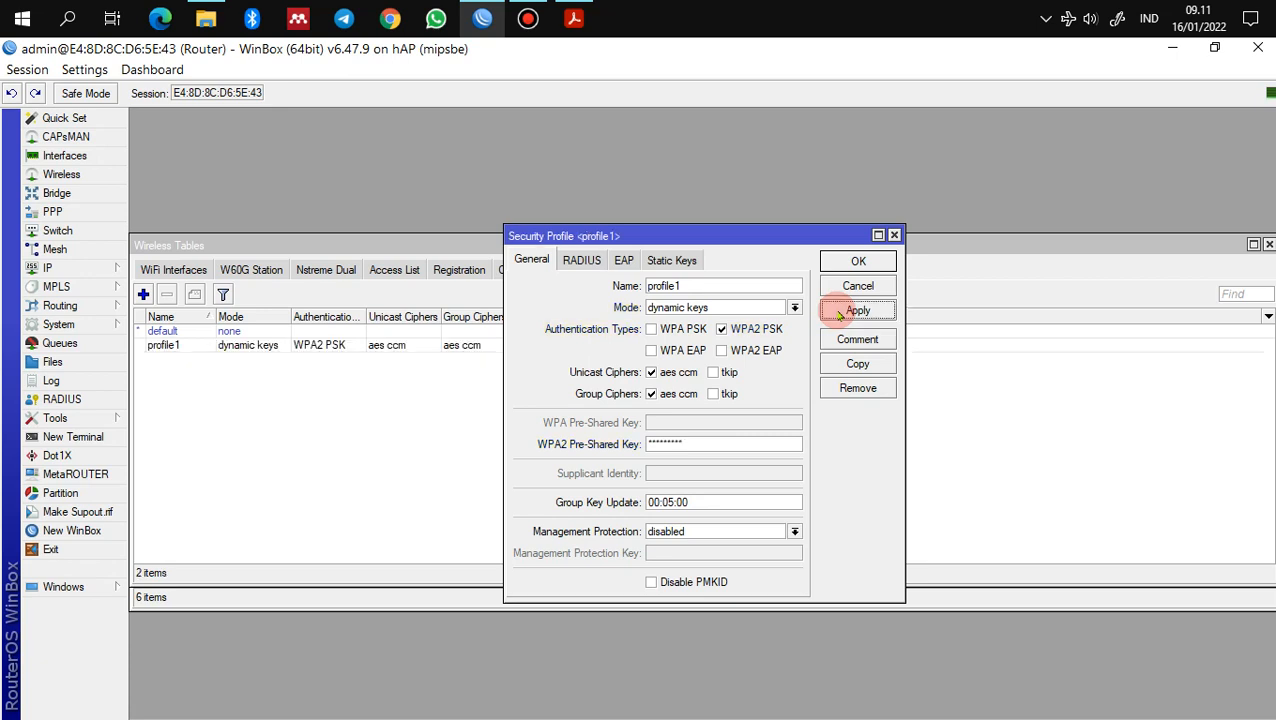
click(843, 264)
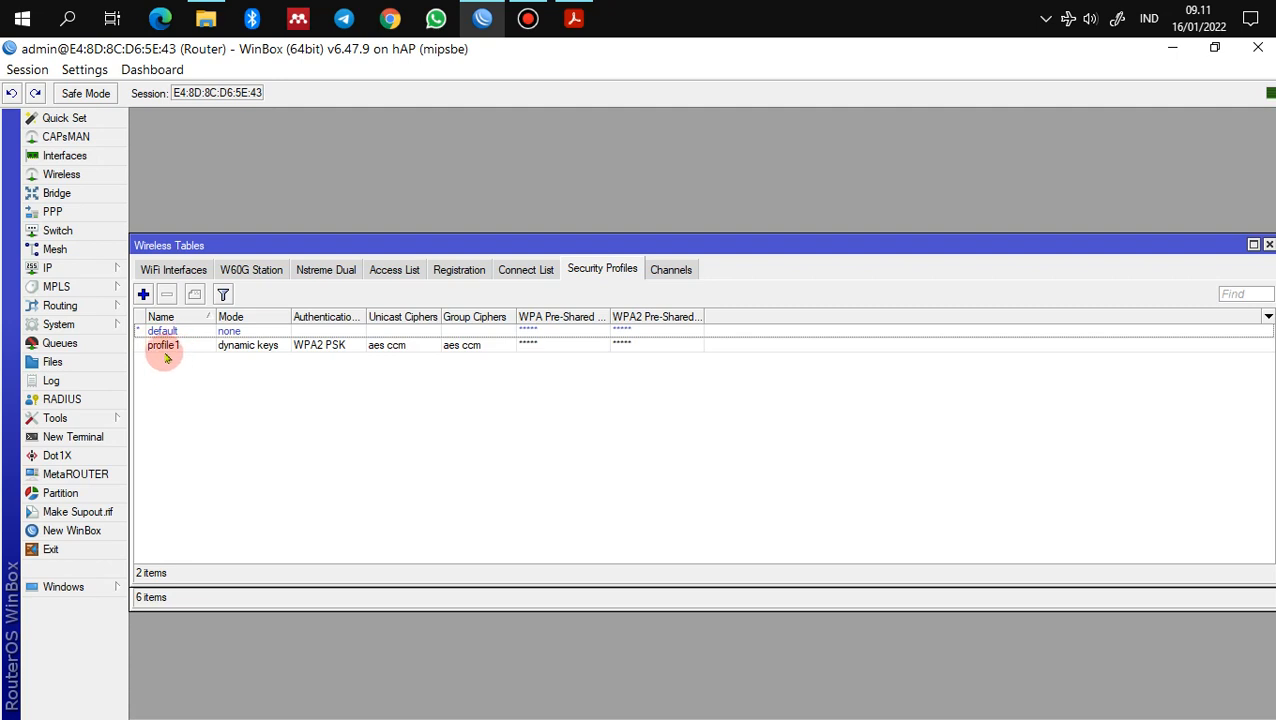
Step: Assign profile1 as wlan1's security profile so wlan1 shows as running
click(189, 272)
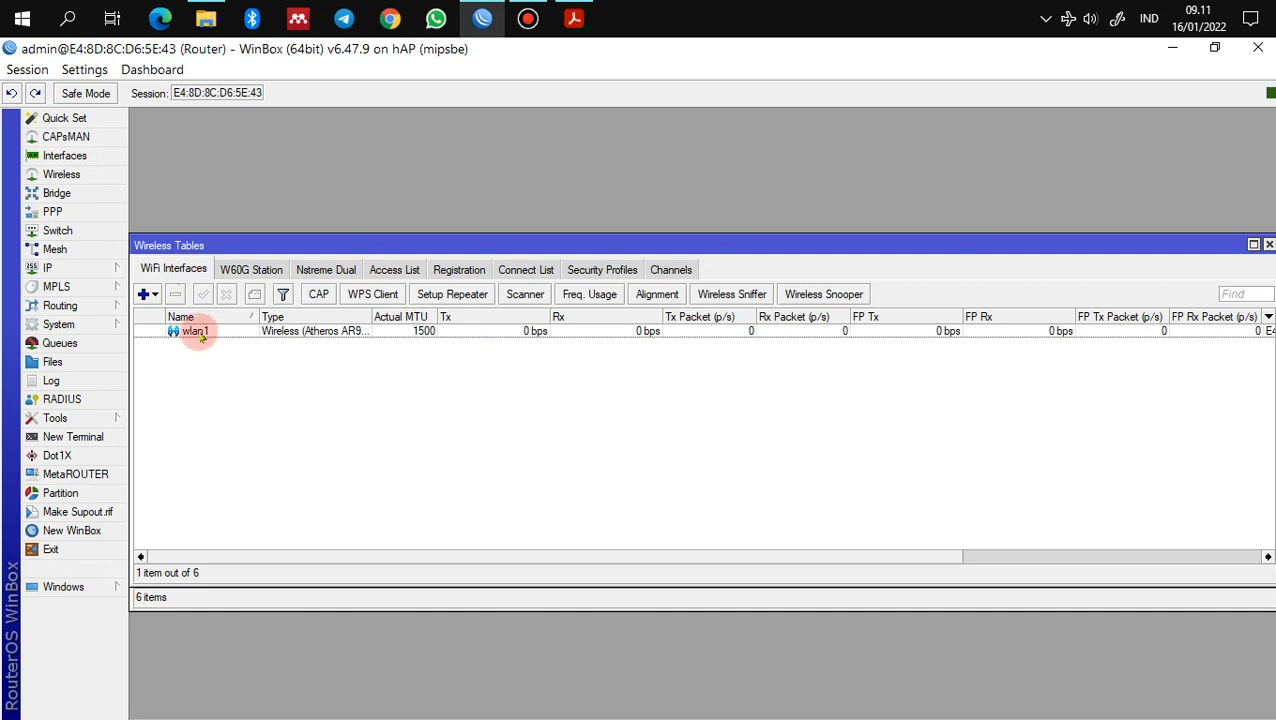
click(194, 332)
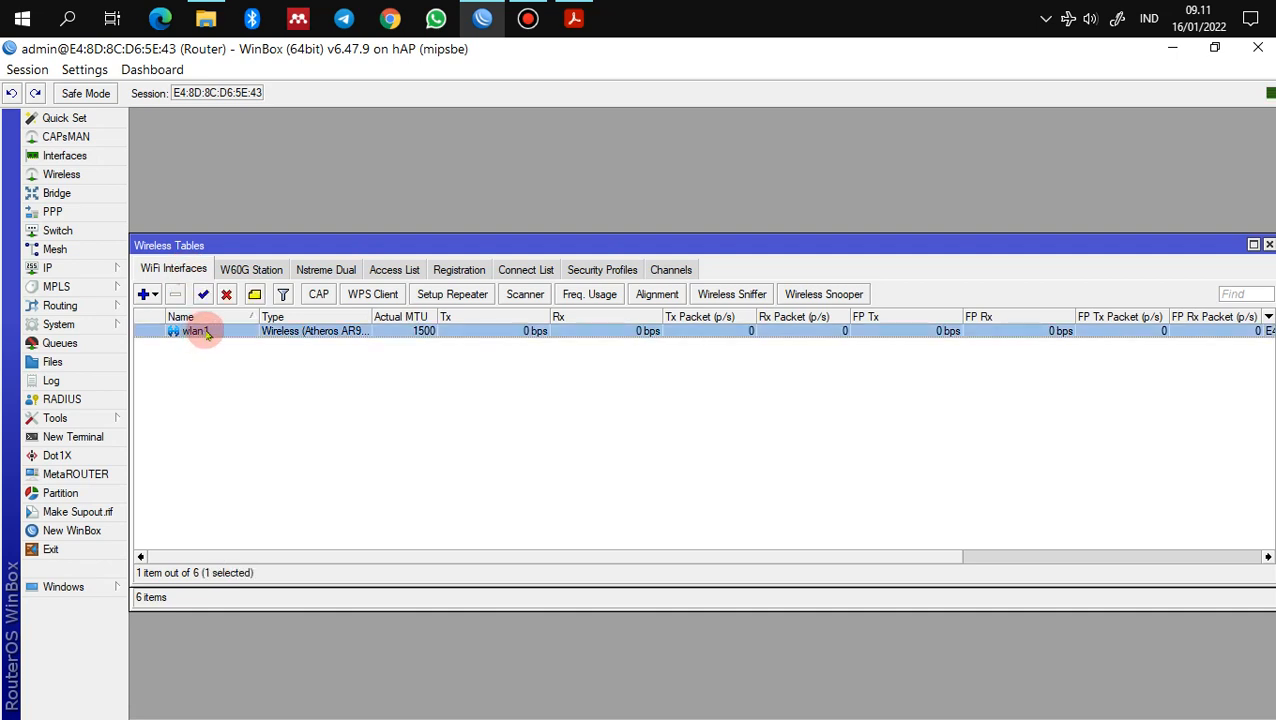
double_click(205, 334)
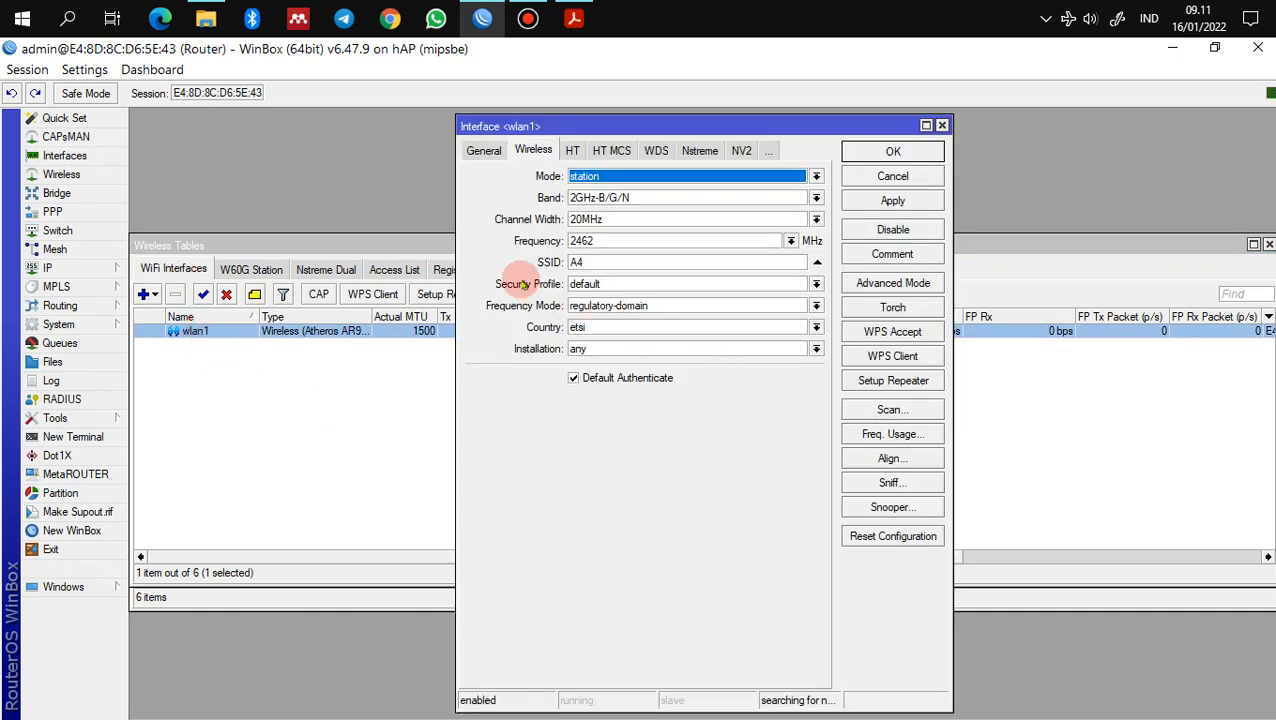
click(790, 284)
click(778, 312)
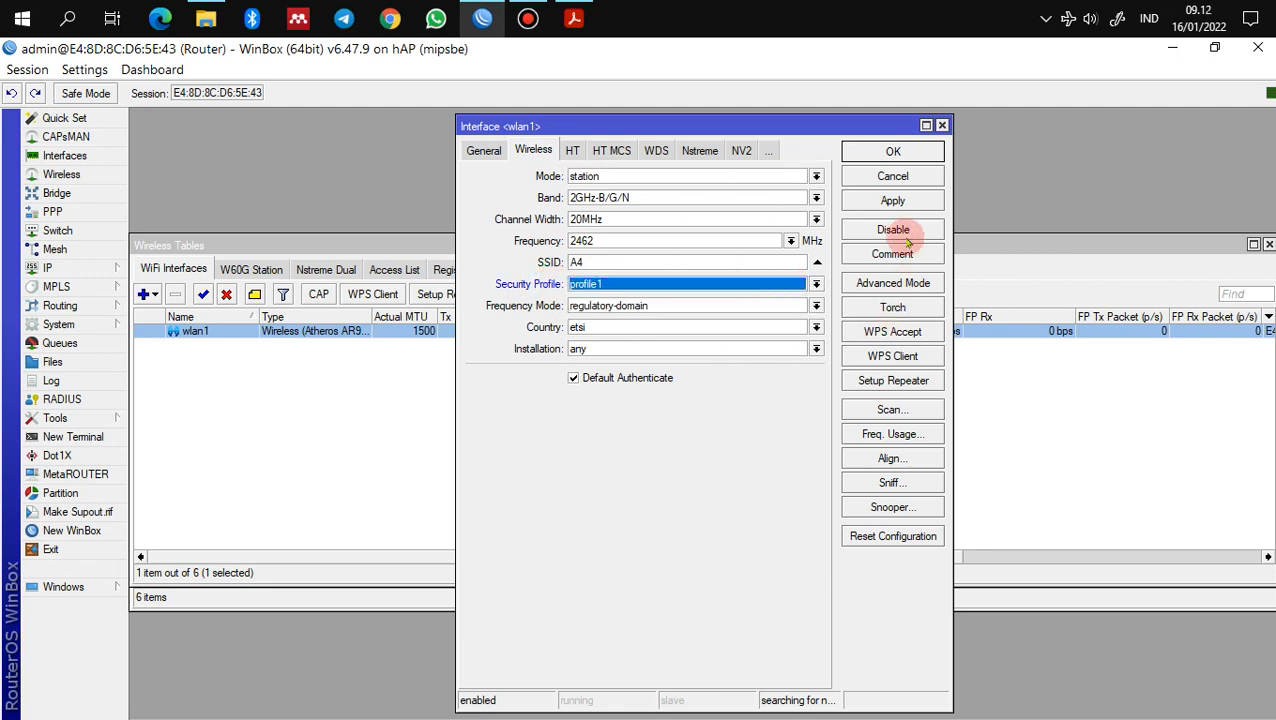
click(893, 200)
click(893, 152)
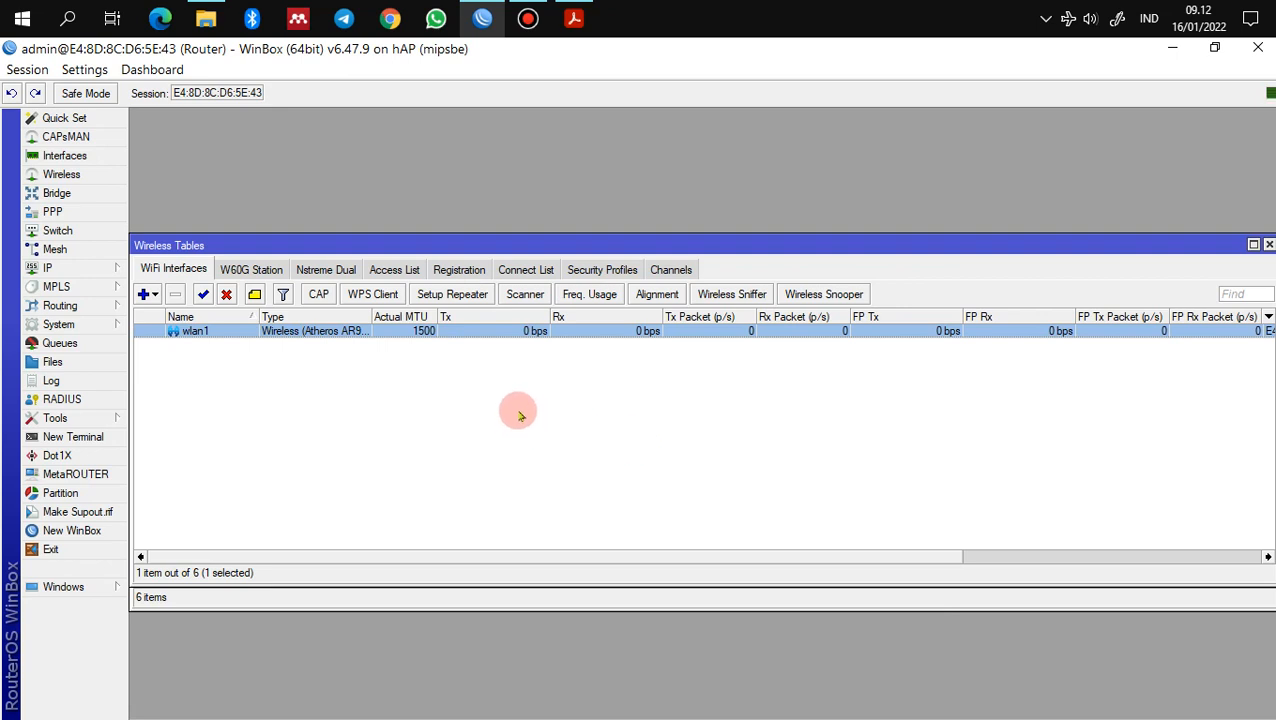
click(478, 409)
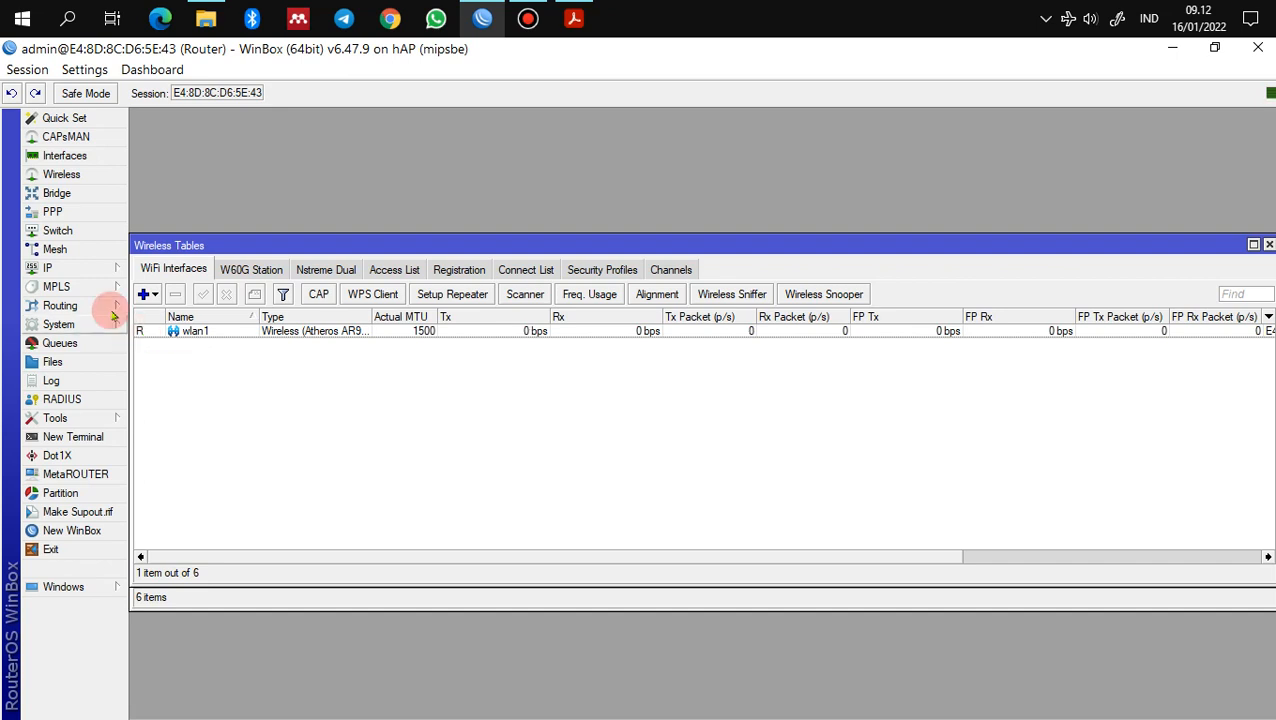
Step: Add a DHCP client on wlan1 and widen the IP Address column to show 192.168.43.161/24
click(89, 269)
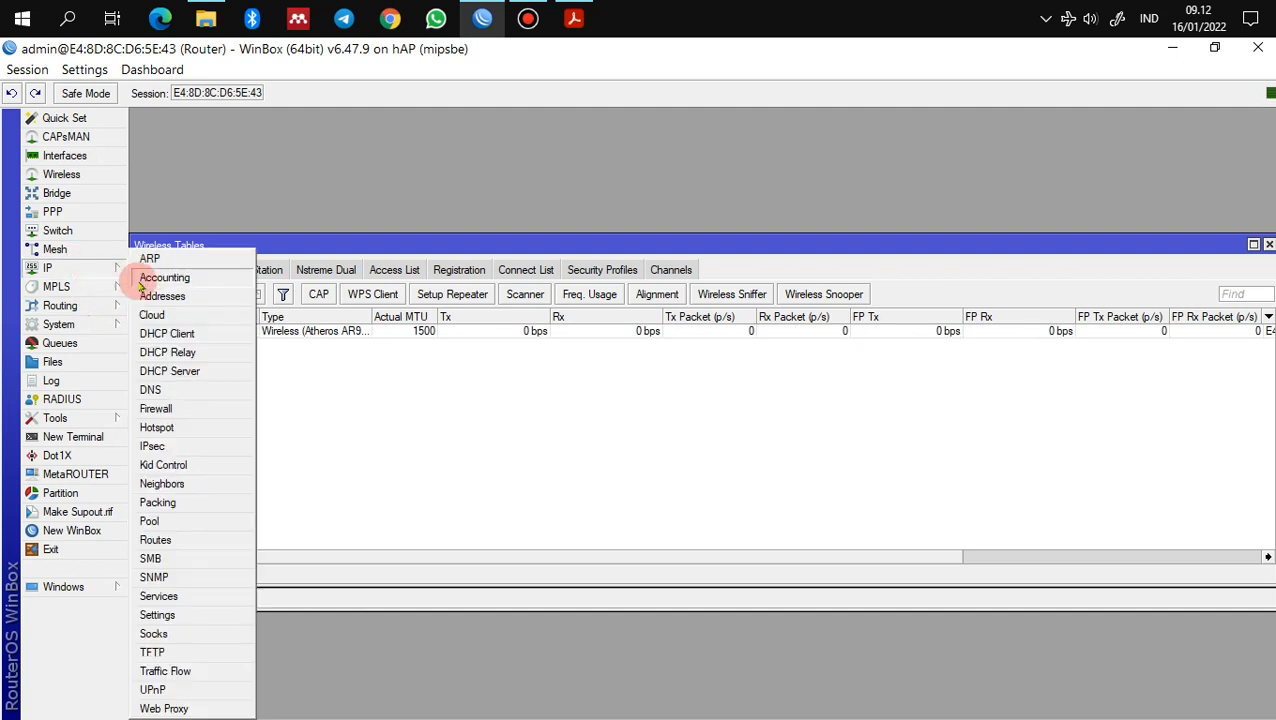
click(176, 333)
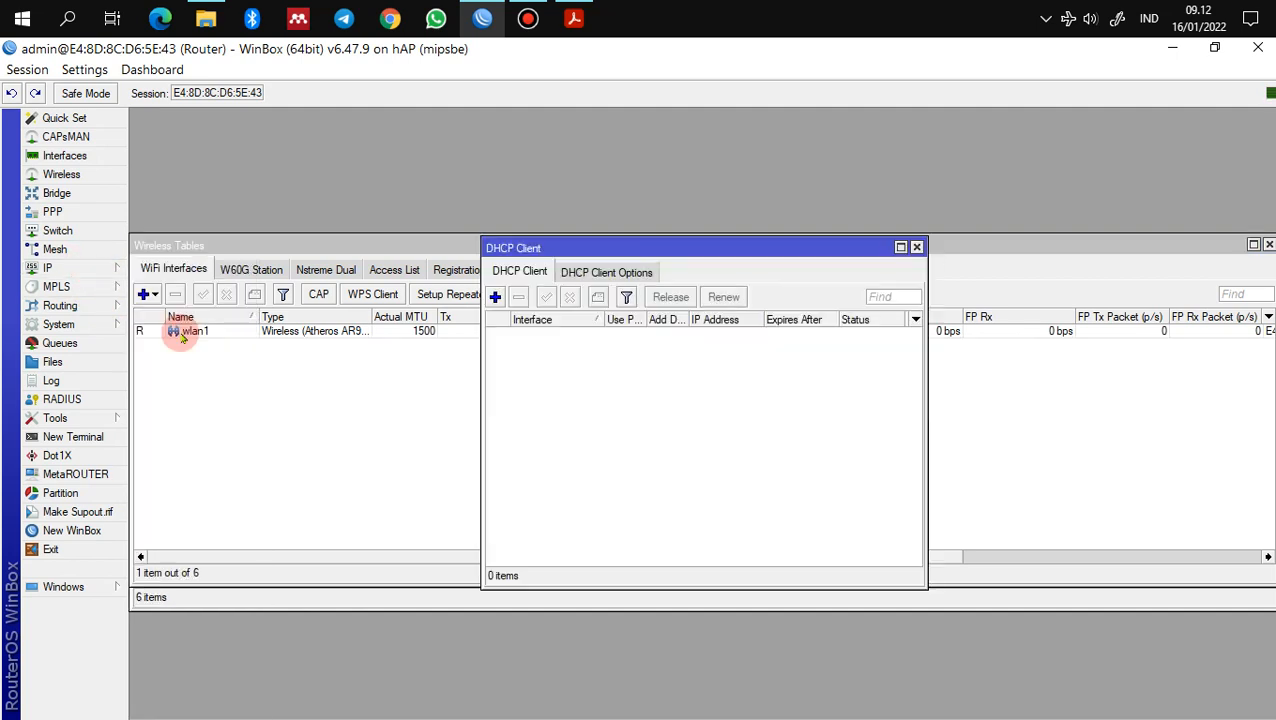
click(495, 297)
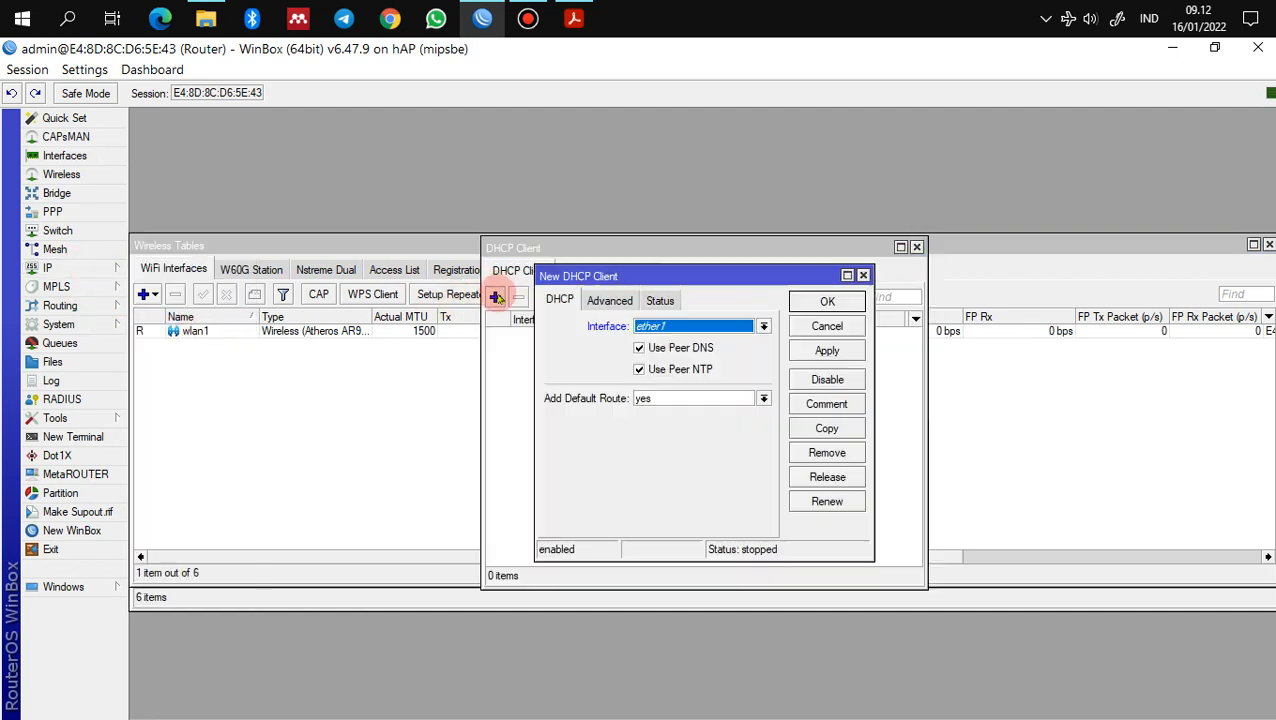
click(672, 328)
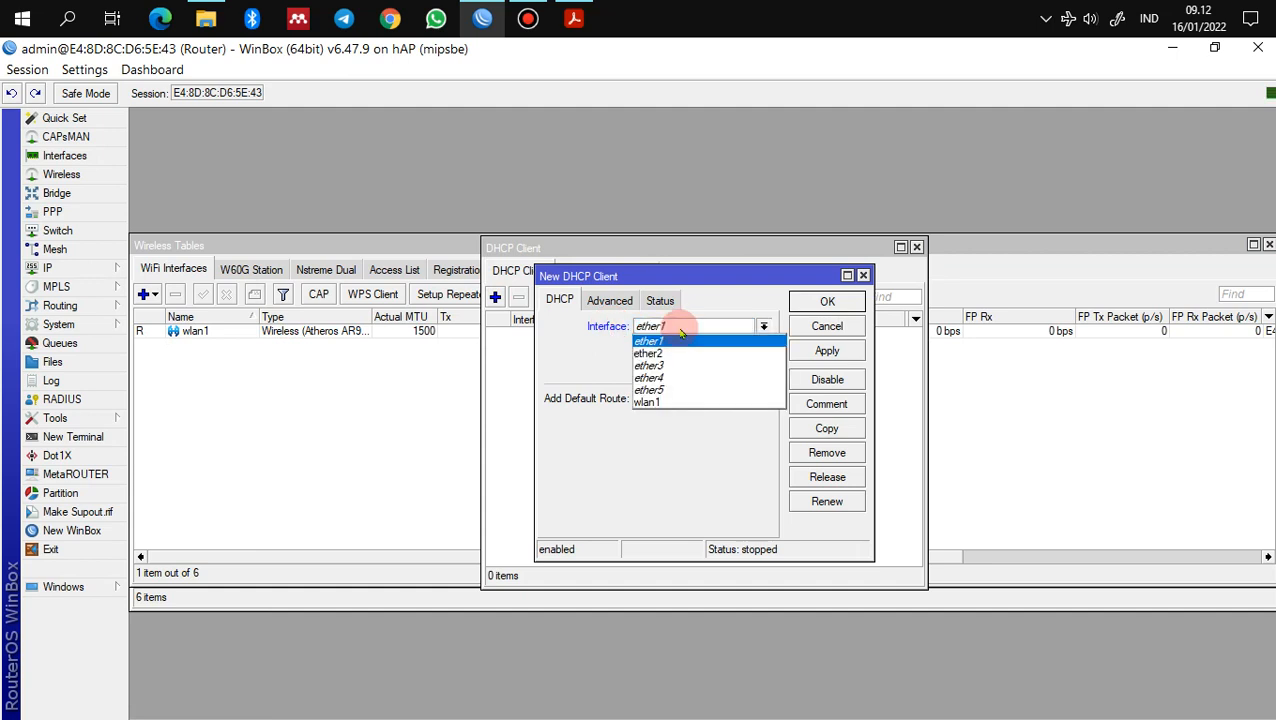
click(672, 401)
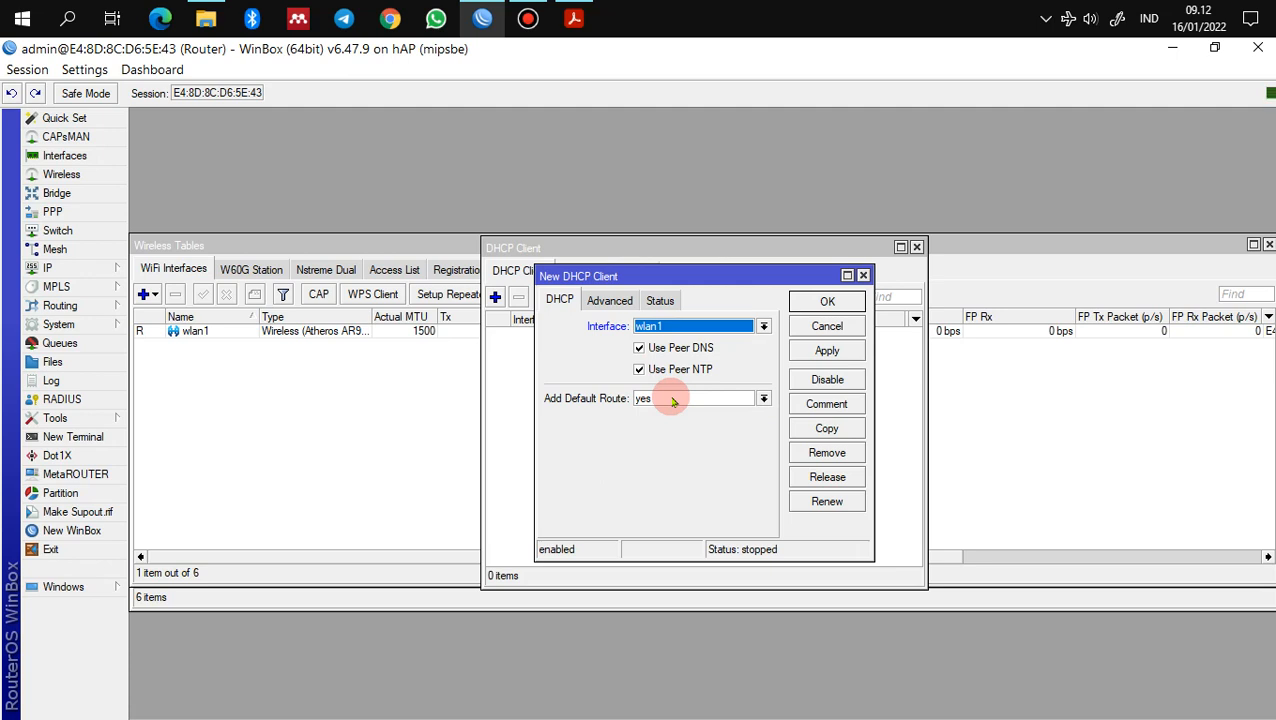
click(827, 350)
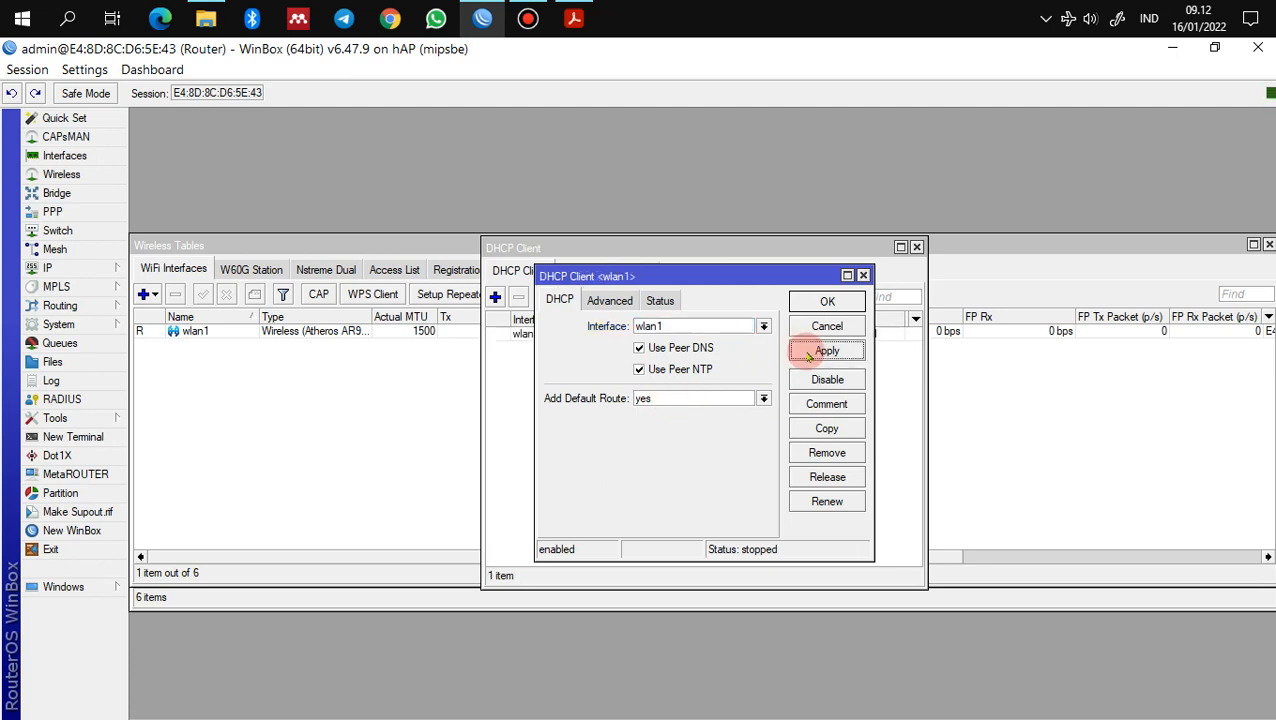
click(827, 301)
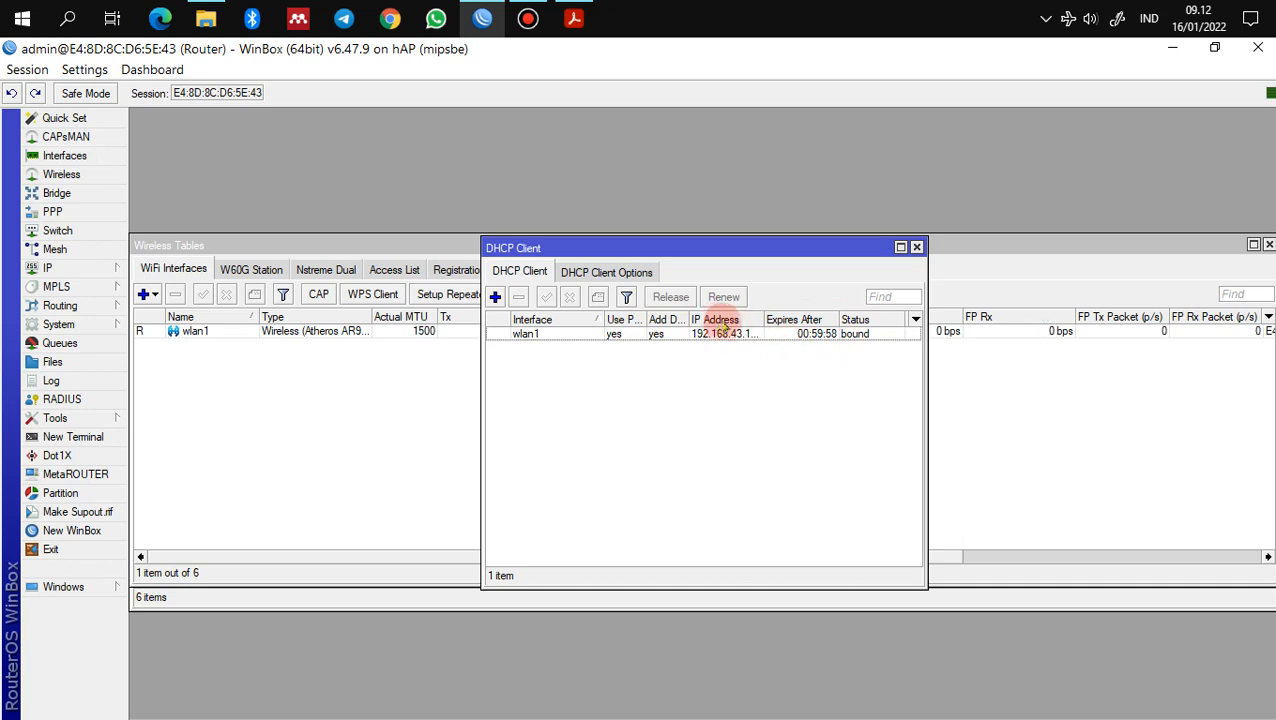
double_click(766, 319)
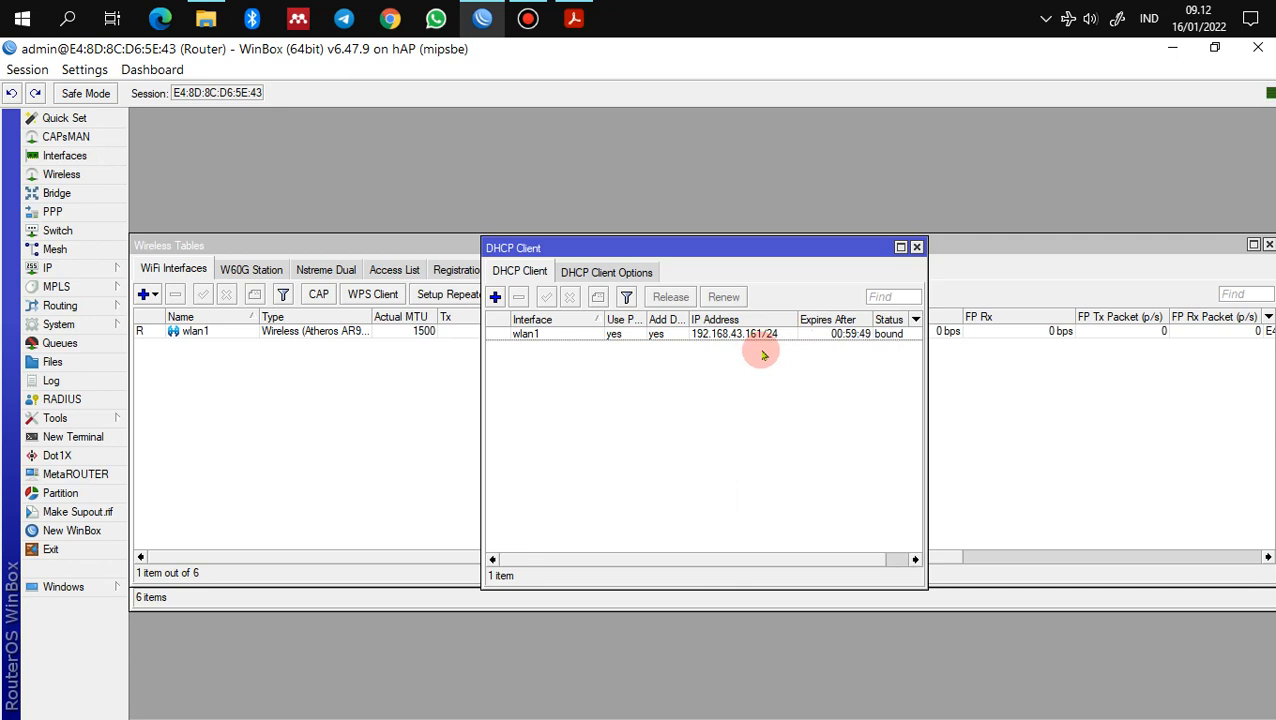
Step: Review the route list and DNS settings, then close them and the DHCP Client list
click(78, 268)
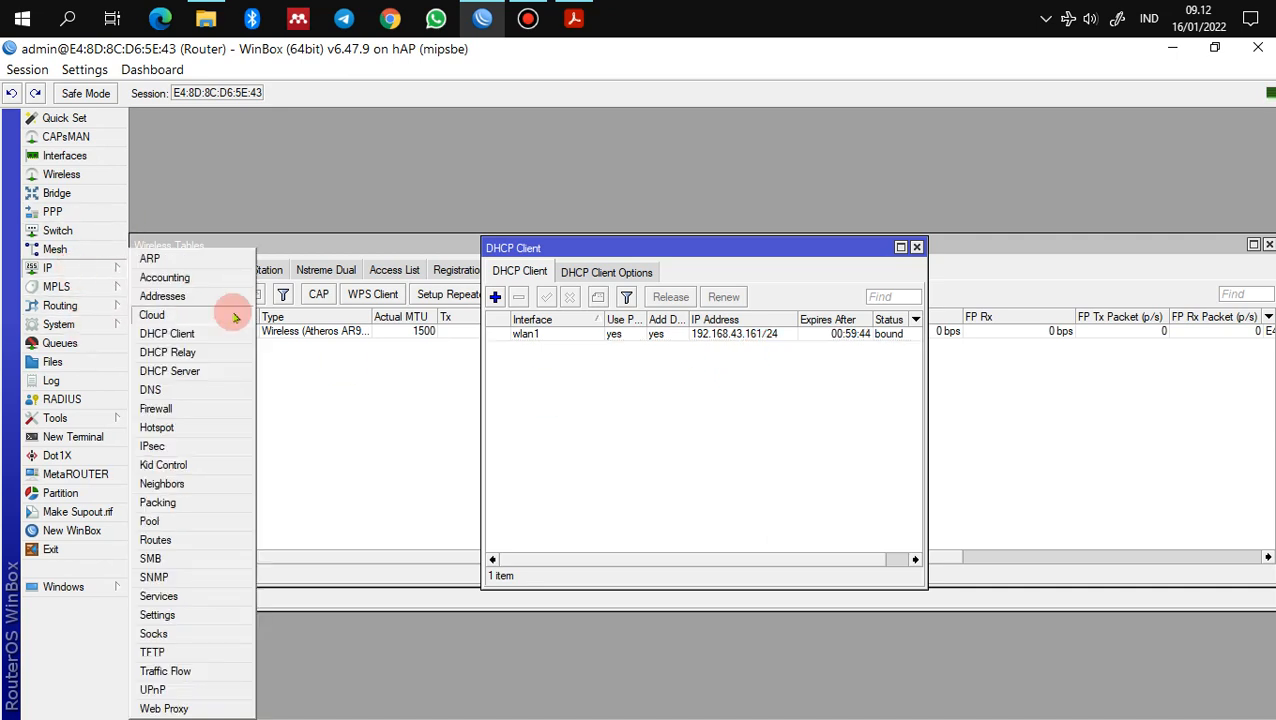
click(156, 540)
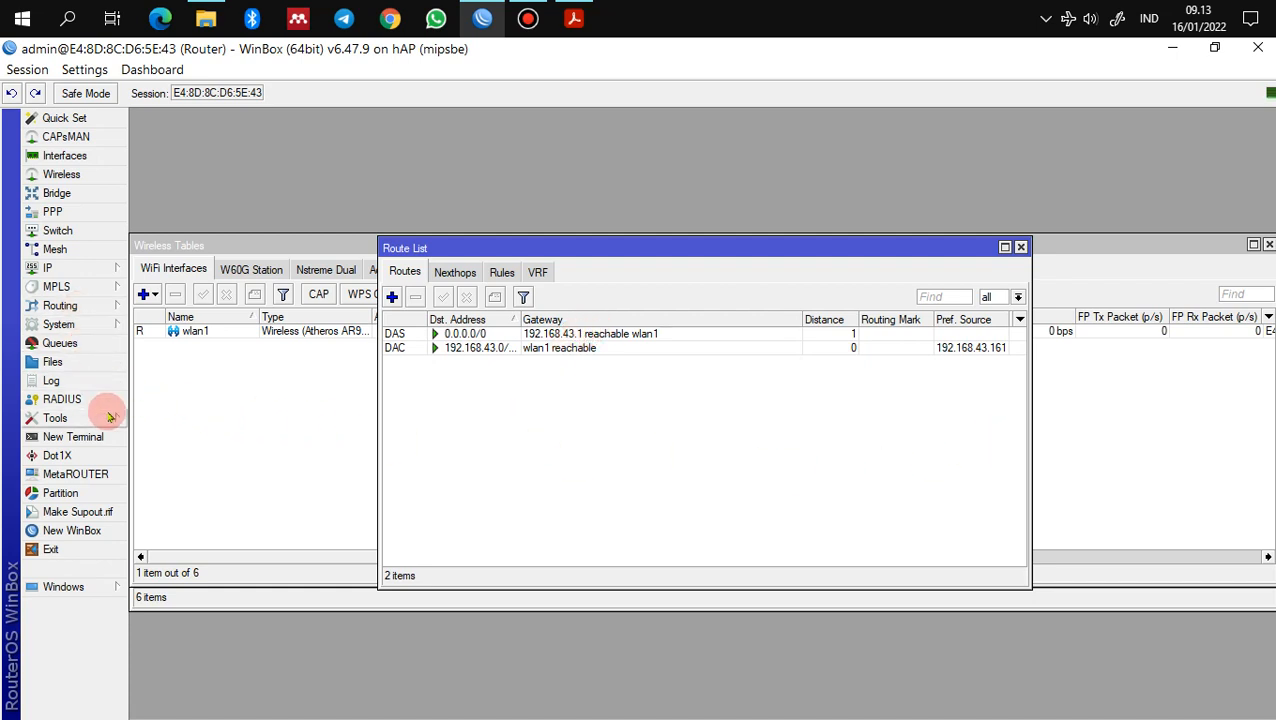
click(96, 273)
click(158, 390)
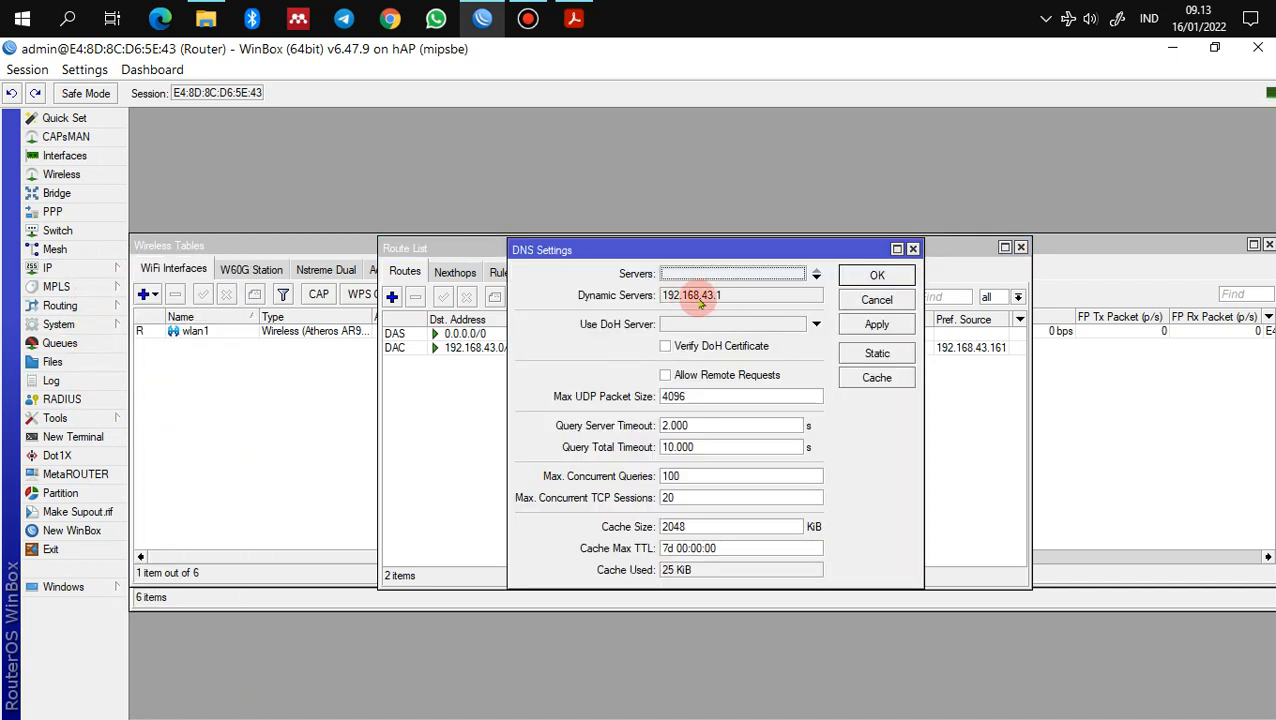
click(872, 275)
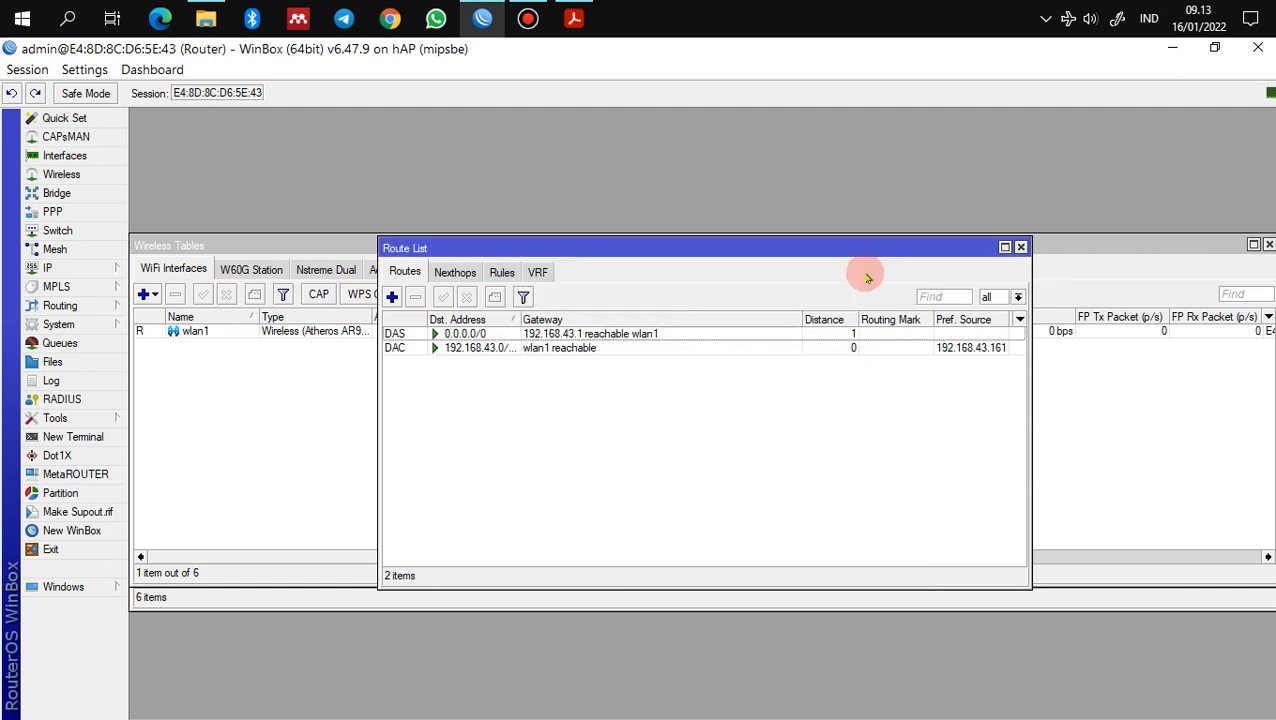
click(1021, 247)
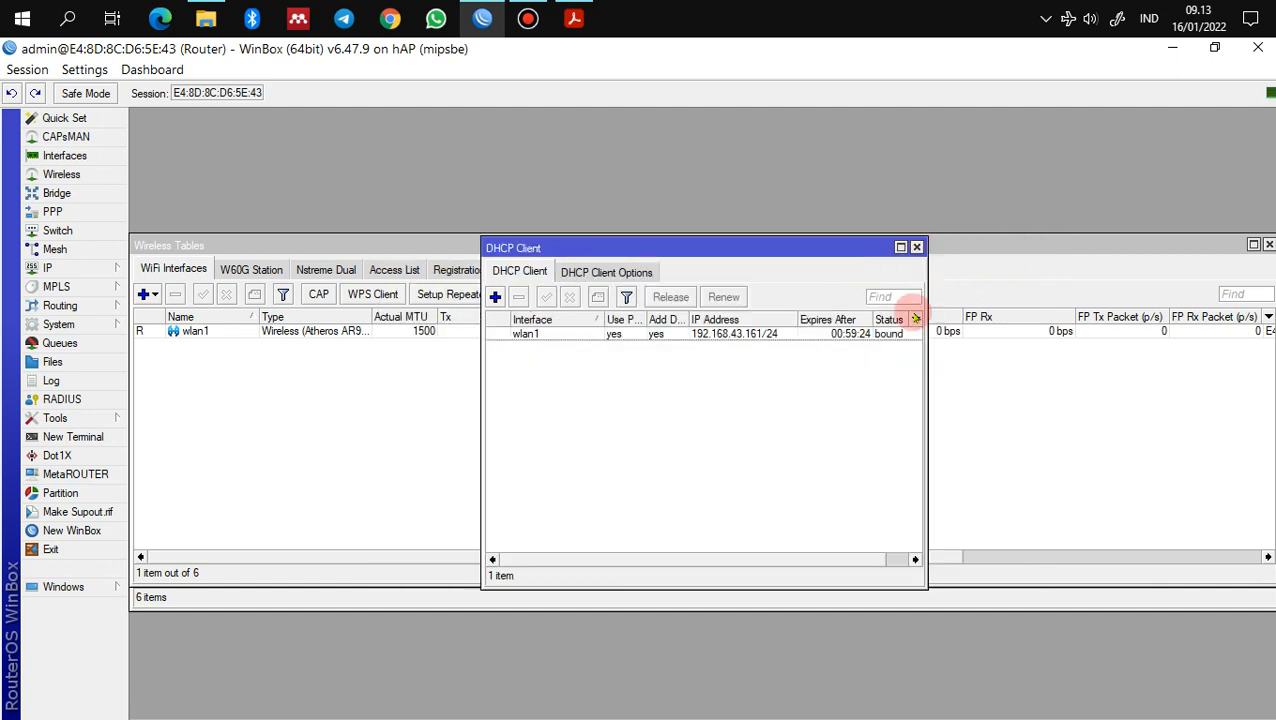
click(916, 247)
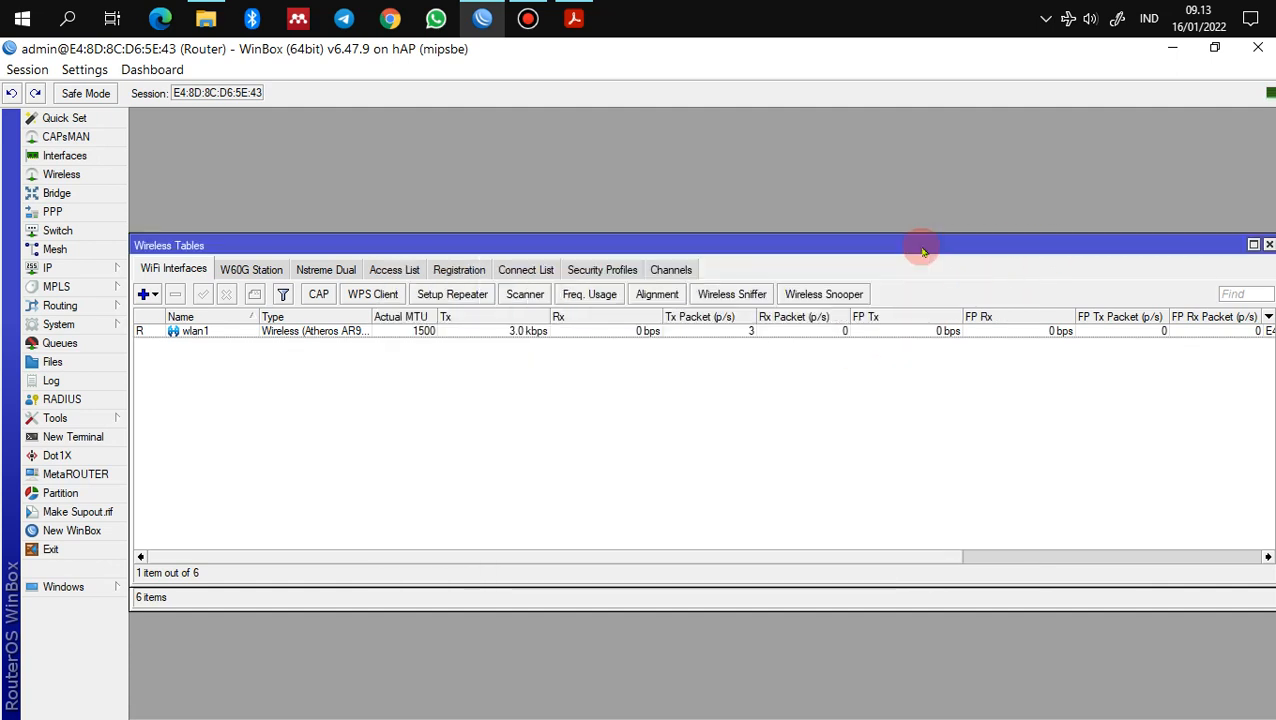
Step: Check the guide's IP Address Router section for the ether1, ether2 and ether3 addresses, then return to WinBox
click(573, 18)
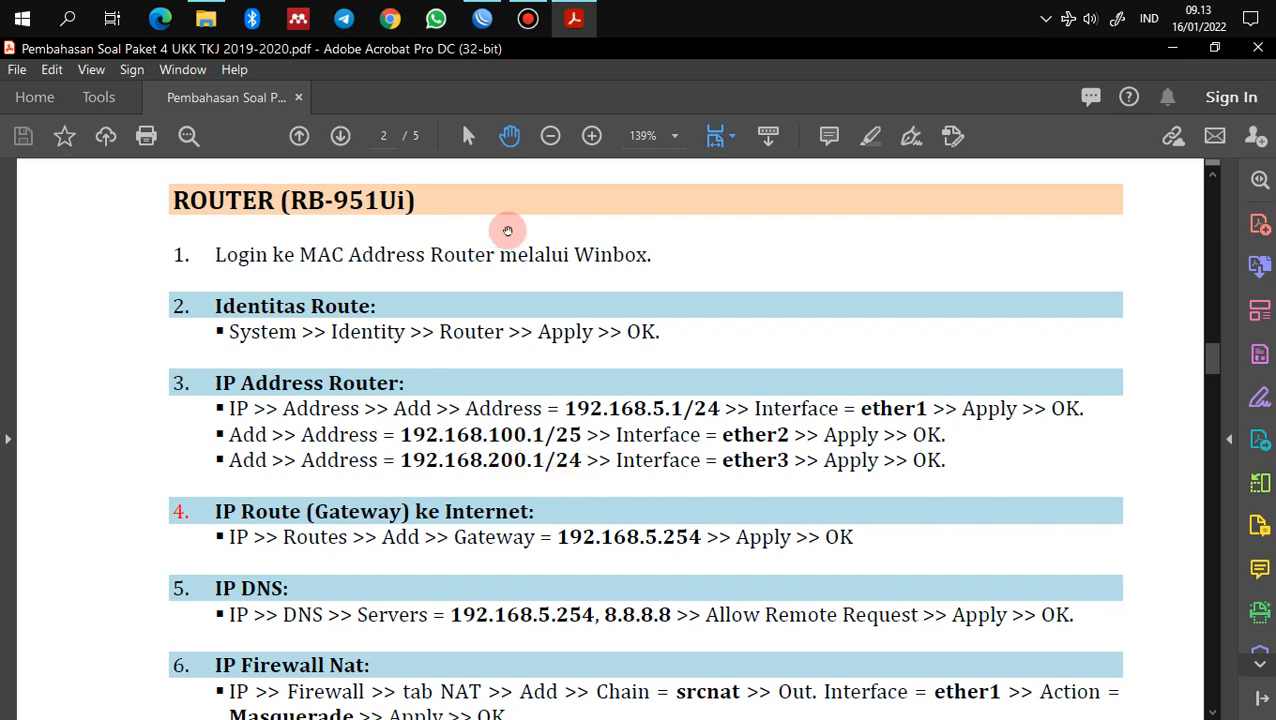
click(482, 18)
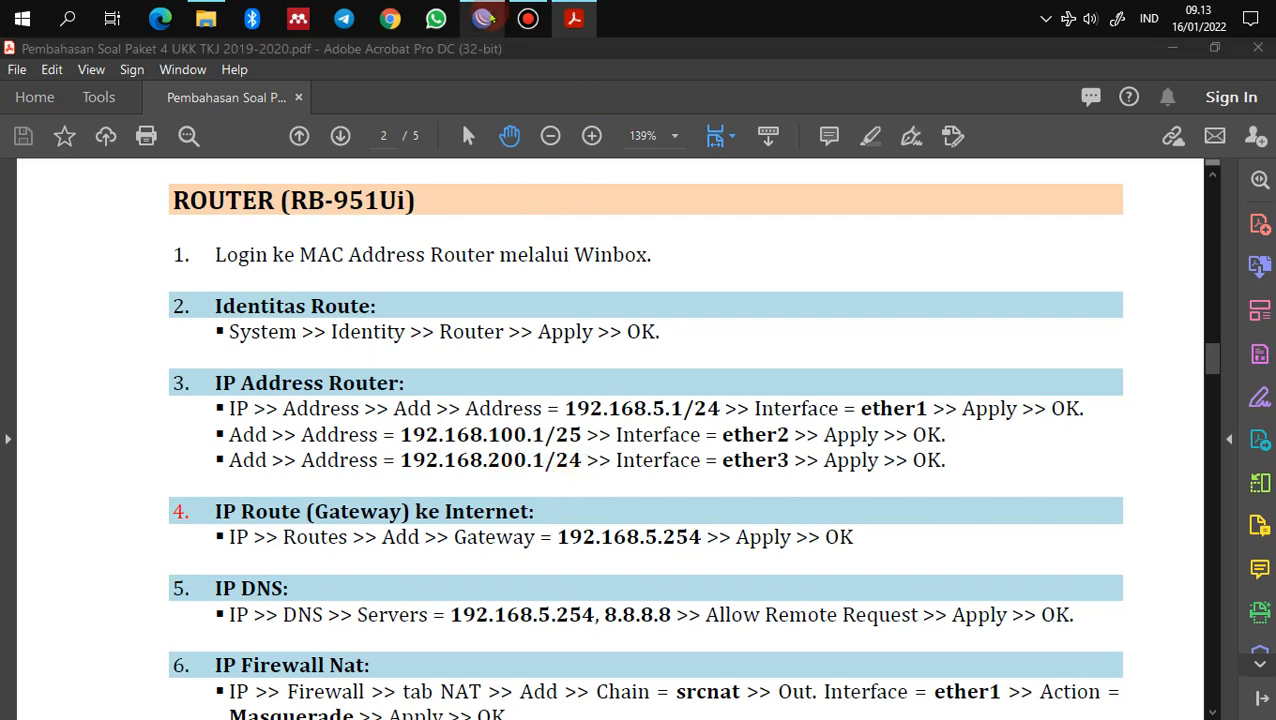
Step: In IP > Addresses, start a new address 192.168.100. on interface ether2 and apply it
click(60, 268)
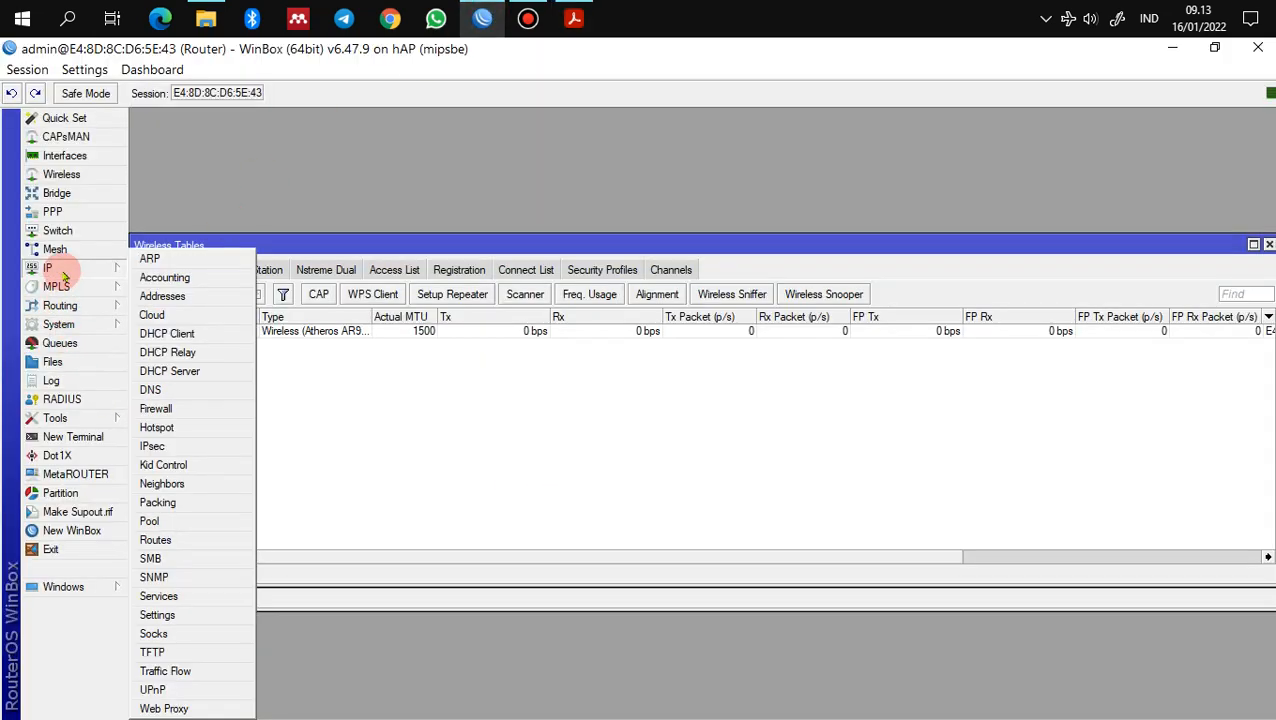
click(163, 293)
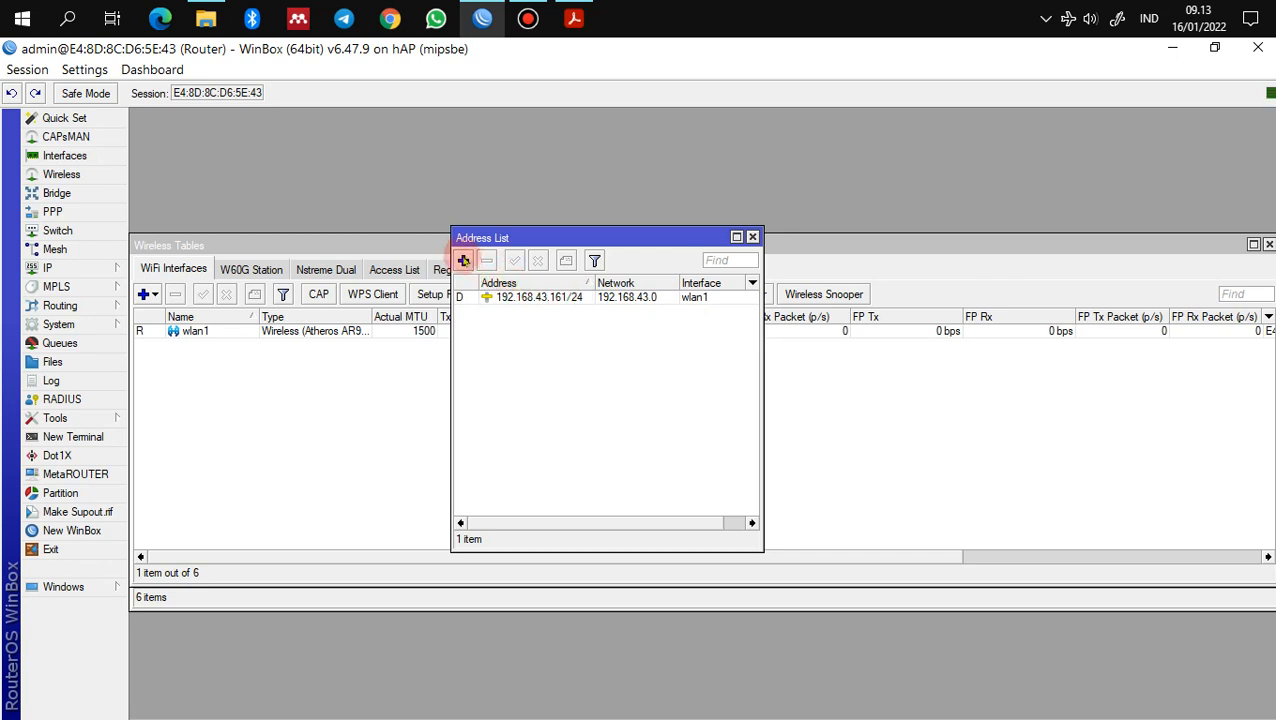
click(463, 260)
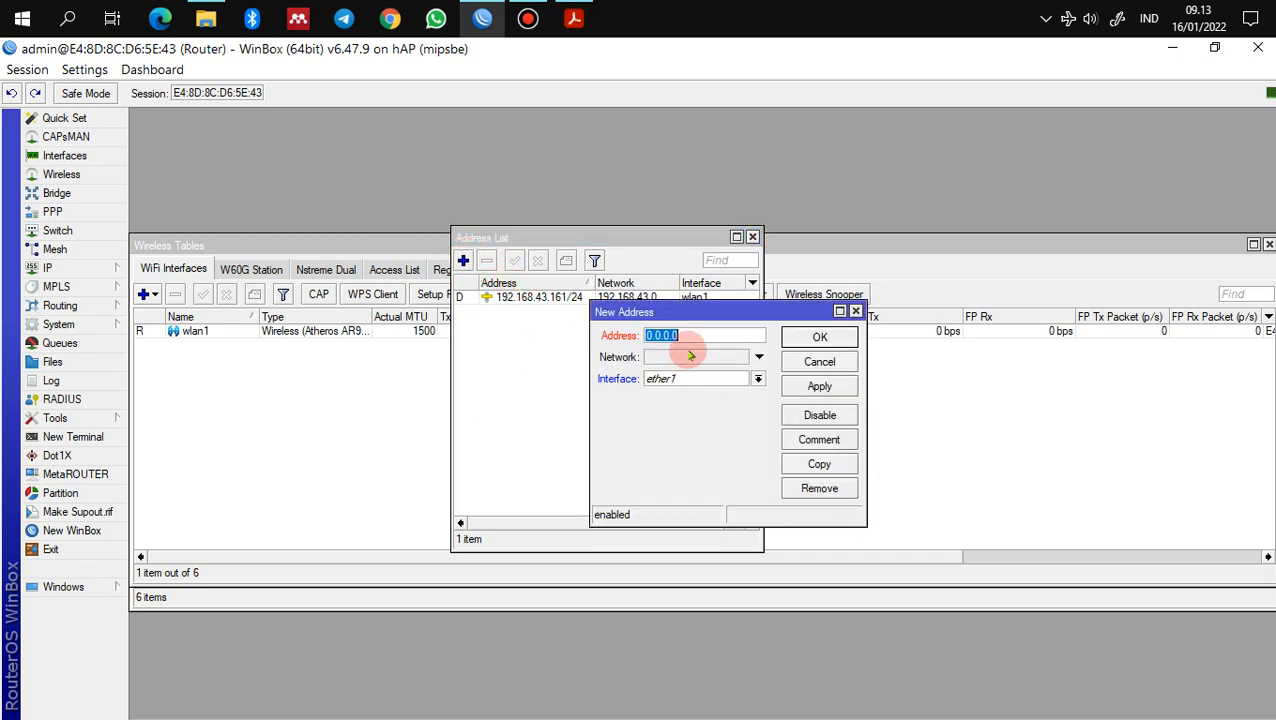
text(192.168.100)
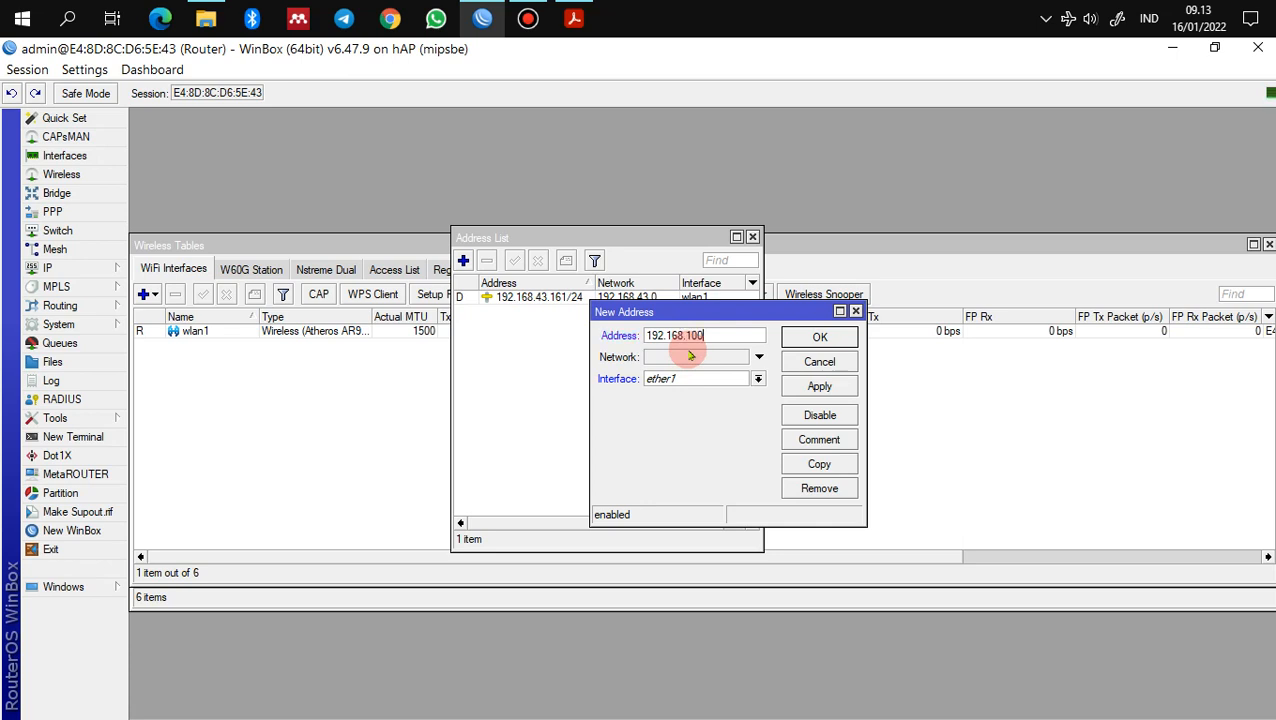
text(.1/25)
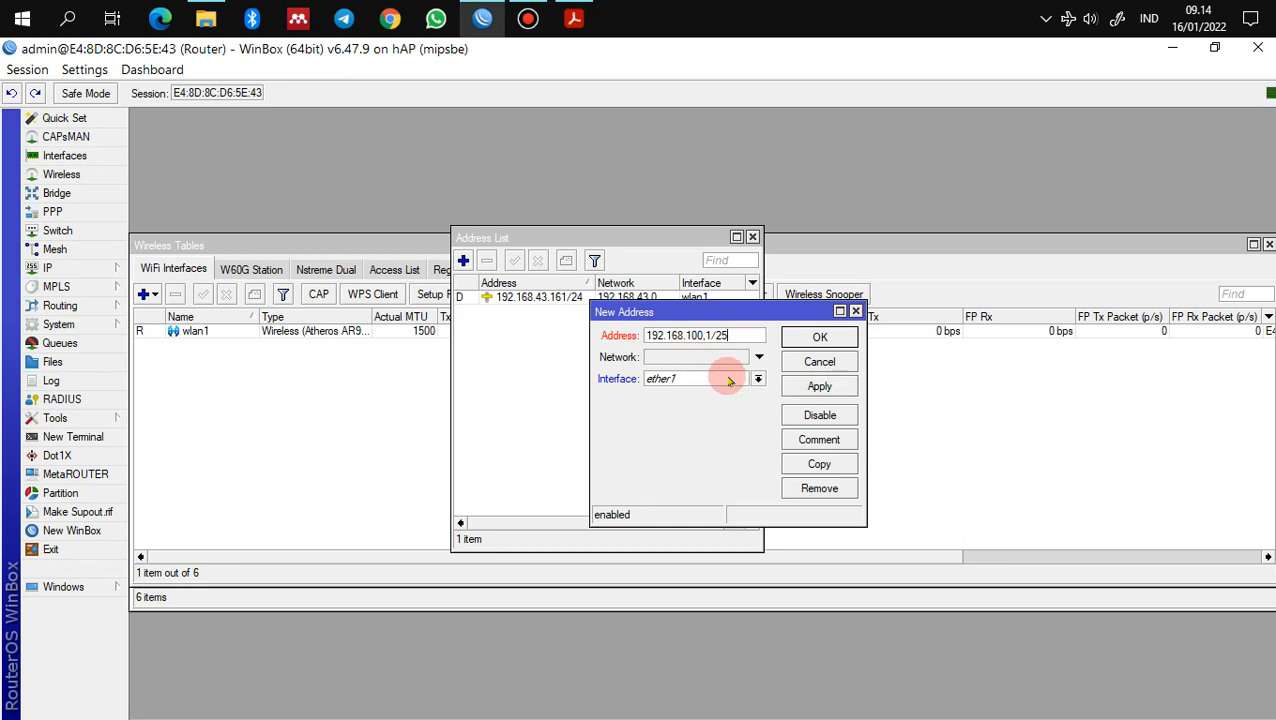
click(726, 379)
click(736, 405)
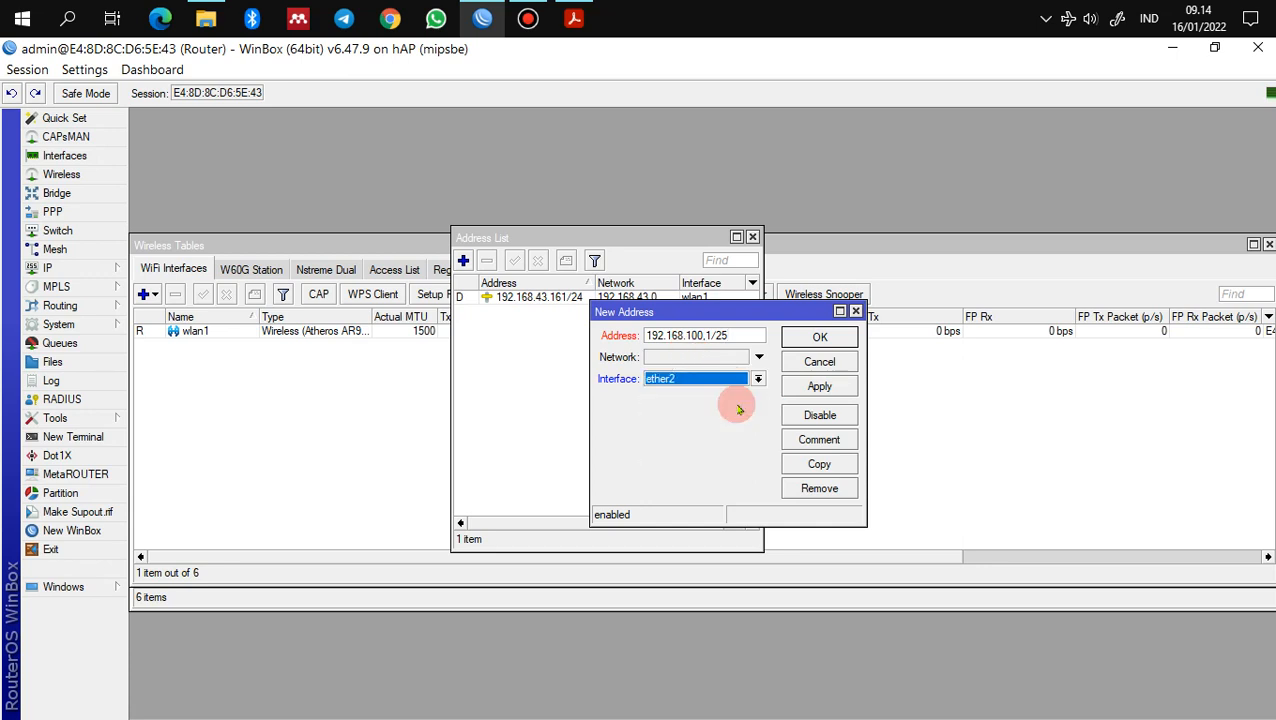
click(814, 388)
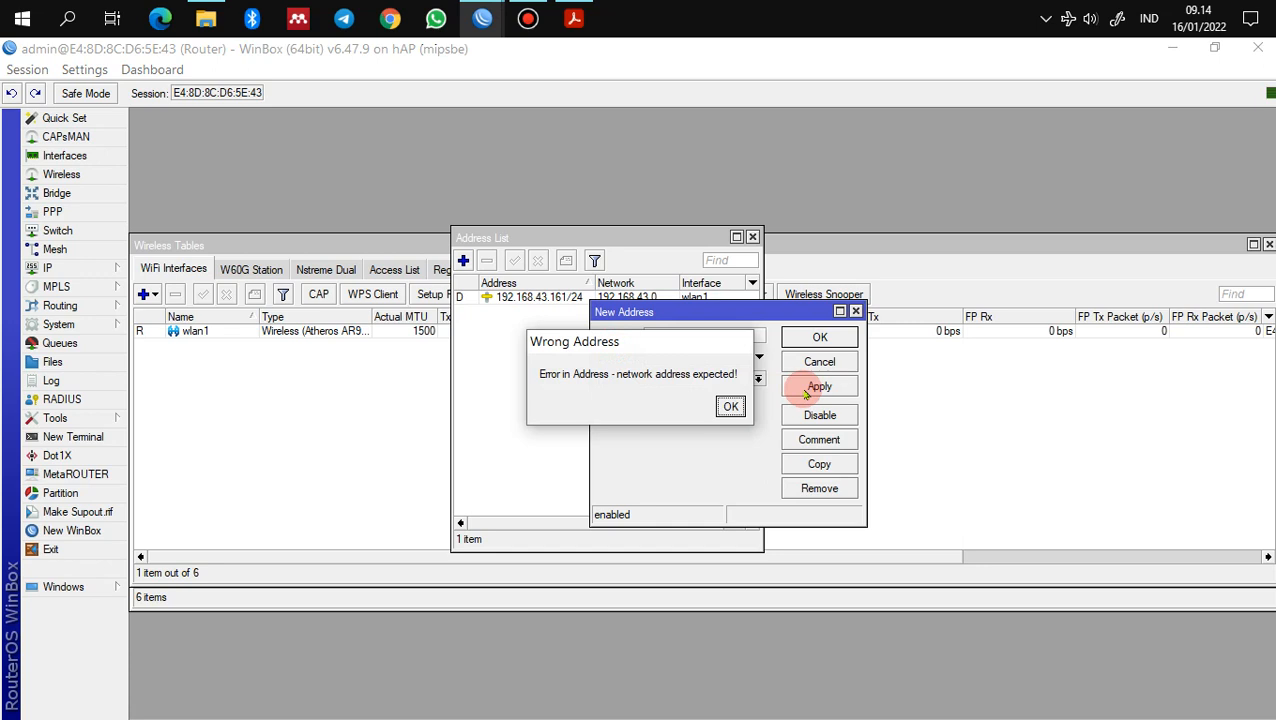
Step: Dismiss the invalid address error and correct the address to 192.168.100.1/25, then apply
click(731, 407)
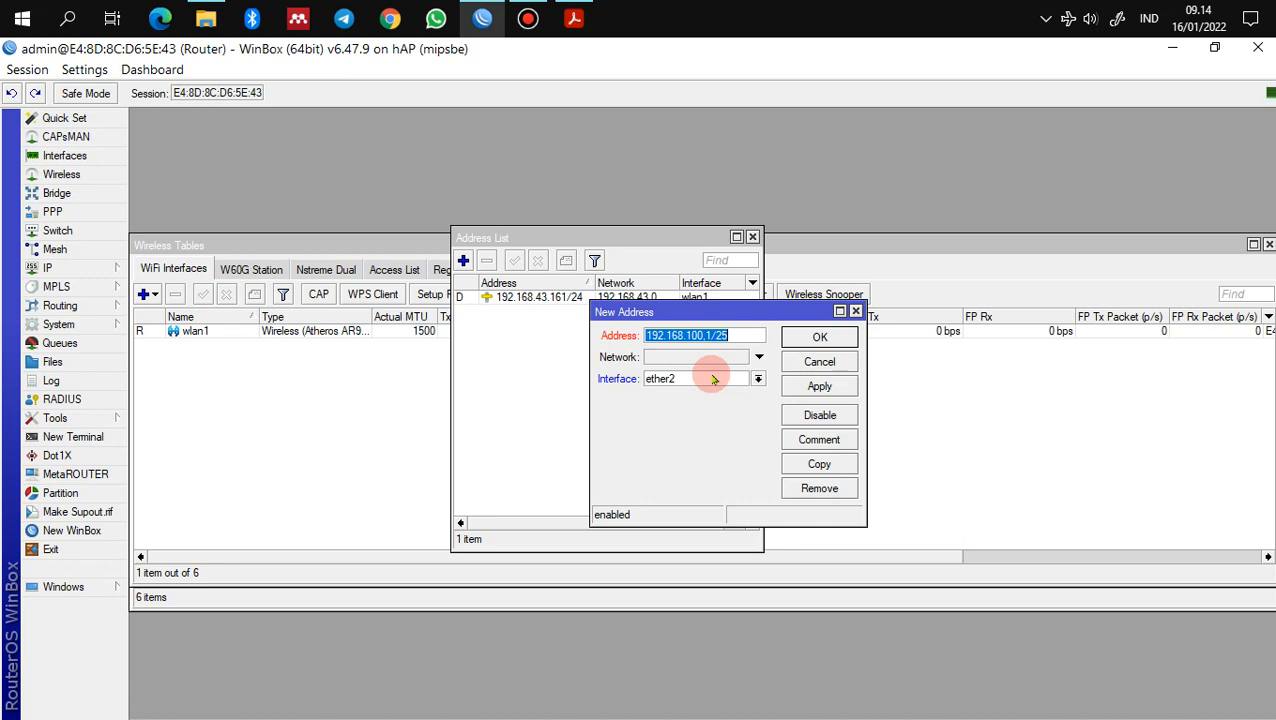
click(733, 336)
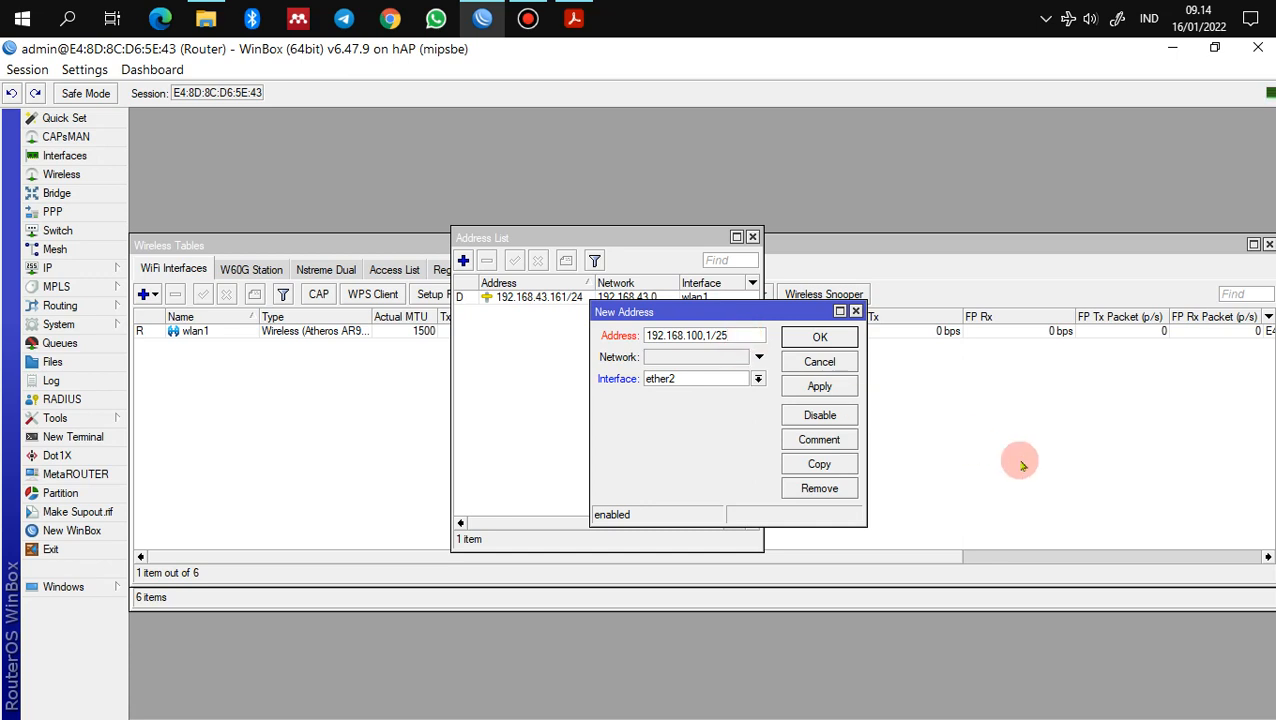
key(BackSpace)
key(BackSpace)
key(BackSpace)
key(BackSpace)
key(BackSpace)
key(BackSpace)
key(BackSpace)
key(BackSpace)
key(BackSpace)
key(BackSpace)
key(BackSpace)
key(BackSpace)
key(BackSpace)
key(BackSpace)
key(BackSpace)
key(BackSpace)
text(192.168.100.1/25)
click(843, 390)
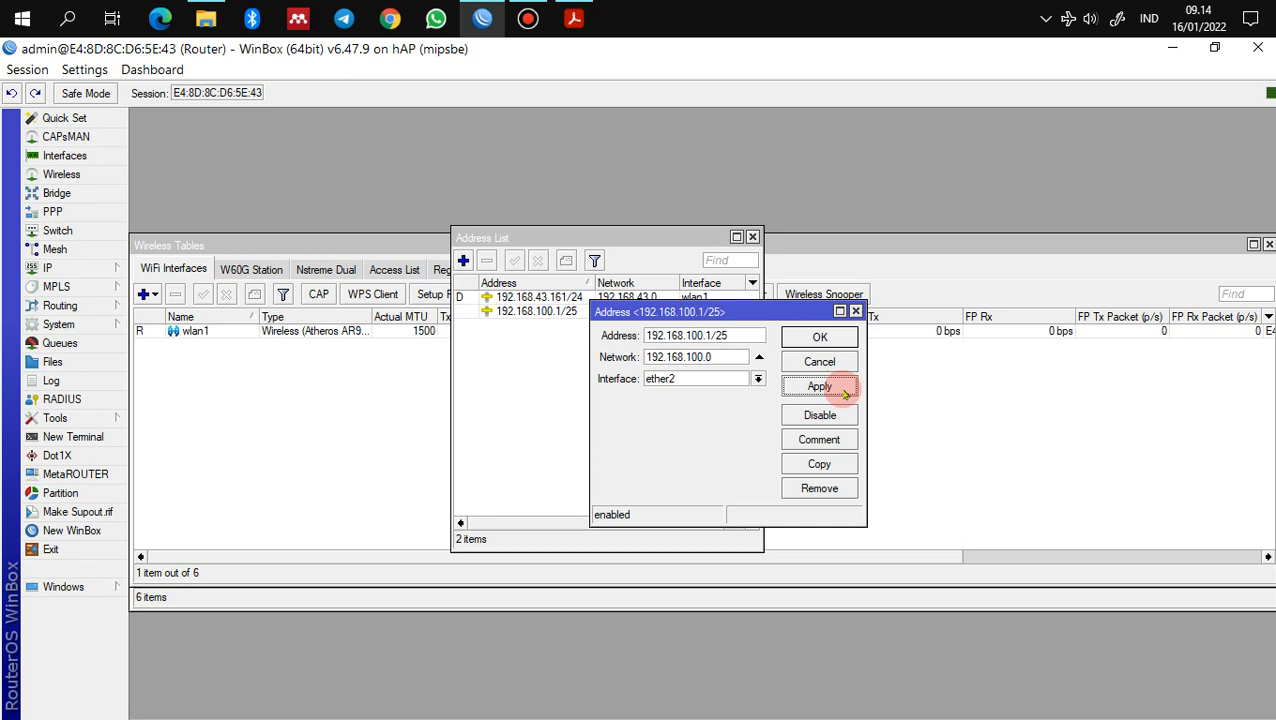
Step: Add address 192.168.200.1/24 assigned to ether3 and save it
click(832, 340)
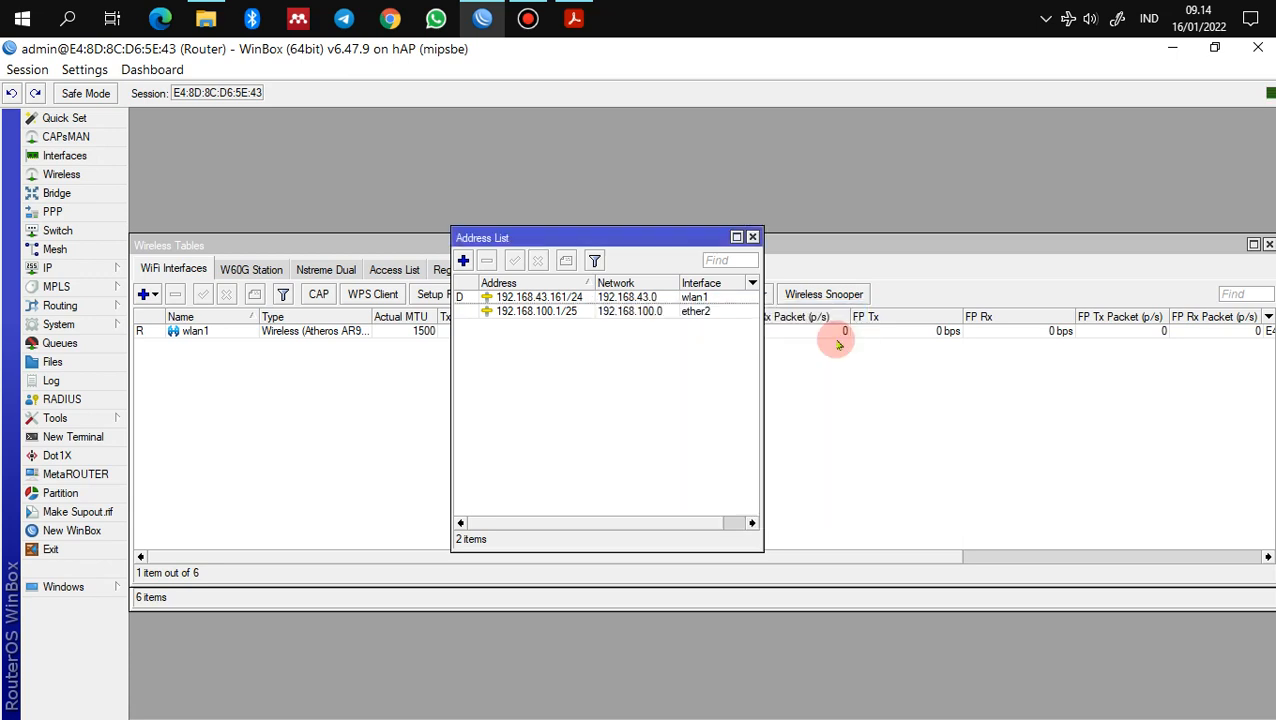
click(463, 260)
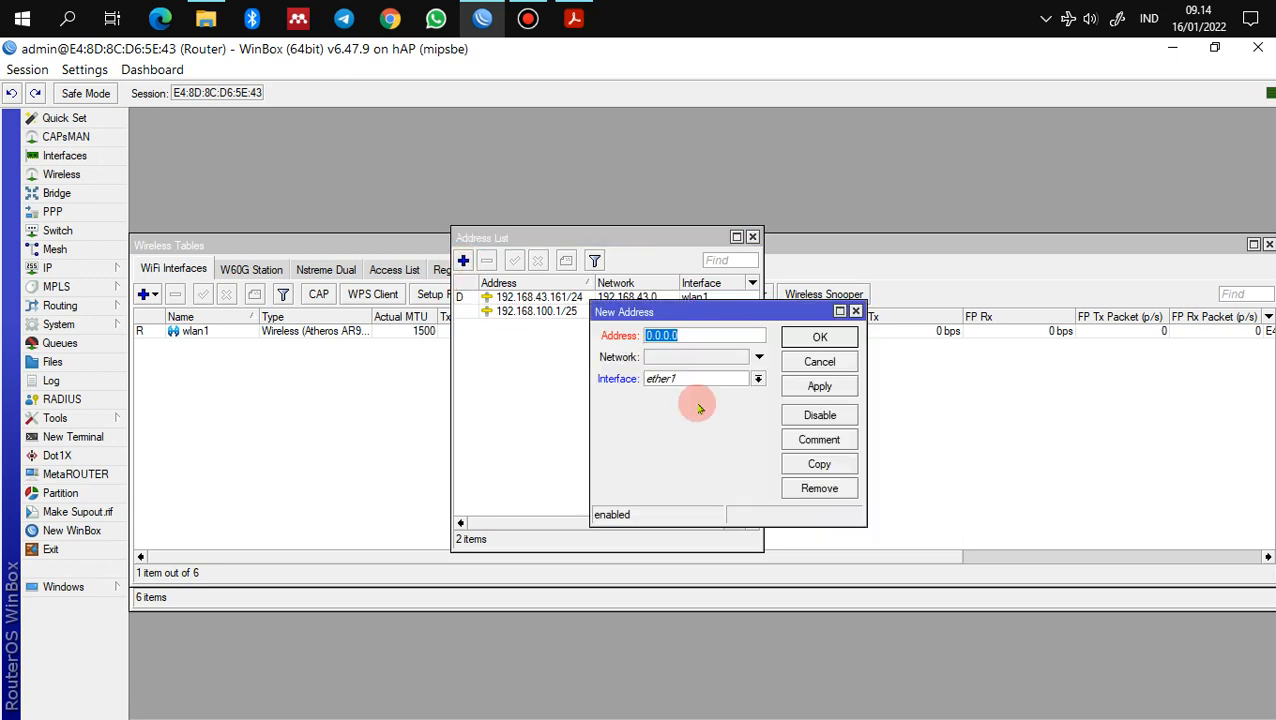
text(192.168.200)
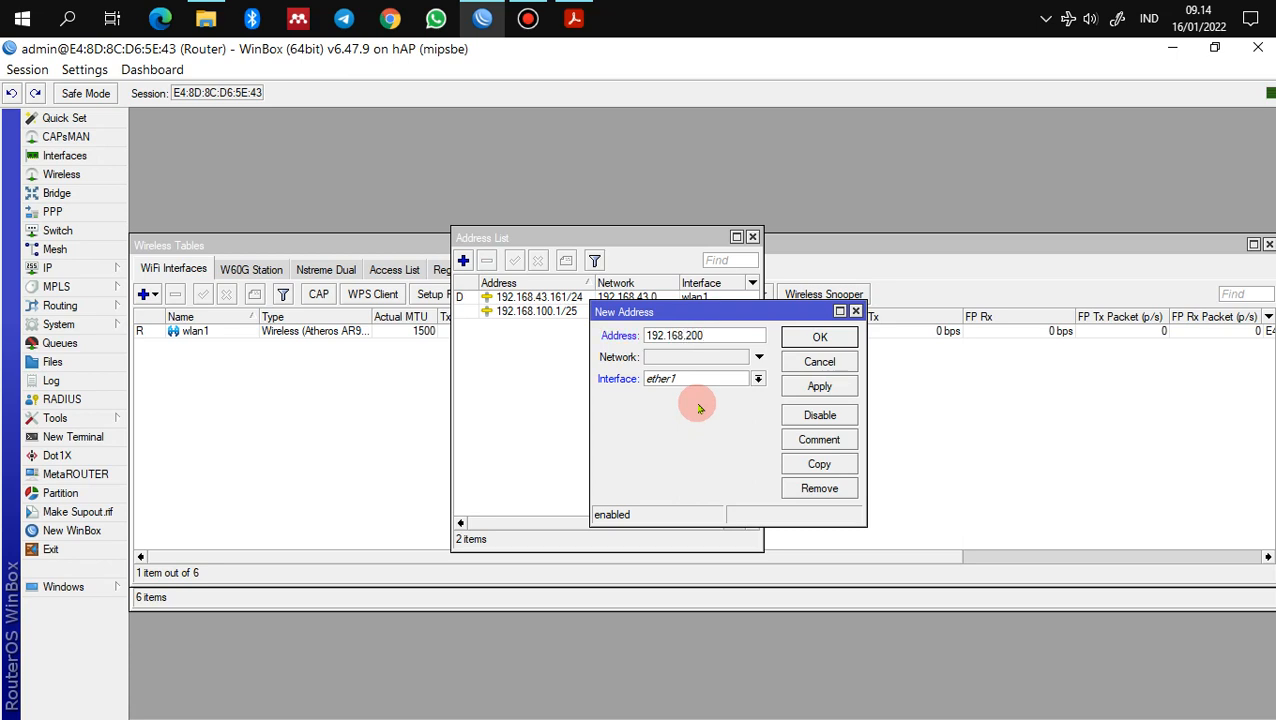
text(.1/24)
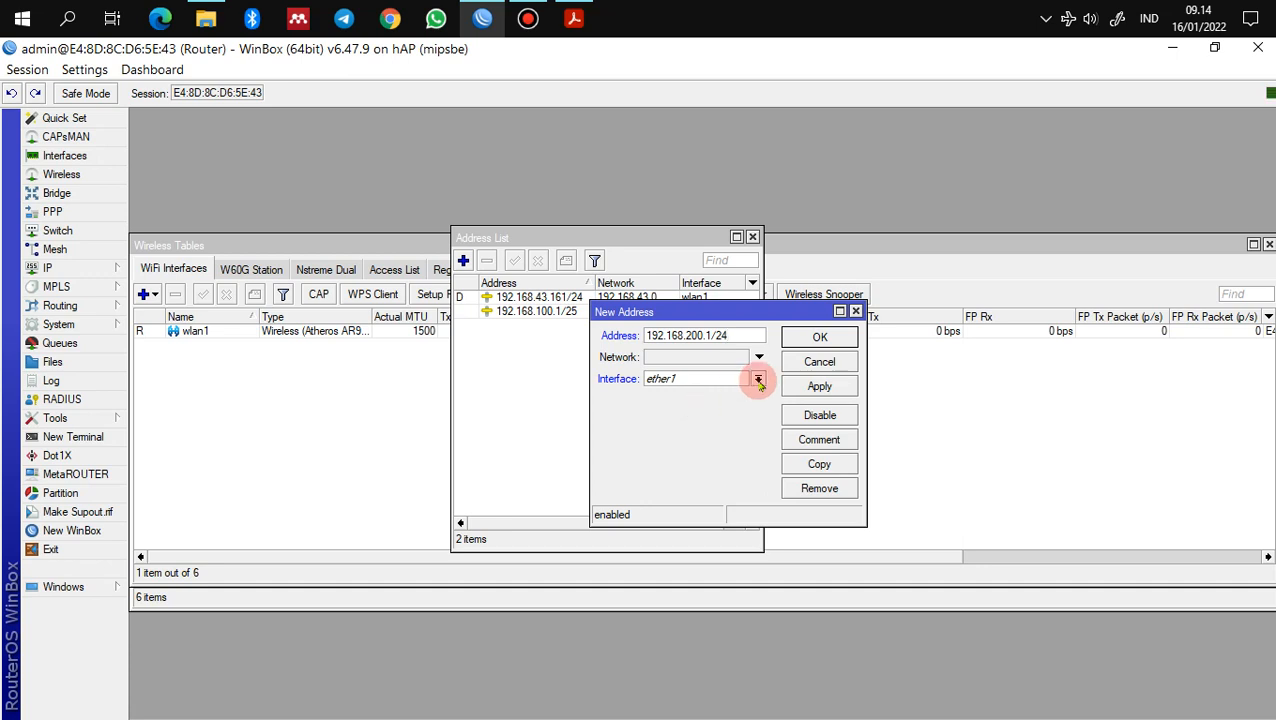
click(758, 379)
click(735, 415)
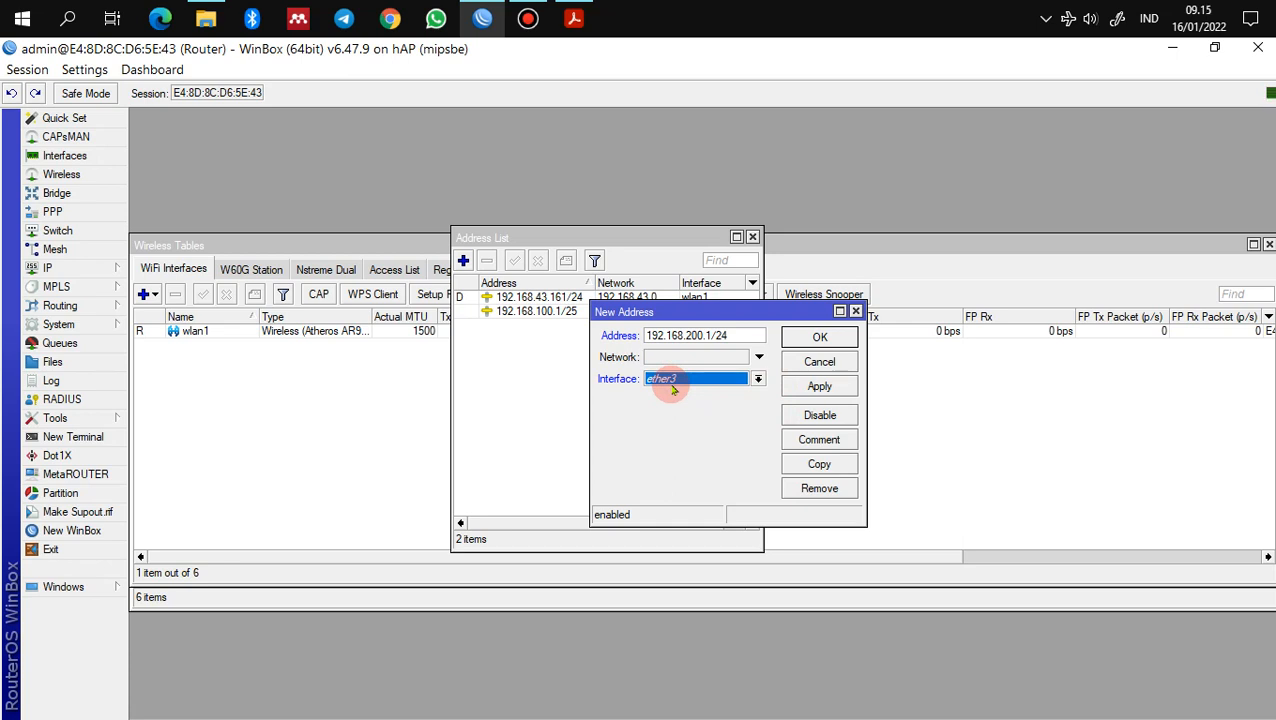
click(819, 388)
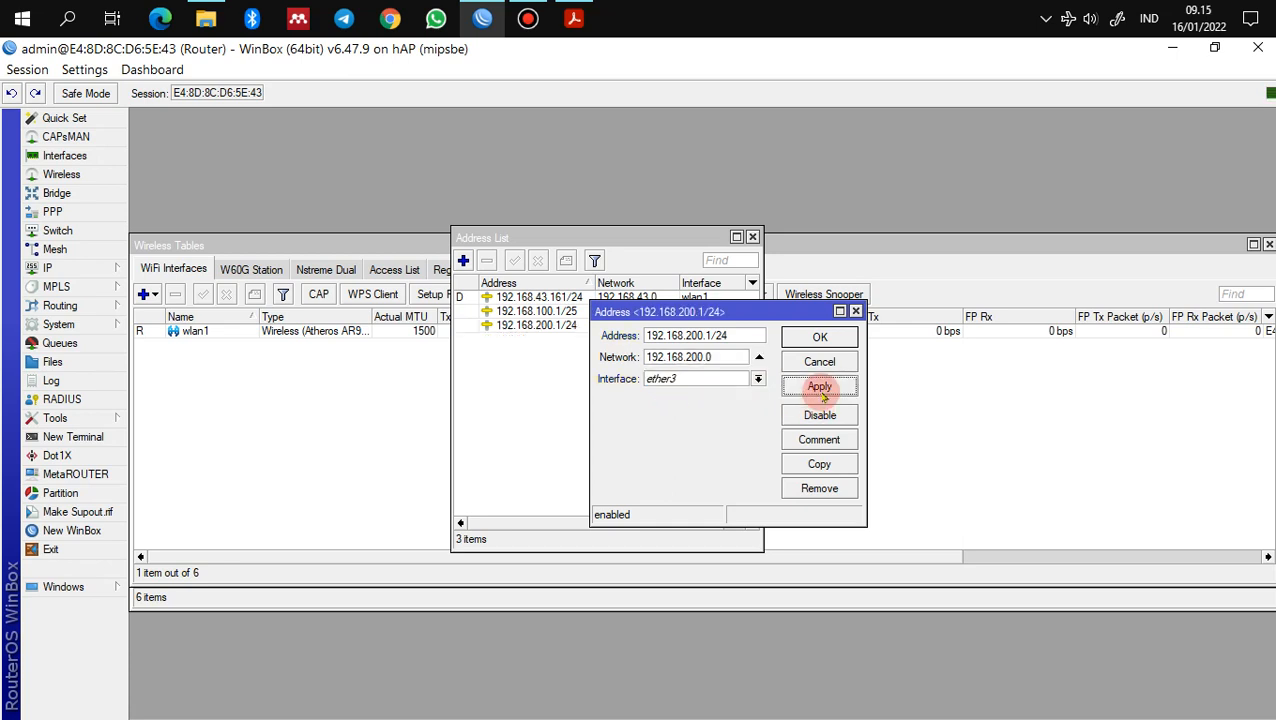
click(820, 337)
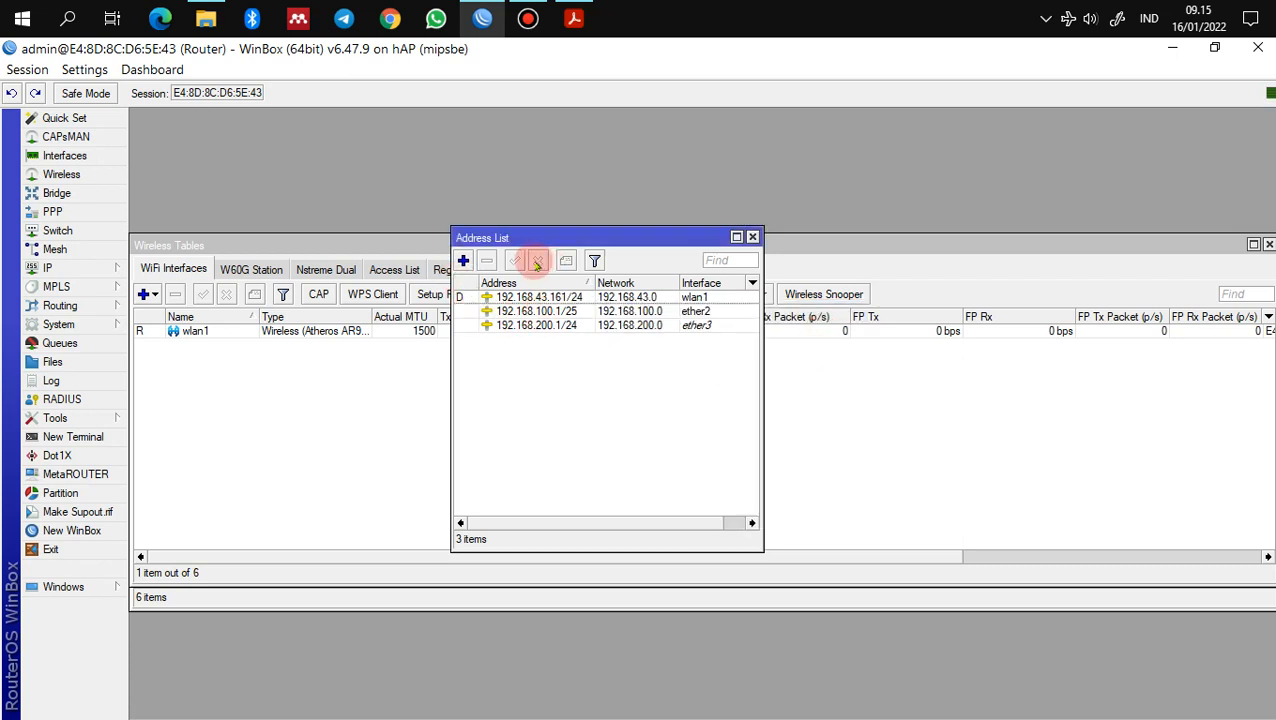
Step: Scroll the Acrobat guide down to section 6 IP Firewall Nat, then return to WinBox
click(574, 19)
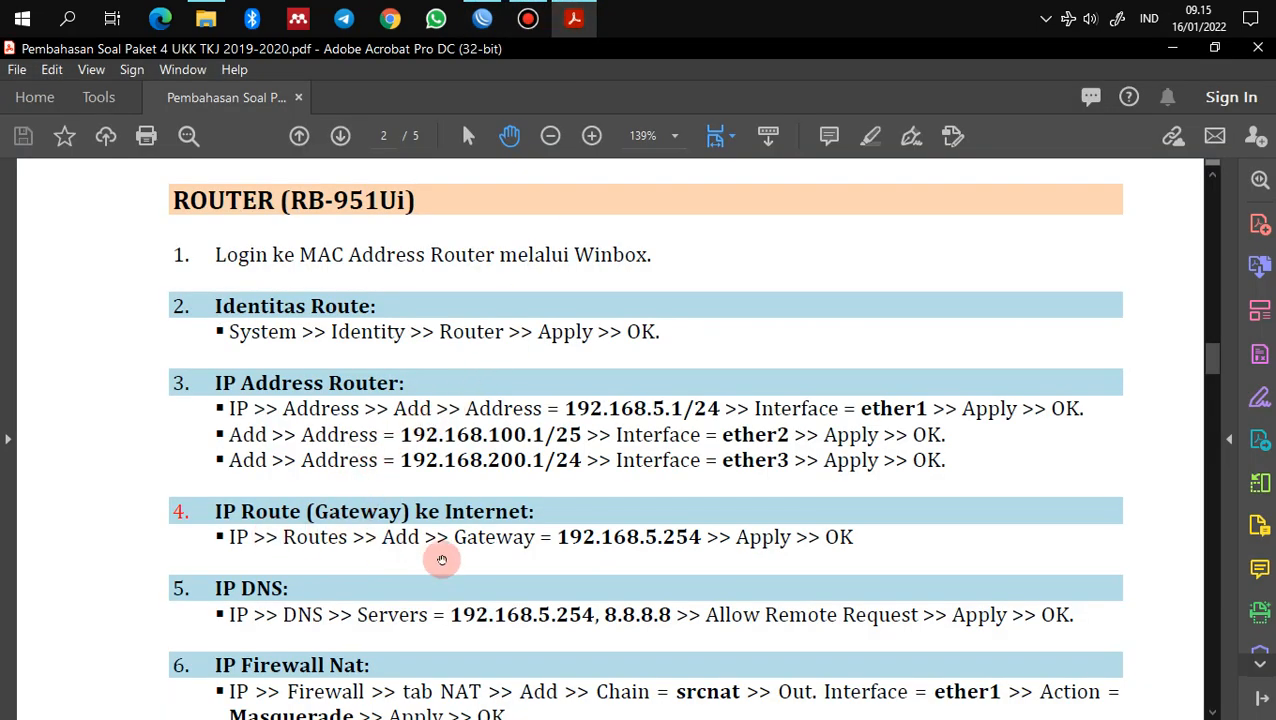
scroll(440, 560, down, 1)
scroll(480, 558, down, 2)
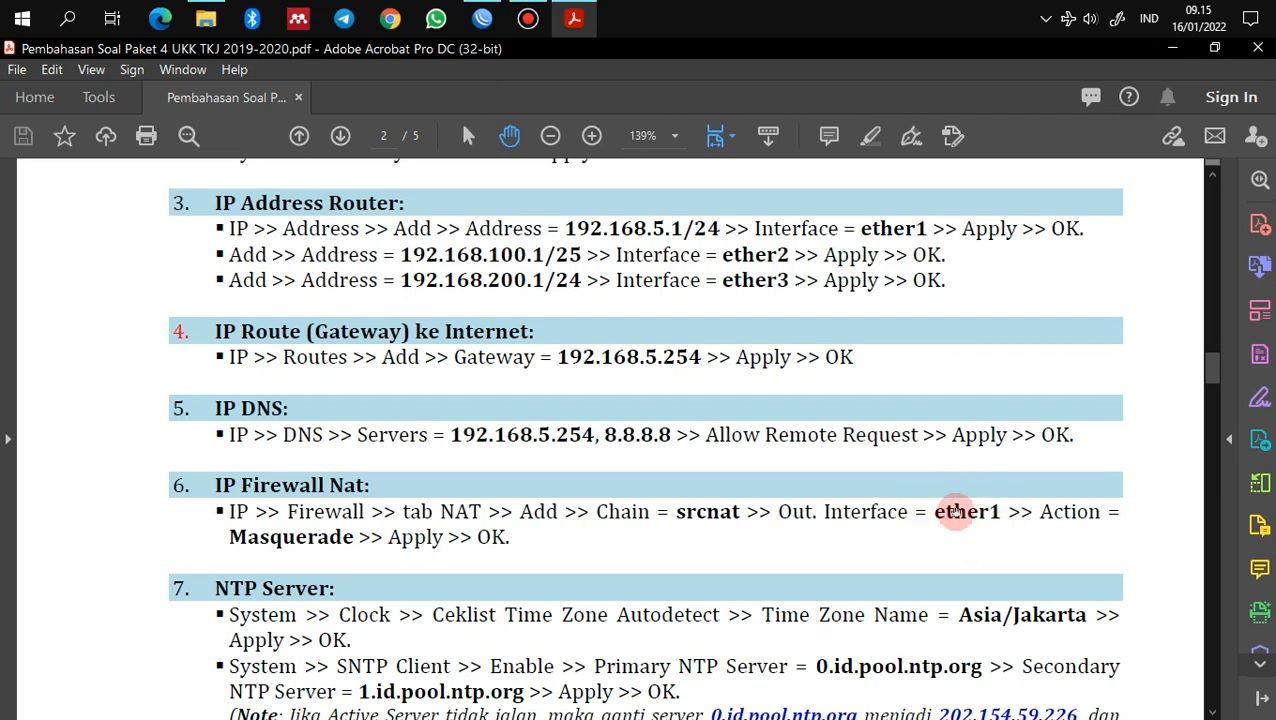
click(482, 18)
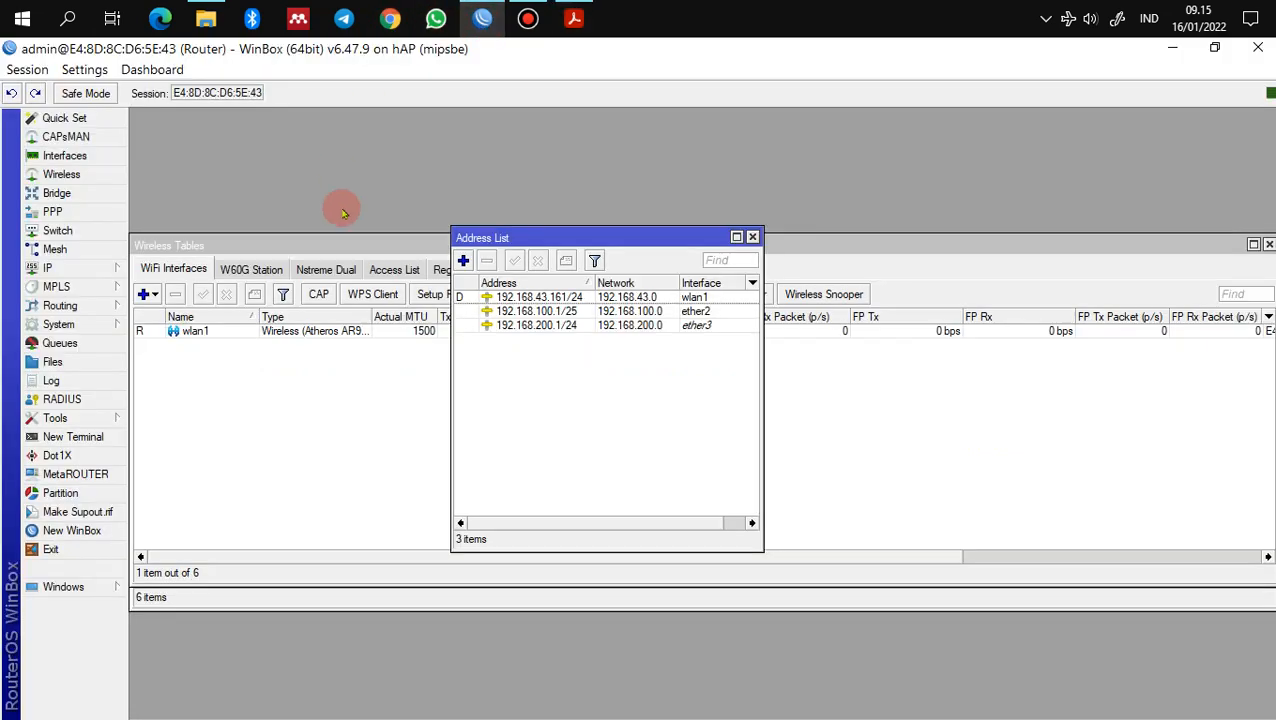
Step: Create a new srcnat rule in IP > Firewall > NAT with out-interface wlan1
click(82, 274)
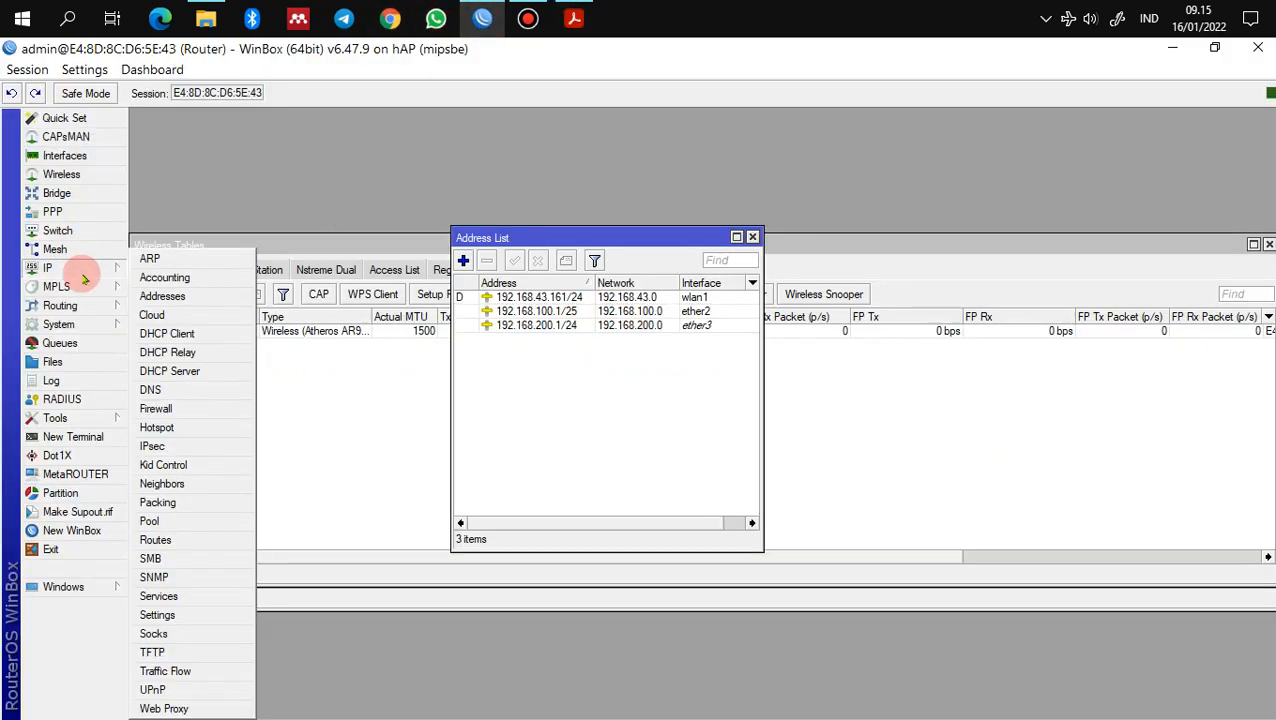
click(173, 409)
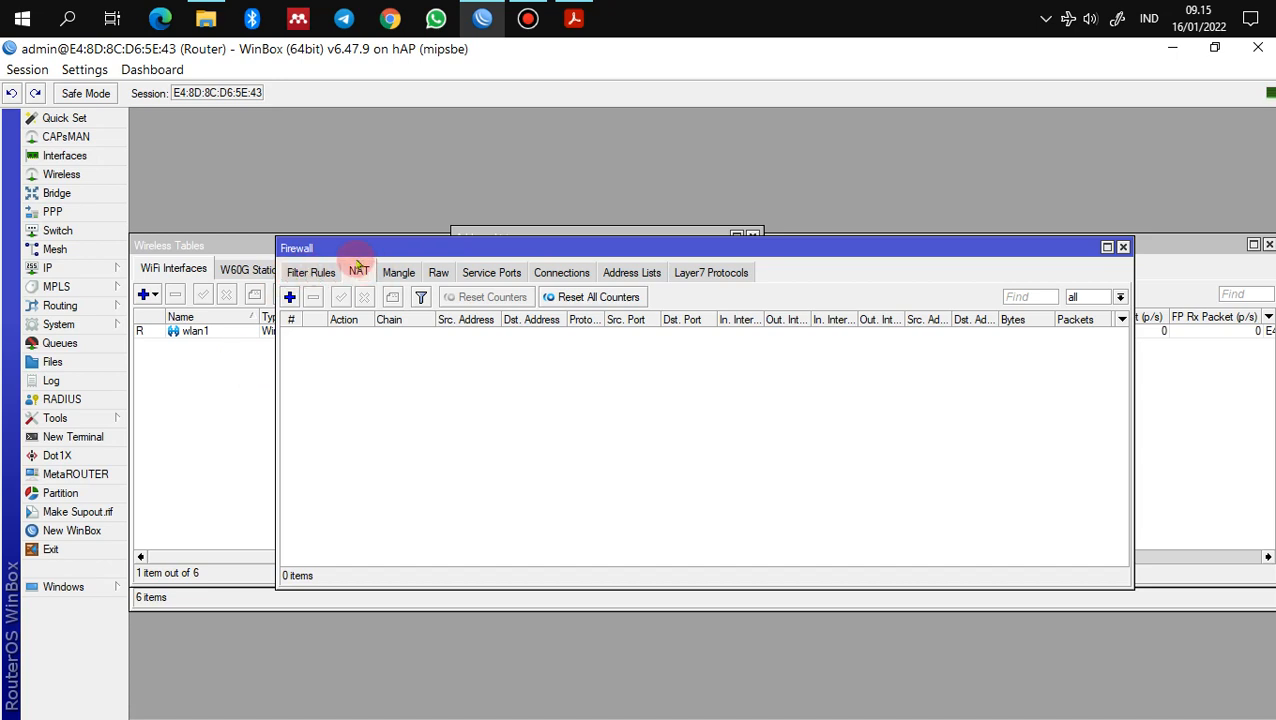
click(289, 297)
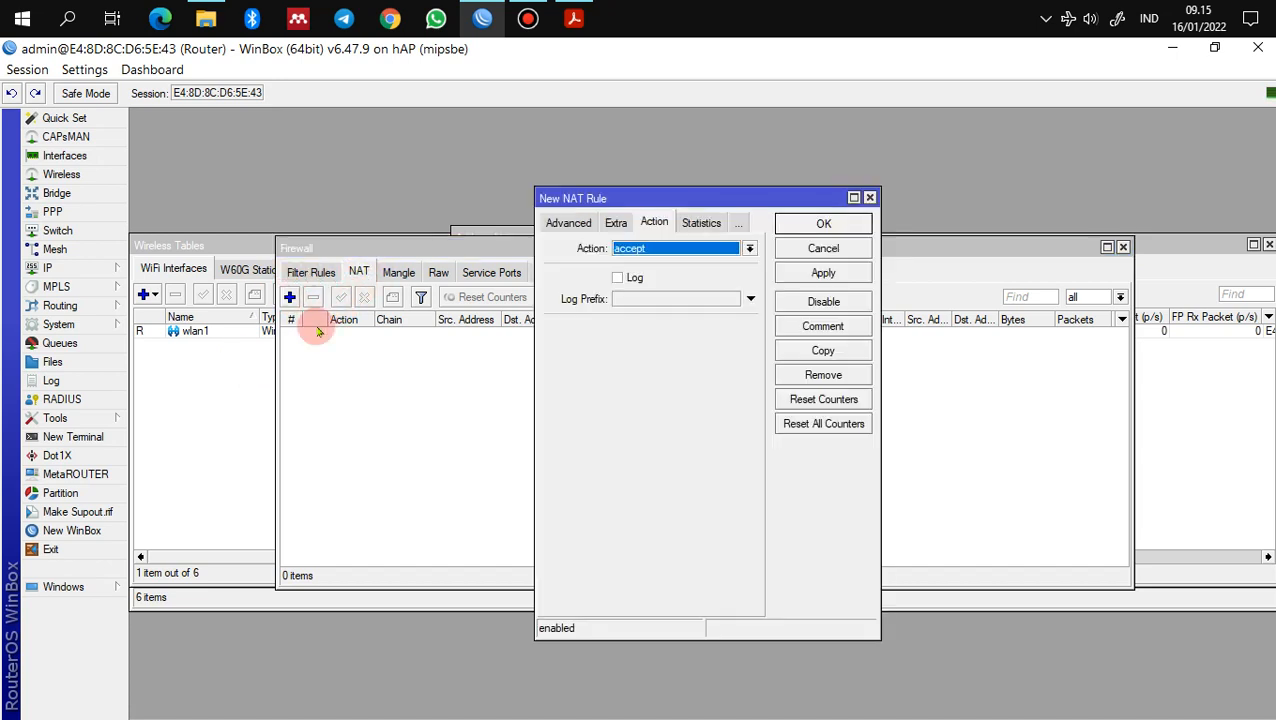
click(568, 223)
click(566, 223)
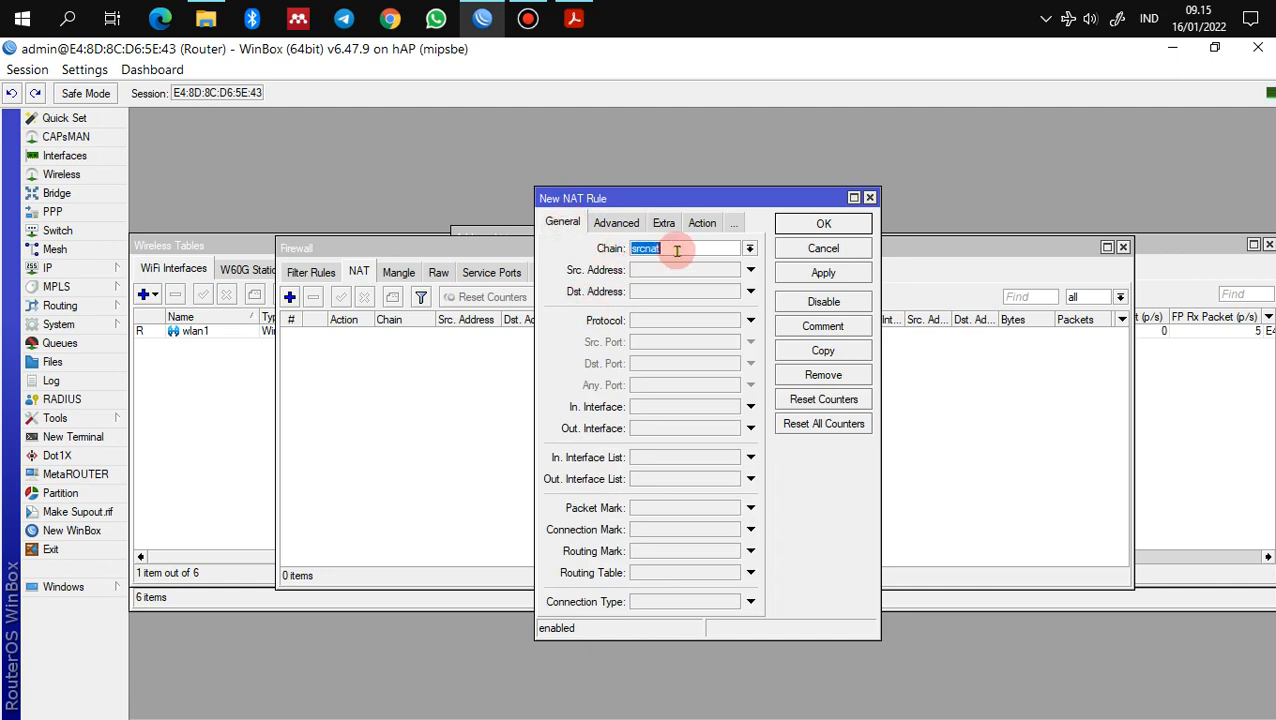
click(742, 428)
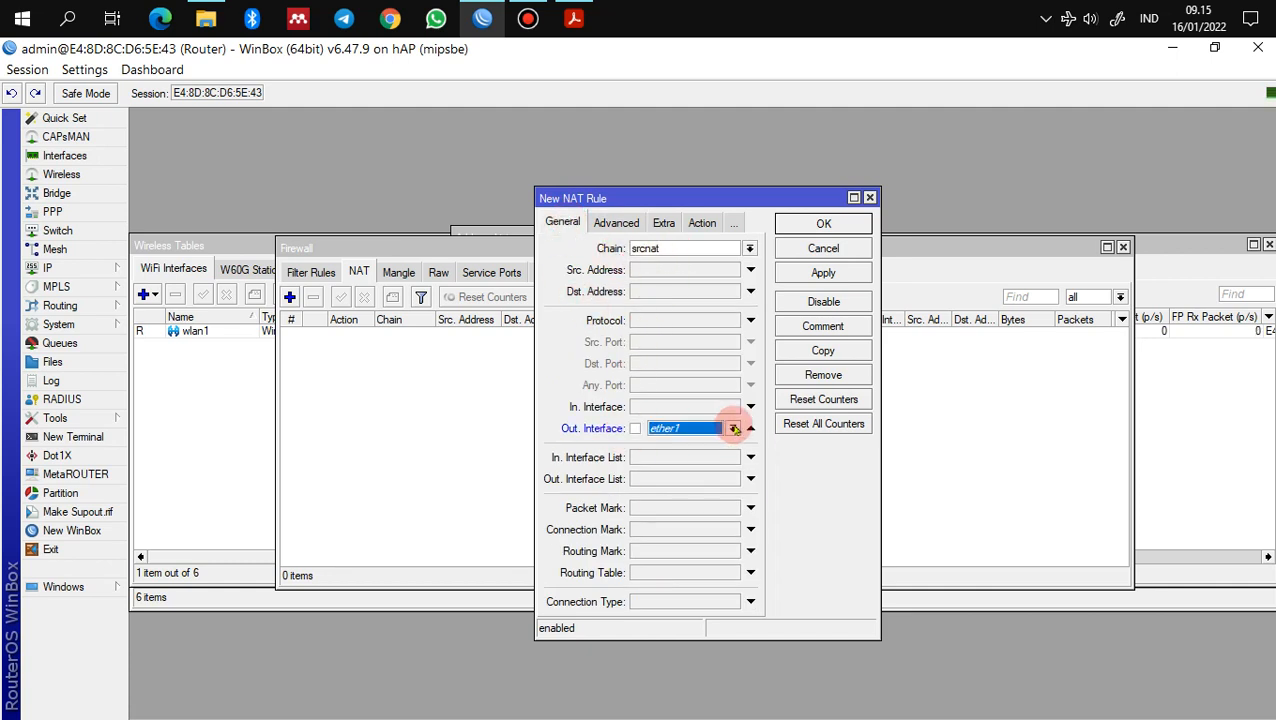
click(734, 428)
click(727, 552)
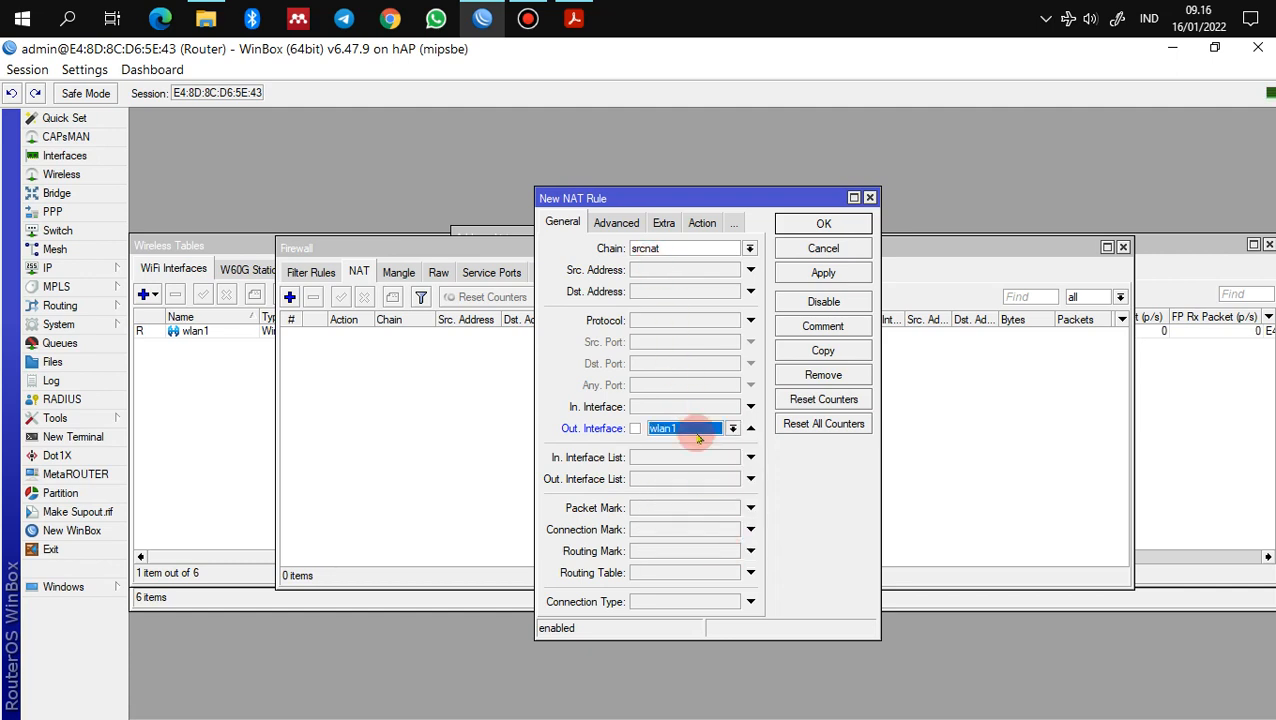
Step: Set the NAT rule's action to masquerade and save it
click(702, 222)
click(699, 249)
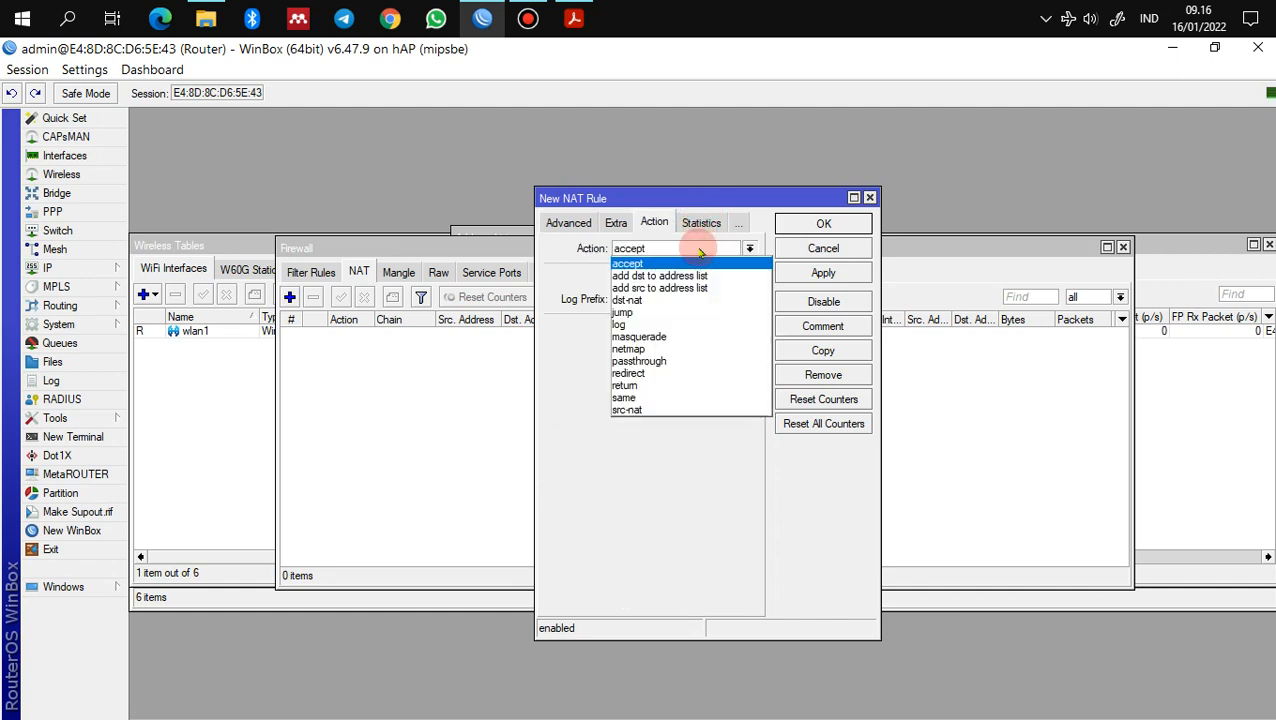
click(690, 338)
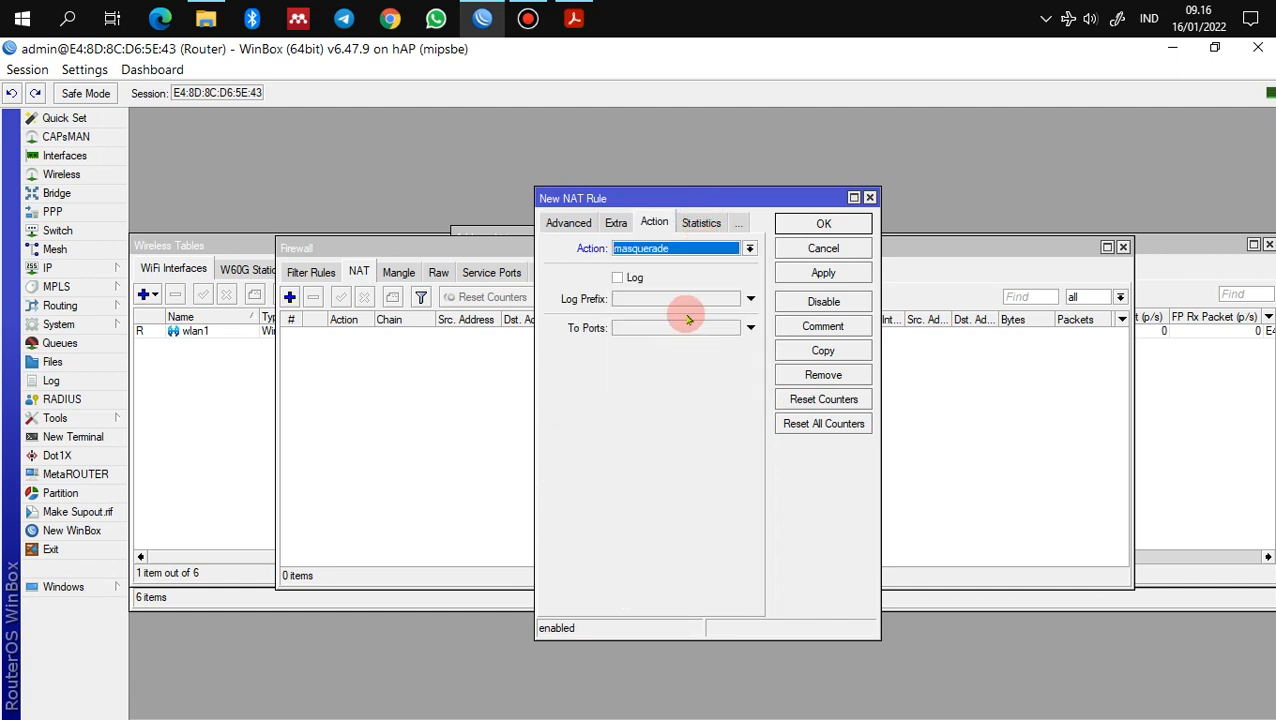
click(851, 278)
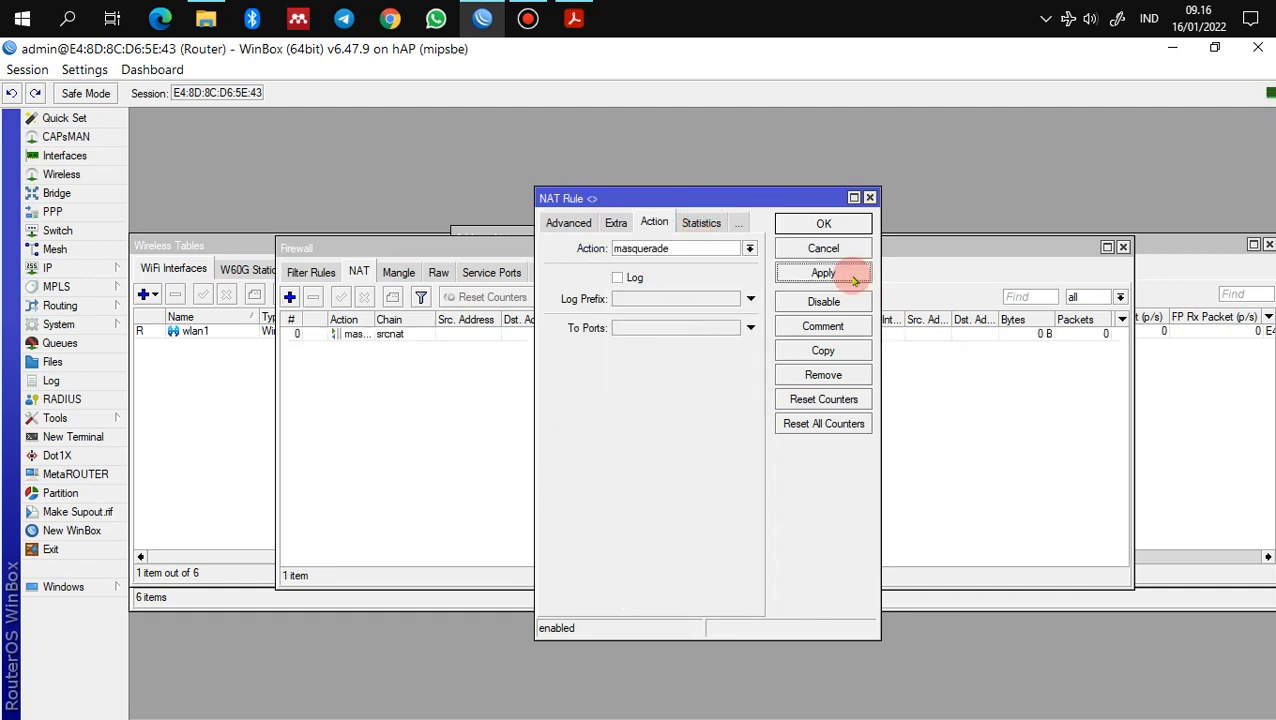
click(823, 224)
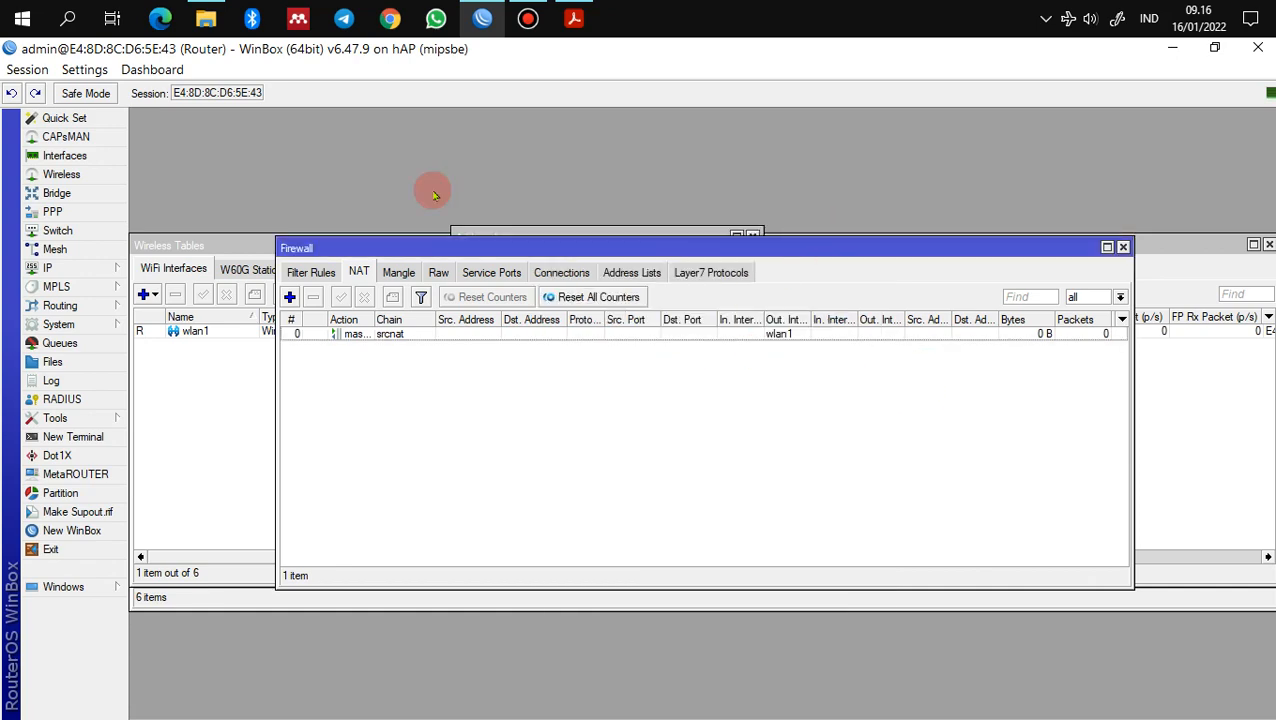
Step: Read the guide's section 7 NTP Server (Asia/Jakarta, SNTP pool servers), then return to WinBox
click(574, 18)
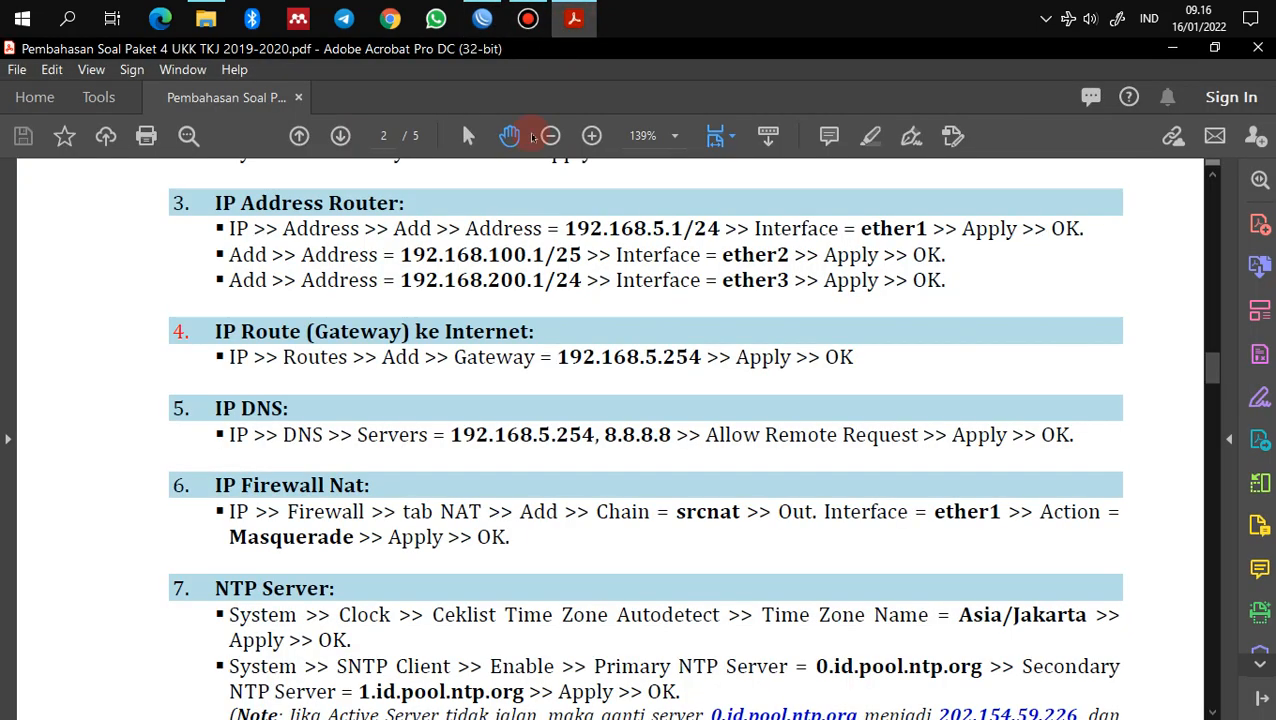
scroll(384, 470, down, 3)
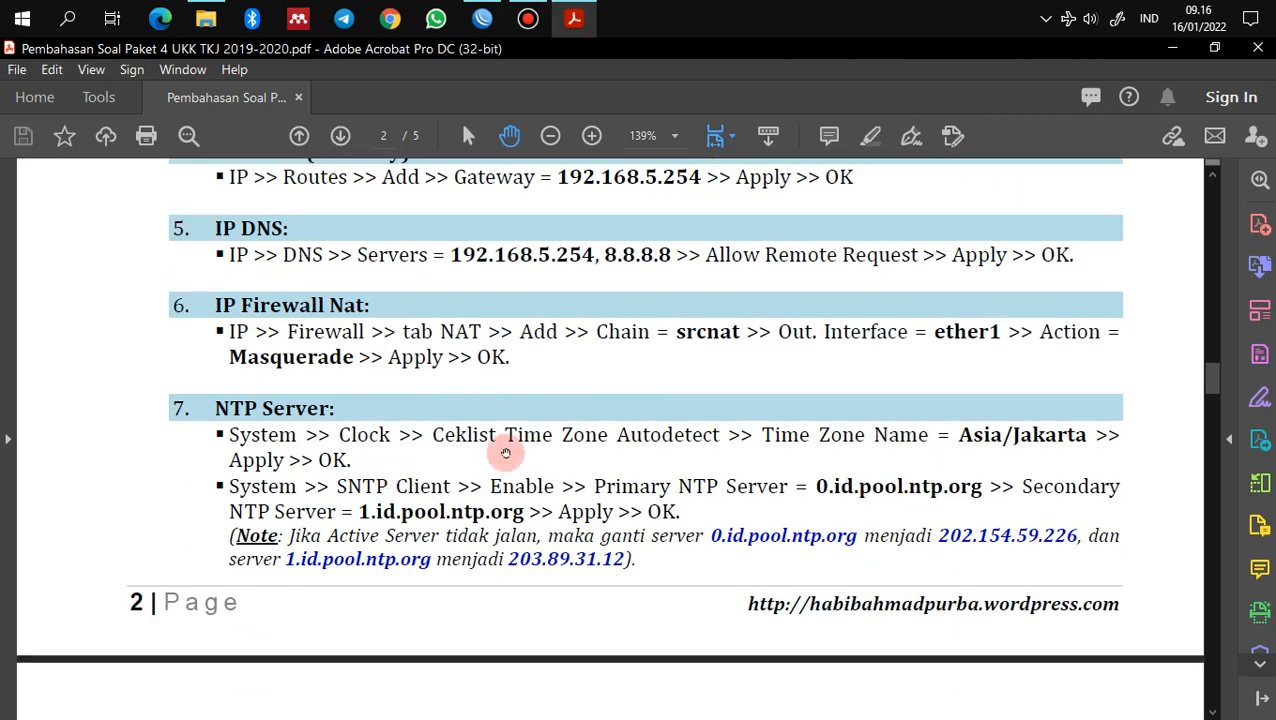
scroll(620, 513, down, 1)
scroll(620, 513, down, 2)
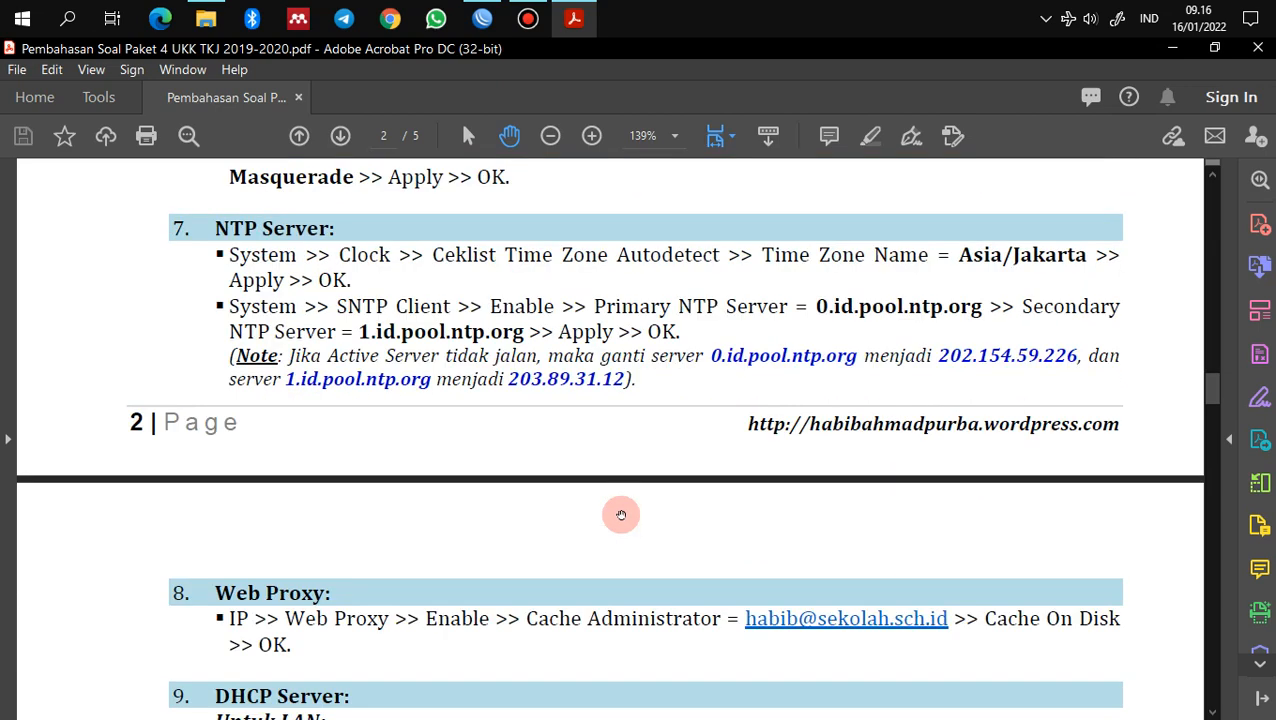
scroll(621, 516, up, 1)
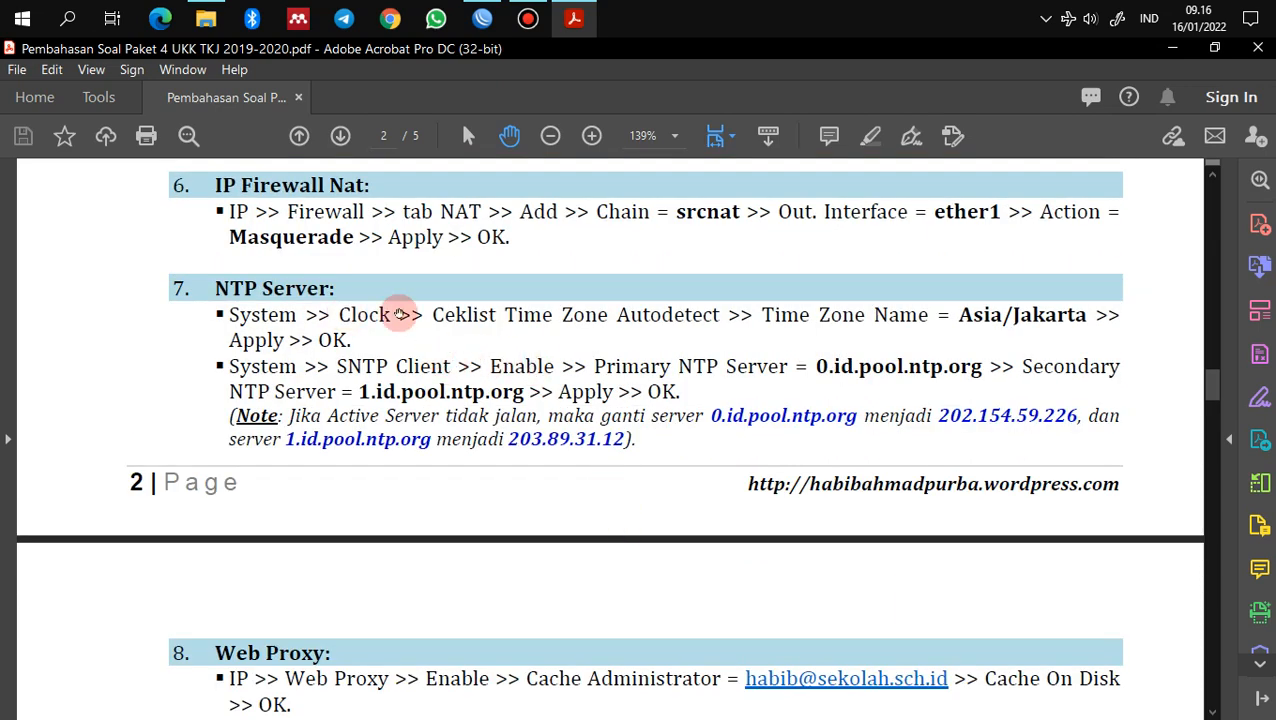
click(482, 18)
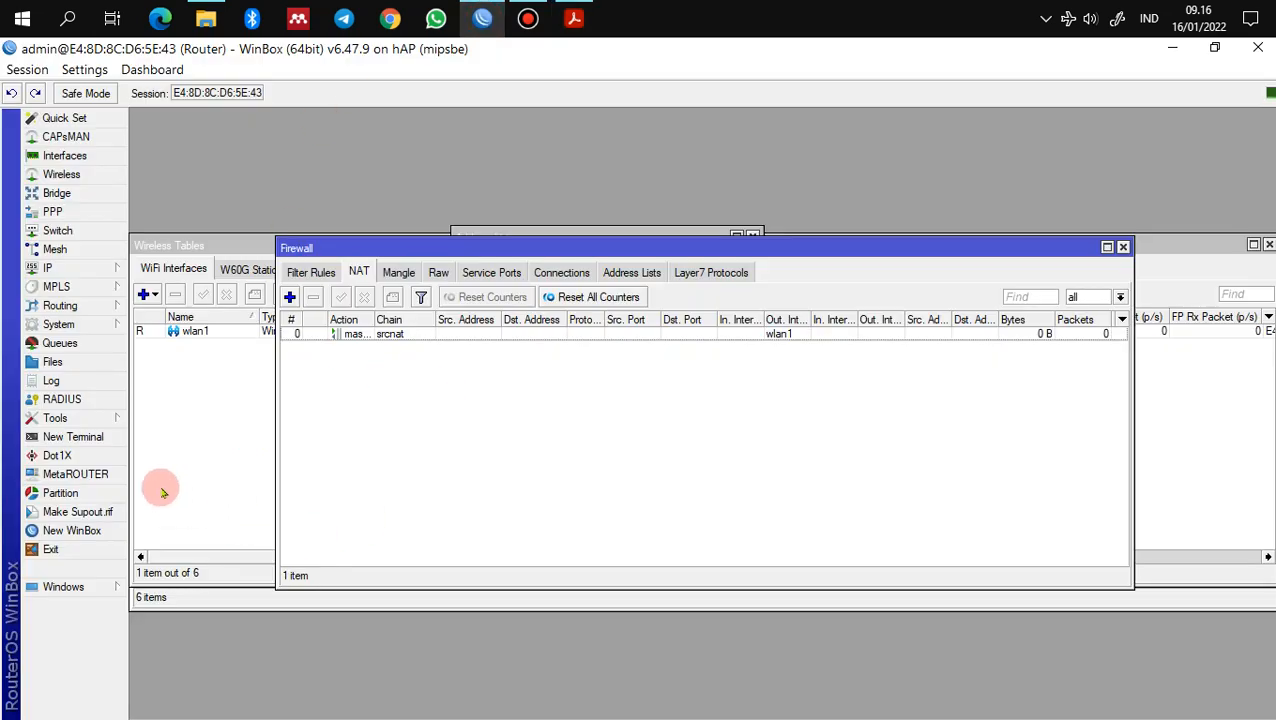
Step: Save System > Clock with time zone autodetect giving Asia/Jakarta (GMT +07:00)
click(99, 330)
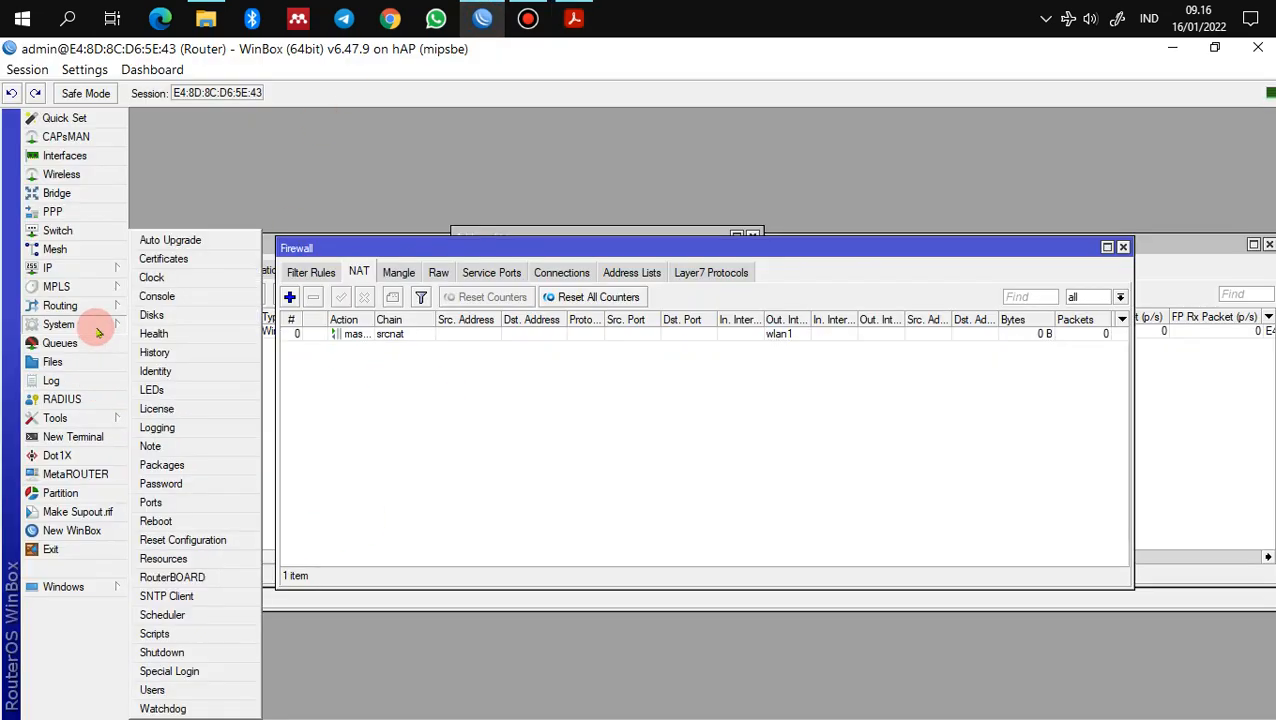
click(156, 276)
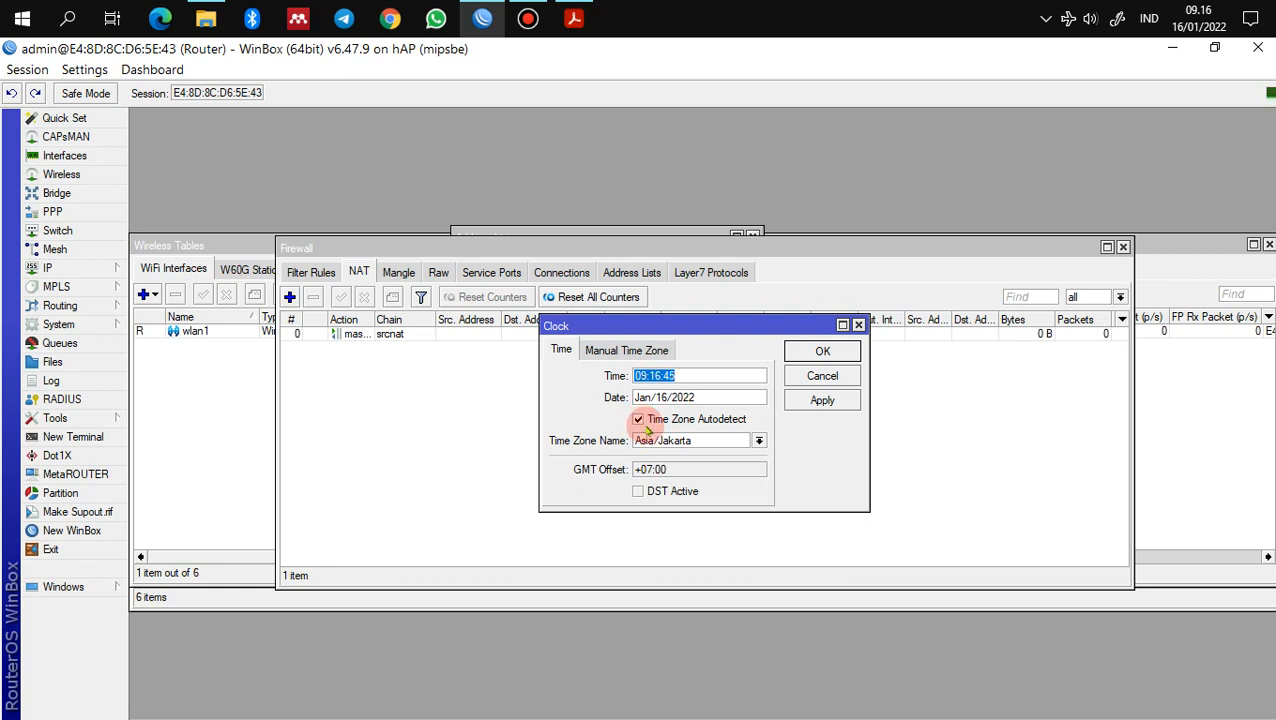
click(822, 399)
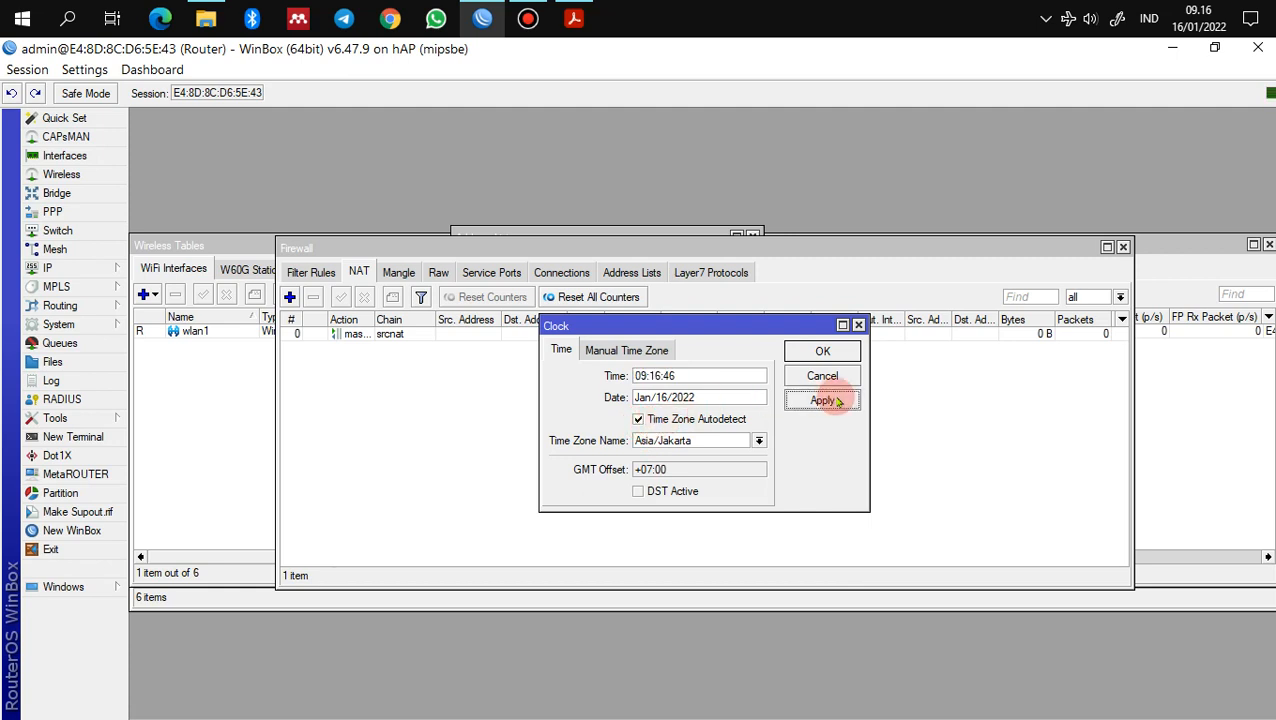
click(826, 352)
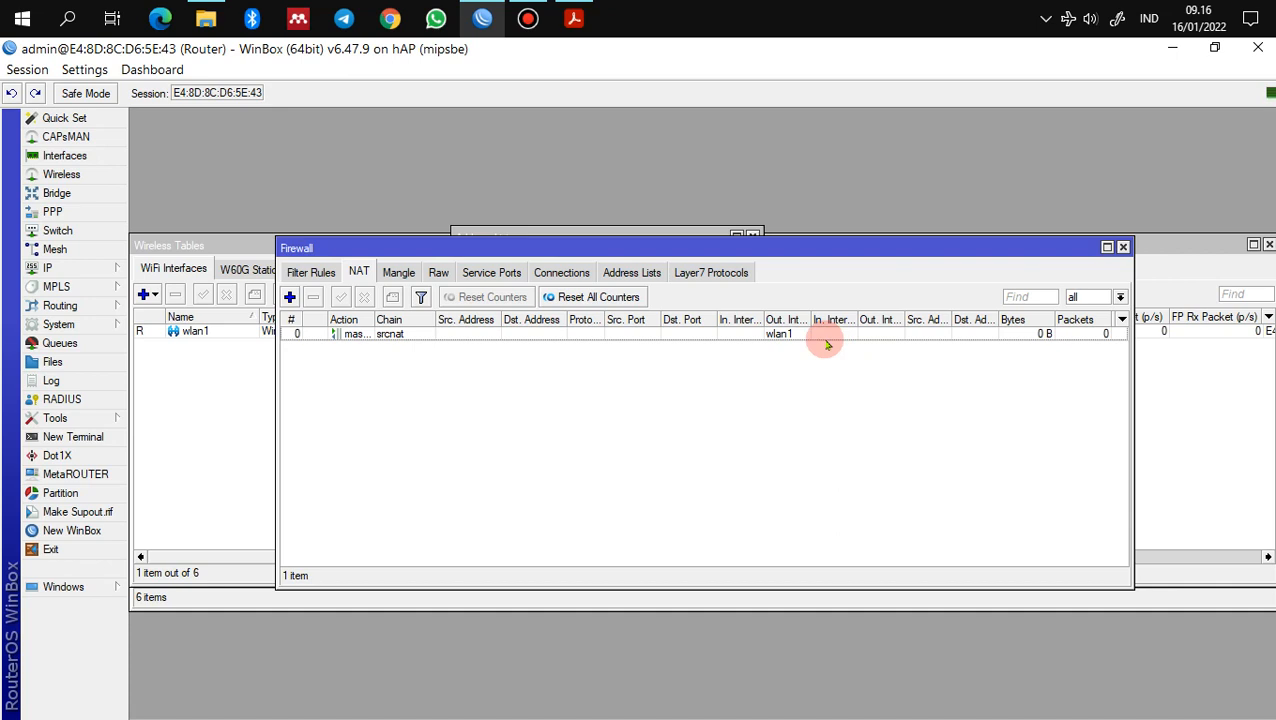
Step: Enable the SNTP client and set the primary NTP server to 0.id.pool.ntp.org
click(92, 324)
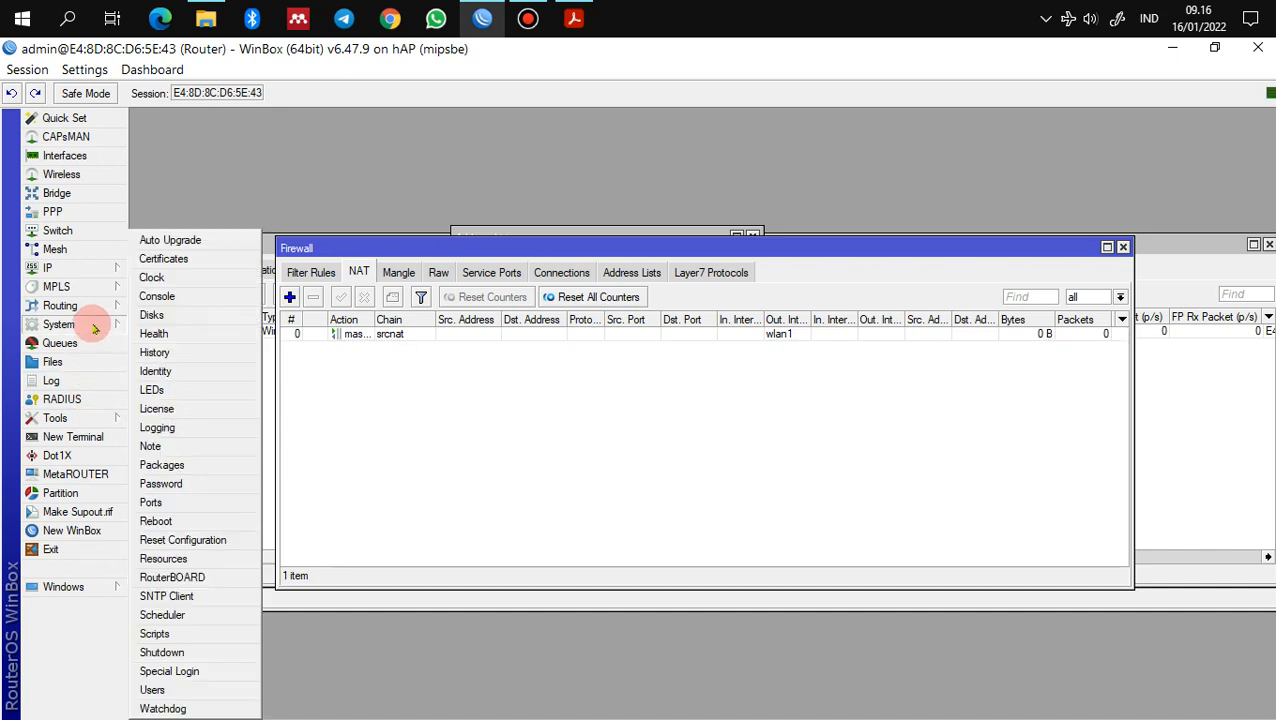
click(166, 596)
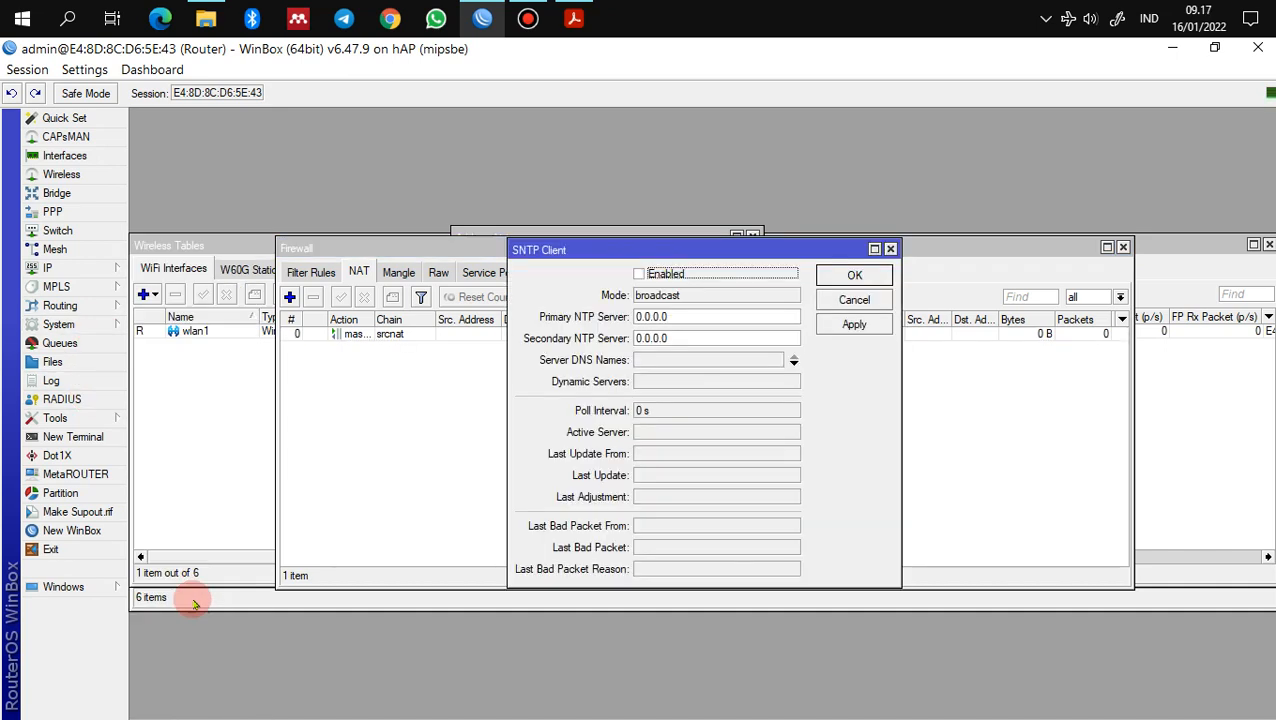
click(640, 274)
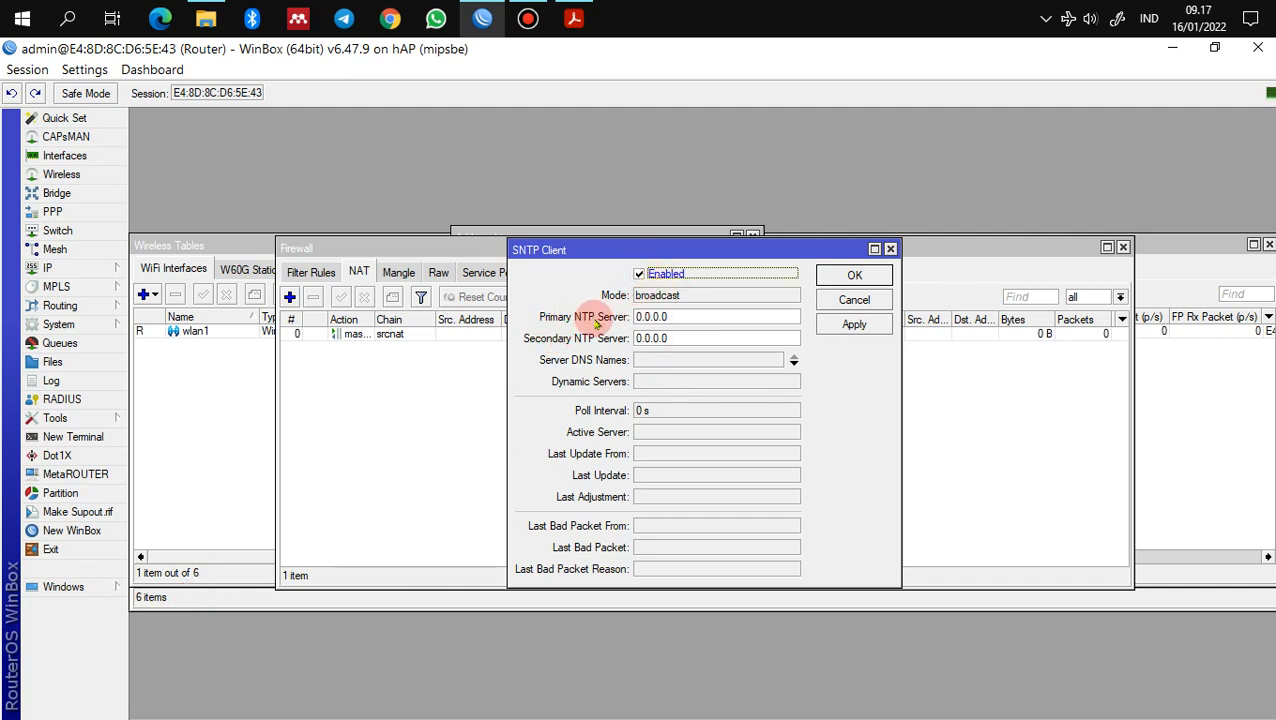
drag(763, 318, 603, 308)
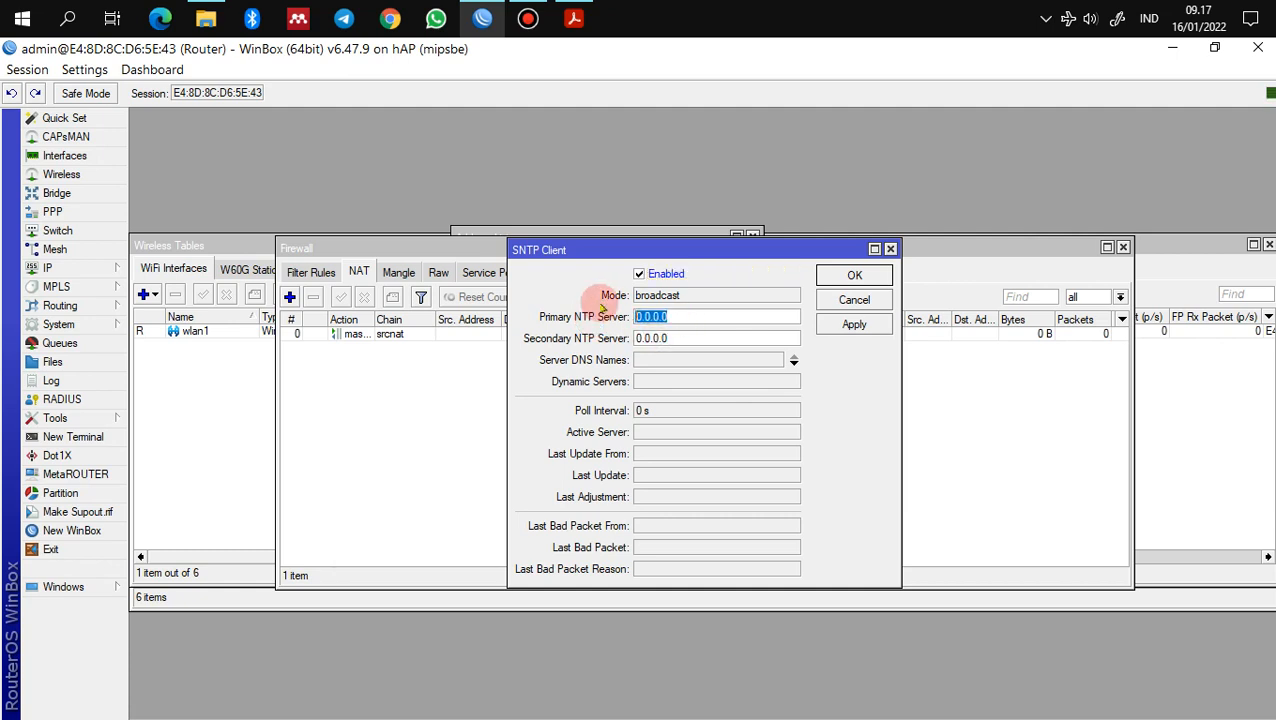
text(0.id.pool.ntp.org)
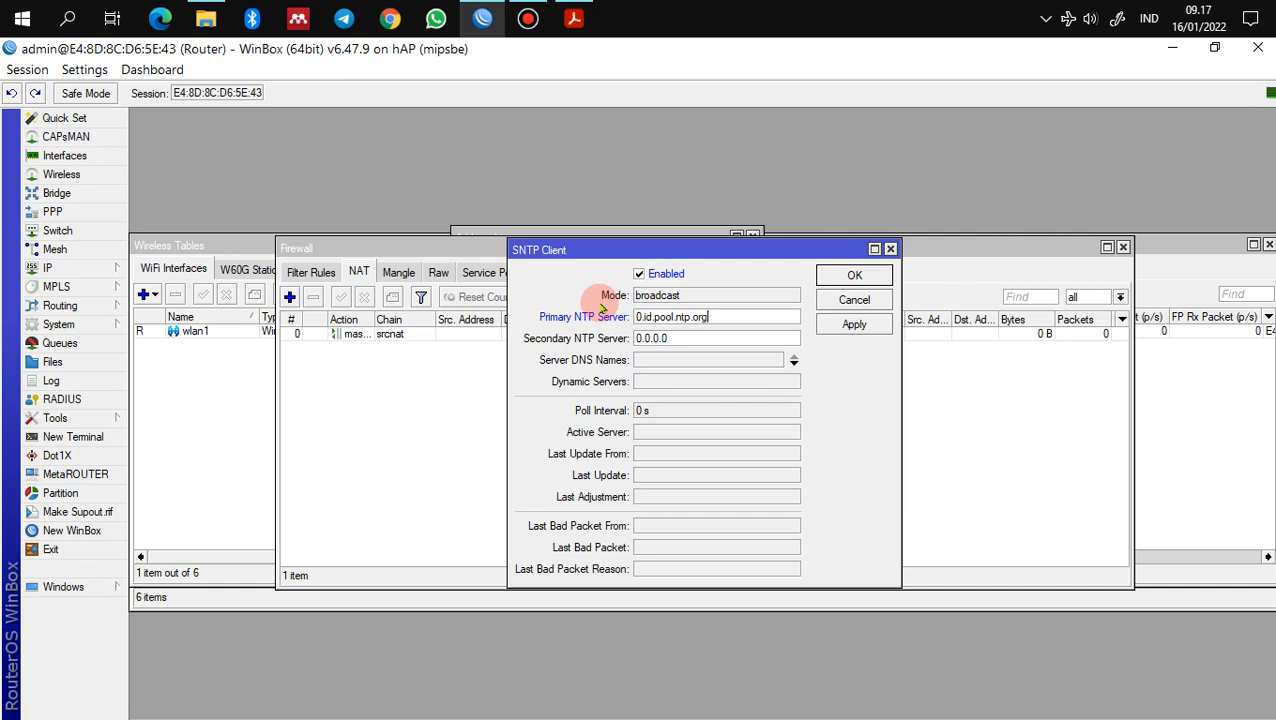
Step: Set the secondary NTP server to 1.id.pool.ntp.org and save the SNTP client settings
key(shift+Left)
key(shift+Left)
key(shift+Left)
key(shift+Left)
key(shift+Left)
key(shift+Left)
key(shift+Left)
key(shift+Left)
key(shift+Left)
key(shift+Left)
key(ctrl+c)
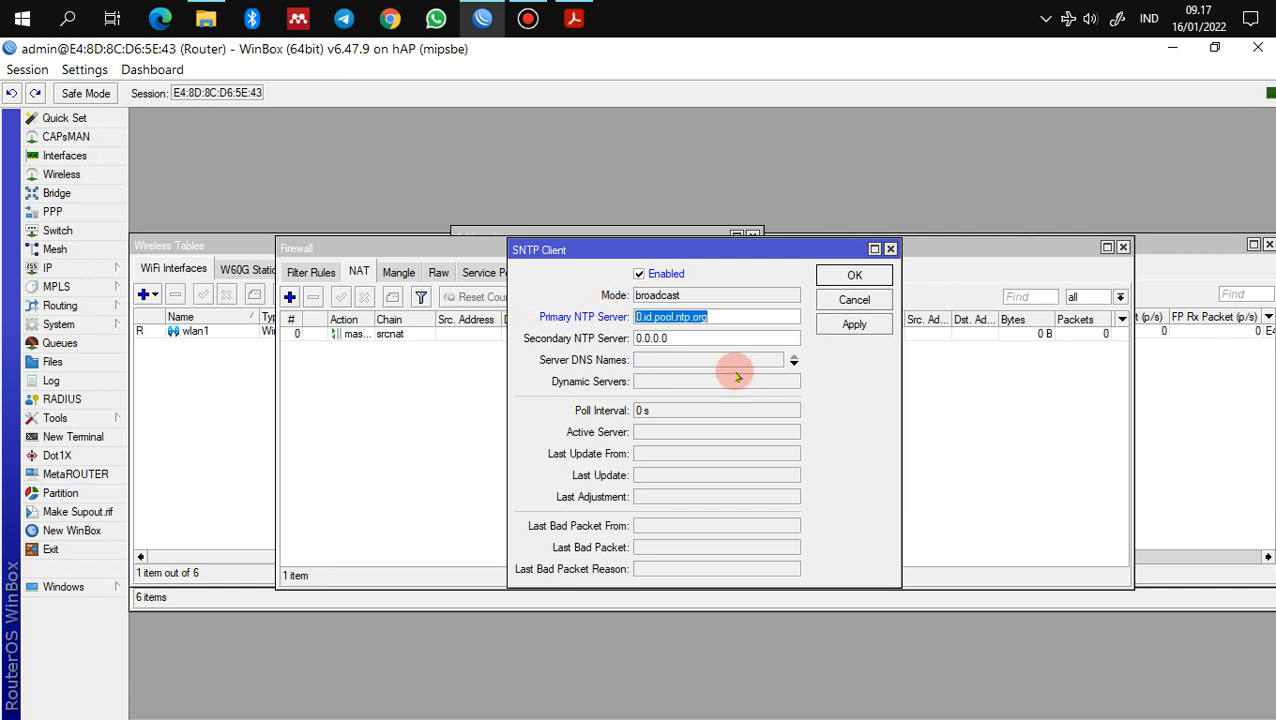
triple_click(683, 338)
key(ctrl+v)
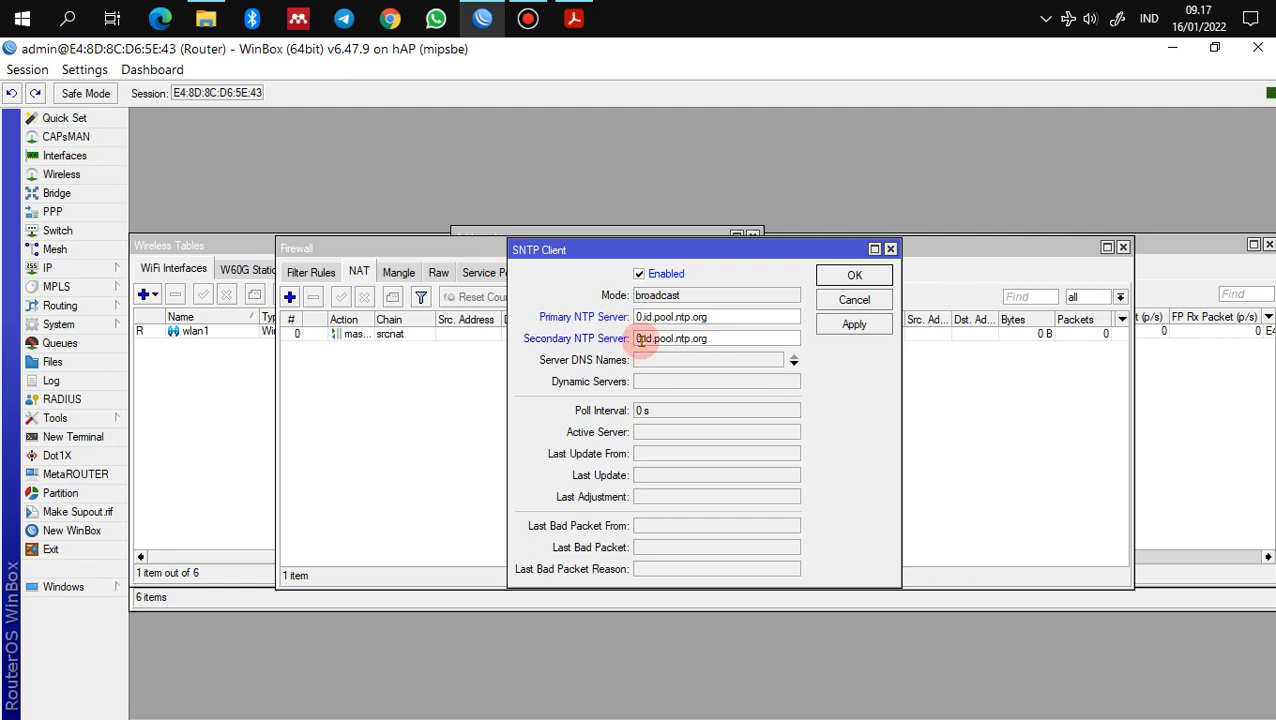
key(BackSpace)
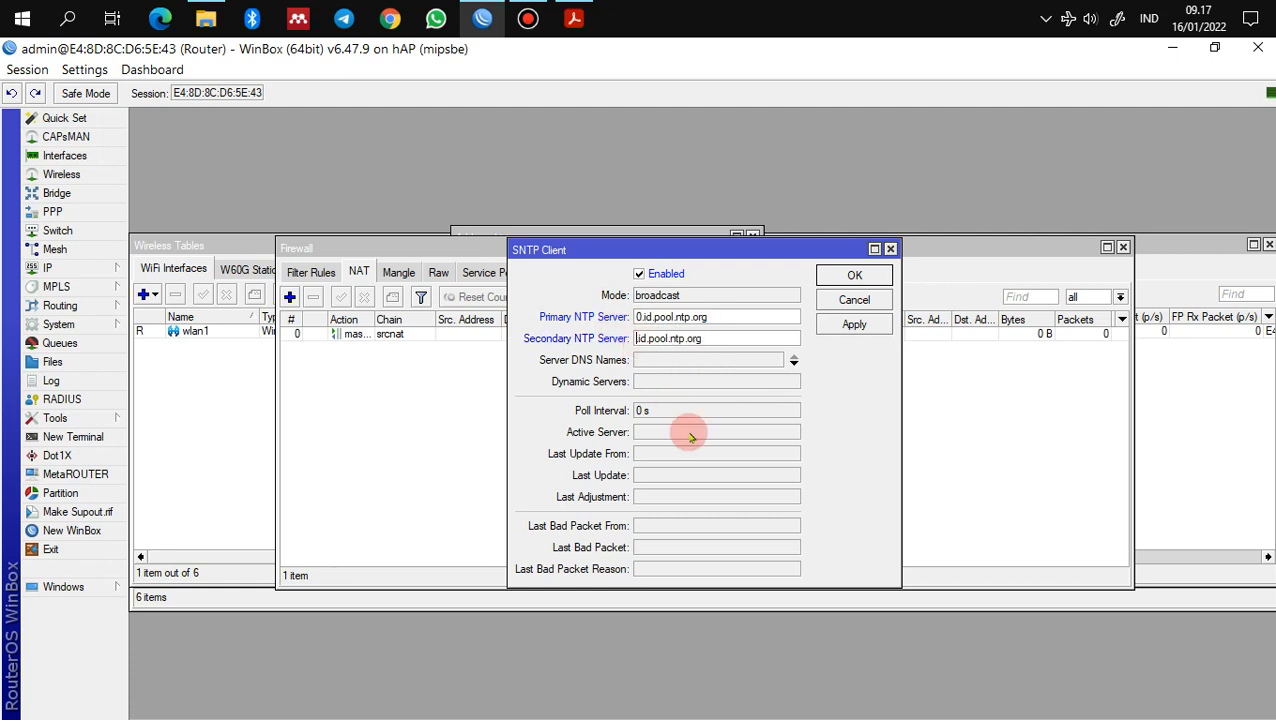
text(1)
click(854, 324)
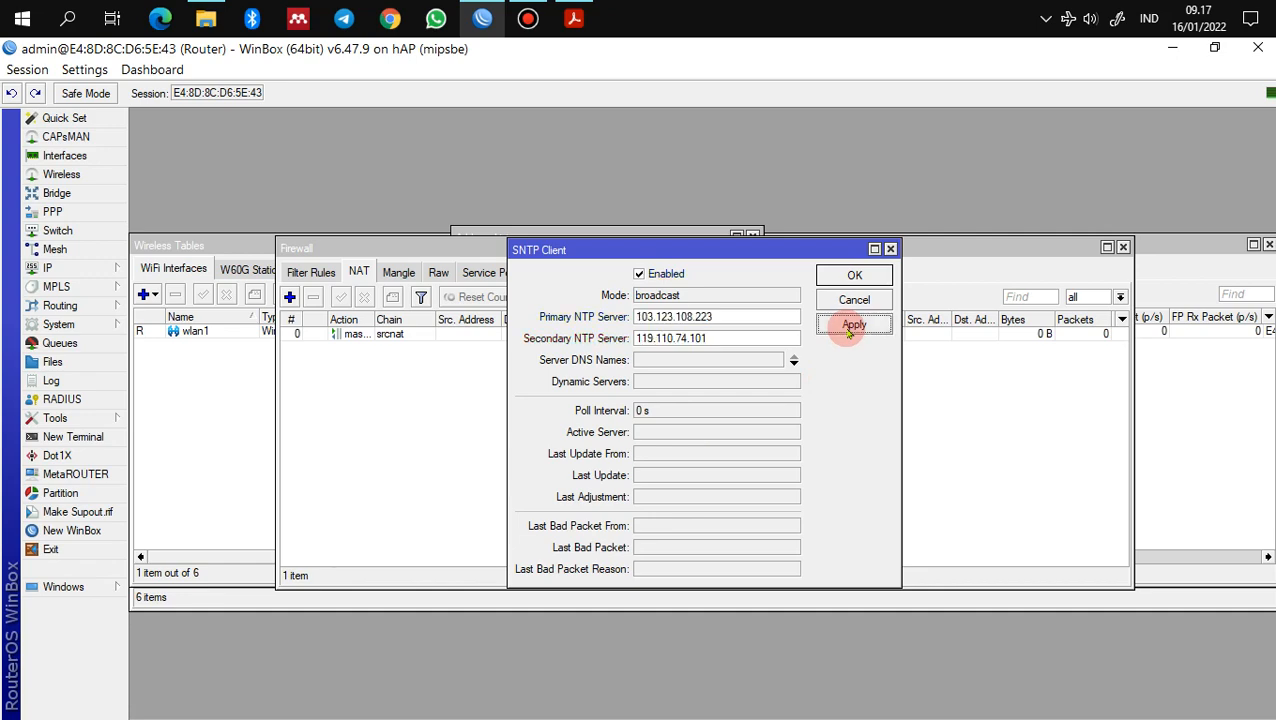
click(850, 279)
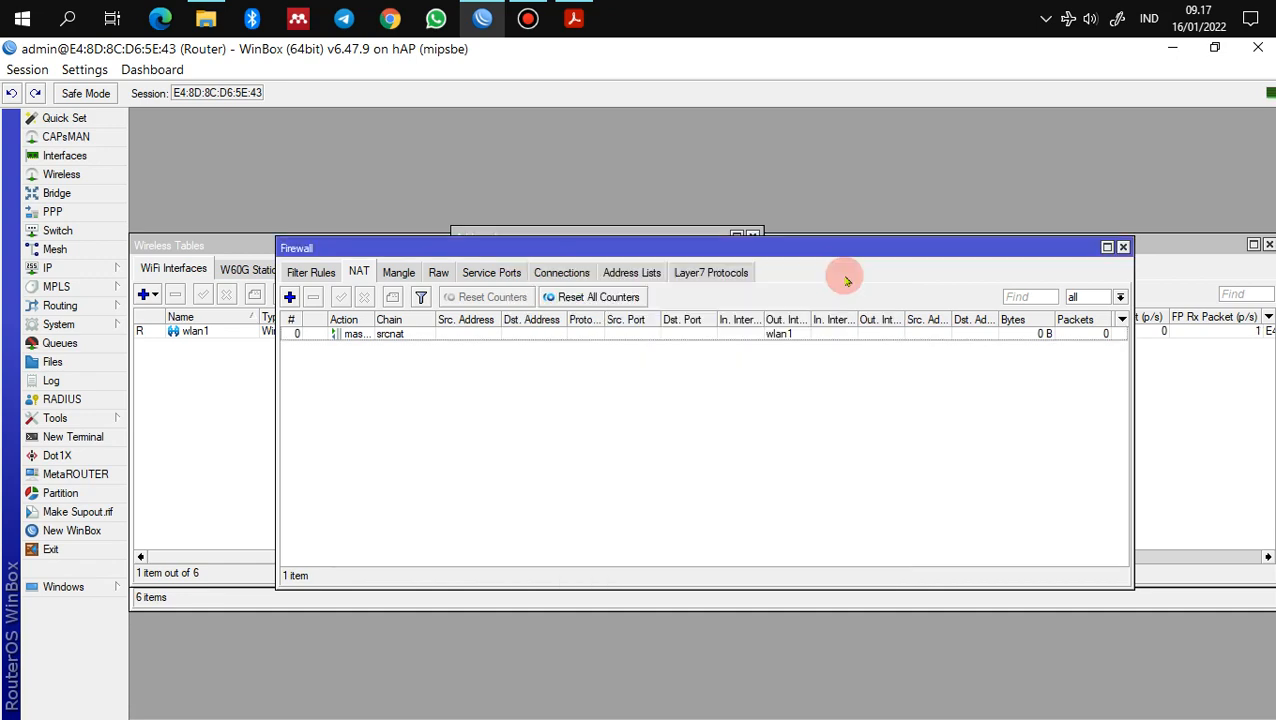
click(529, 19)
Step: Read the guide's section 8 Web Proxy, then return to WinBox's IP menu
click(529, 19)
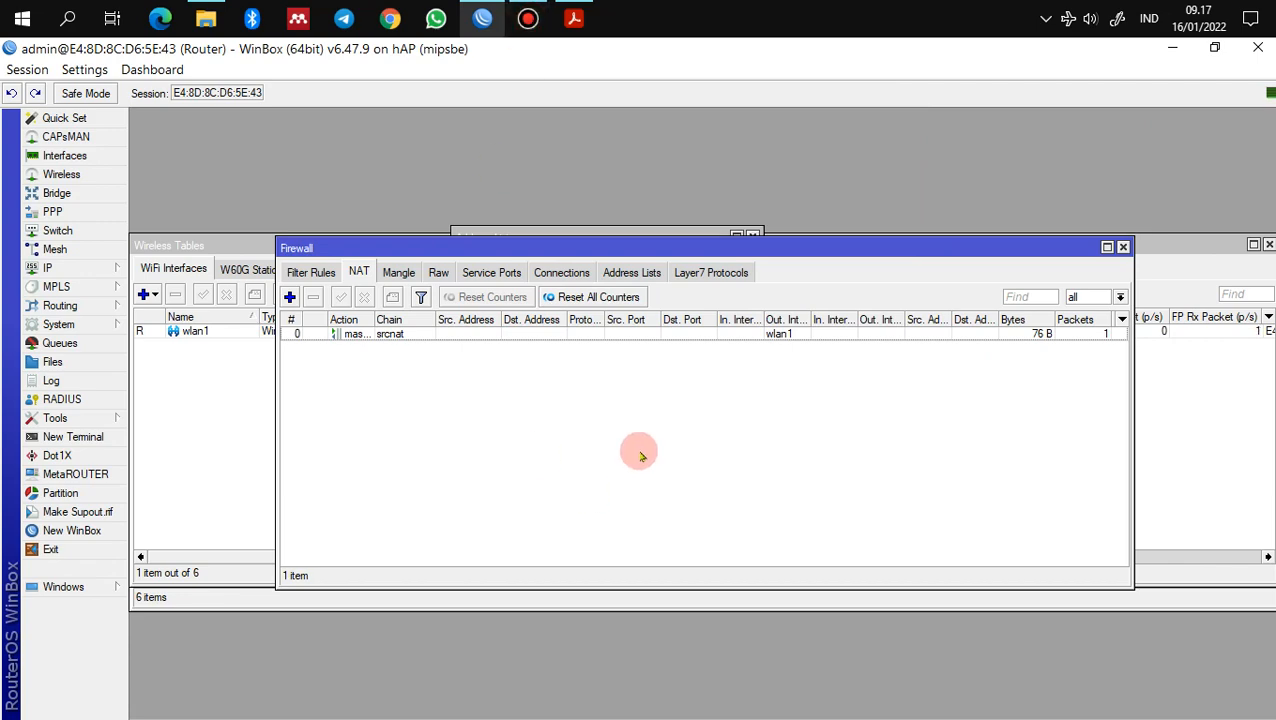
click(574, 19)
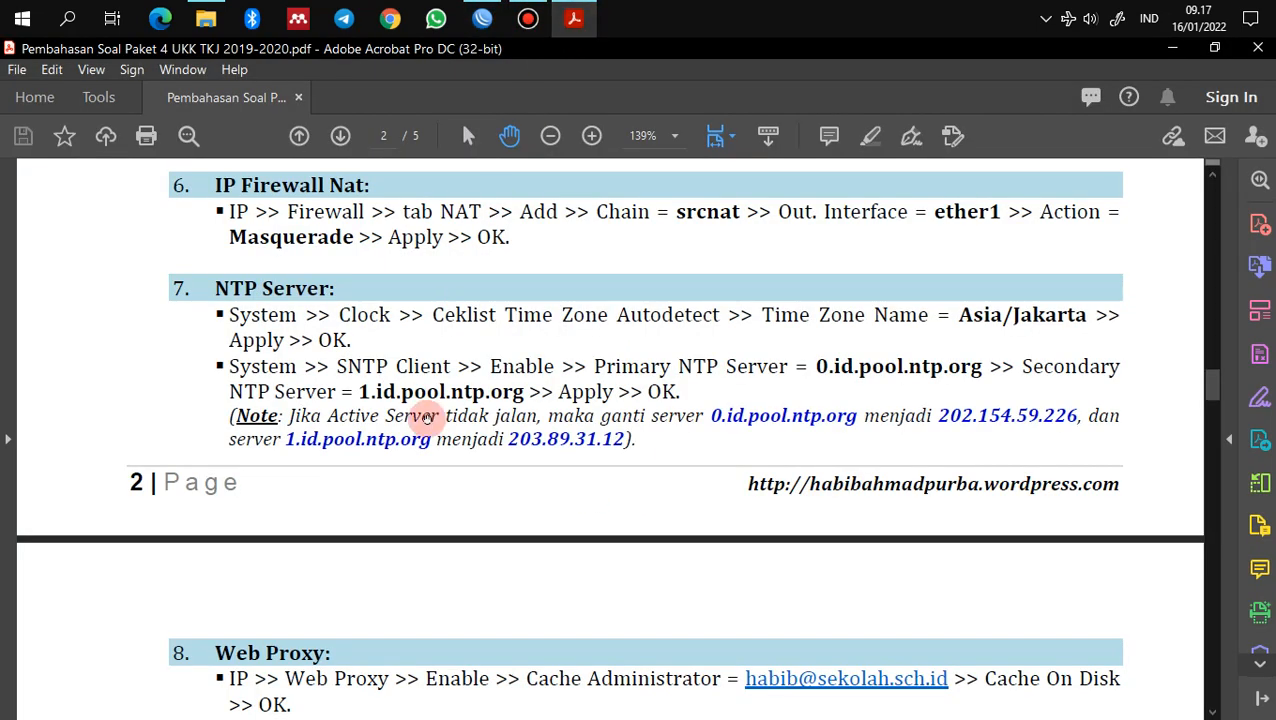
scroll(425, 418, down, 5)
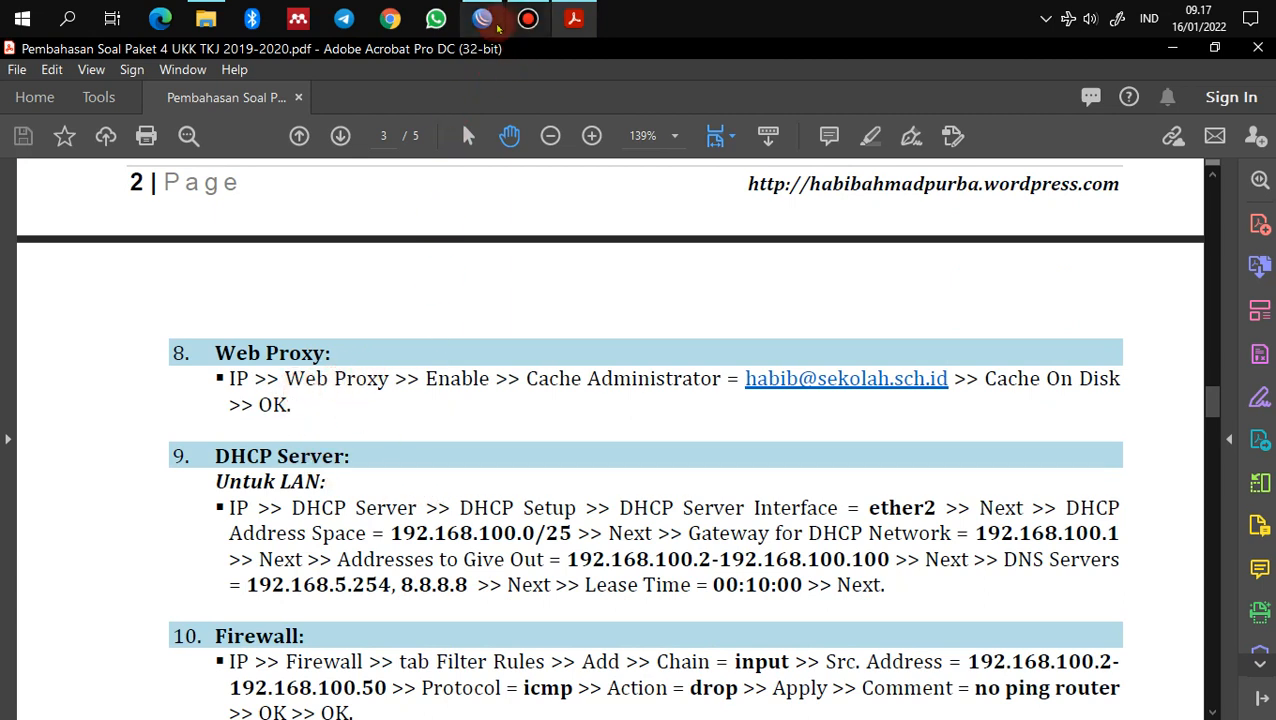
click(495, 26)
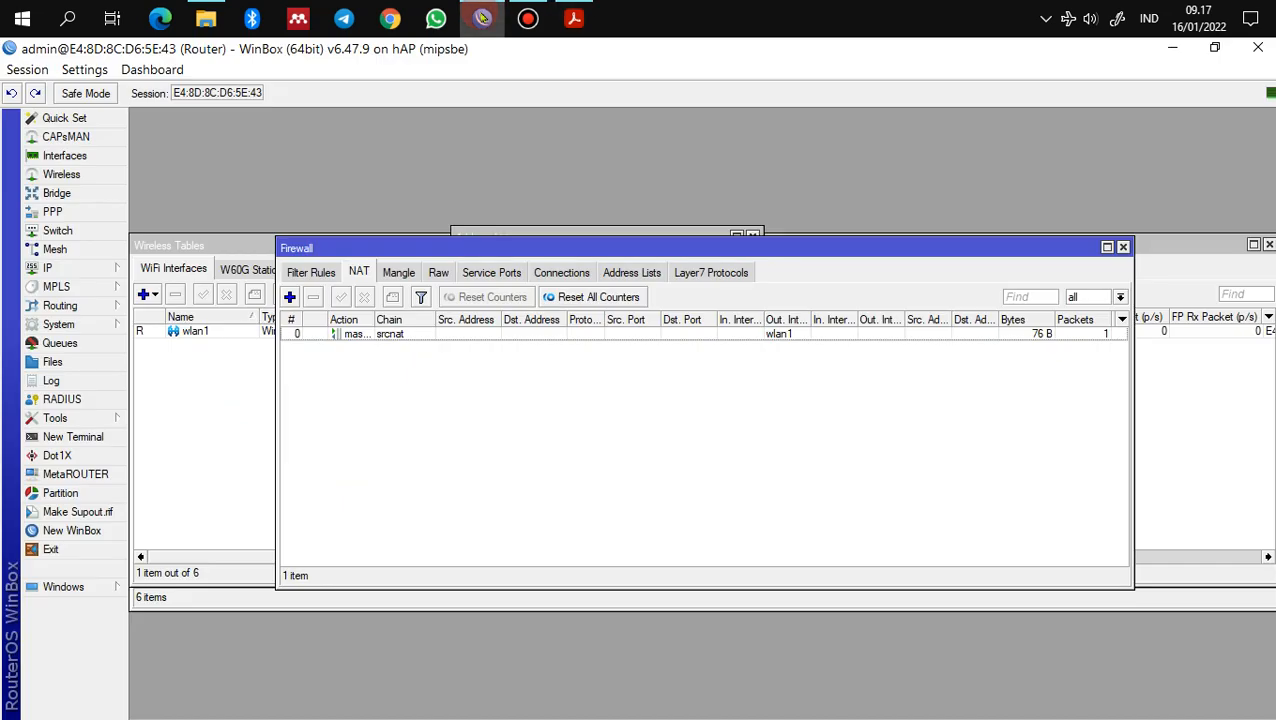
click(91, 272)
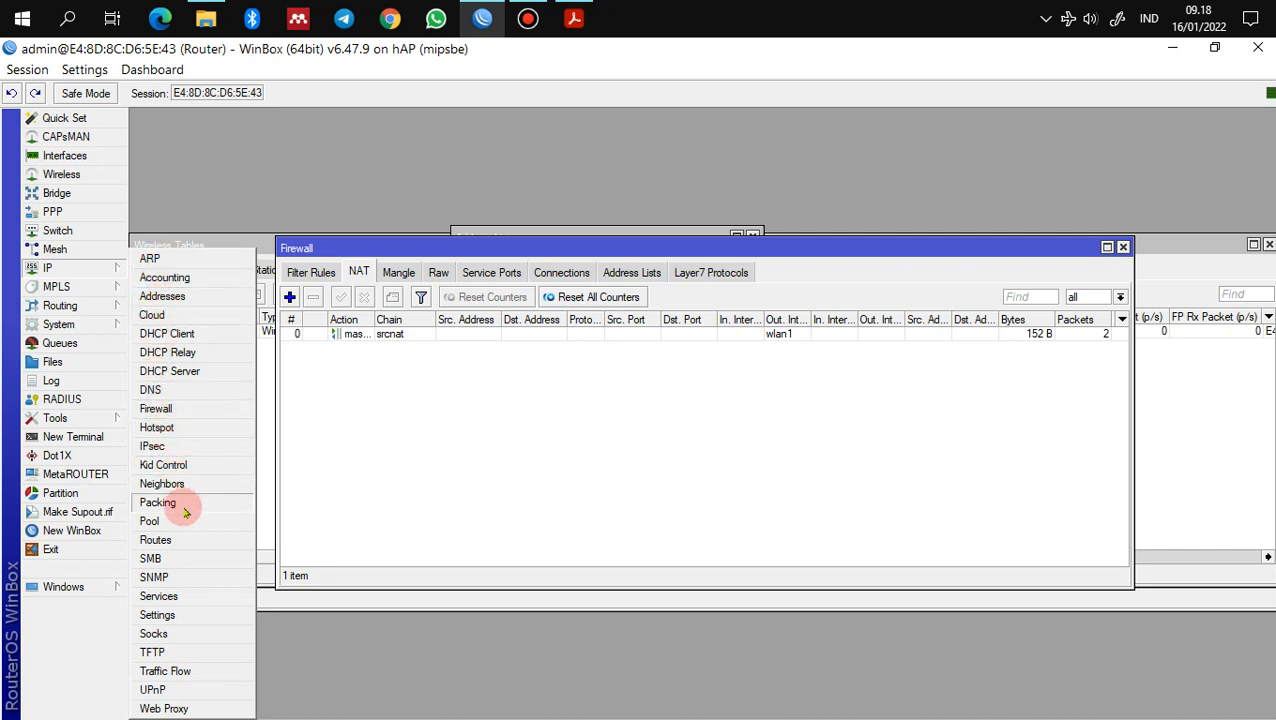
Step: Enable the web proxy with the administrator's e-mail as Cache Administrator and Cache On Disk
click(185, 709)
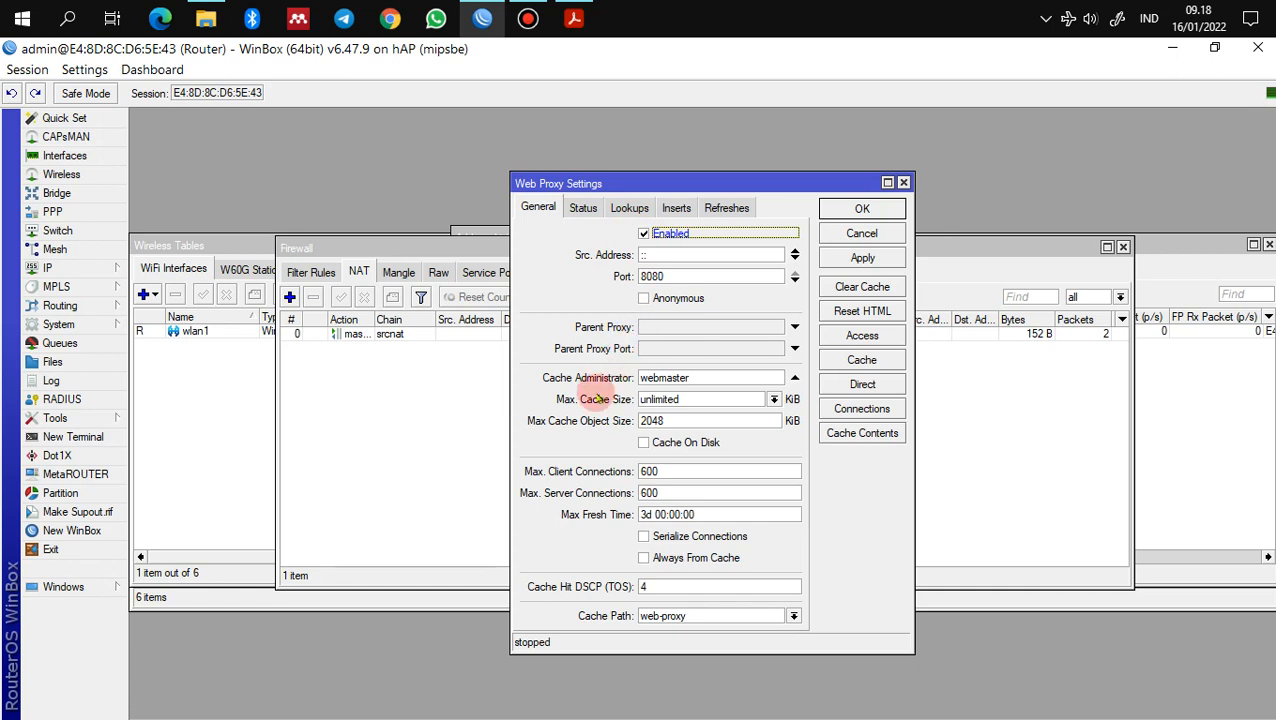
drag(704, 379, 604, 379)
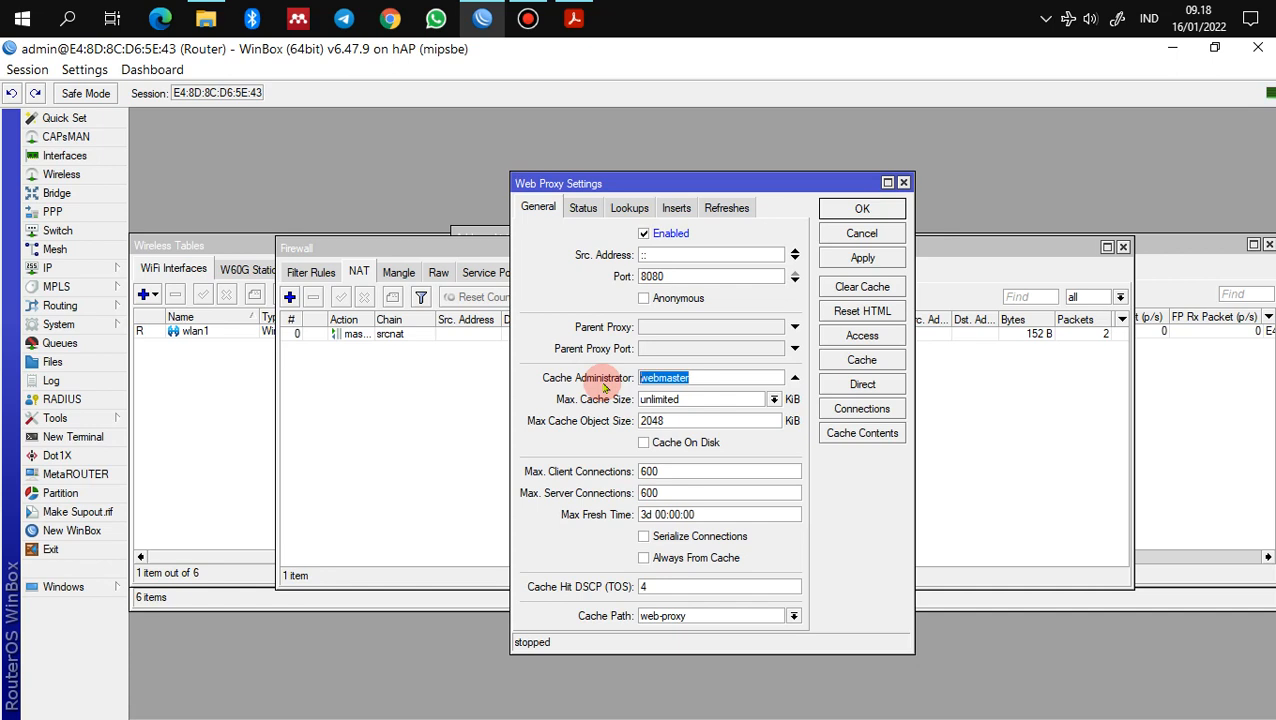
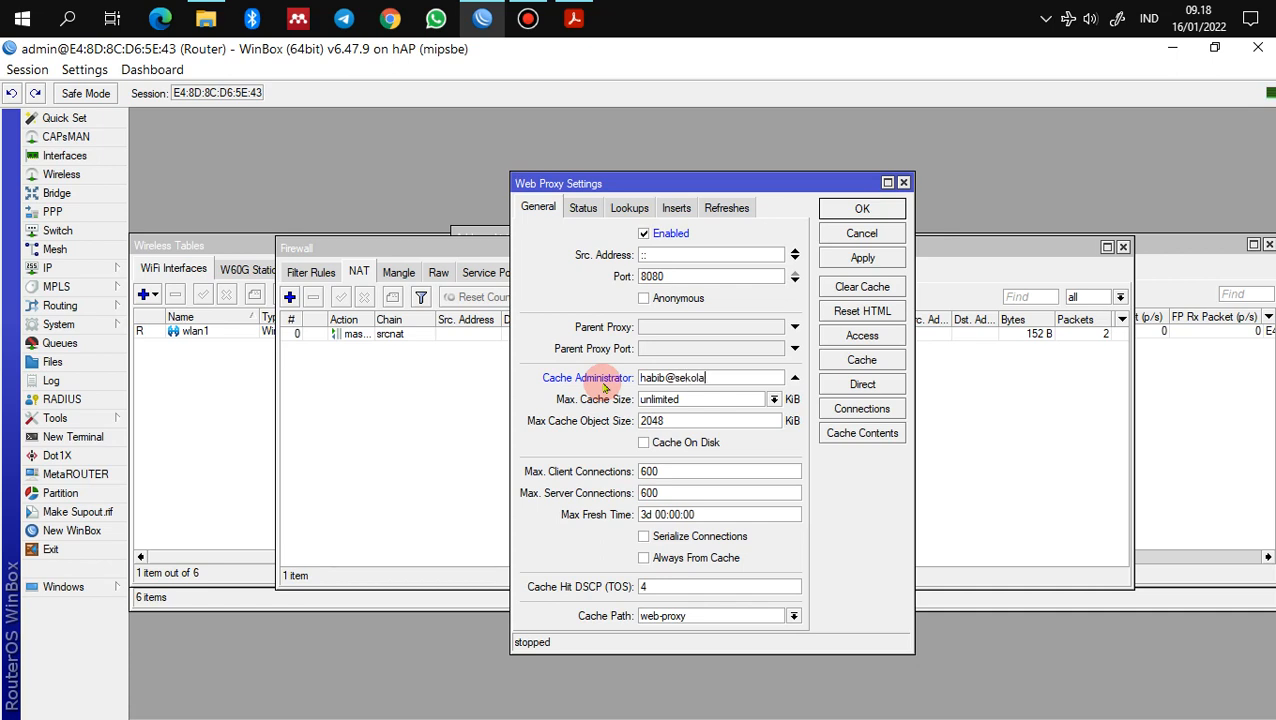
click(645, 443)
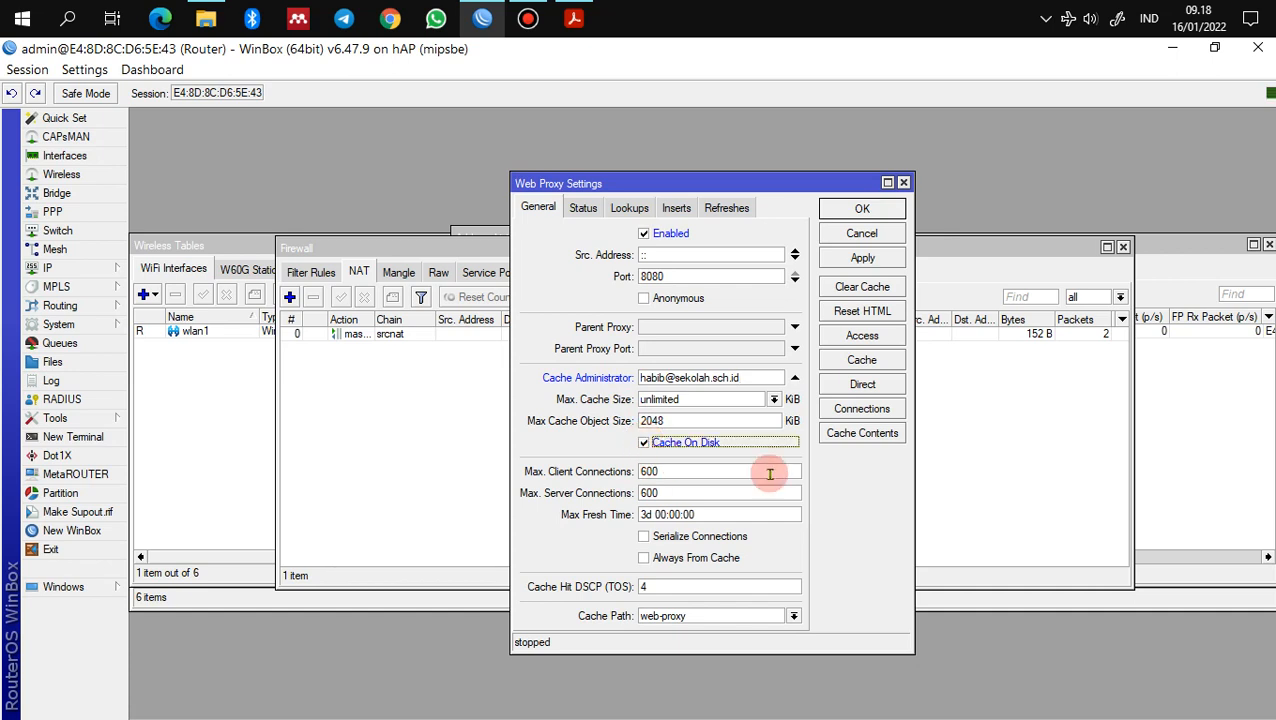
click(877, 211)
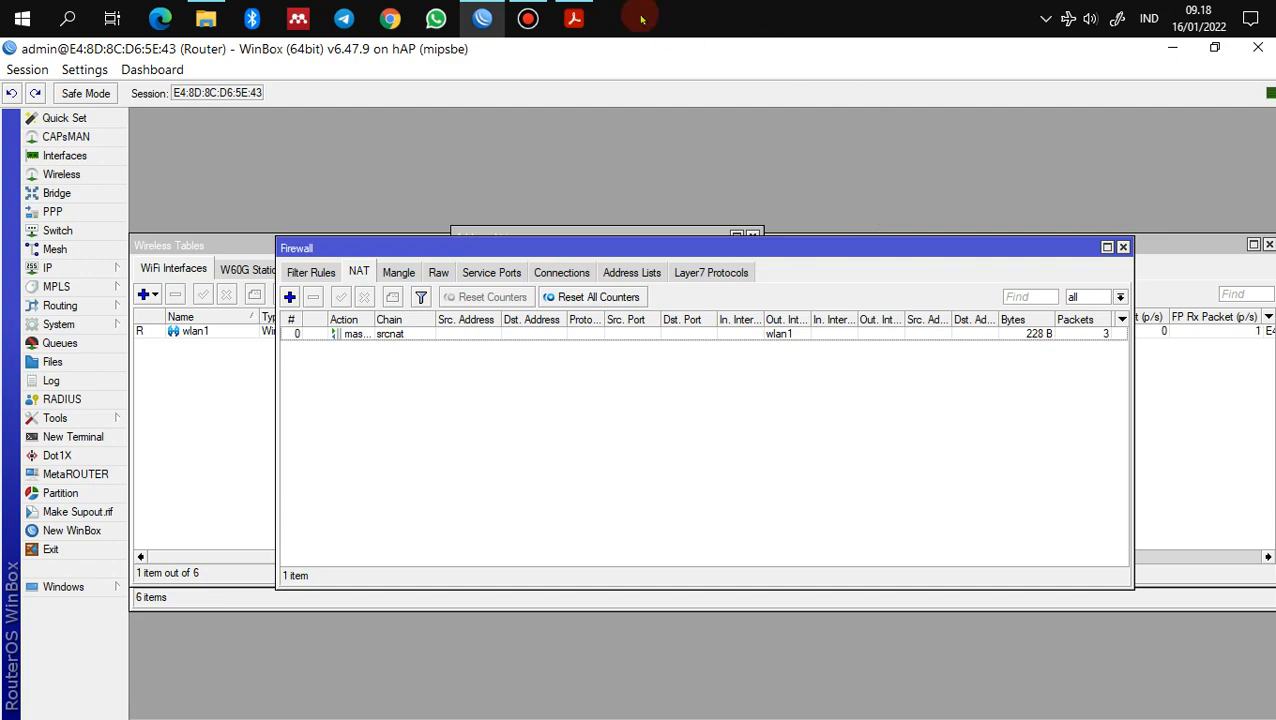
click(574, 18)
Step: Review page 2's network diagram and page 3's DHCP steps in the PDF, then return to WinBox
scroll(456, 407, down, 3)
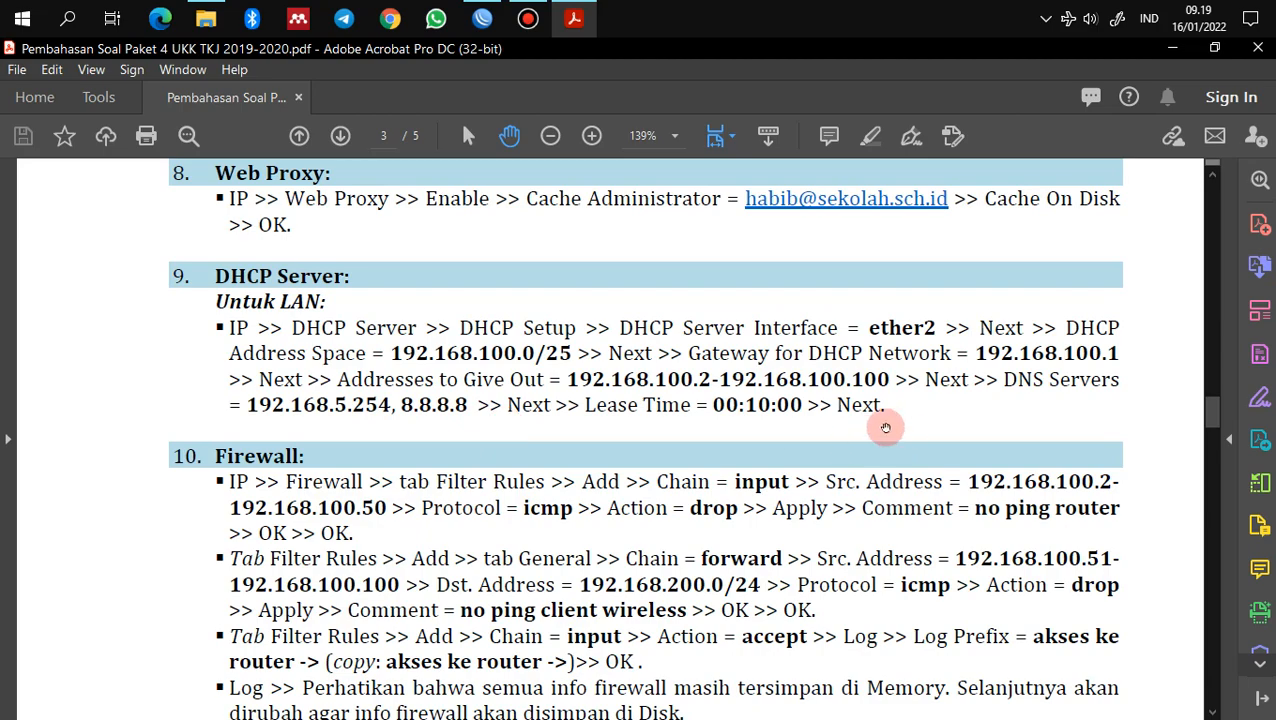
drag(1213, 418, 1208, 302)
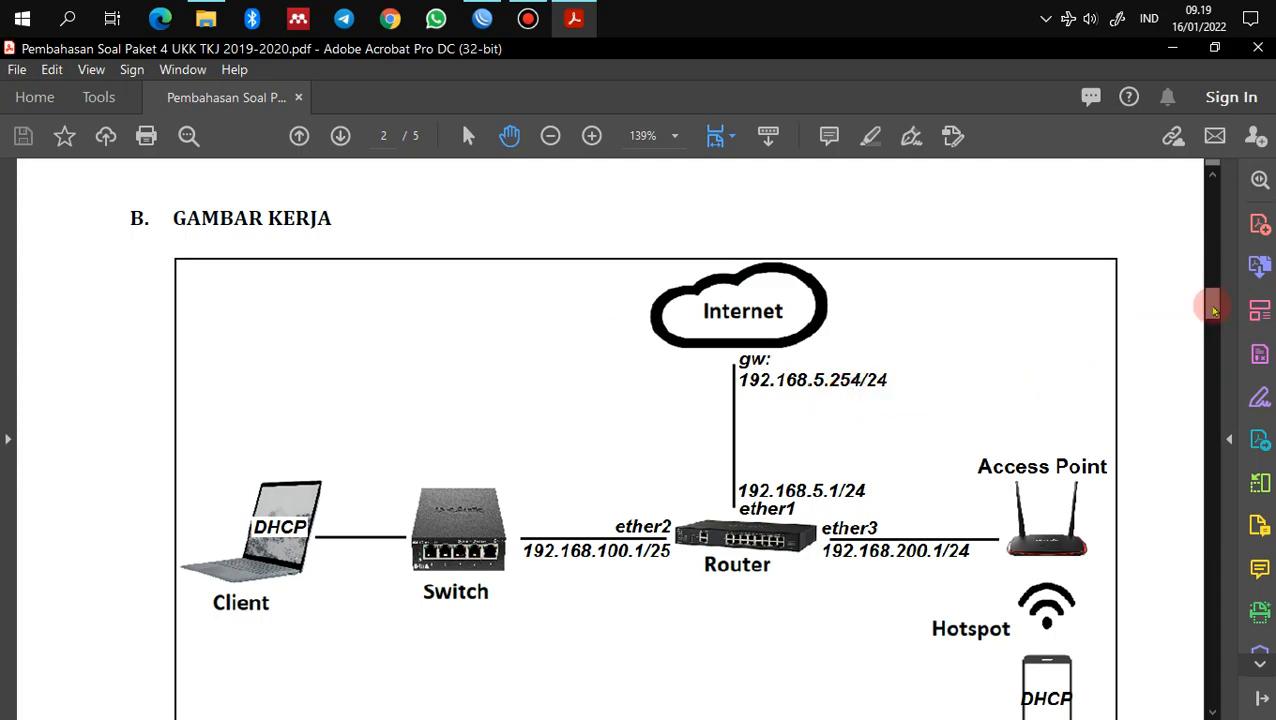
drag(1213, 311, 1220, 414)
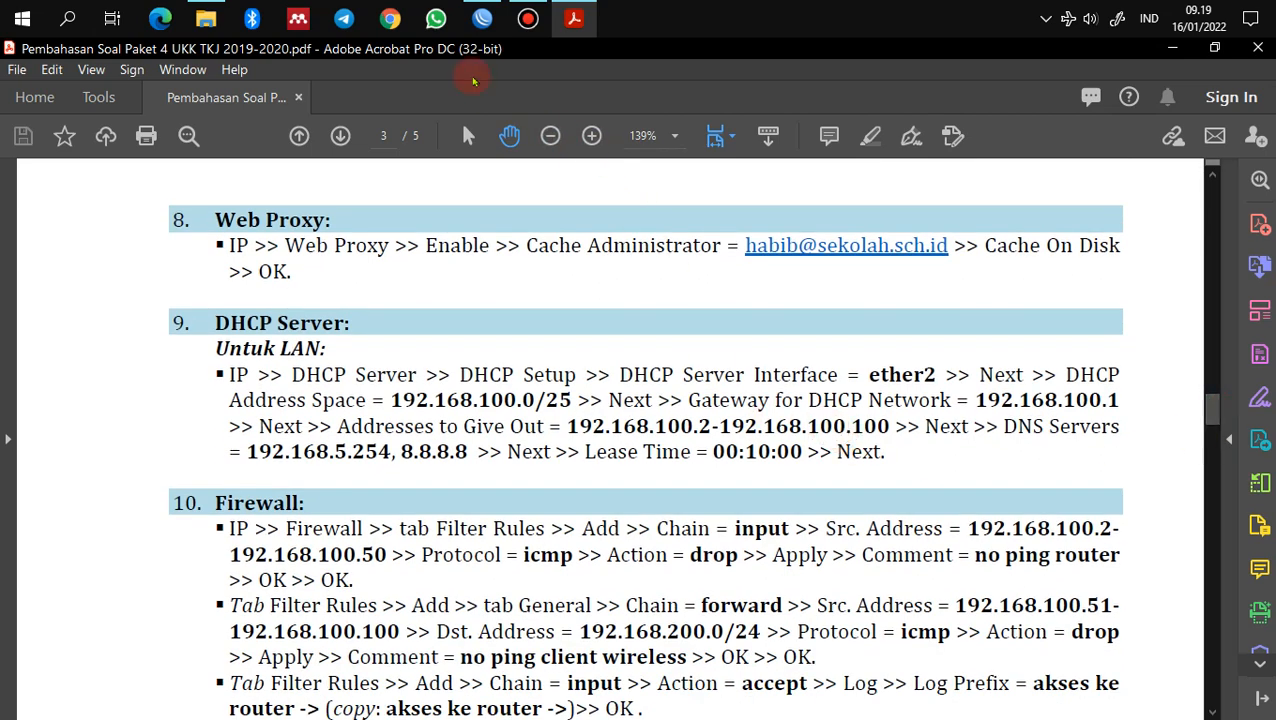
click(482, 18)
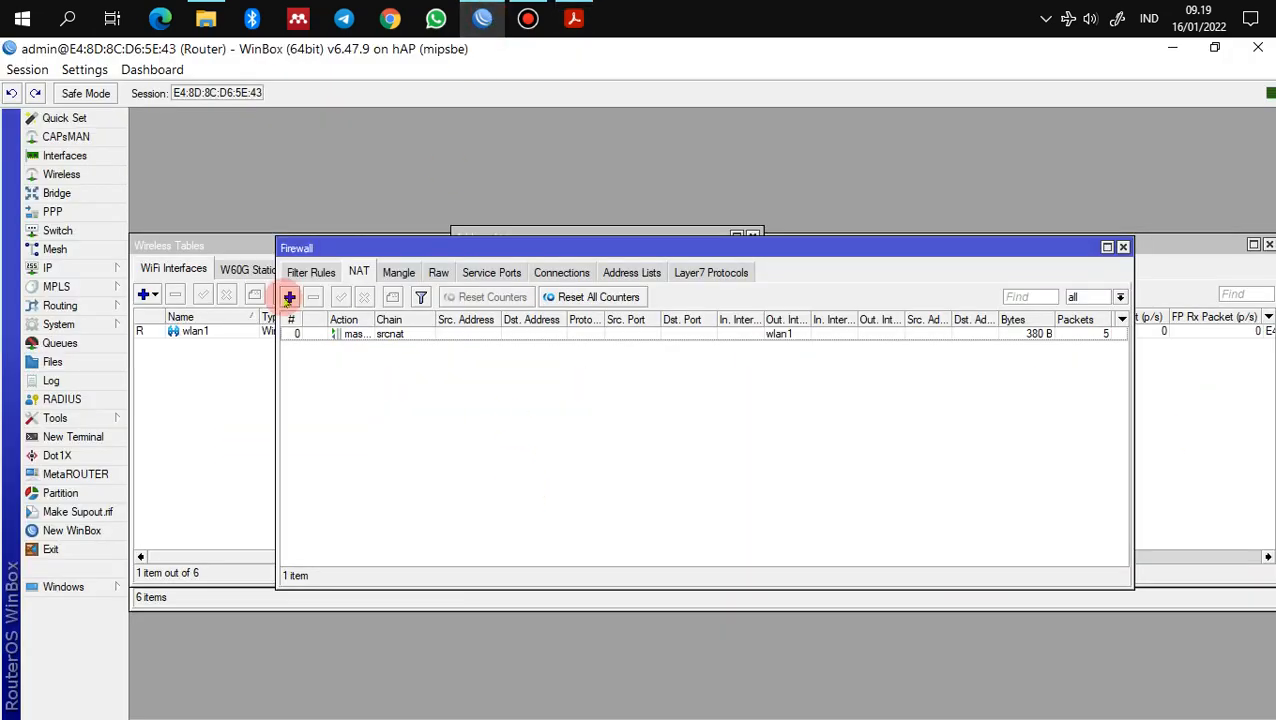
Step: Open the Route List and select the default route 0.0.0.0/0 via 192.168.43.1 on wlan1
click(68, 270)
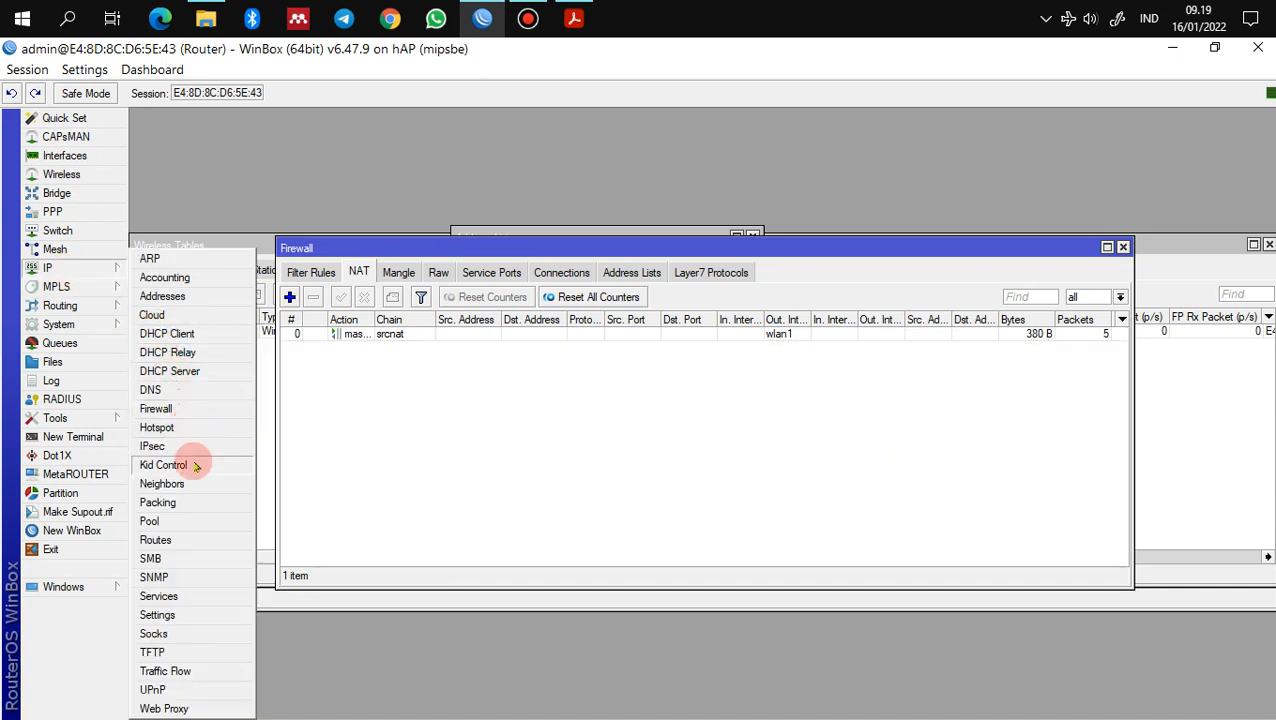
click(168, 540)
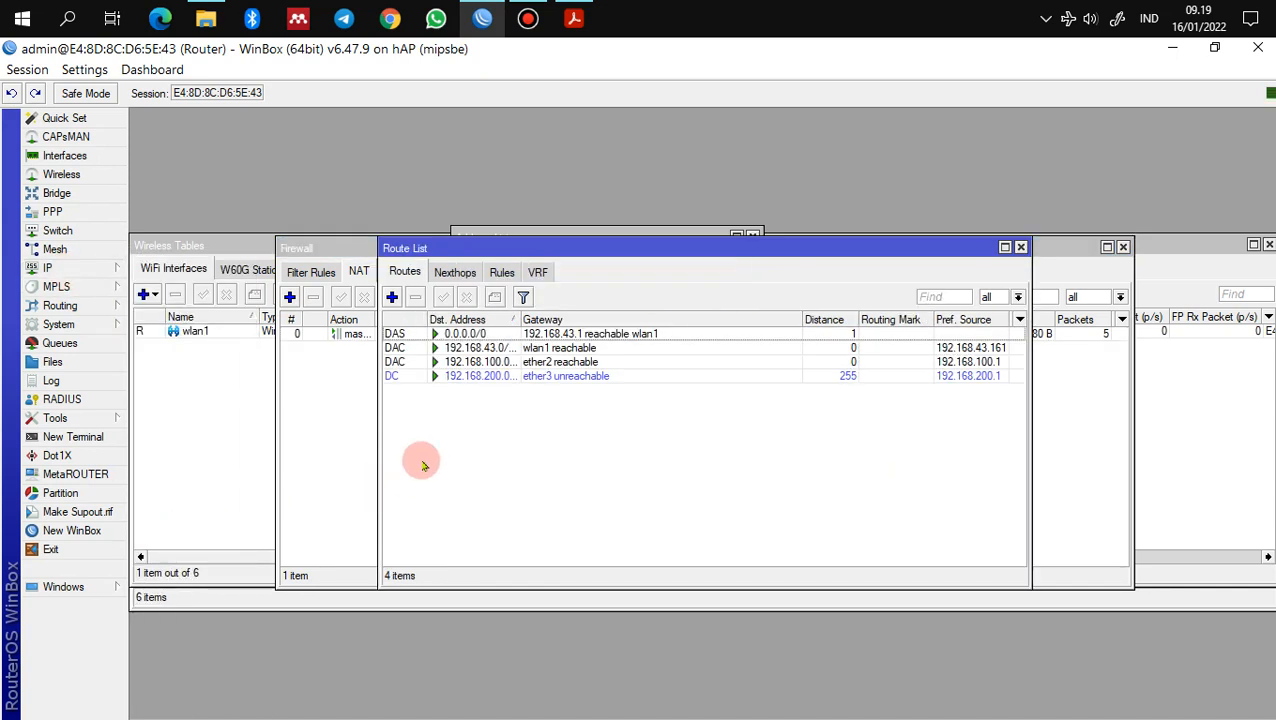
click(564, 336)
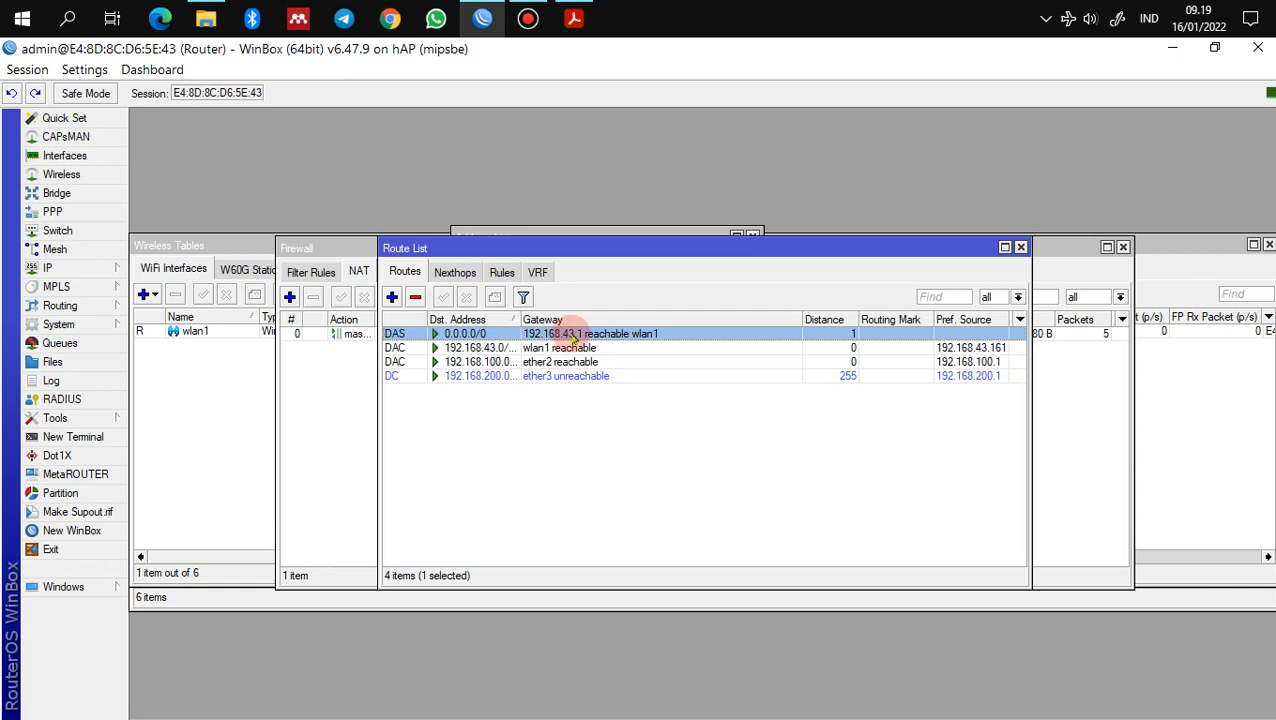
Step: Start the DHCP Setup wizard and choose ether2 as the server interface
click(88, 268)
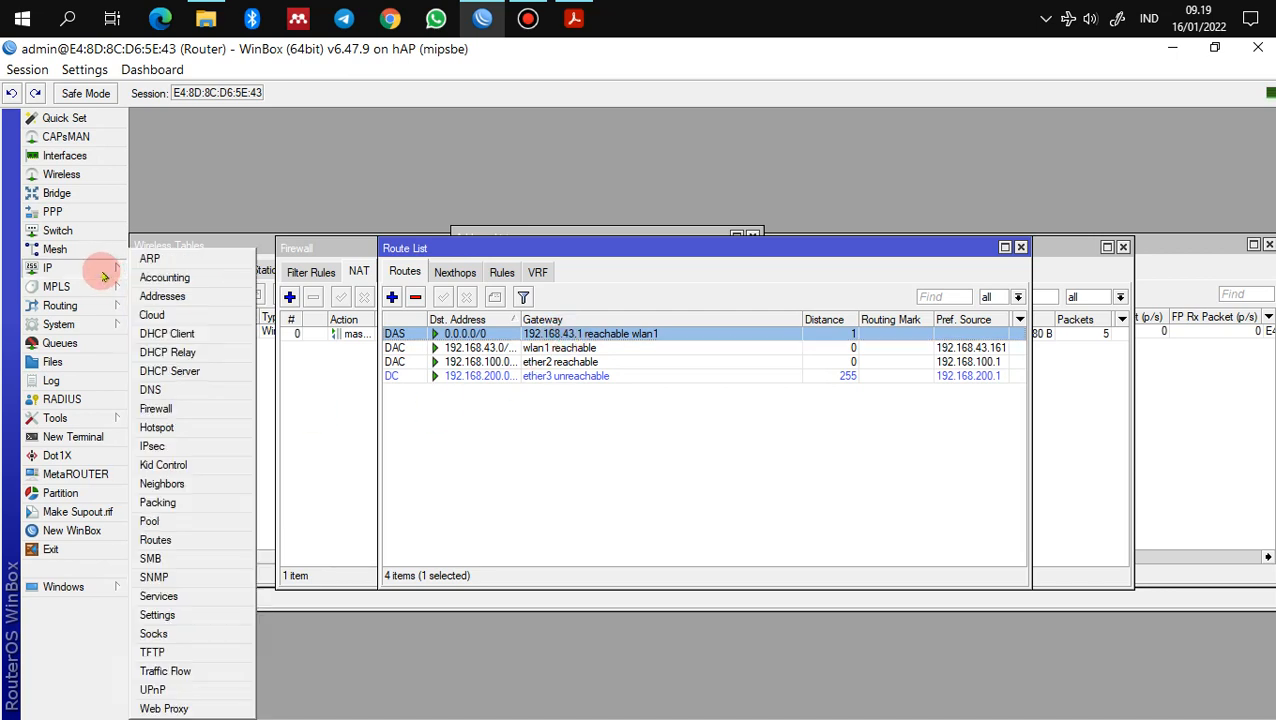
click(171, 371)
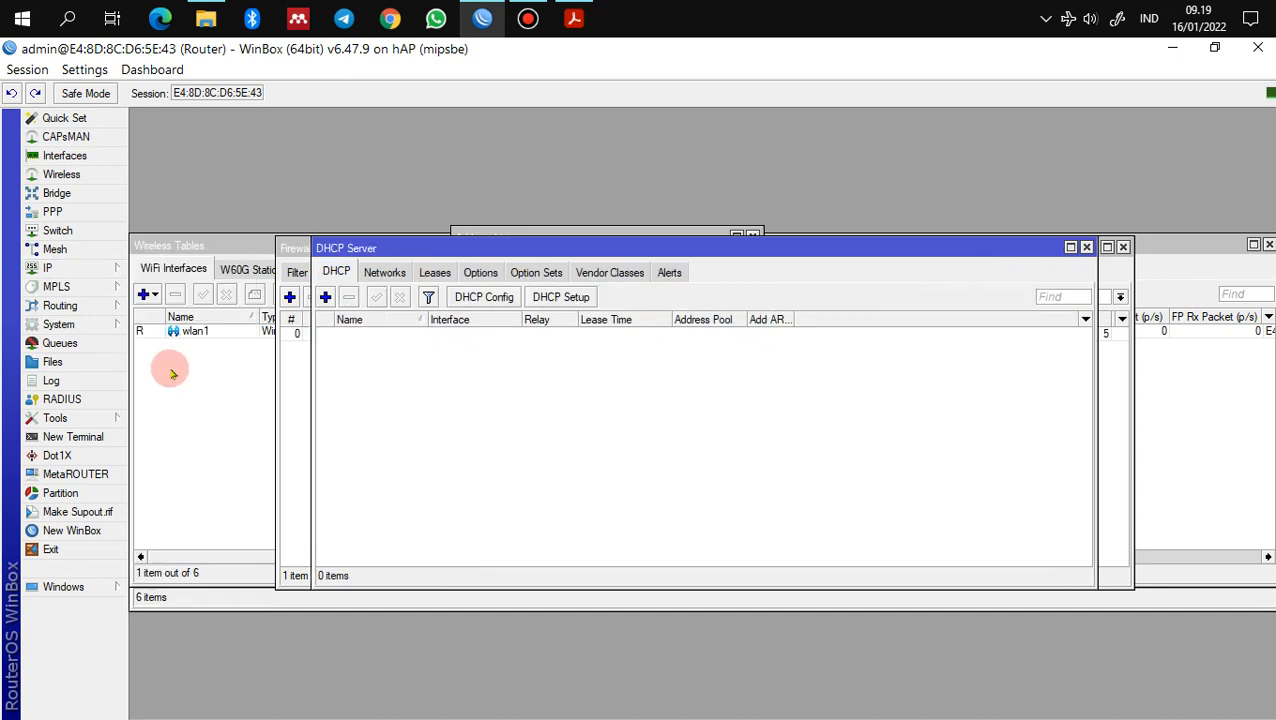
click(584, 298)
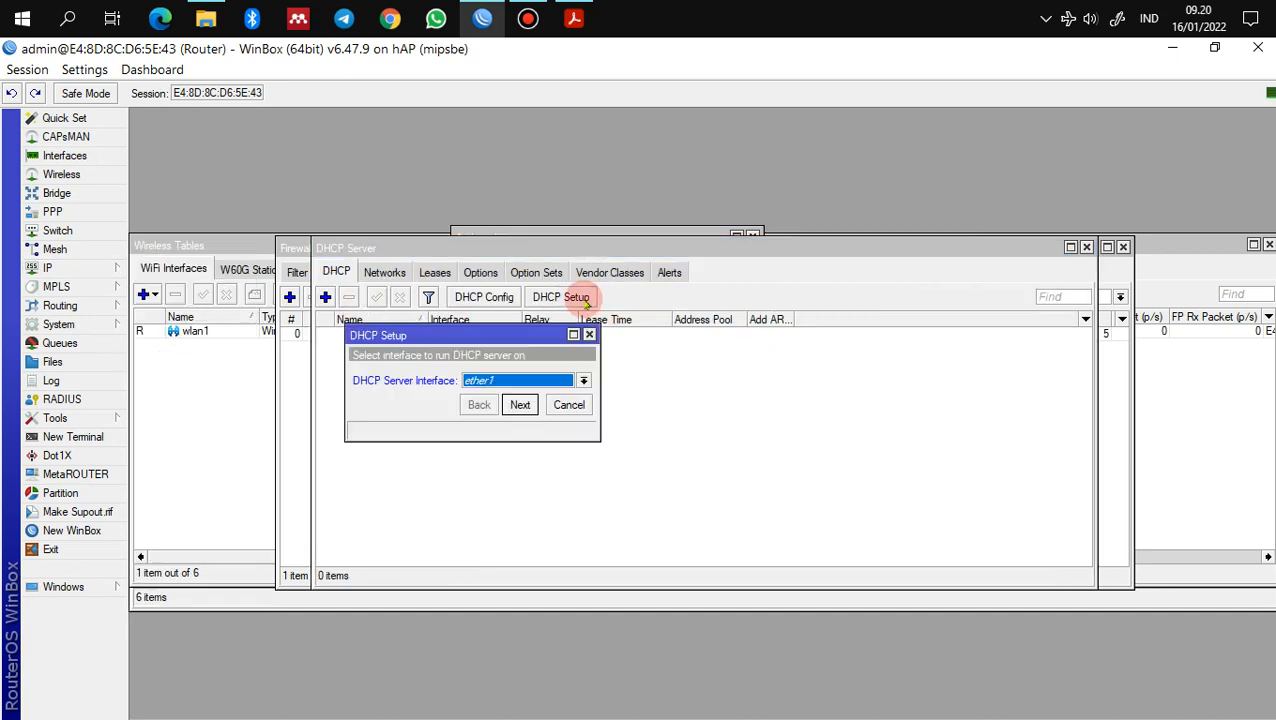
click(583, 380)
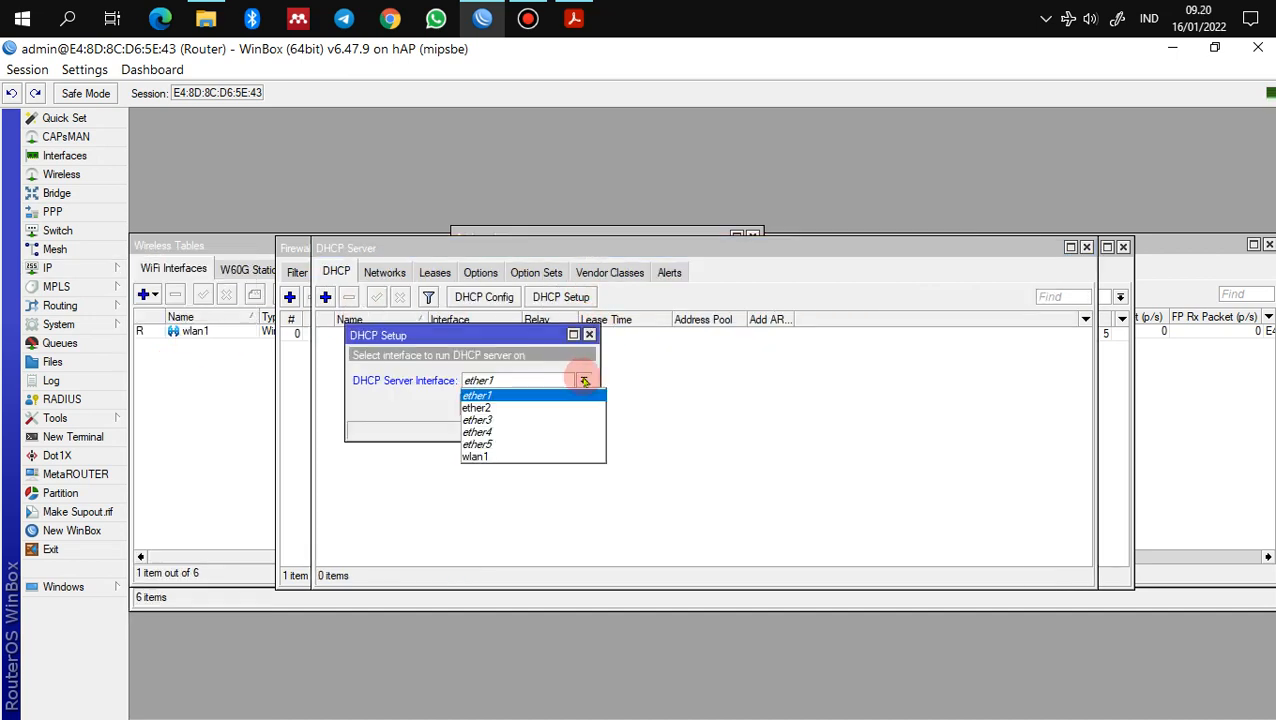
click(566, 409)
click(518, 403)
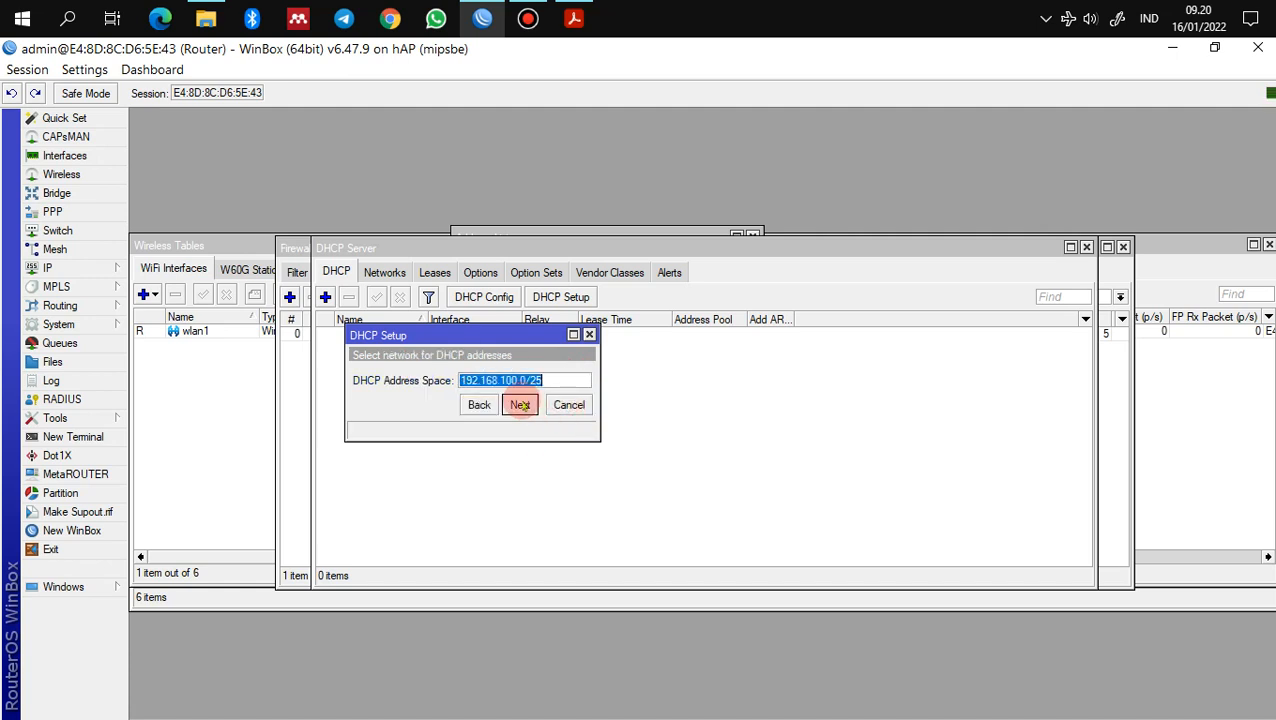
Step: Accept address space 192.168.100.0/25, gateway 192.168.100.1, the pool, DNS and 00:10:00 lease
click(519, 405)
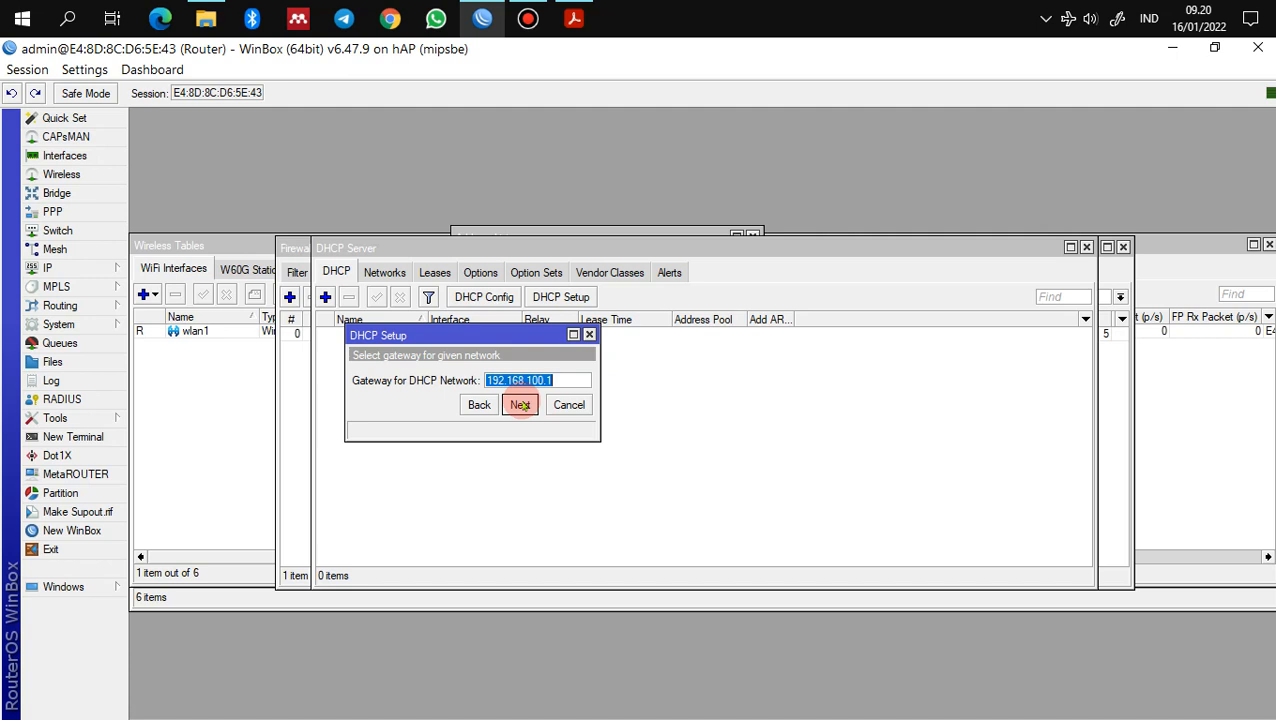
click(519, 405)
click(526, 380)
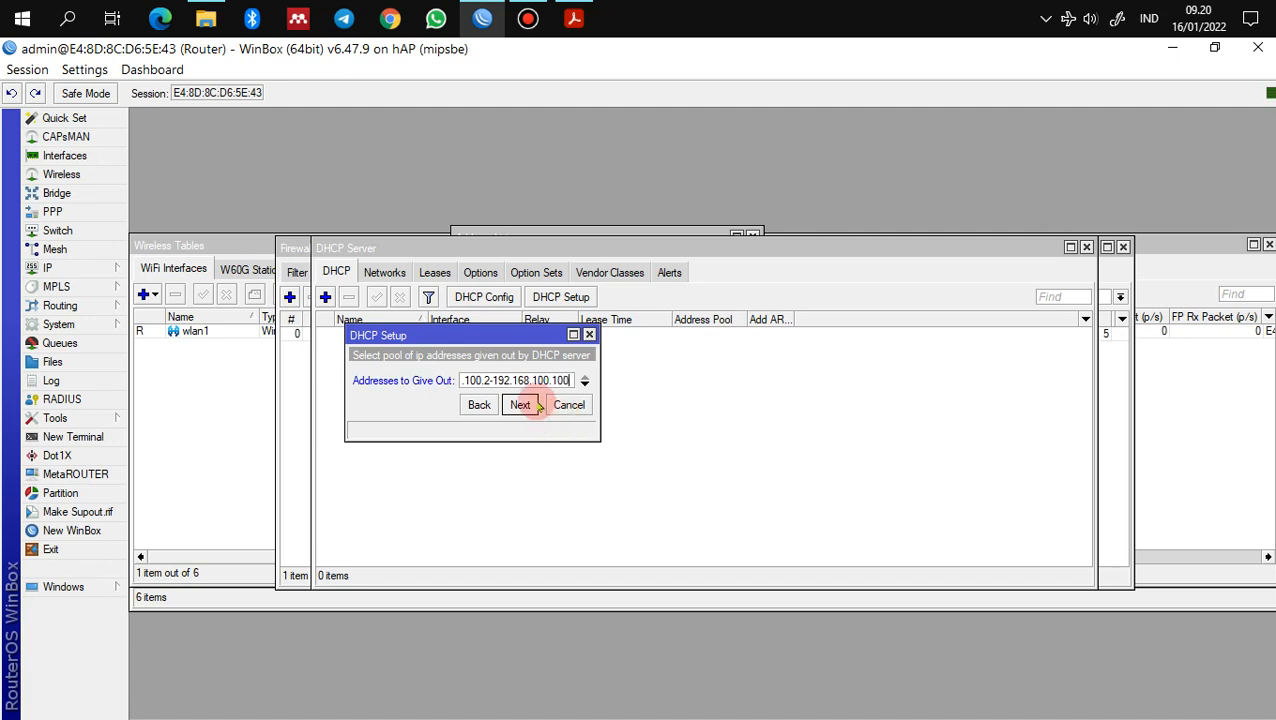
click(520, 404)
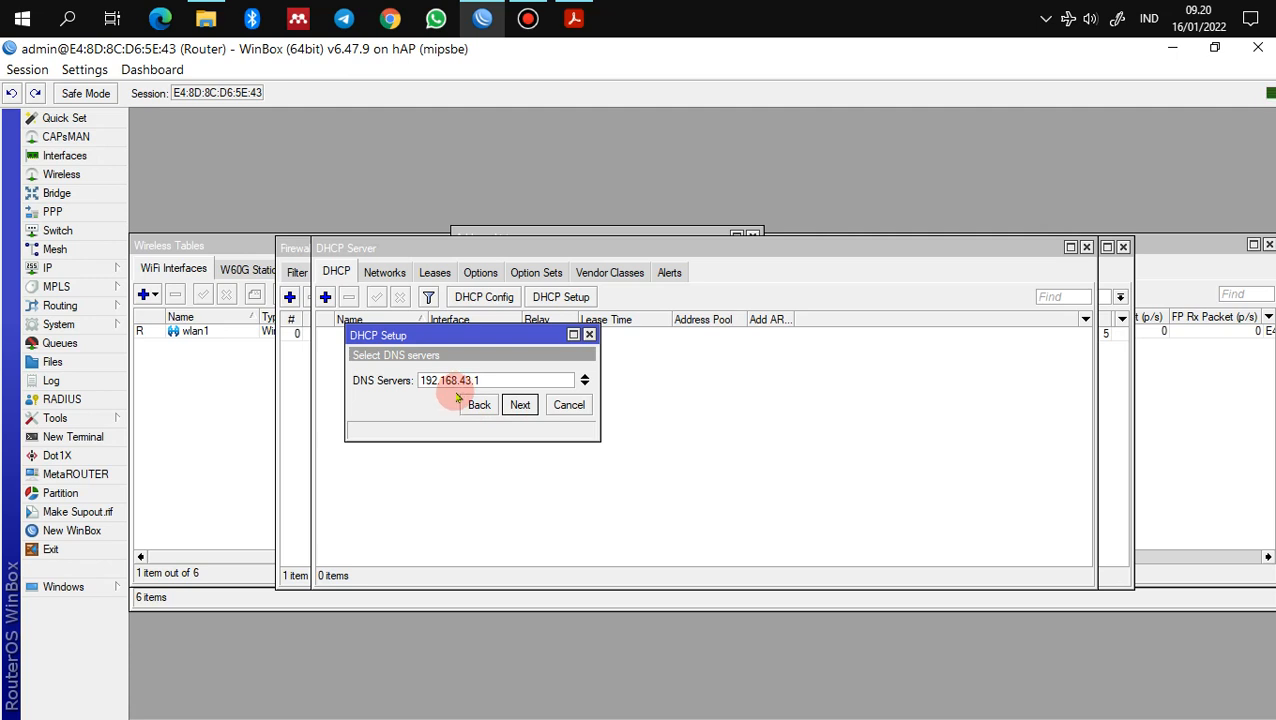
click(518, 405)
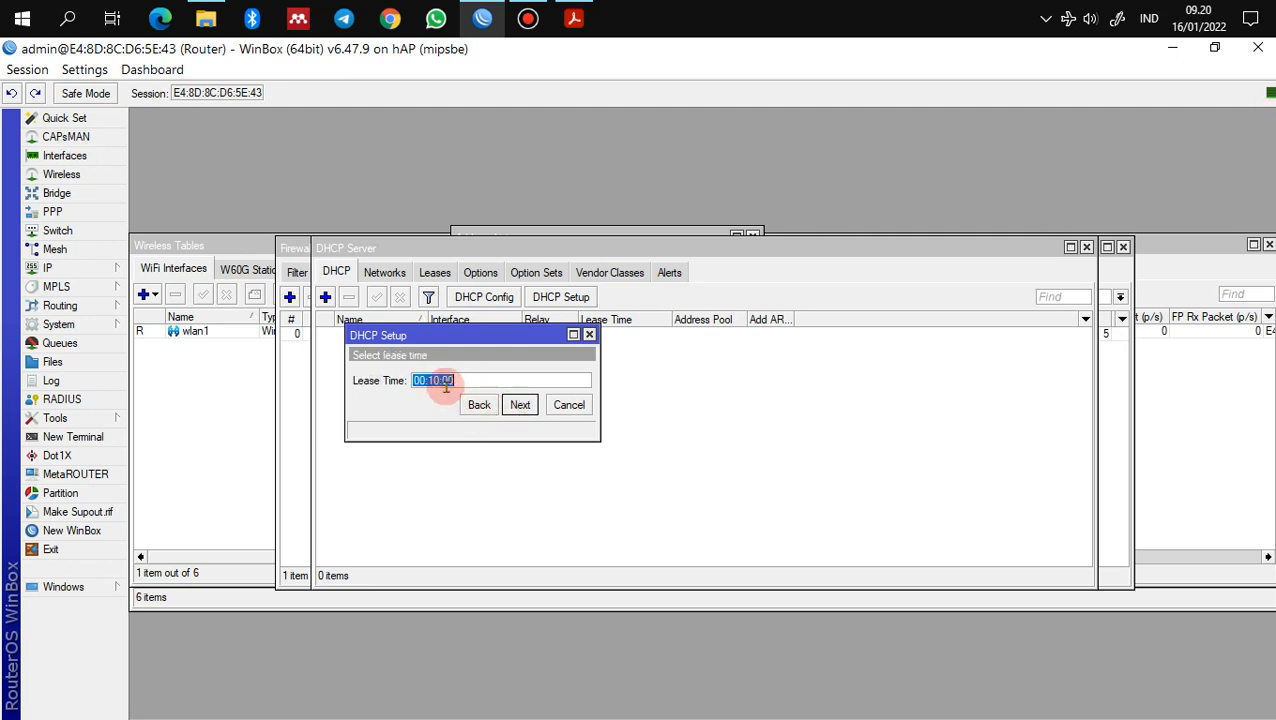
click(520, 405)
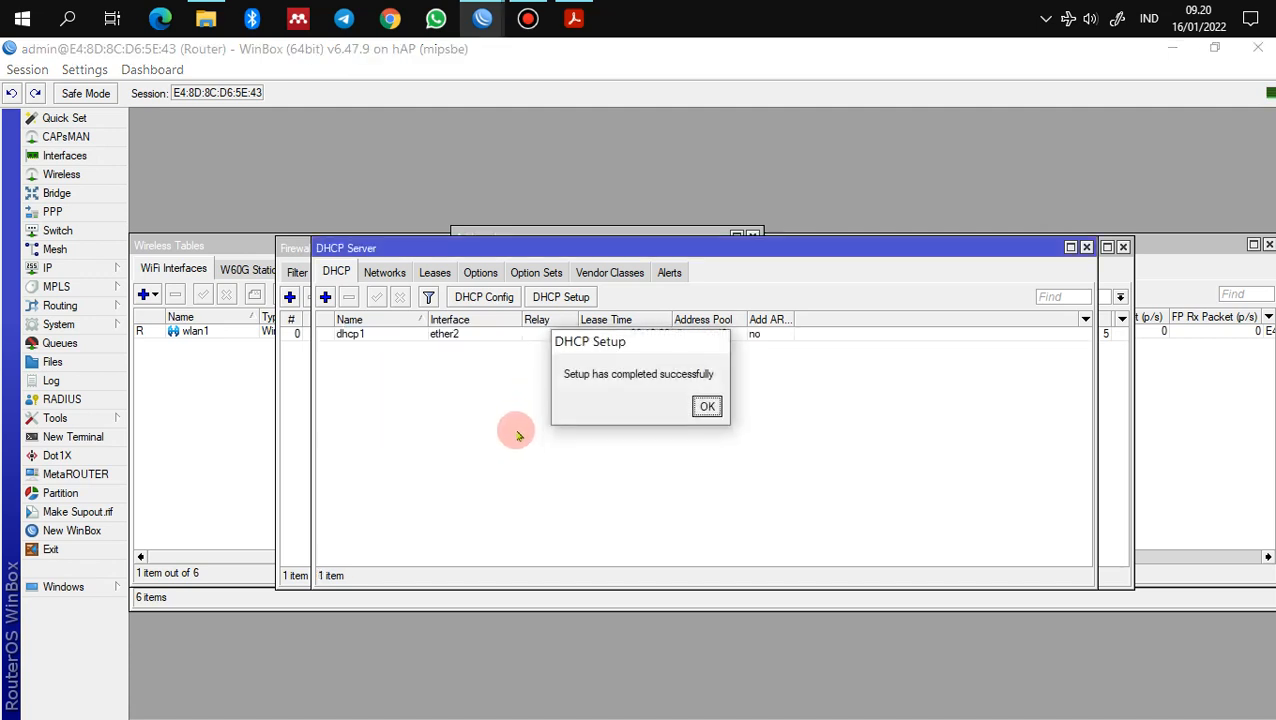
click(706, 406)
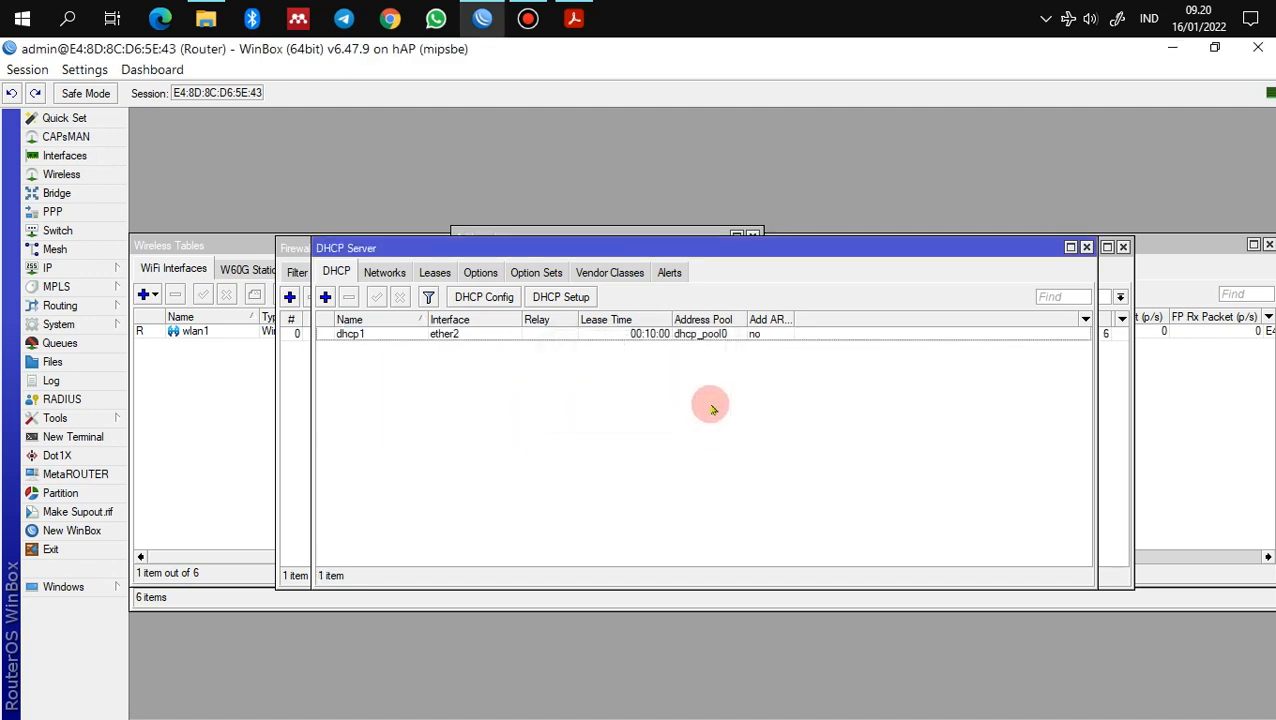
Step: Read the firewall steps in section 10 of the instructions PDF
click(574, 18)
scroll(485, 478, down, 2)
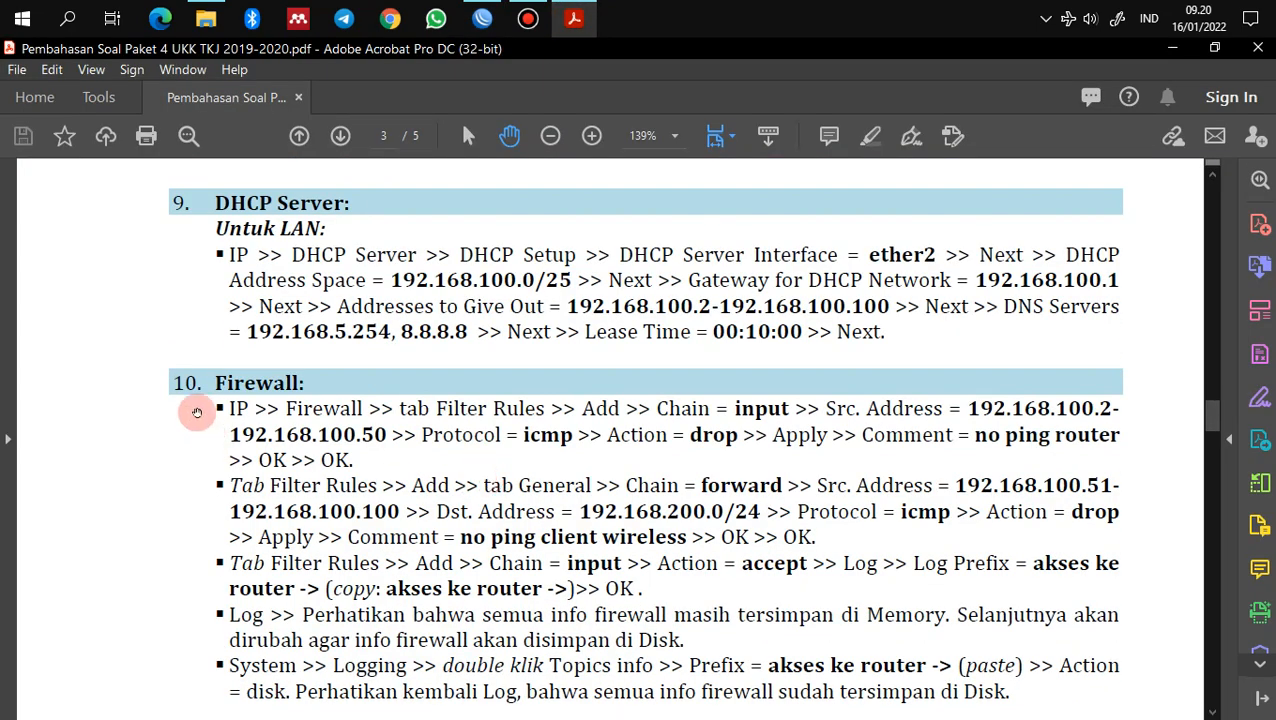
scroll(305, 400, down, 2)
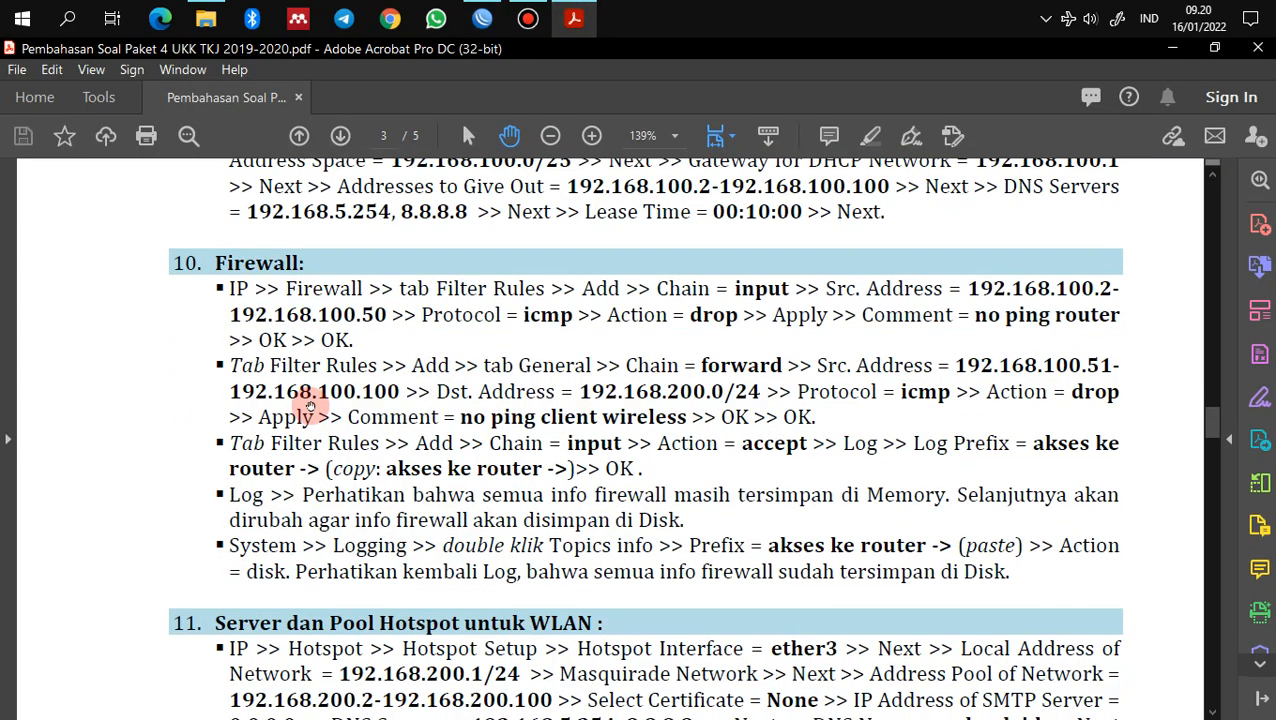
Step: Back in WinBox, show the empty Firewall Filter Rules list
click(482, 18)
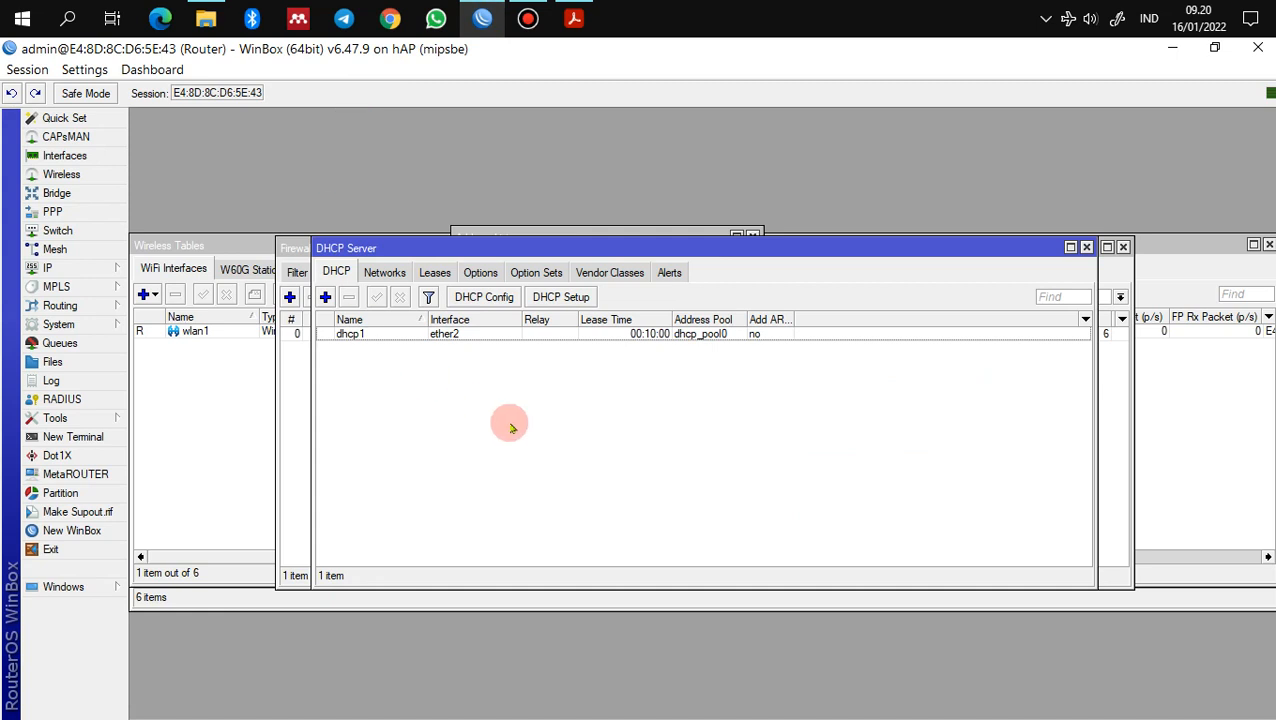
click(78, 272)
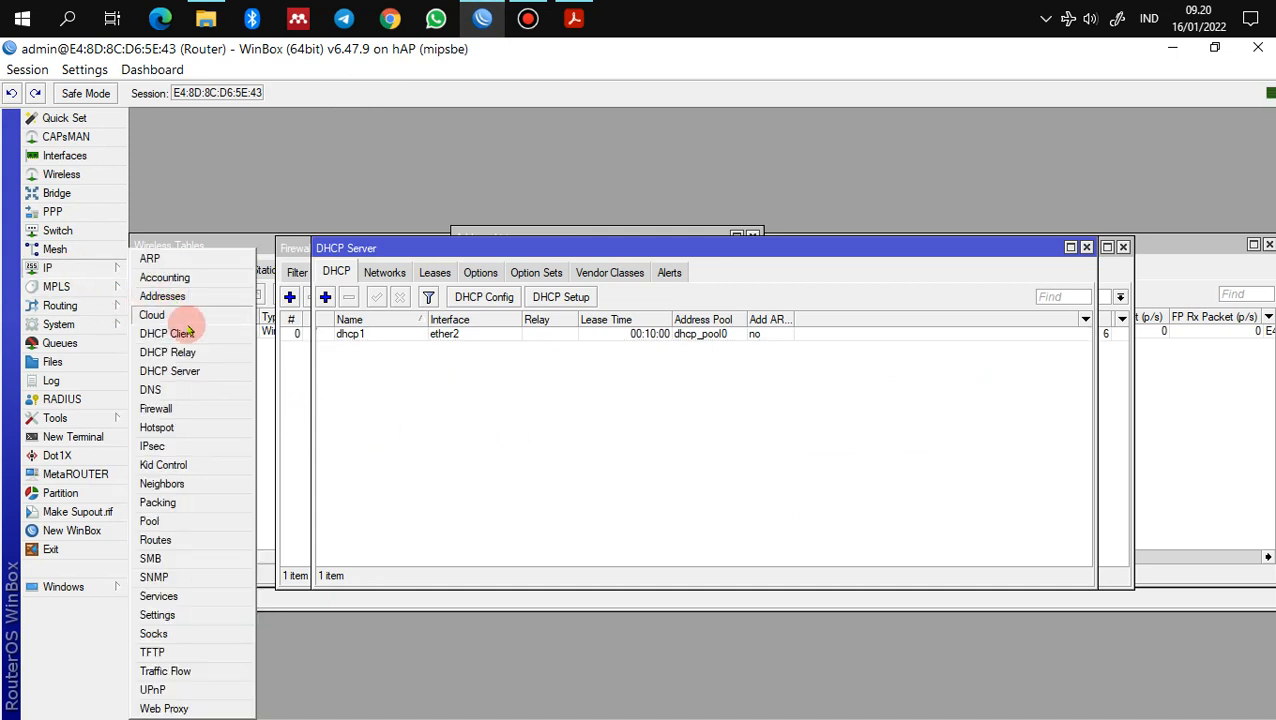
click(200, 408)
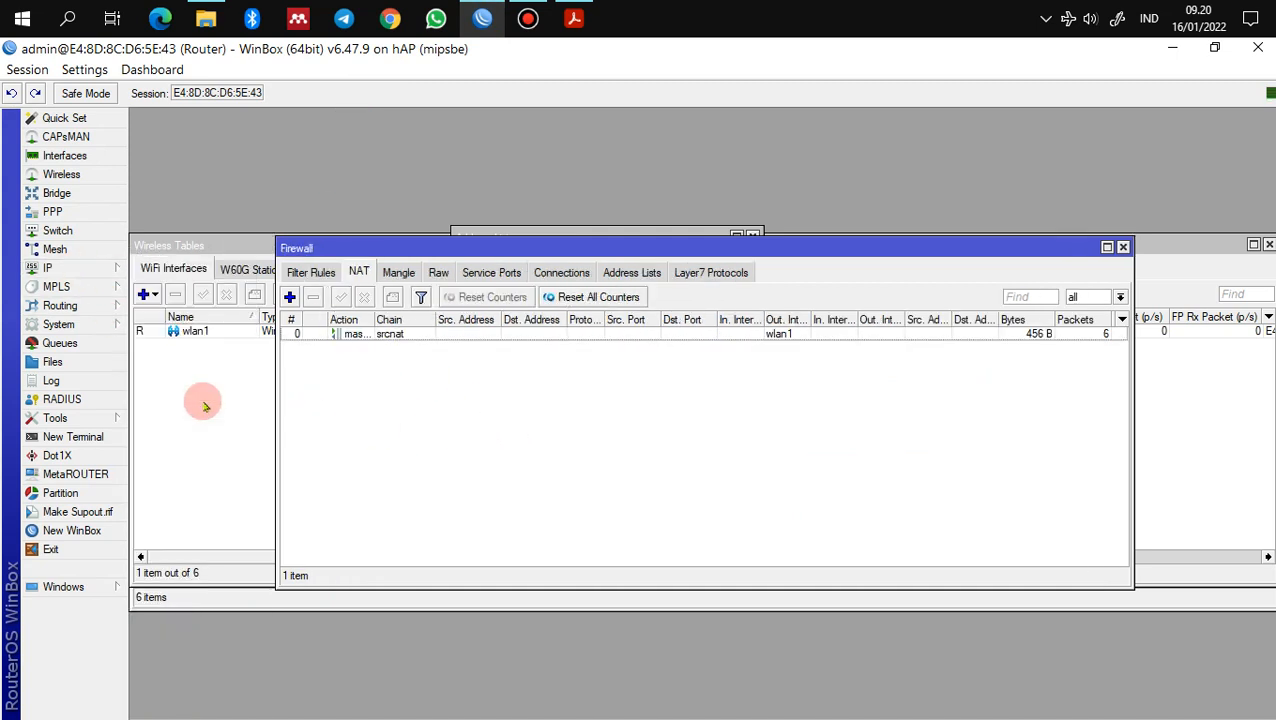
click(310, 272)
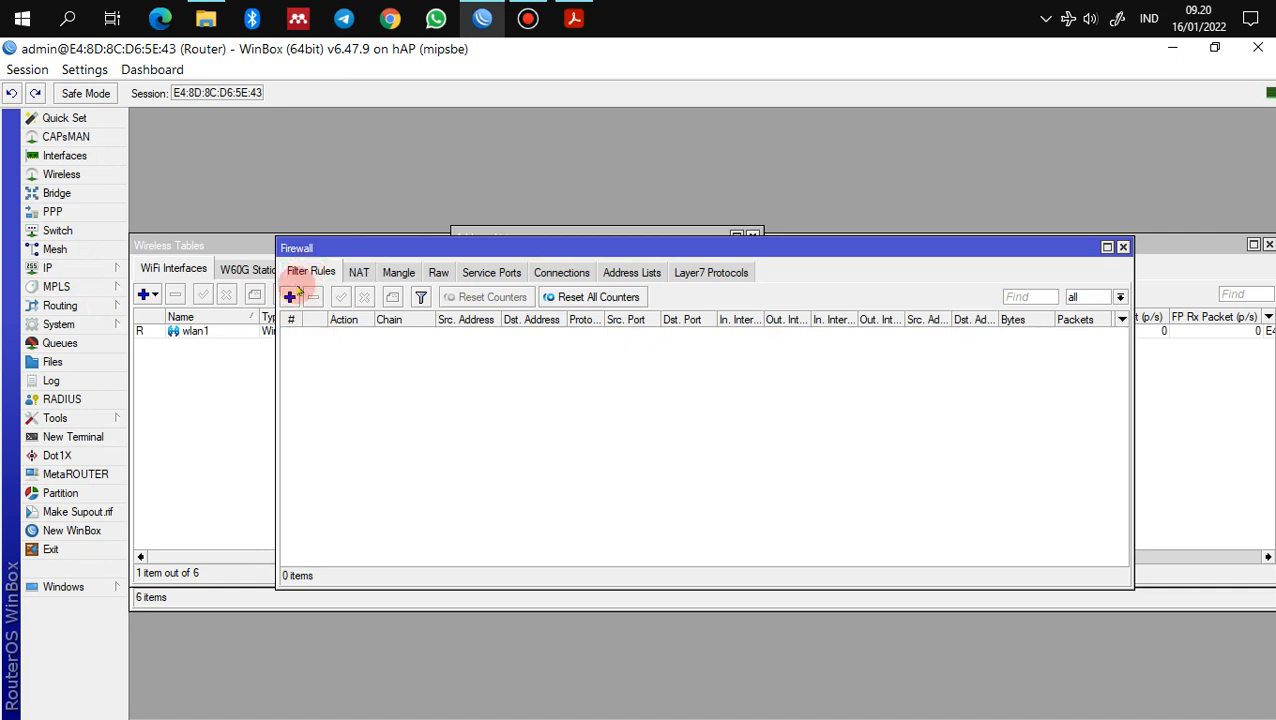
Step: Create a new input-chain filter rule with source address 192.168.100.2-192.168.100.50
click(289, 296)
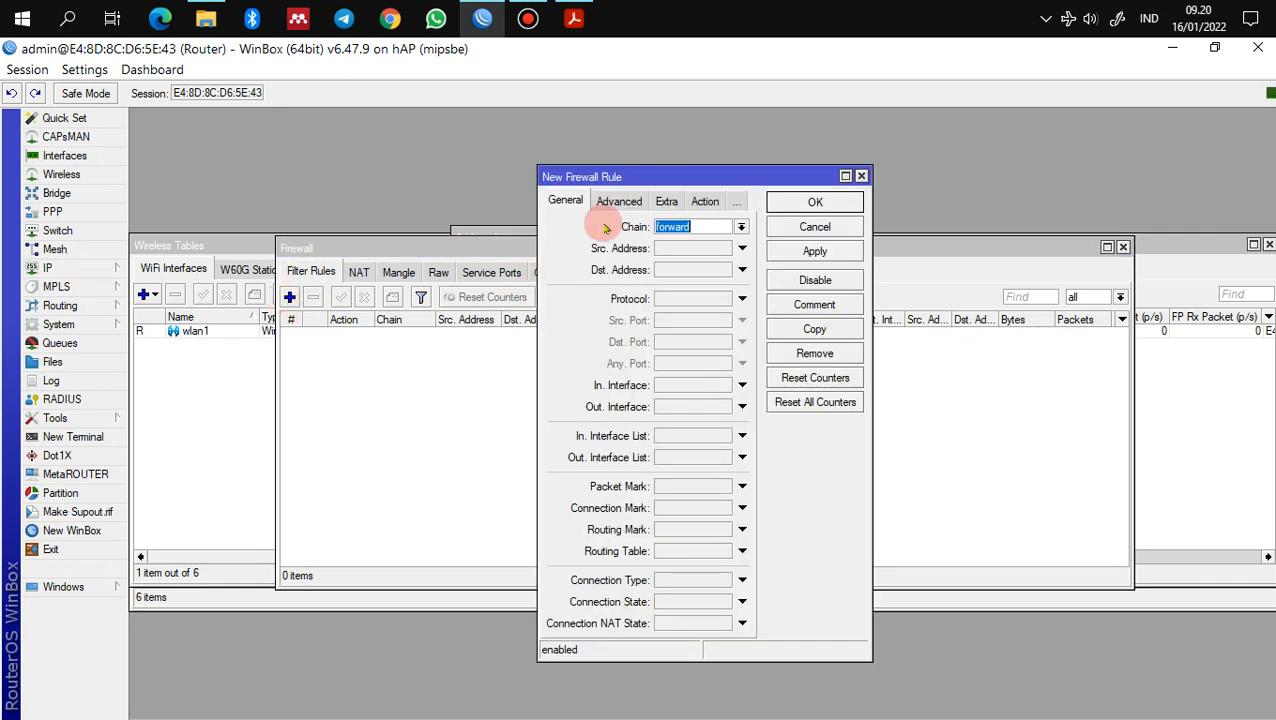
click(741, 227)
click(733, 254)
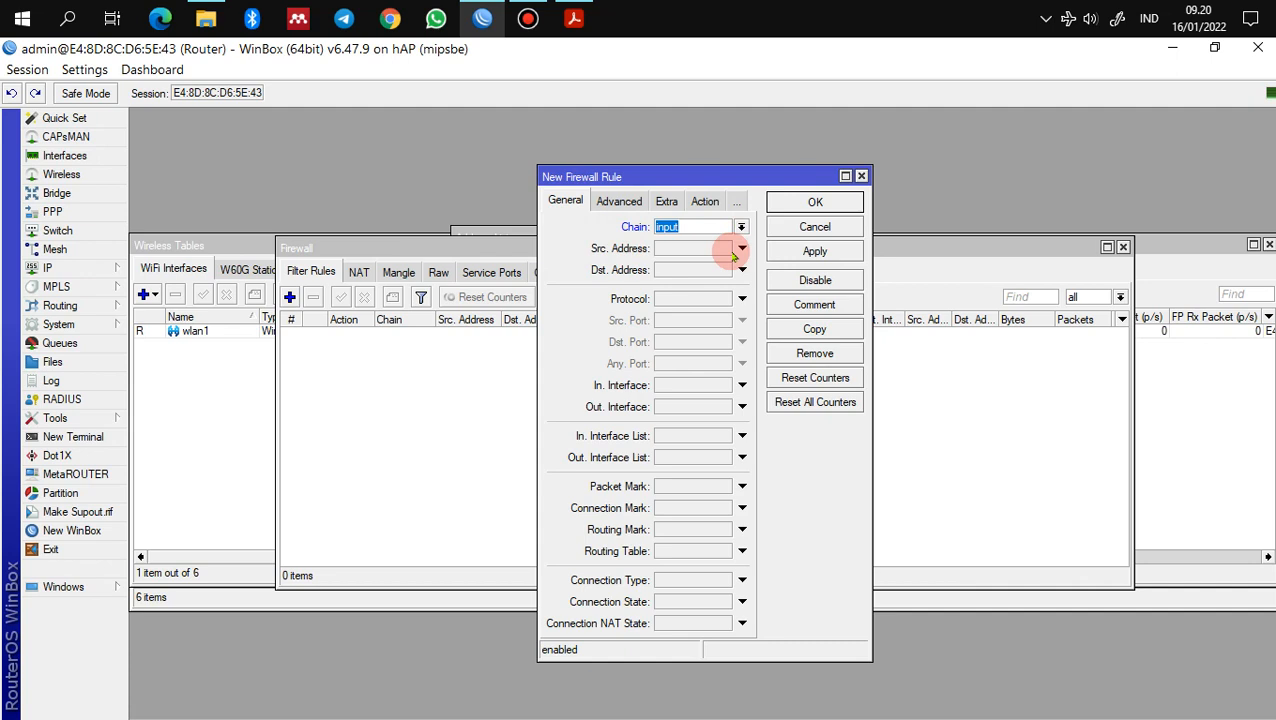
click(714, 250)
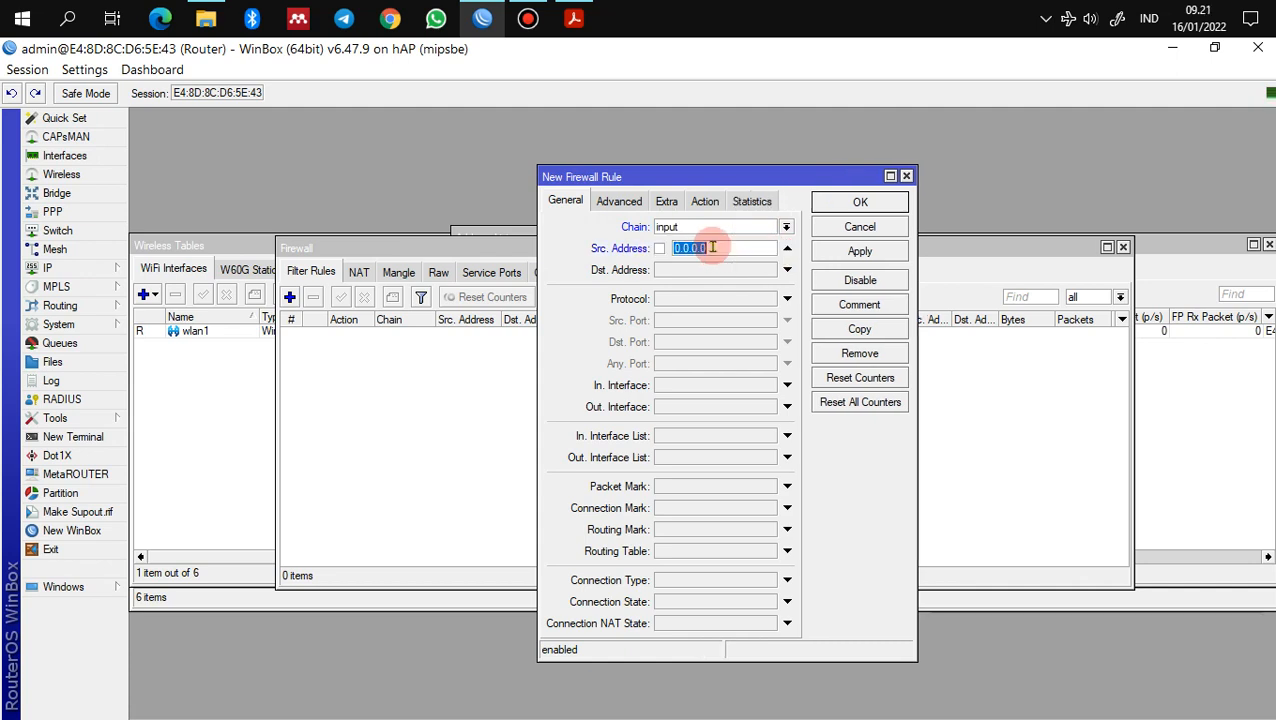
text(192.)
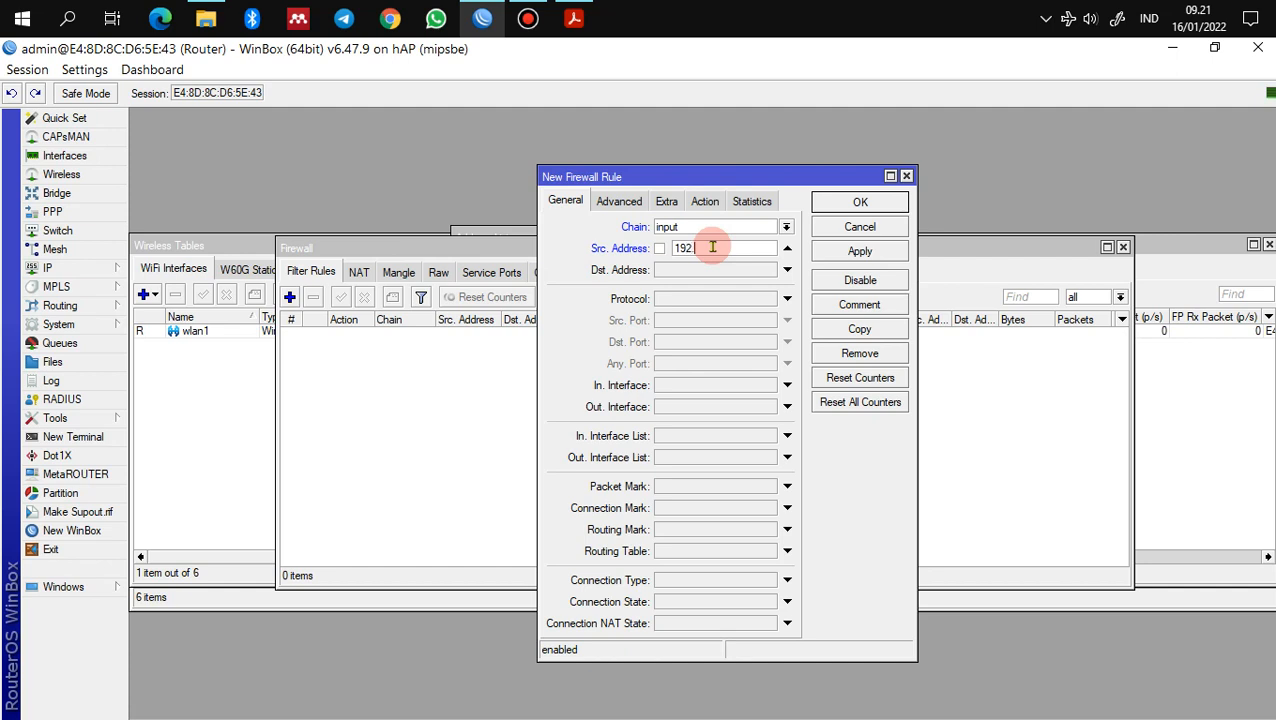
text(168.100.2)
key(shift+Left)
key(shift+Left)
key(shift+Left)
key(shift+Left)
key(shift+Left)
key(shift+Left)
key(shift+Left)
key(shift+Left)
key(shift+Left)
key(shift+Left)
key(shift+Left)
key(shift+Left)
key(shift+Left)
key(ctrl+c)
key(Right)
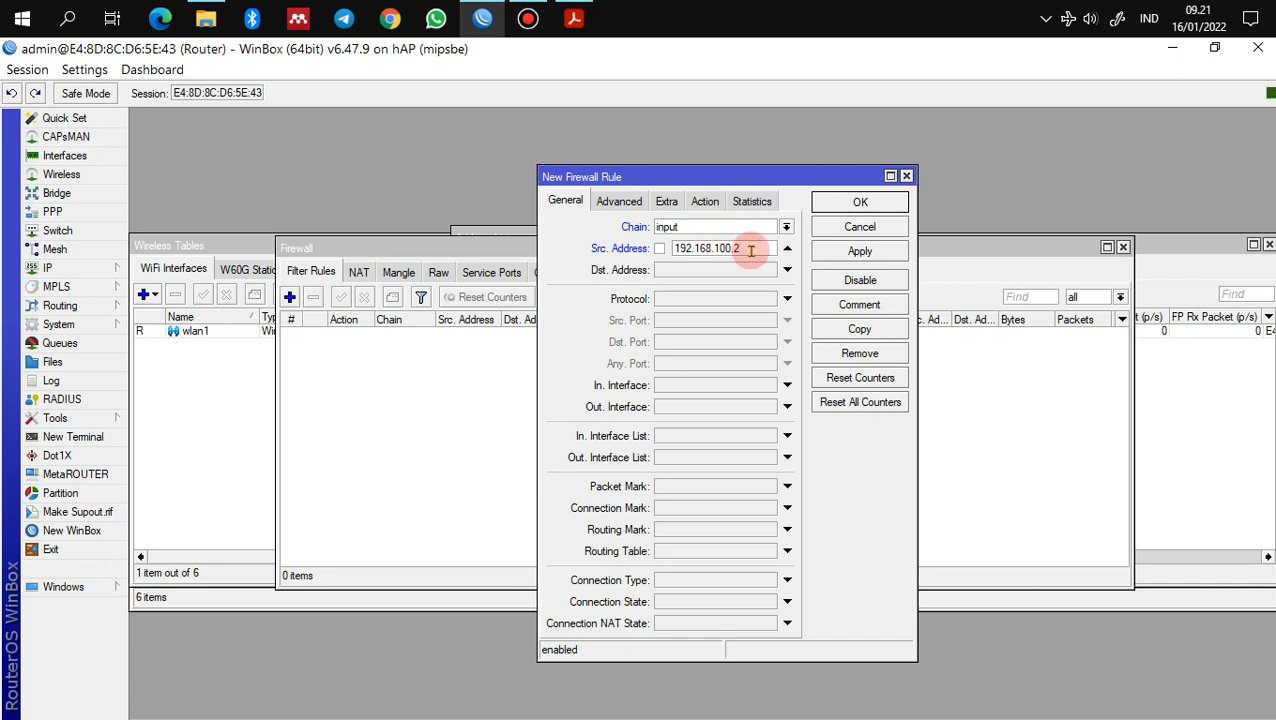
text(-)
key(ctrl+v)
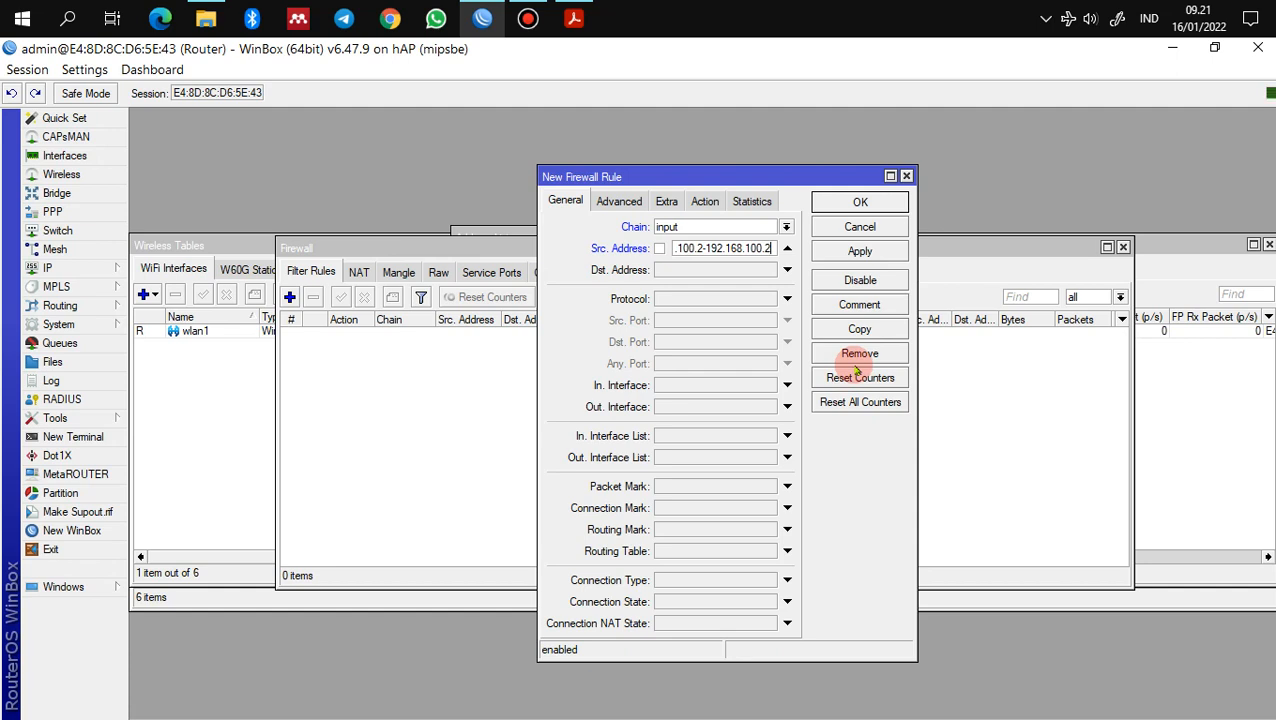
key(BackSpace)
text(50)
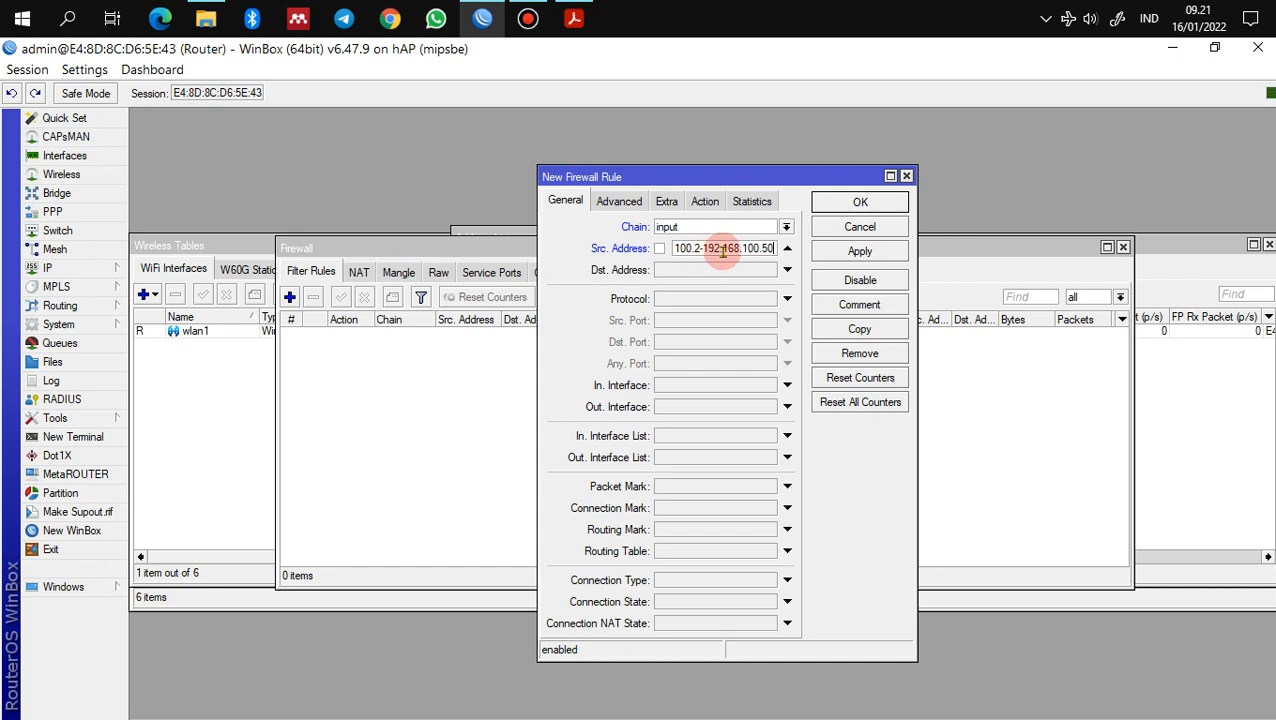
Step: Match protocol icmp, set the rule's action to drop, and apply it
click(703, 300)
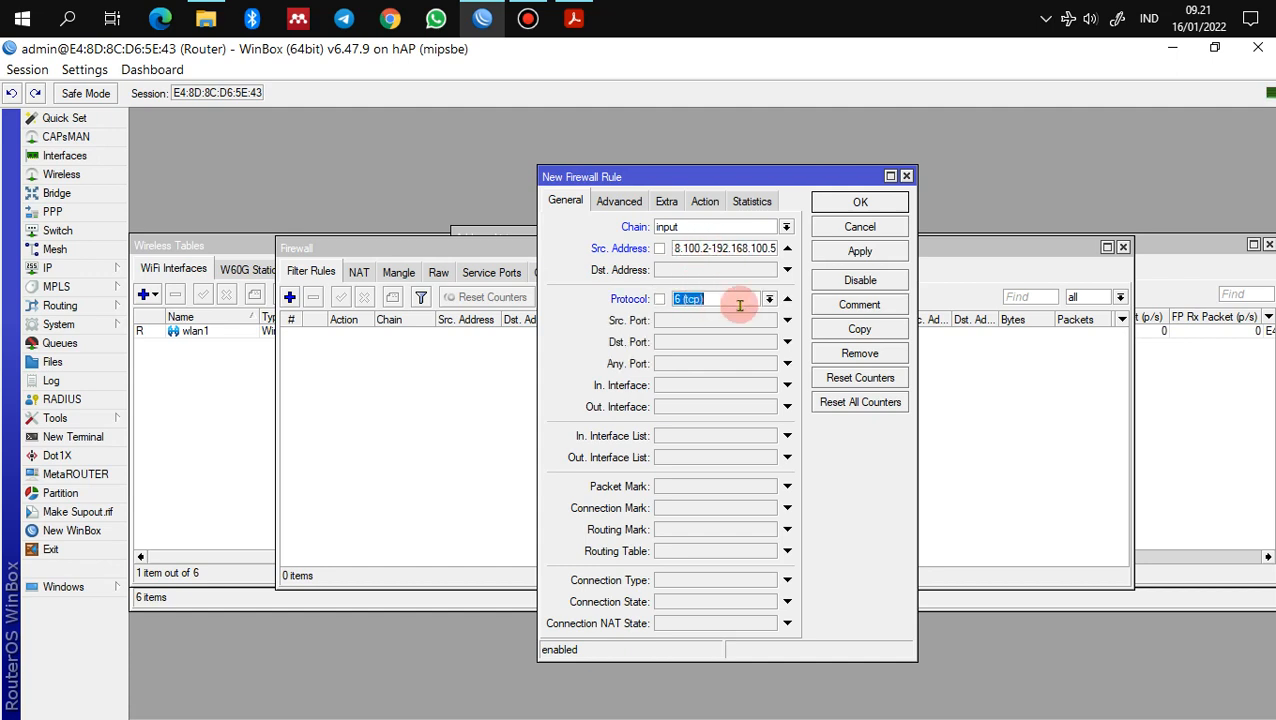
click(768, 299)
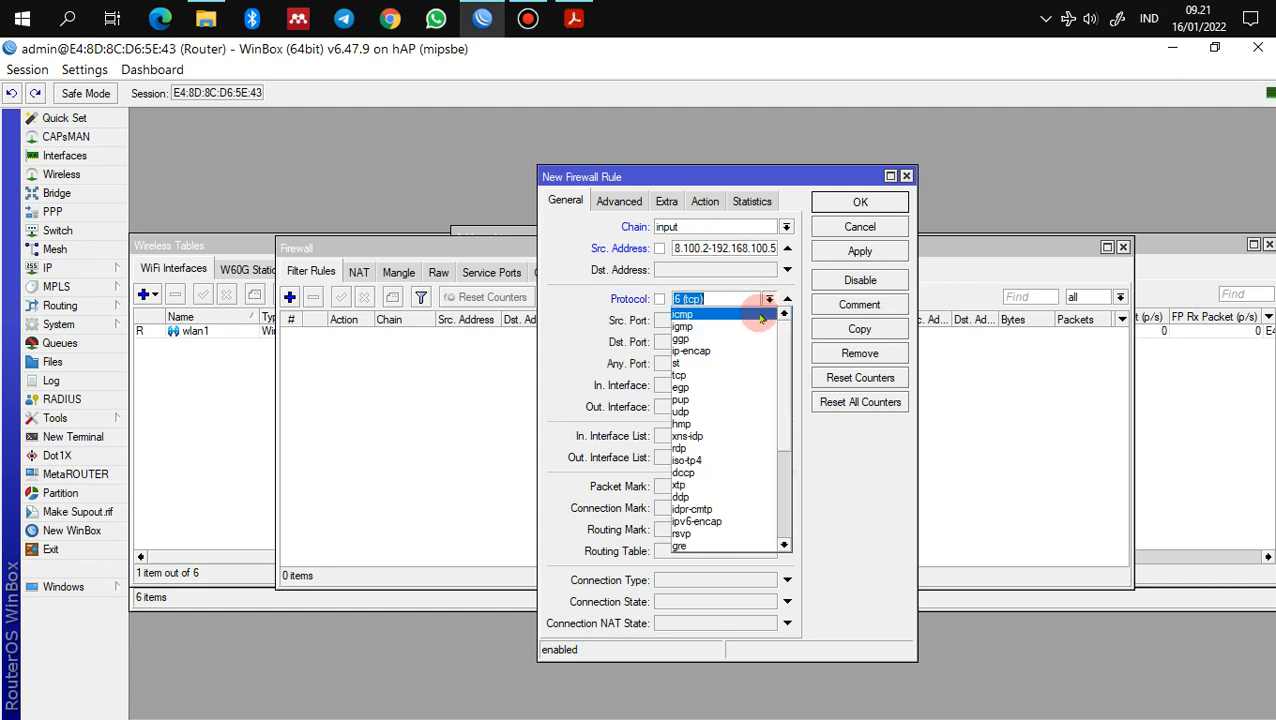
click(762, 315)
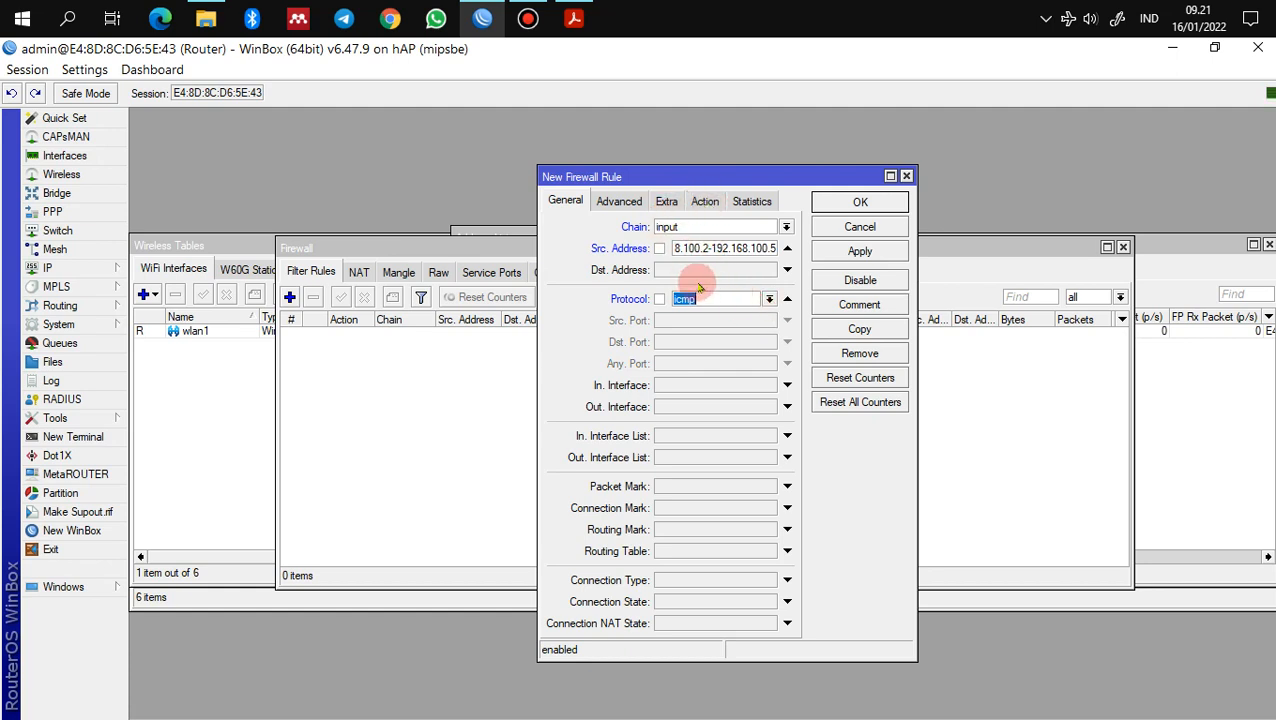
click(705, 200)
click(703, 228)
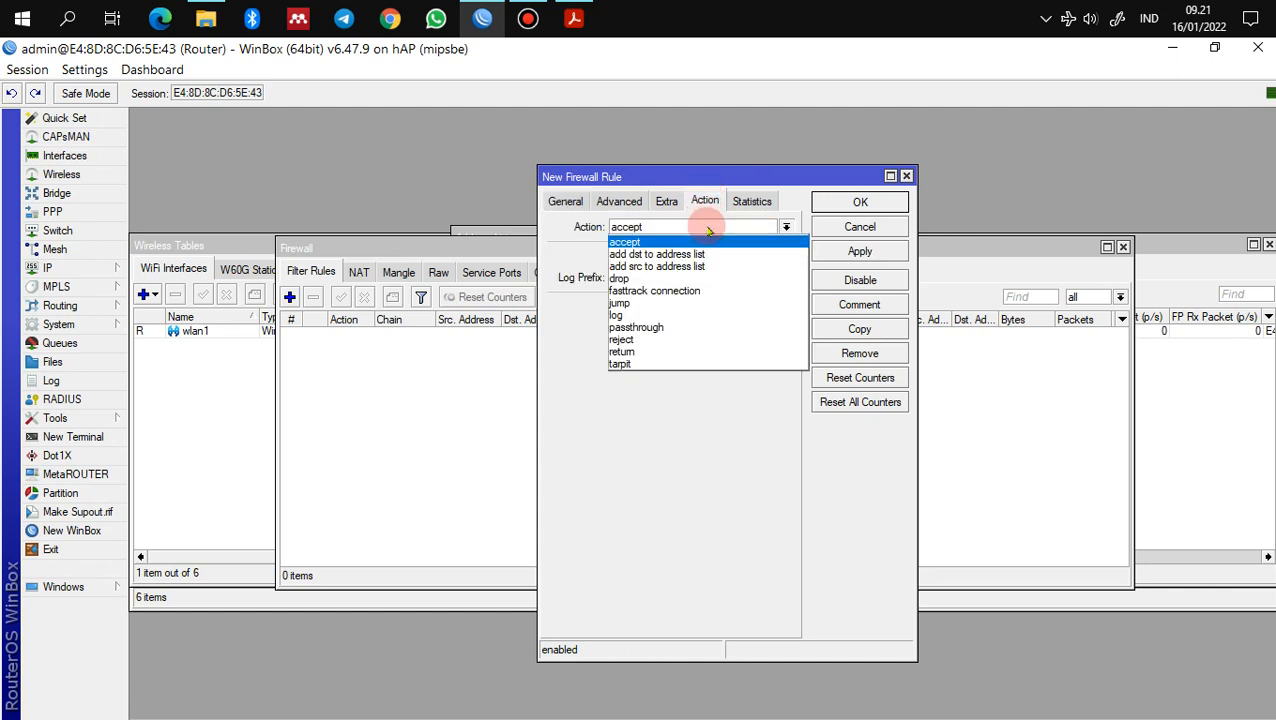
click(722, 278)
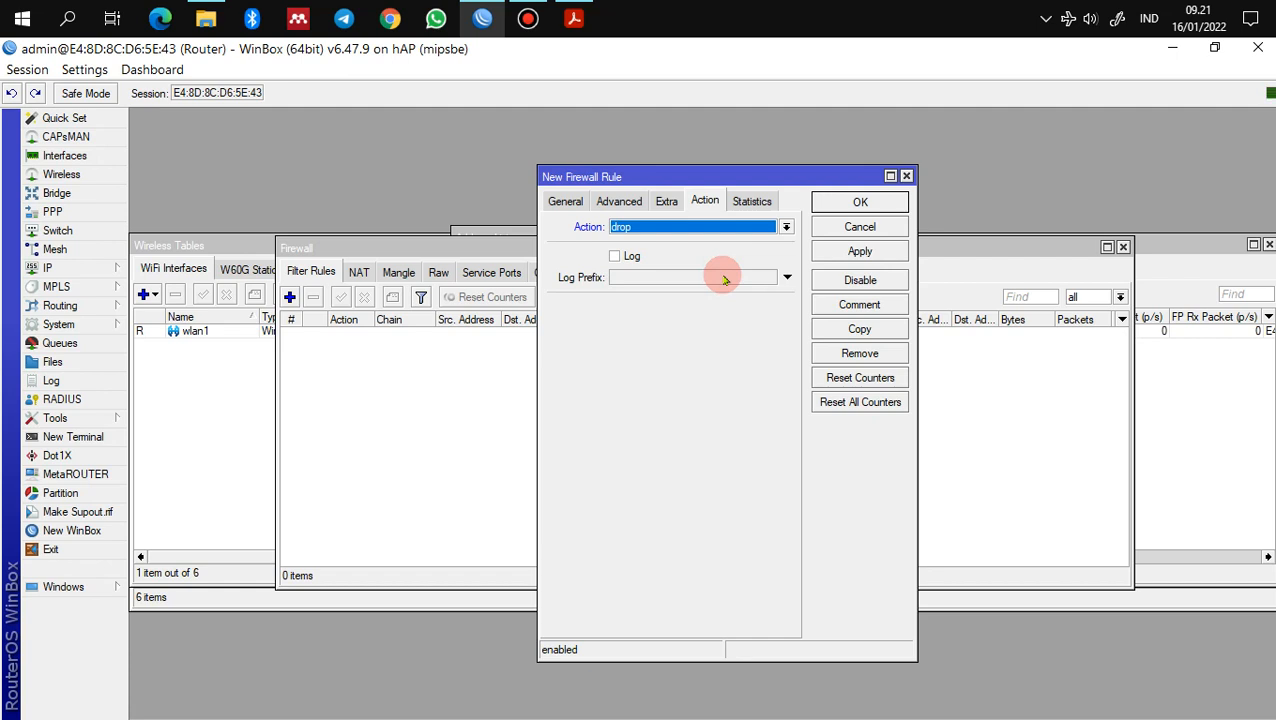
click(848, 252)
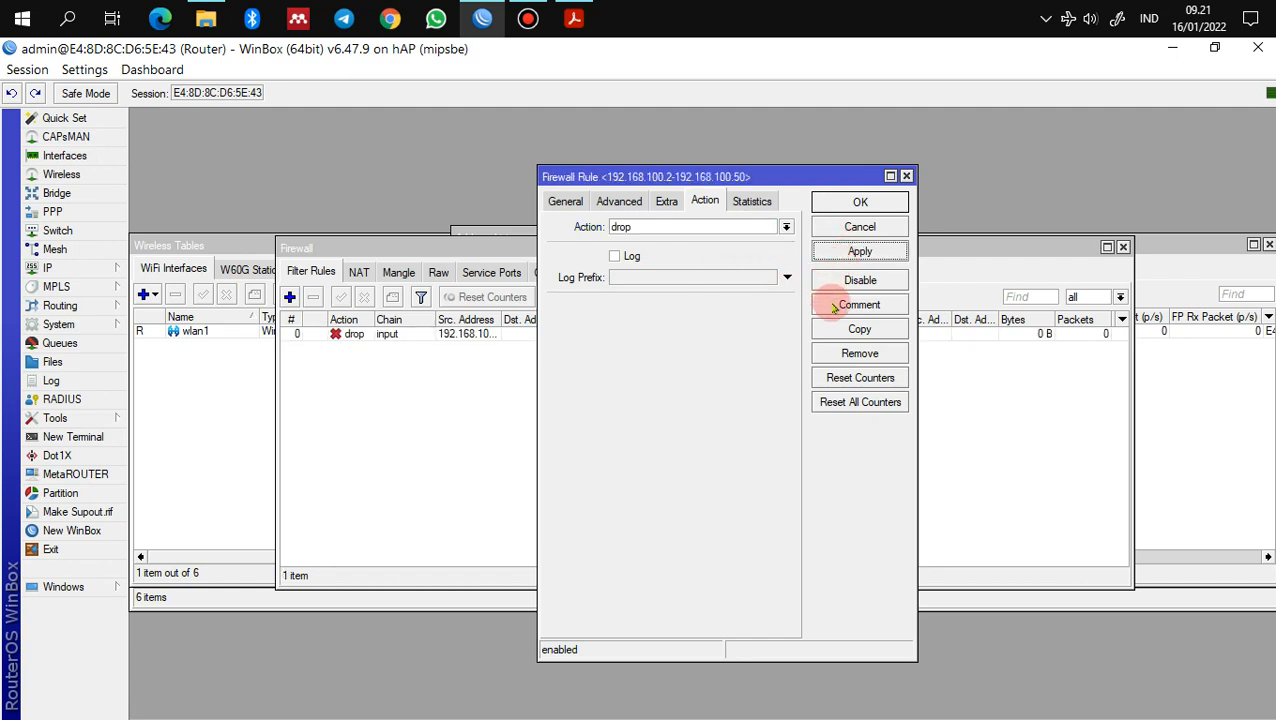
Step: Comment the drop rule 'no ping to router' and close the rule editor with OK
click(833, 307)
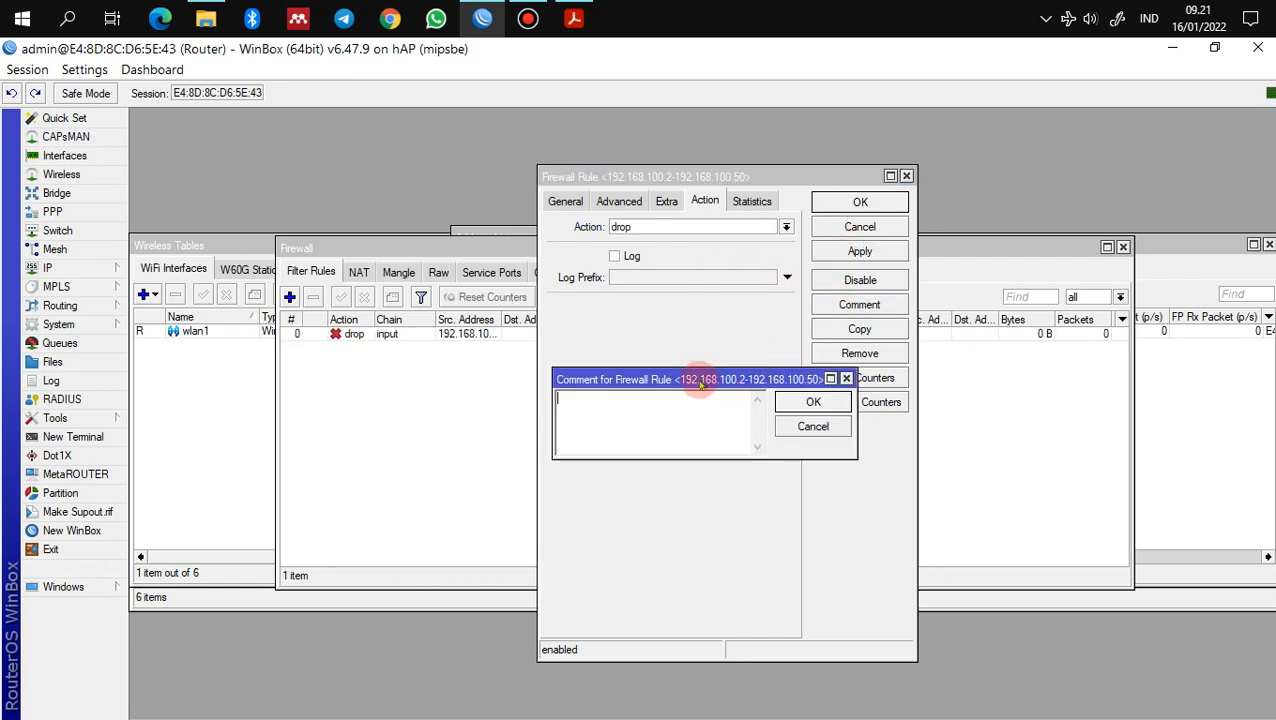
text(no ping to router)
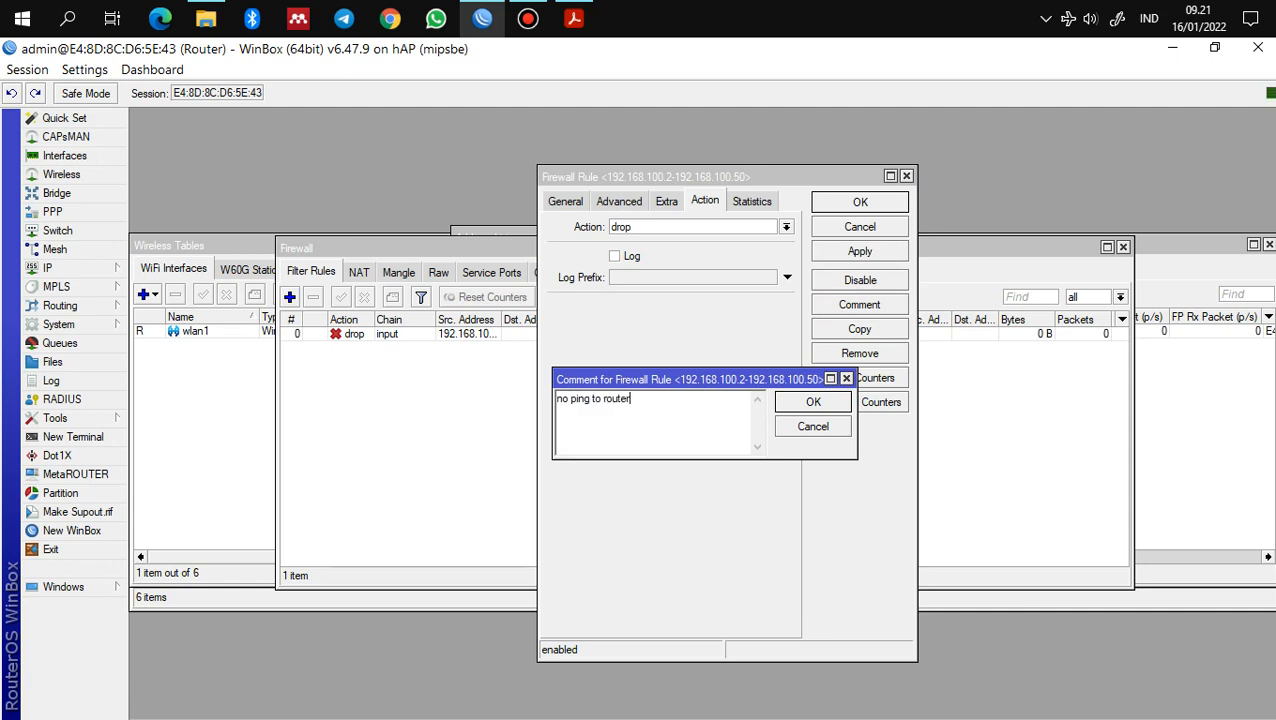
click(828, 401)
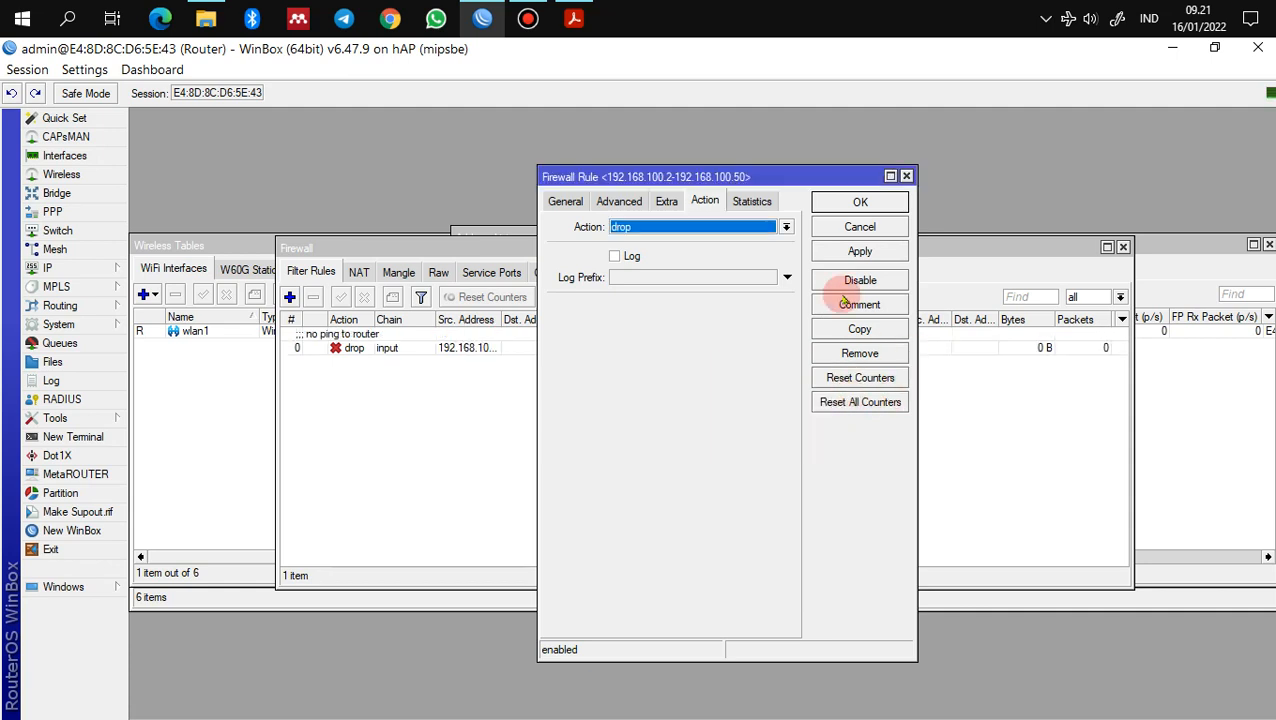
click(565, 201)
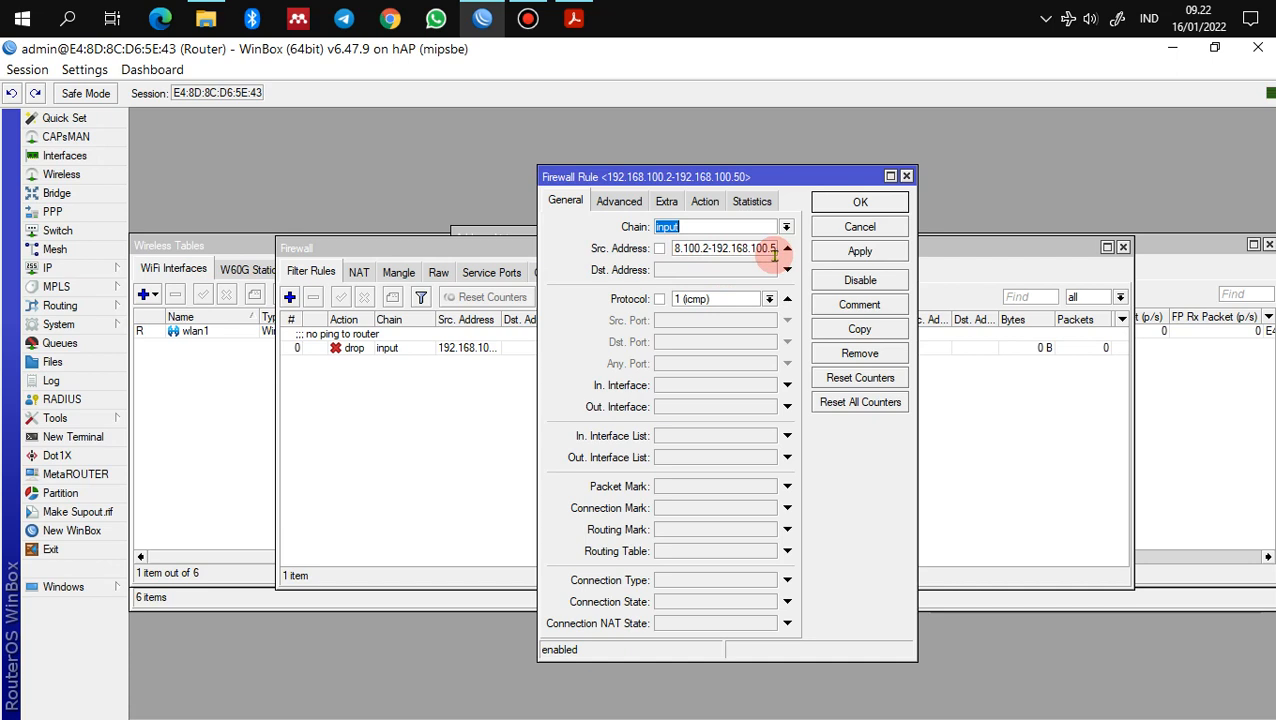
click(882, 204)
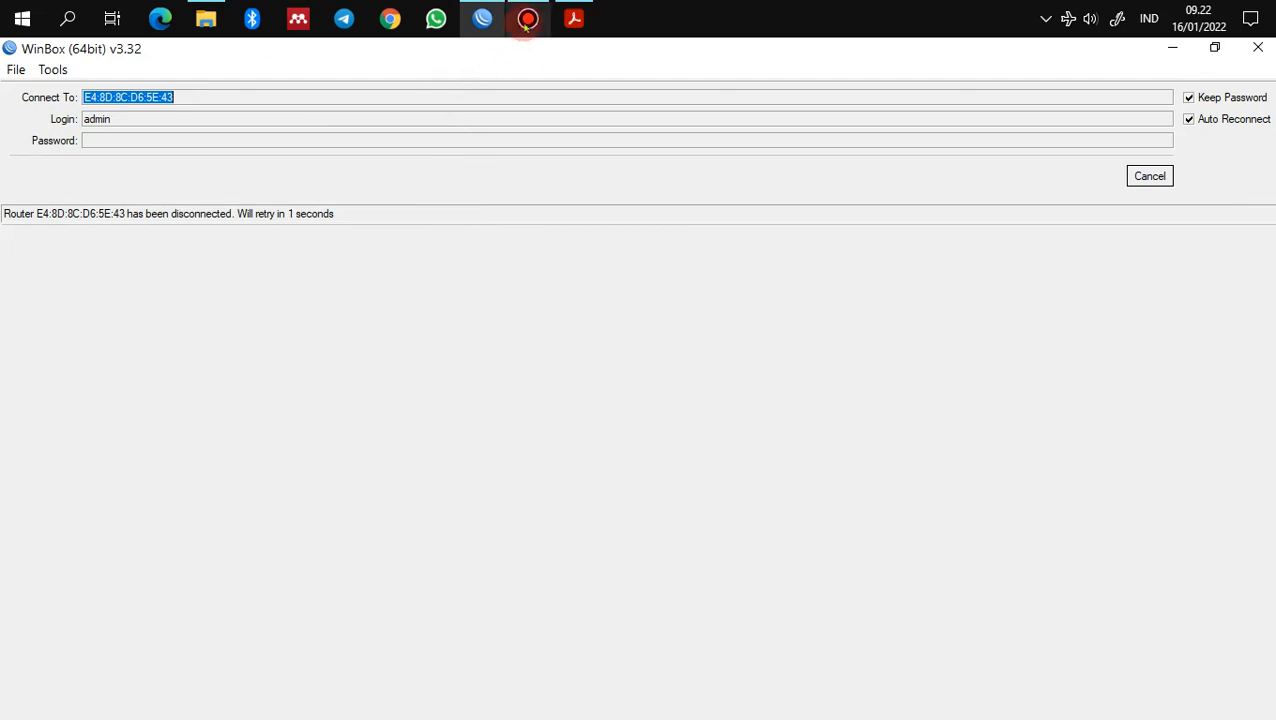
click(528, 19)
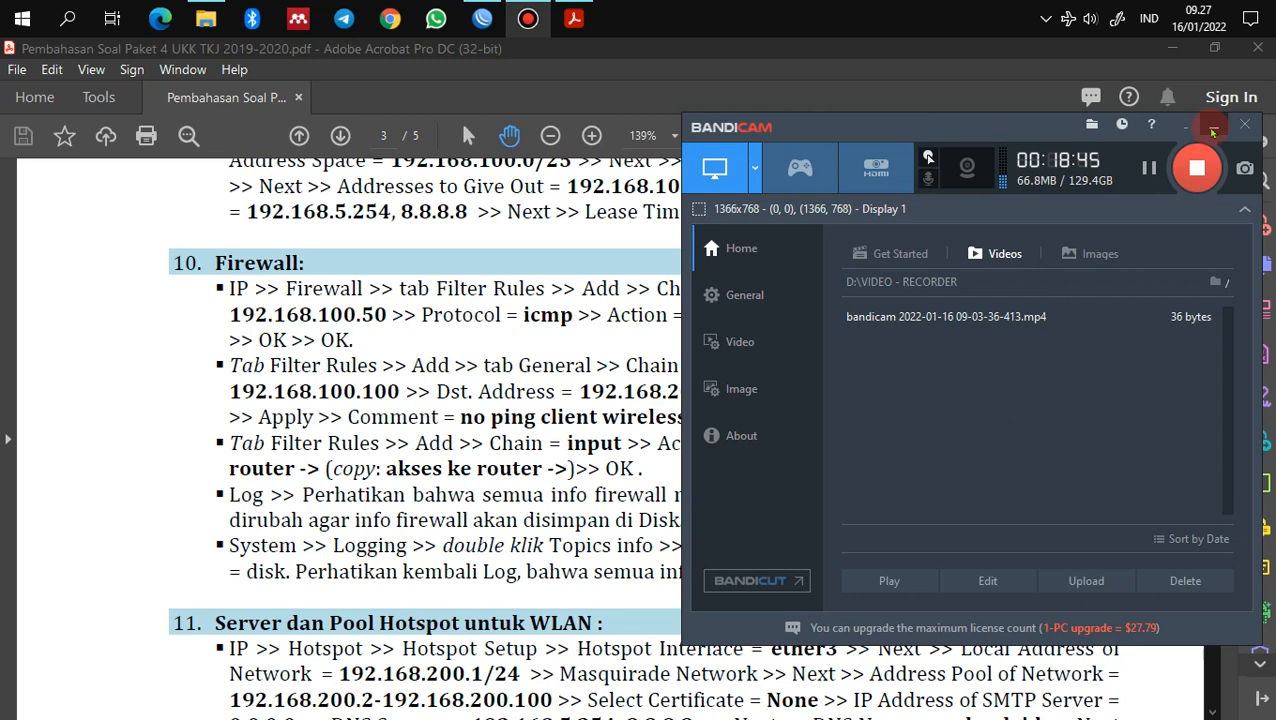
click(1212, 128)
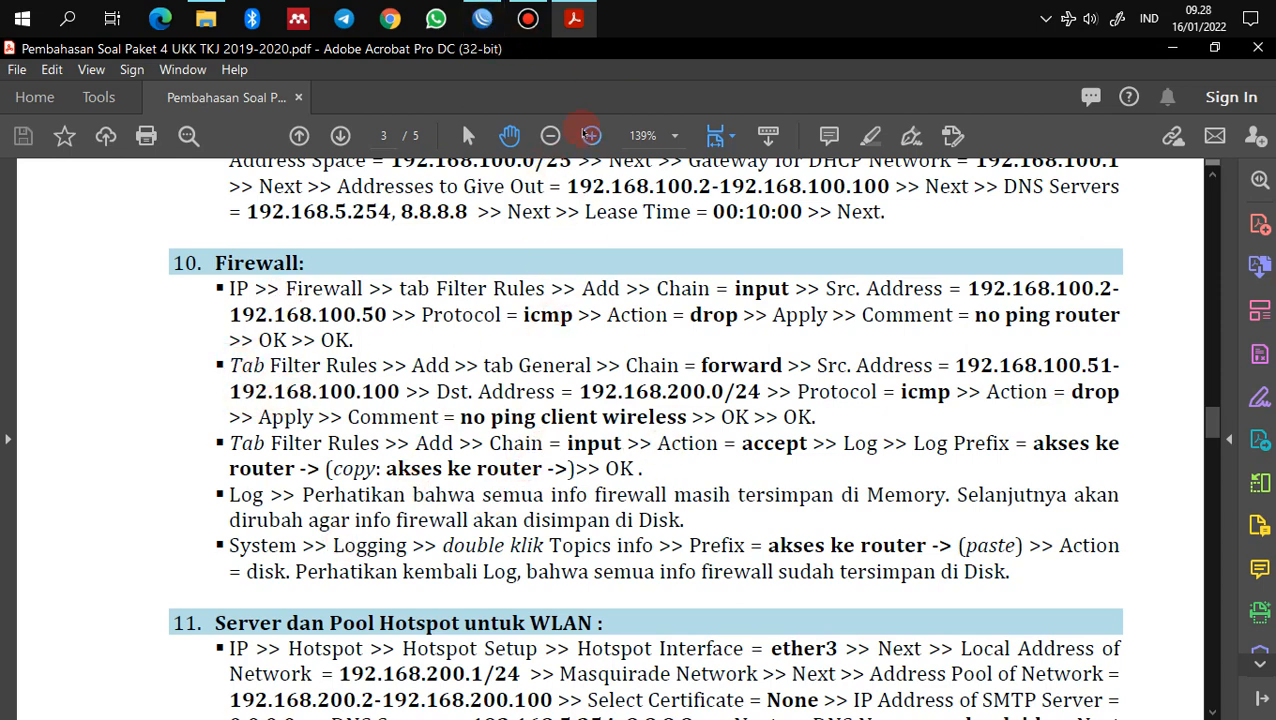
click(484, 30)
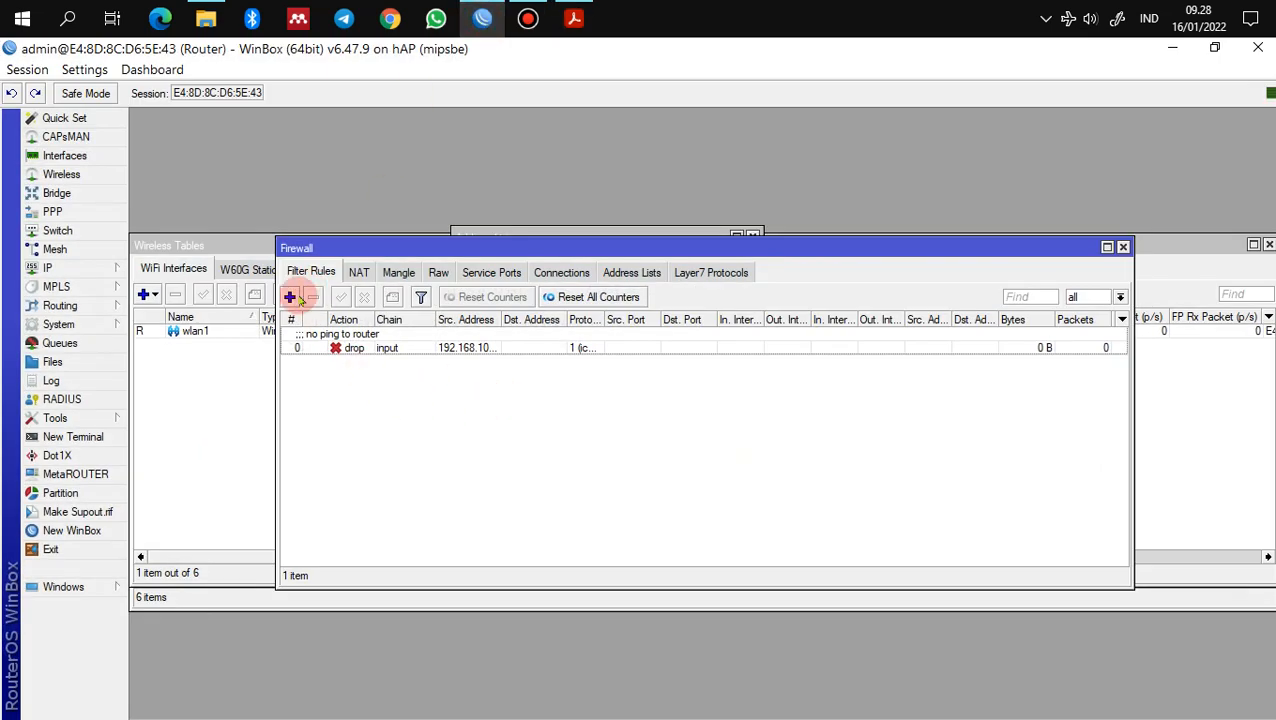
Step: Start a new filter rule from 192.168.100.51-192.168.100.100 to destination 192.168.200.0/24
click(290, 297)
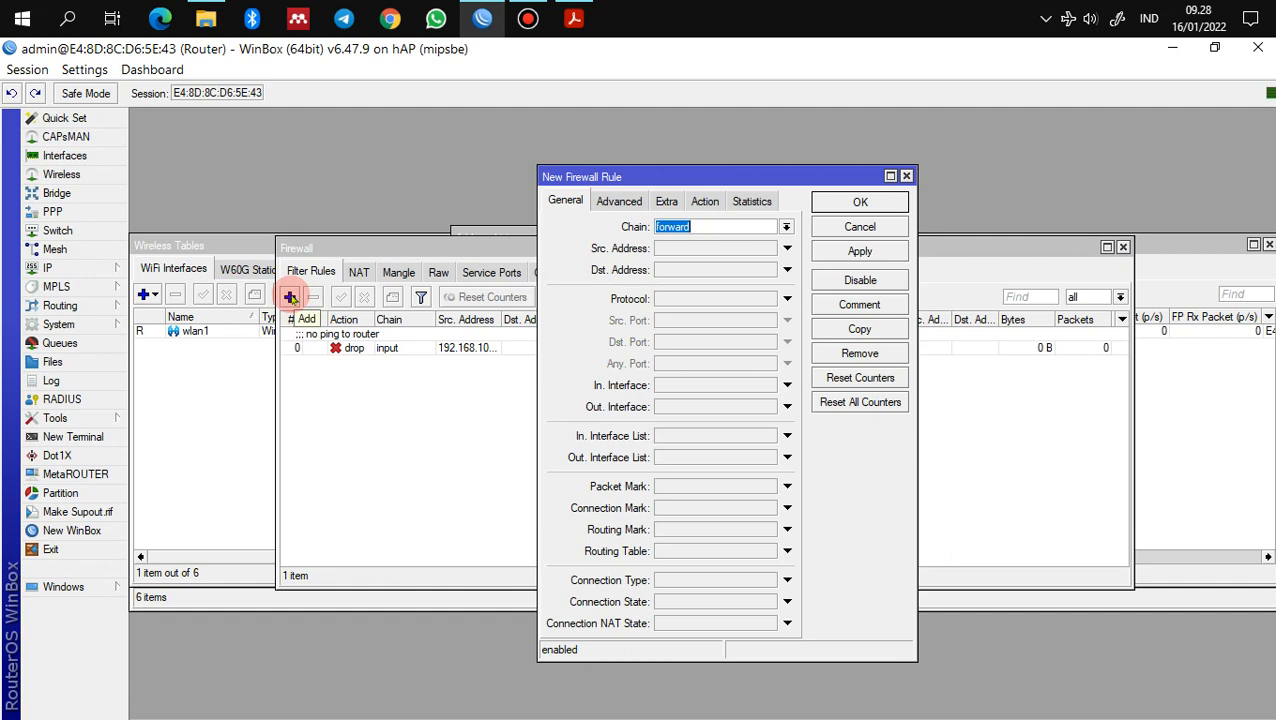
click(693, 252)
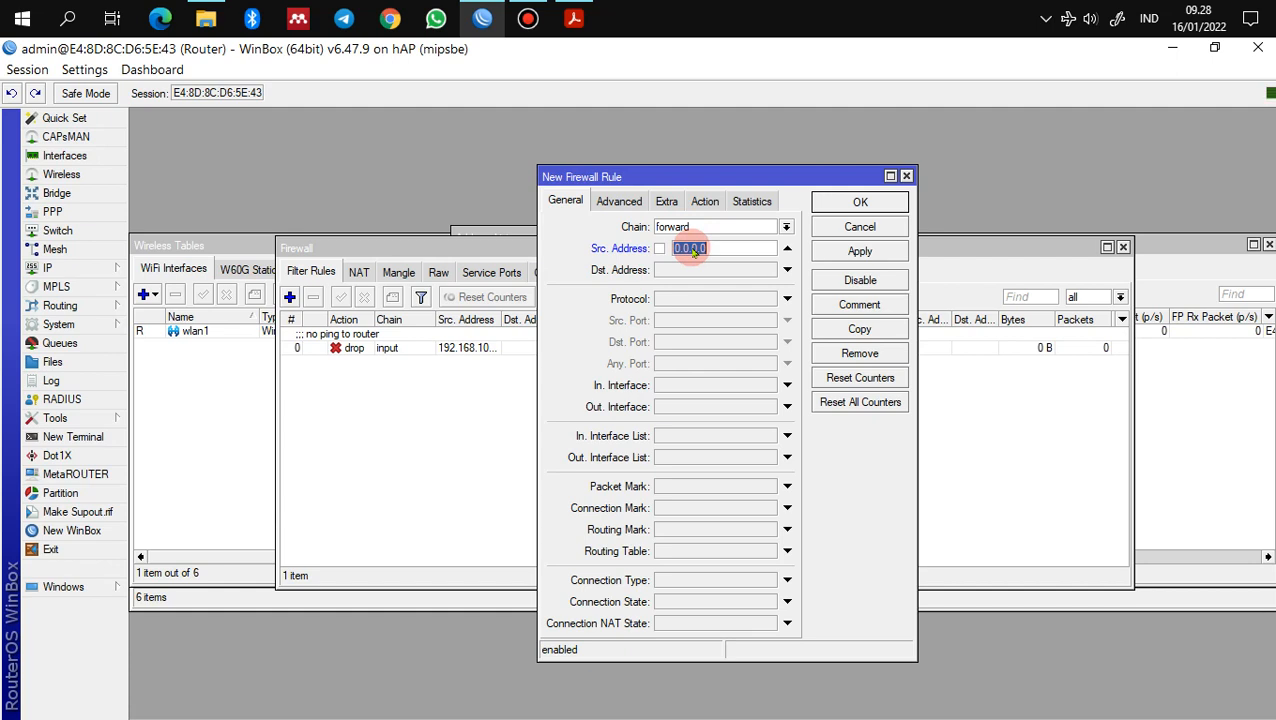
text(192.168.100.2)
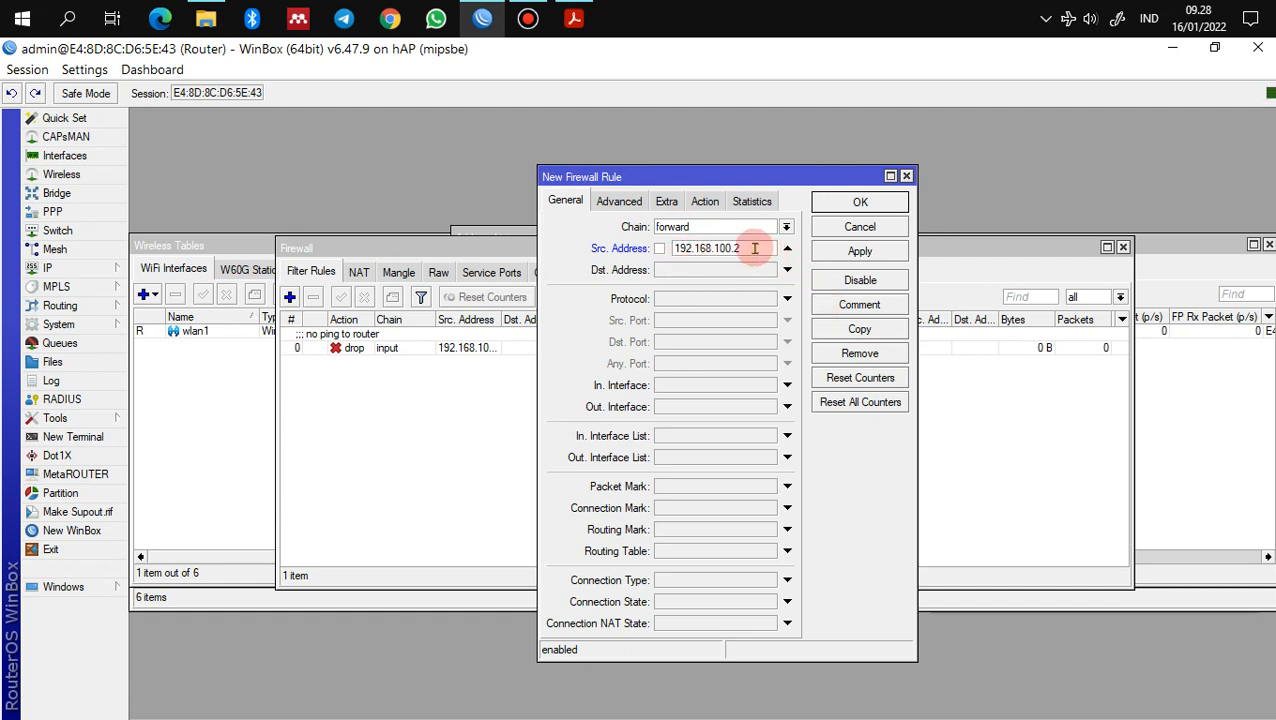
key(BackSpace)
text(51-)
key(ctrl+v)
key(BackSpace)
text(100)
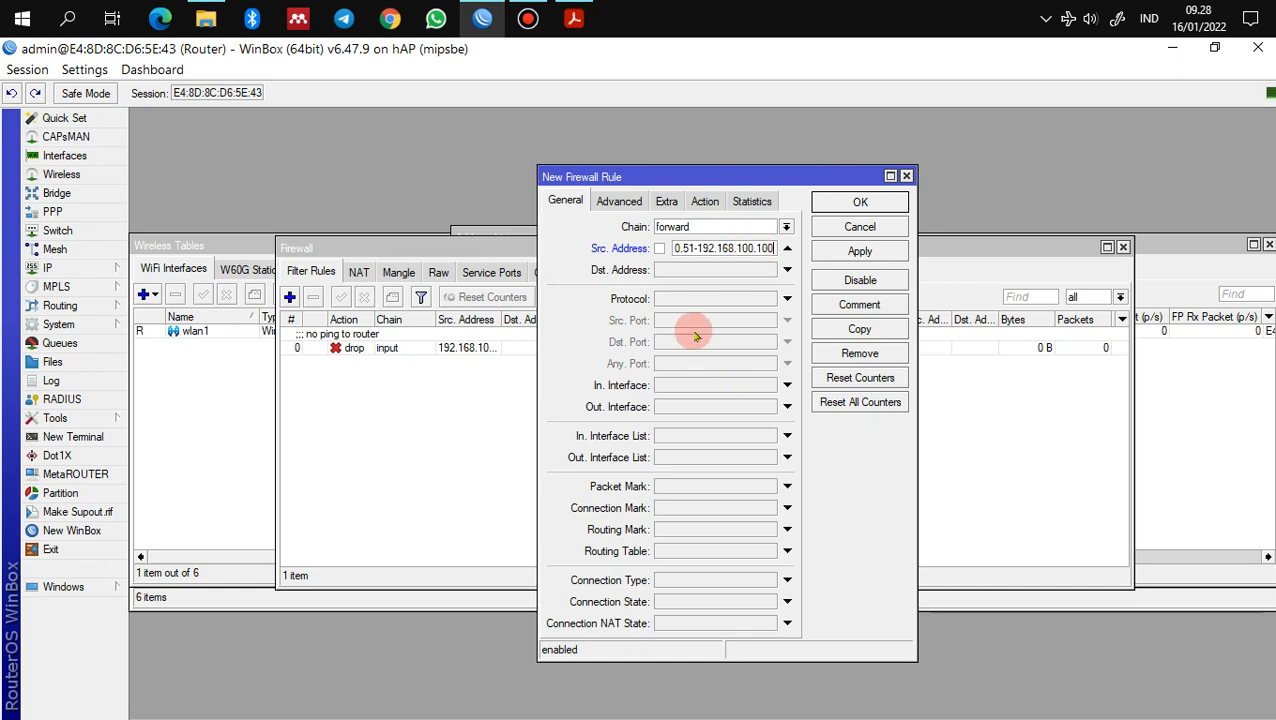
click(763, 273)
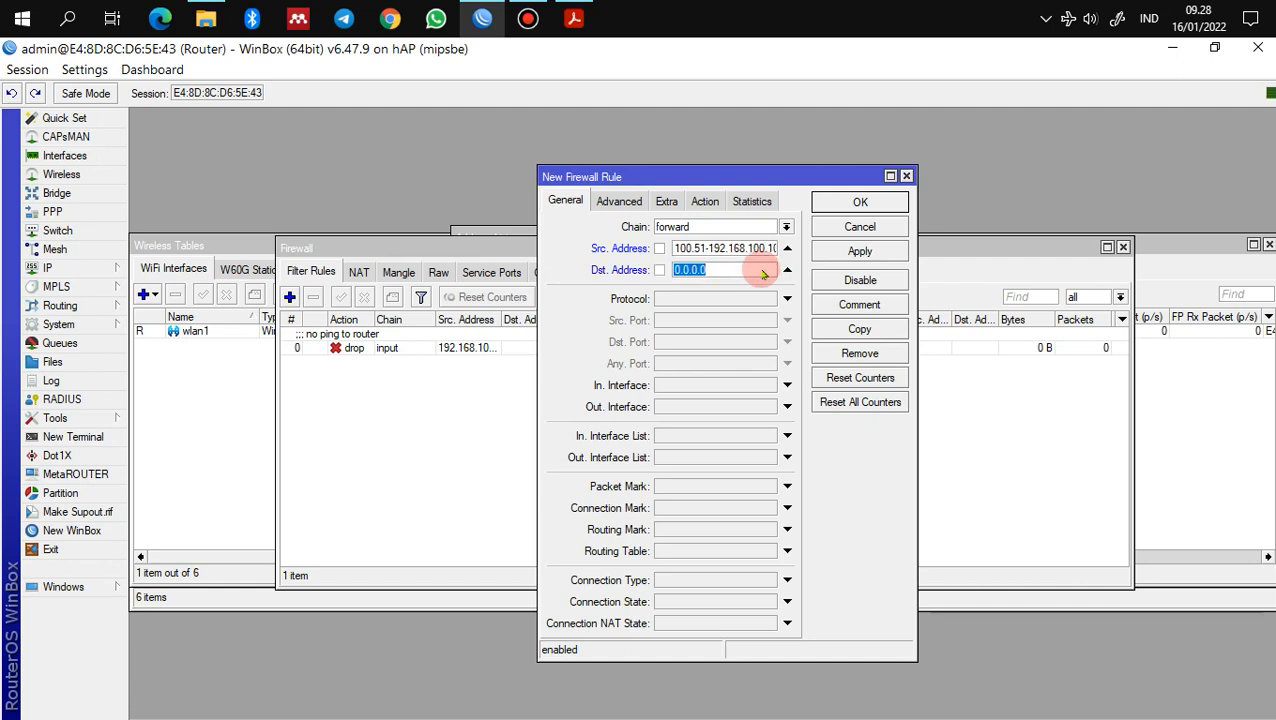
key(ctrl+v)
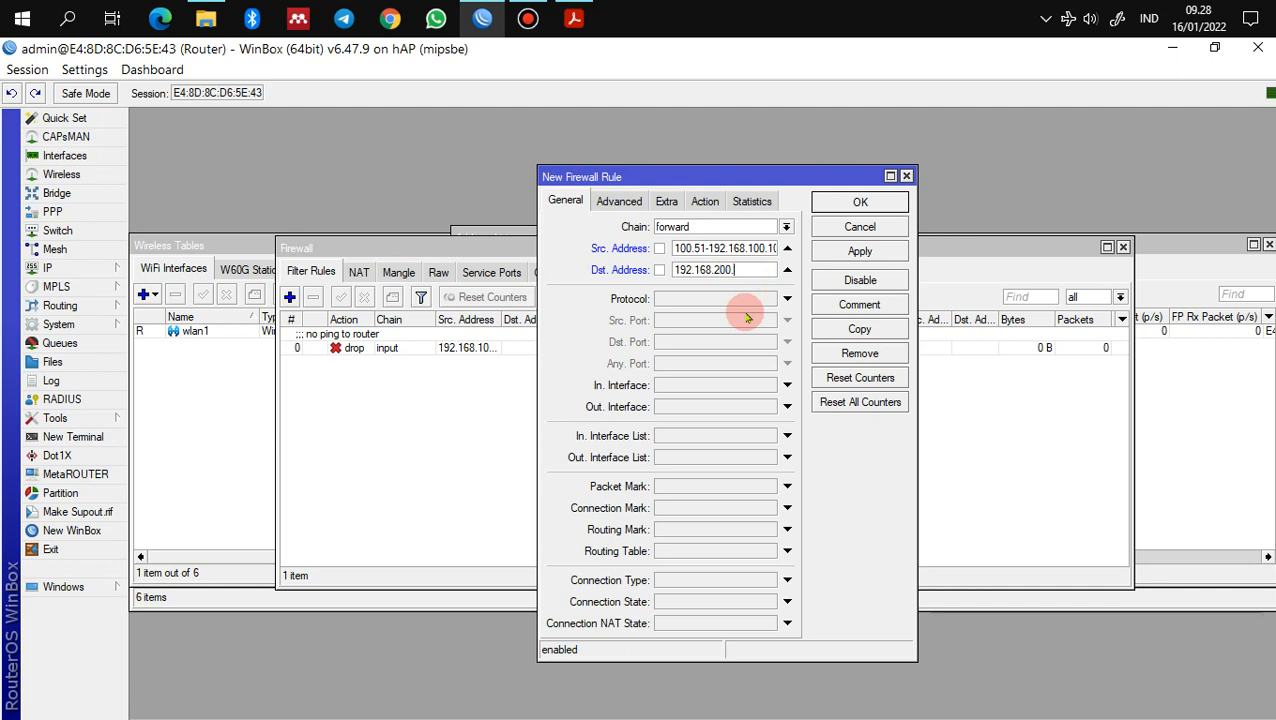
text(0/24)
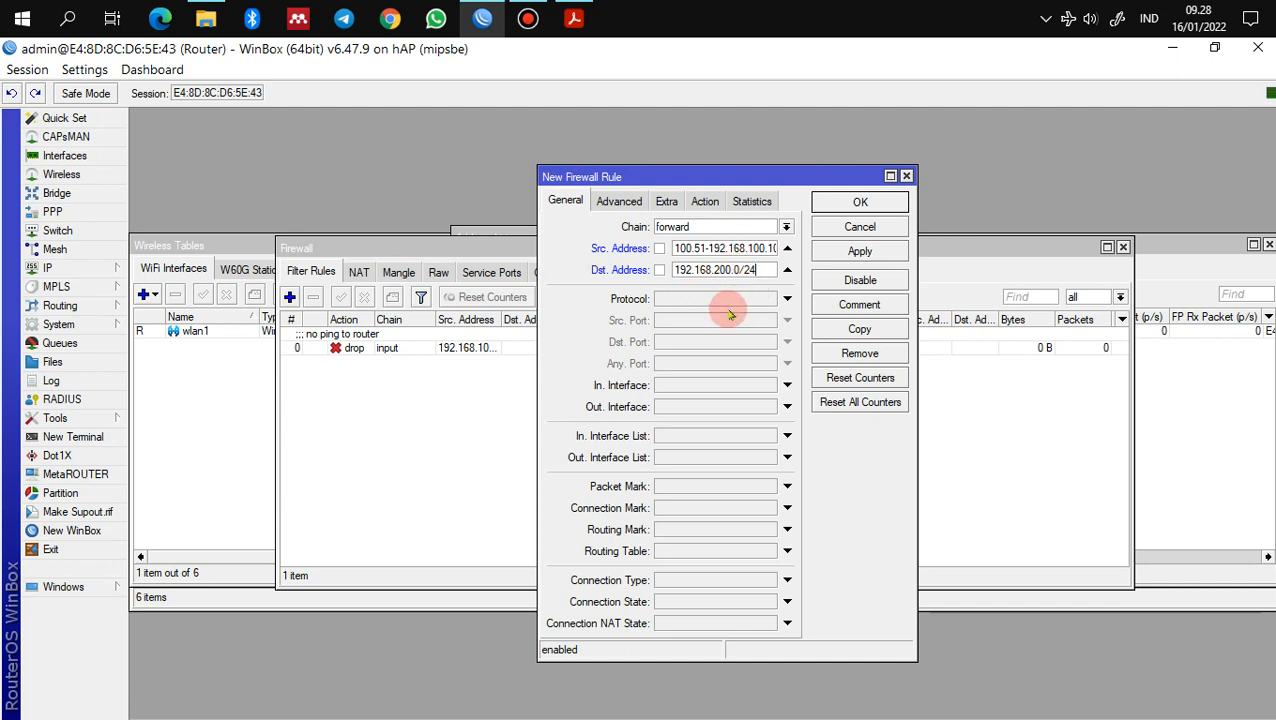
Step: Match protocol icmp, set the action to drop, and apply the rule
click(720, 298)
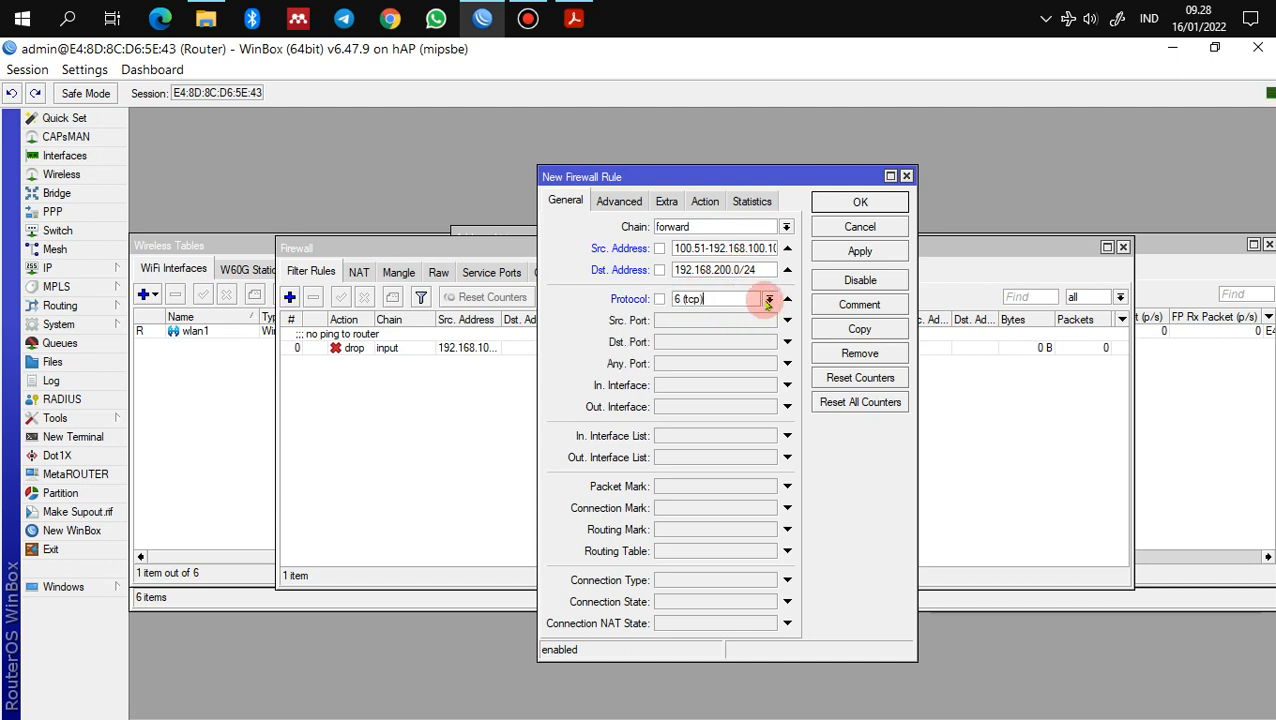
click(769, 300)
click(753, 318)
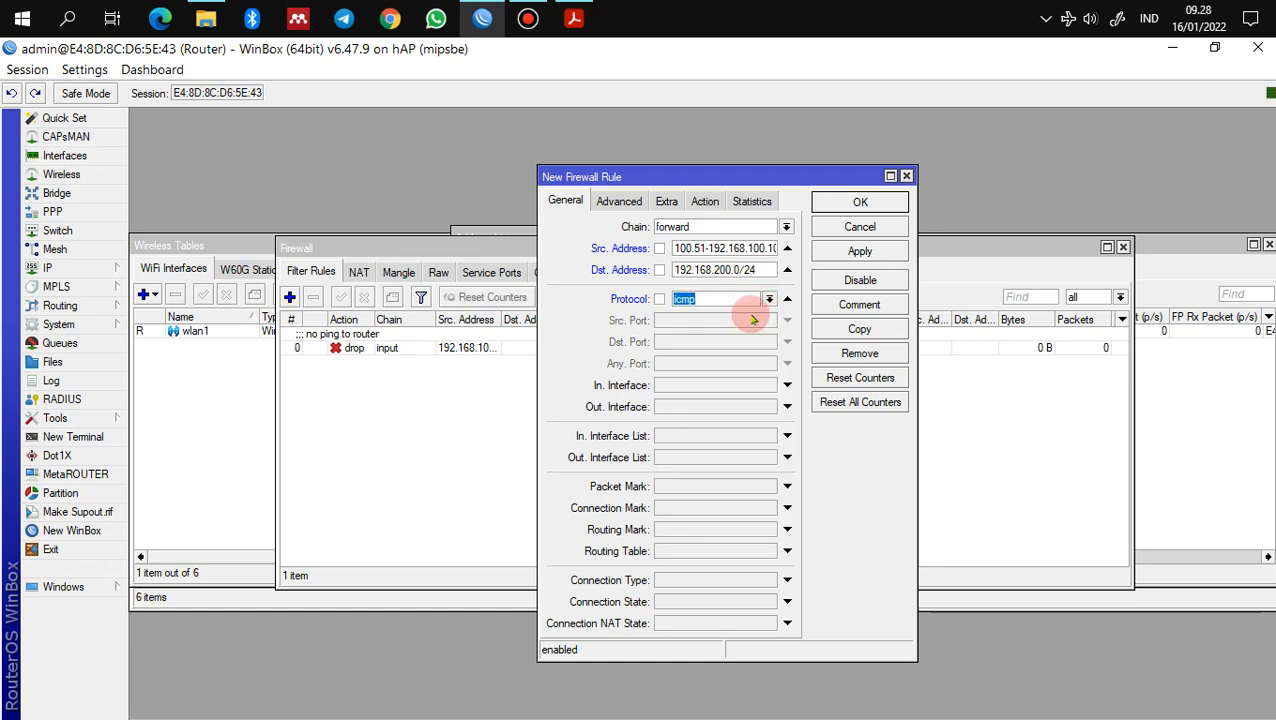
click(706, 202)
click(786, 227)
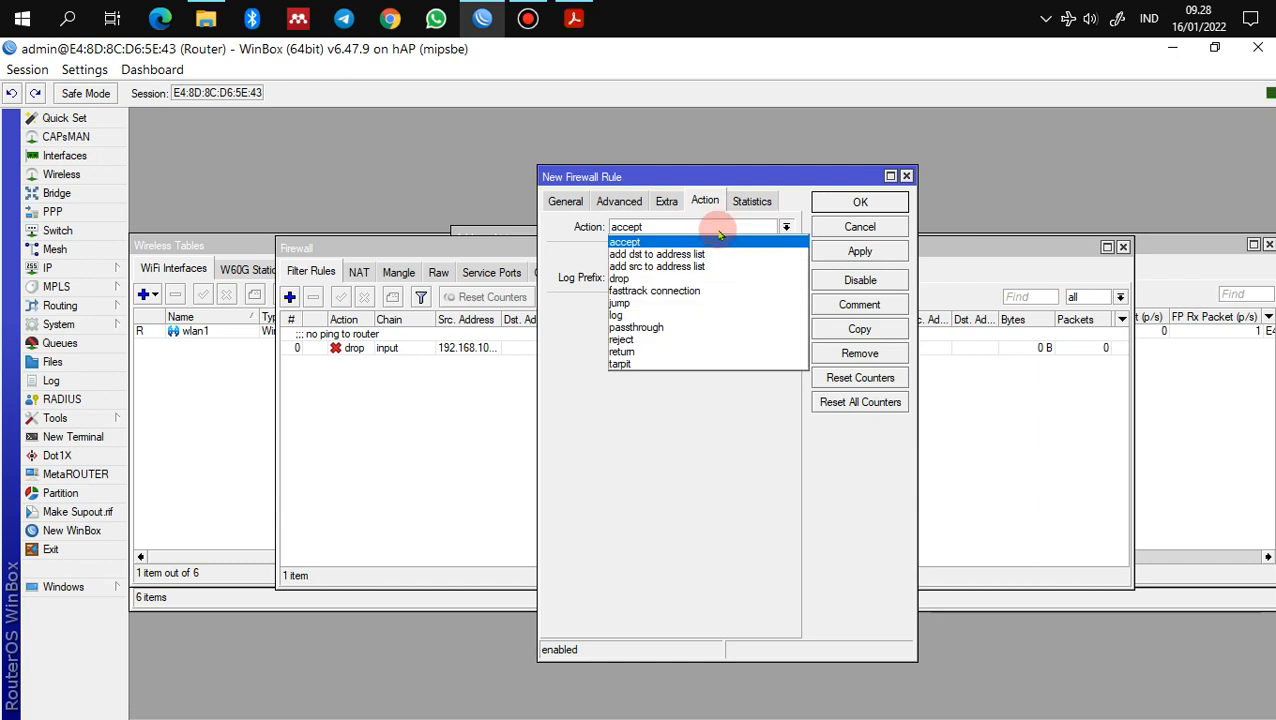
click(727, 278)
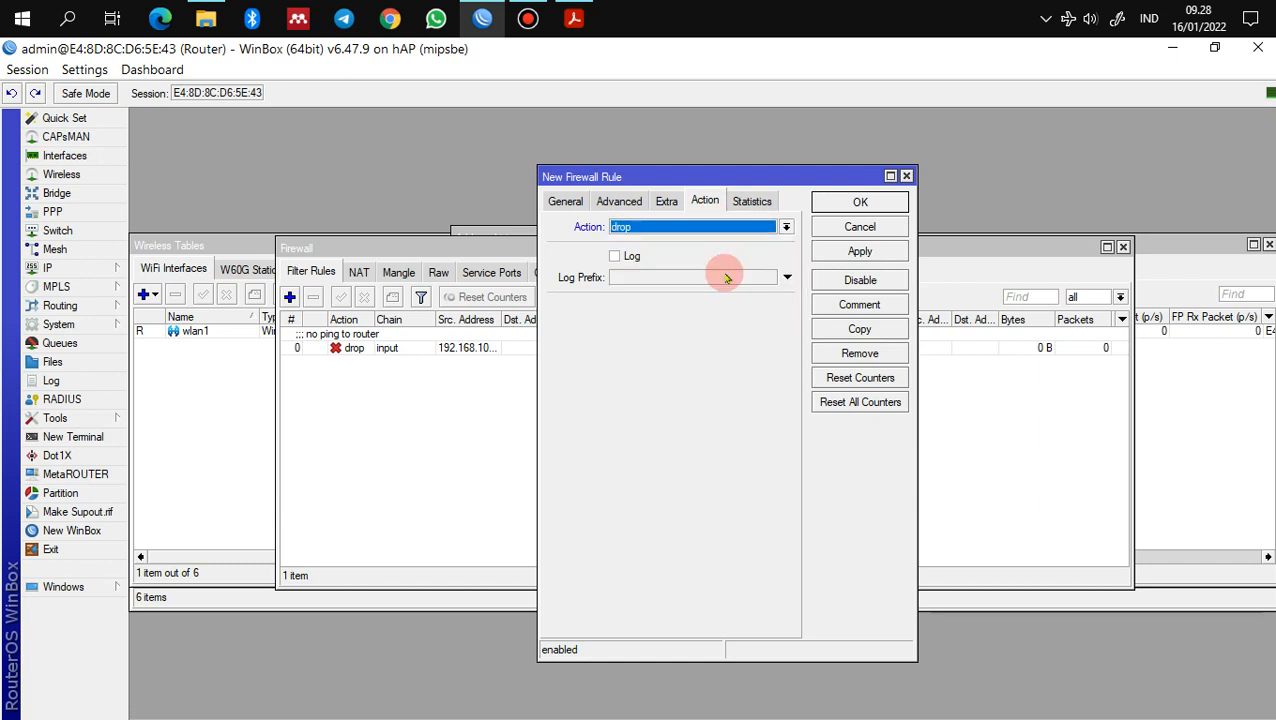
click(885, 252)
Step: Comment the rule 'no ping client wireless', close it, and check the PDF's next step
click(868, 306)
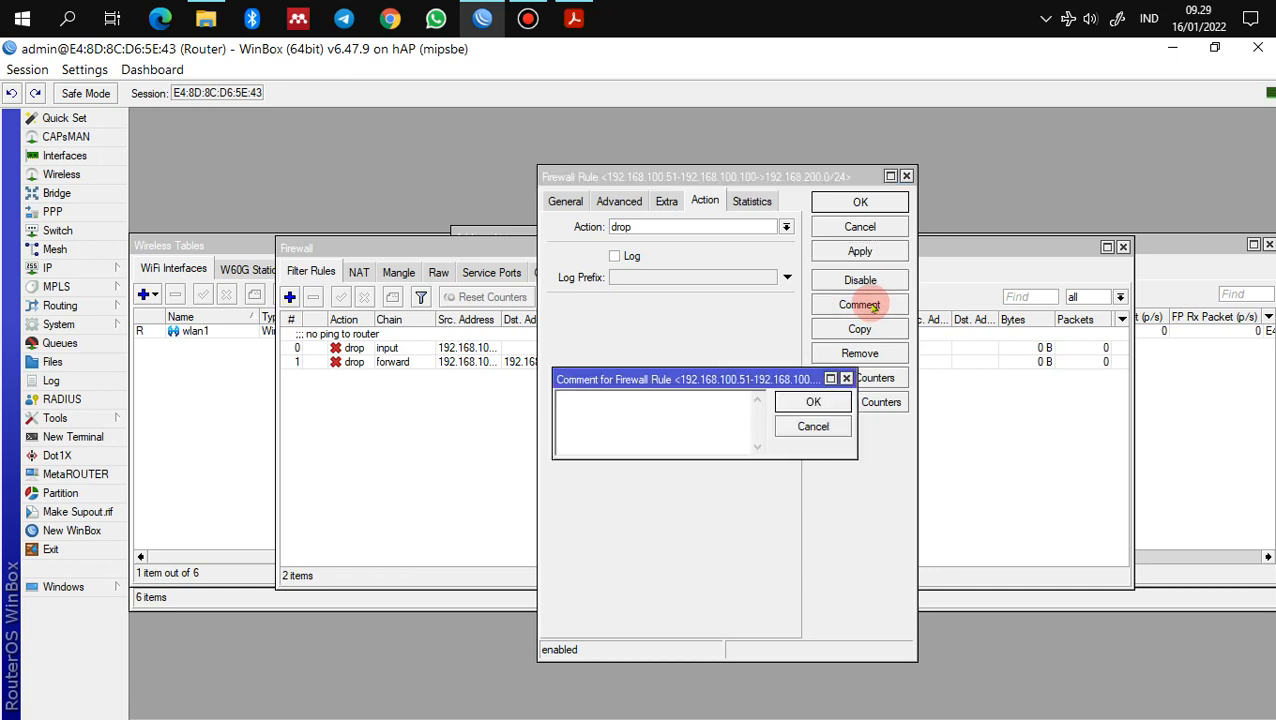
text(no ping)
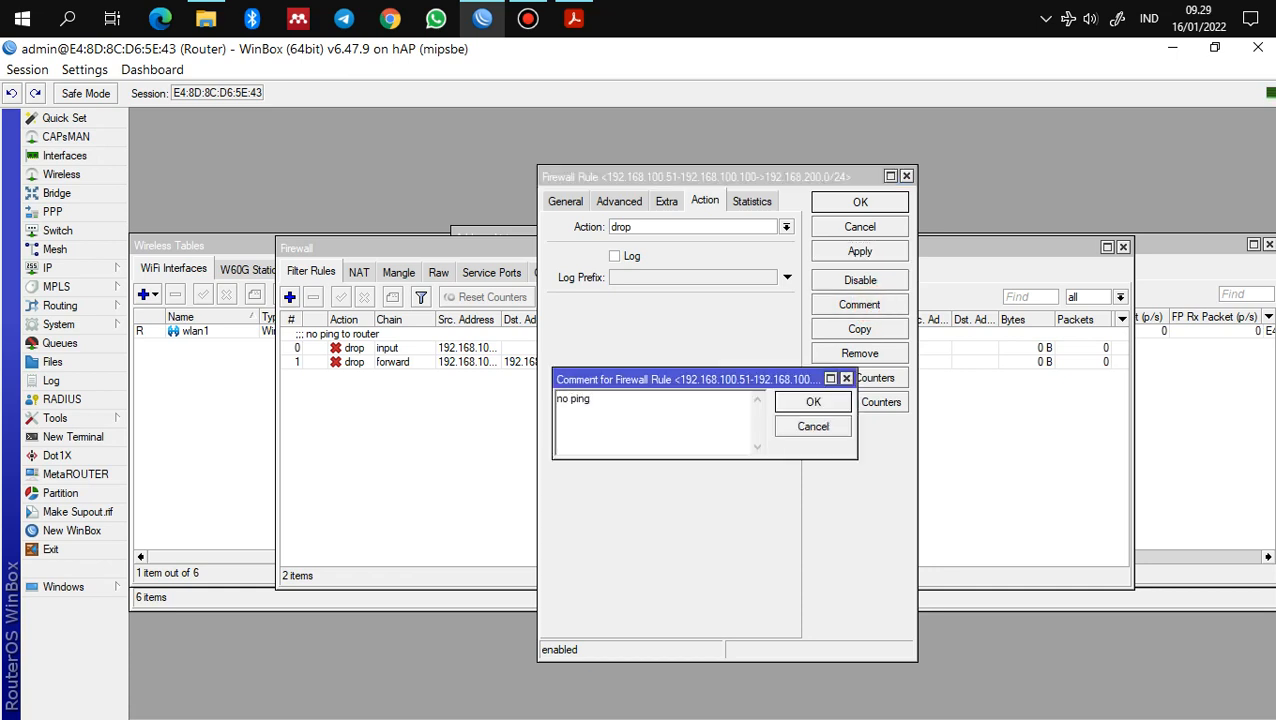
text( client wireless)
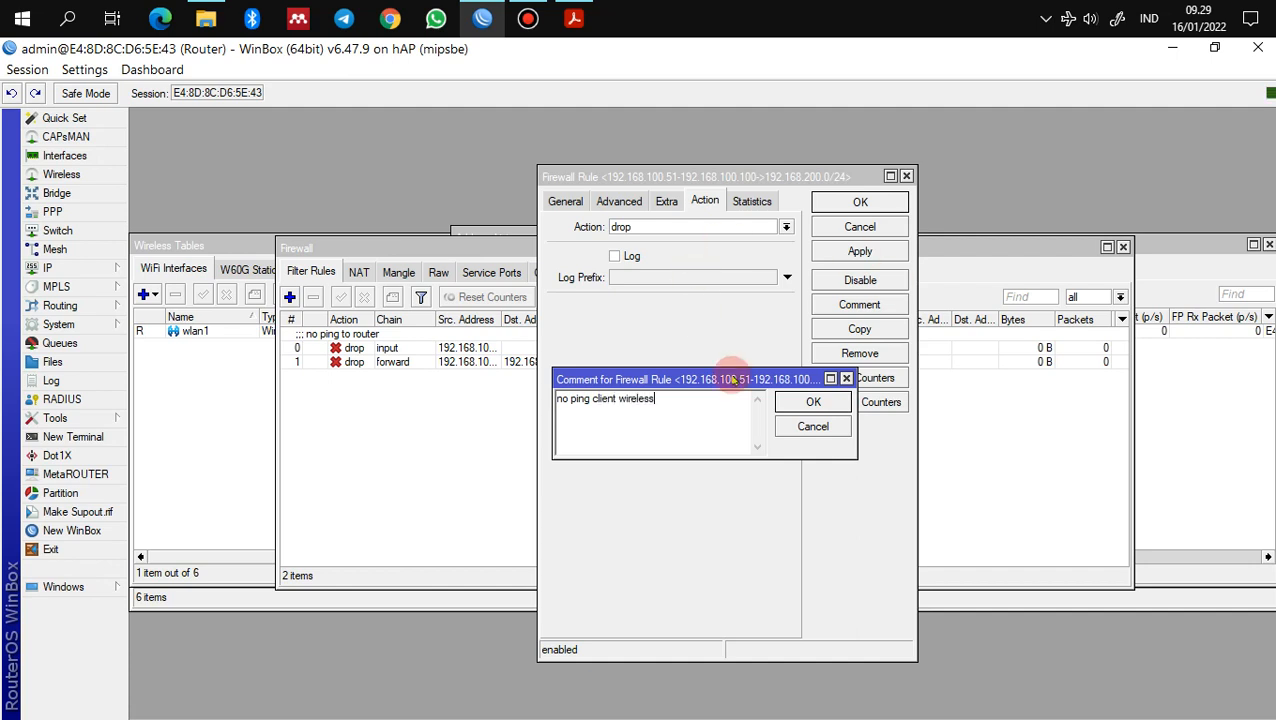
click(807, 401)
click(848, 204)
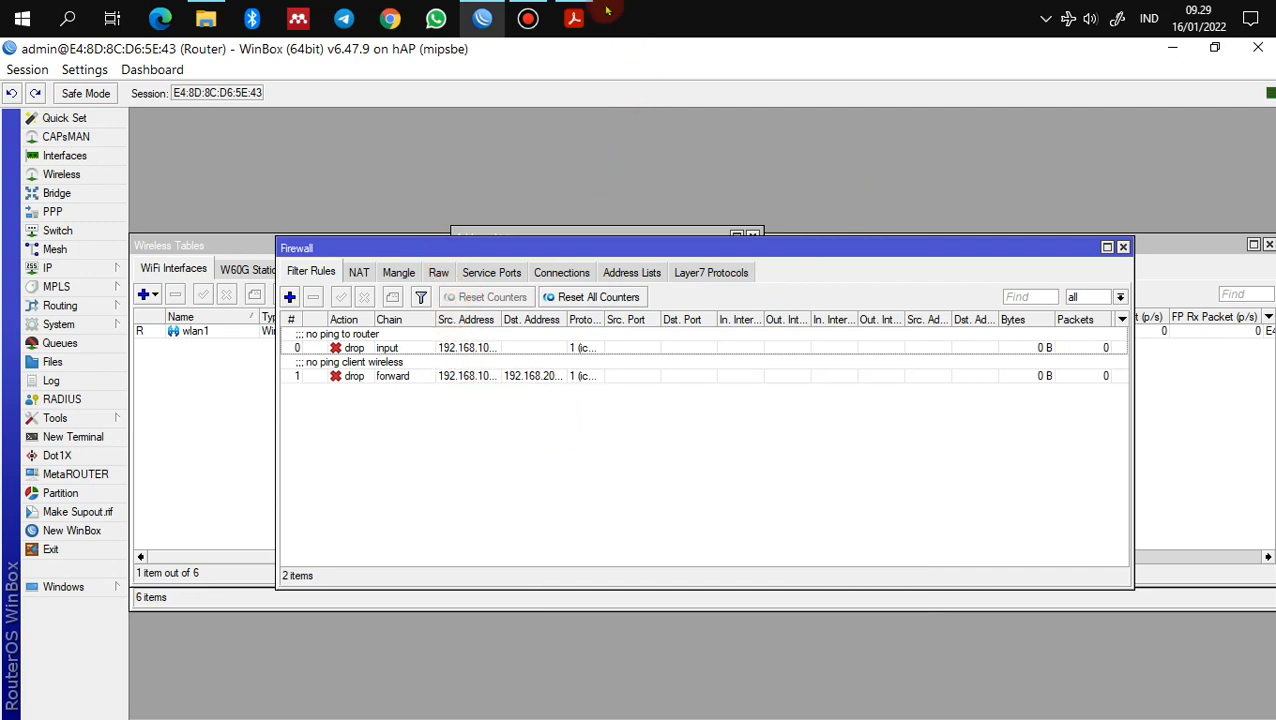
click(573, 18)
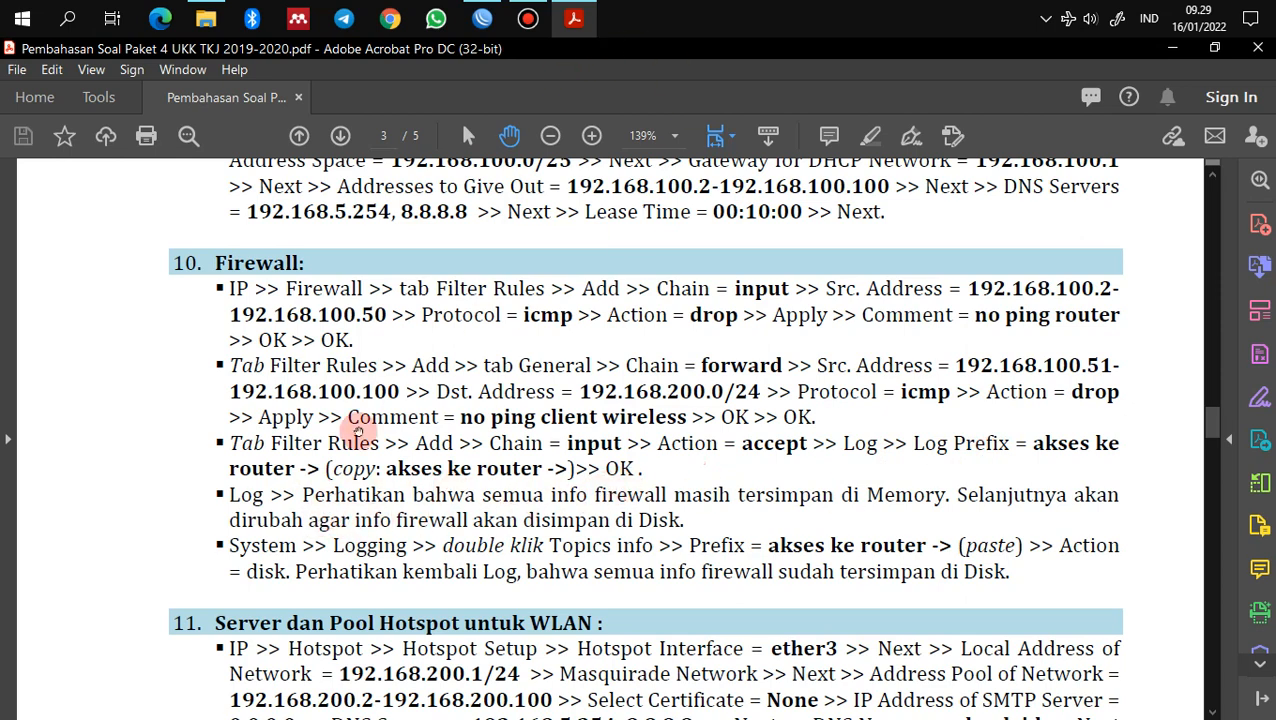
click(482, 18)
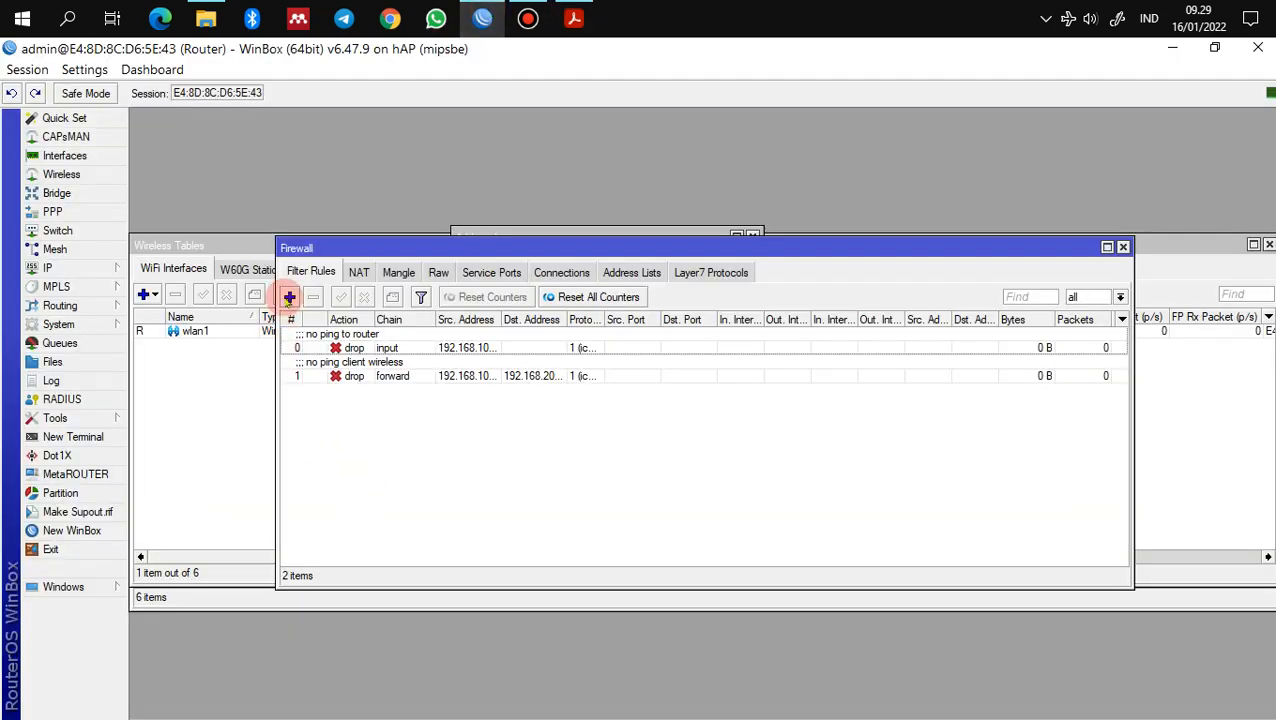
Step: Add an input-chain accept rule with logging on and log prefix 'akses ke router'
click(289, 297)
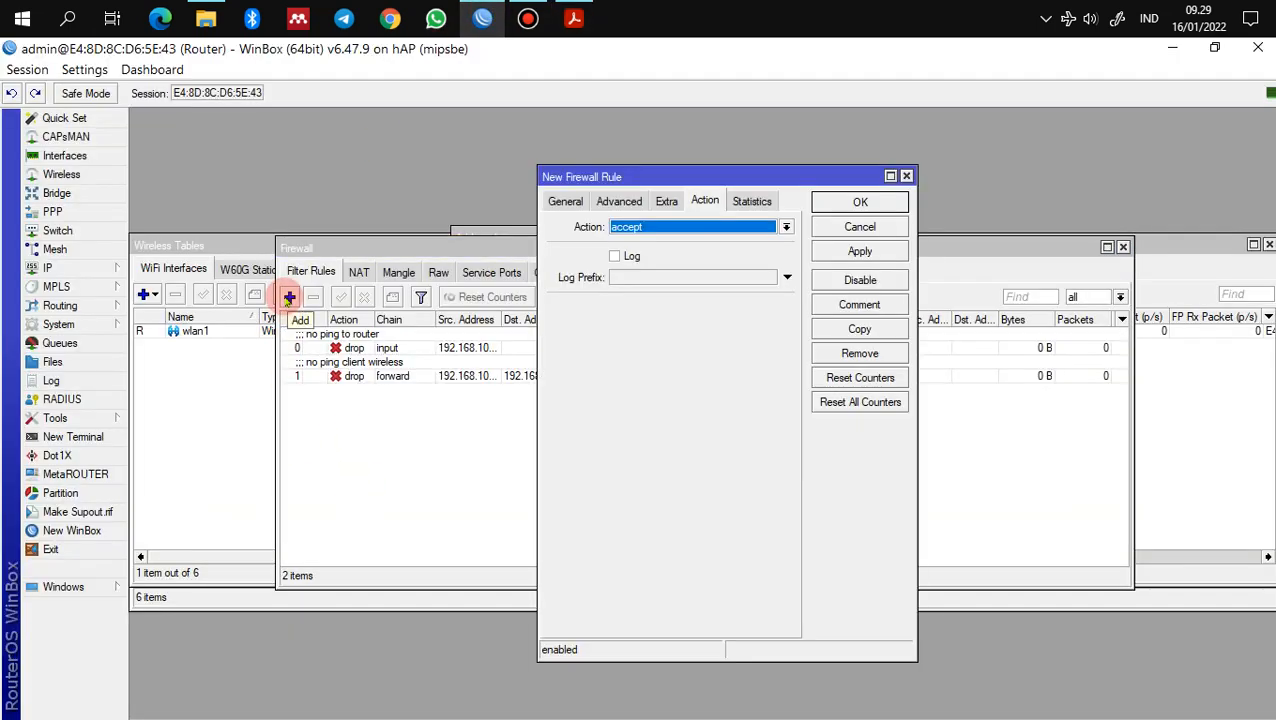
click(563, 201)
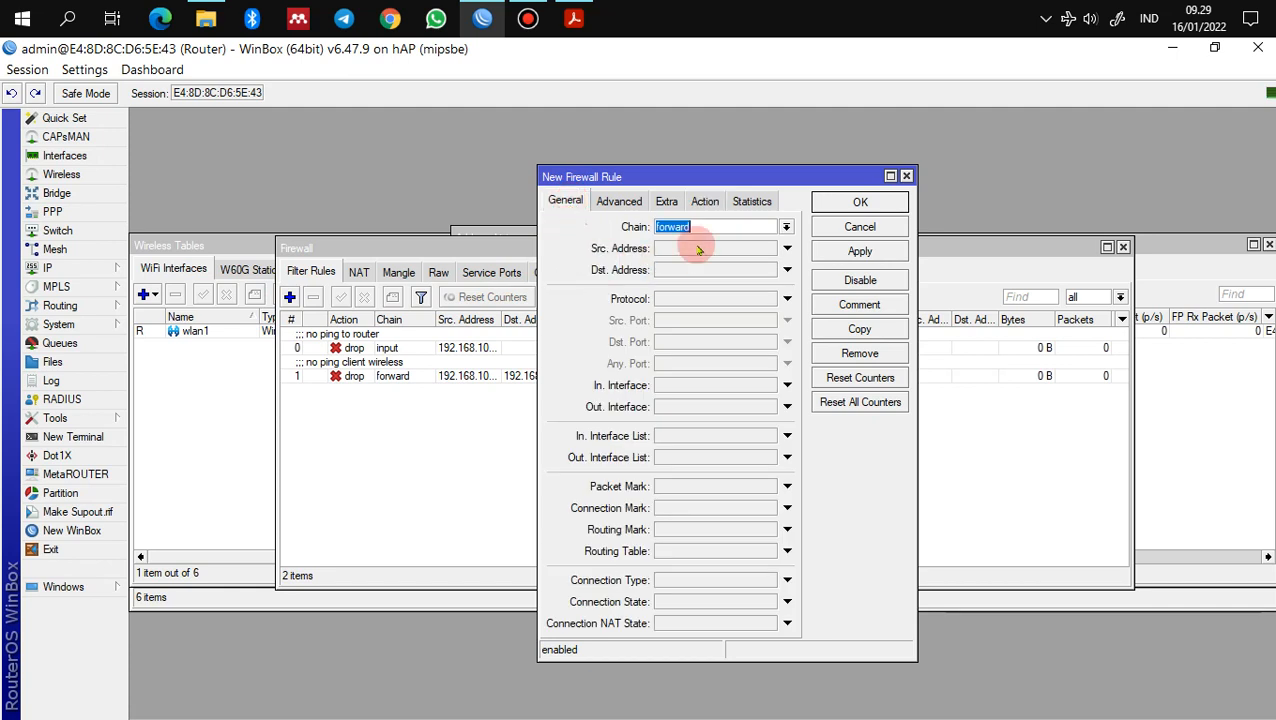
click(787, 227)
click(763, 254)
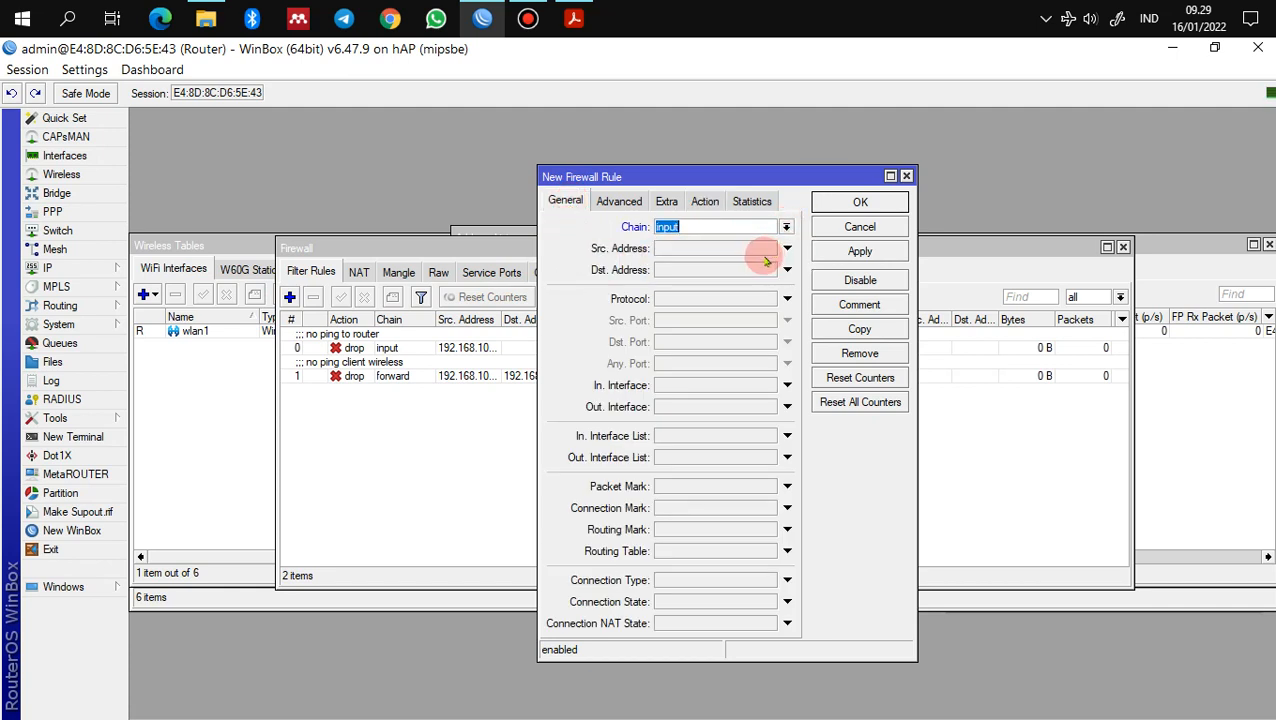
click(705, 201)
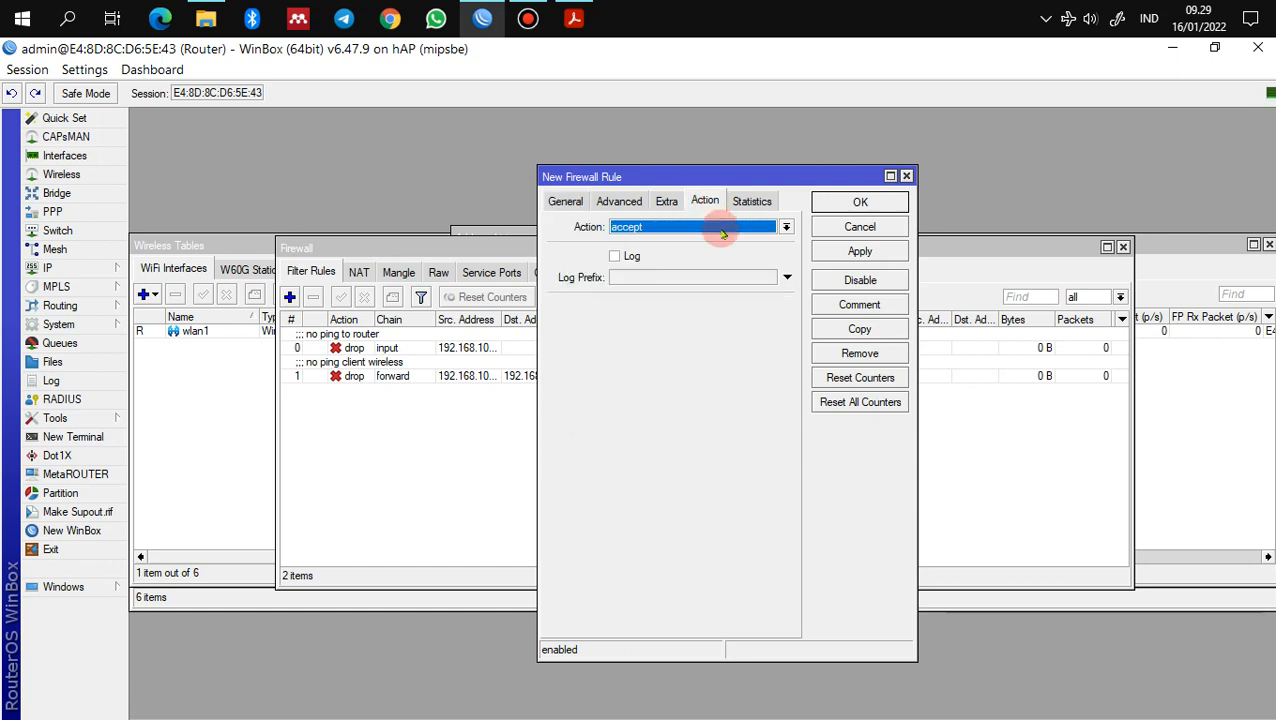
click(616, 258)
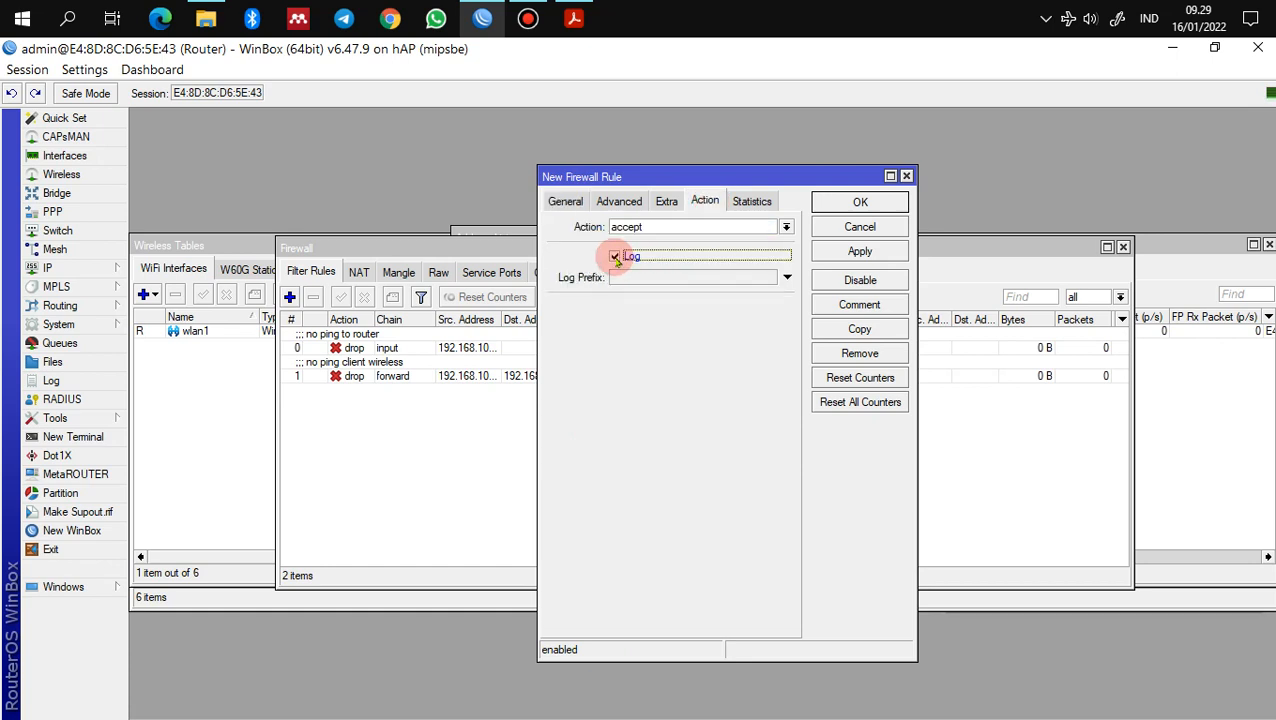
click(628, 279)
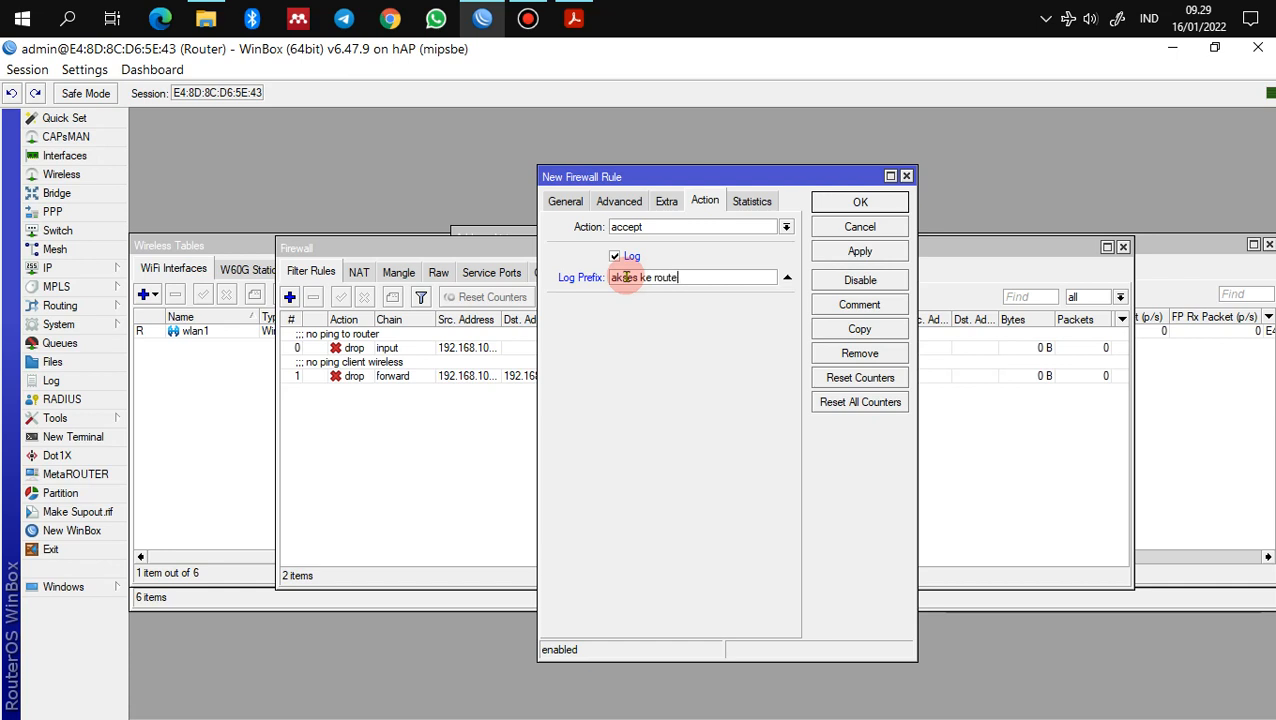
text(akses ke router)
key(shift+Left)
key(shift+Left)
key(shift+Left)
key(shift+Left)
key(shift+Left)
key(shift+Left)
key(shift+Left)
key(shift+Left)
key(shift+Left)
key(shift+Left)
key(shift+Left)
key(shift+Left)
key(shift+Left)
key(shift+Left)
key(shift+Left)
key(ctrl+c)
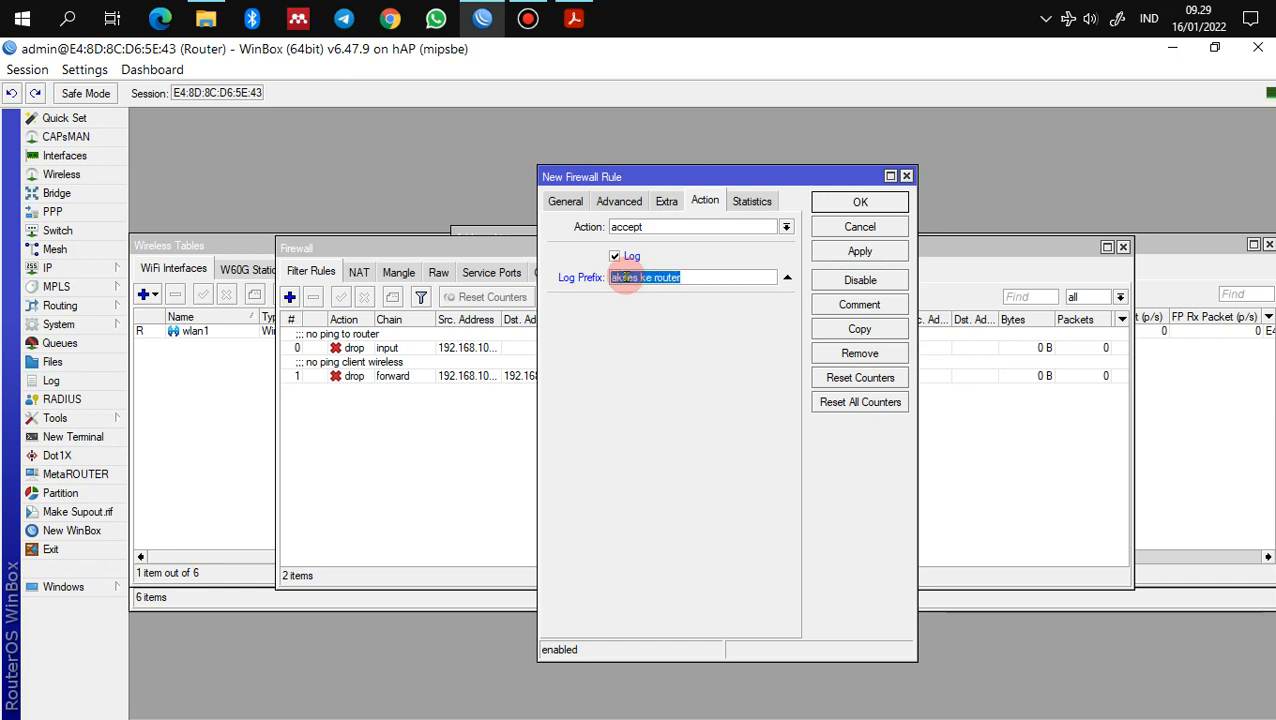
click(712, 277)
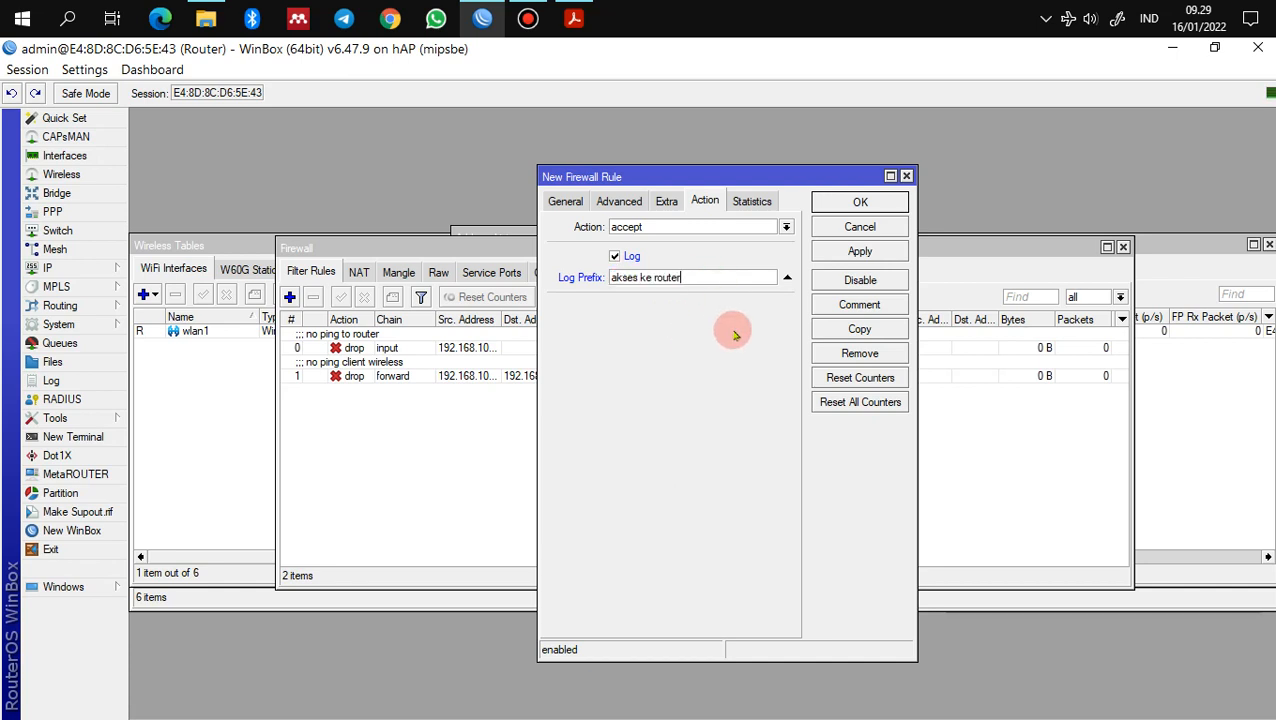
click(860, 203)
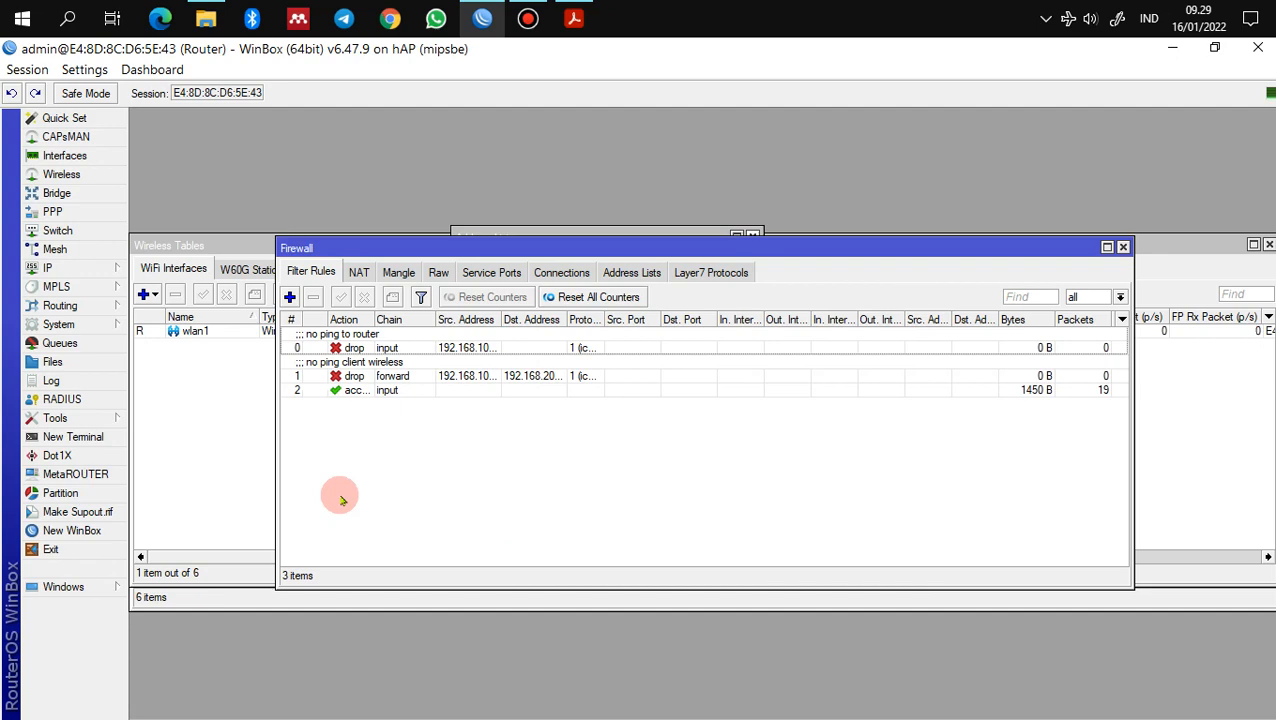
Step: Open the Log and send info entries prefixed 'akses ke router' to disk
click(48, 381)
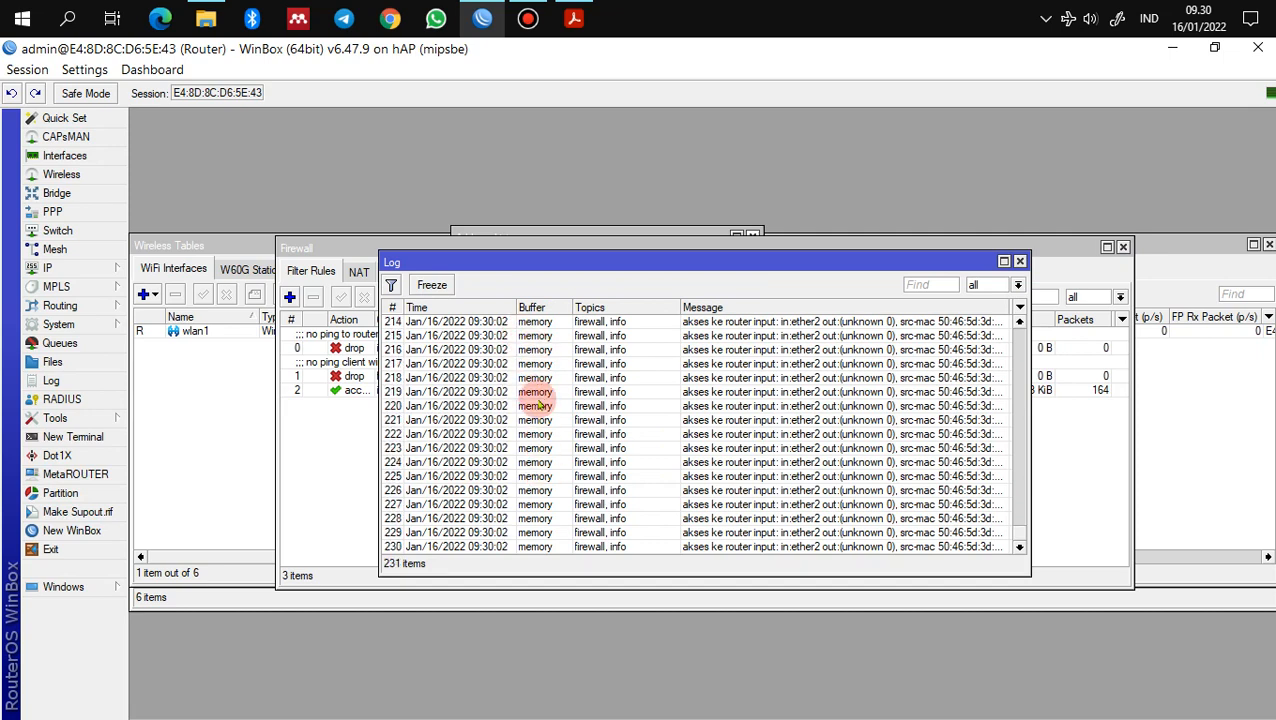
click(97, 330)
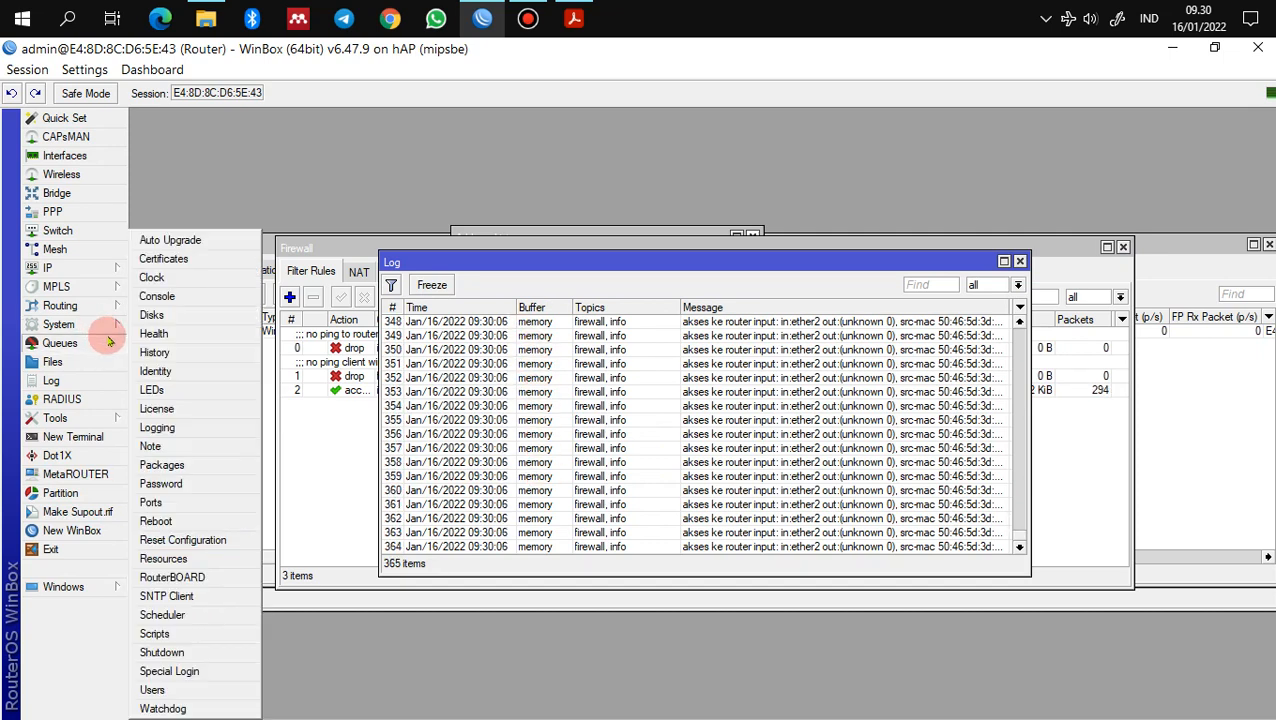
click(166, 428)
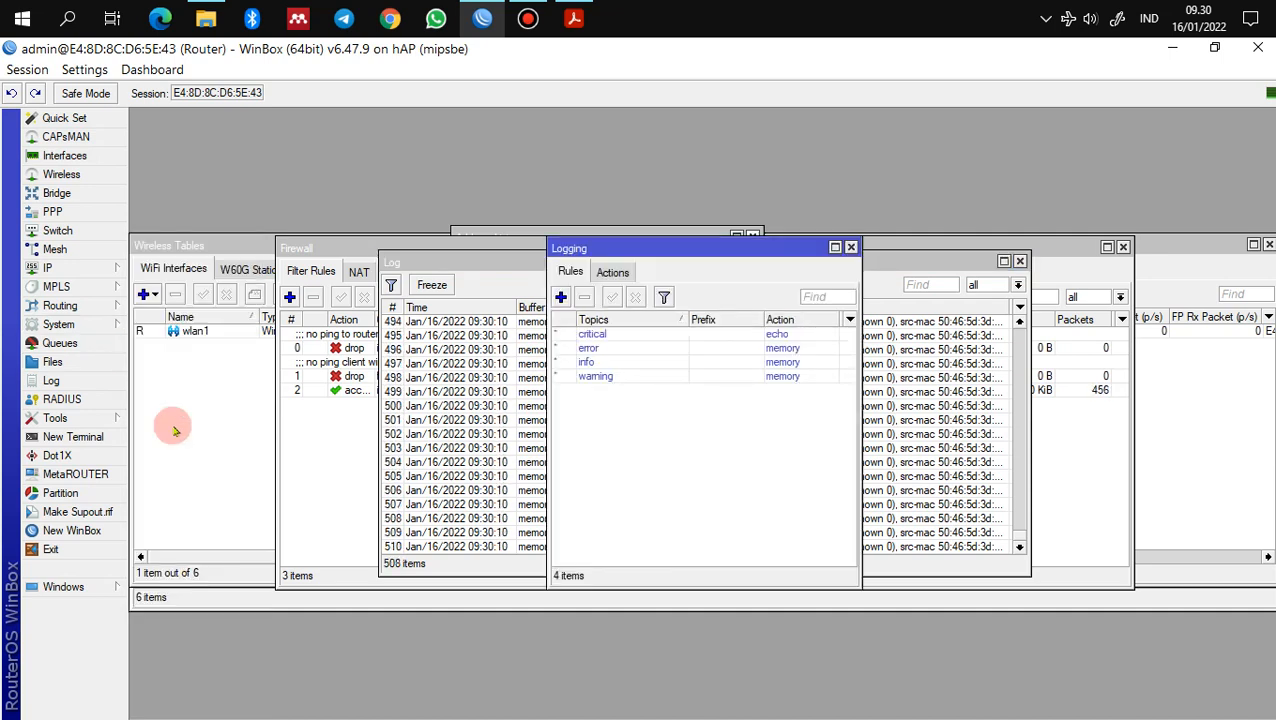
double_click(588, 364)
click(637, 371)
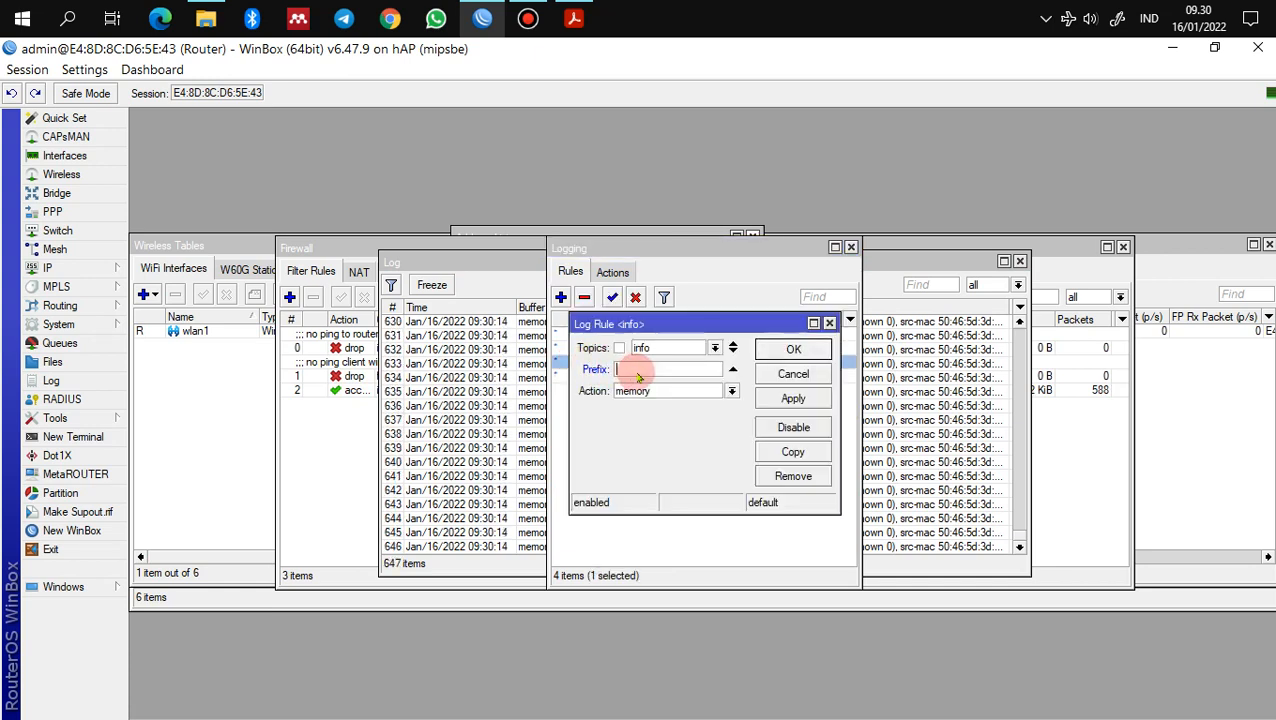
key(ctrl+v)
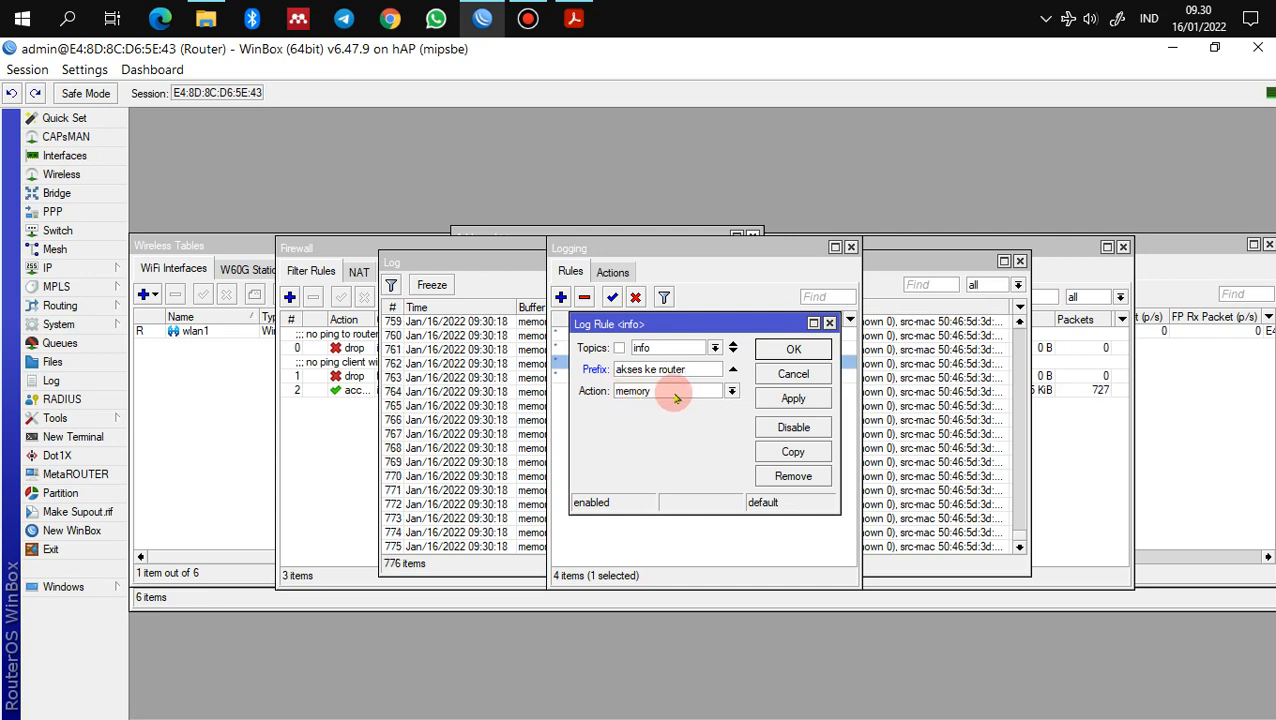
click(676, 398)
click(677, 410)
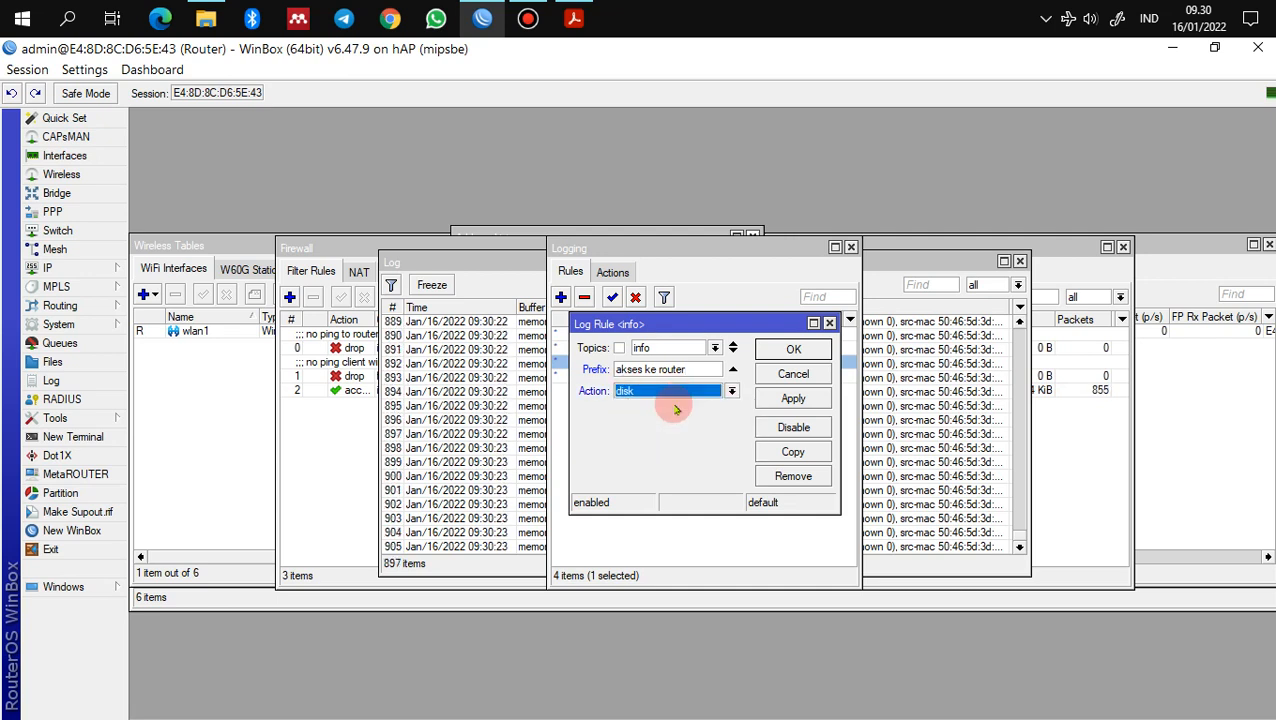
click(793, 349)
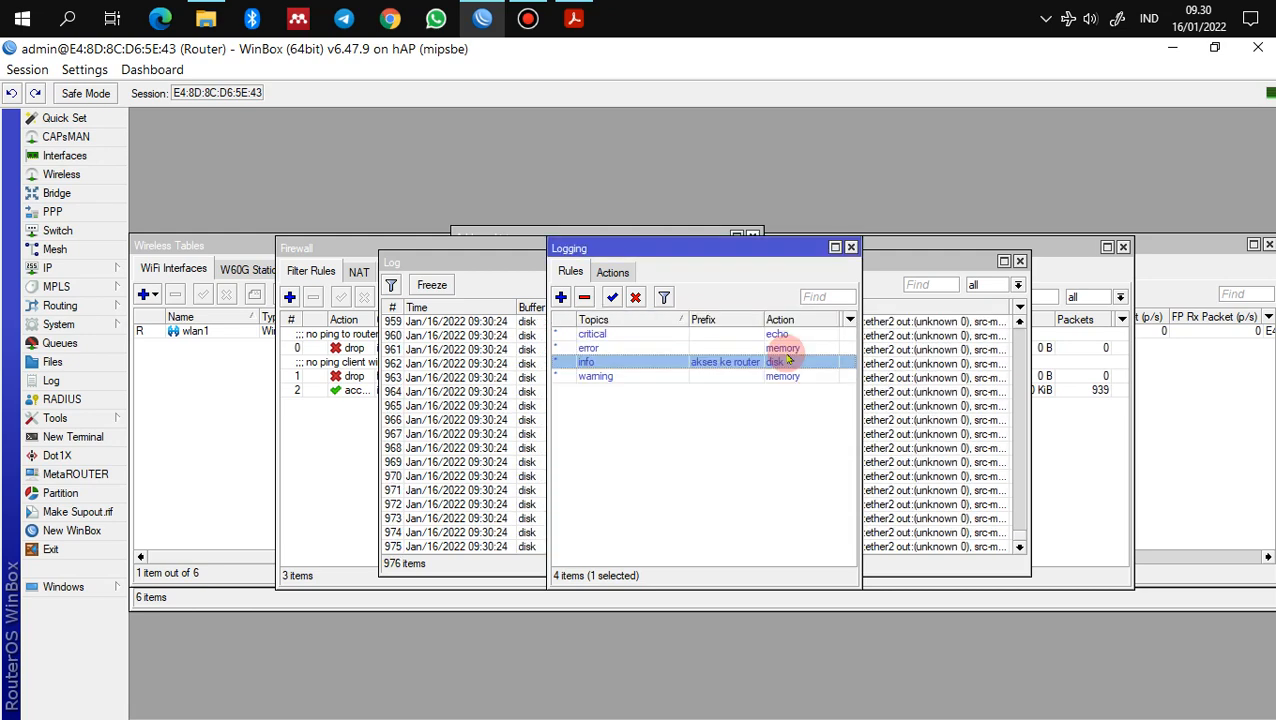
click(851, 247)
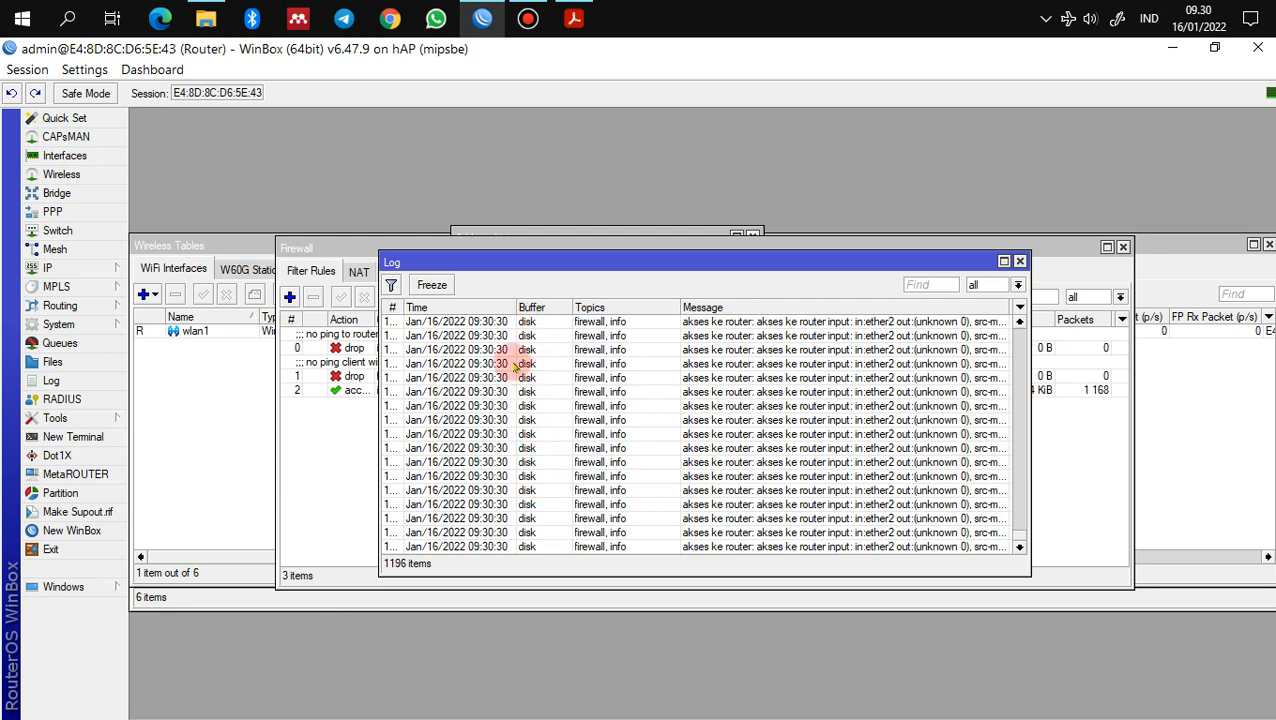
Step: Read the next instructions in the PDF and return to WinBox
click(574, 18)
scroll(392, 555, down, 5)
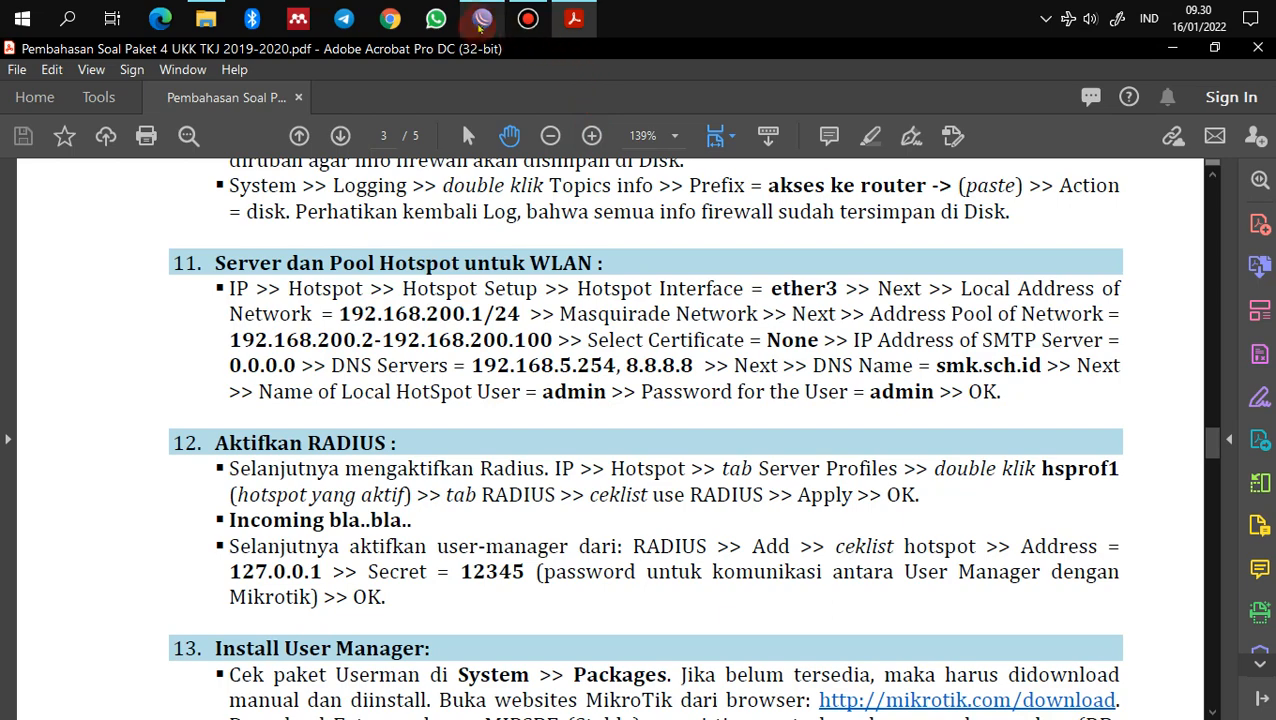
click(484, 20)
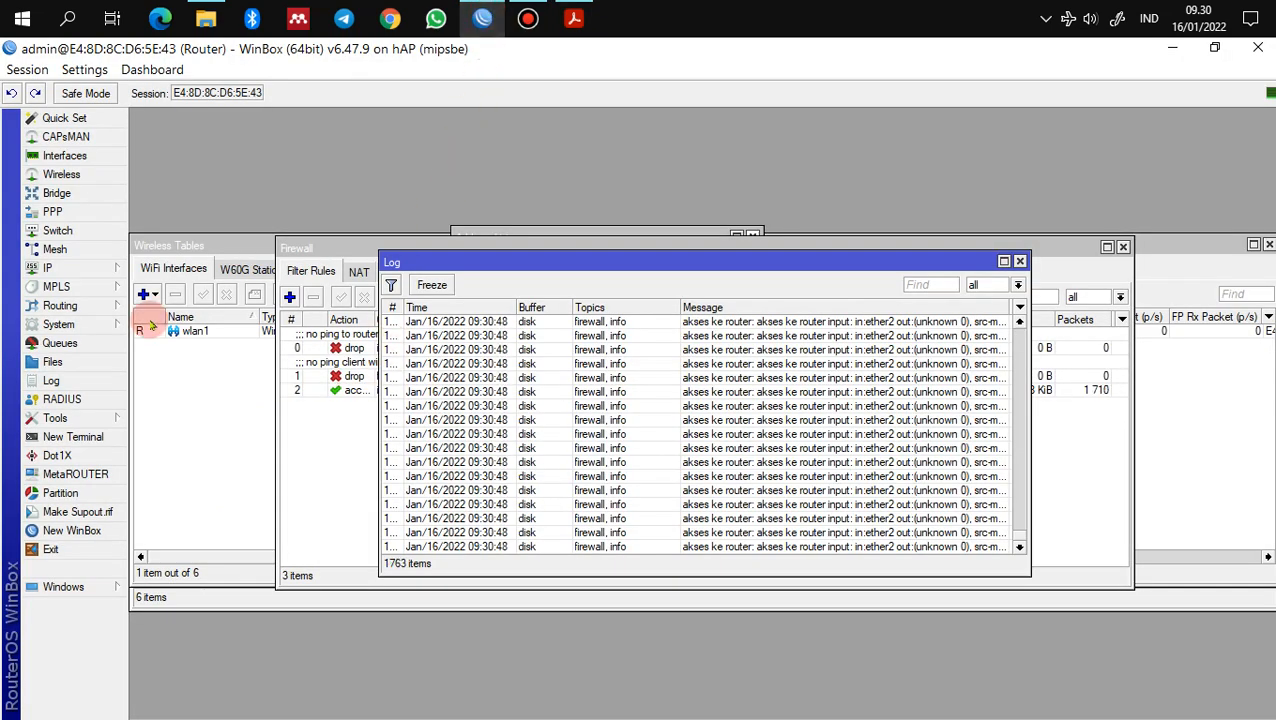
Step: Start Hotspot Setup on ether3, keeping local address 192.168.200.1/24
click(72, 268)
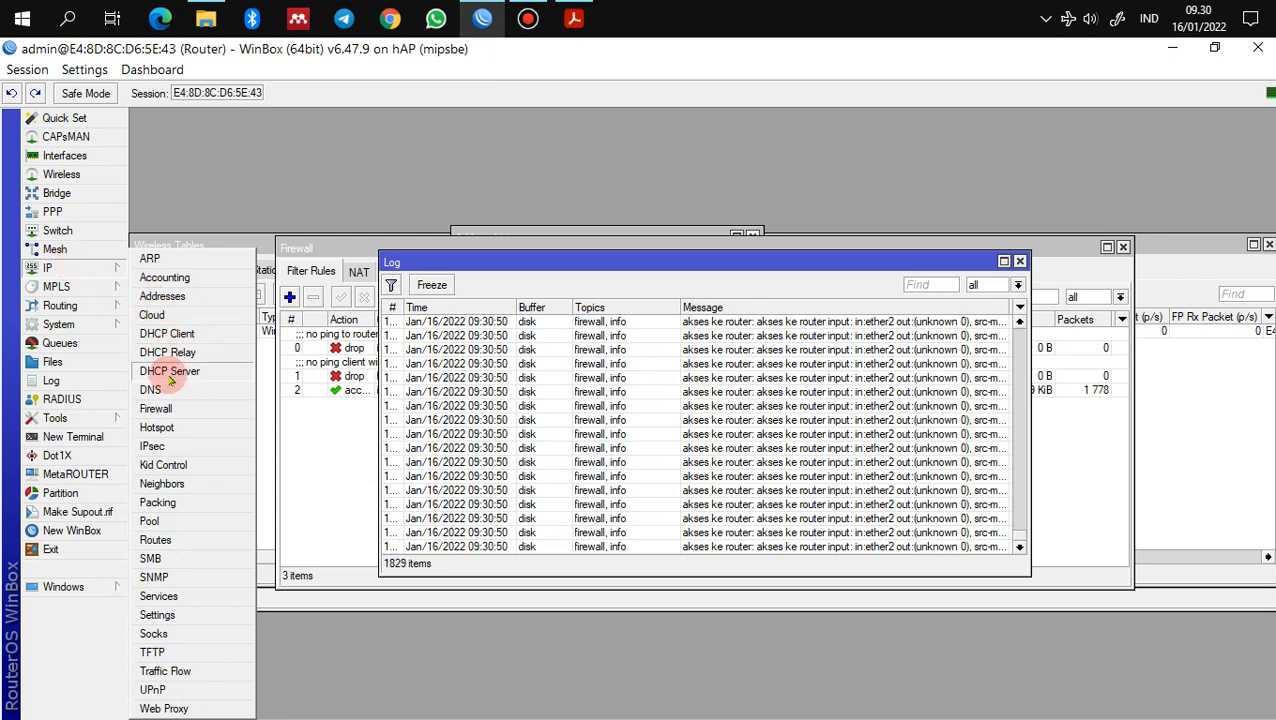
click(160, 428)
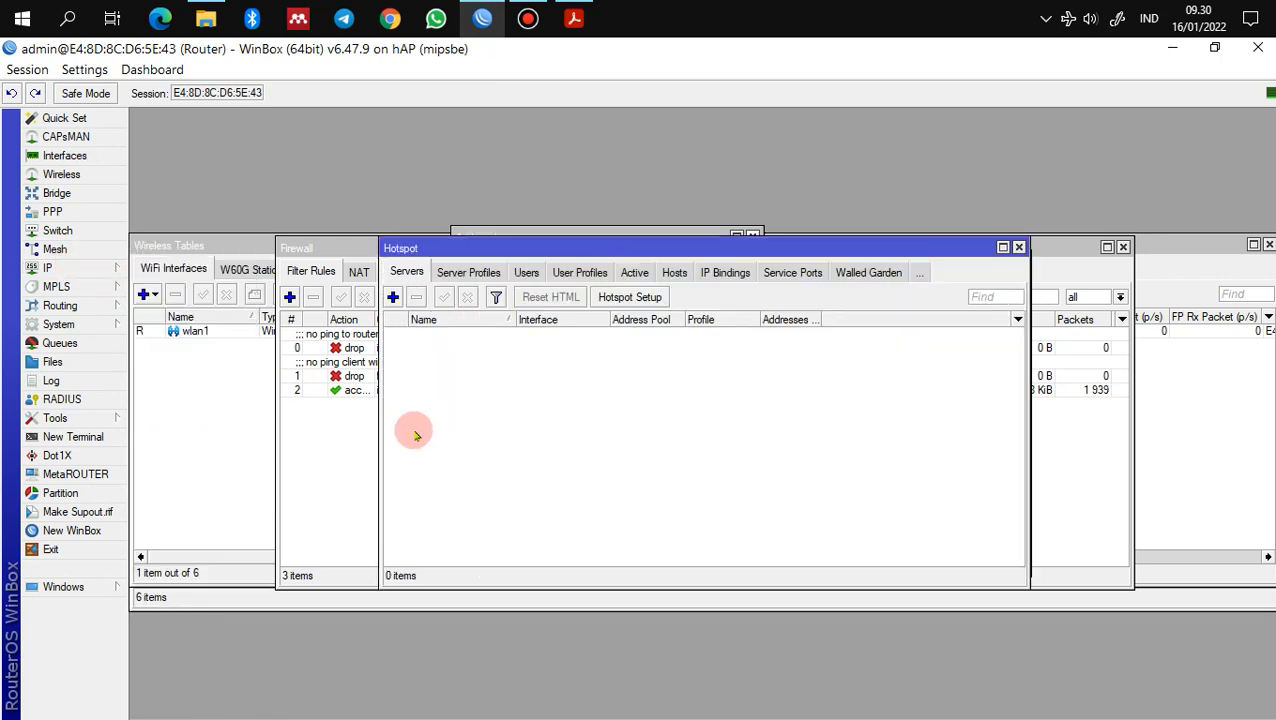
click(630, 297)
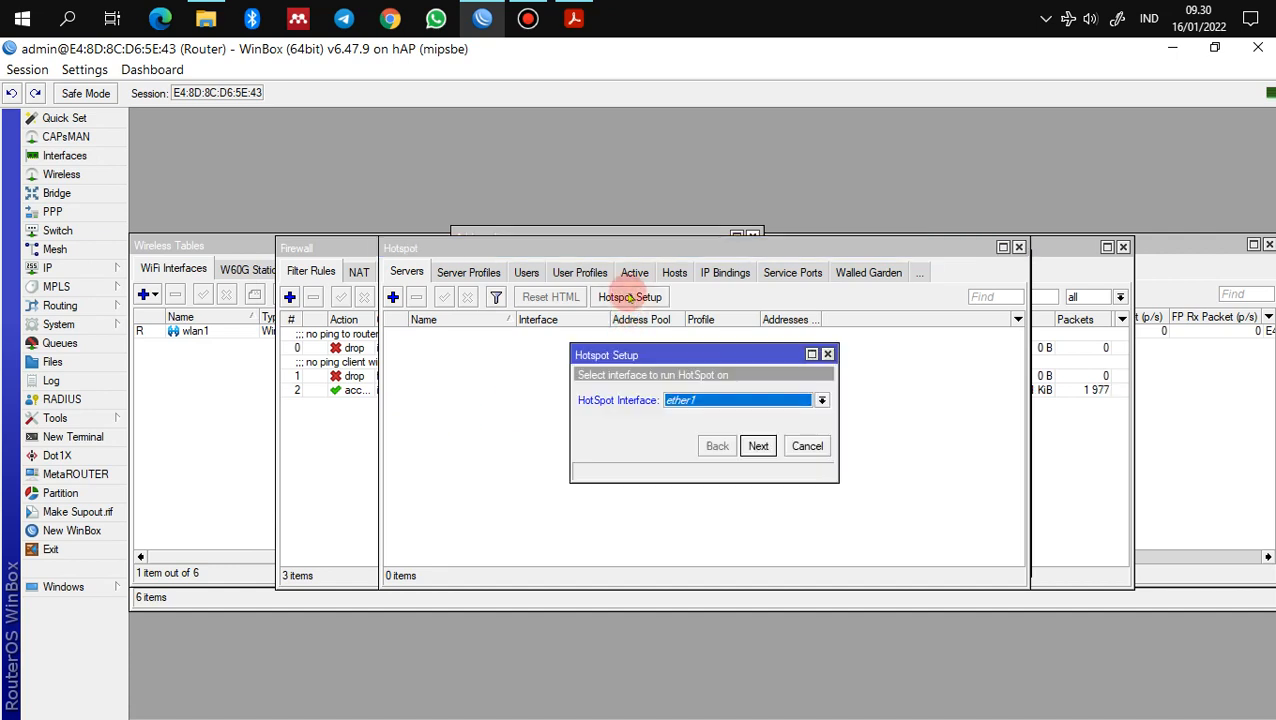
click(727, 411)
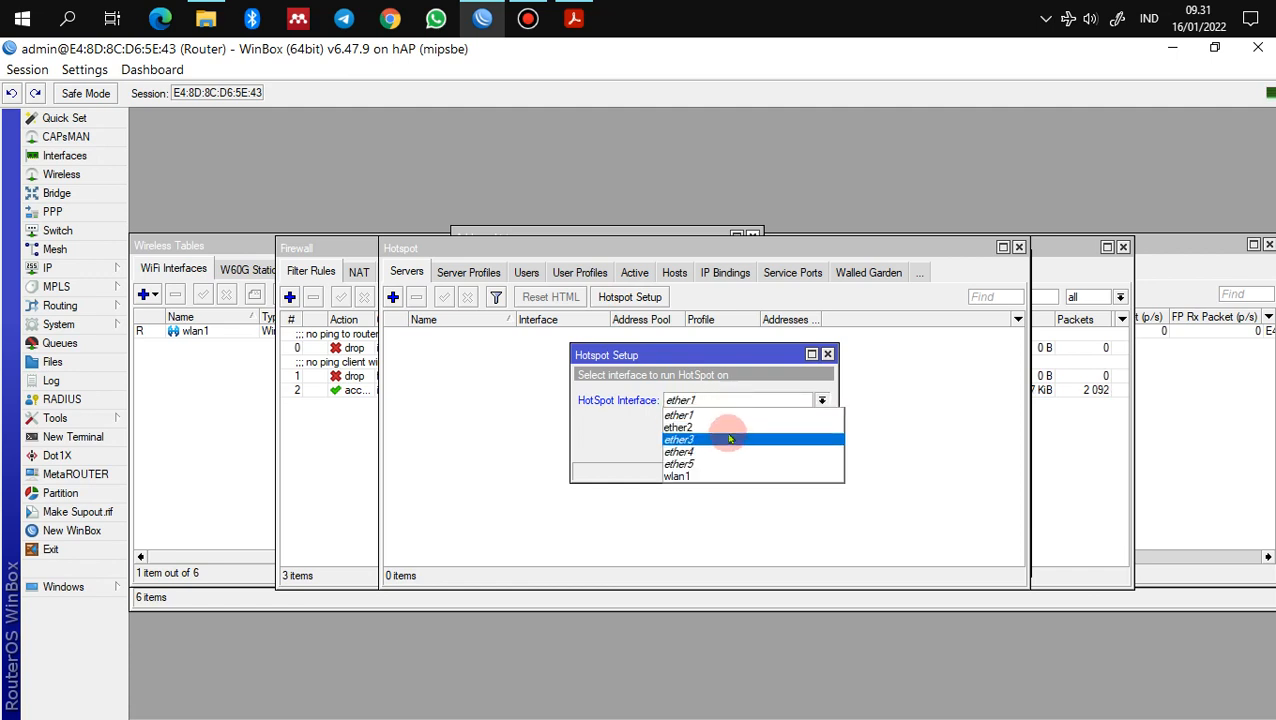
click(729, 437)
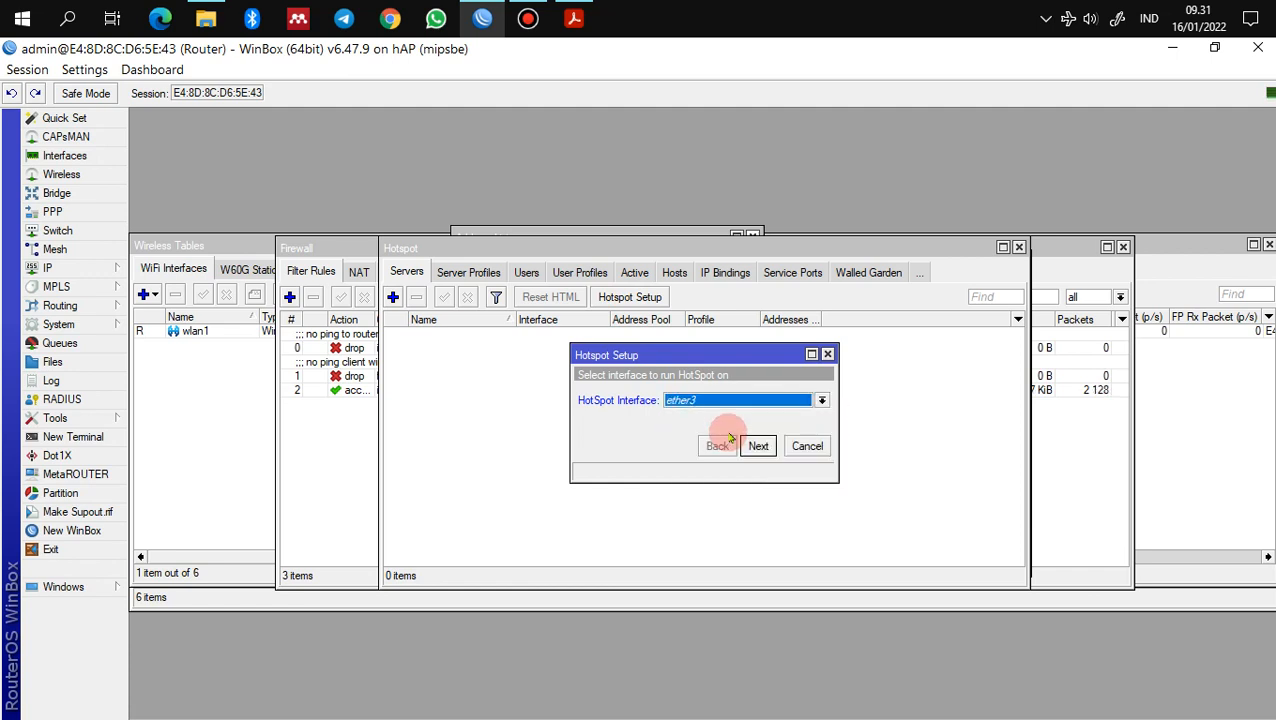
click(758, 446)
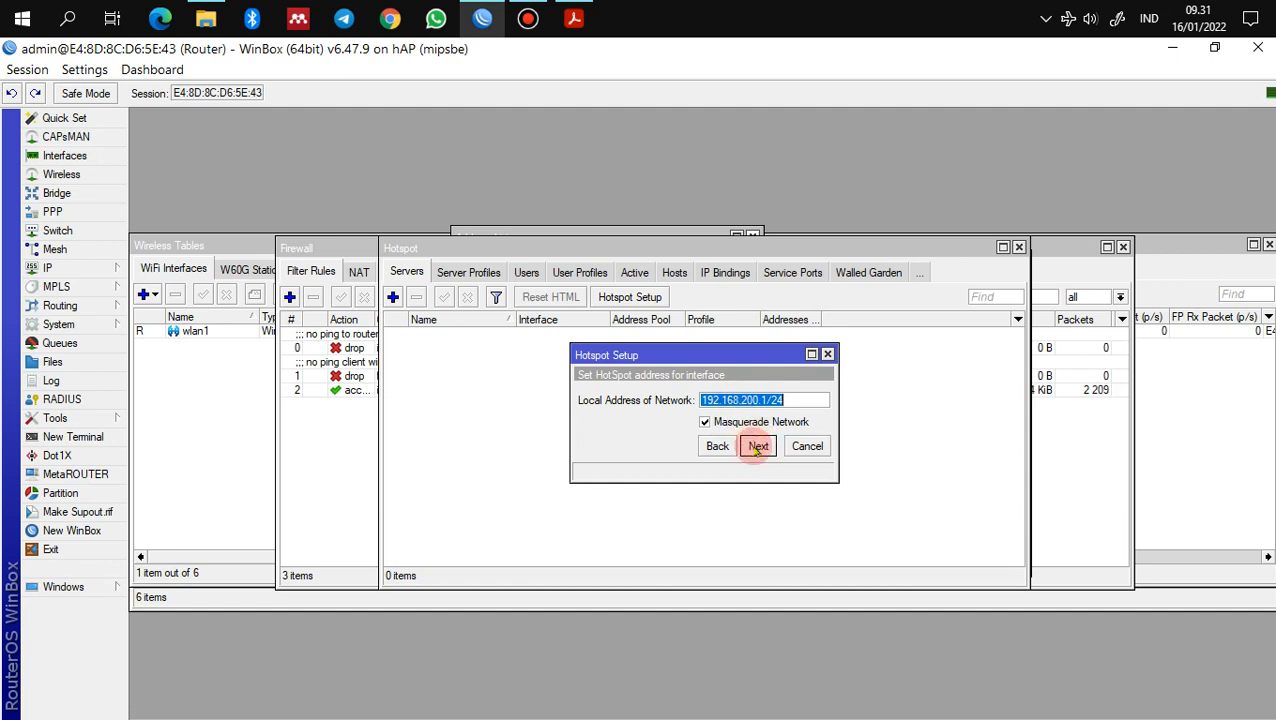
click(758, 446)
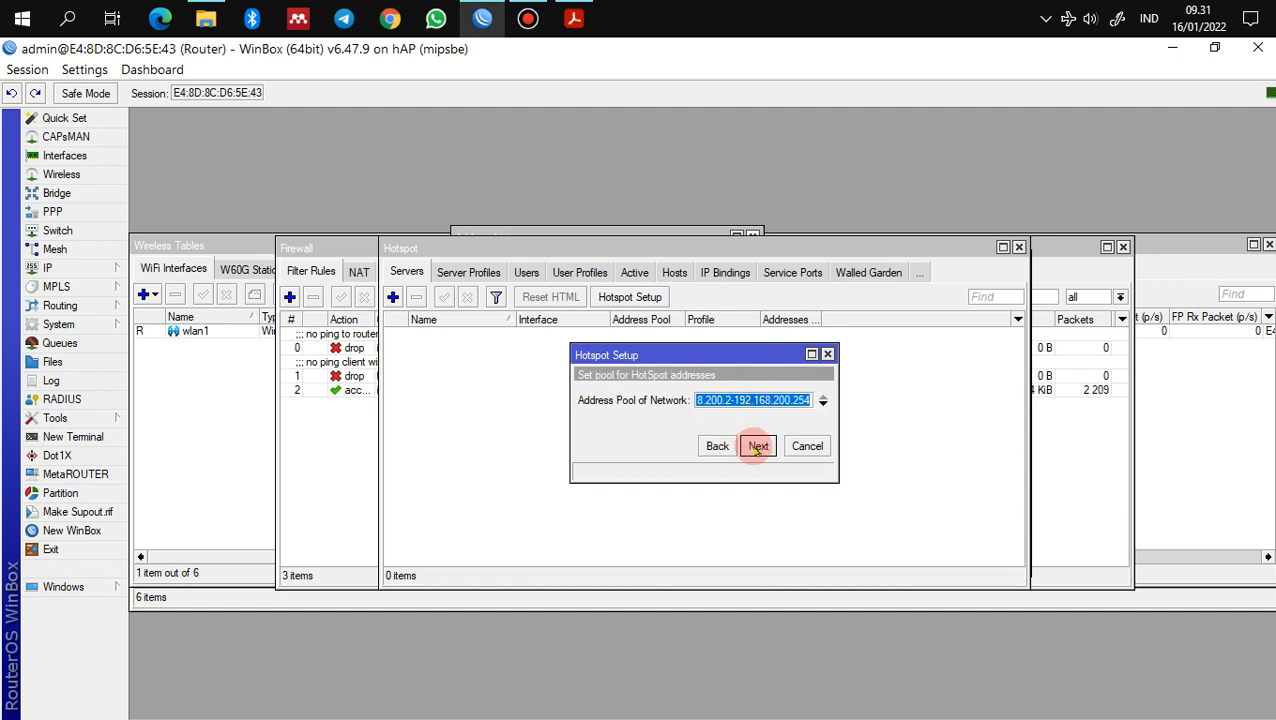
Step: Set pool 192.168.200.2-192.168.200.100, no certificate, SMTP 0.0.0.0, and DNS 192.168.43.1
click(724, 400)
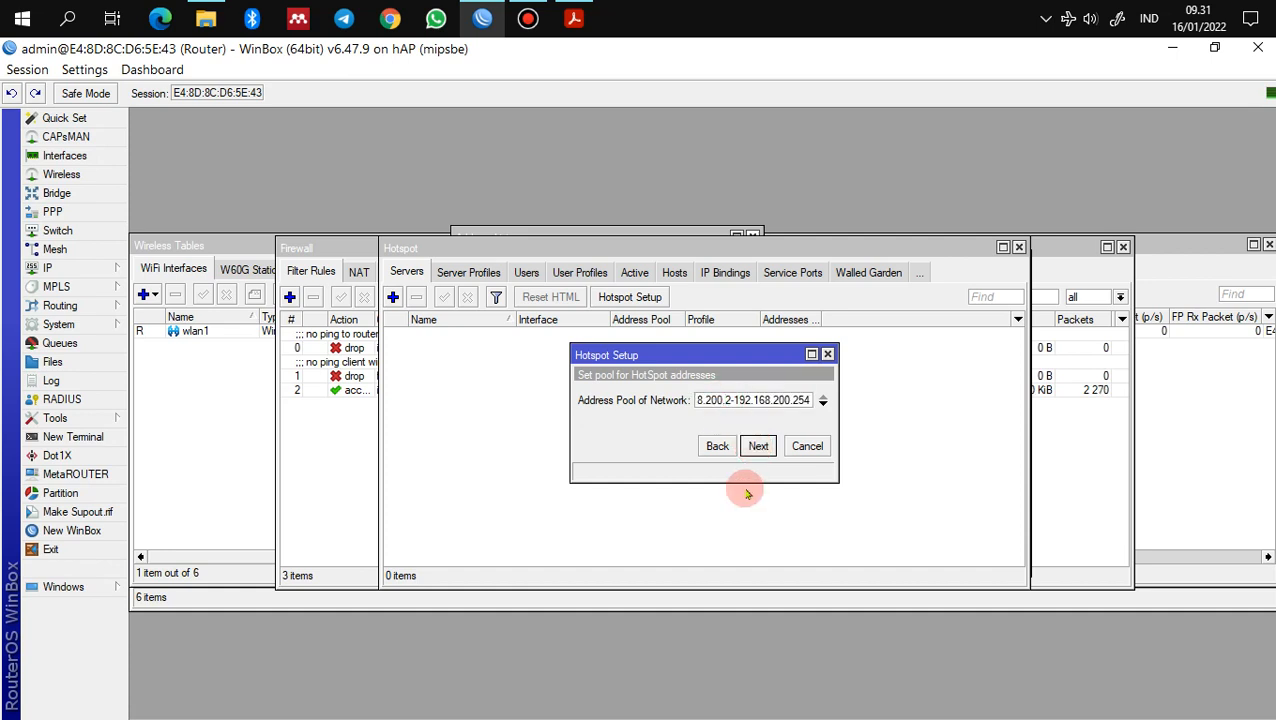
key(Home)
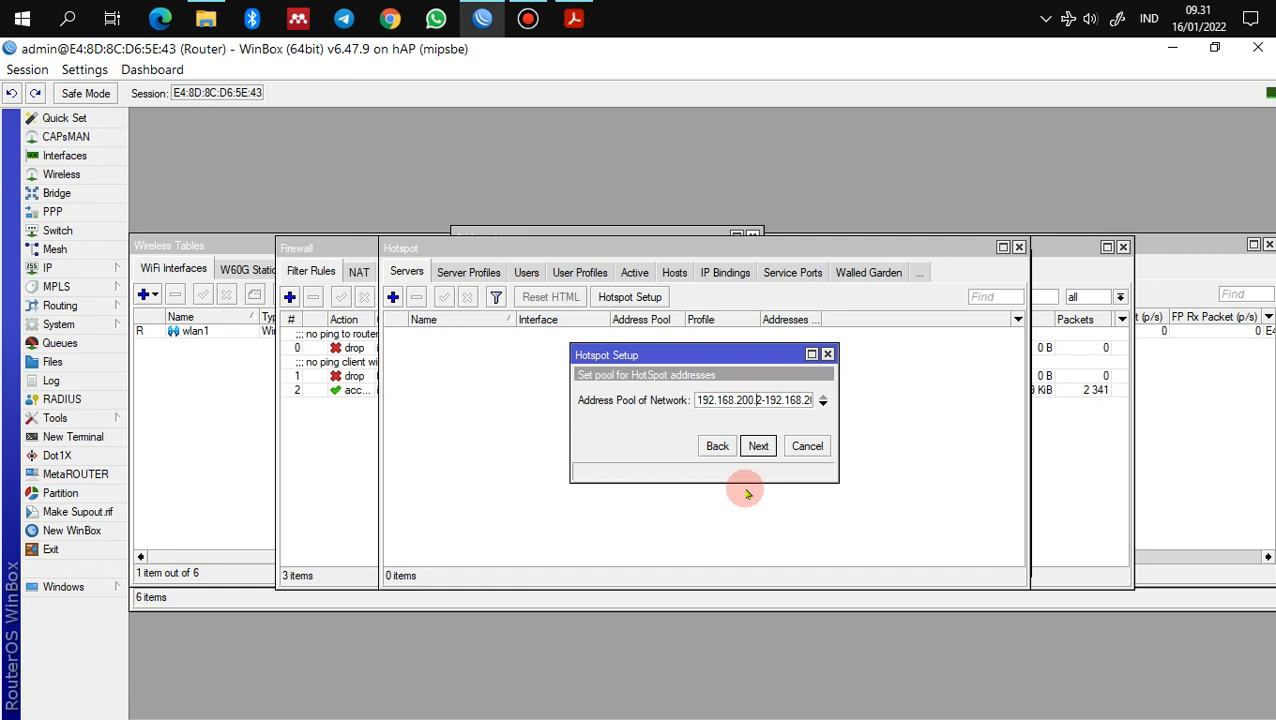
key(End)
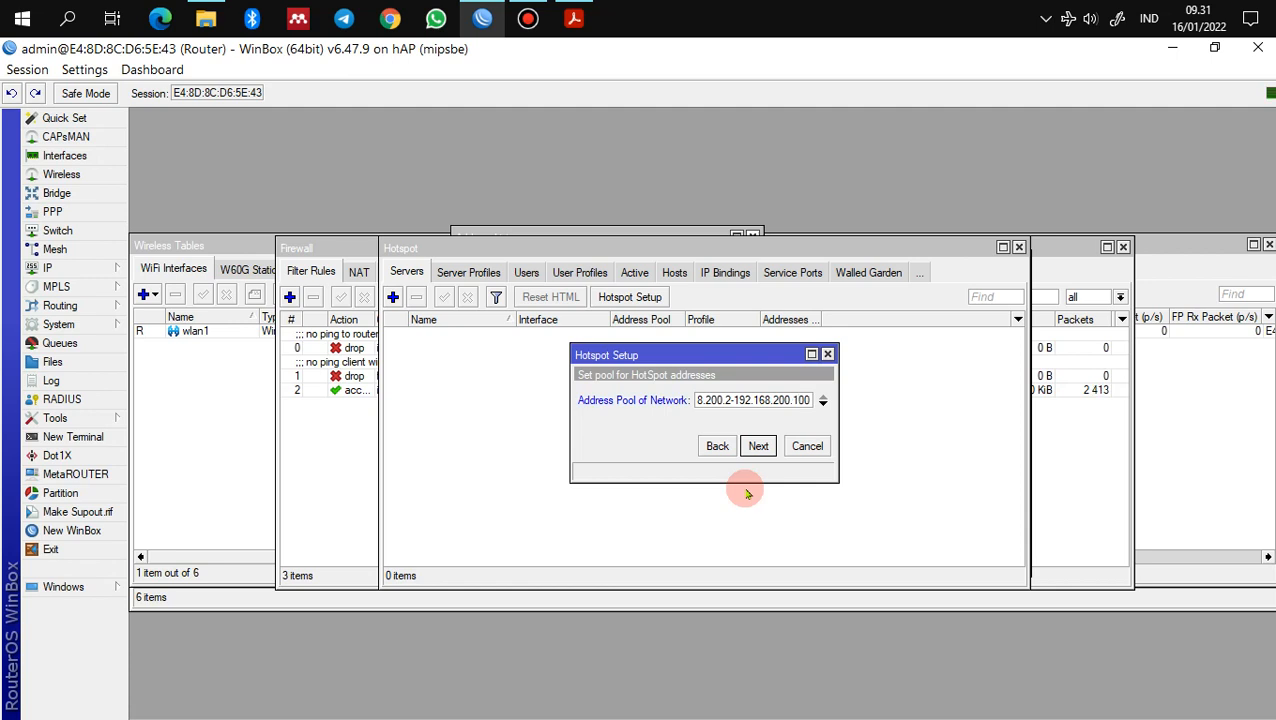
click(758, 446)
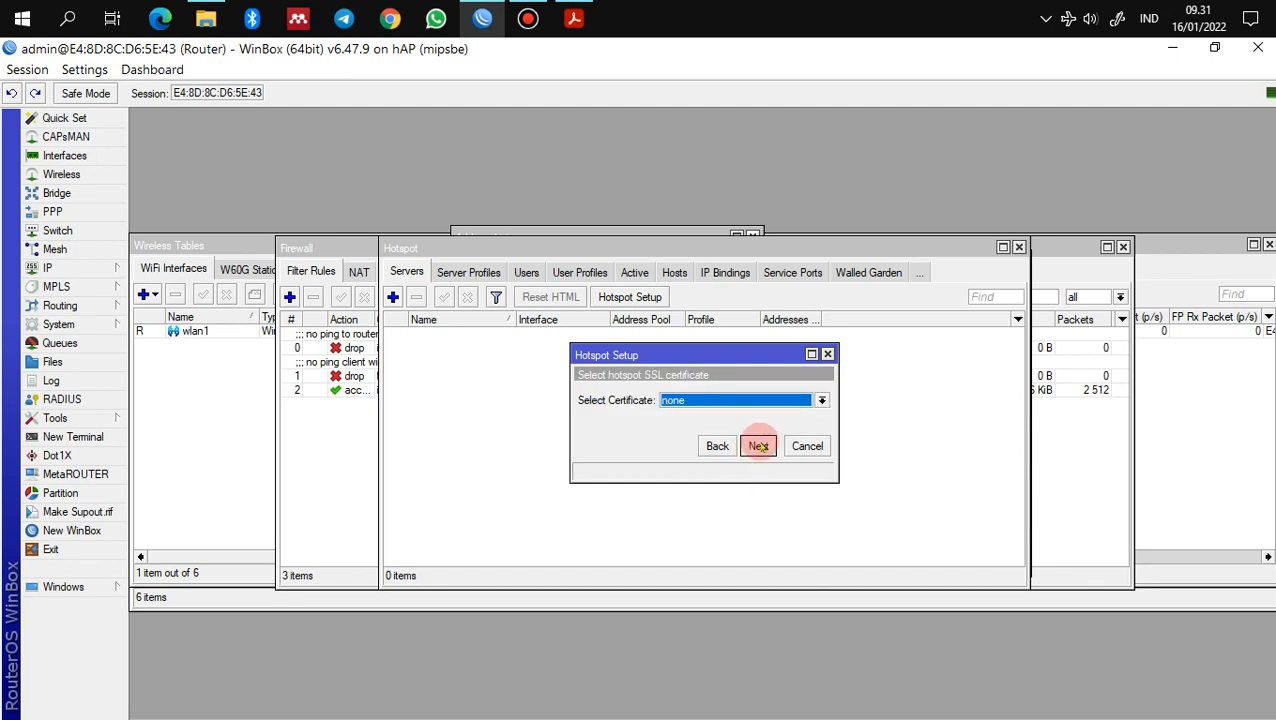
click(758, 446)
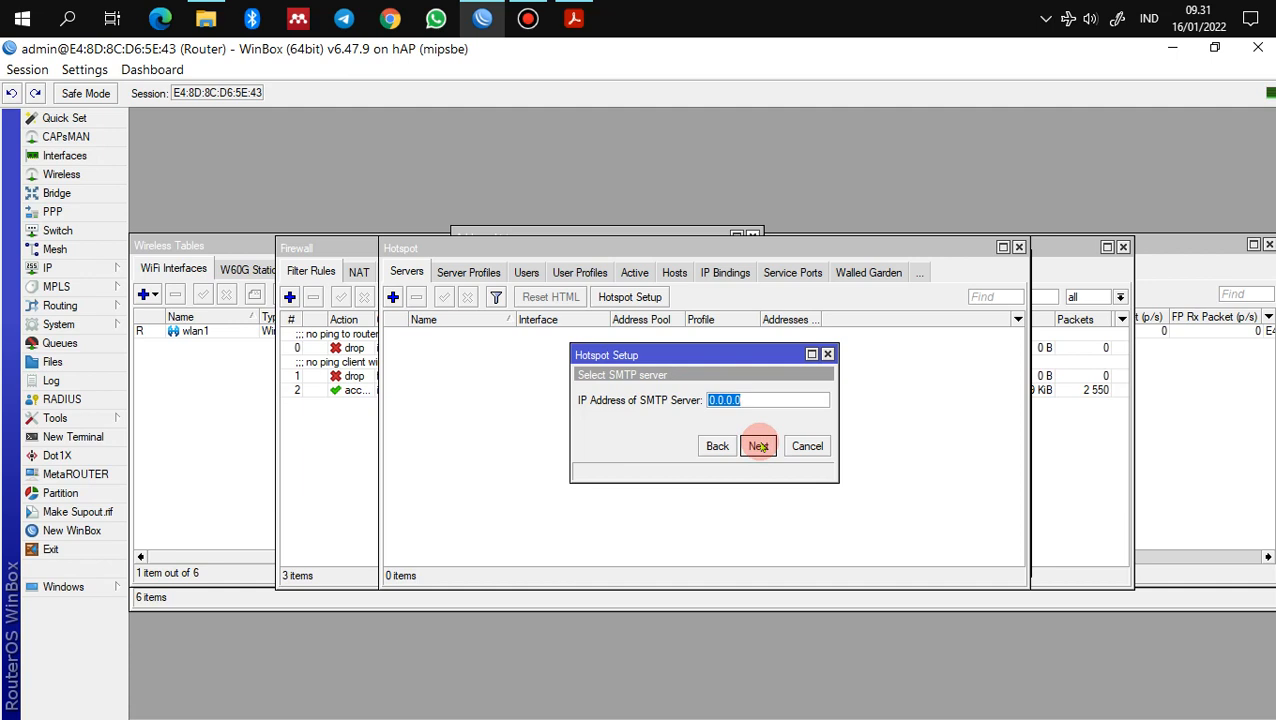
click(758, 446)
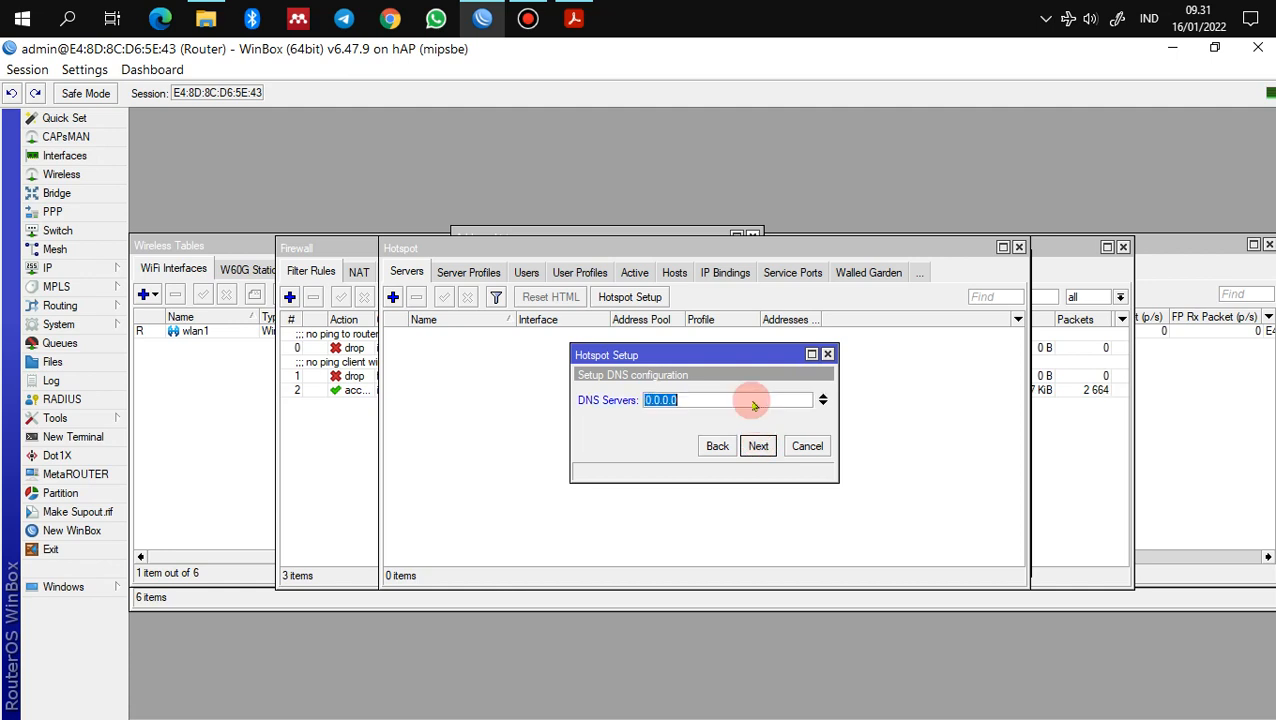
text(192.168.43.1)
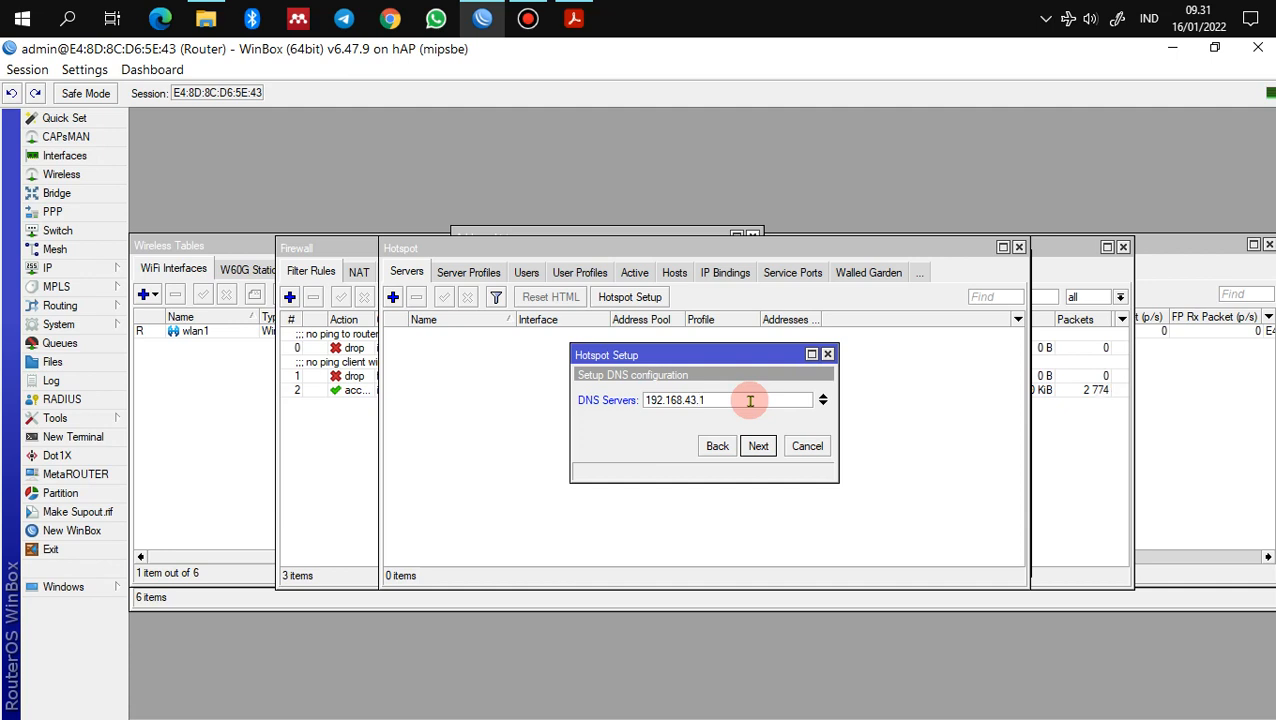
Step: Open the IP Routes list to check the 192.168.43.1 default gateway, then bring the Hotspot window forward
click(73, 272)
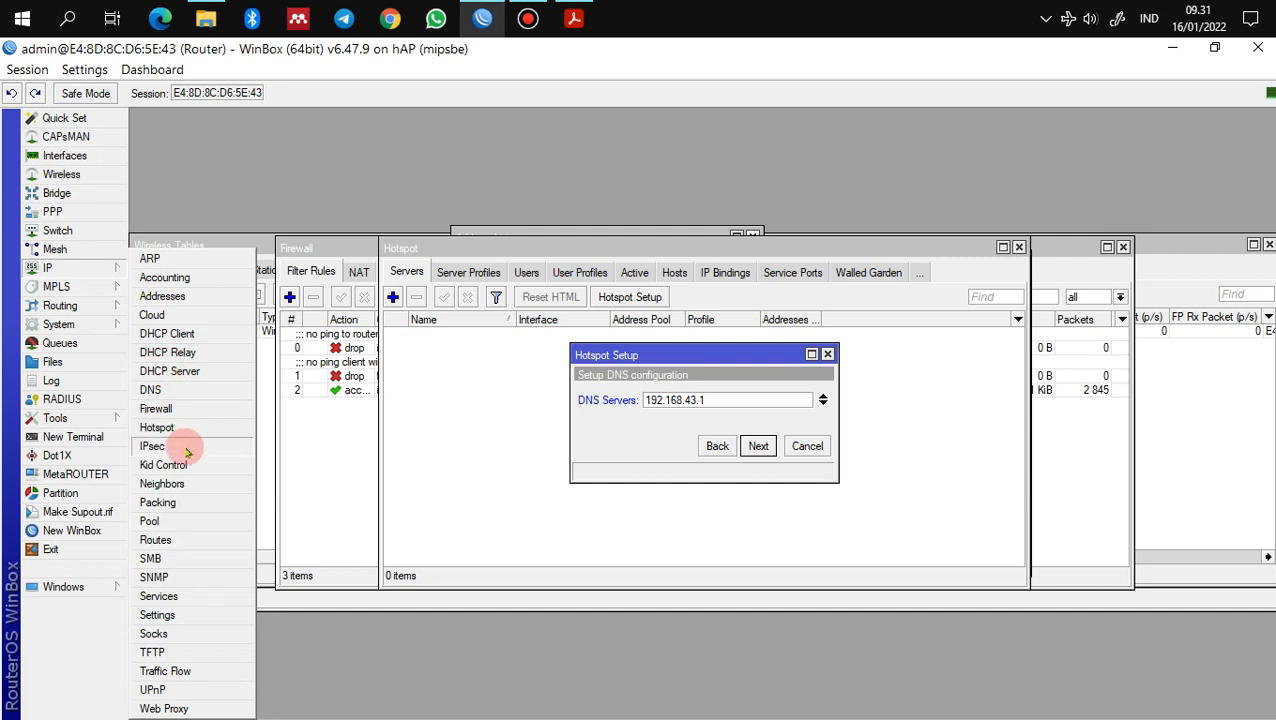
click(186, 540)
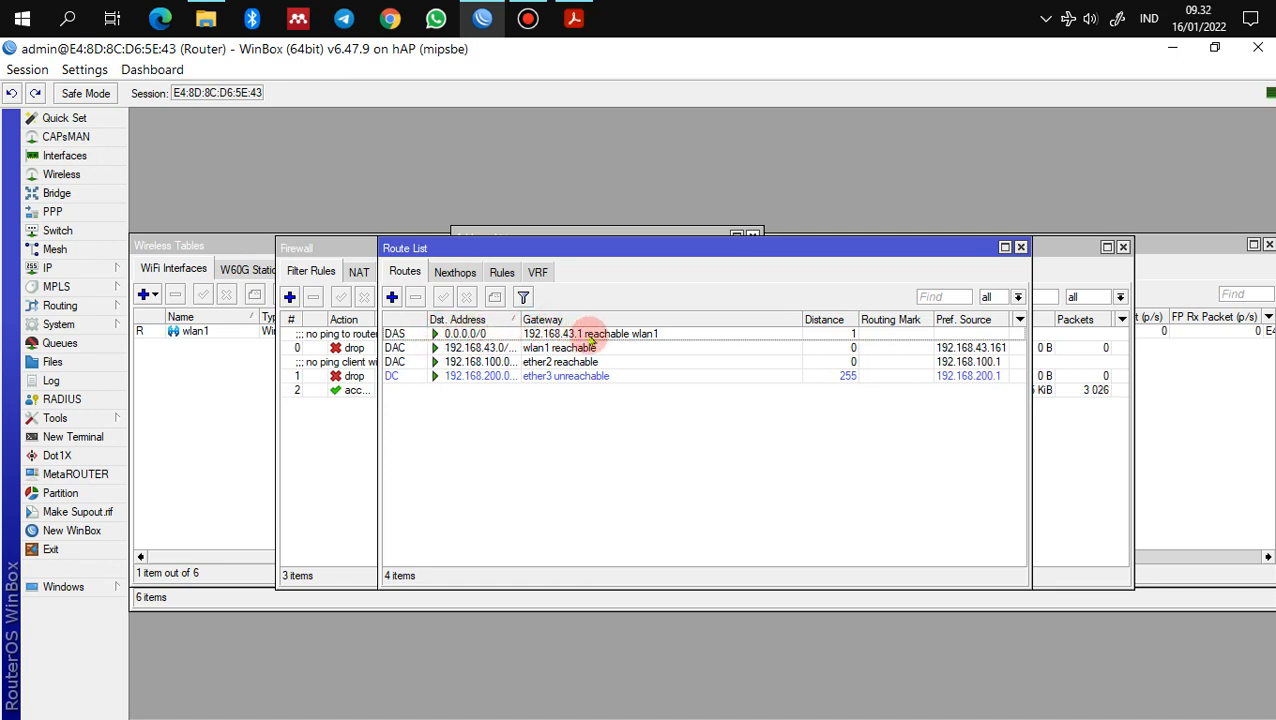
drag(955, 250, 916, 434)
click(914, 375)
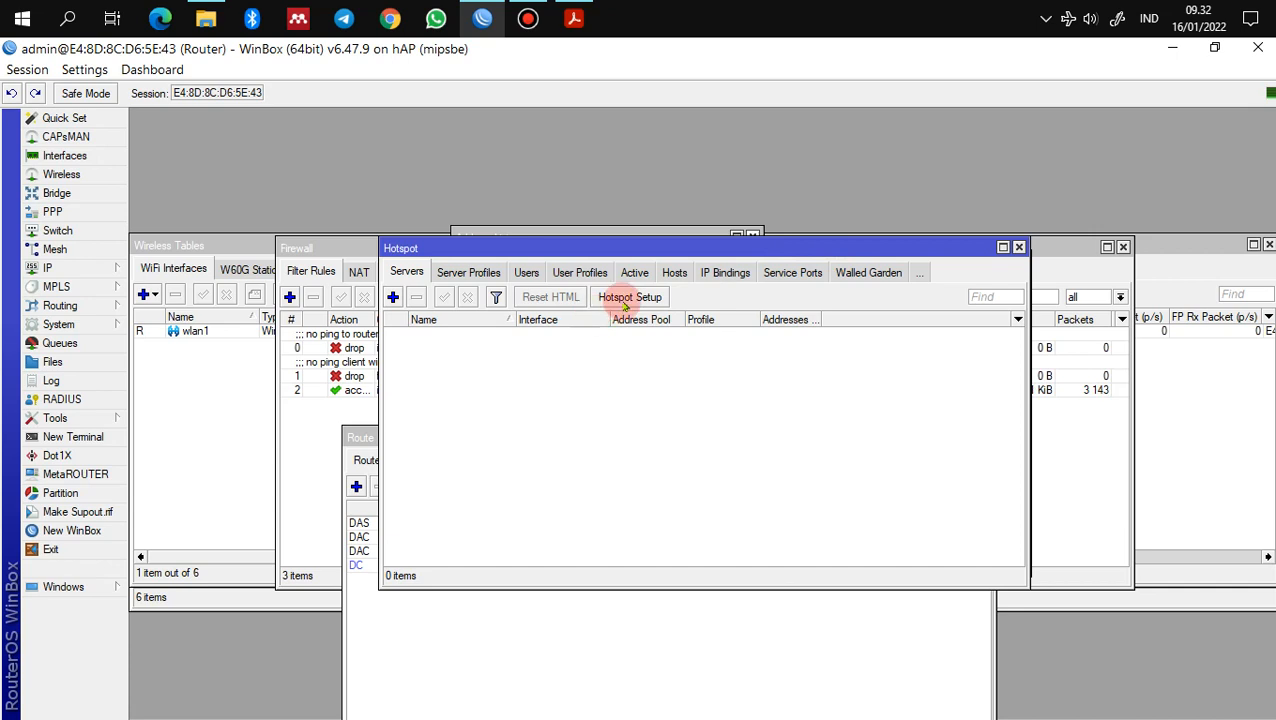
Step: Complete the Hotspot Setup wizard with DNS server 192.168.43.1, DNS name bpd.sch.id and a local user password
drag(638, 248, 646, 492)
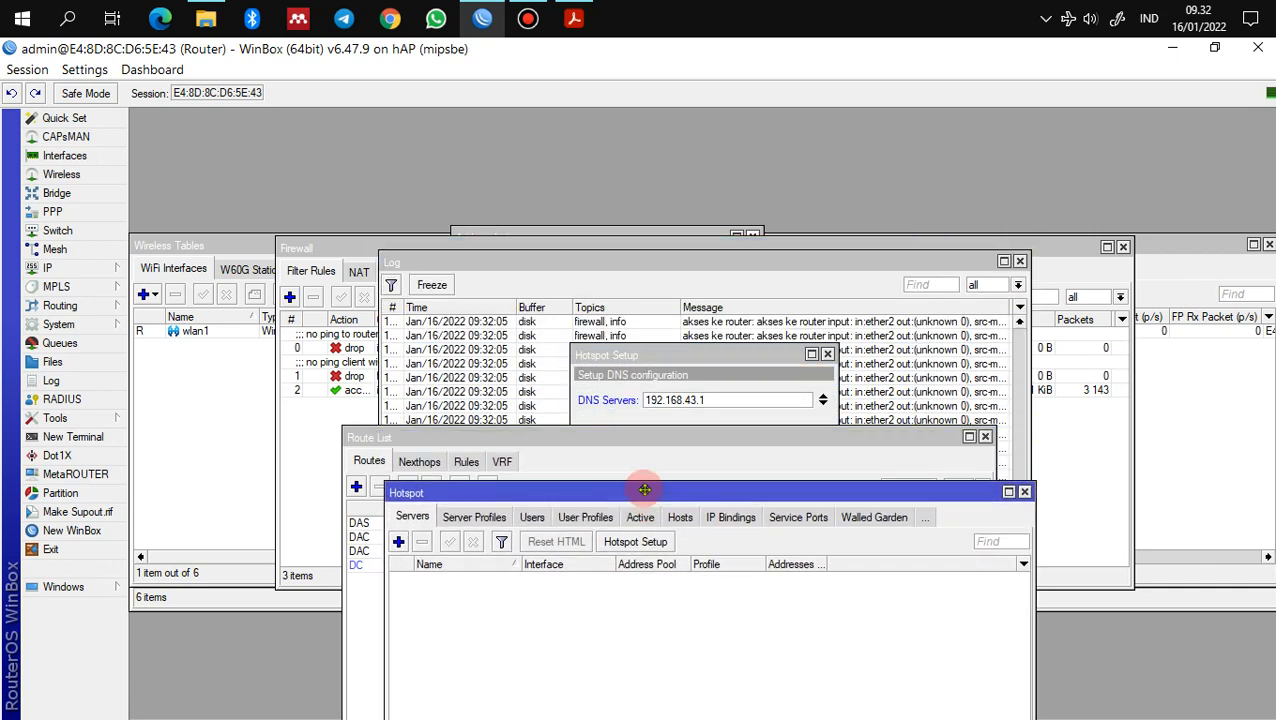
click(657, 373)
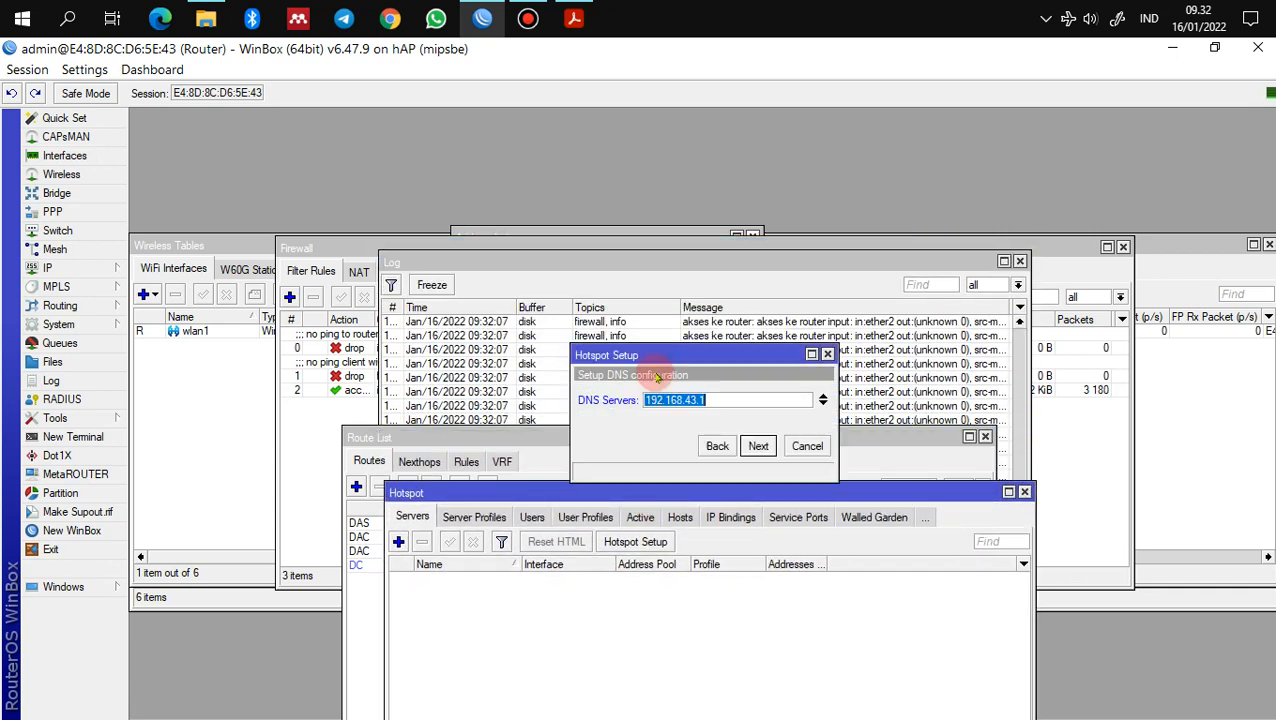
click(758, 399)
click(758, 446)
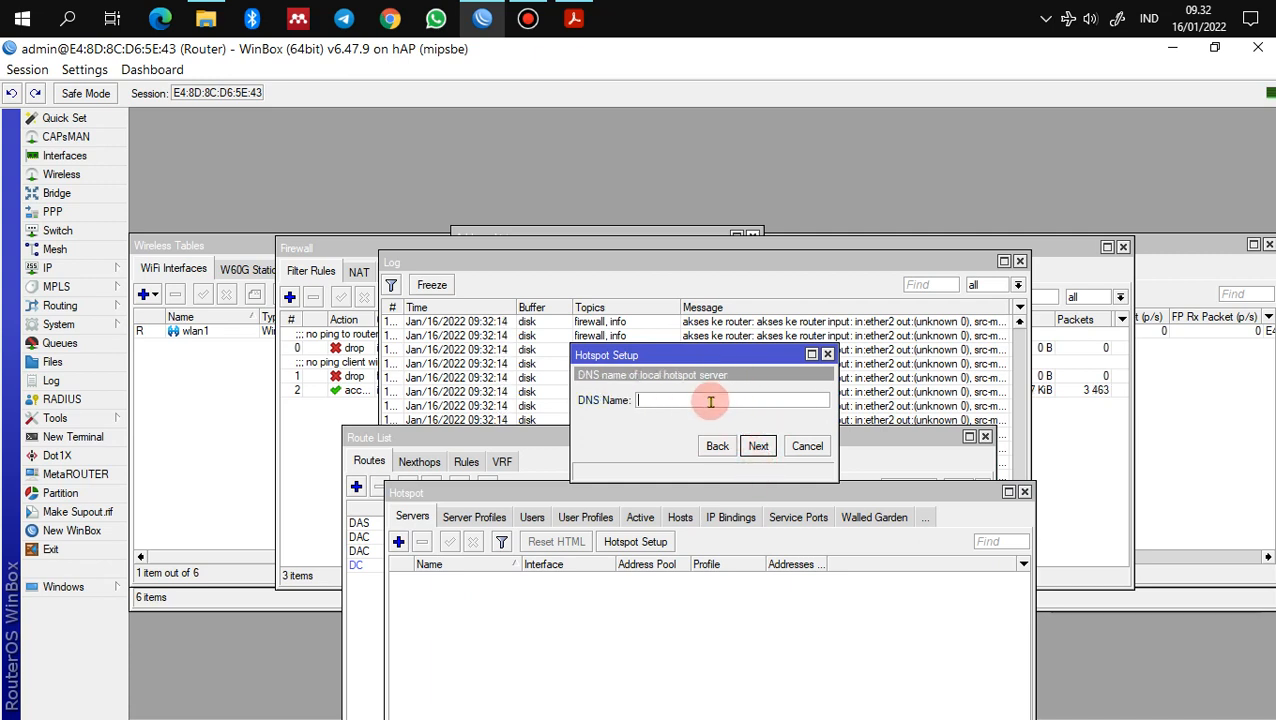
text(bpd.sc)
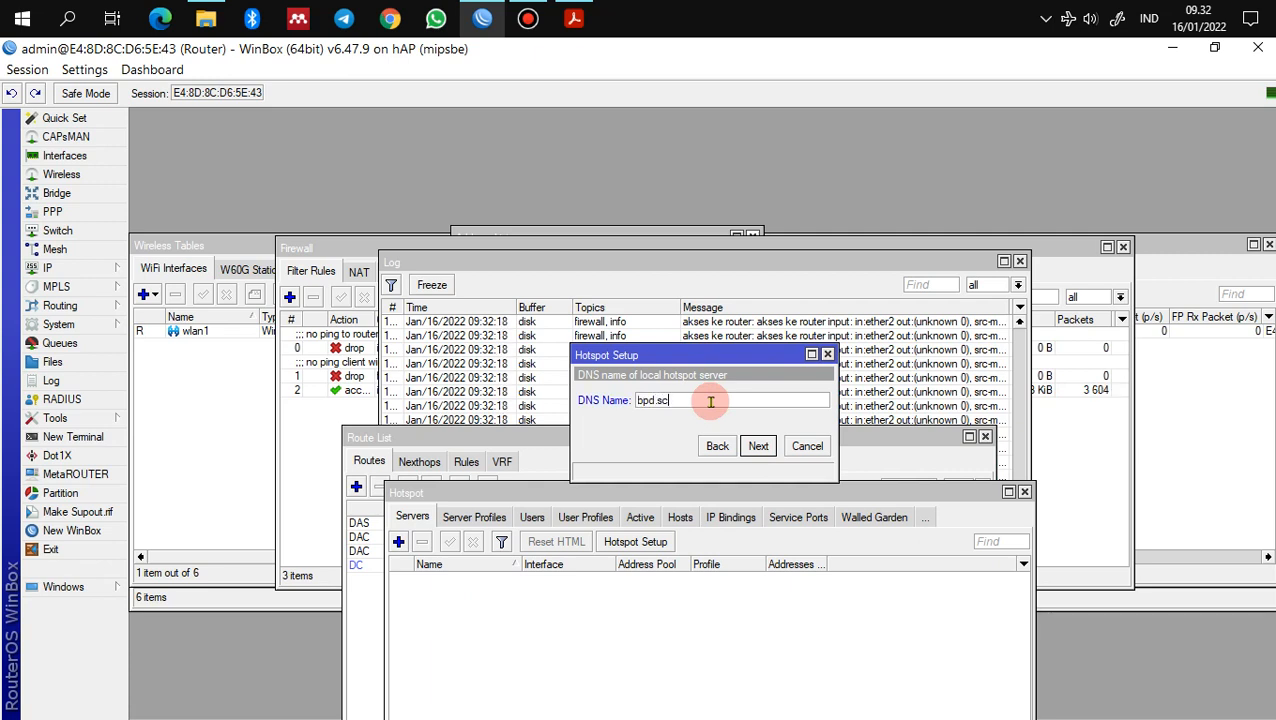
text(h.id)
click(758, 446)
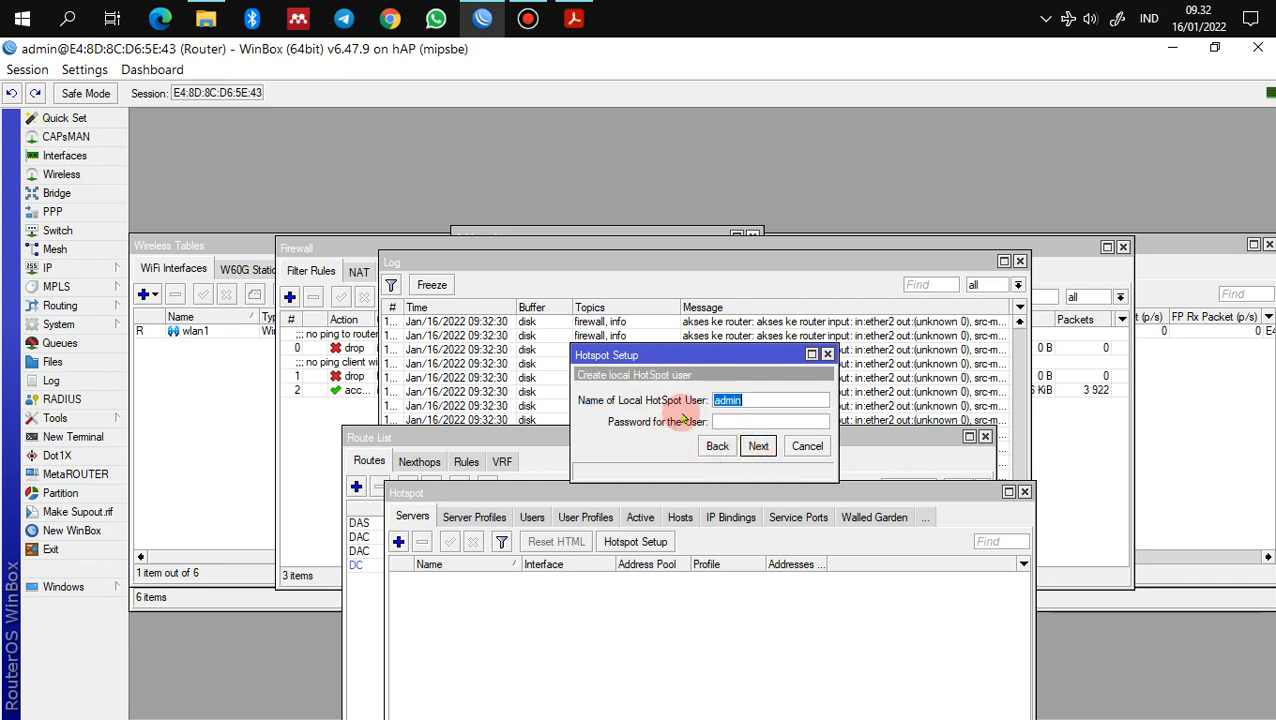
click(729, 426)
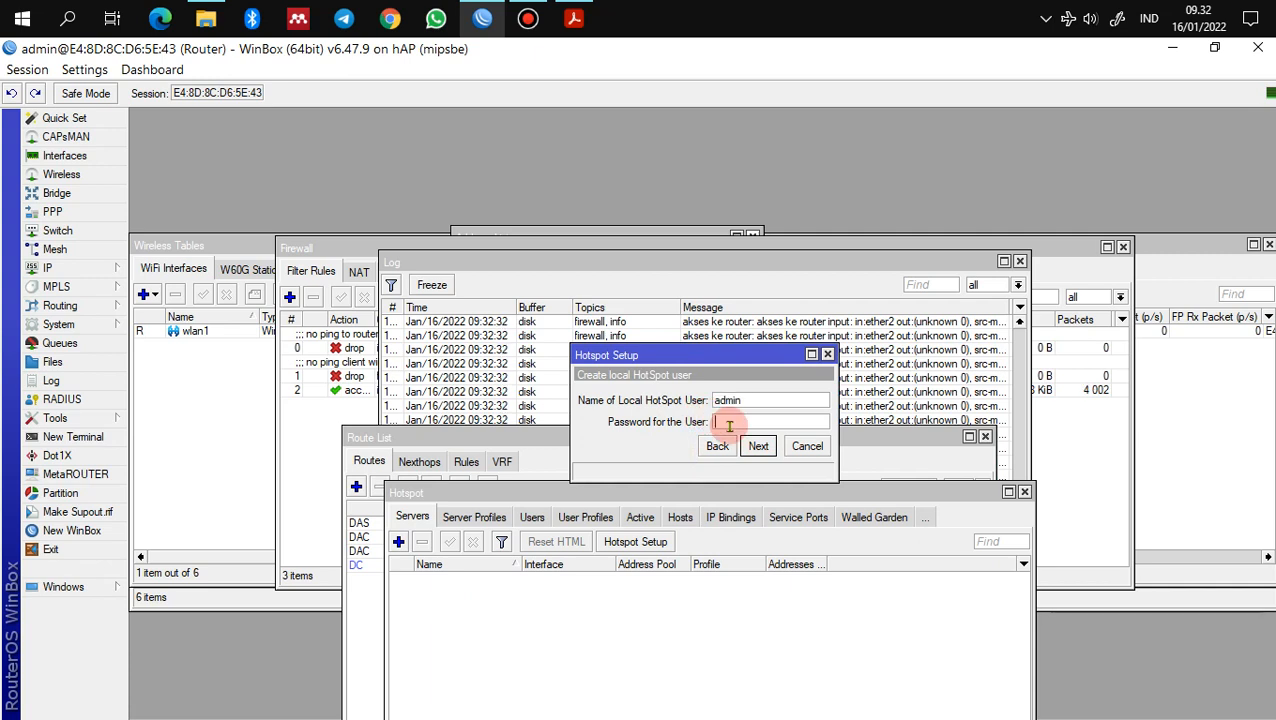
text(a)
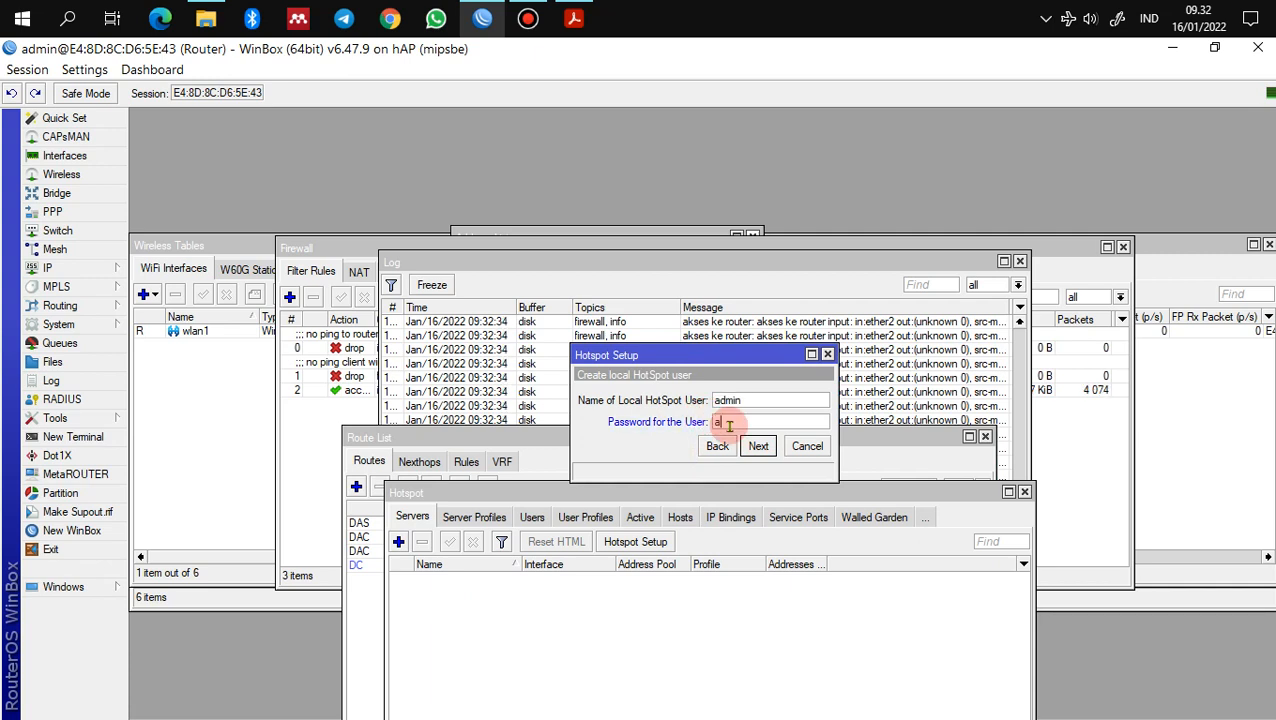
text(dmin)
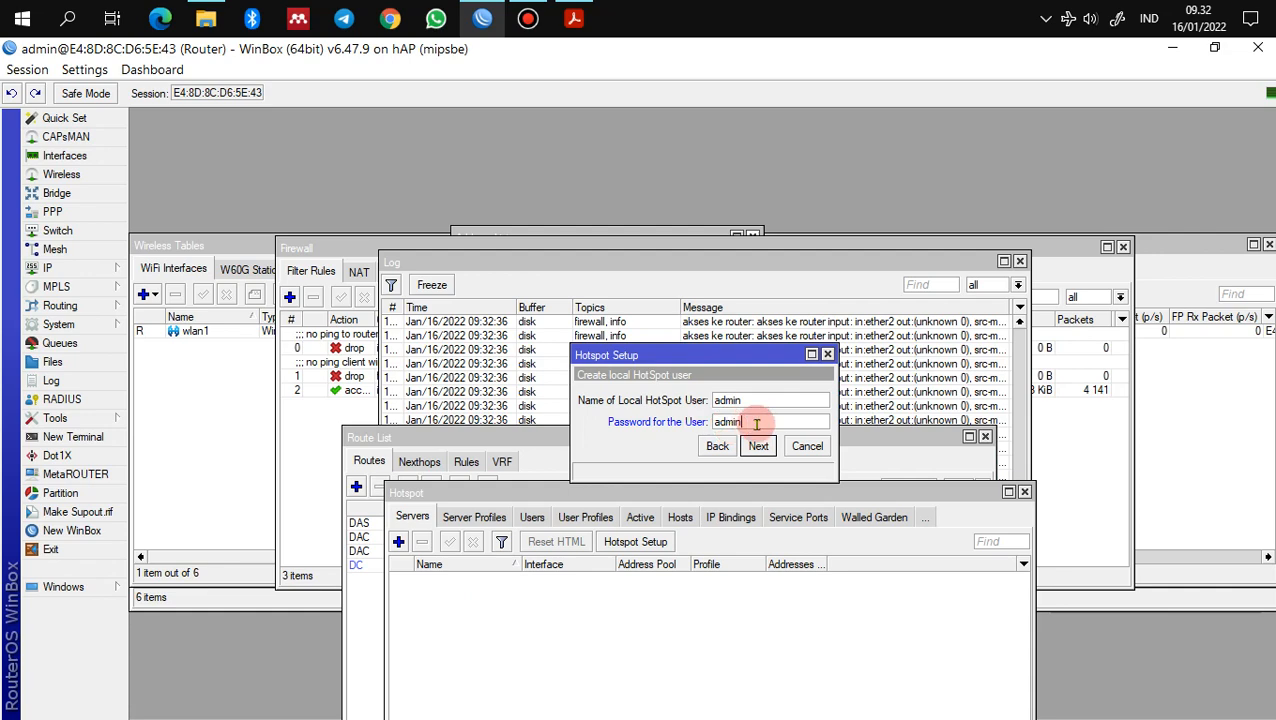
click(758, 446)
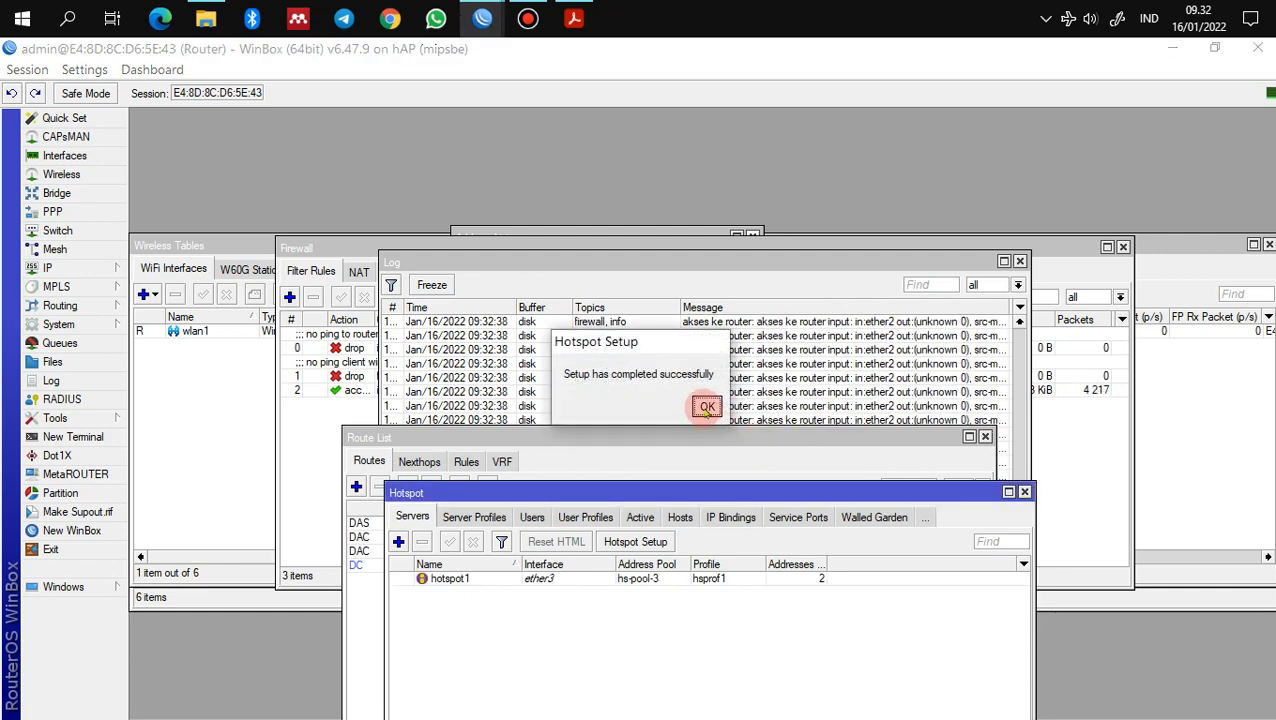
click(707, 405)
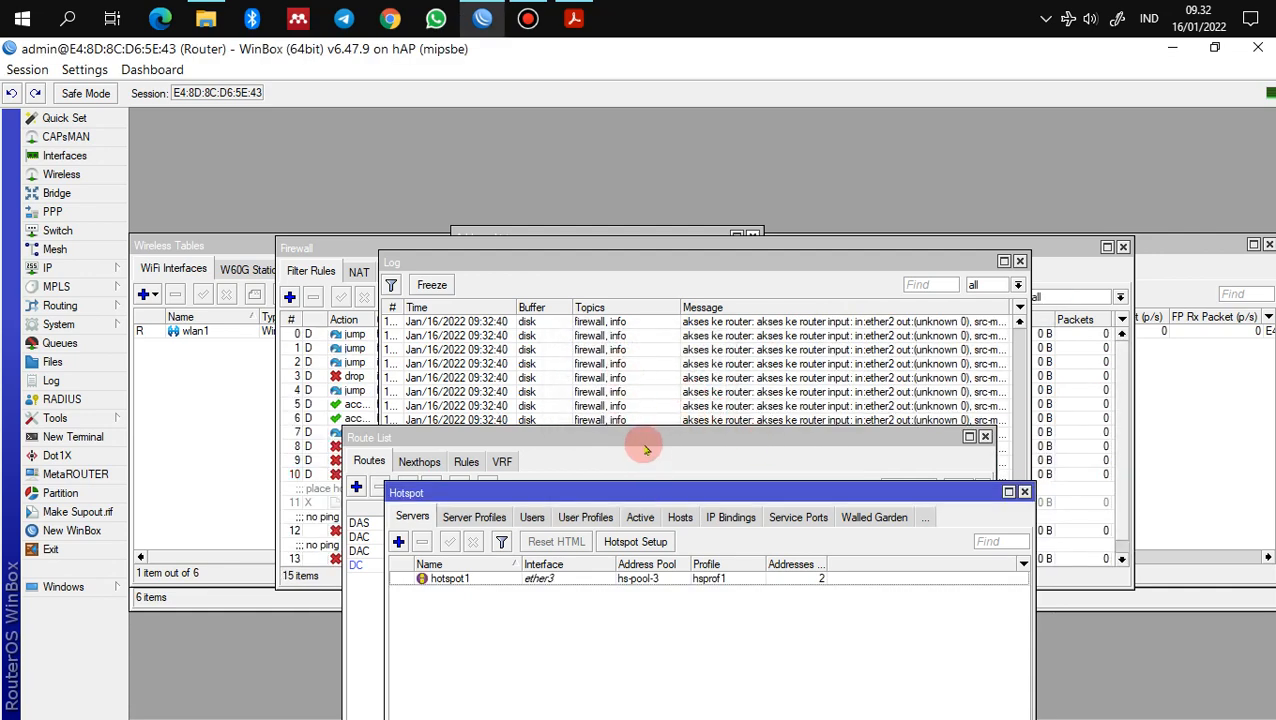
Step: Rearrange the route list and Hotspot Servers windows to show hotspot1 on ether3
drag(644, 441, 649, 285)
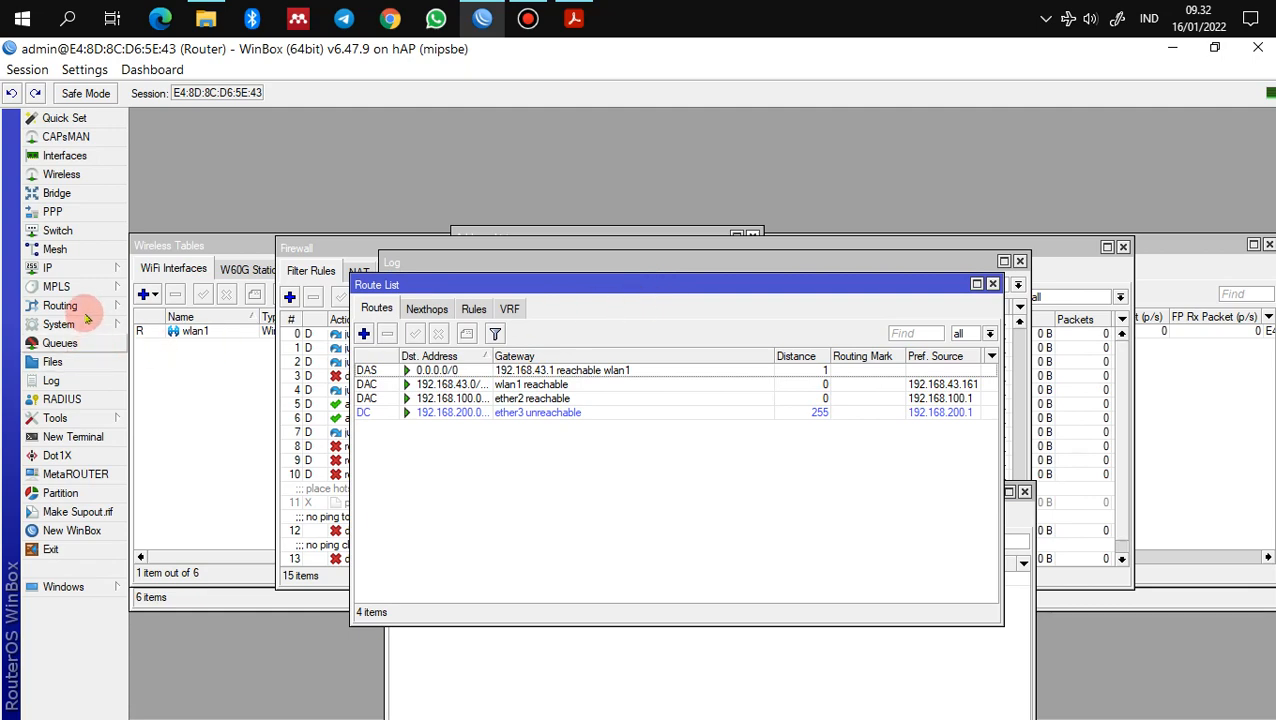
drag(521, 288, 520, 216)
click(651, 628)
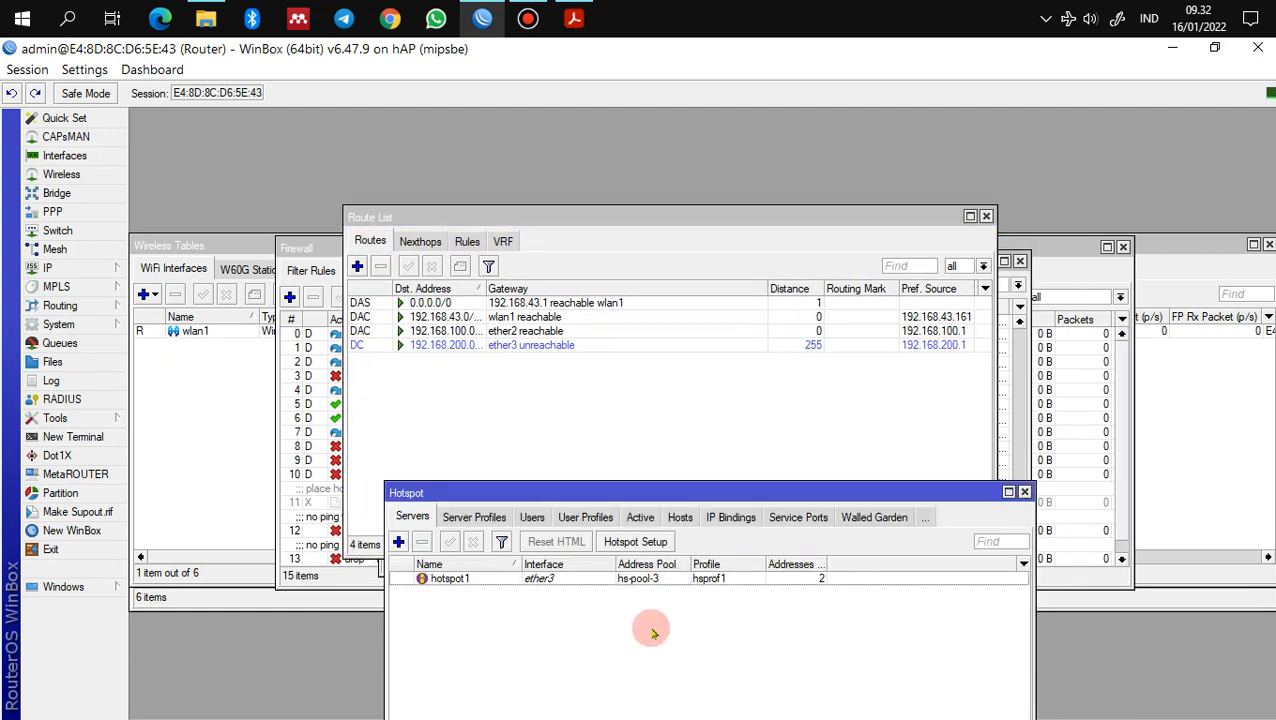
drag(640, 484, 609, 251)
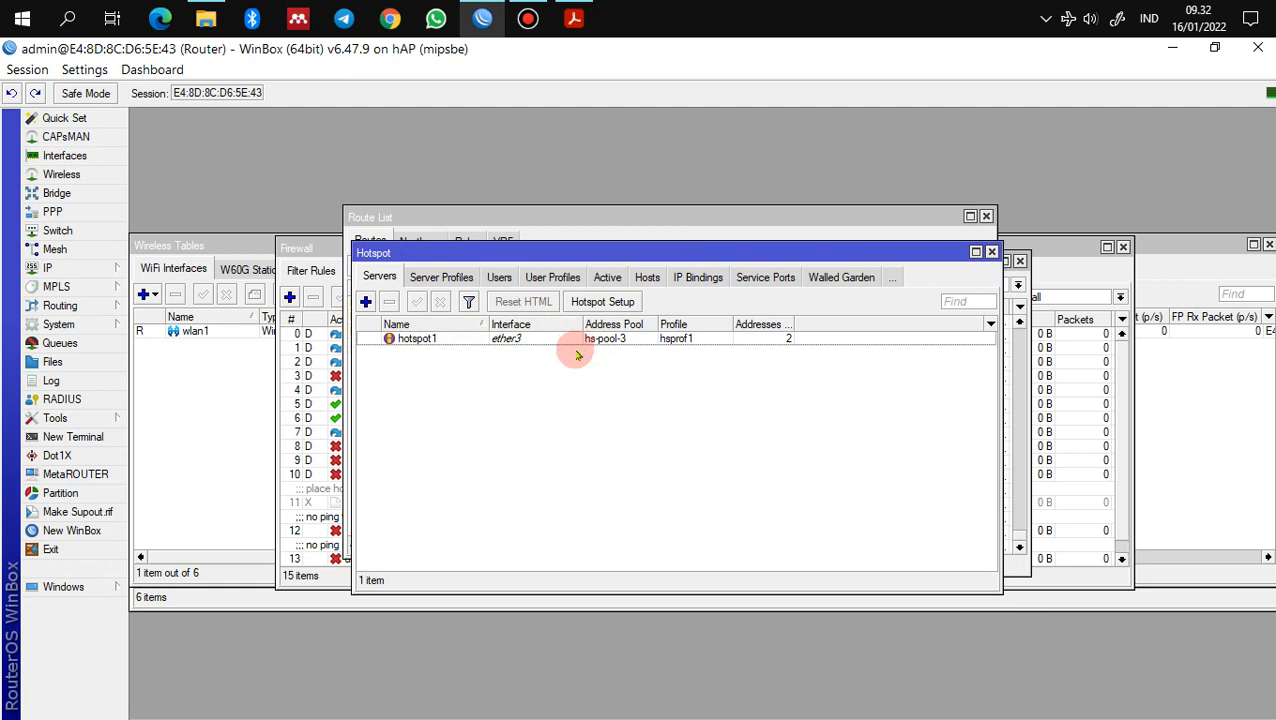
click(573, 18)
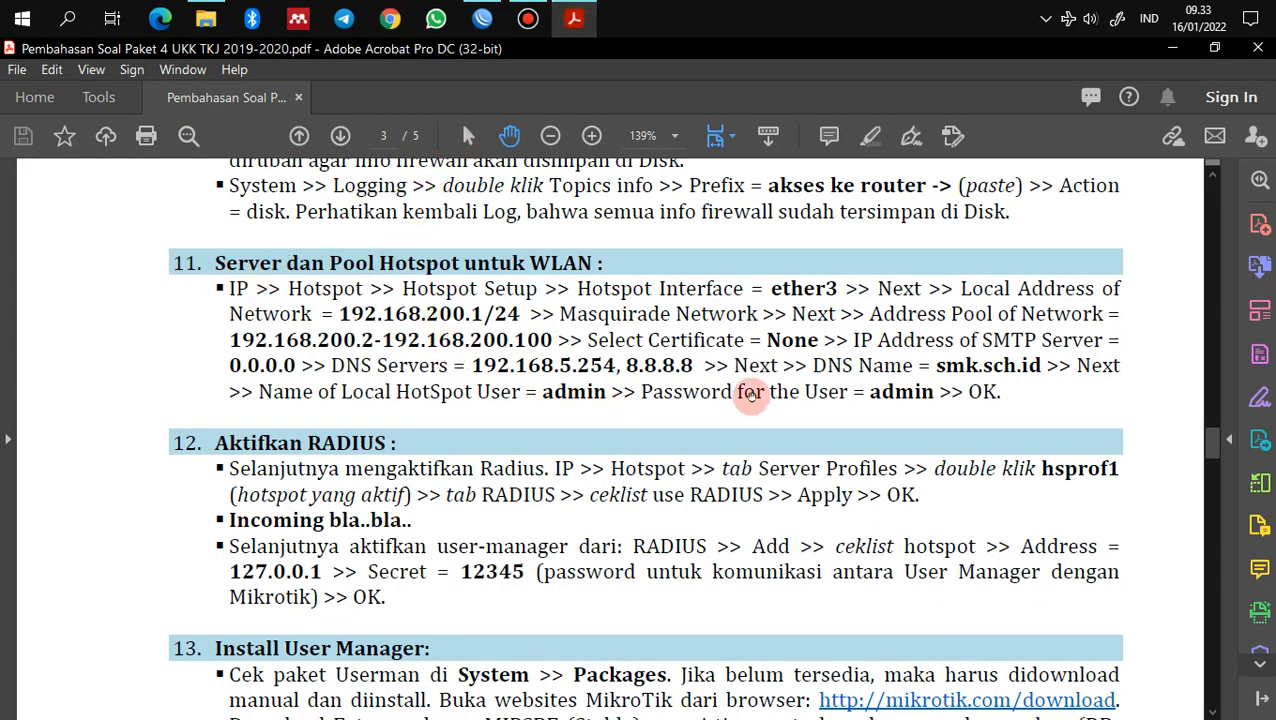
scroll(766, 445, down, 3)
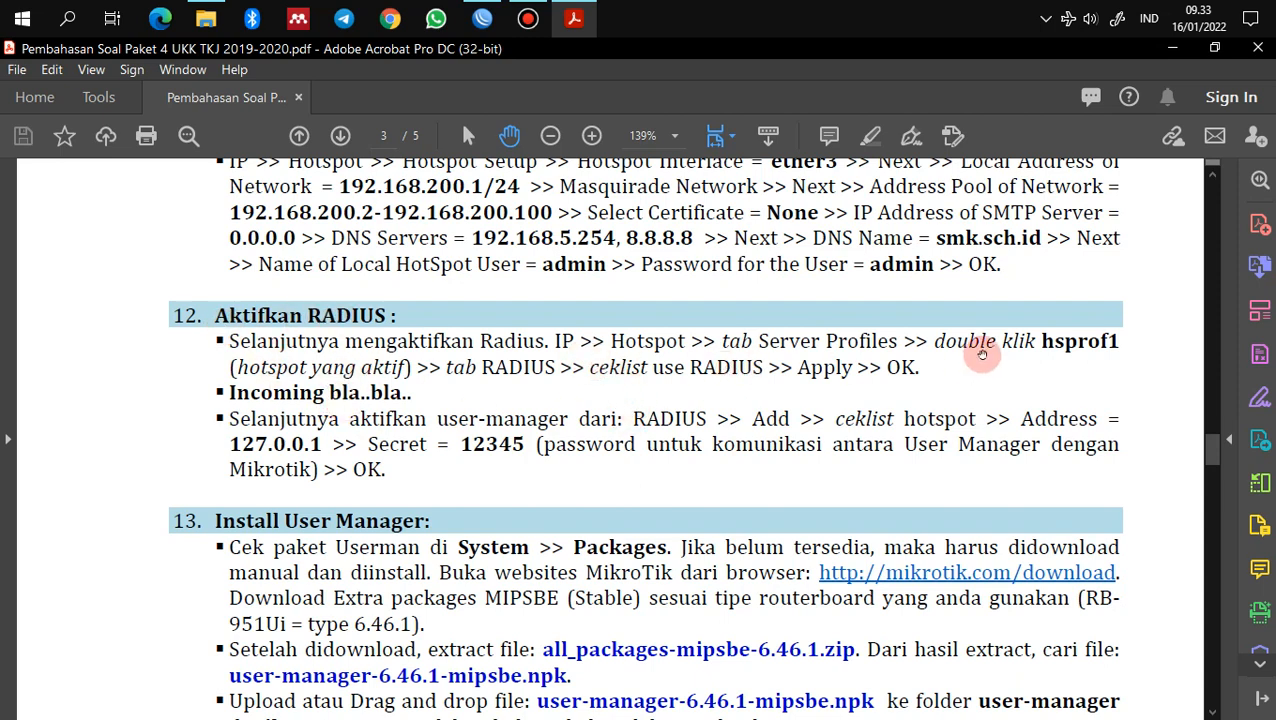
click(483, 19)
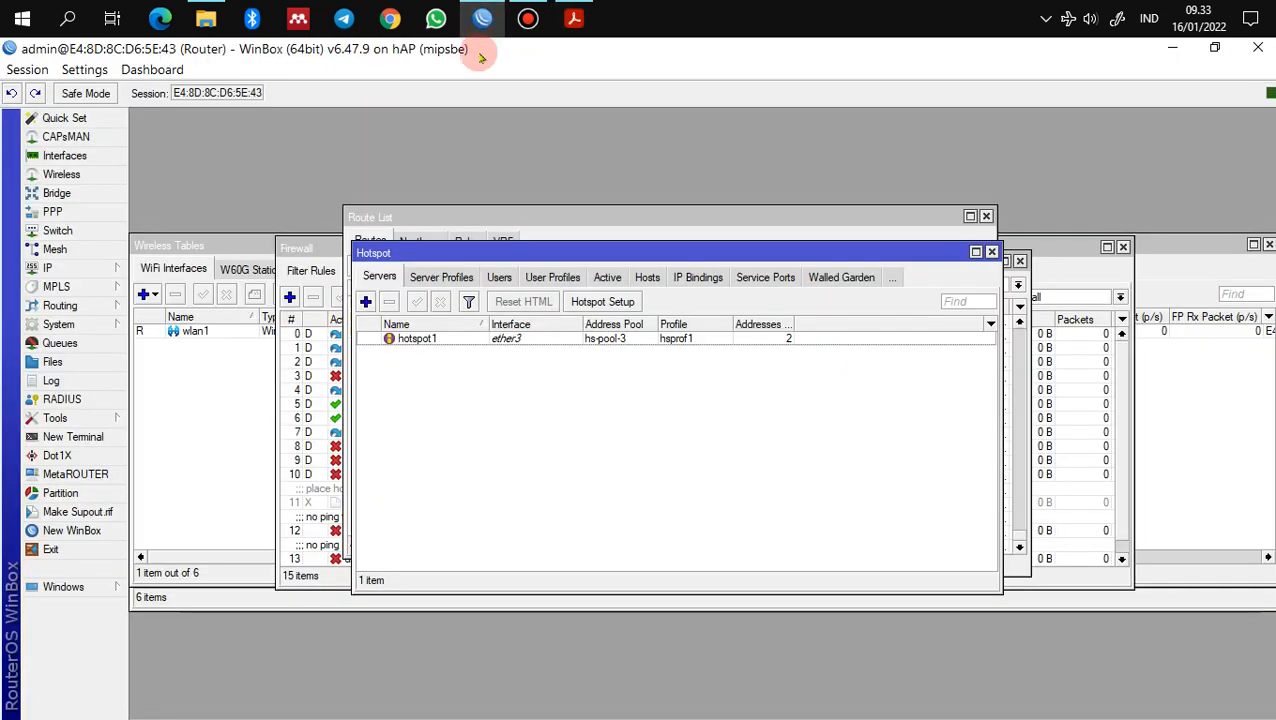
Step: Enable Use RADIUS on the hsprof1 hotspot server profile and save it
click(73, 271)
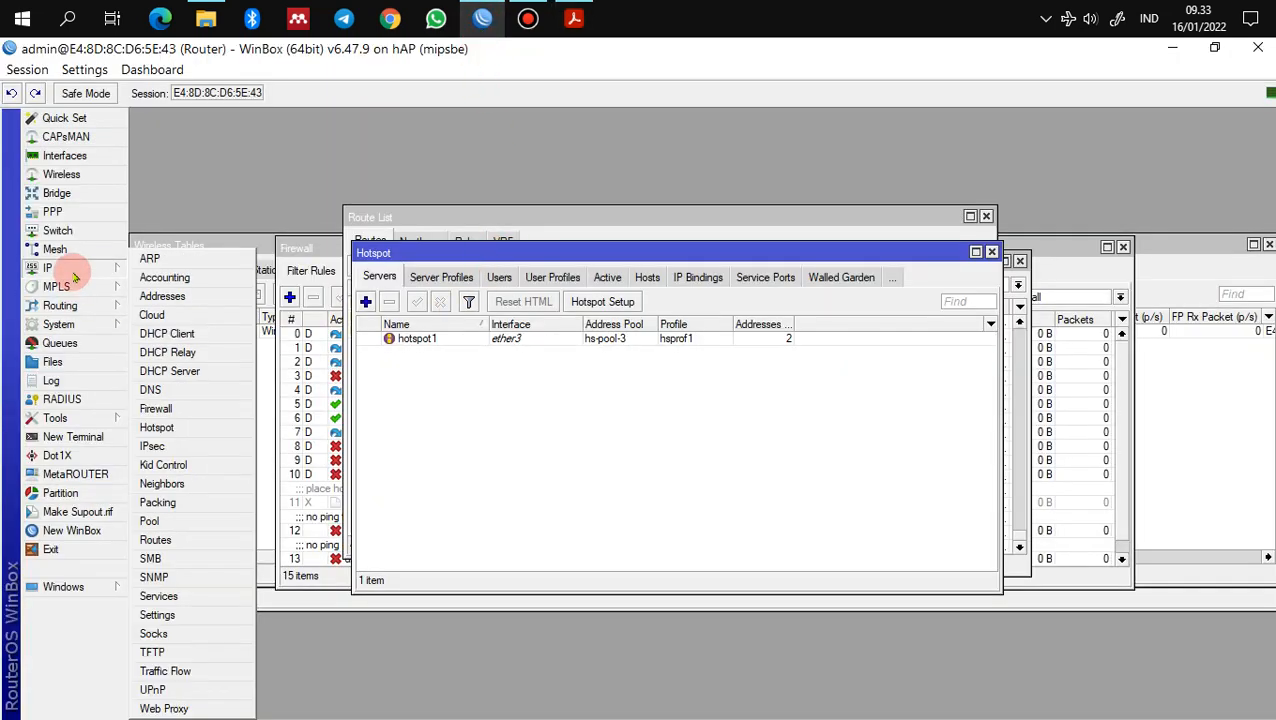
click(160, 428)
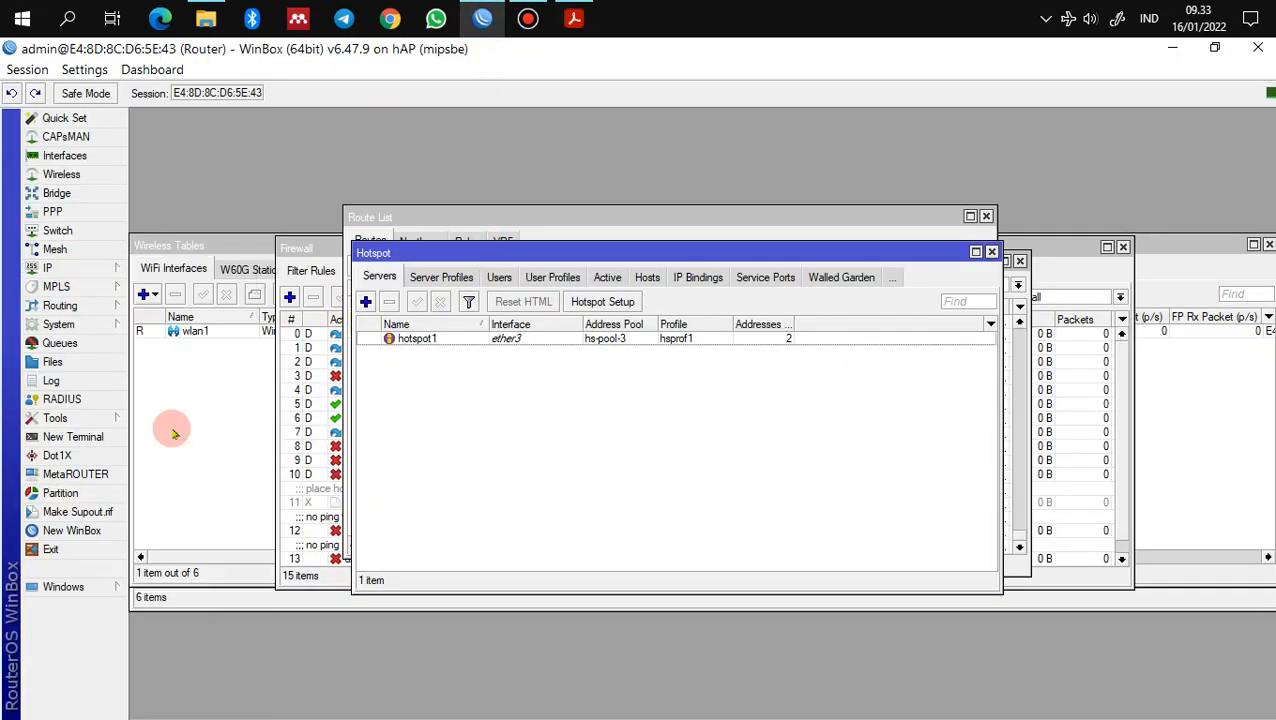
click(433, 284)
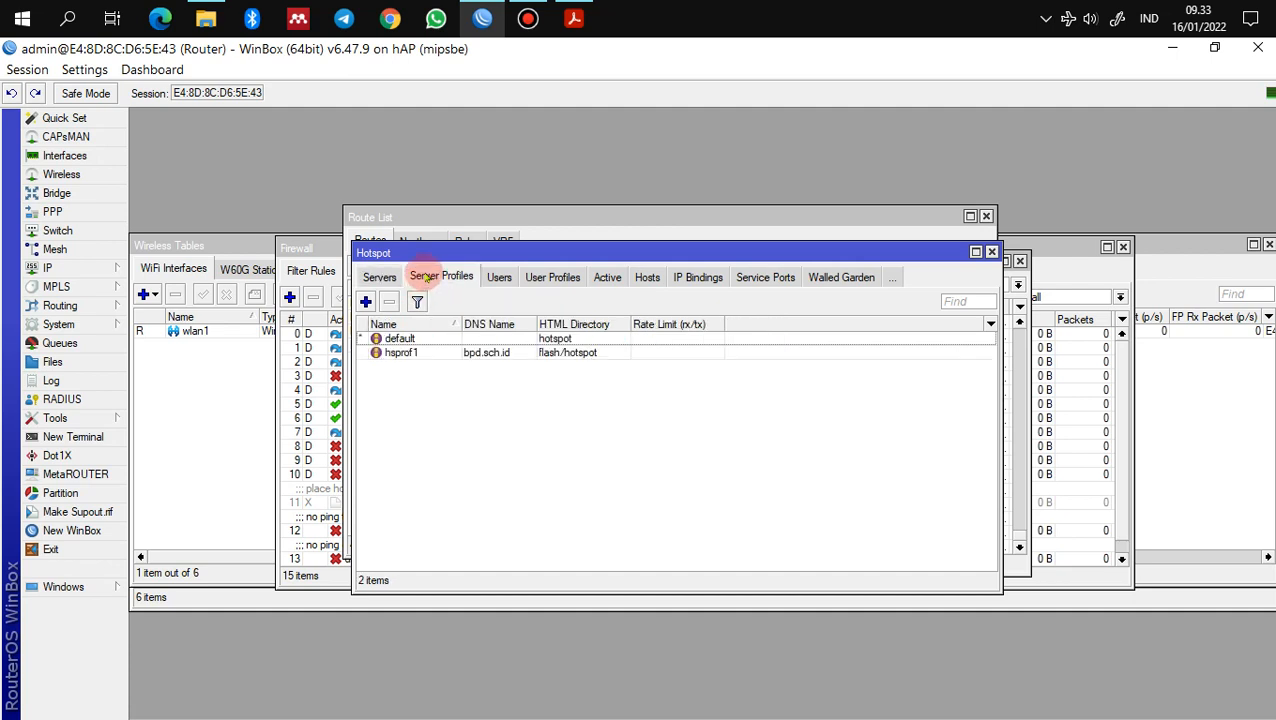
double_click(401, 353)
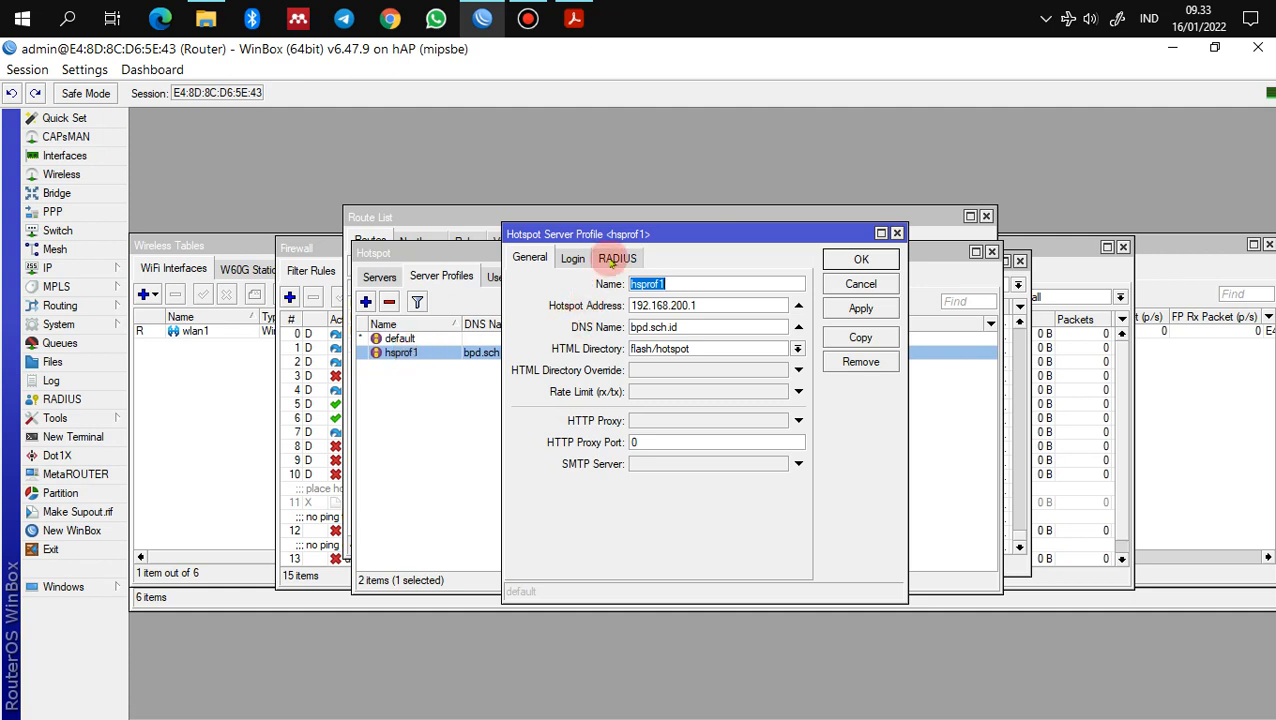
click(612, 262)
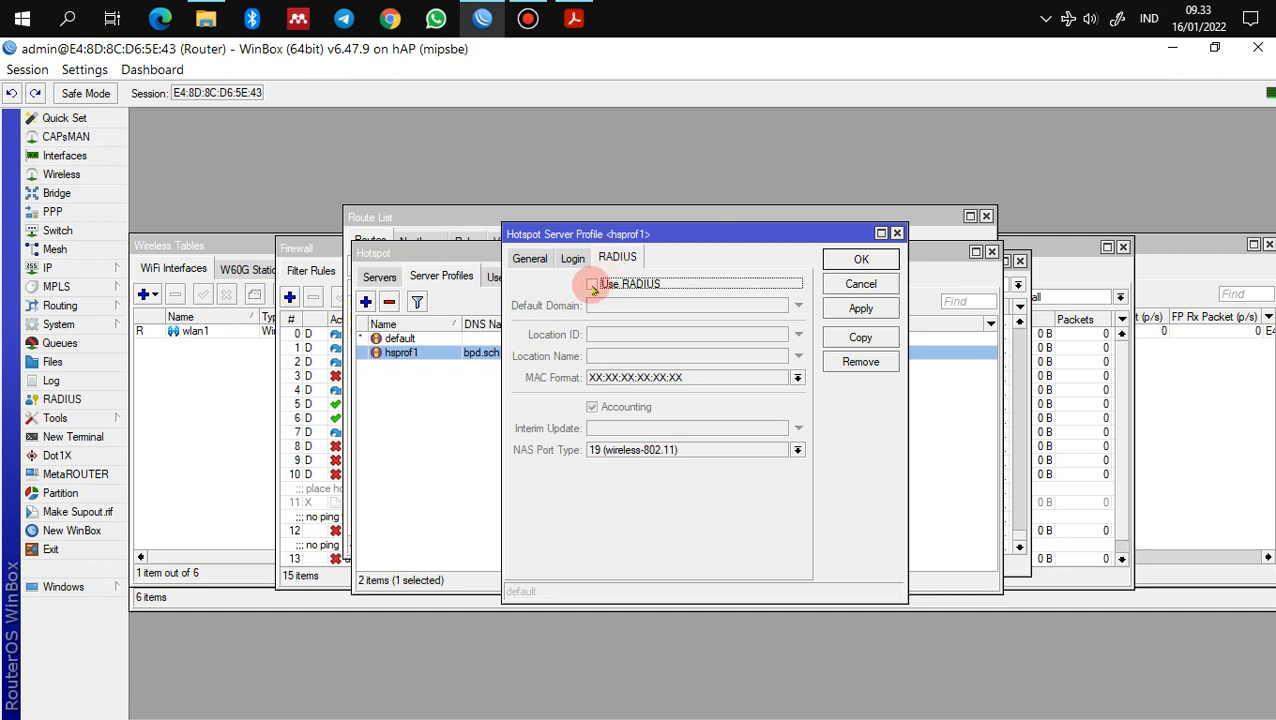
click(593, 287)
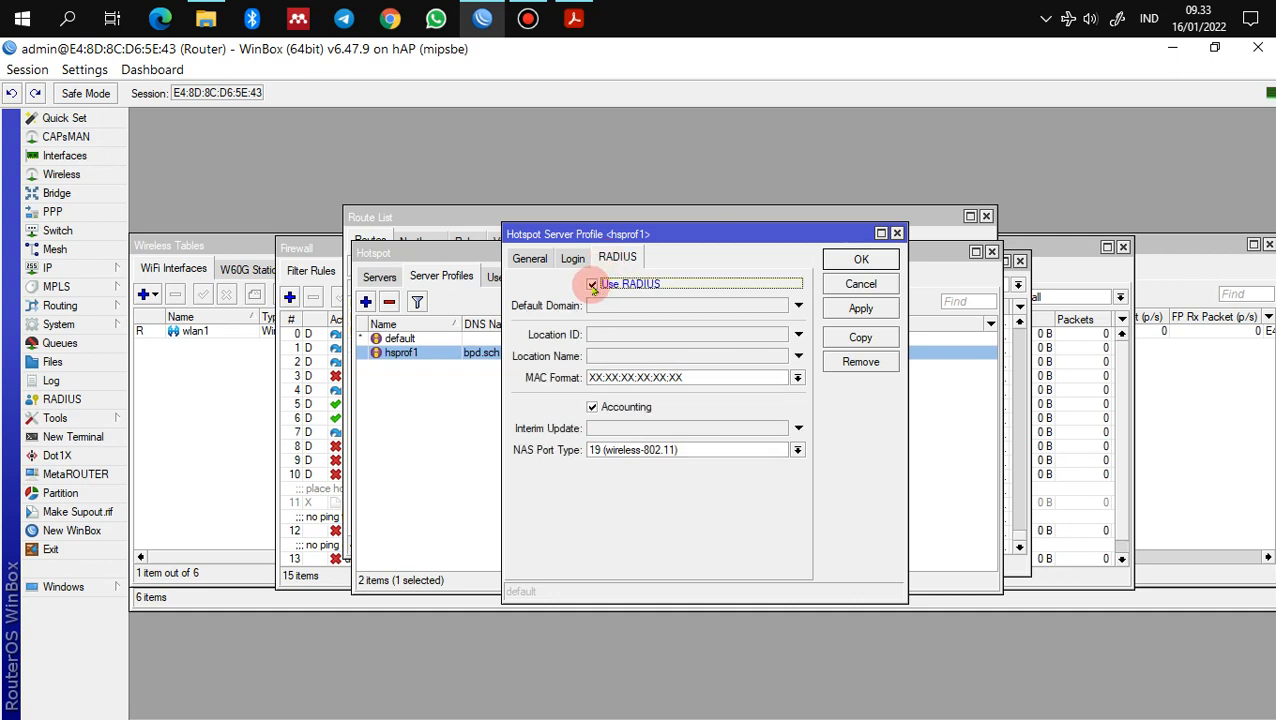
click(858, 309)
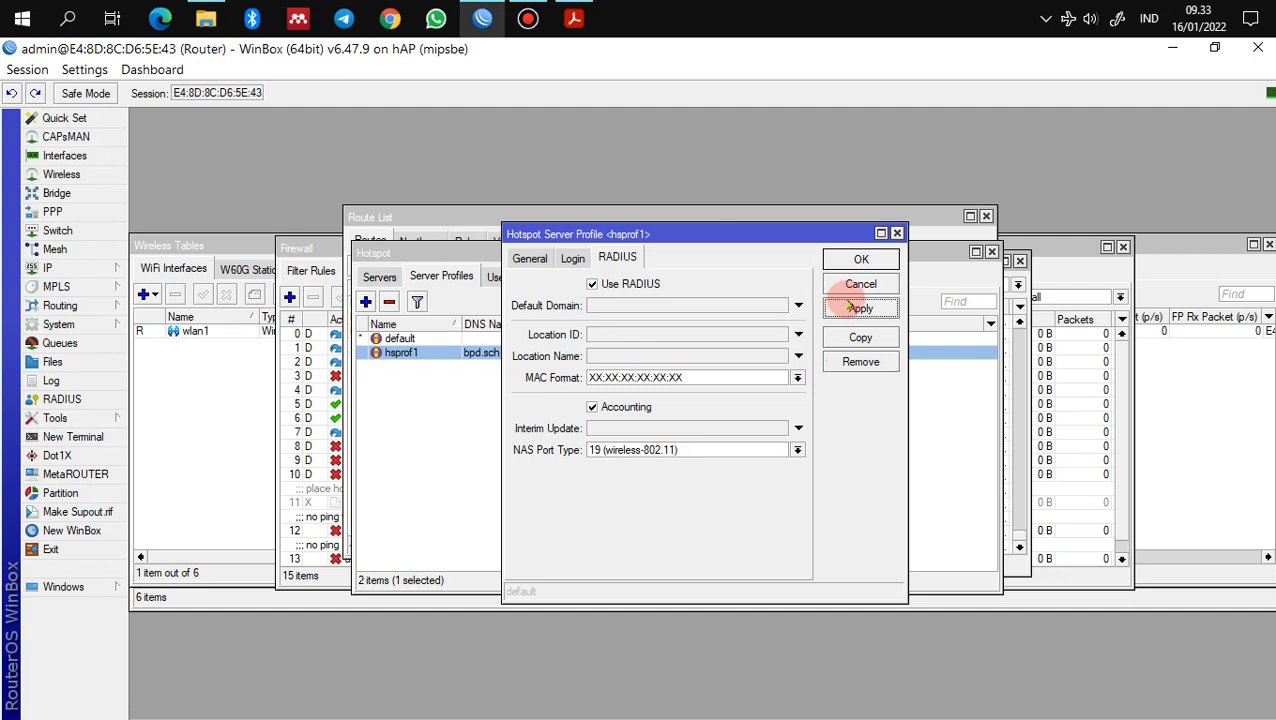
click(860, 260)
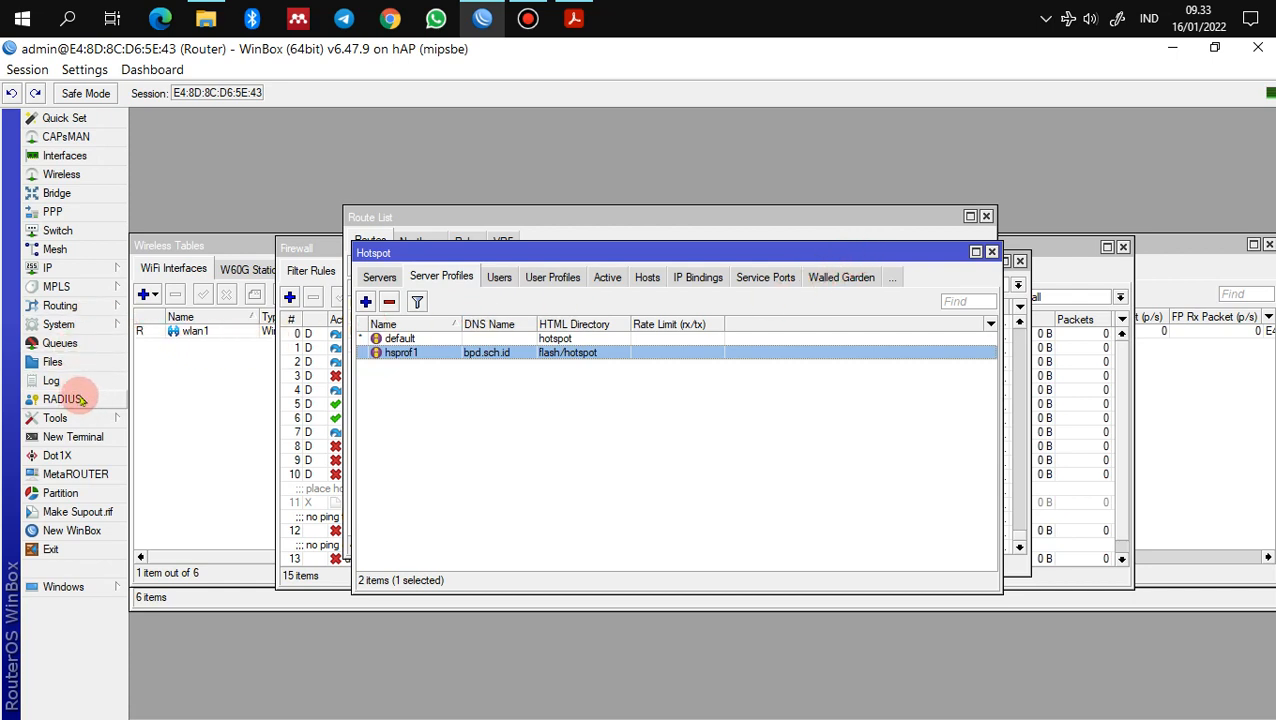
Step: Add a hotspot RADIUS server at 127.0.0.1 with a shared secret, then return to the PDF guide
click(62, 399)
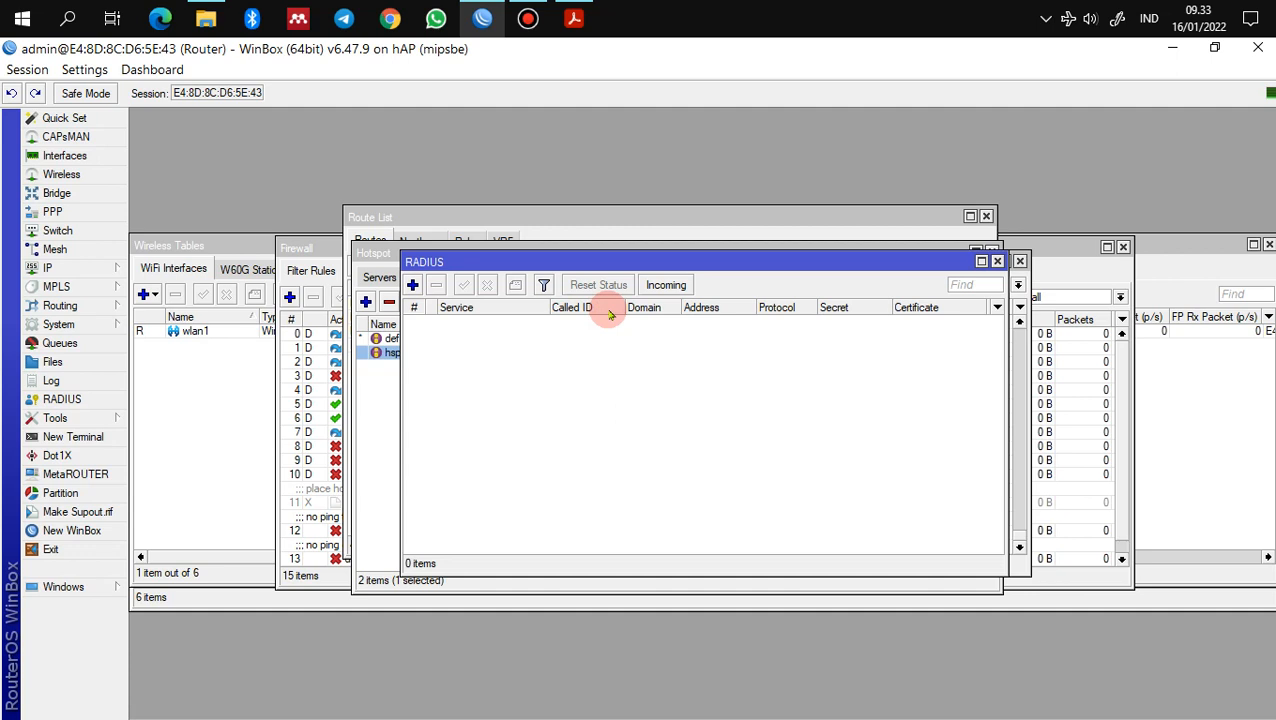
click(412, 285)
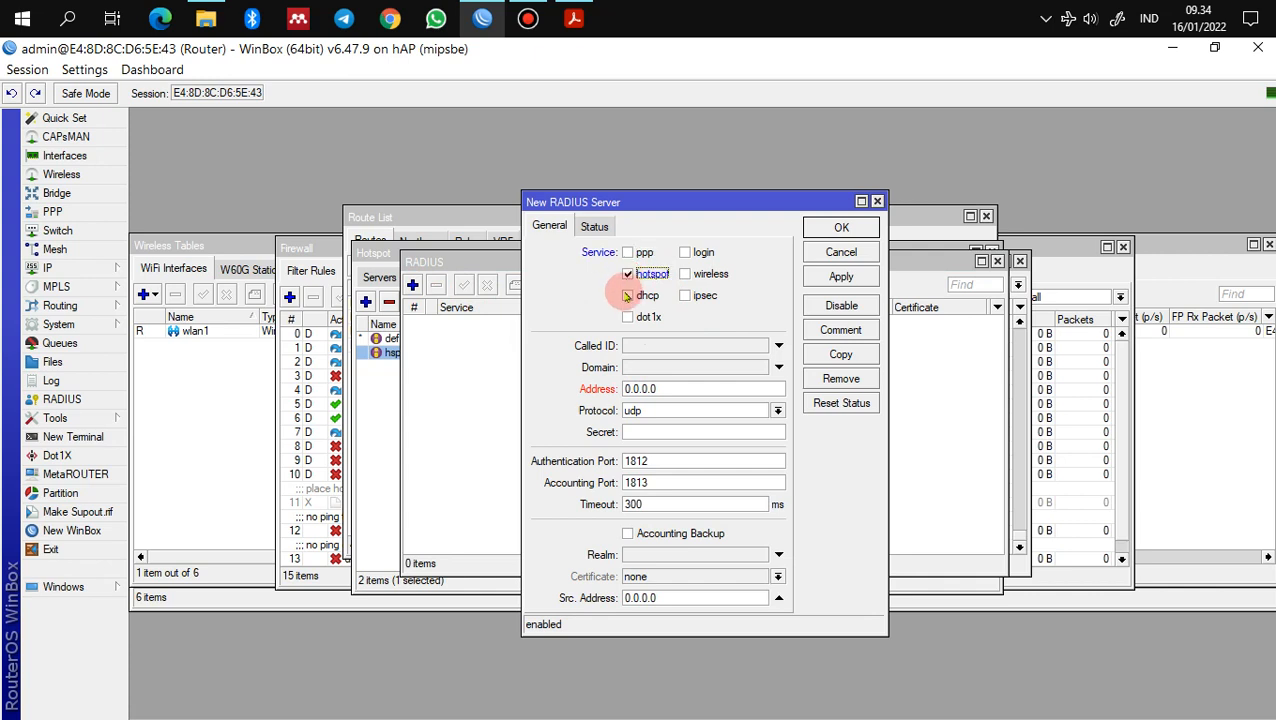
drag(641, 388, 580, 387)
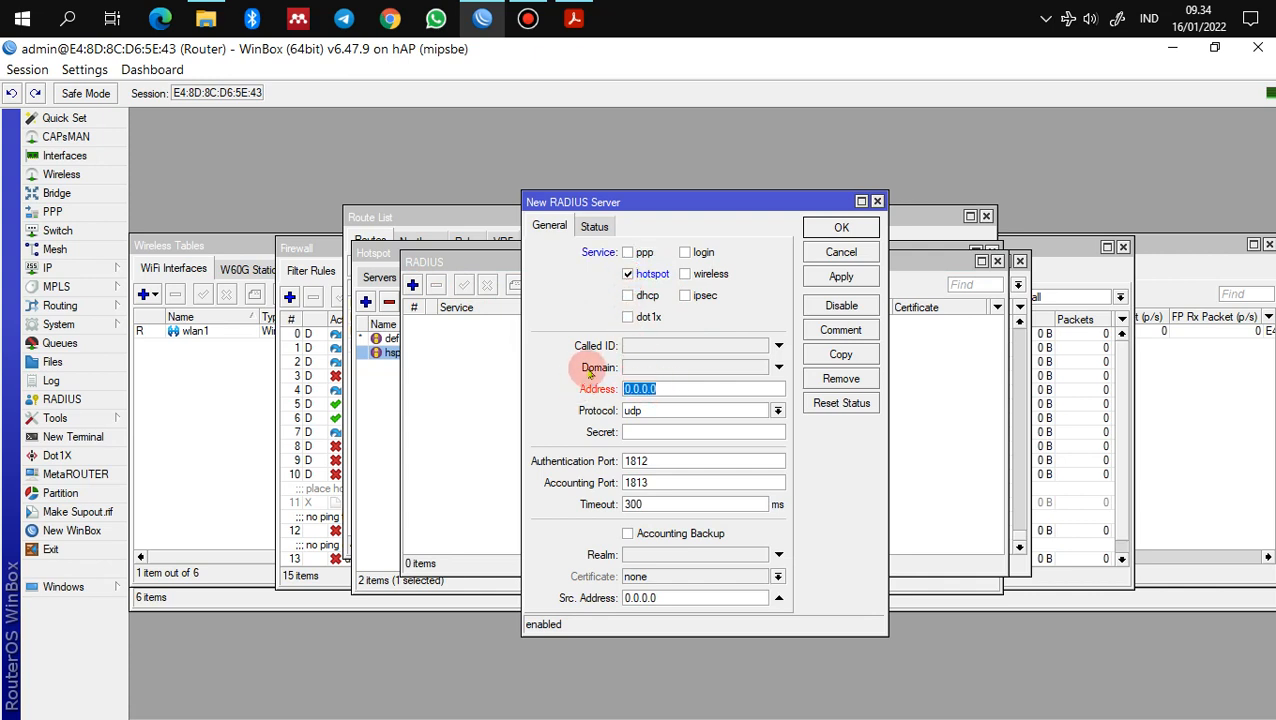
text(127)
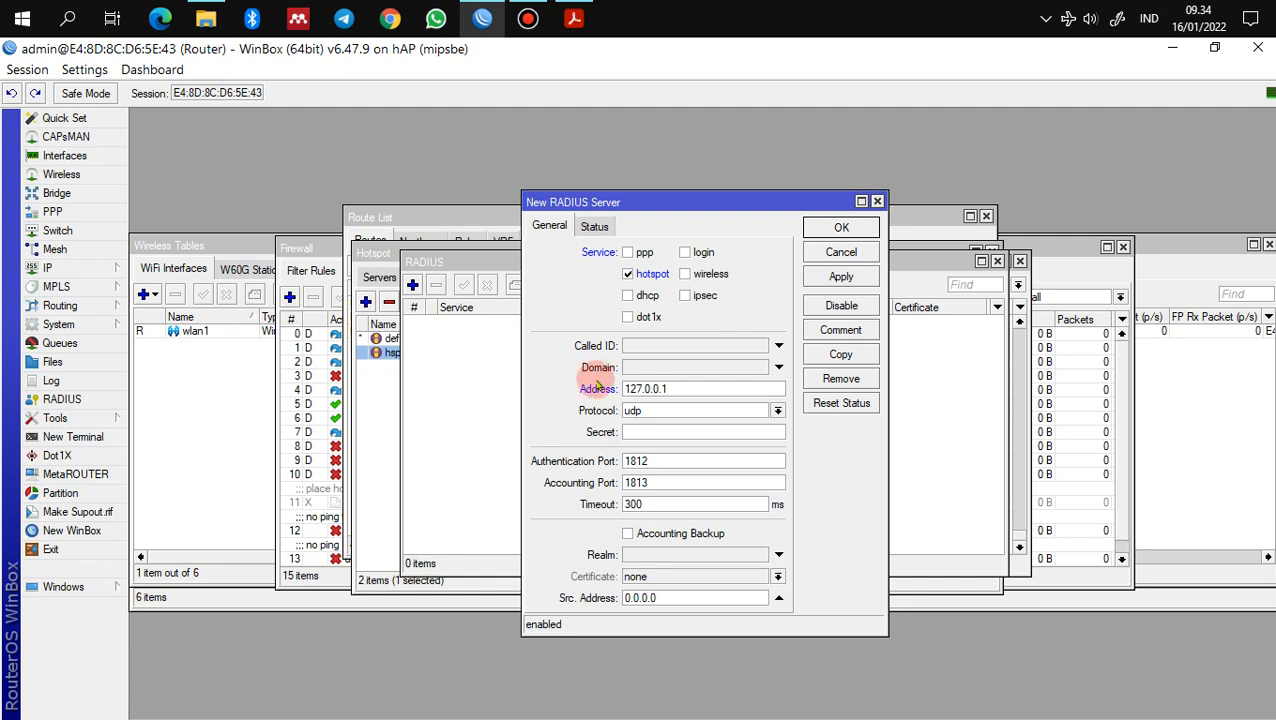
click(645, 431)
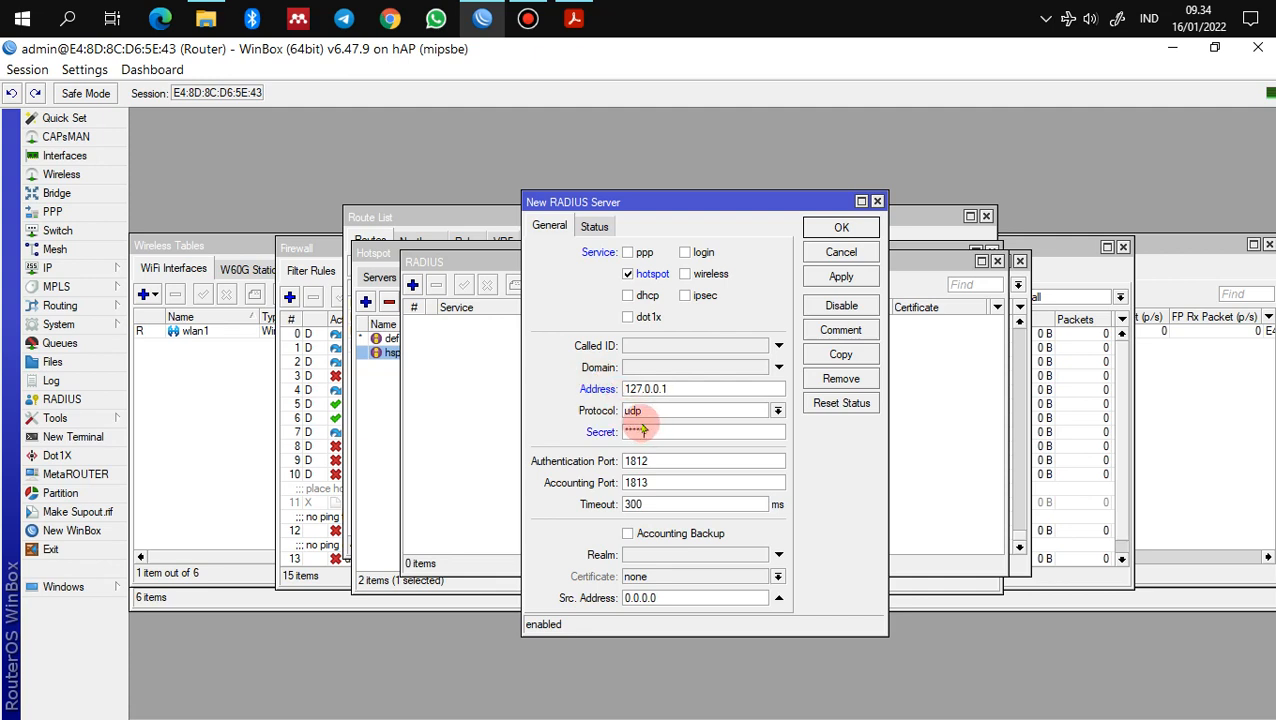
click(838, 229)
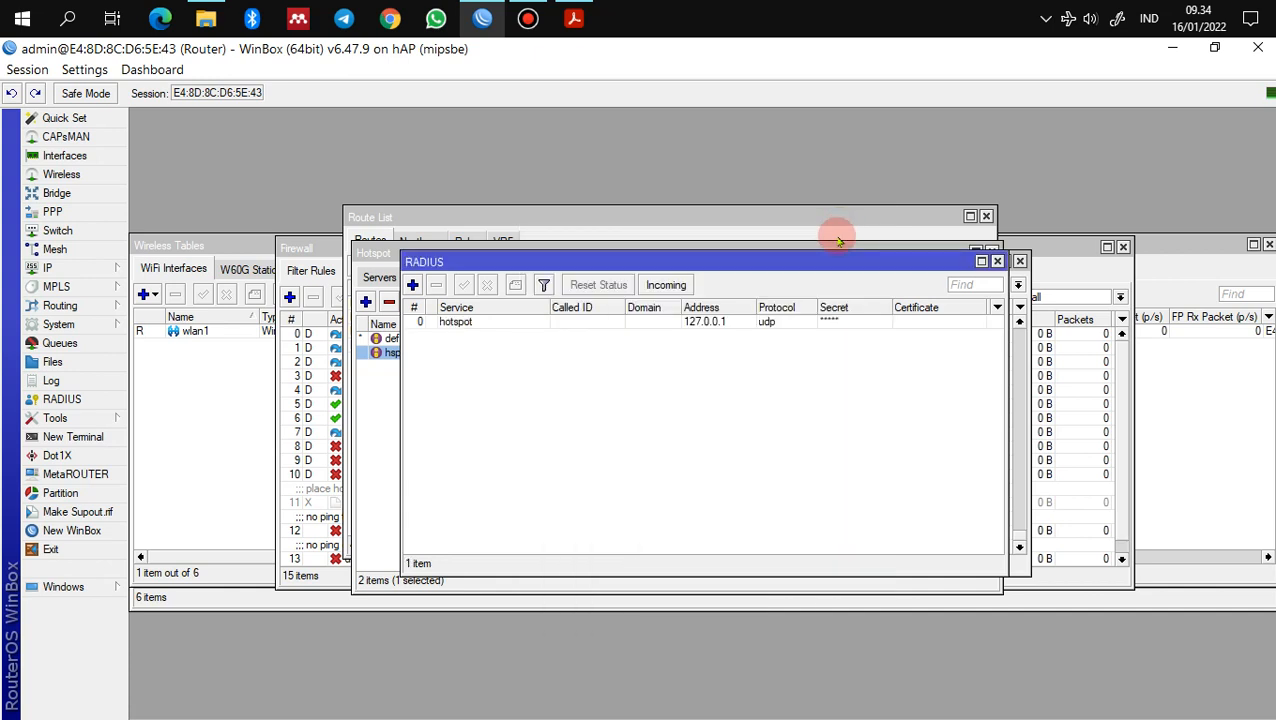
click(573, 18)
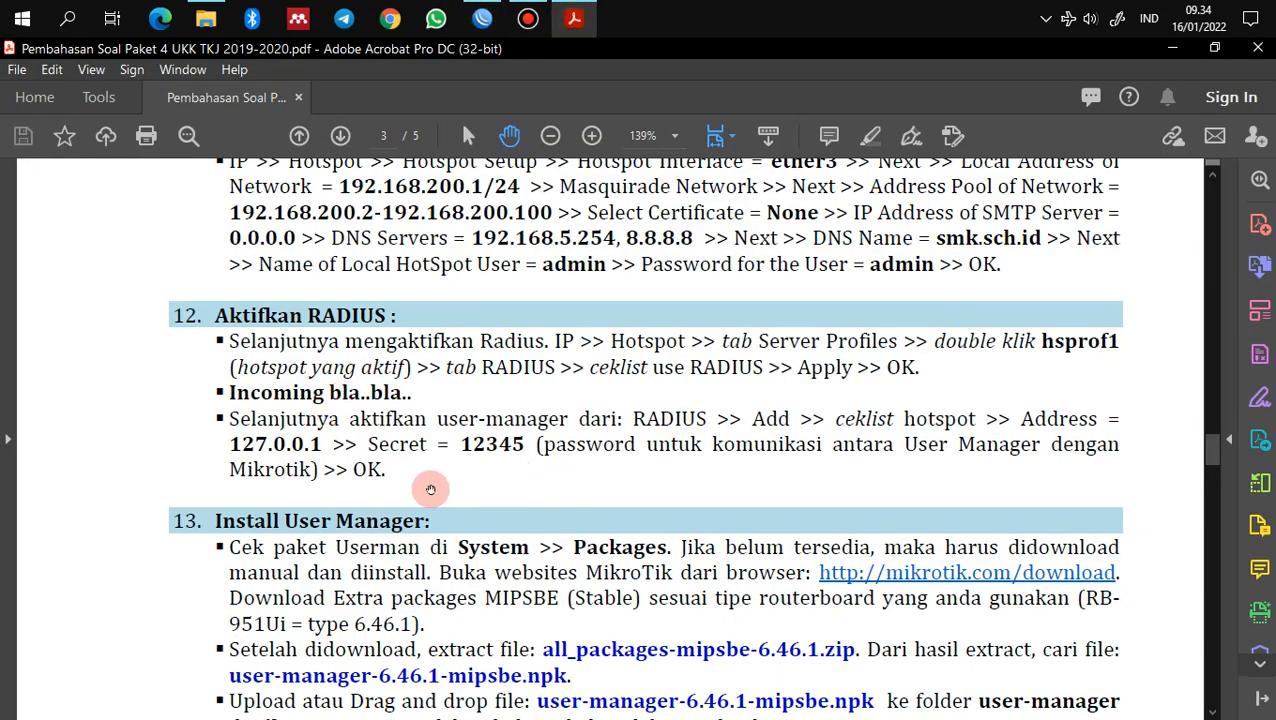
Step: Scroll the guide to section 13, Install User Manager, and switch back to WinBox
scroll(428, 487, down, 5)
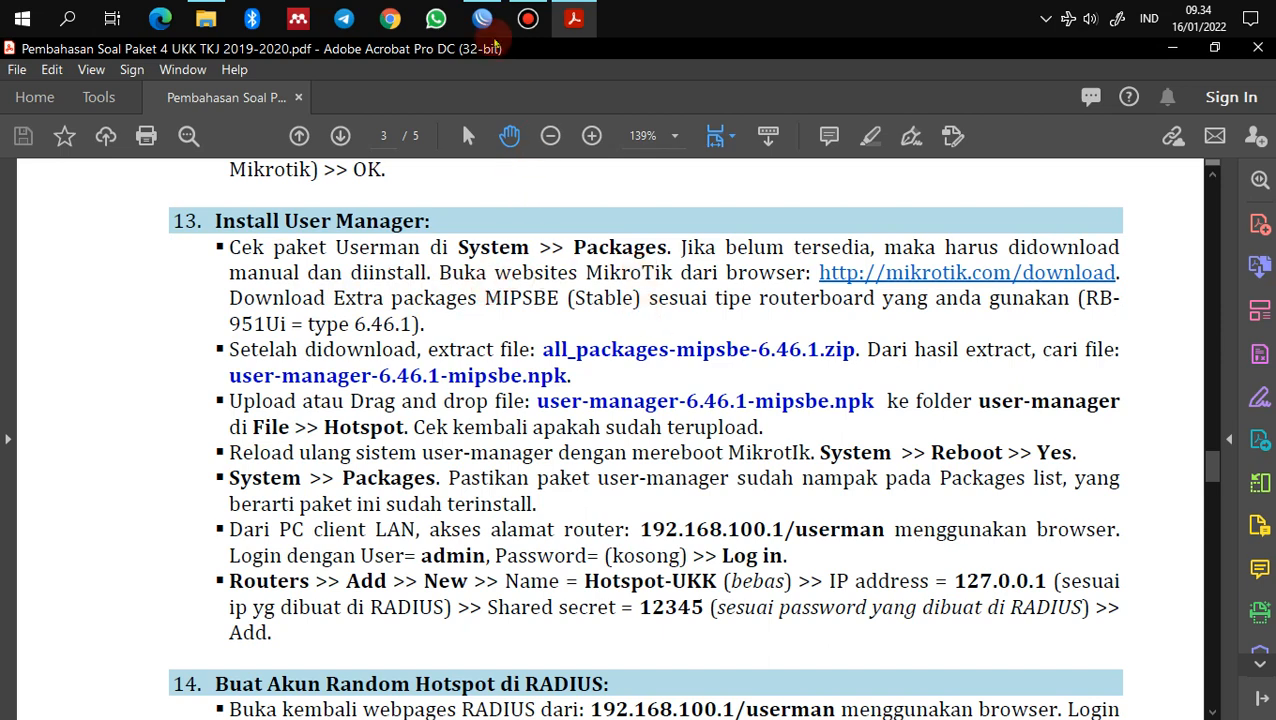
click(482, 18)
Step: View the System Packages list, all at version 6.47.9, then open Microsoft Edge
click(60, 324)
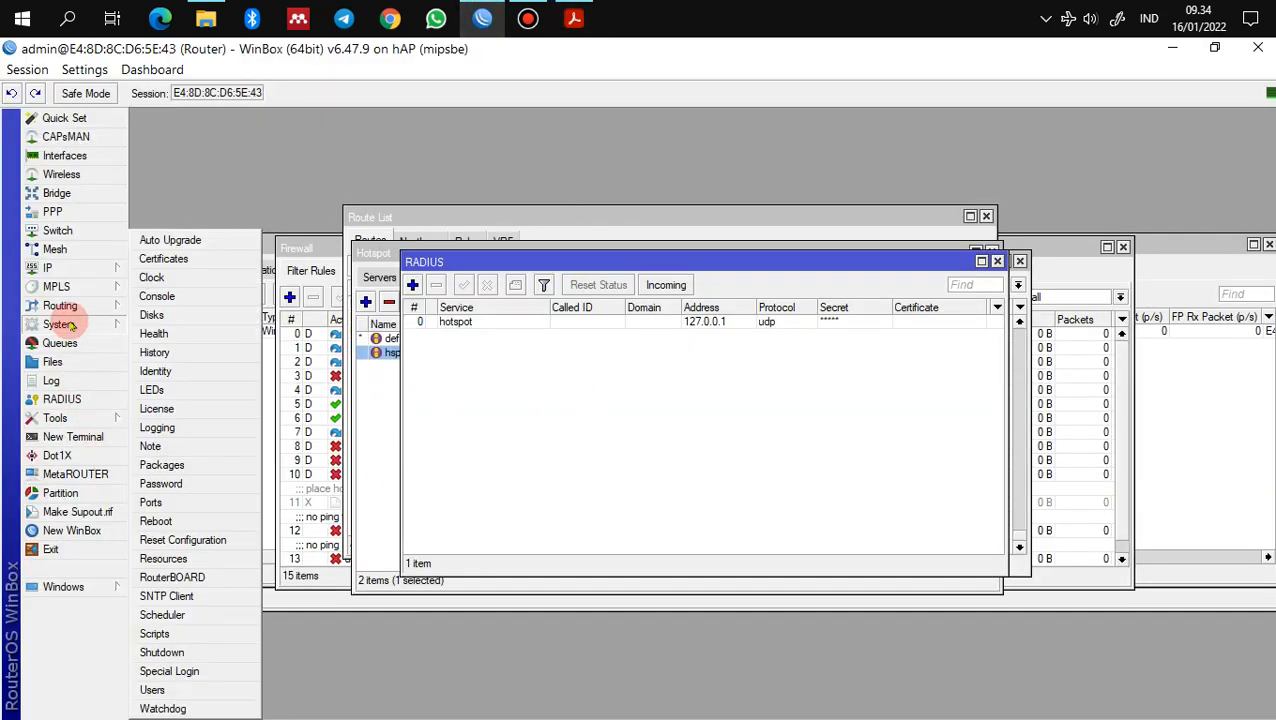
click(162, 465)
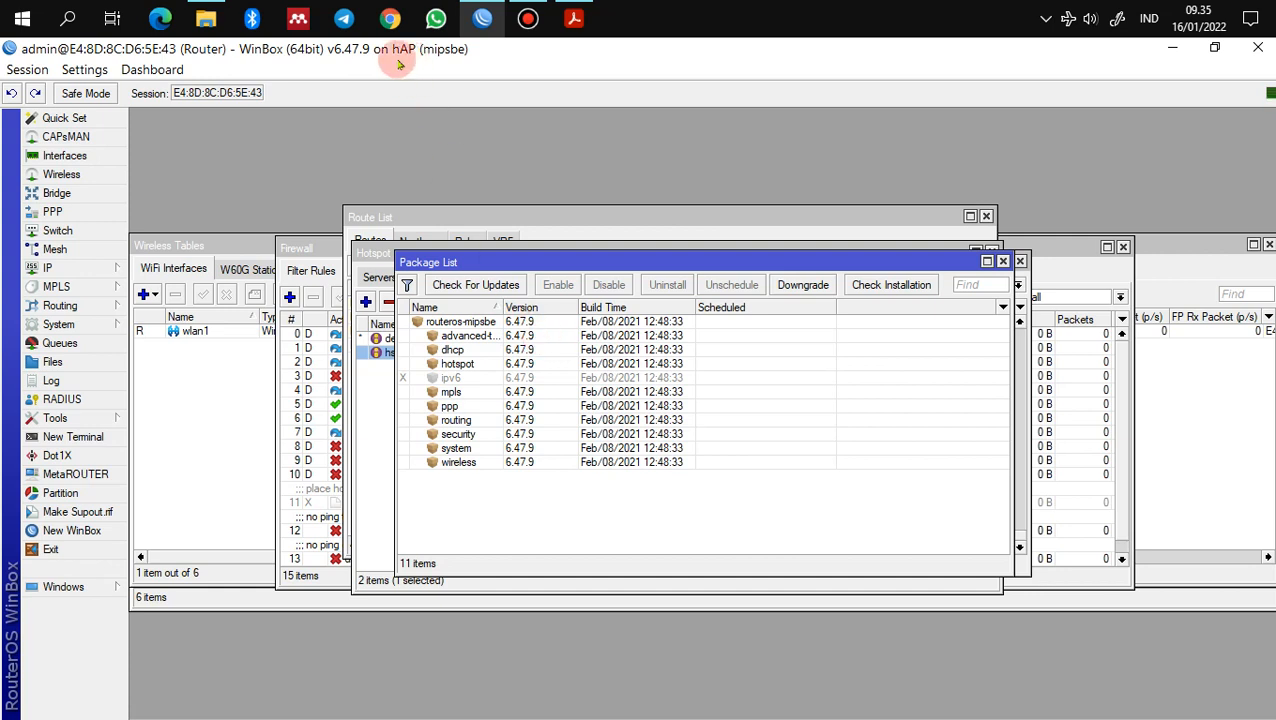
click(172, 28)
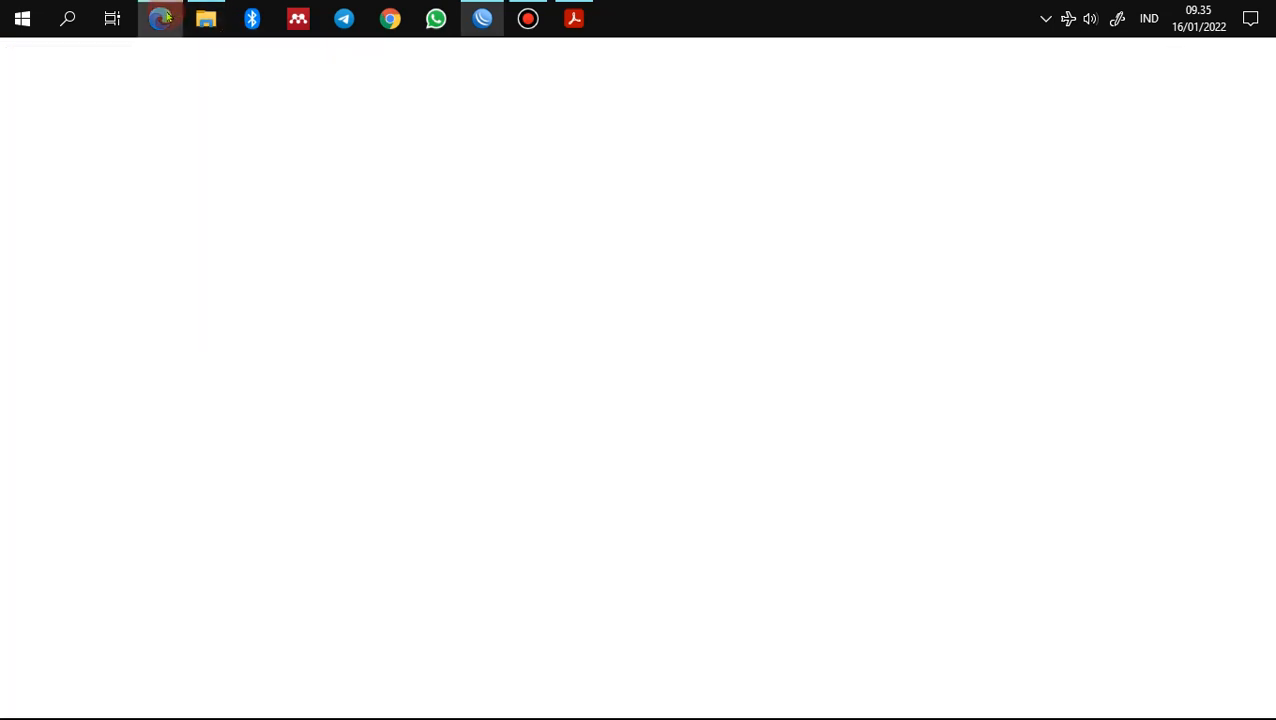
Step: Go to mikrotik.com and open its Software download page
text(mikroti)
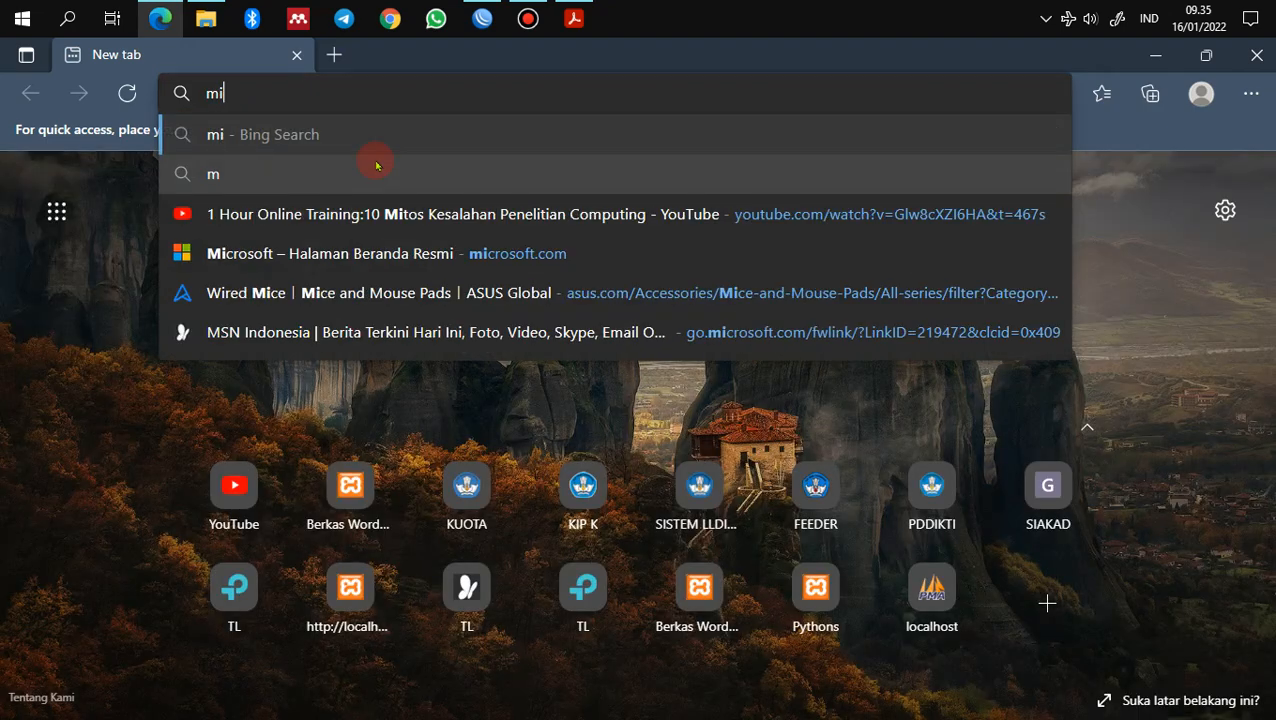
text(k.com)
key(Return)
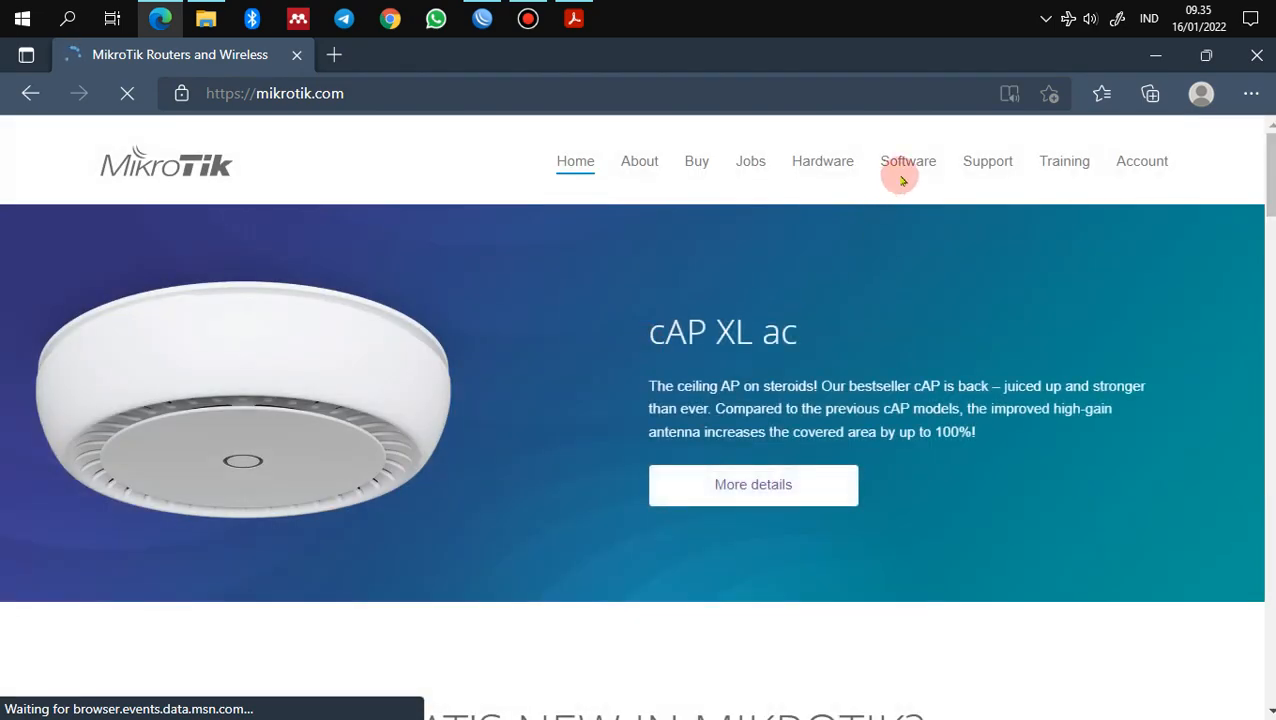
click(907, 166)
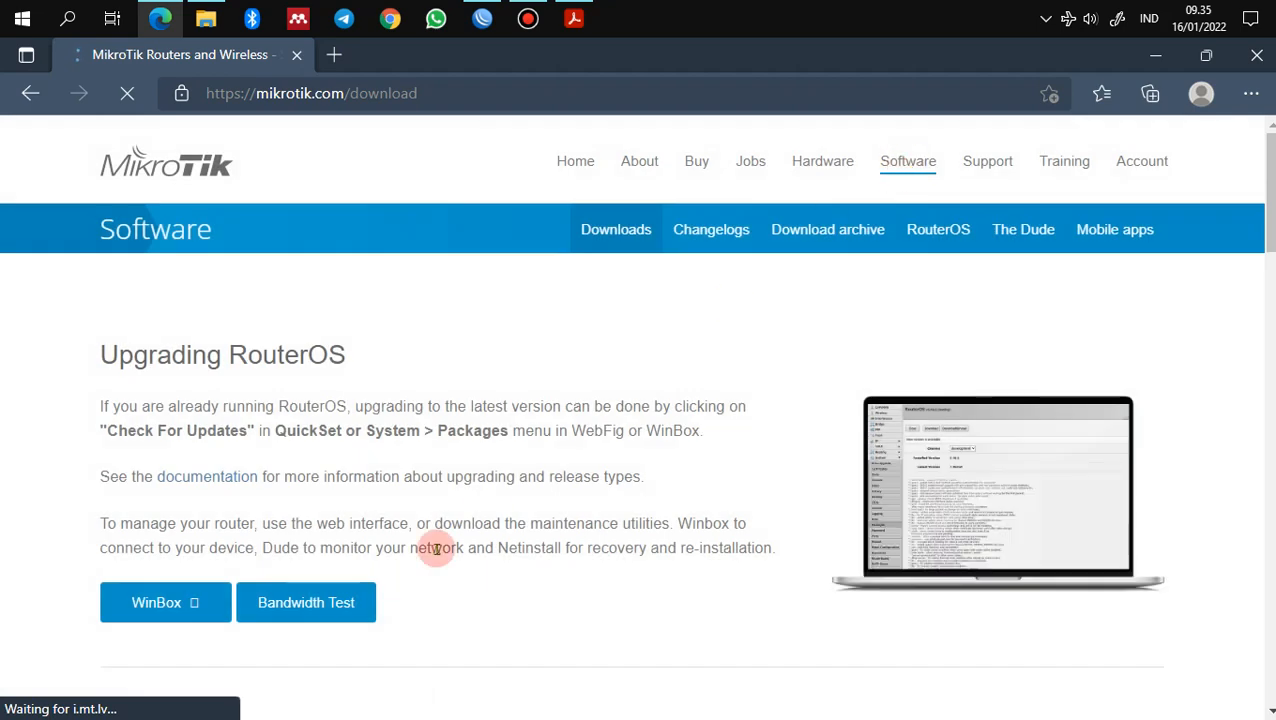
Step: Expand the RouterOS v6 downloads table showing 6.48.6 Long-term, 6.49.2 Stable and 6.49rc2 Testing
scroll(393, 585, down, 5)
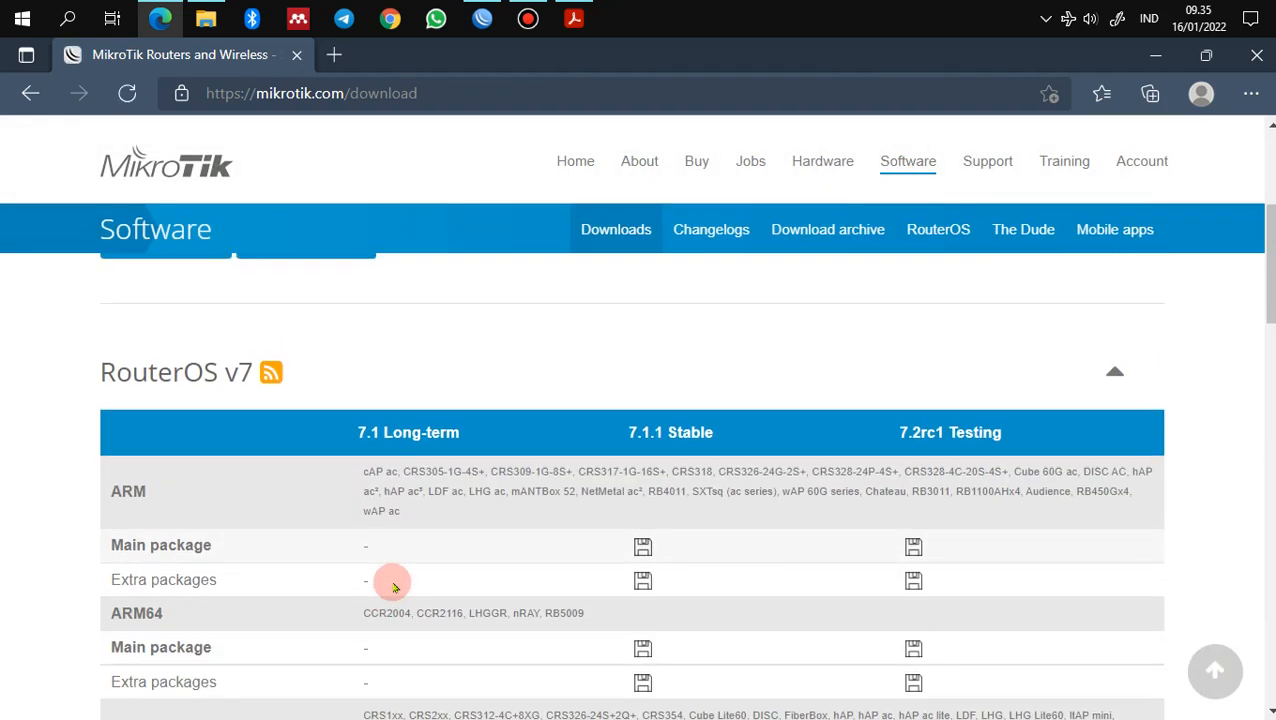
scroll(259, 398, down, 5)
scroll(259, 398, down, 10)
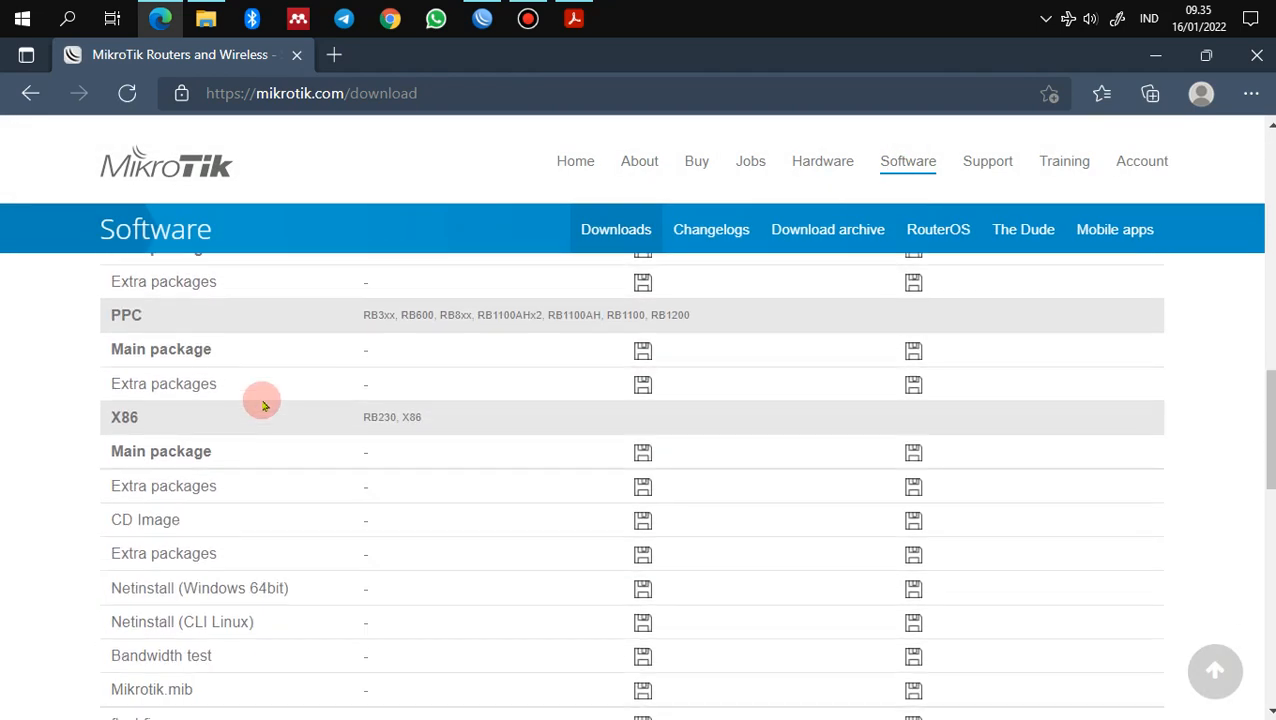
click(245, 402)
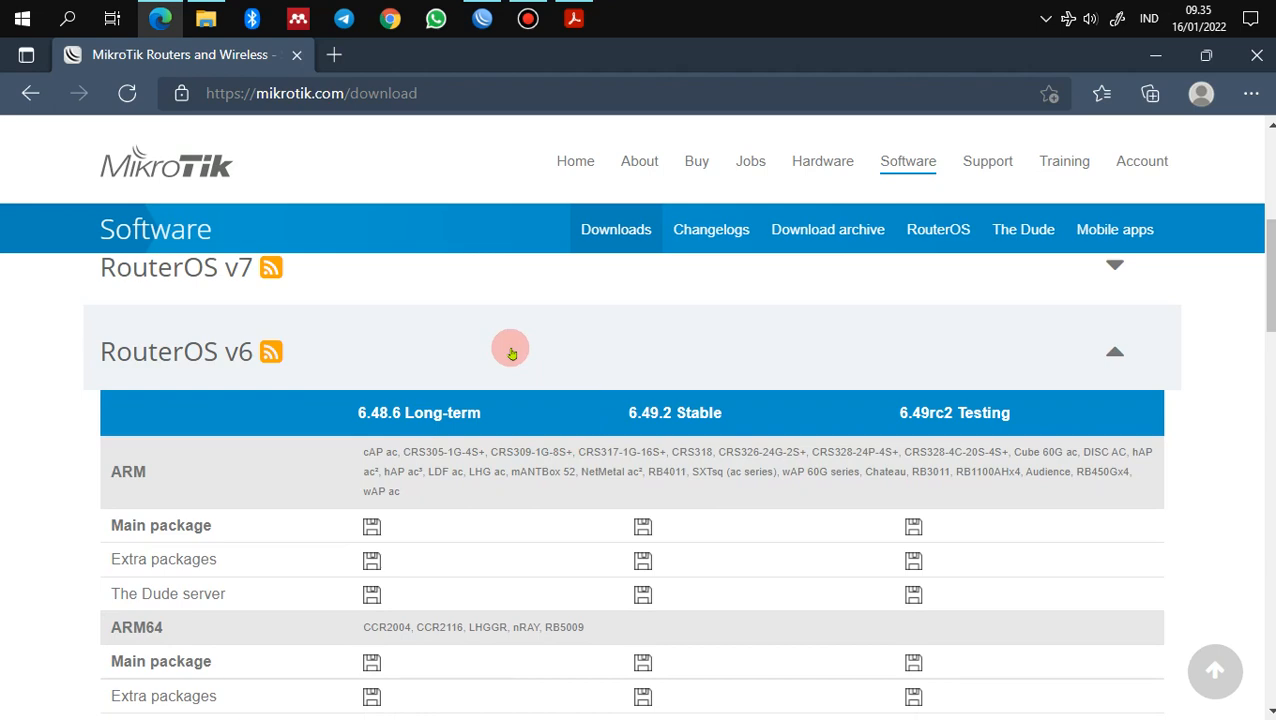
scroll(610, 593, down, 15)
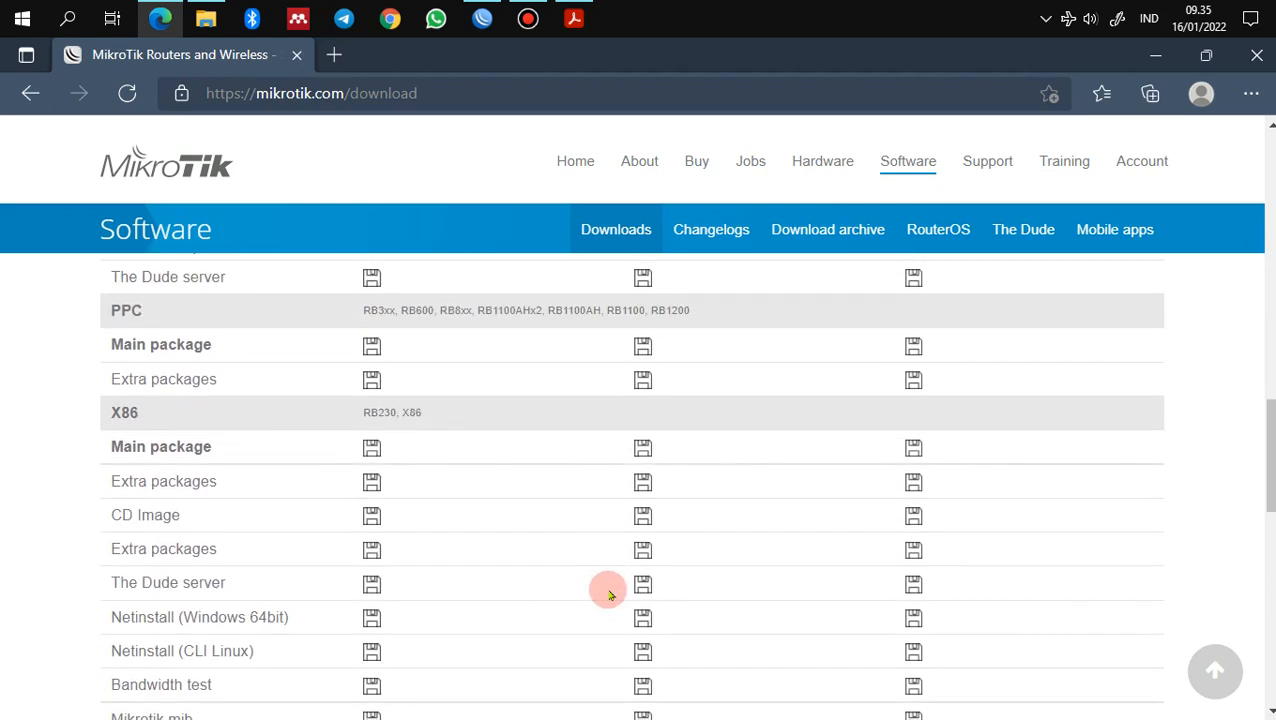
scroll(610, 593, down, 5)
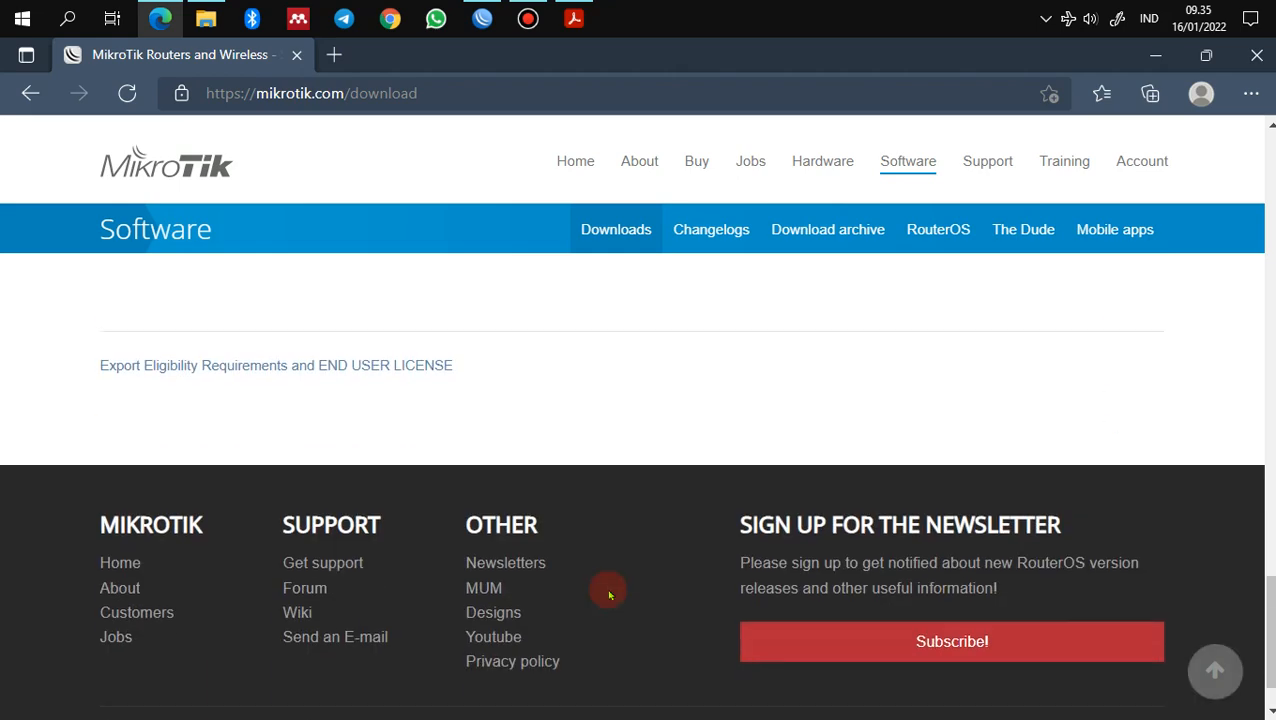
scroll(610, 593, up, 2)
scroll(610, 593, up, 15)
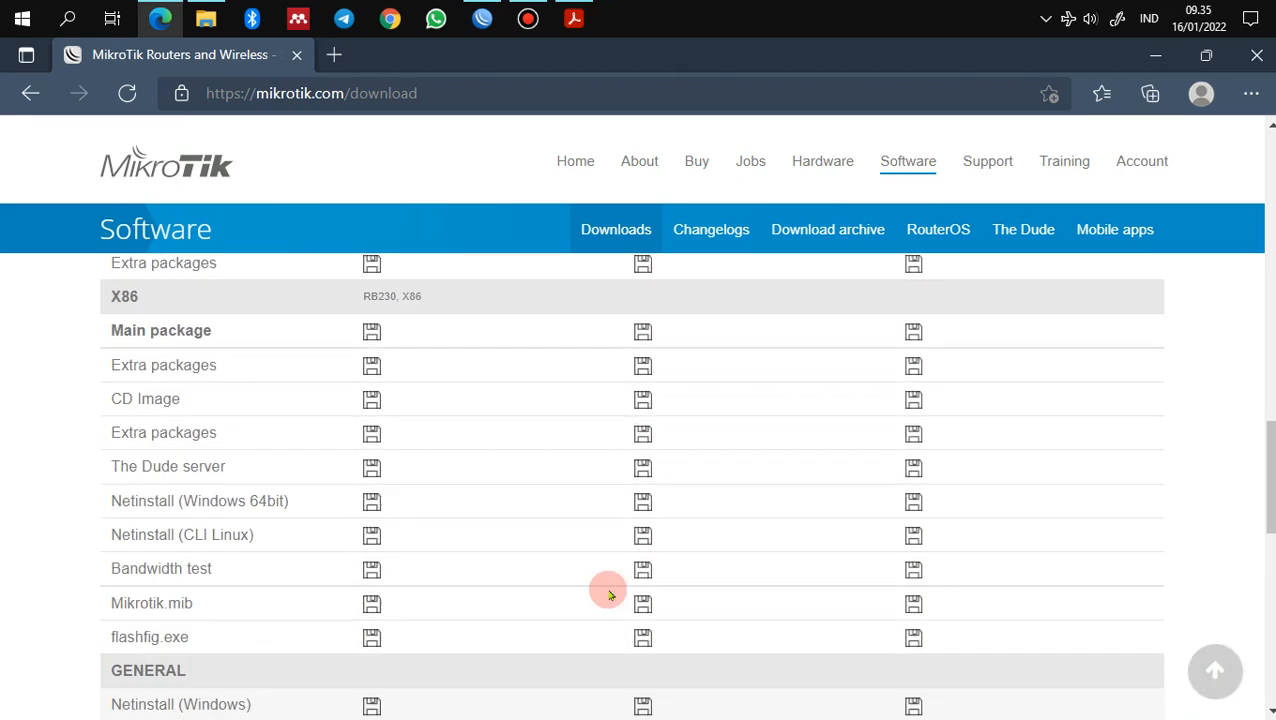
scroll(610, 593, up, 10)
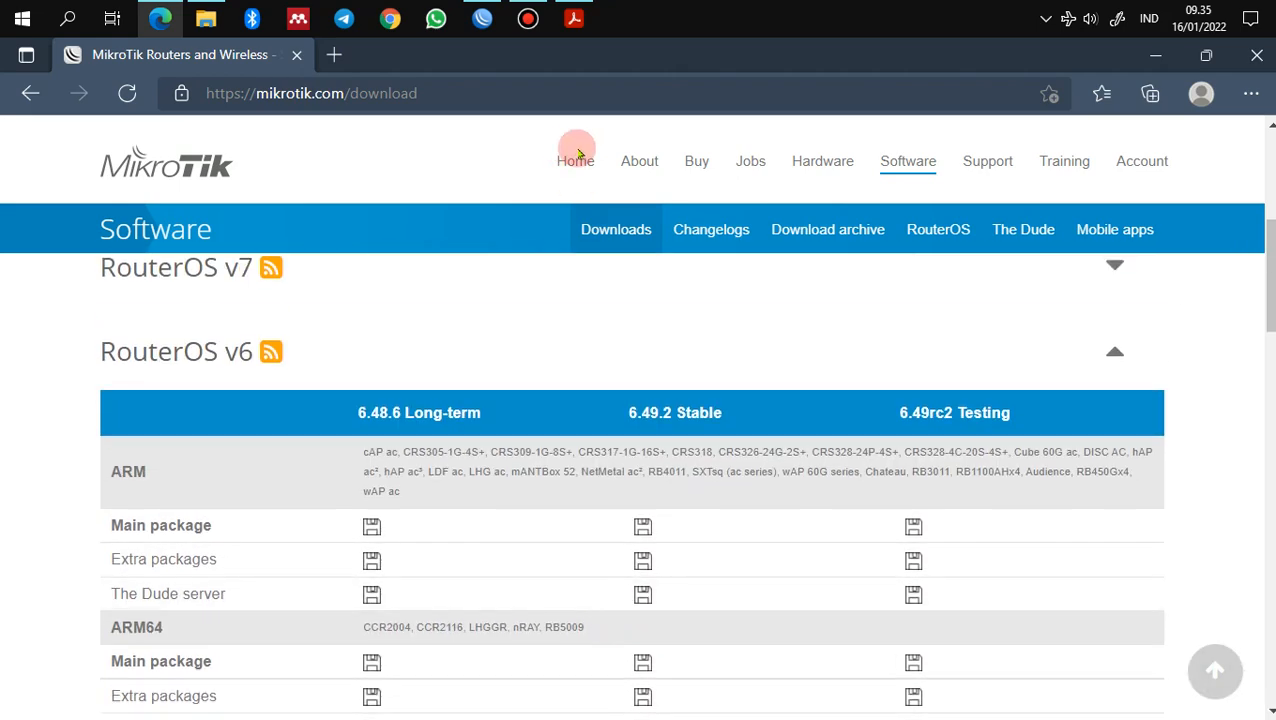
Step: Check for RouterOS updates and start Download&Install of stable 6.49.2 over installed 6.47.9
click(482, 18)
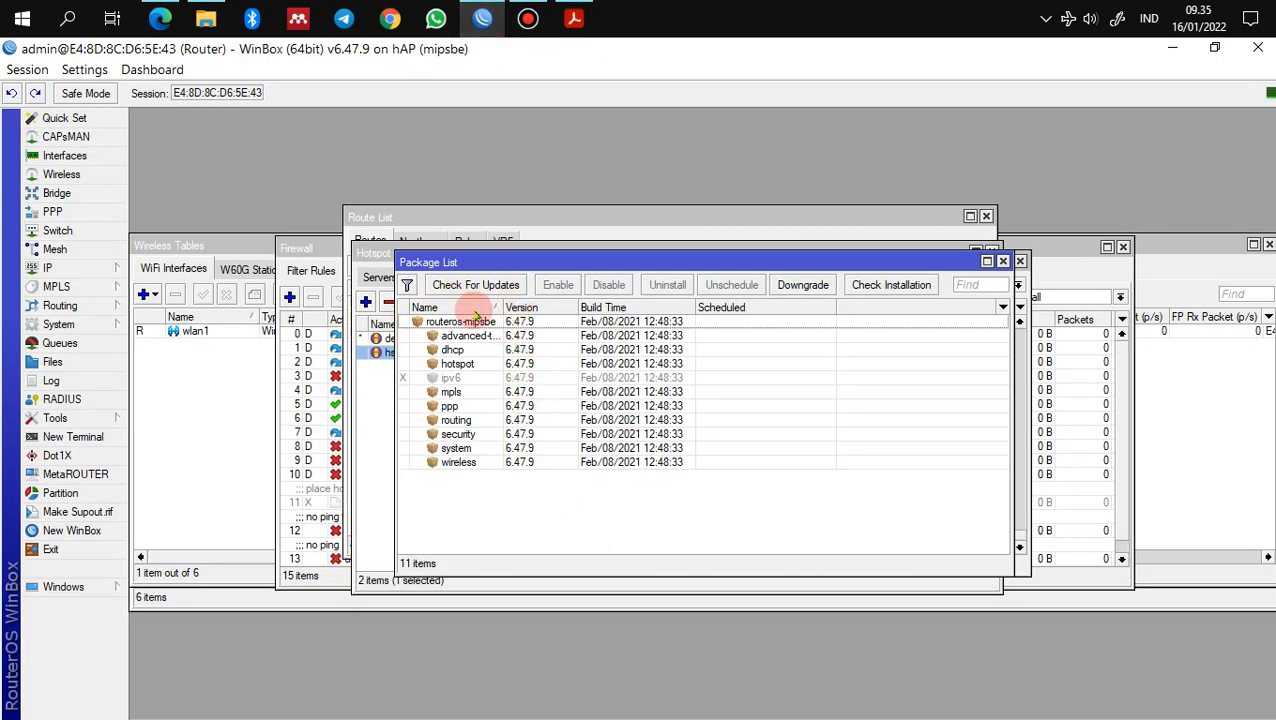
click(478, 286)
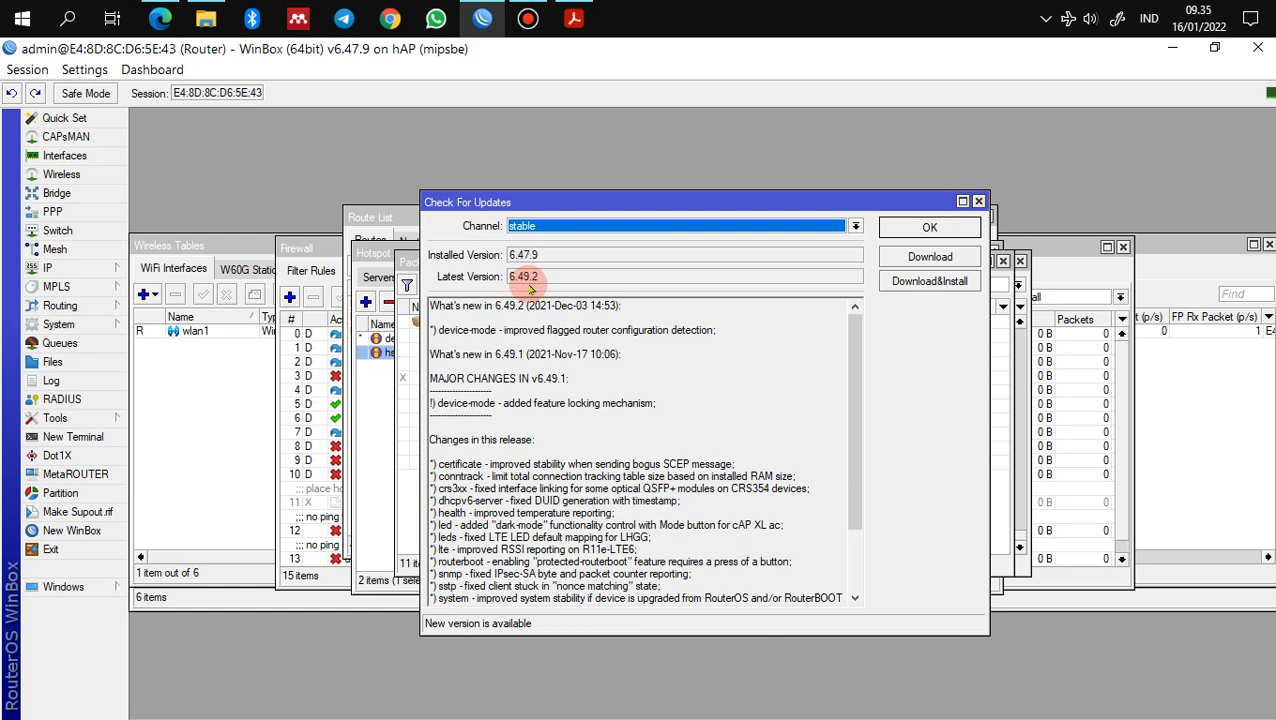
click(530, 18)
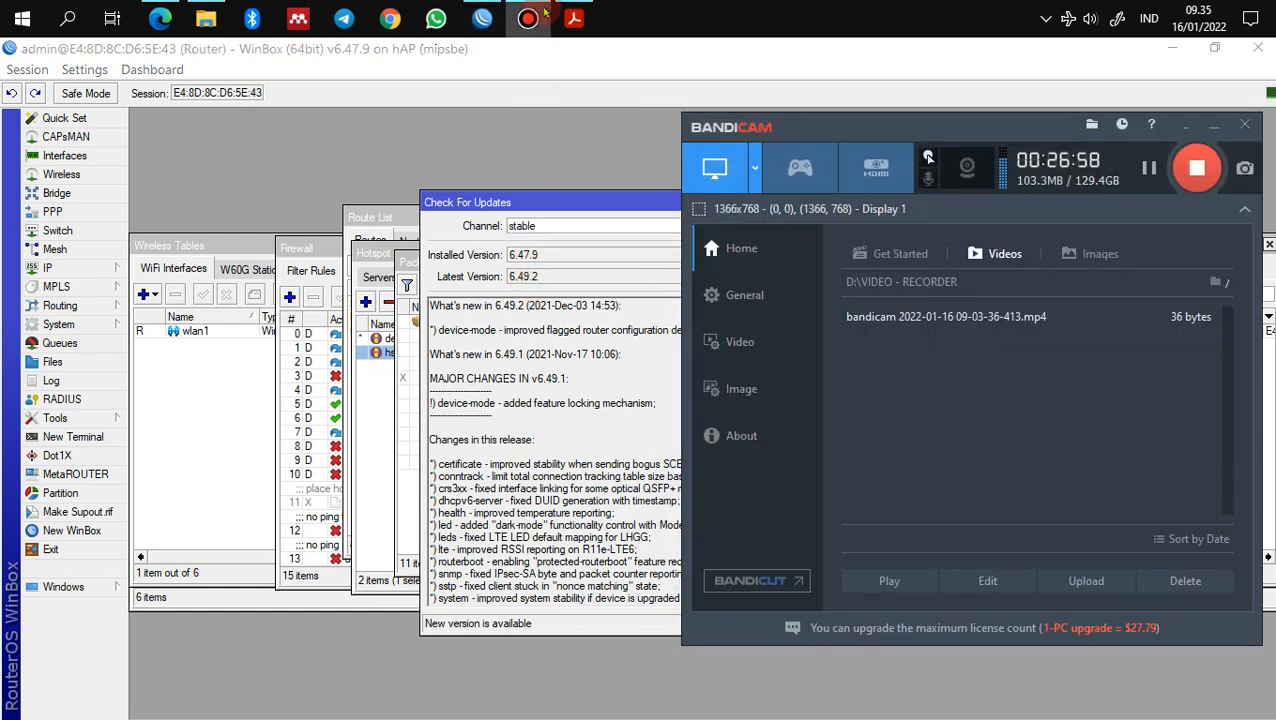
click(510, 280)
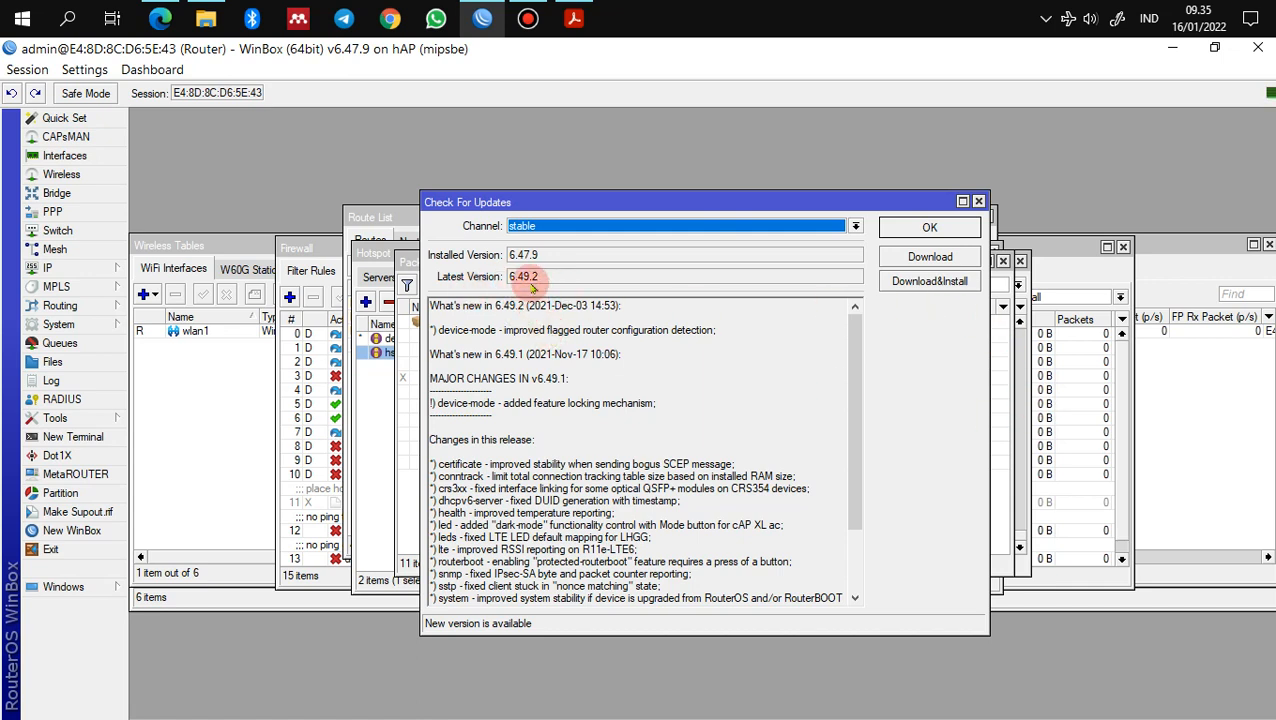
click(910, 285)
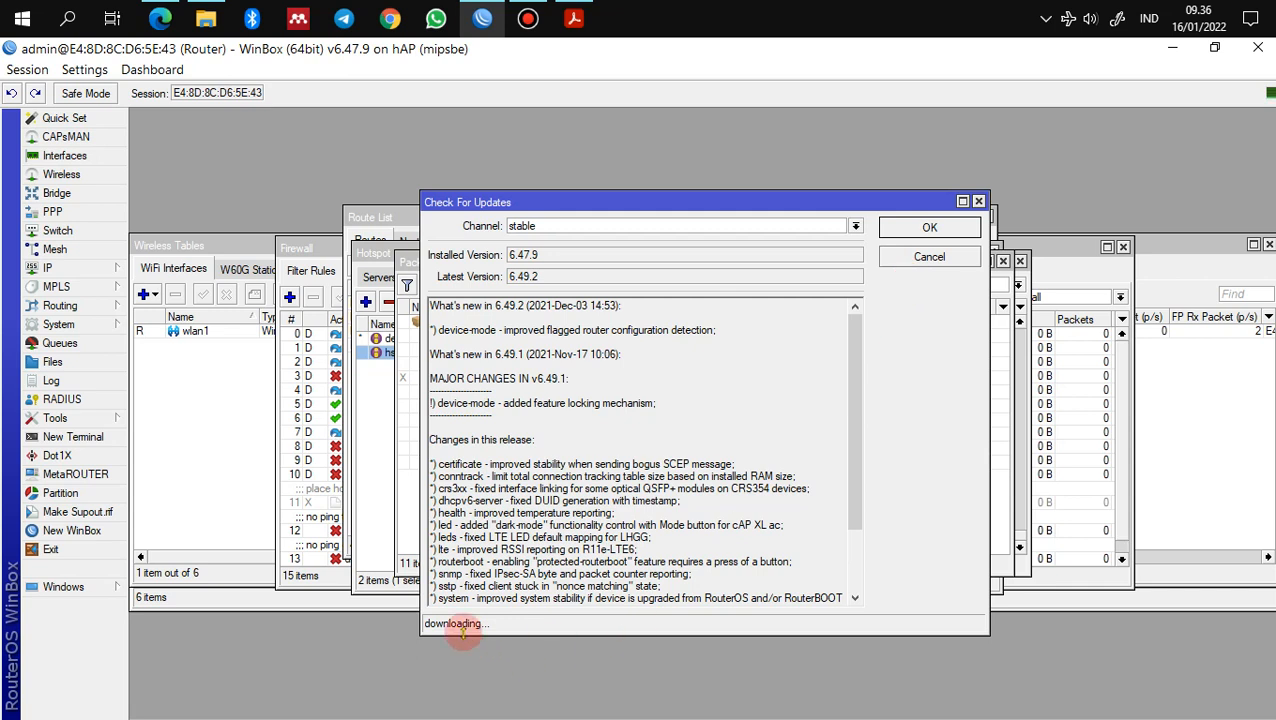
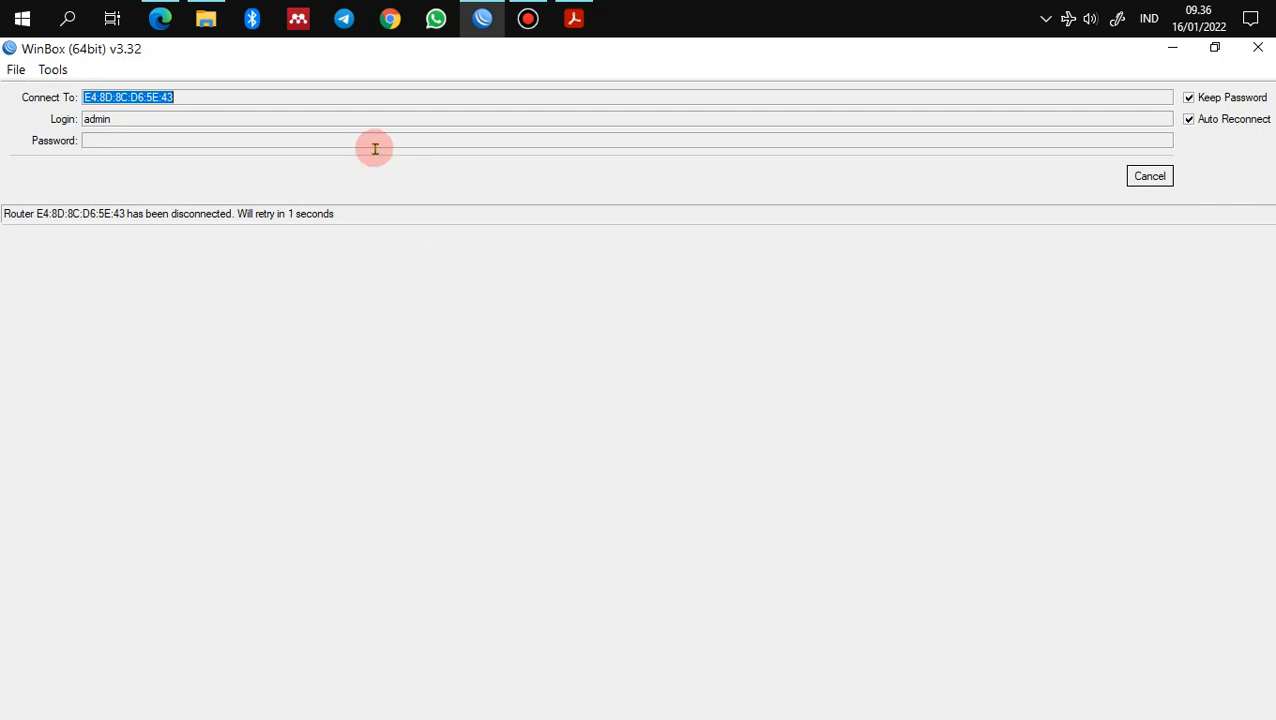
Step: Bring the mikrotik.com download page in the browser to the front
click(160, 18)
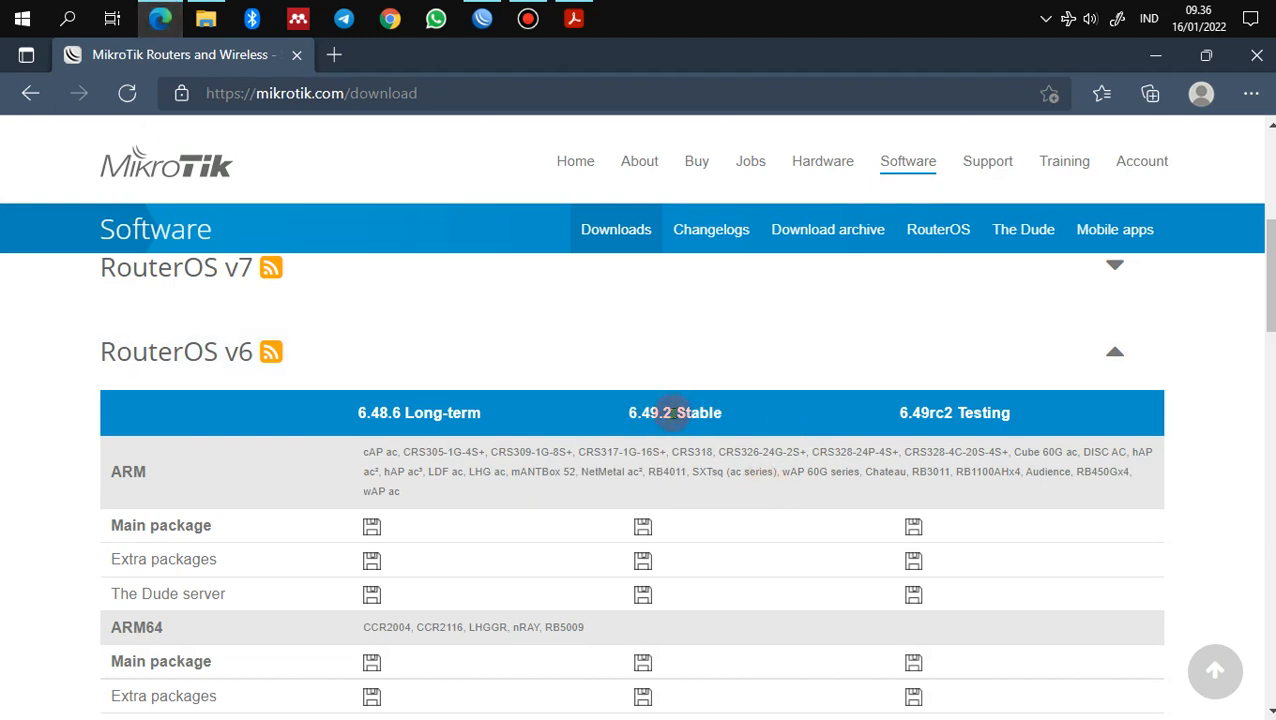
Step: Find the 6.49.2 Stable MIPSBE extra packages link and start its download
scroll(660, 442, down, 3)
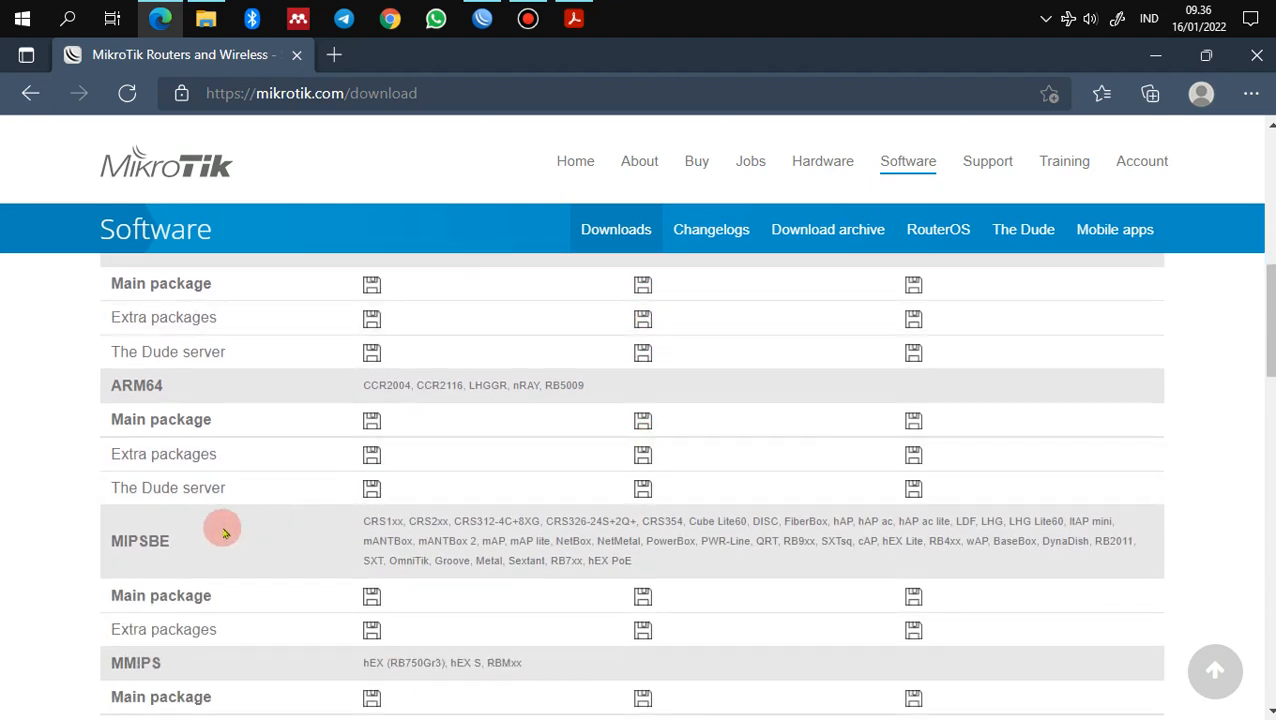
scroll(215, 535, down, 1)
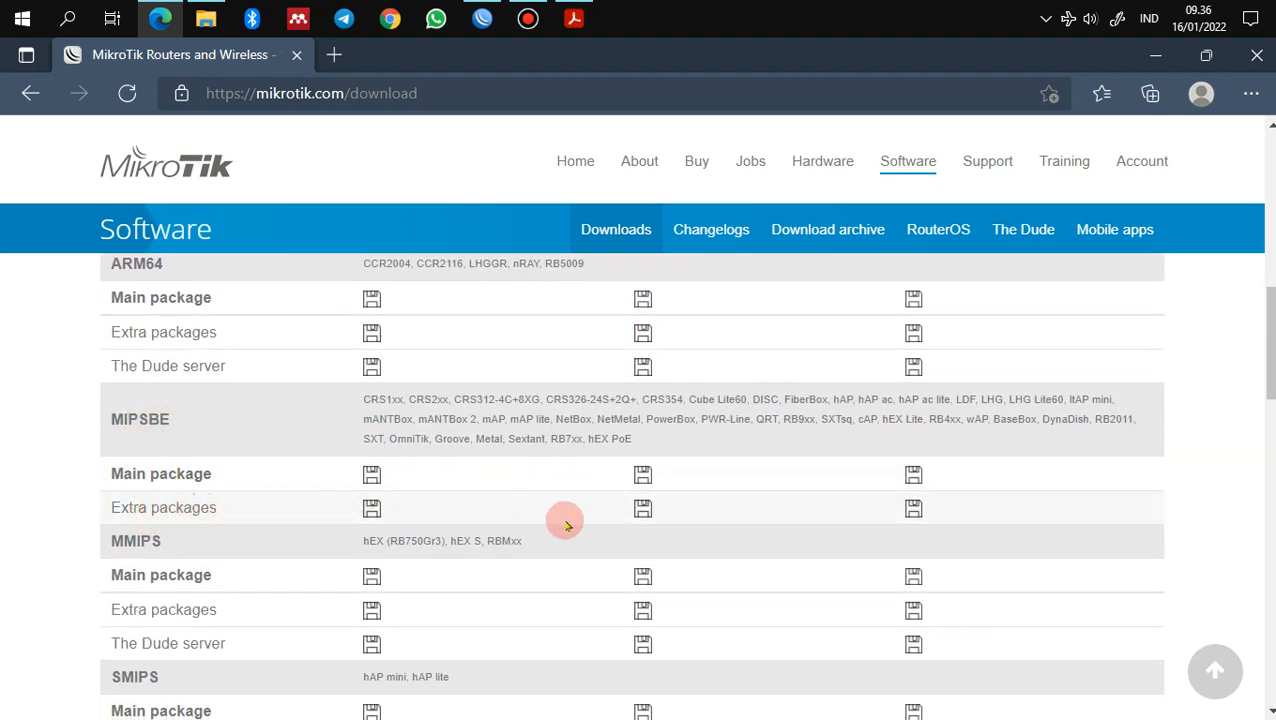
scroll(632, 507, up, 4)
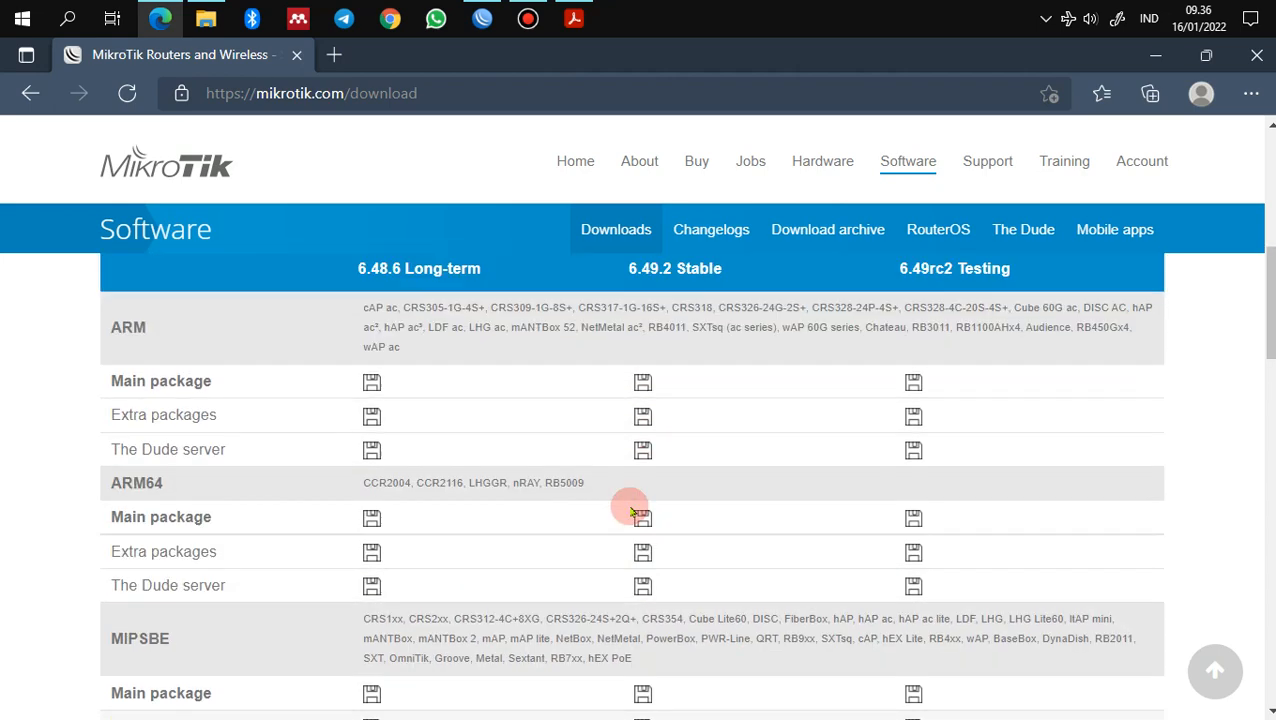
scroll(655, 458, down, 3)
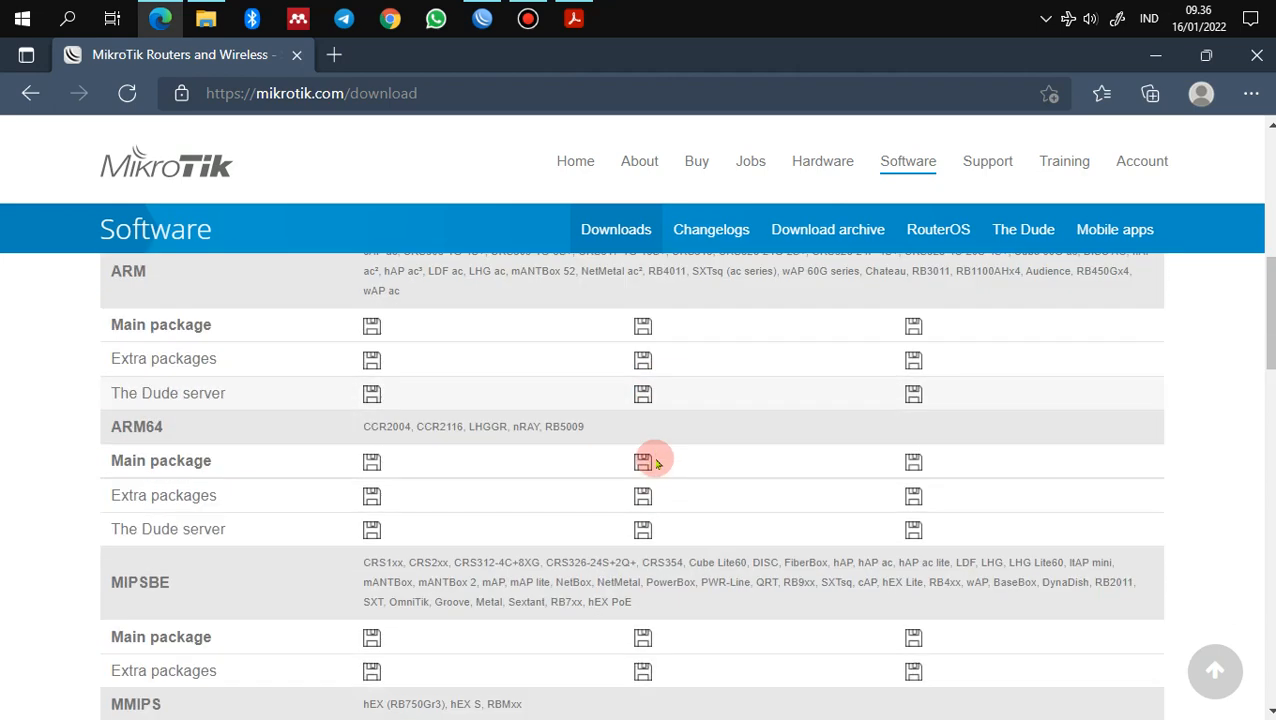
scroll(645, 470, down, 1)
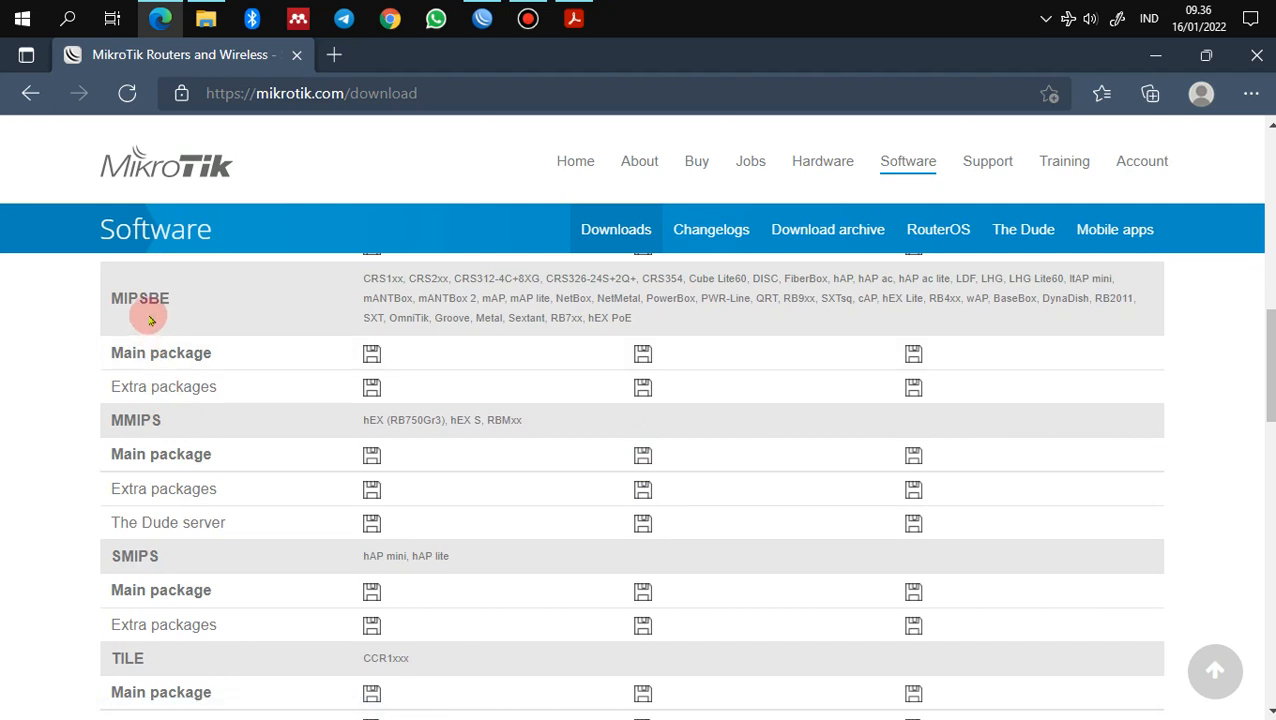
click(642, 388)
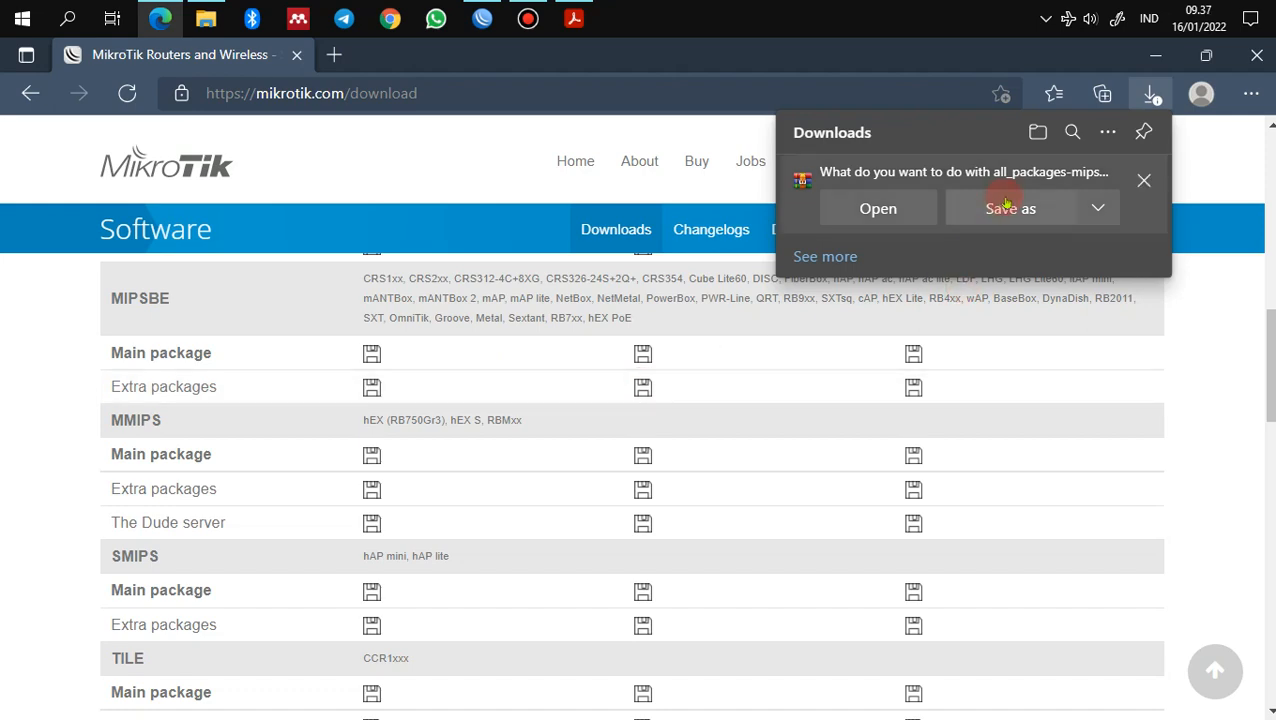
Step: Cancel saving a duplicate copy and switch to the Pengayaan folder in File Explorer
click(1003, 208)
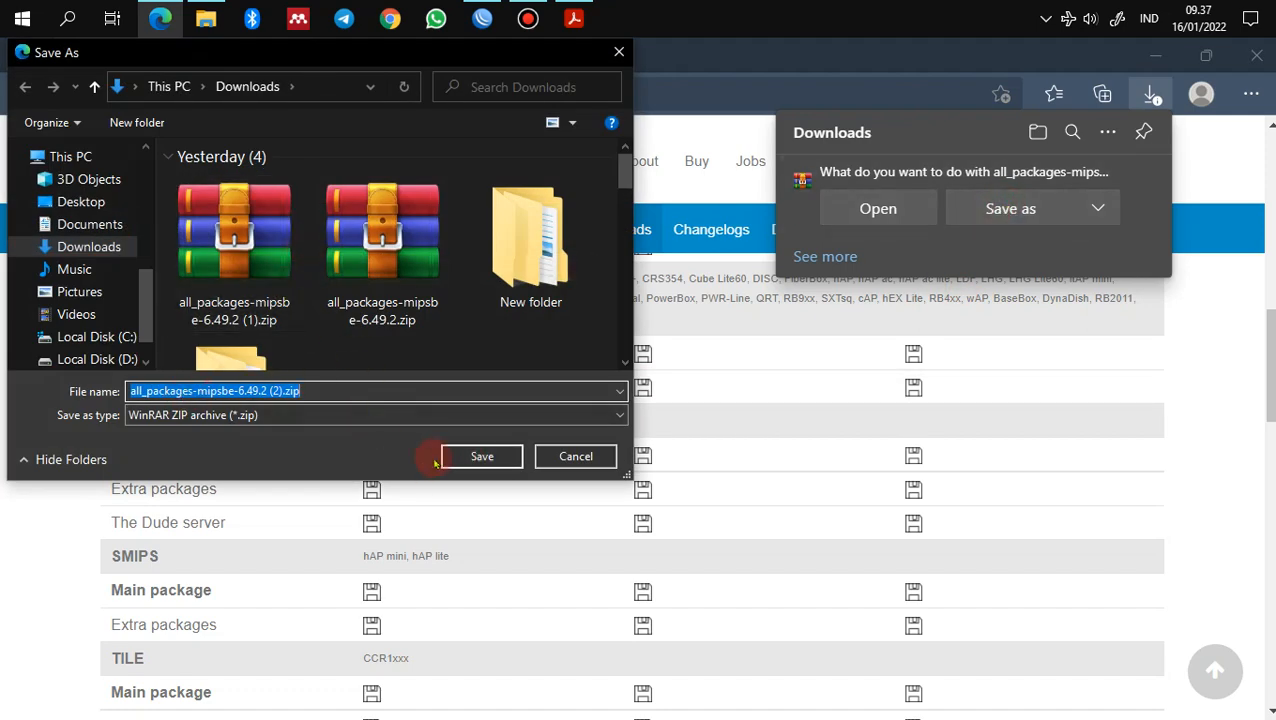
click(566, 458)
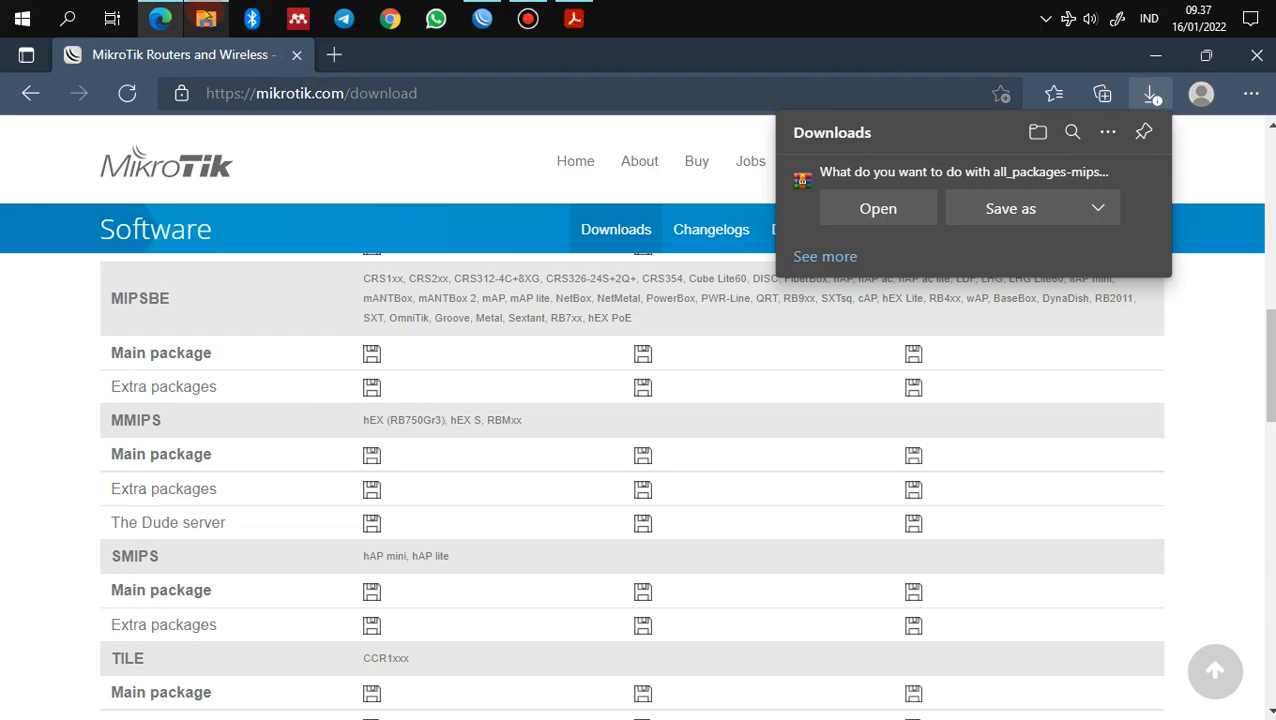
click(206, 18)
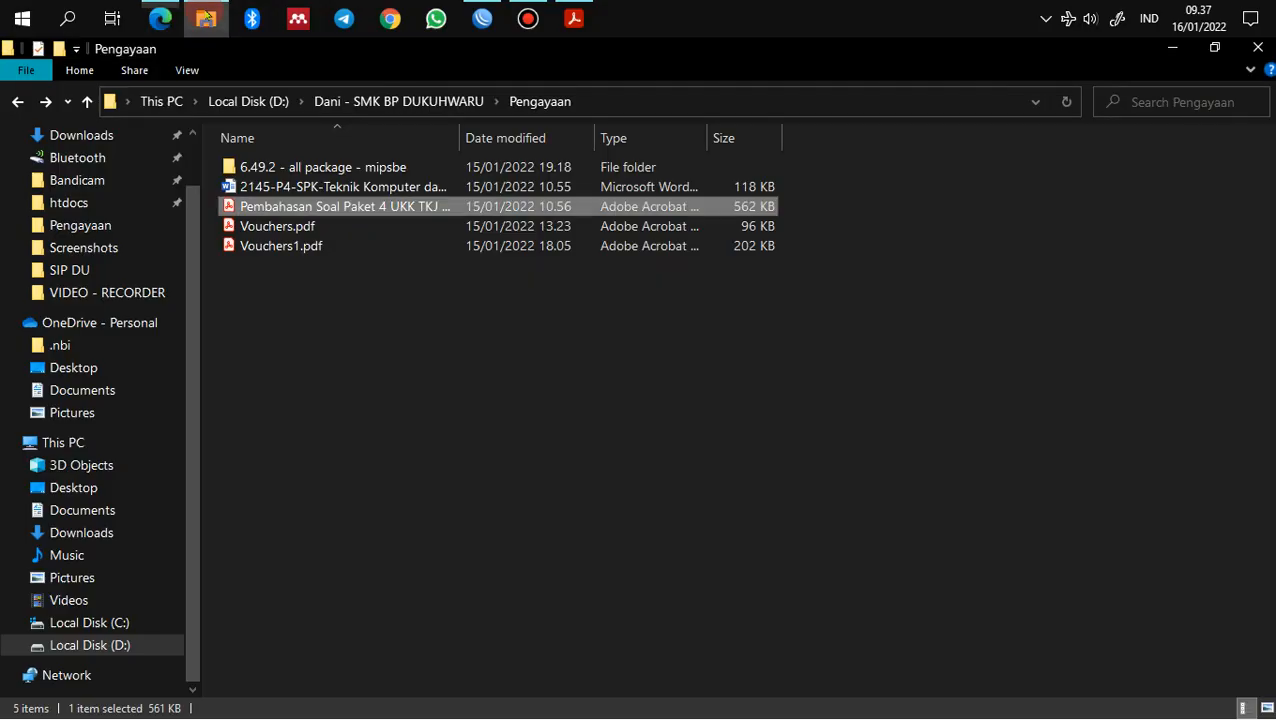
Step: Open the '6.49.2 - all package - mipsbe' folder, locate user-manager-6.49.2-mipsbe.npk, and return to WinBox
double_click(315, 167)
click(328, 188)
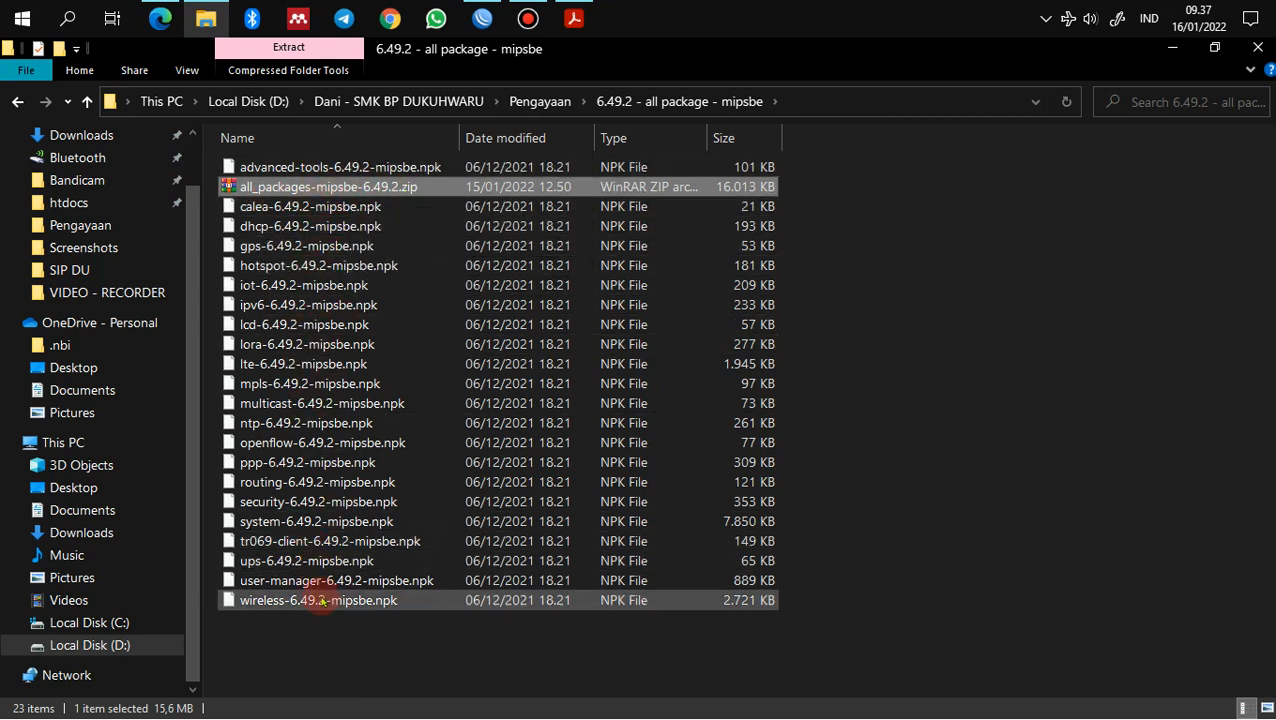
click(328, 640)
click(307, 582)
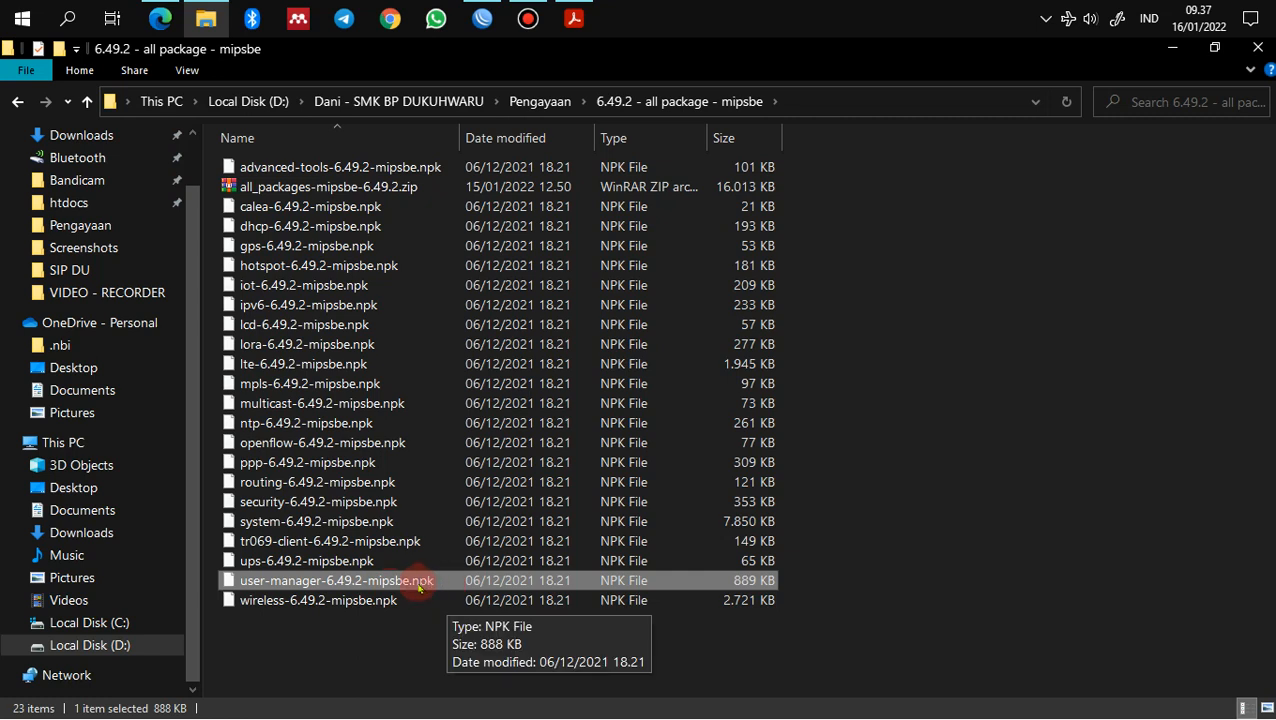
click(482, 18)
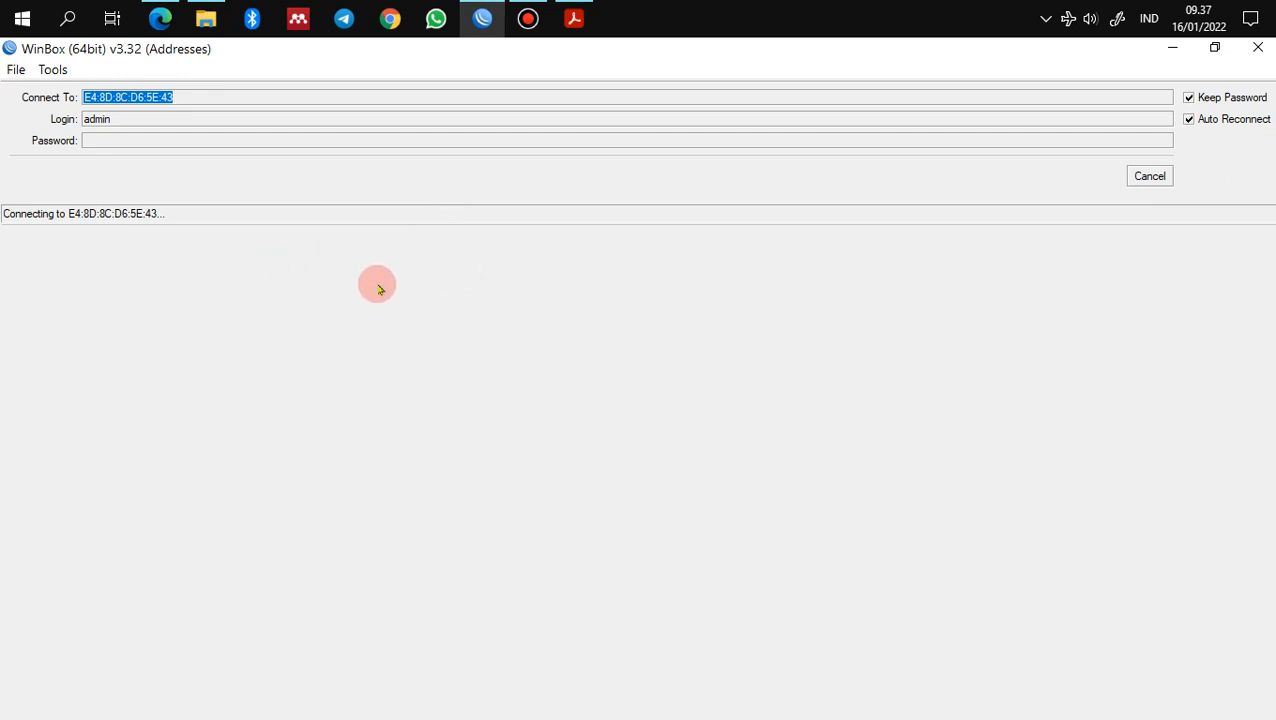
Step: Cancel the stalled connection and refresh the WinBox Neighbors list
click(1150, 176)
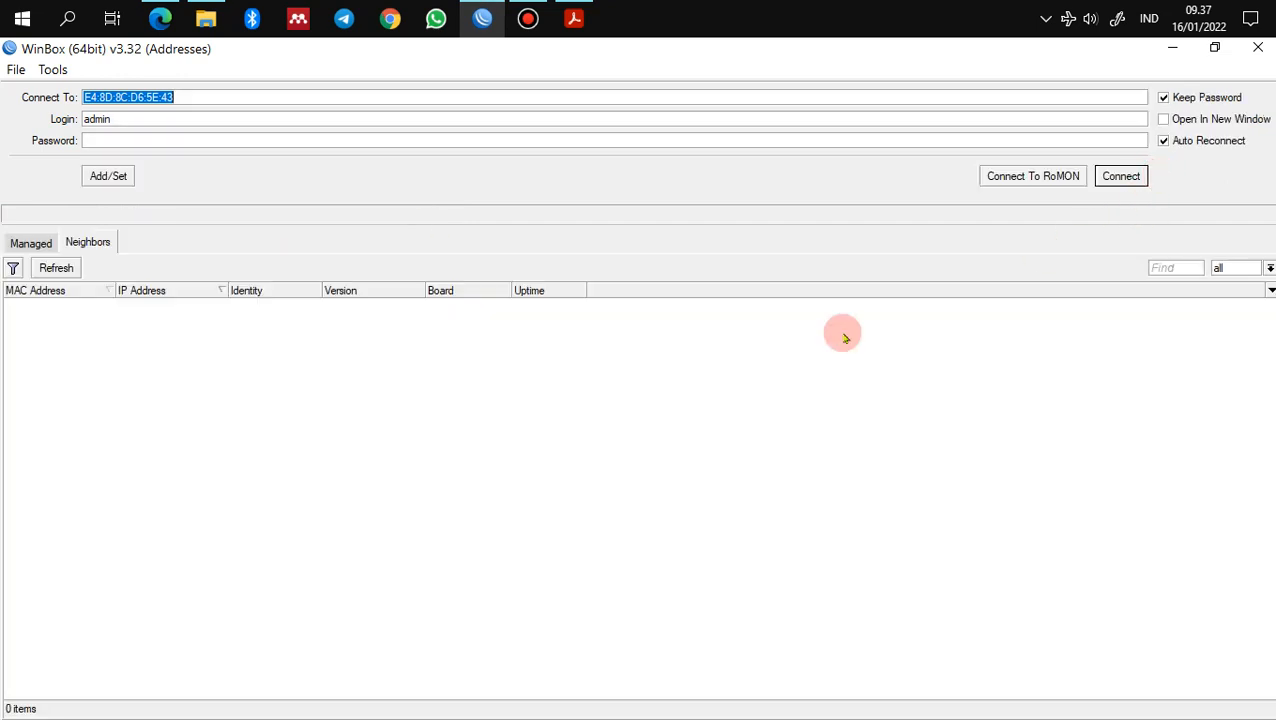
click(45, 276)
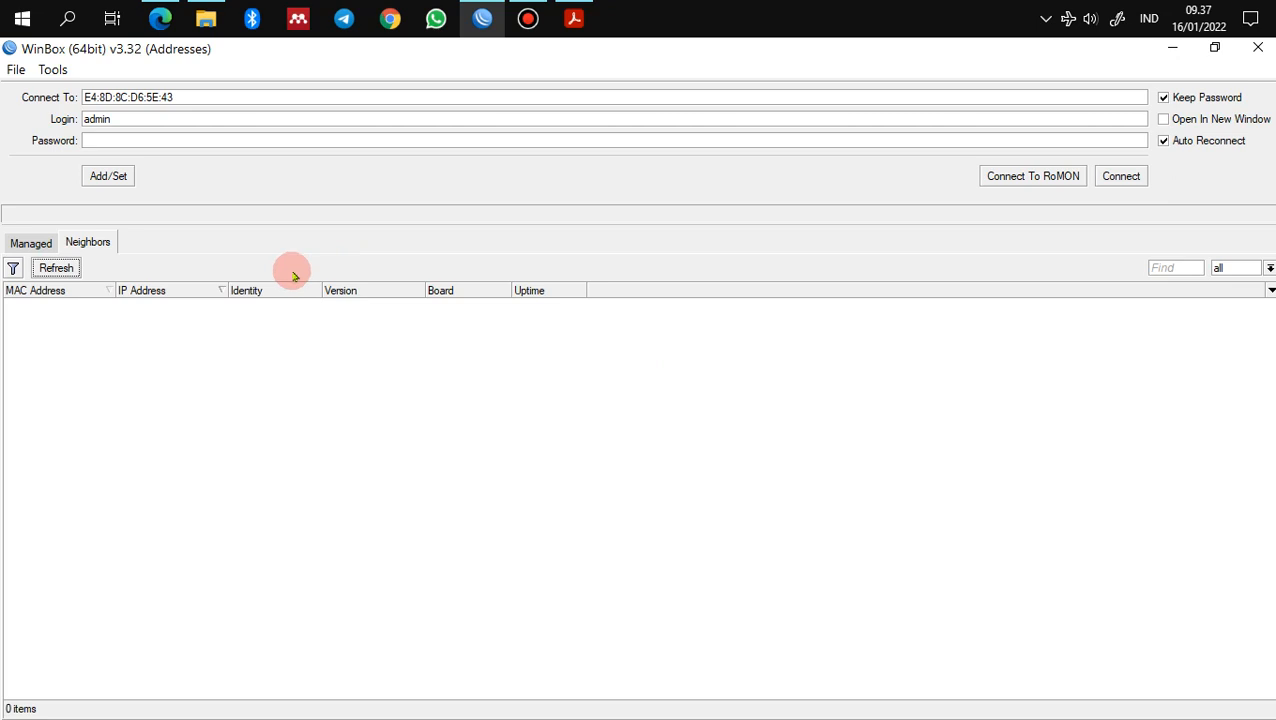
click(68, 270)
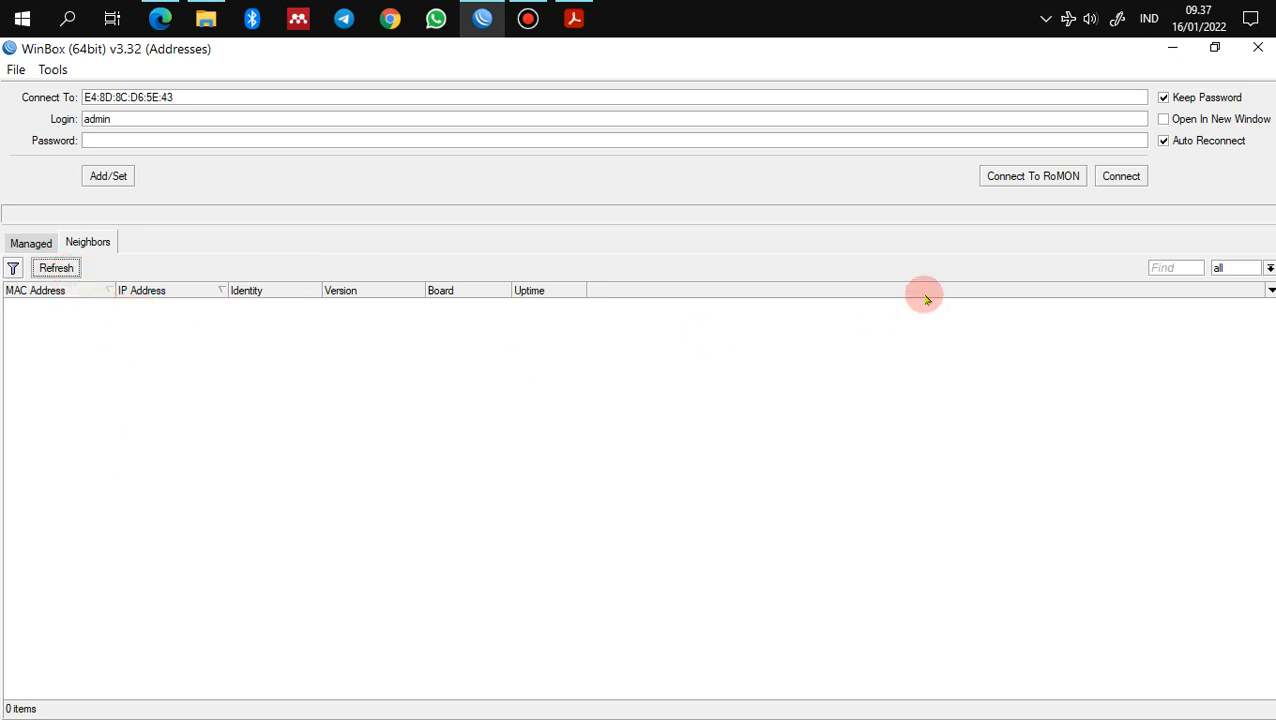
mouse_move(592, 25)
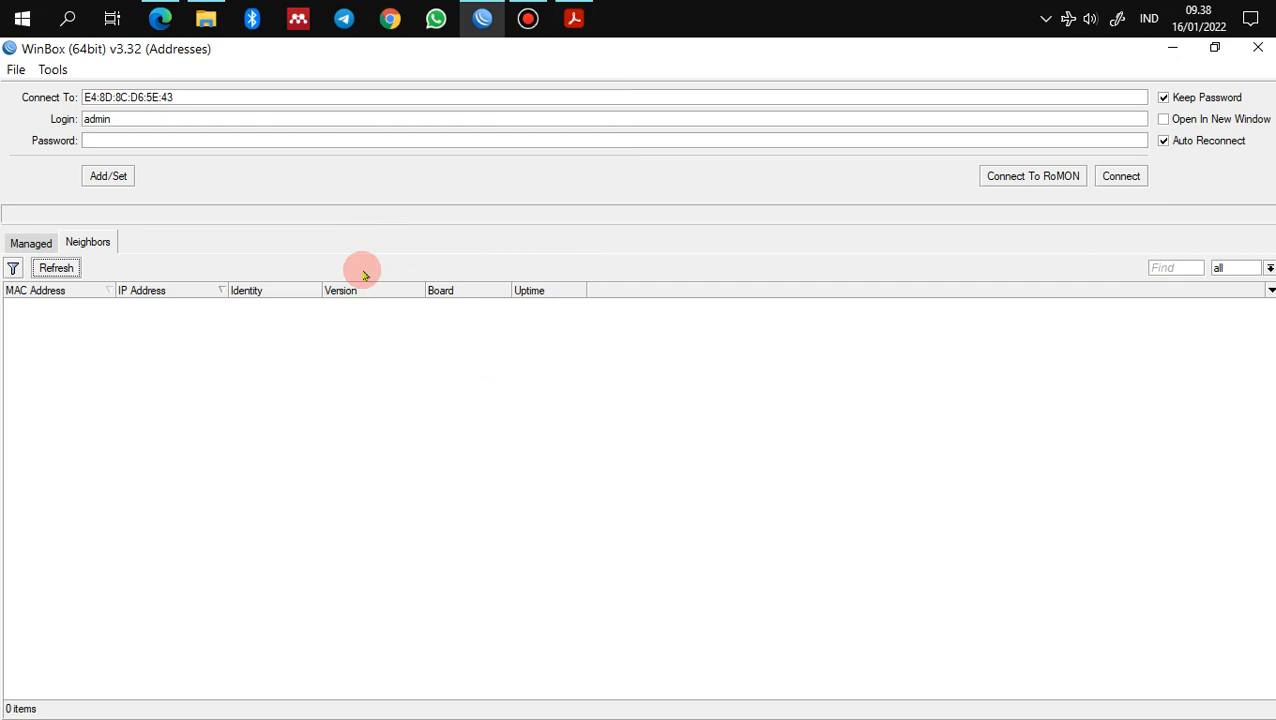
click(528, 18)
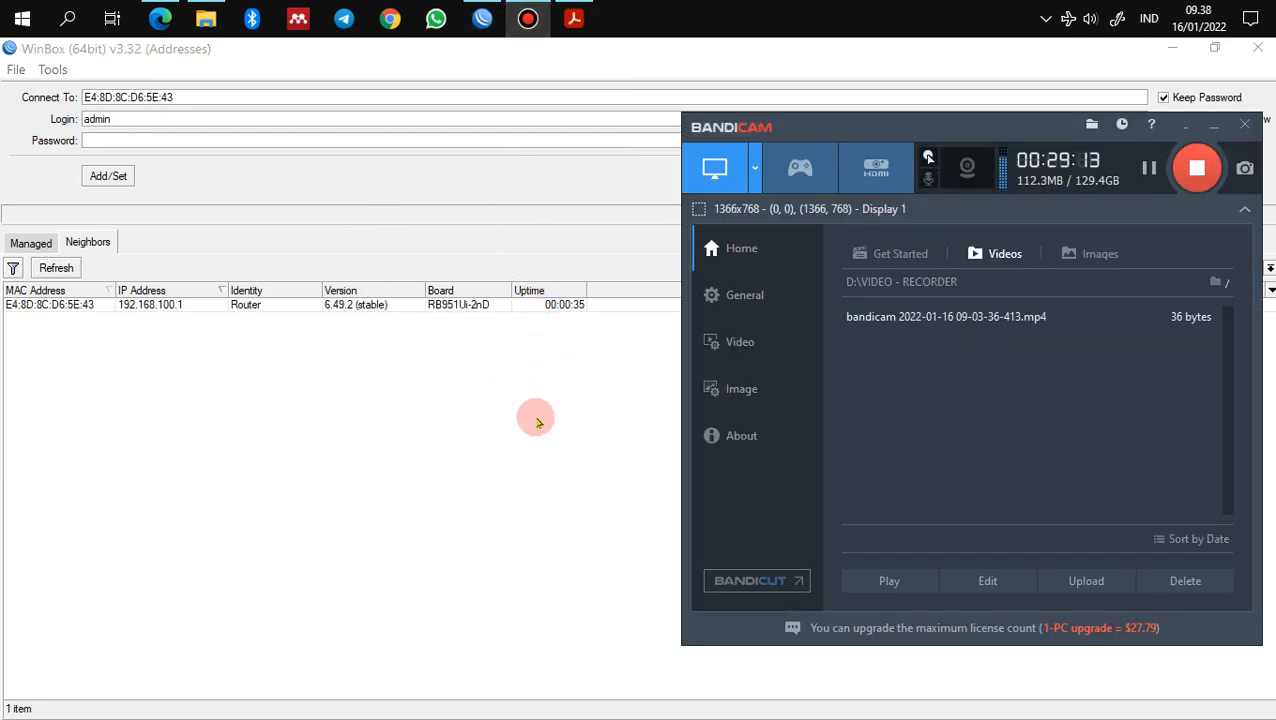
click(536, 425)
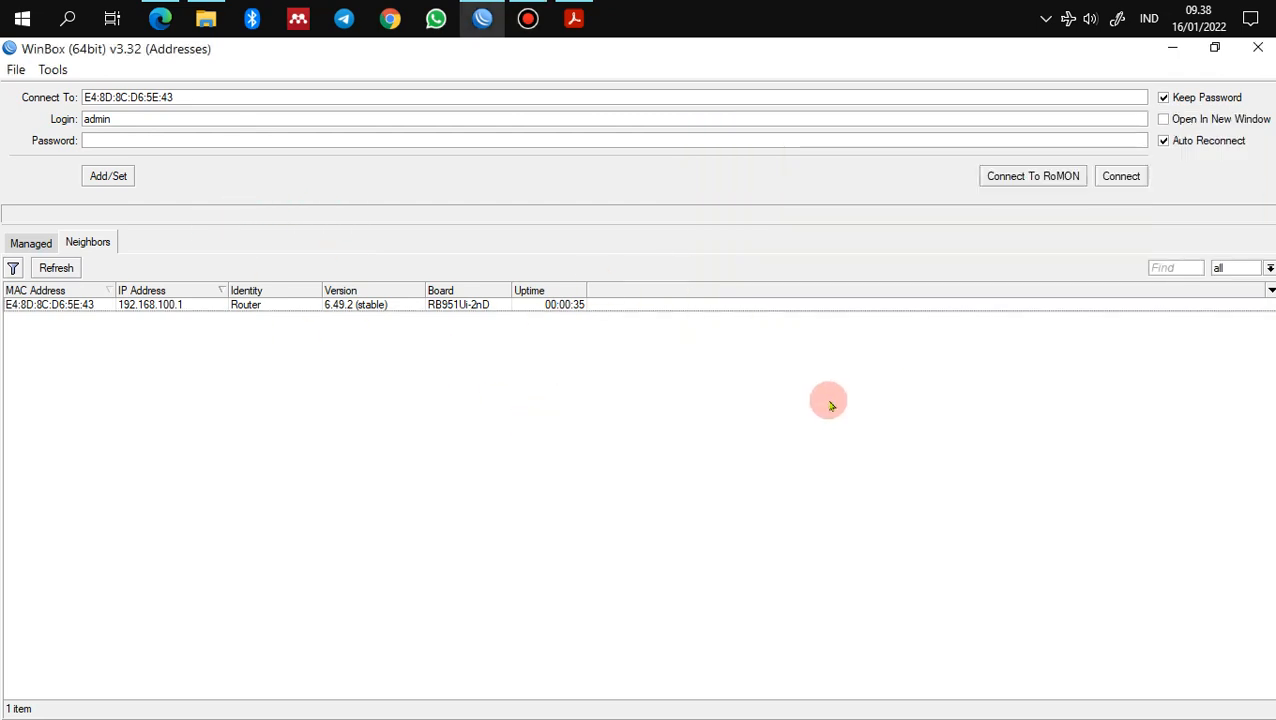
Step: Select the router at 192.168.100.1 from the refreshed neighbours and connect to it
click(64, 268)
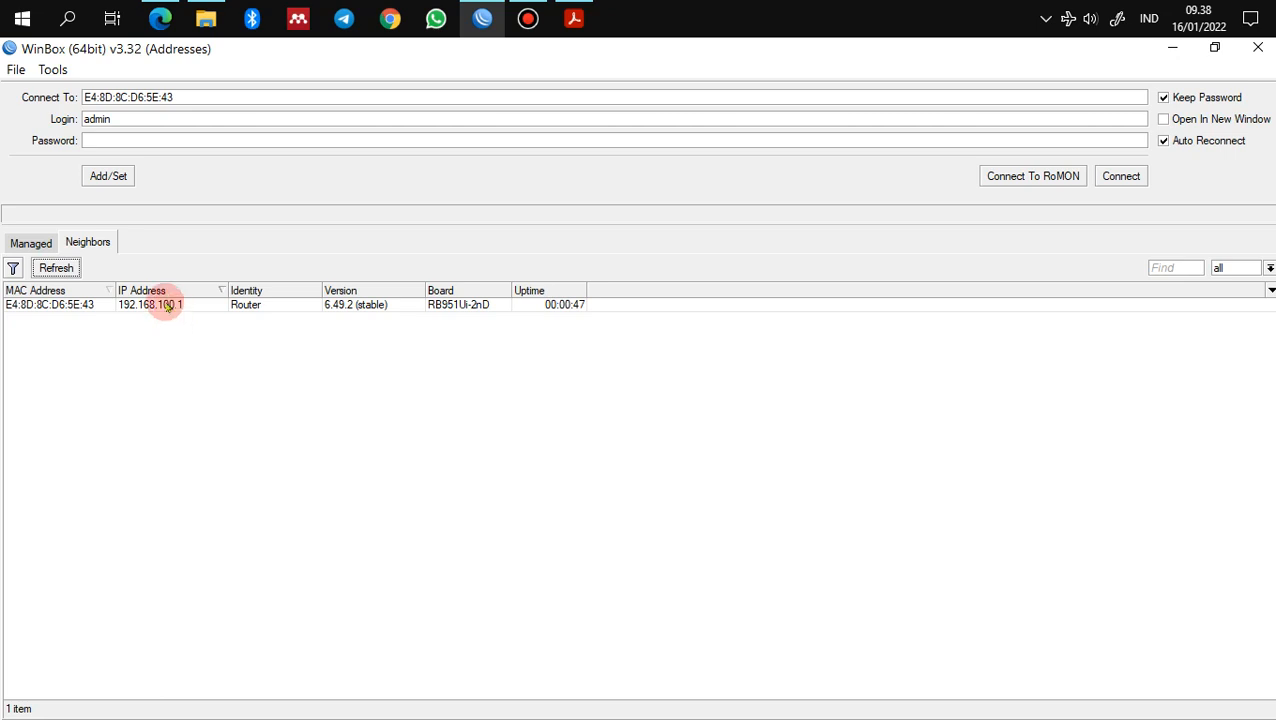
click(90, 305)
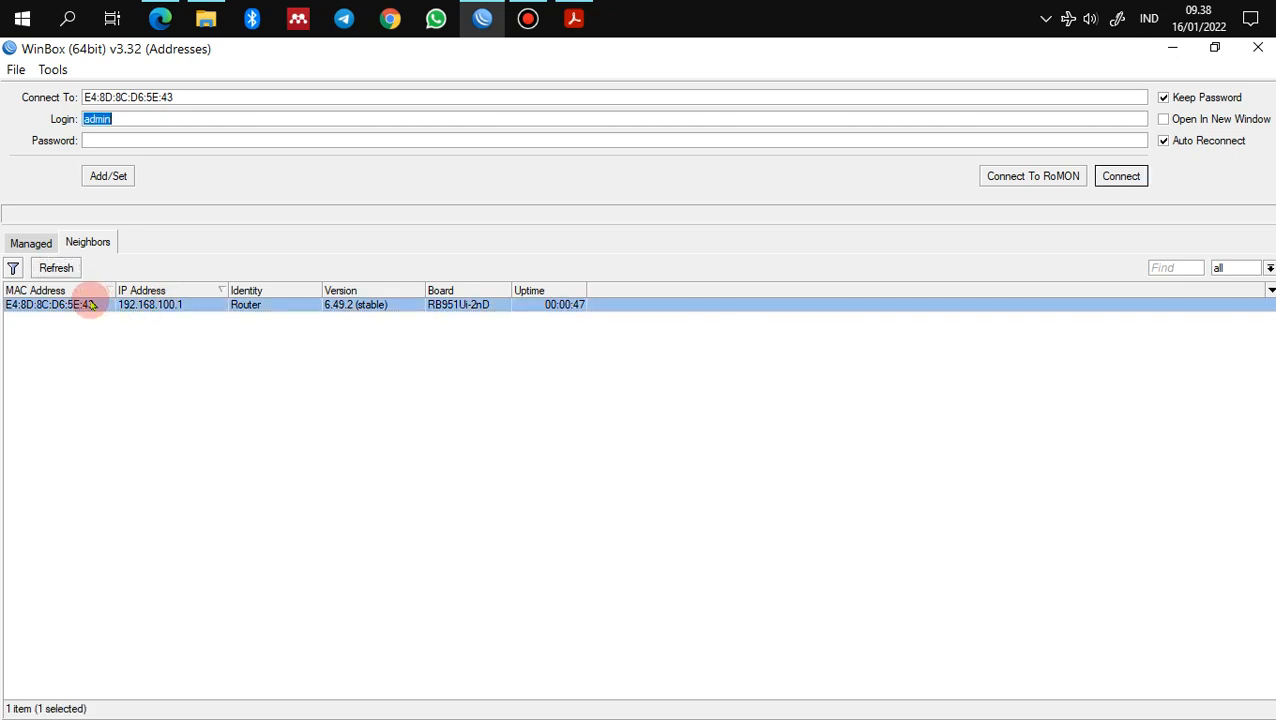
click(1118, 176)
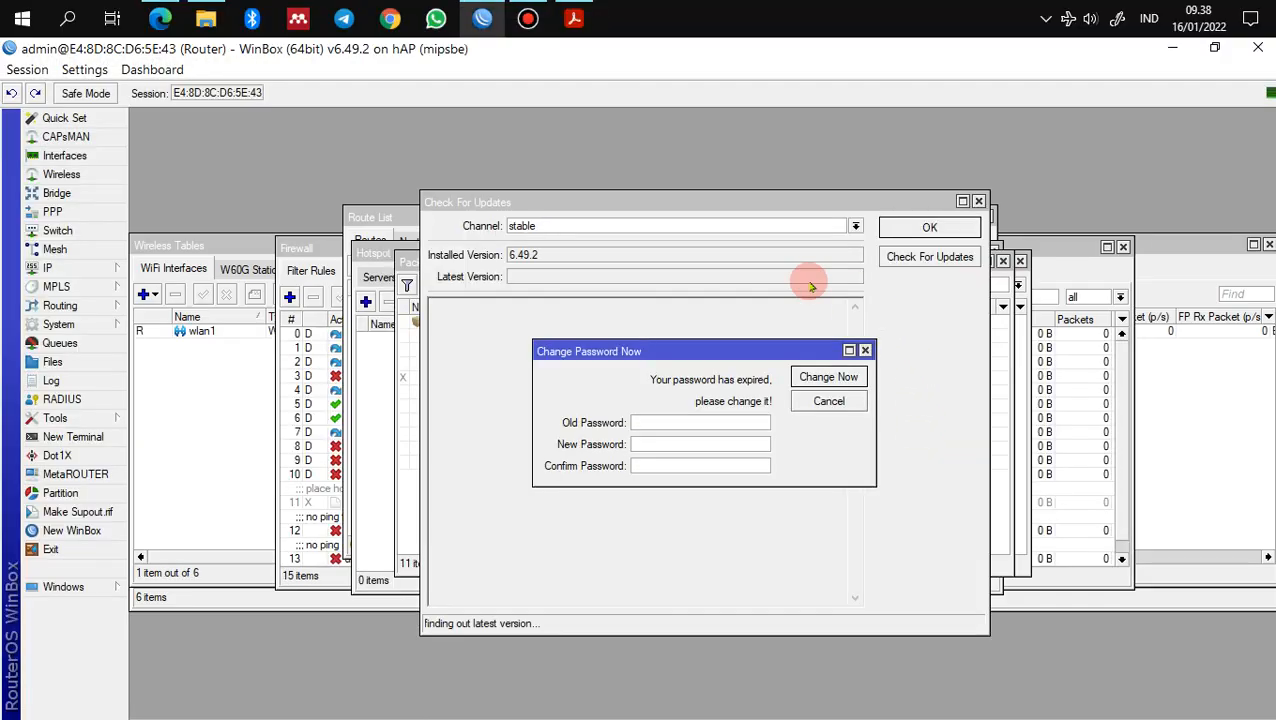
Step: Skip the expired-password change and close the update check confirming 6.49.2 is current
click(829, 401)
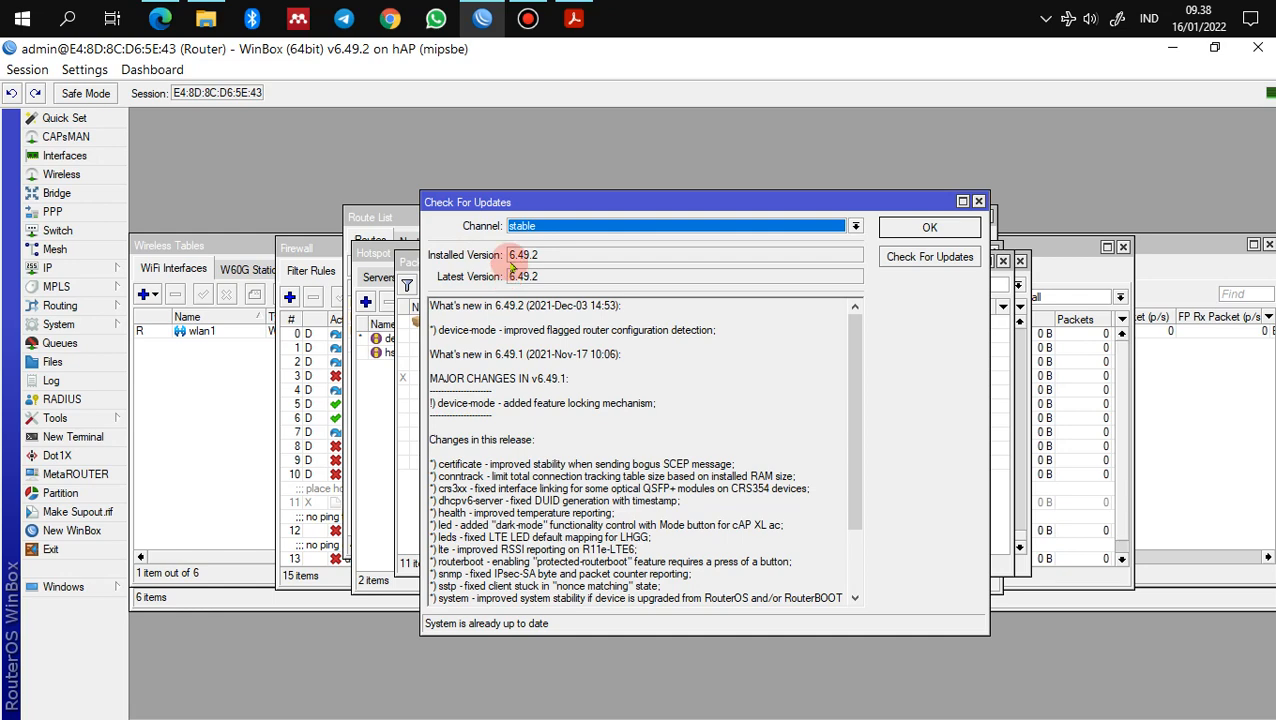
click(968, 232)
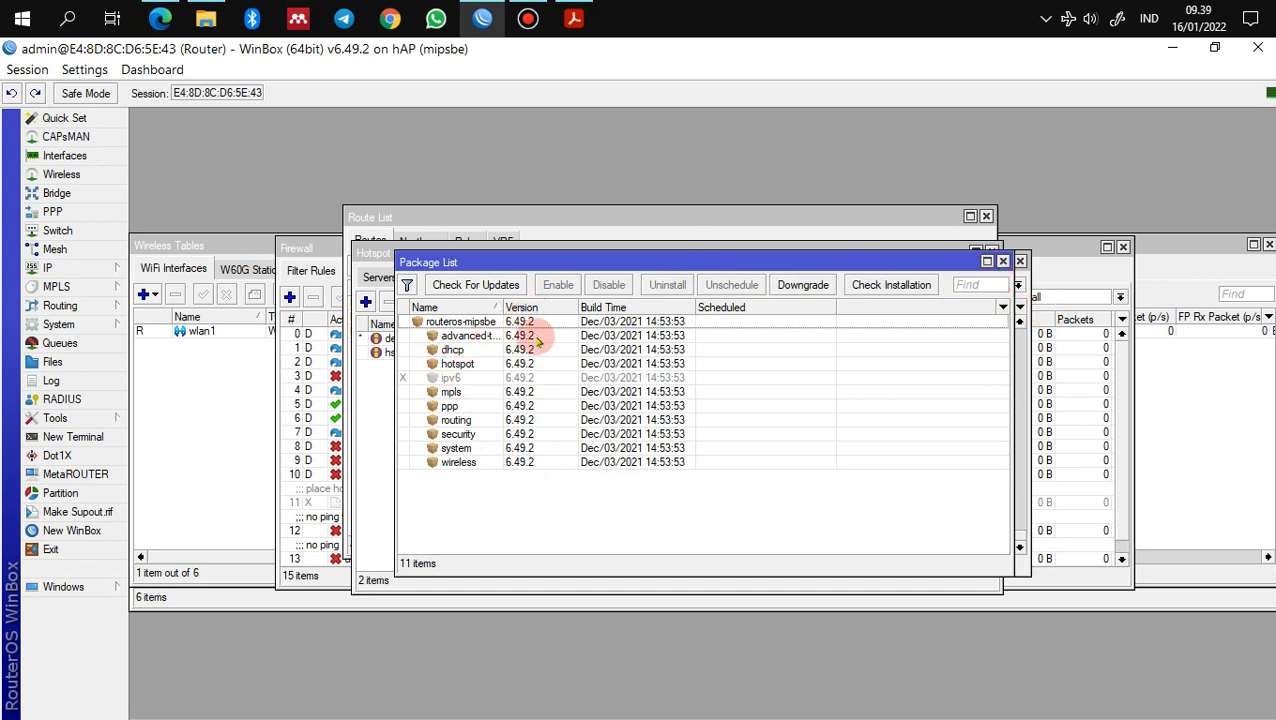
Step: Upload user-manager-6.49.2-mipsbe.npk from the Pengayaan folder to the router's File List
click(52, 362)
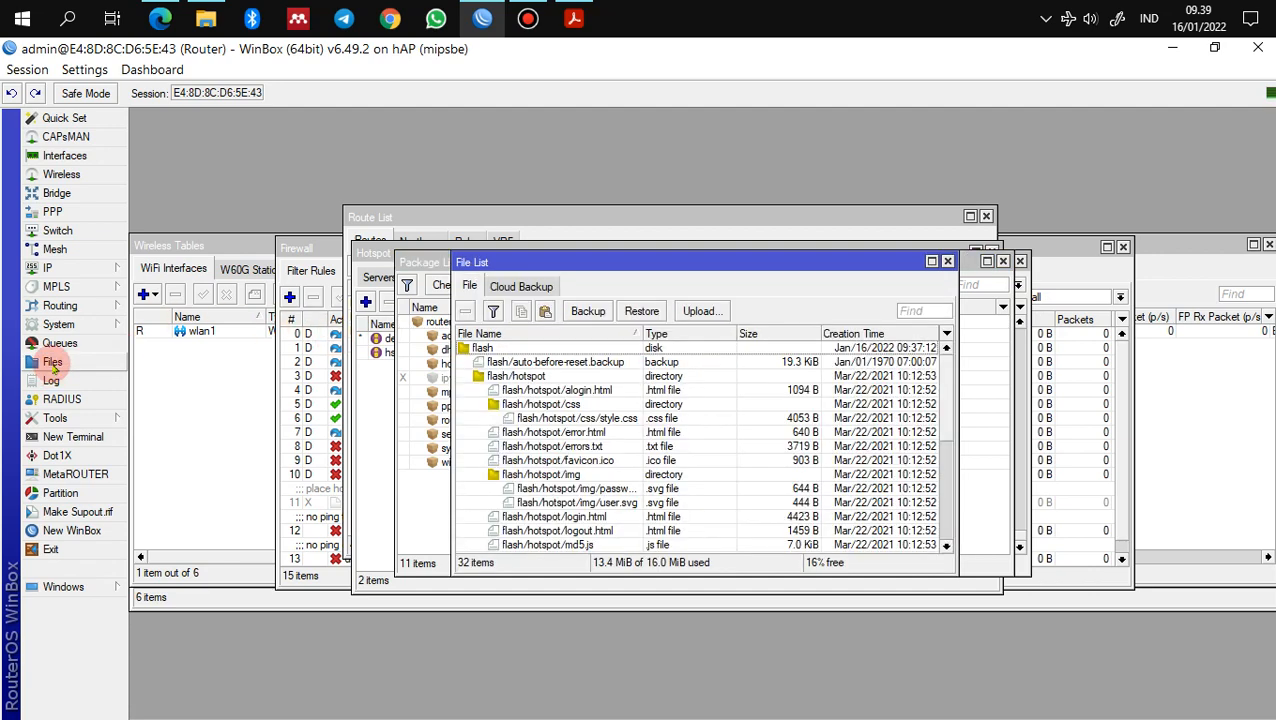
drag(621, 263, 629, 152)
click(700, 202)
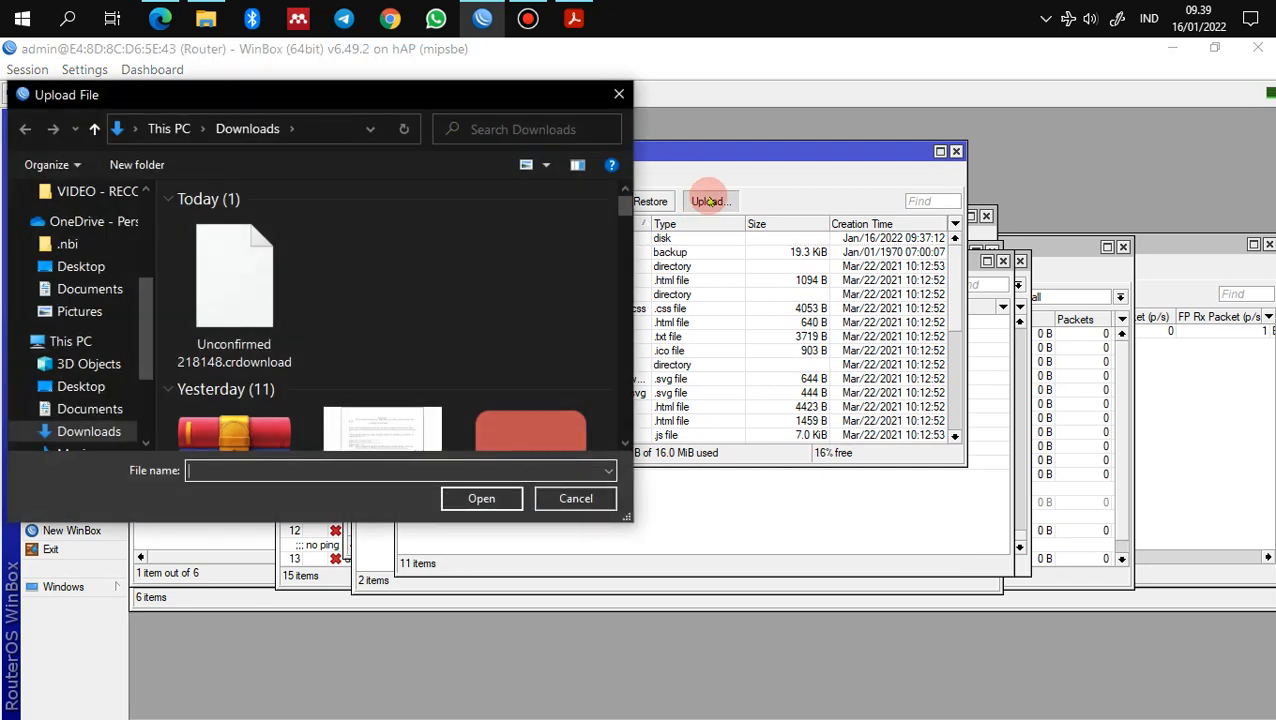
drag(146, 300, 146, 215)
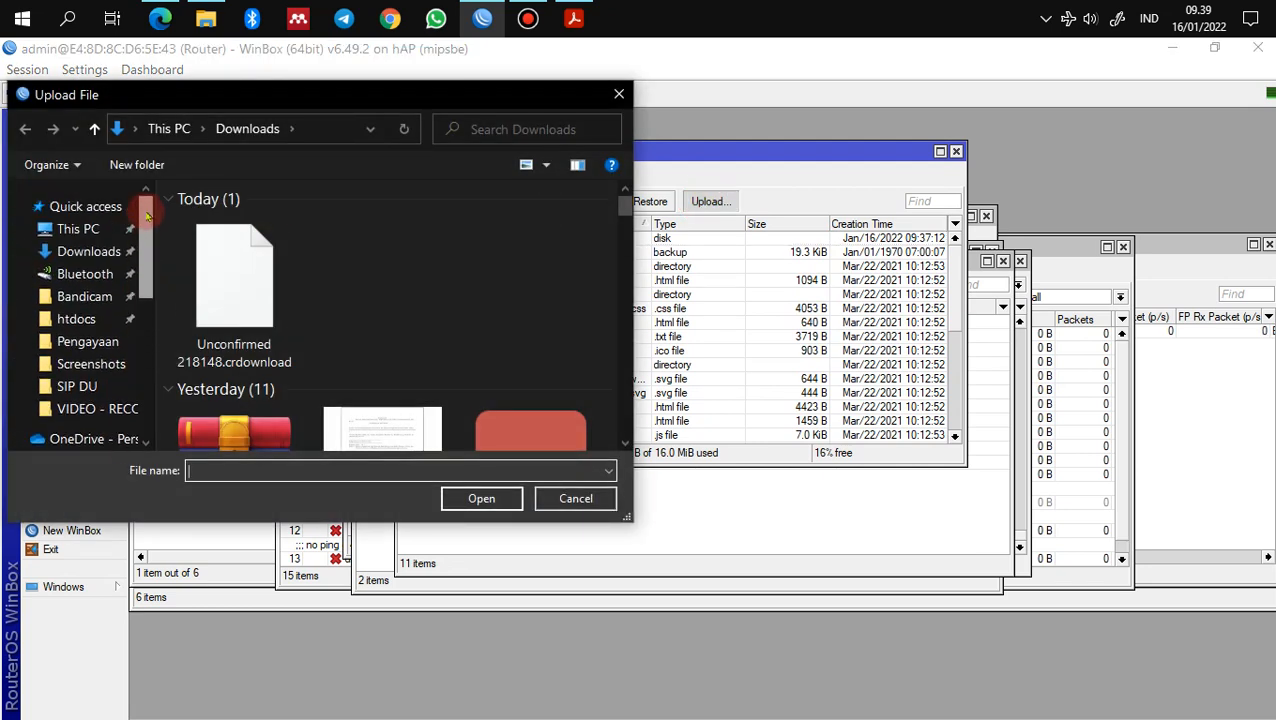
scroll(80, 213, down, 1)
click(87, 303)
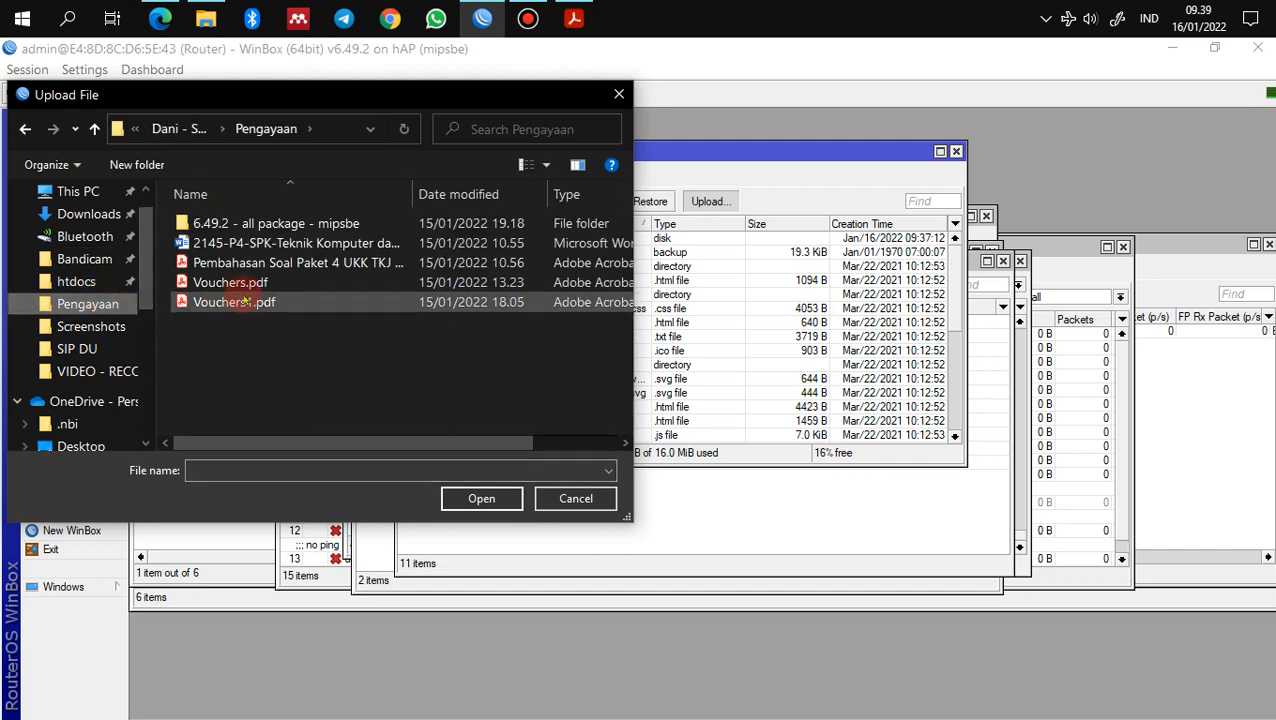
double_click(256, 223)
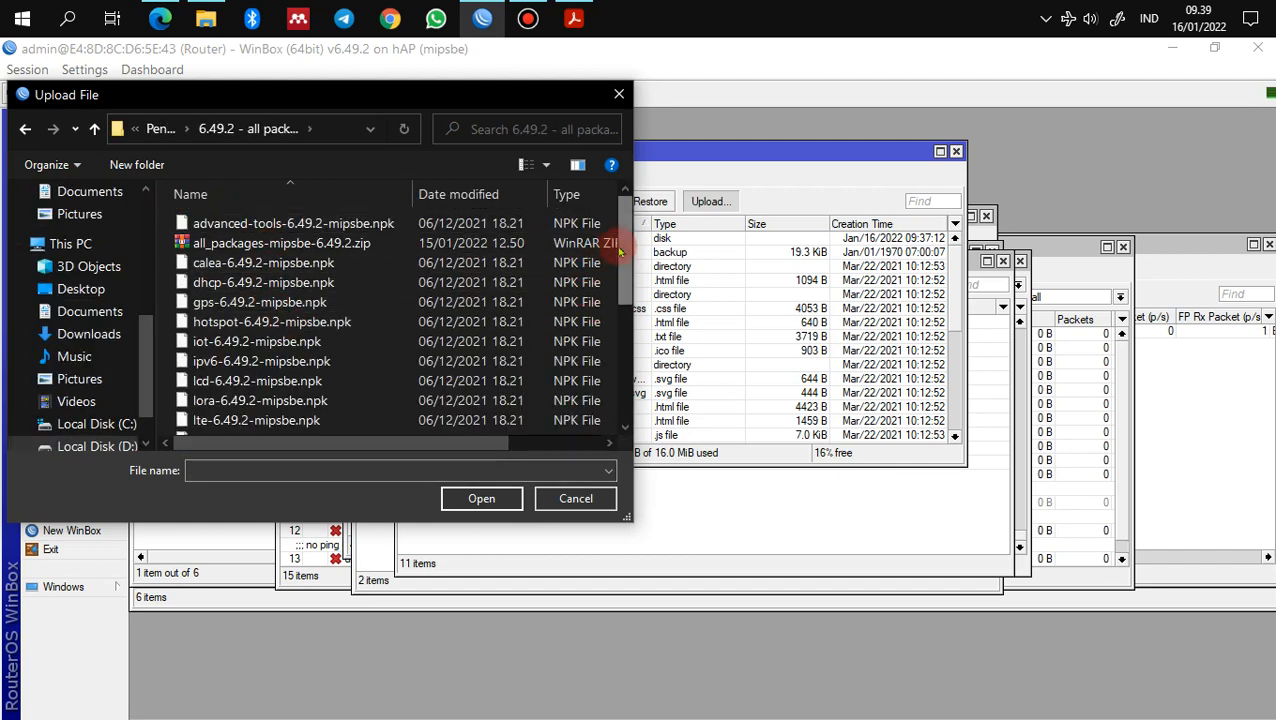
drag(620, 253, 628, 414)
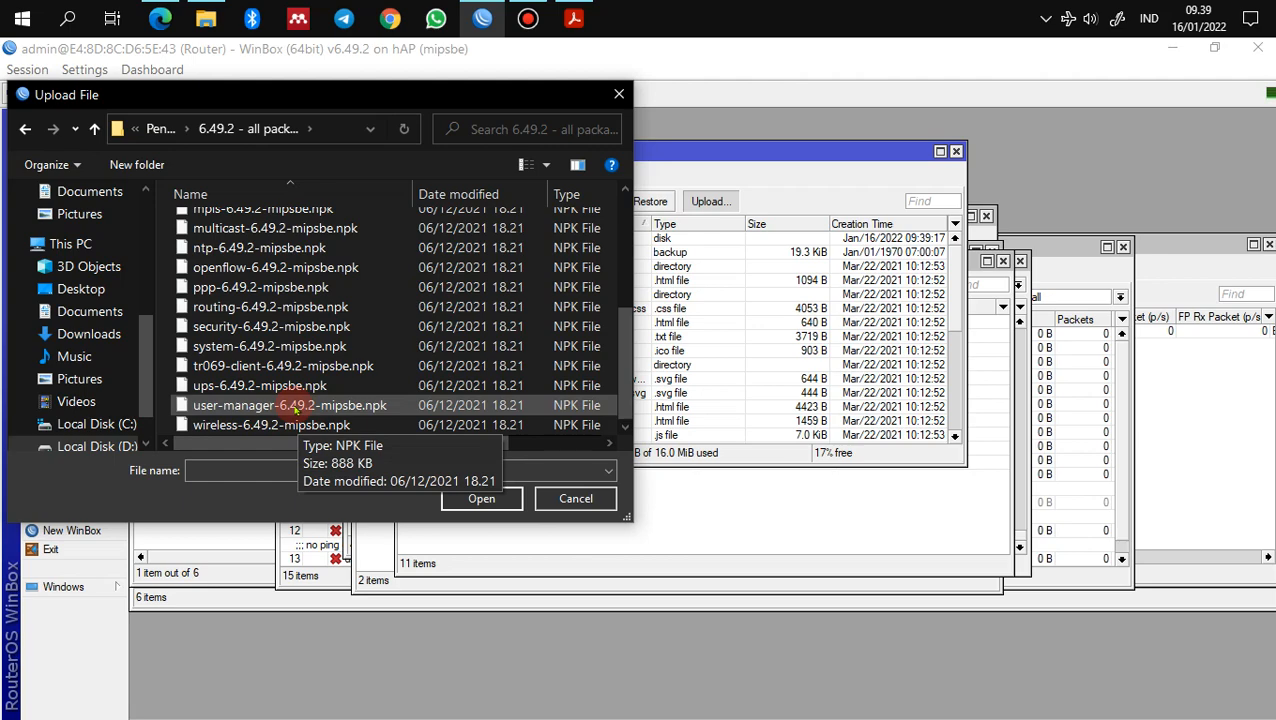
click(296, 405)
click(479, 498)
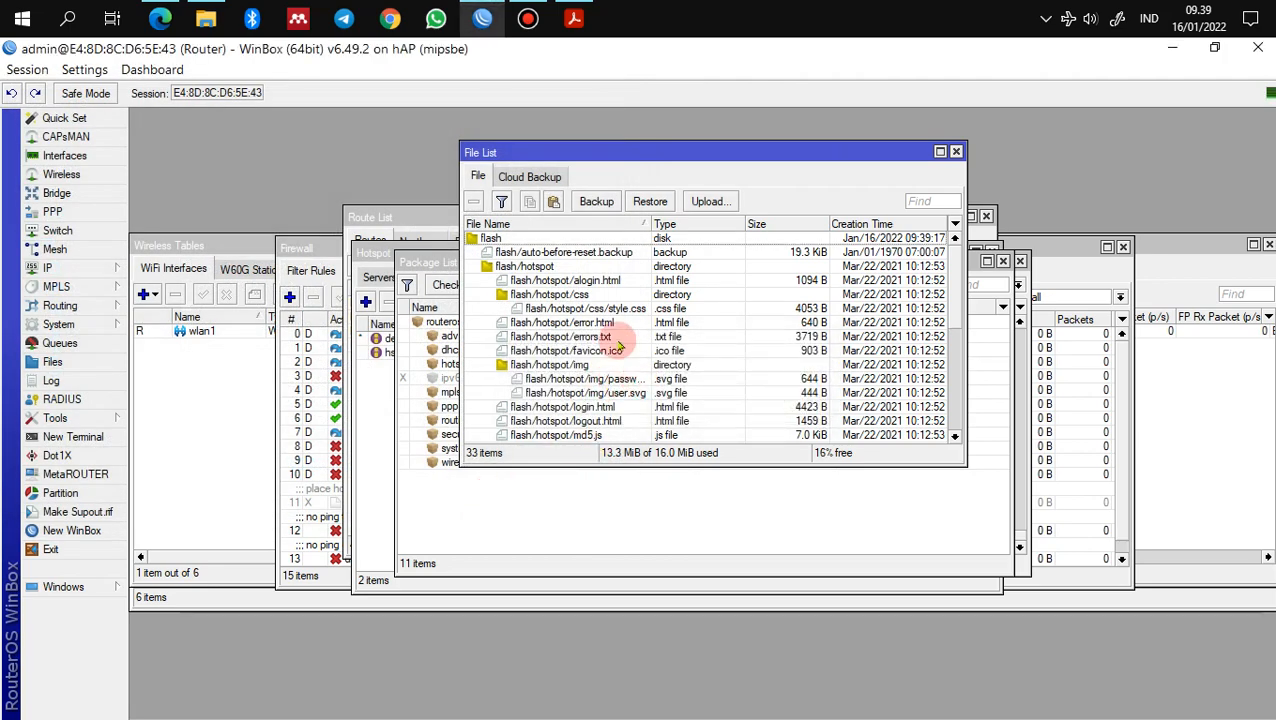
Step: Confirm the user-manager package is listed, then close the File List
drag(950, 272, 955, 399)
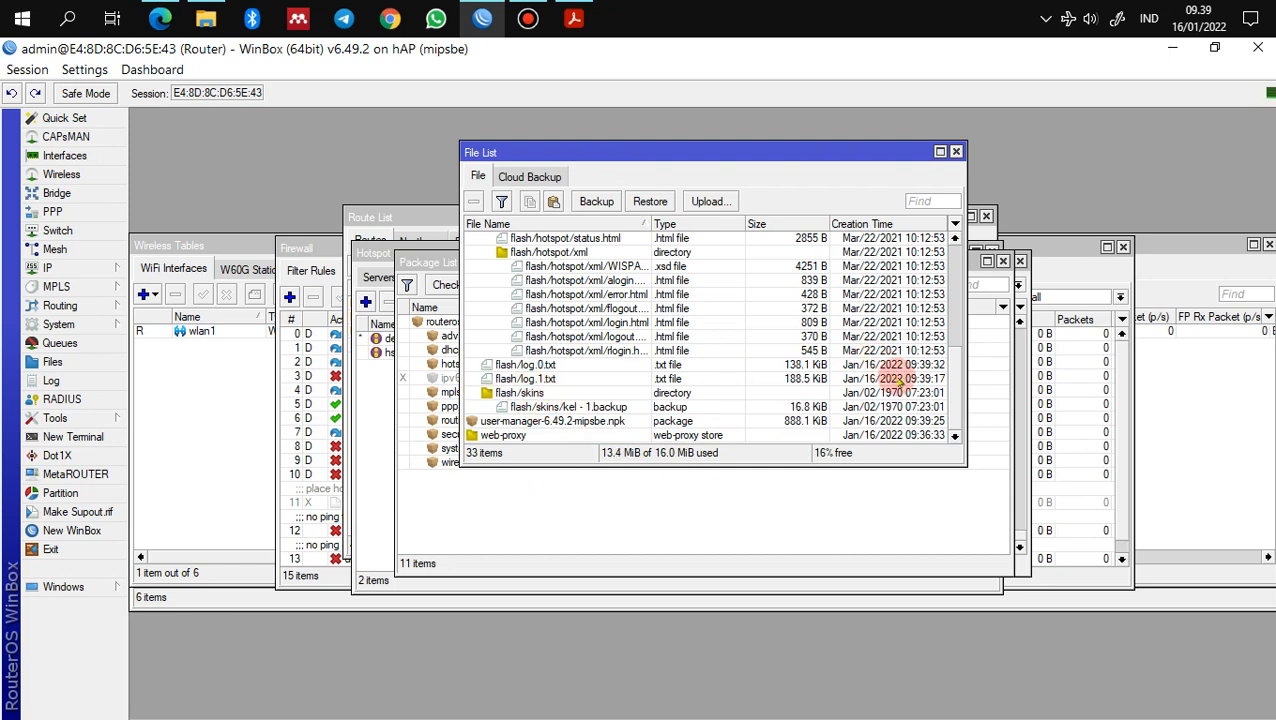
drag(956, 382, 963, 407)
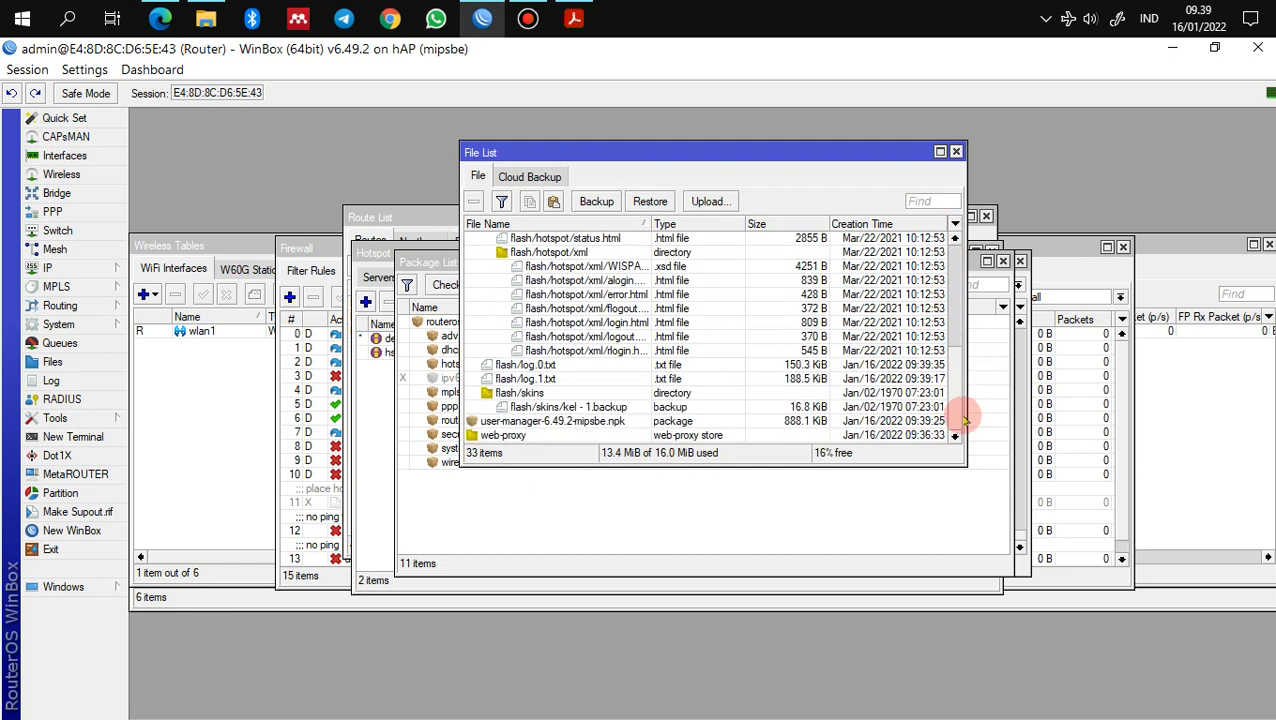
click(956, 152)
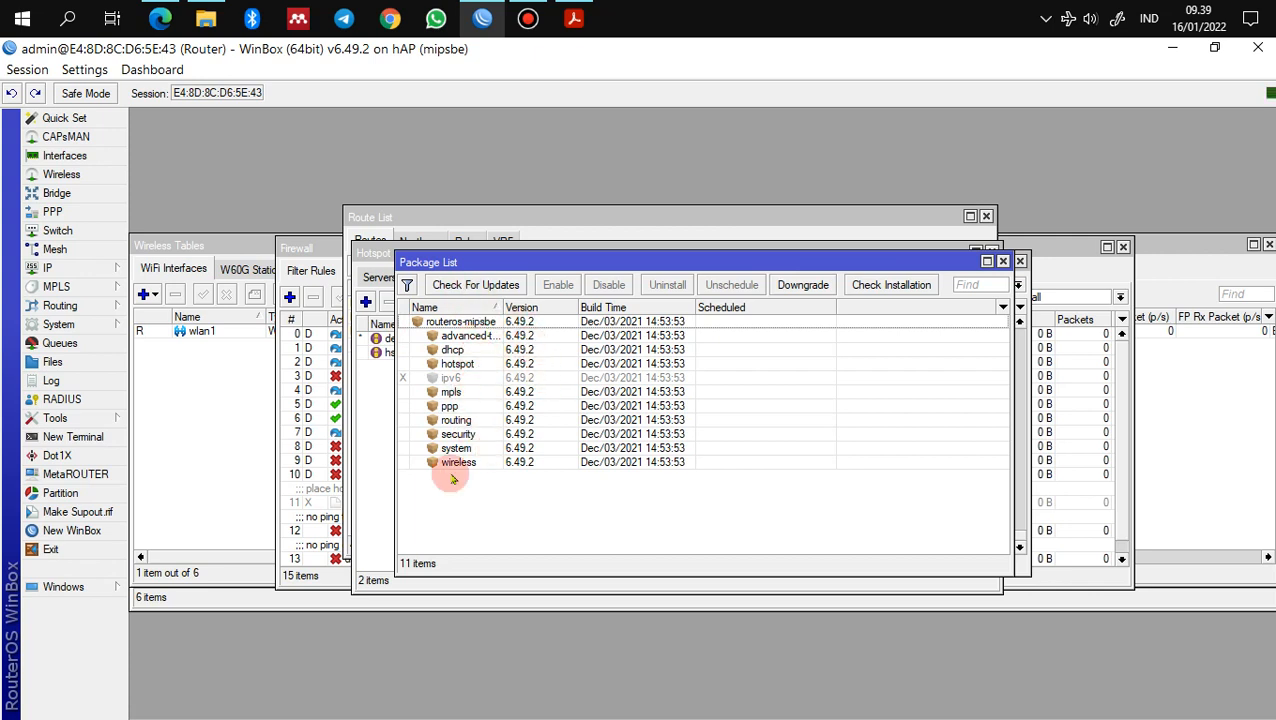
Step: Reboot the router via System > Reboot and skip the password prompt after reconnecting
click(86, 326)
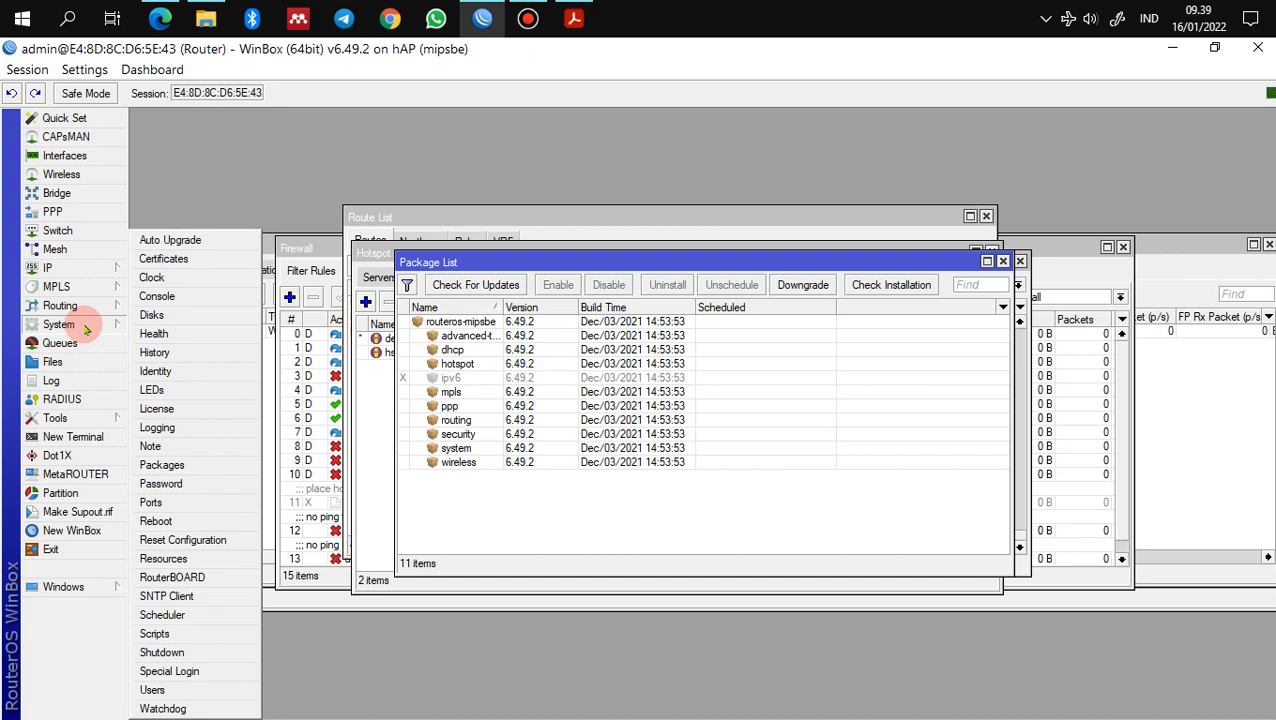
click(158, 521)
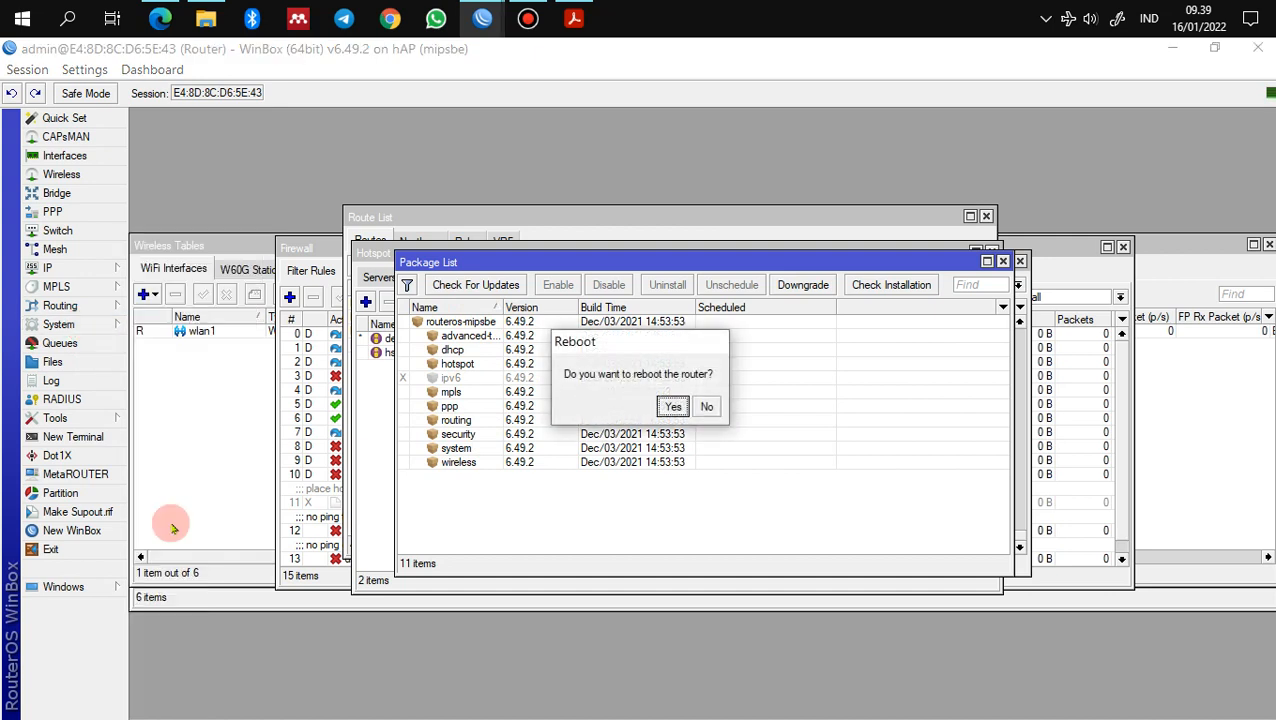
click(674, 406)
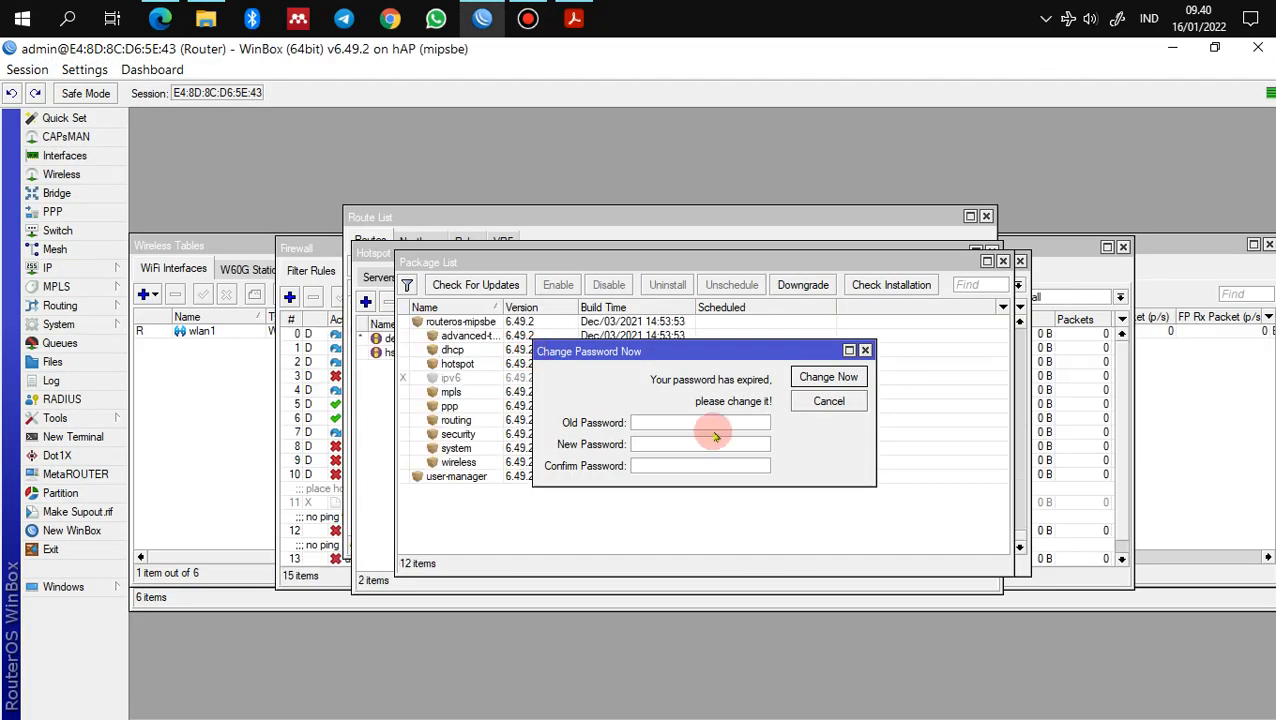
click(828, 401)
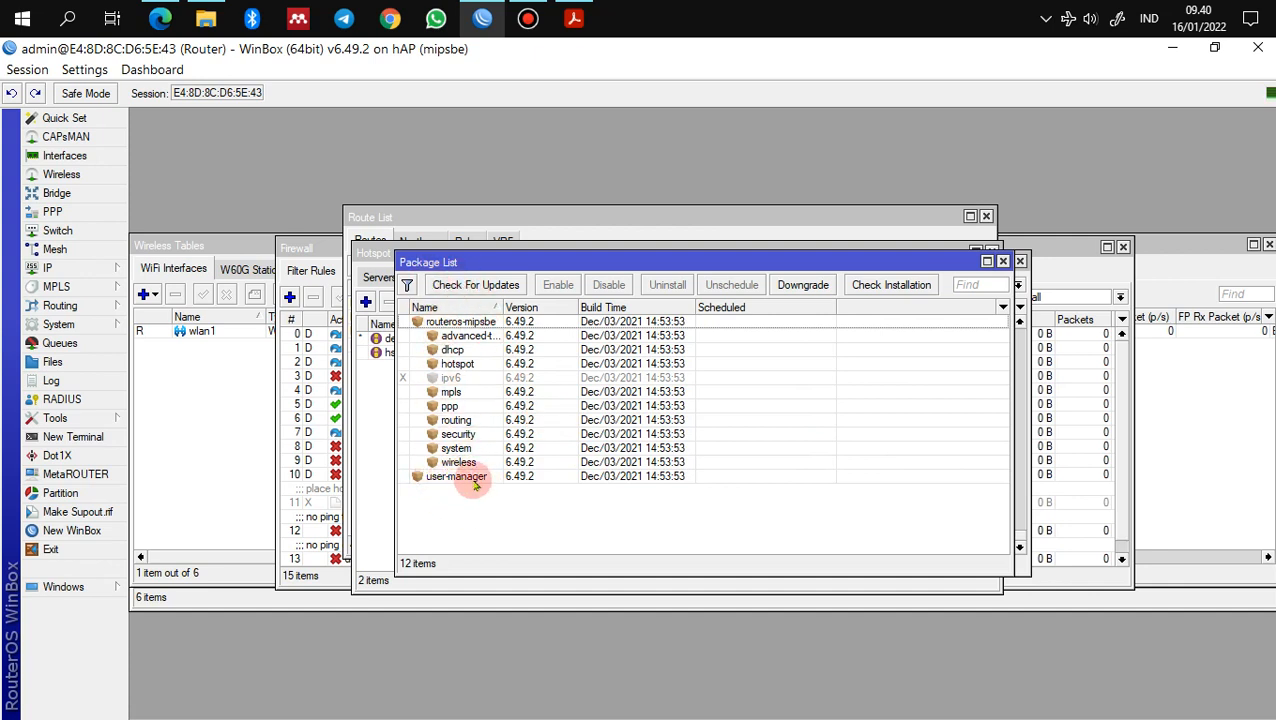
click(573, 19)
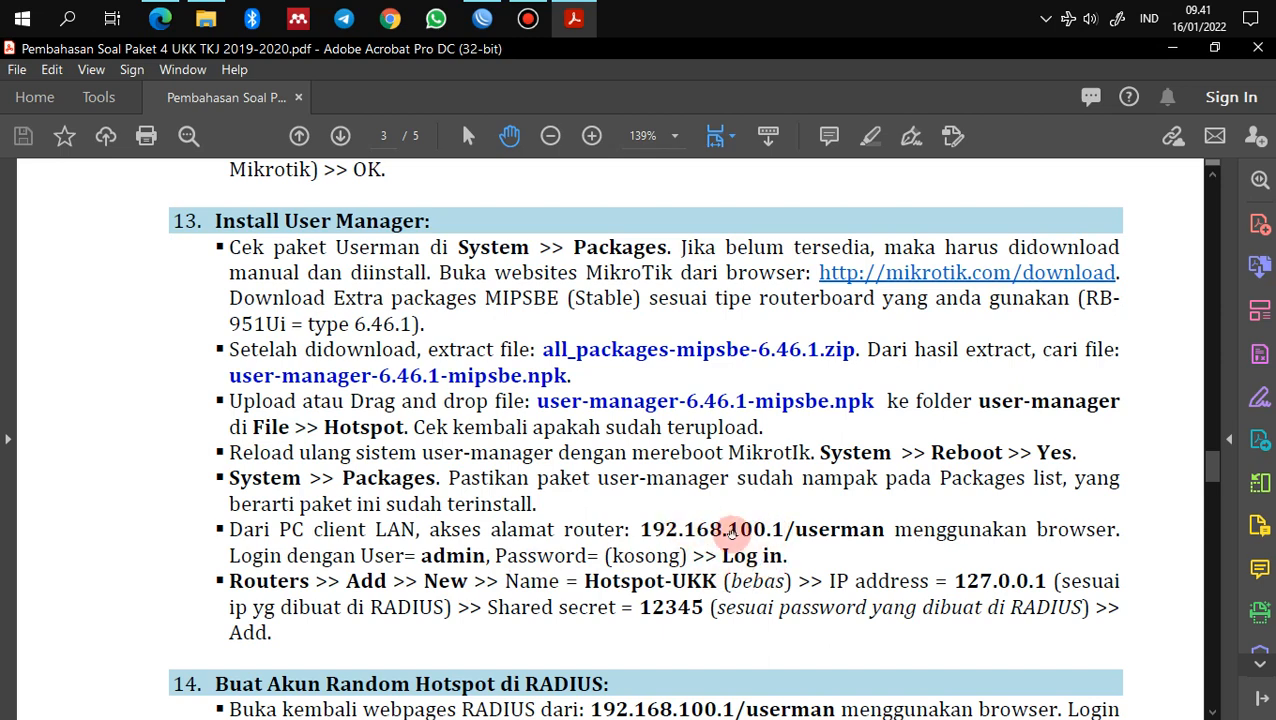
Step: Close the downloads panel and open 192.168.100.1/userman in a new browser tab
click(160, 18)
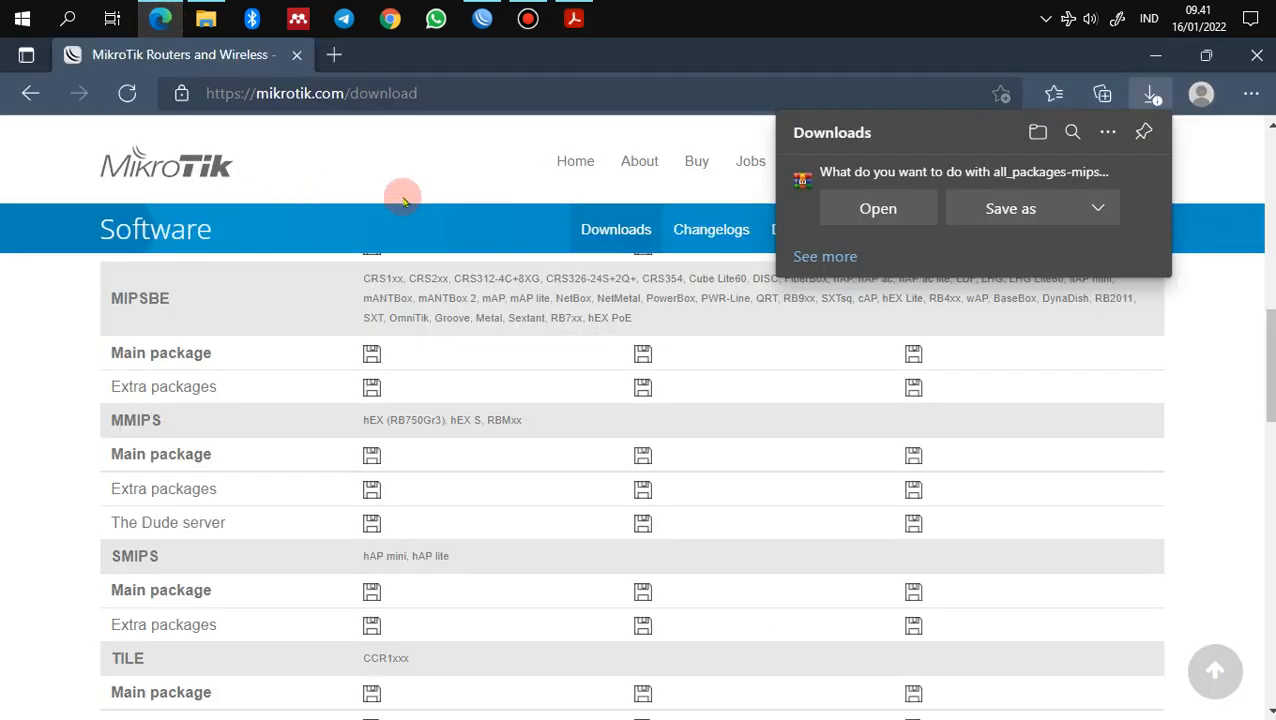
click(1142, 182)
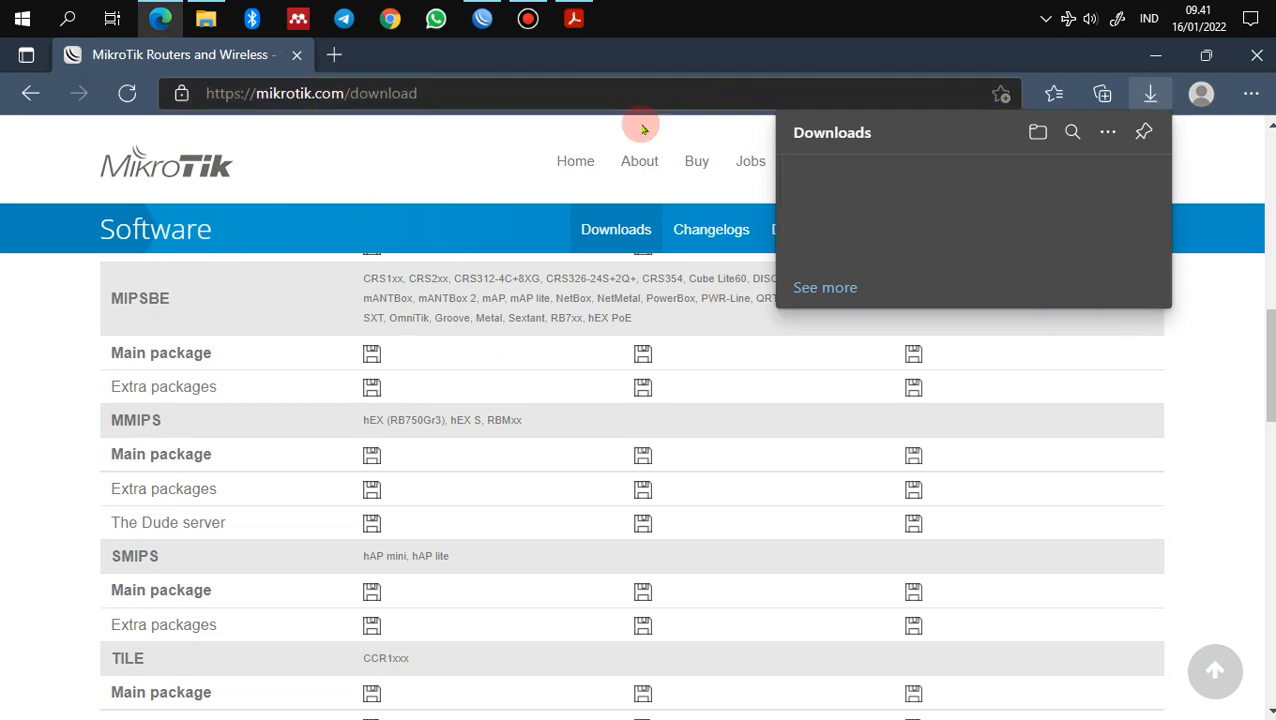
click(1148, 94)
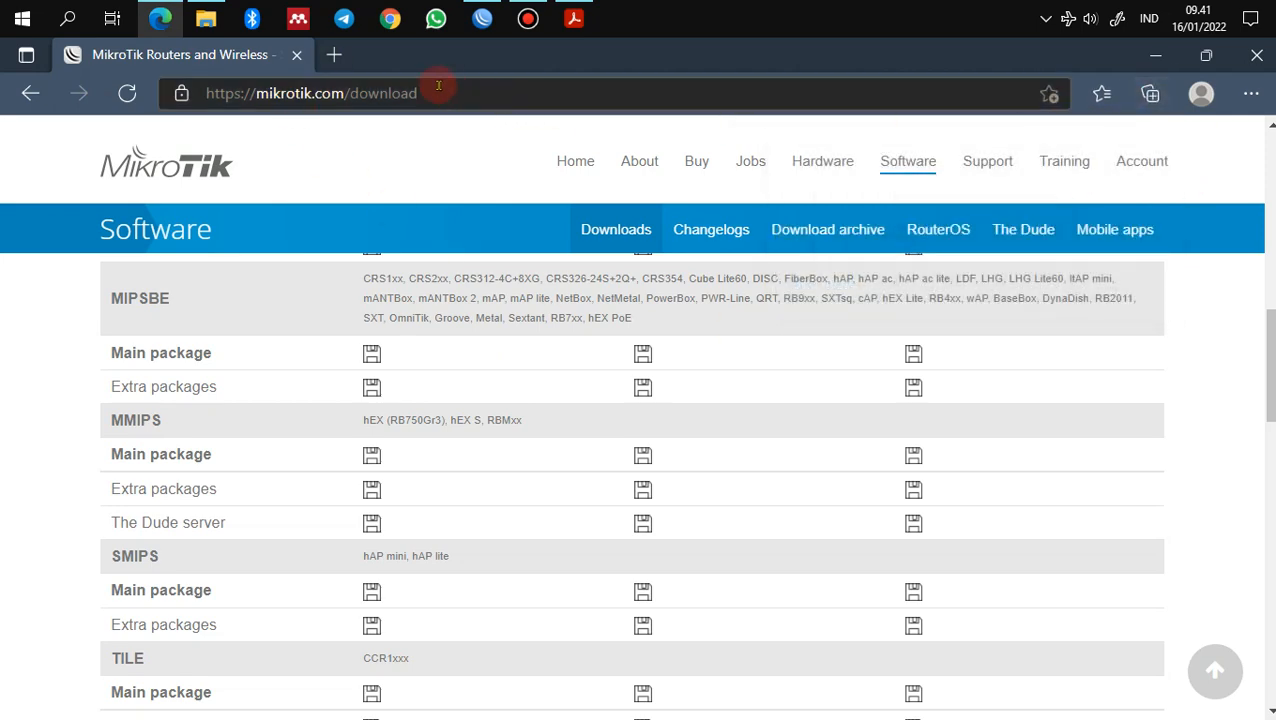
click(334, 54)
click(357, 93)
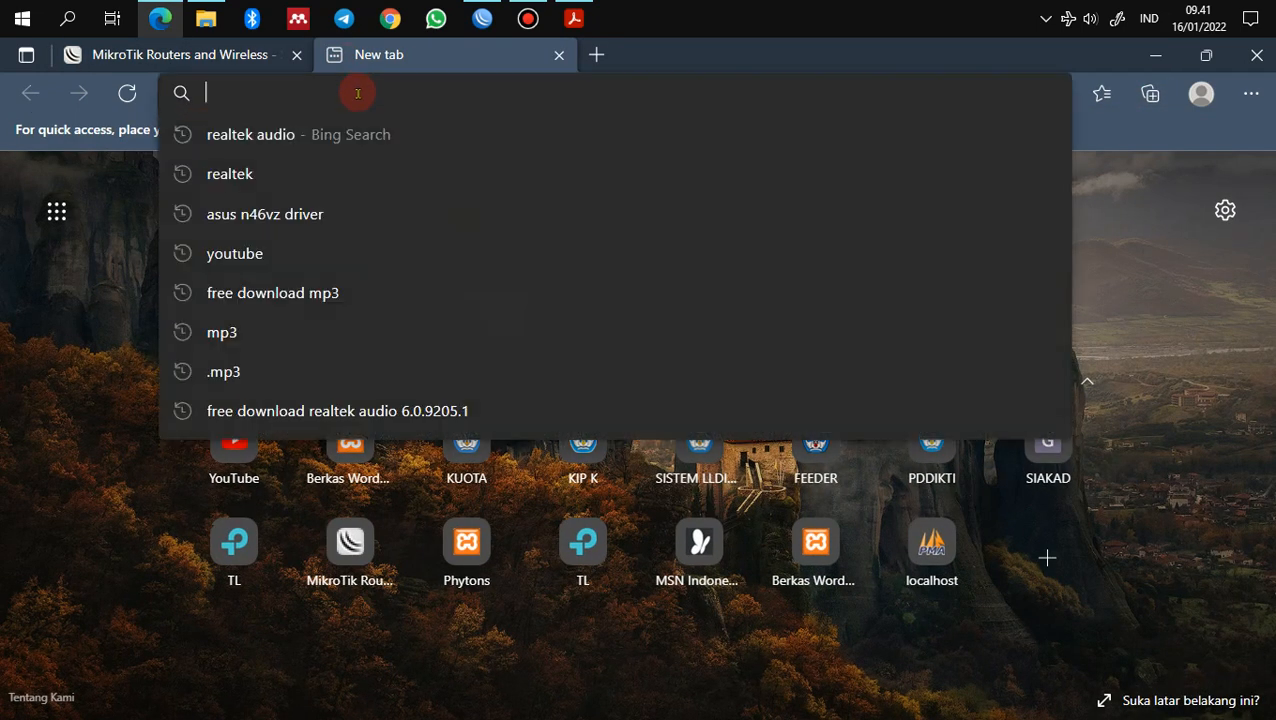
text(192)
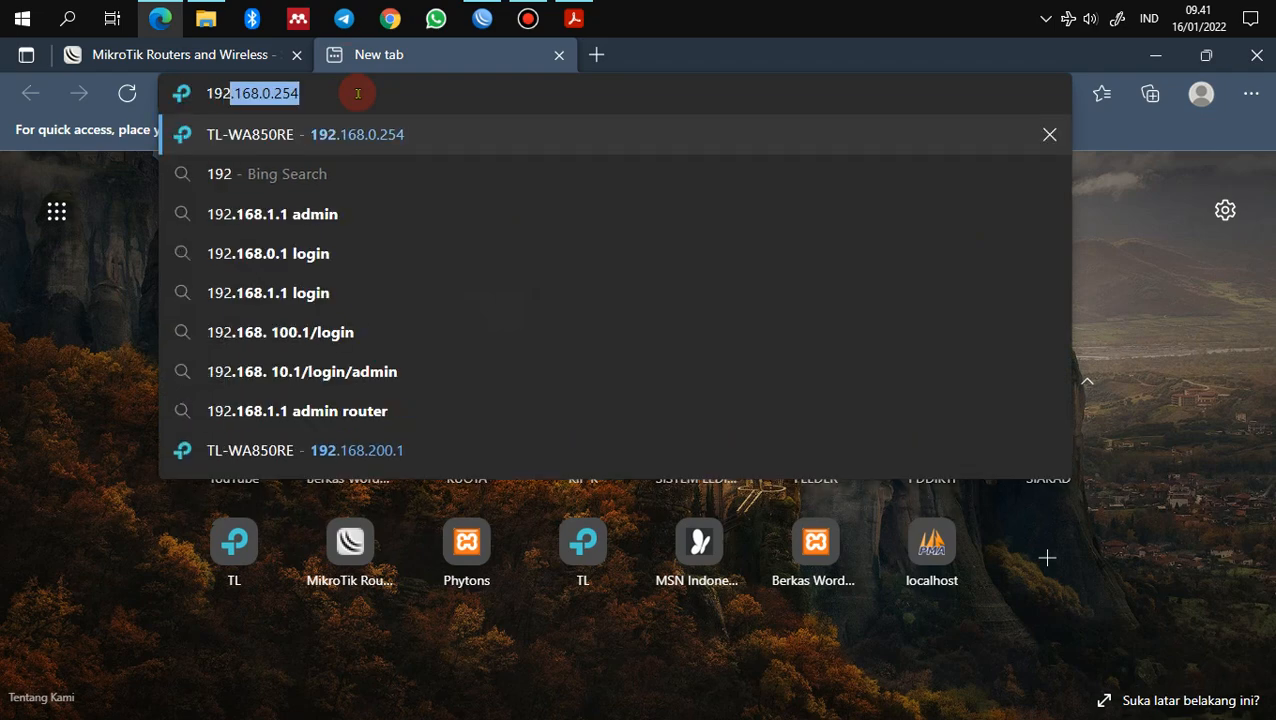
text(.168)
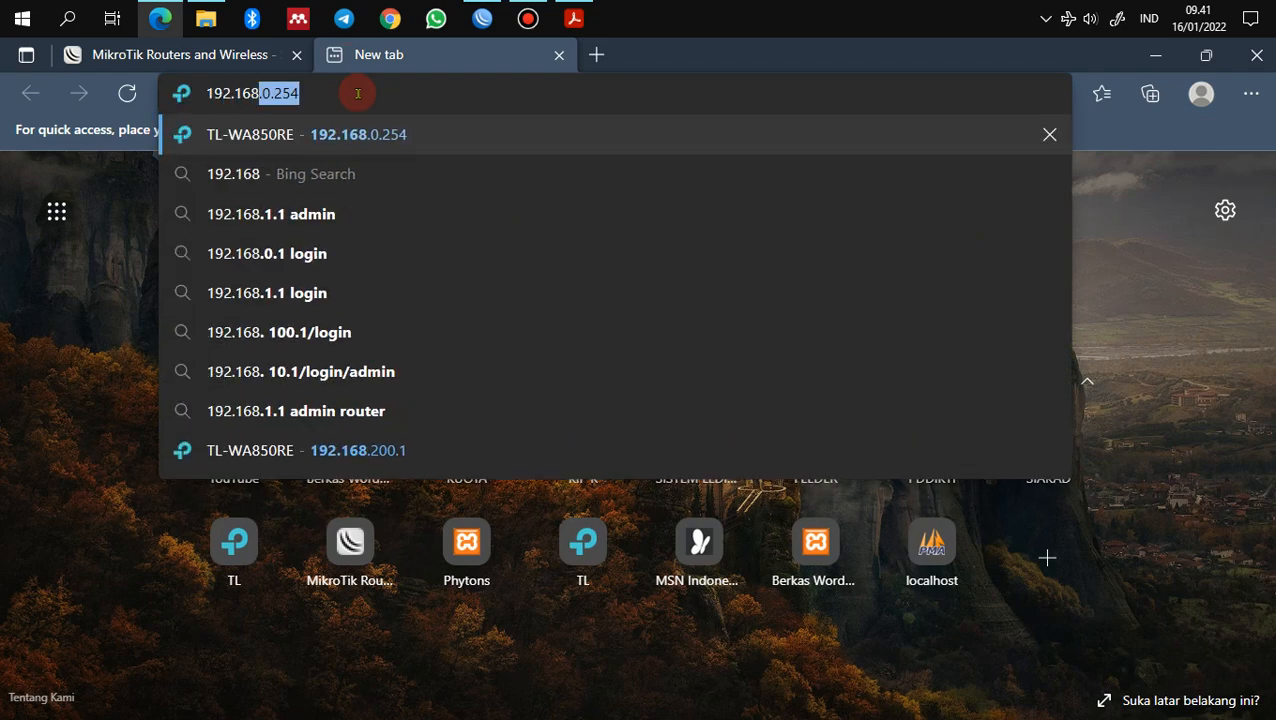
text(.100.1)
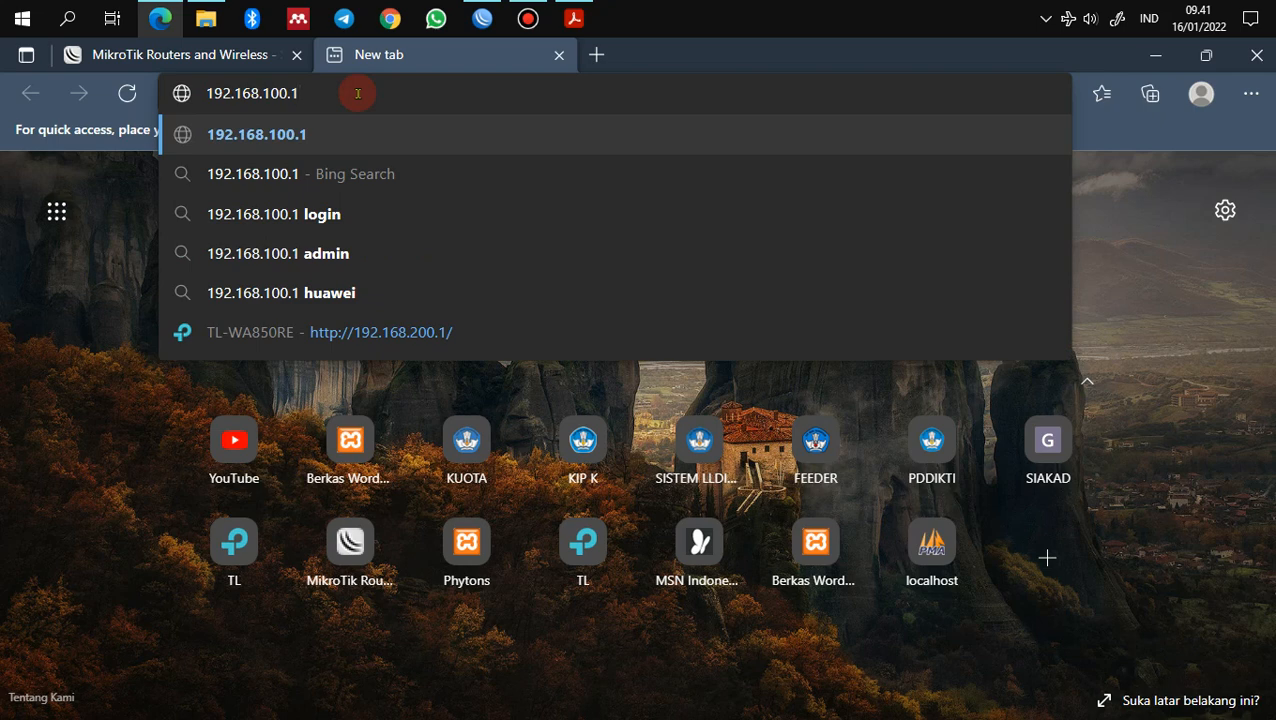
text(/userman)
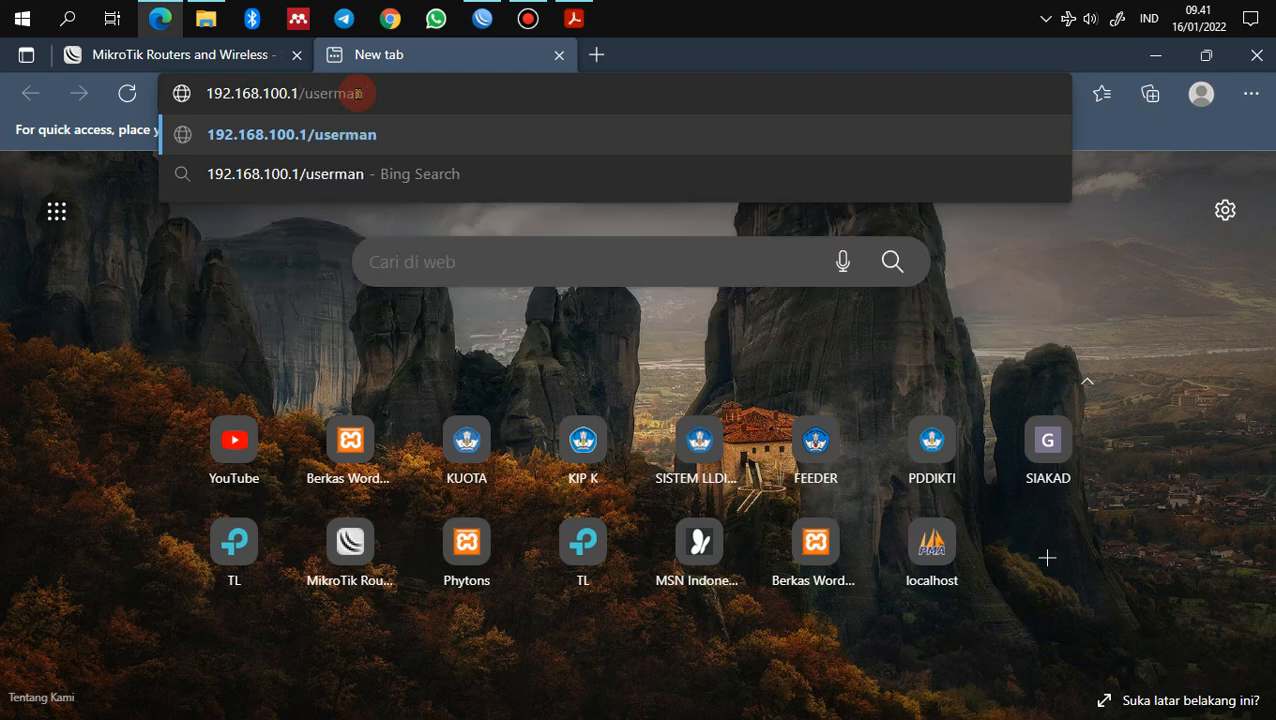
key(Return)
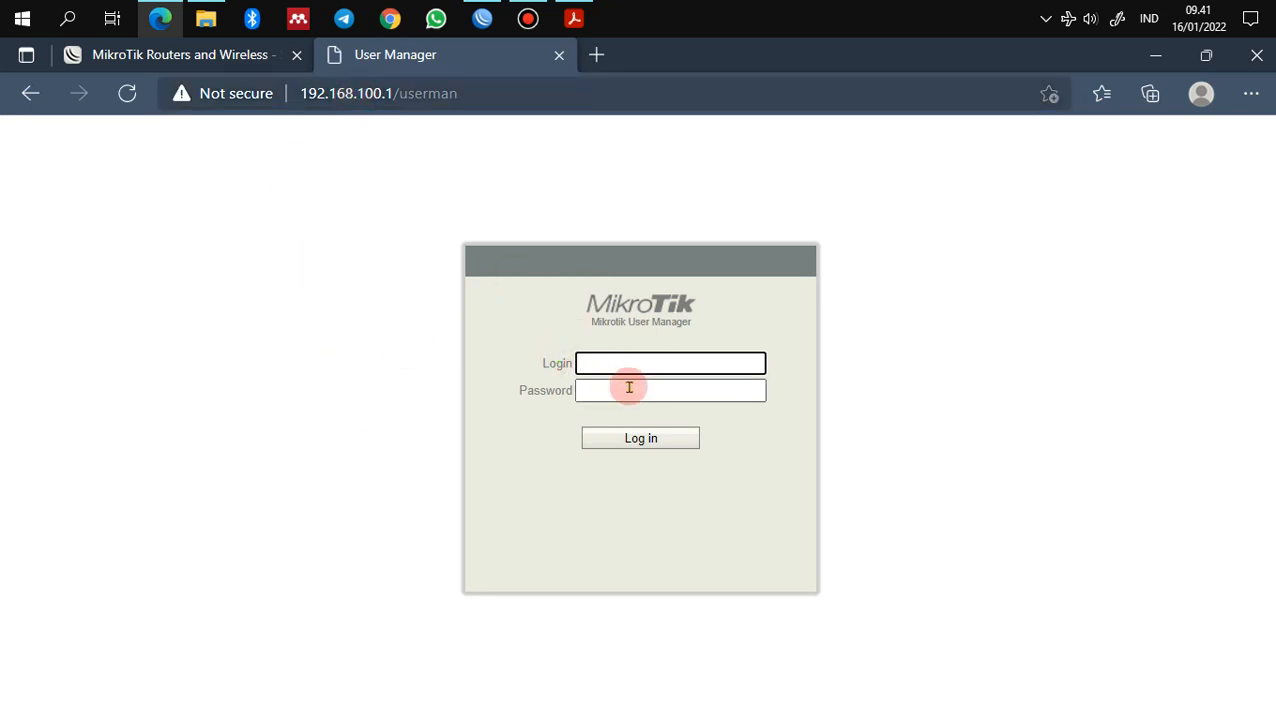
Step: Log in to User Manager as admin with an empty password
text(admin)
click(657, 439)
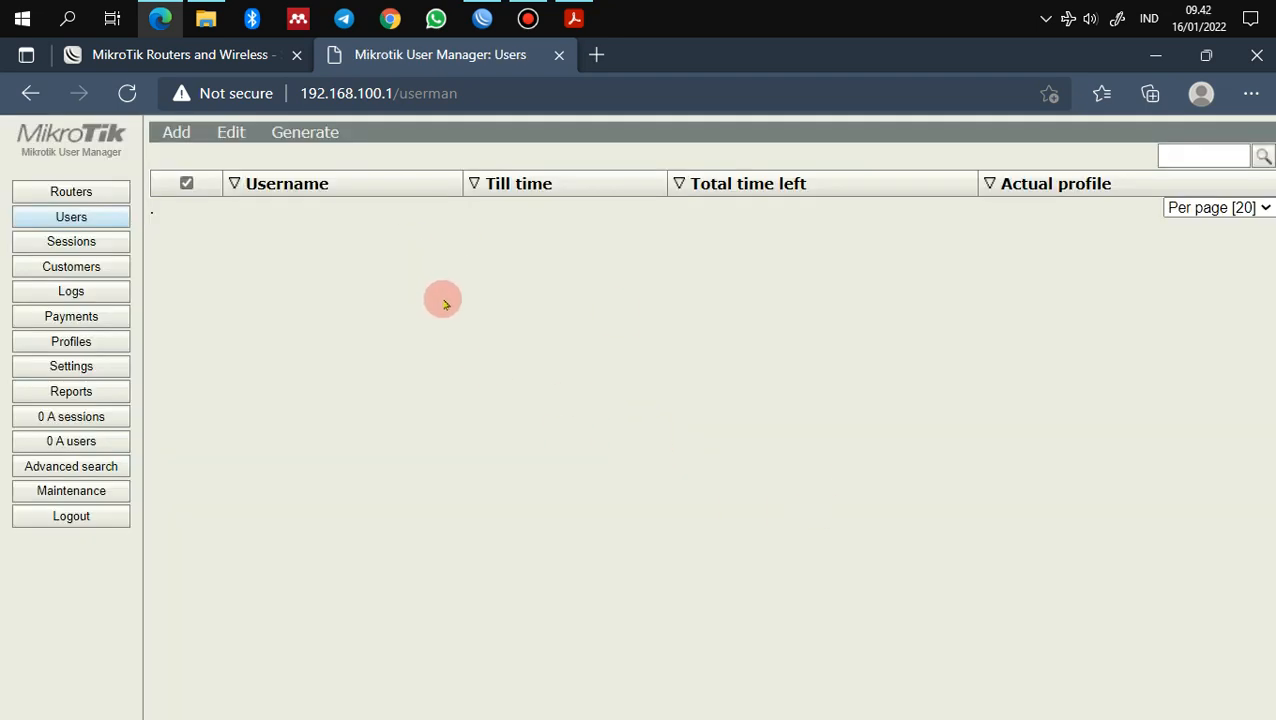
click(573, 18)
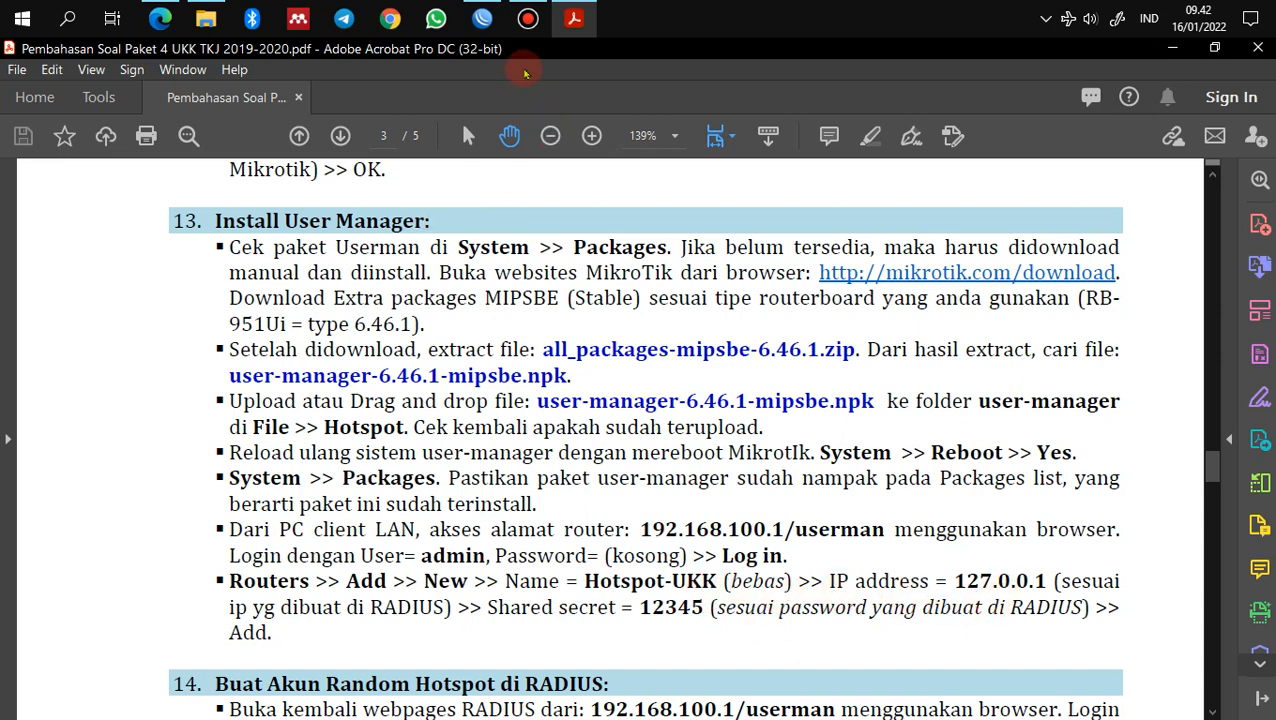
Step: Return to the browser and show User Manager's Routers page
click(160, 18)
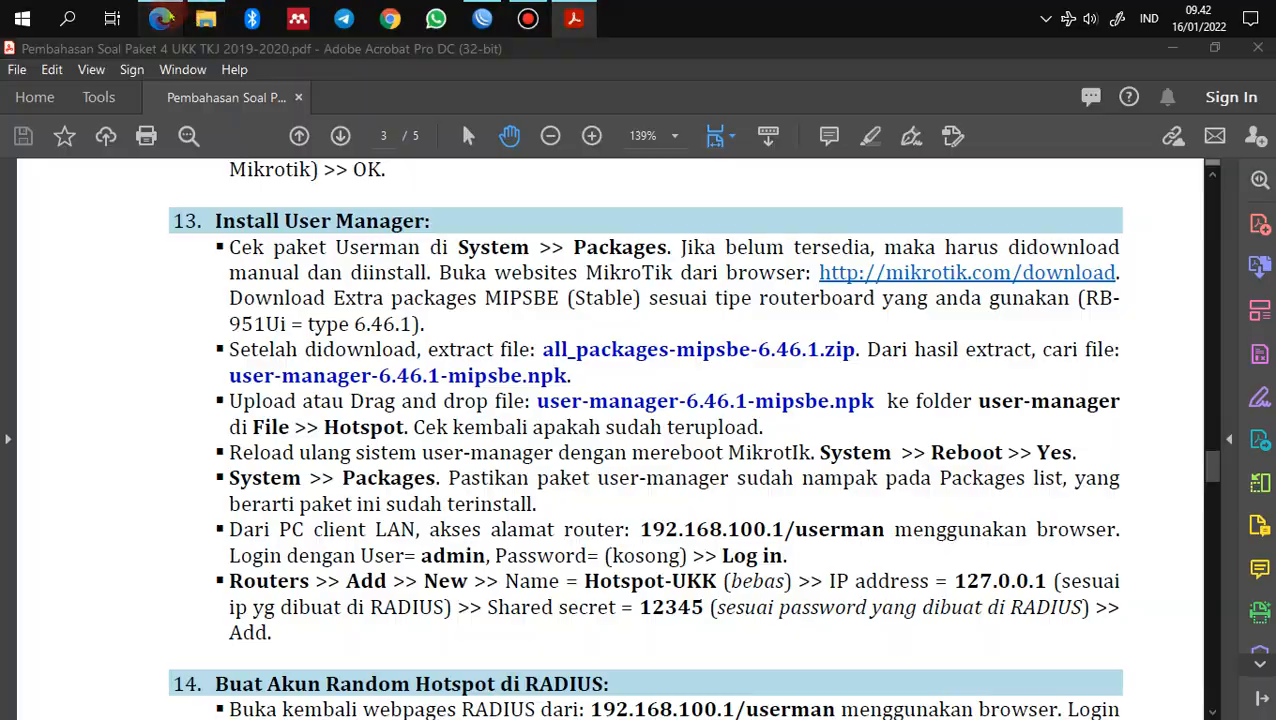
click(99, 196)
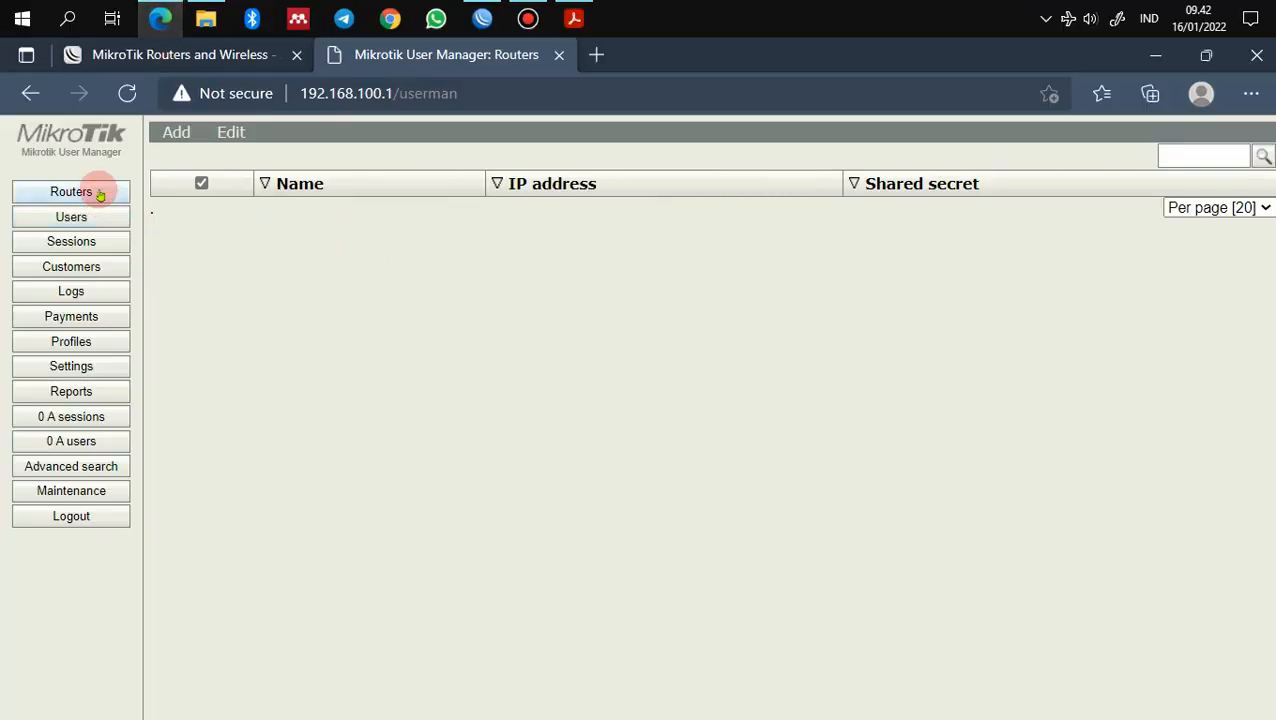
Step: Add a new router named Hotspot-UKK at IP 127.0.0.1 with a shared secret
click(176, 133)
click(181, 159)
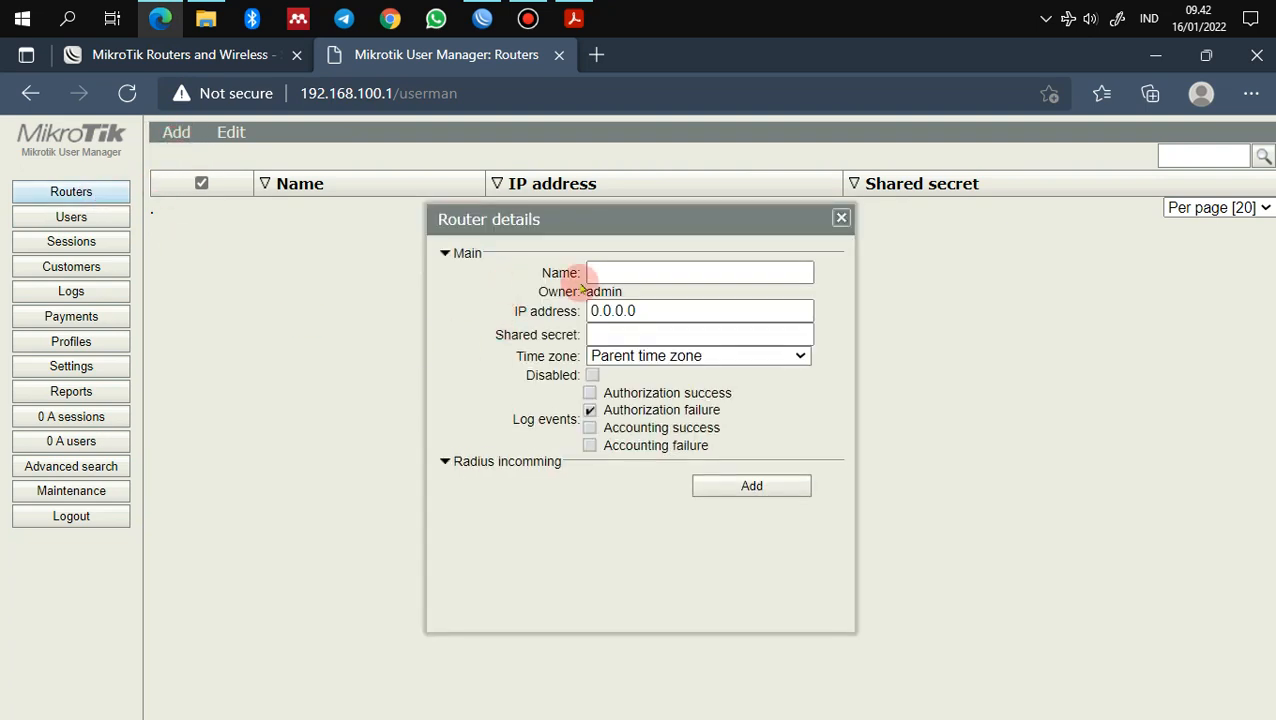
click(613, 274)
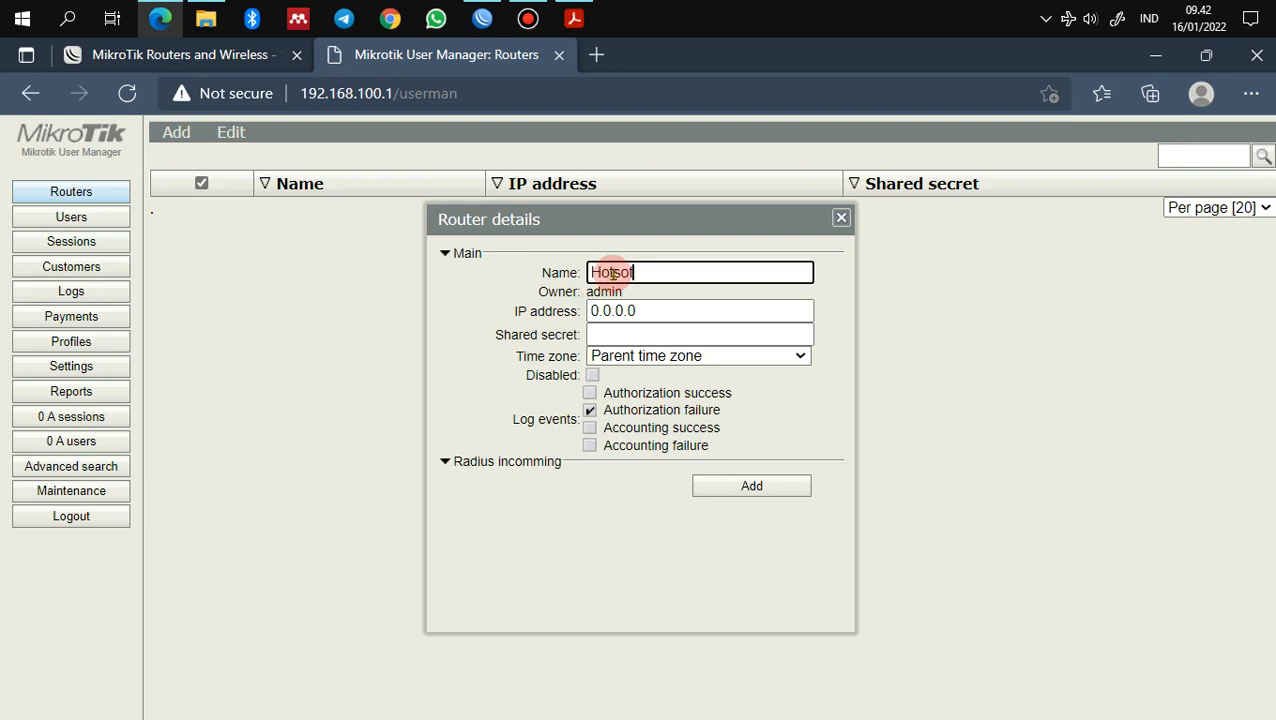
text(Hotsot-UKK)
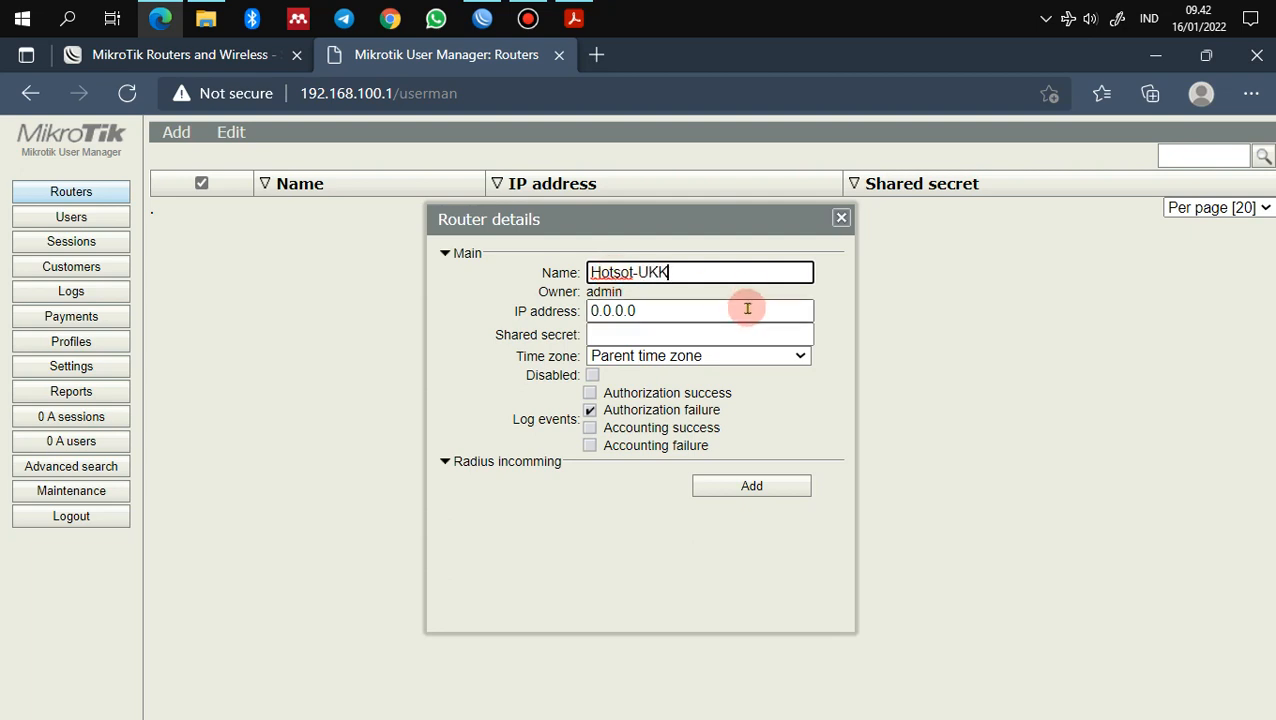
click(620, 273)
text(p)
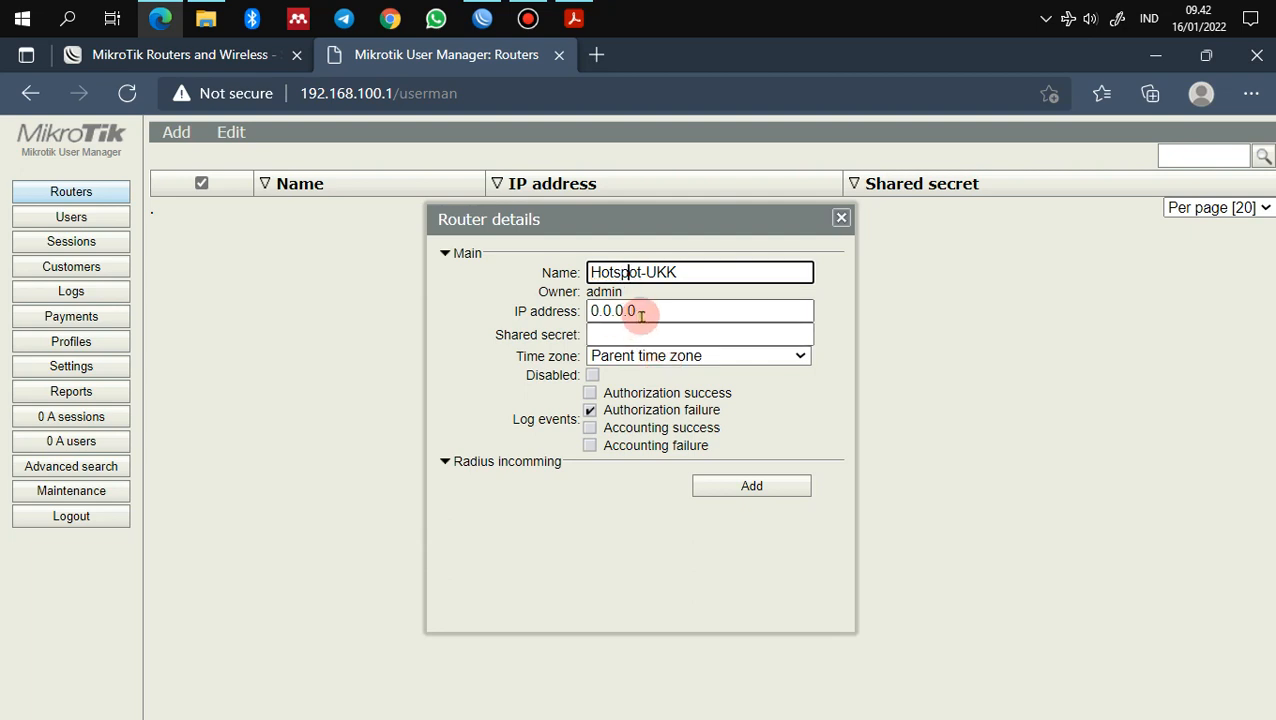
drag(641, 312, 560, 298)
text(127)
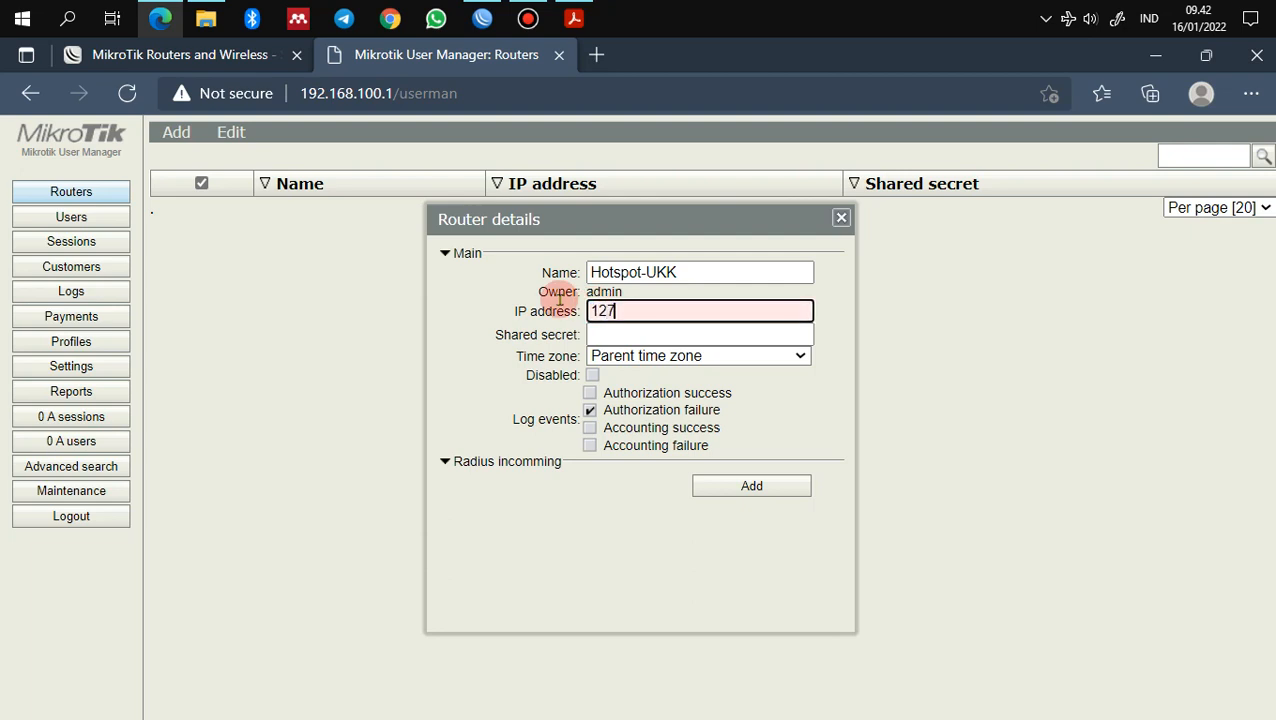
text(.0.0.1)
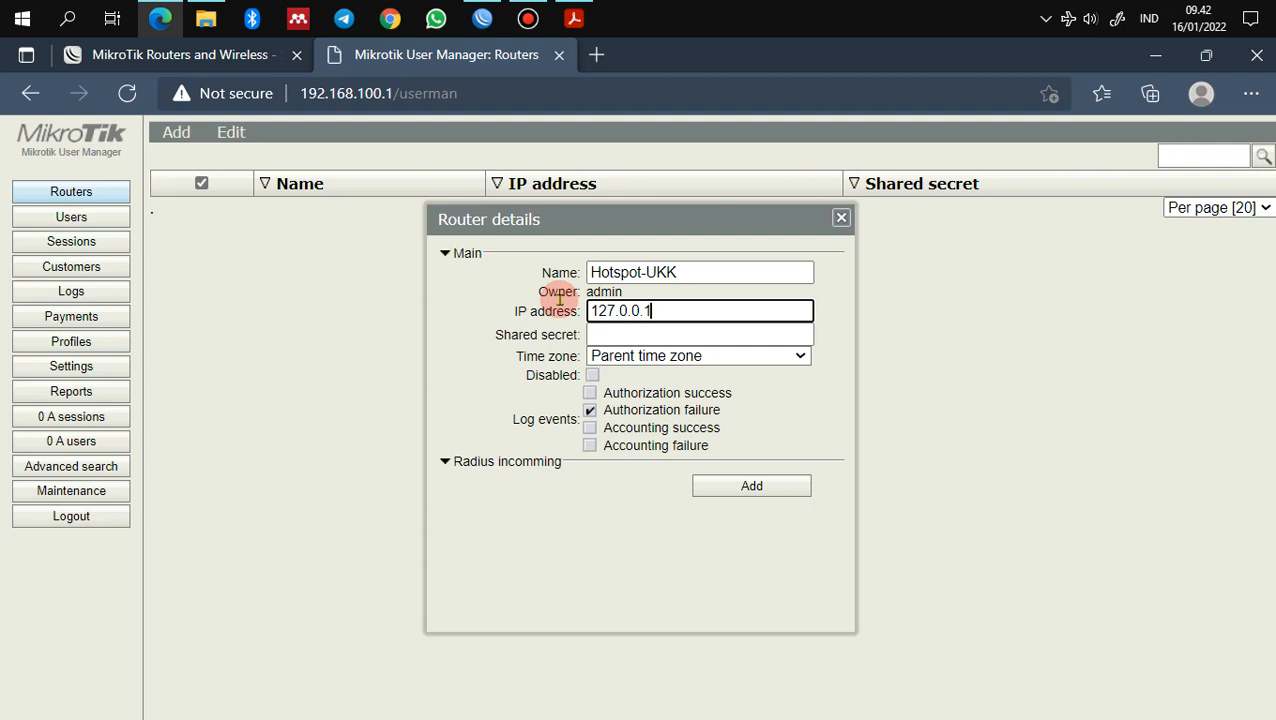
click(596, 335)
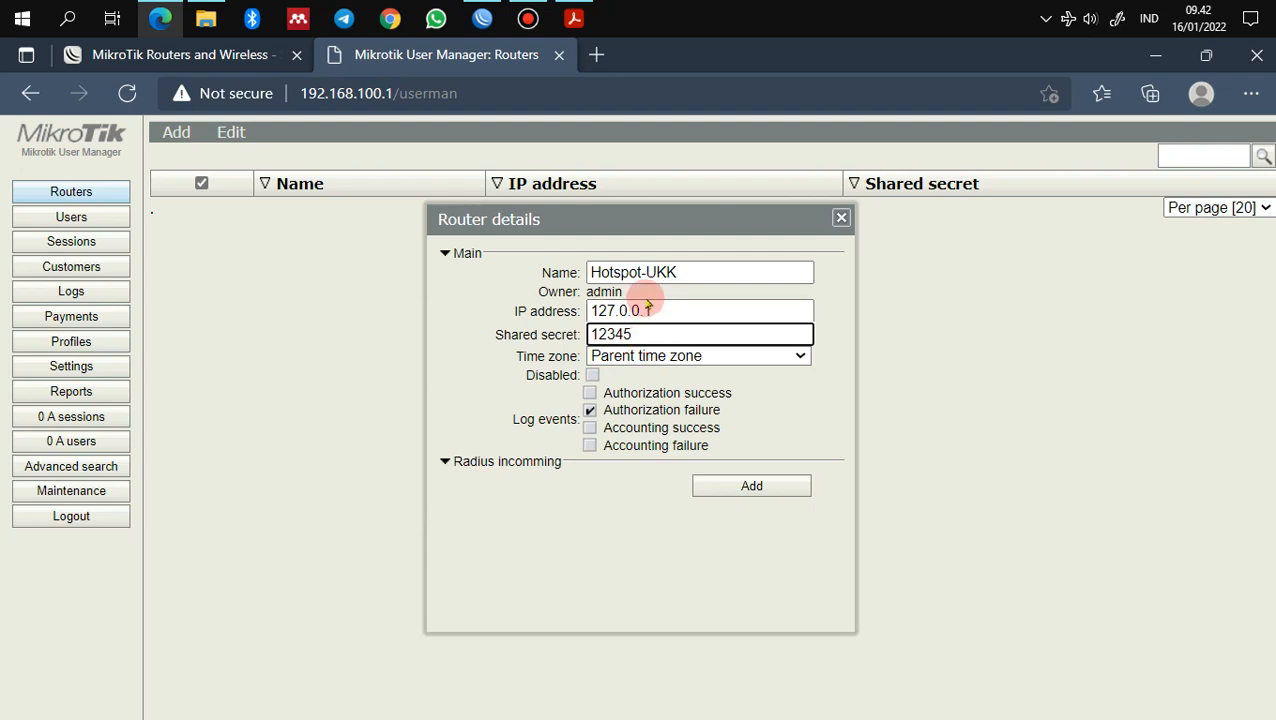
click(745, 486)
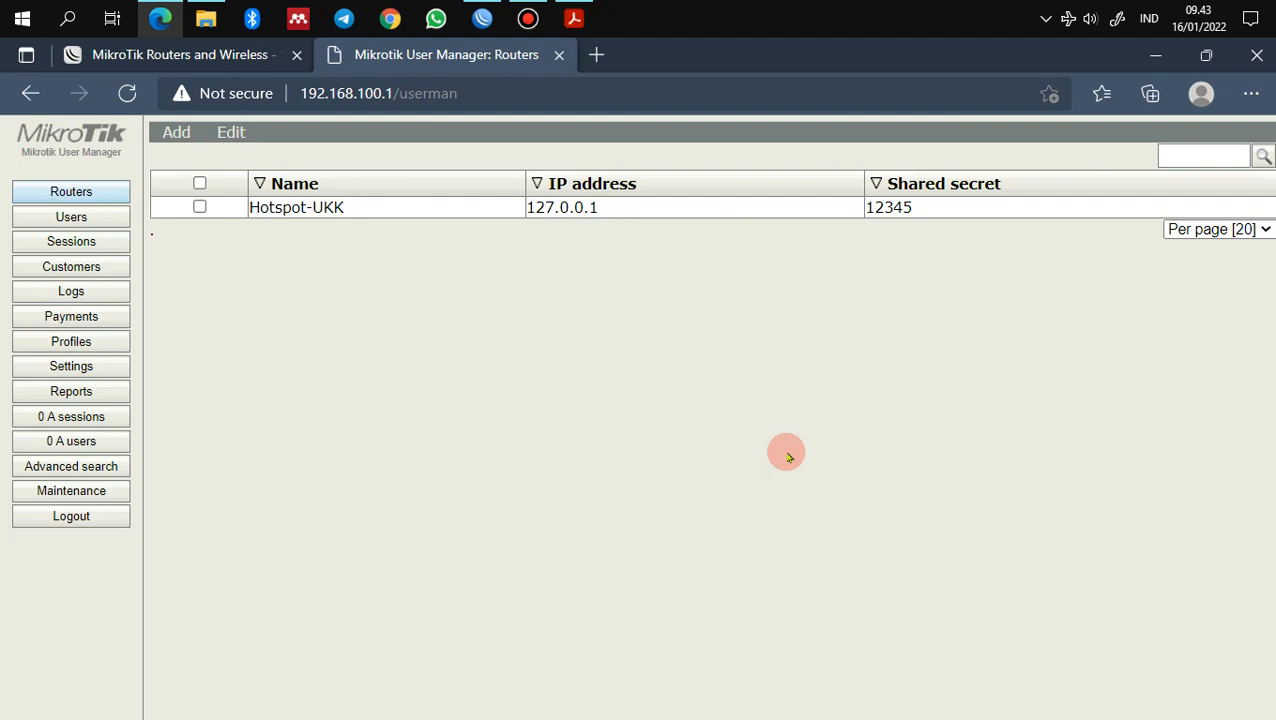
Step: Skim the exam guide's section 14 on random hotspot accounts, then return to User Manager's Routers page
click(572, 19)
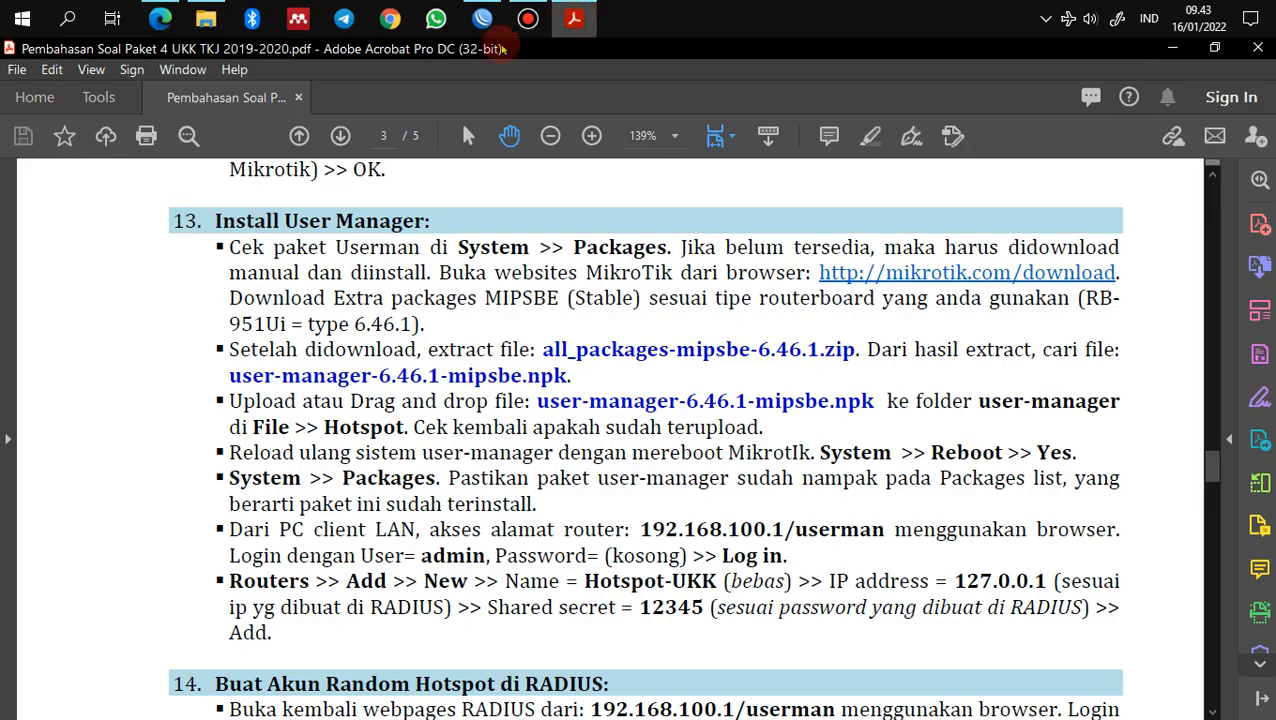
scroll(330, 520, down, 3)
scroll(336, 564, down, 2)
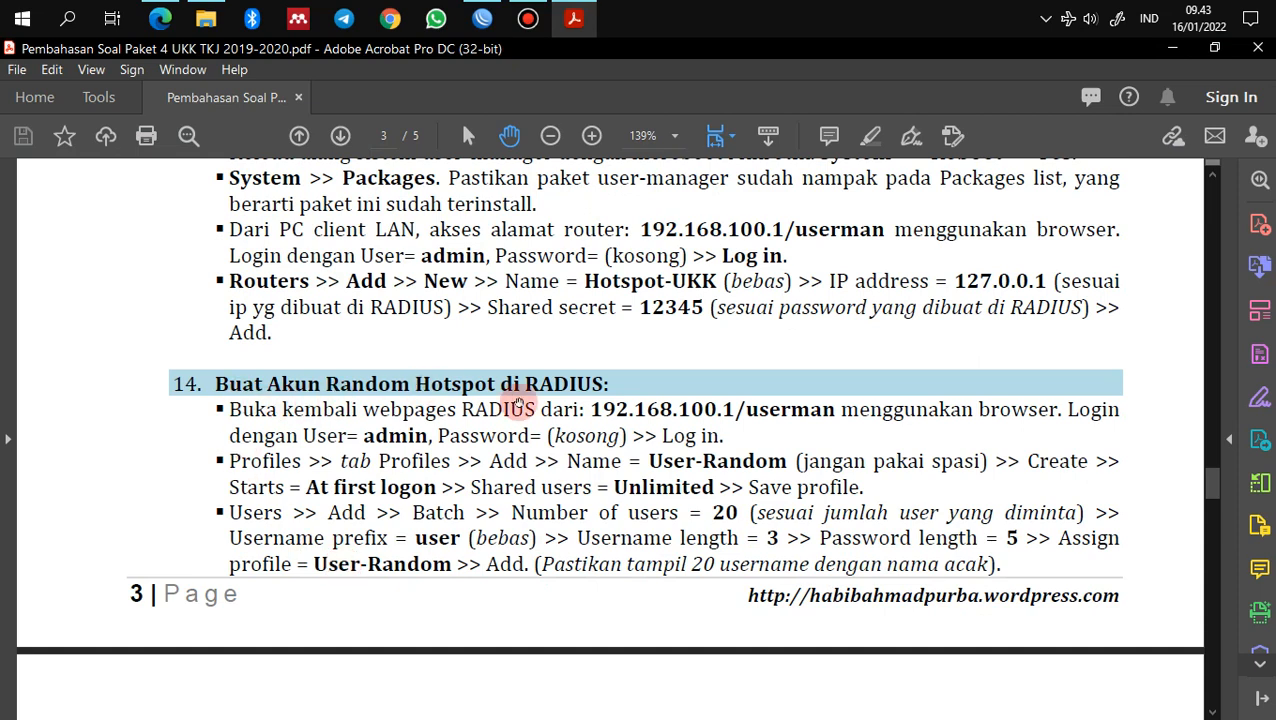
scroll(538, 390, down, 1)
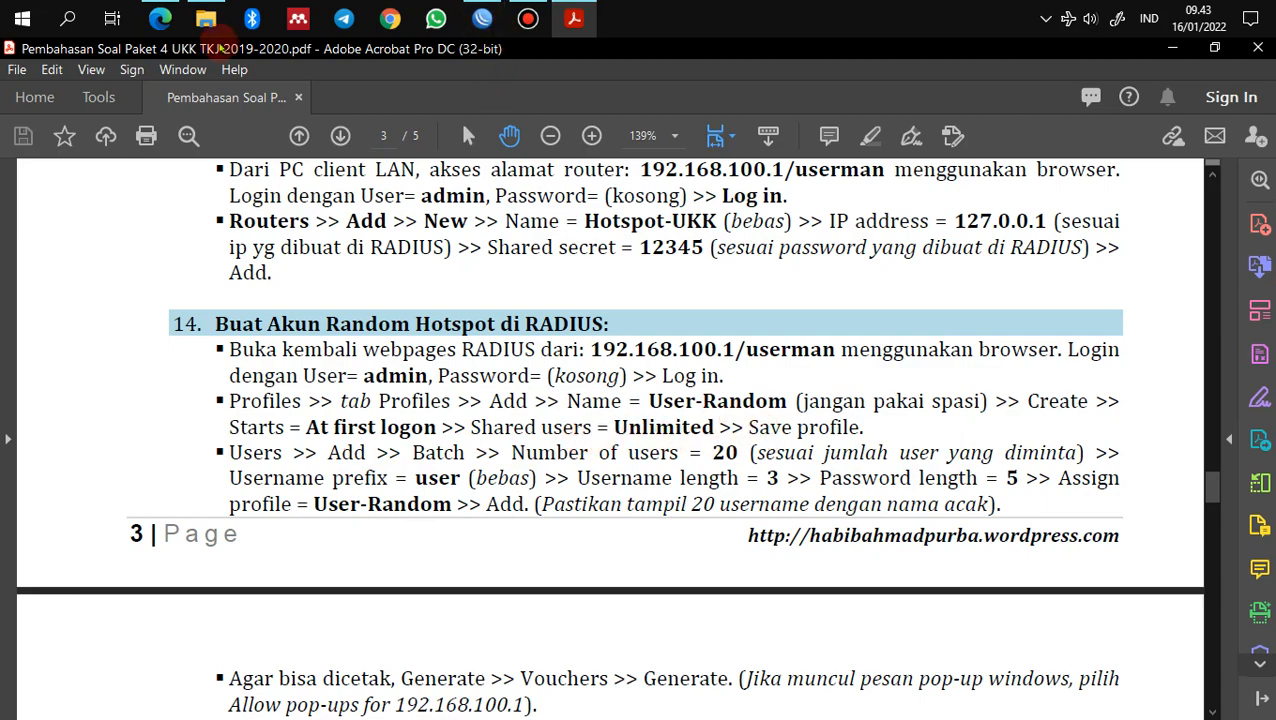
click(160, 18)
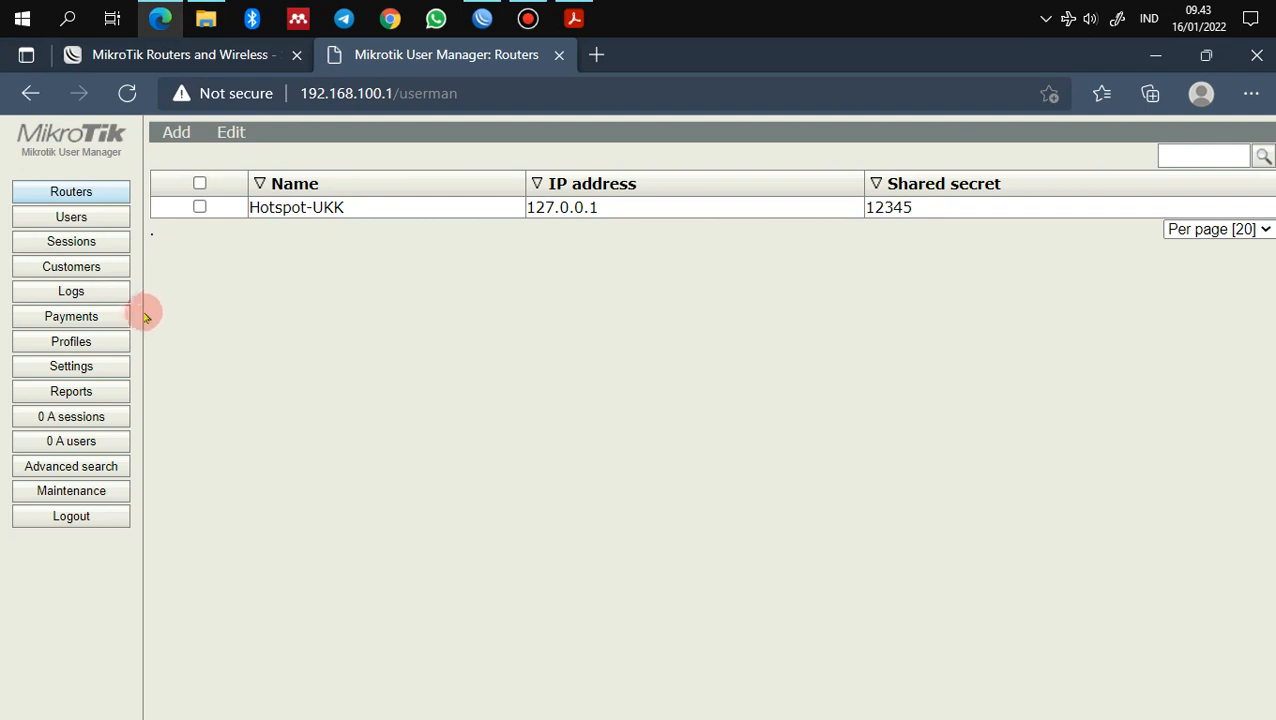
Step: Create a new User Manager profile named User-Random
click(98, 350)
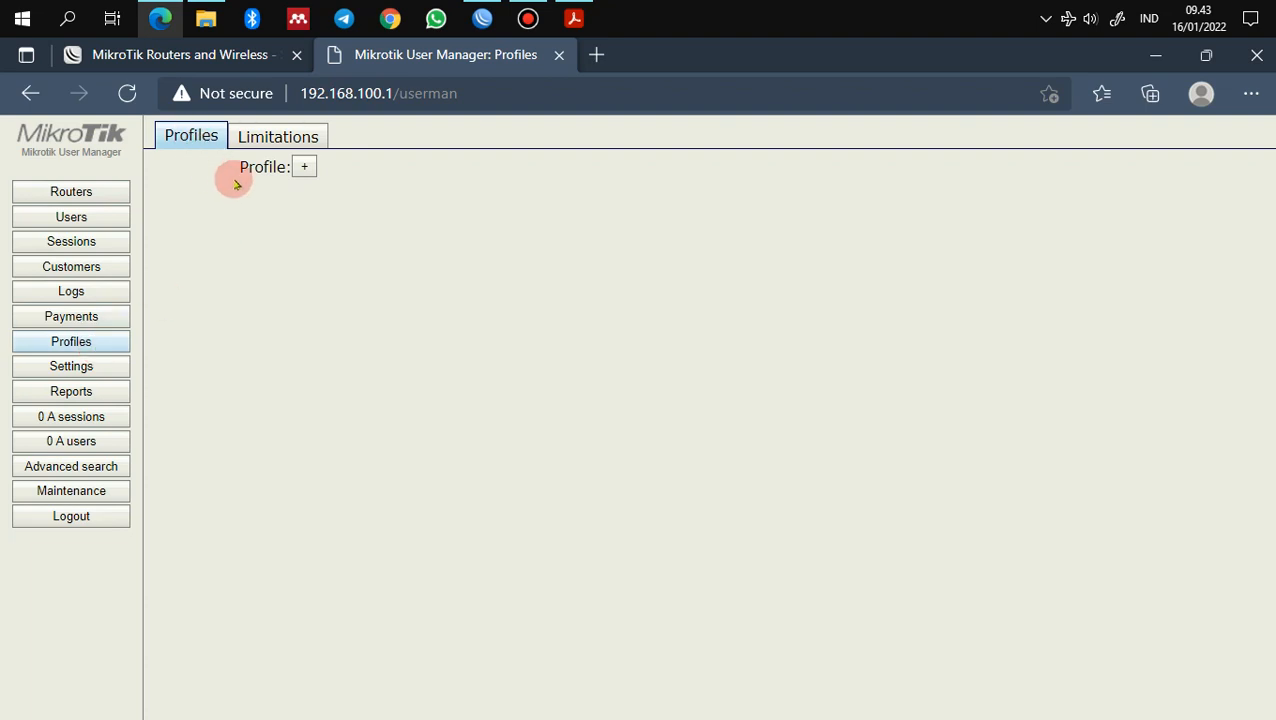
click(305, 169)
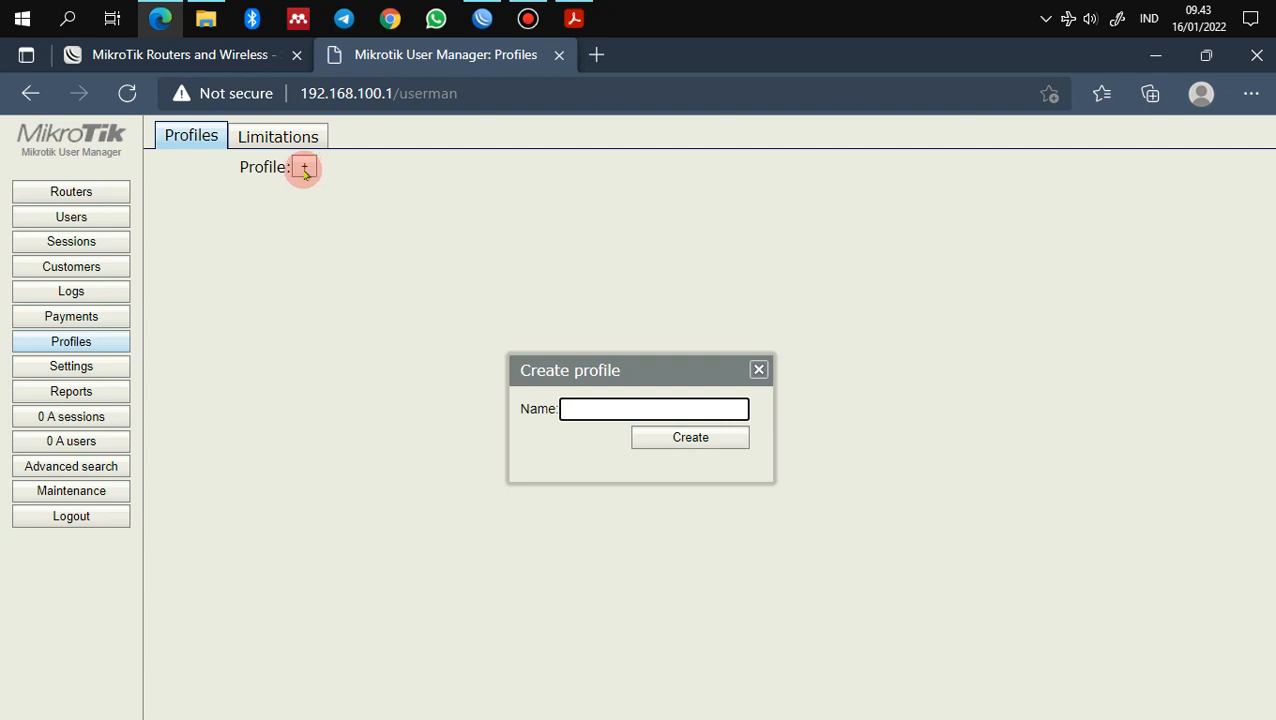
text(User-Random)
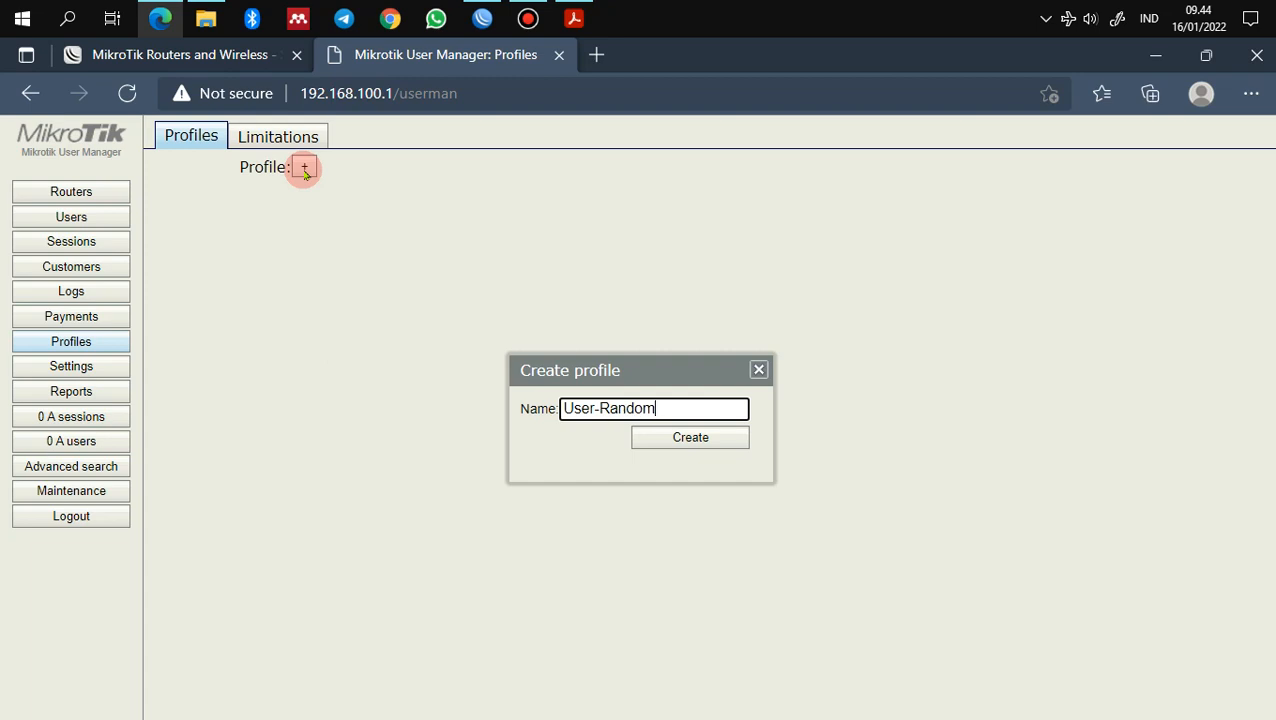
click(670, 440)
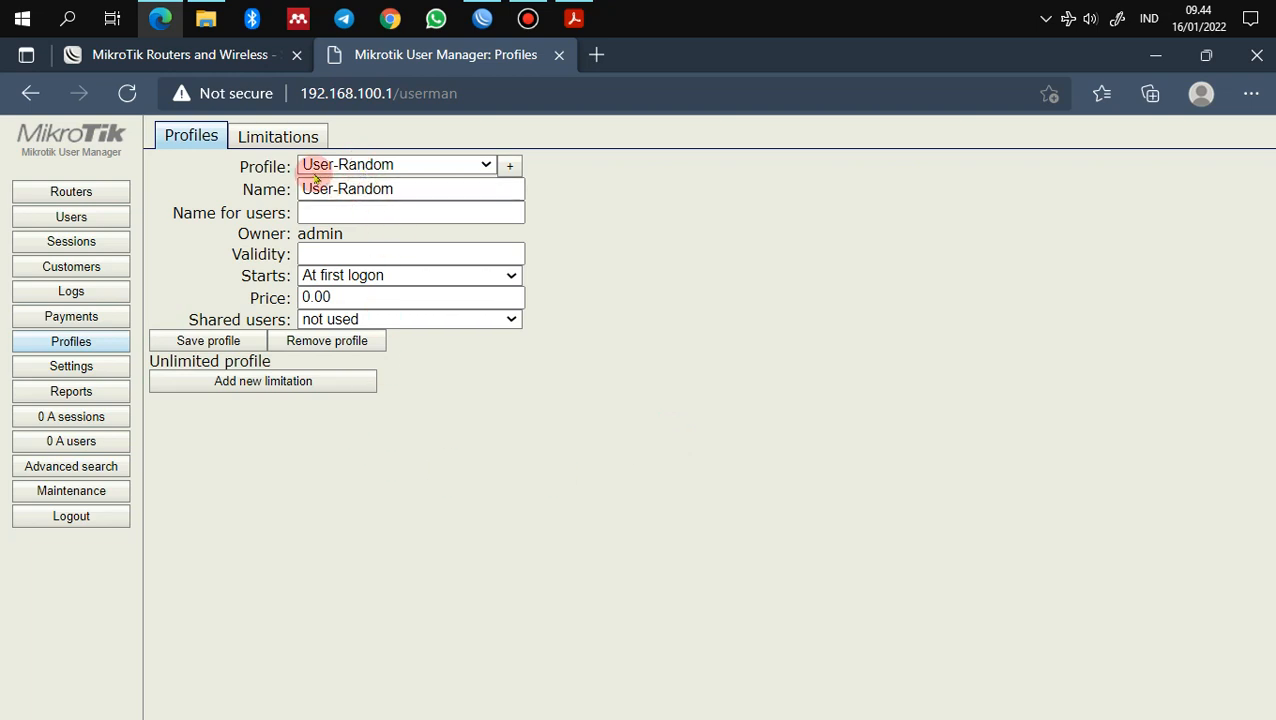
Step: Set User-Random's shared users to unlimited, save the profile, and show the Users list
click(345, 319)
click(346, 362)
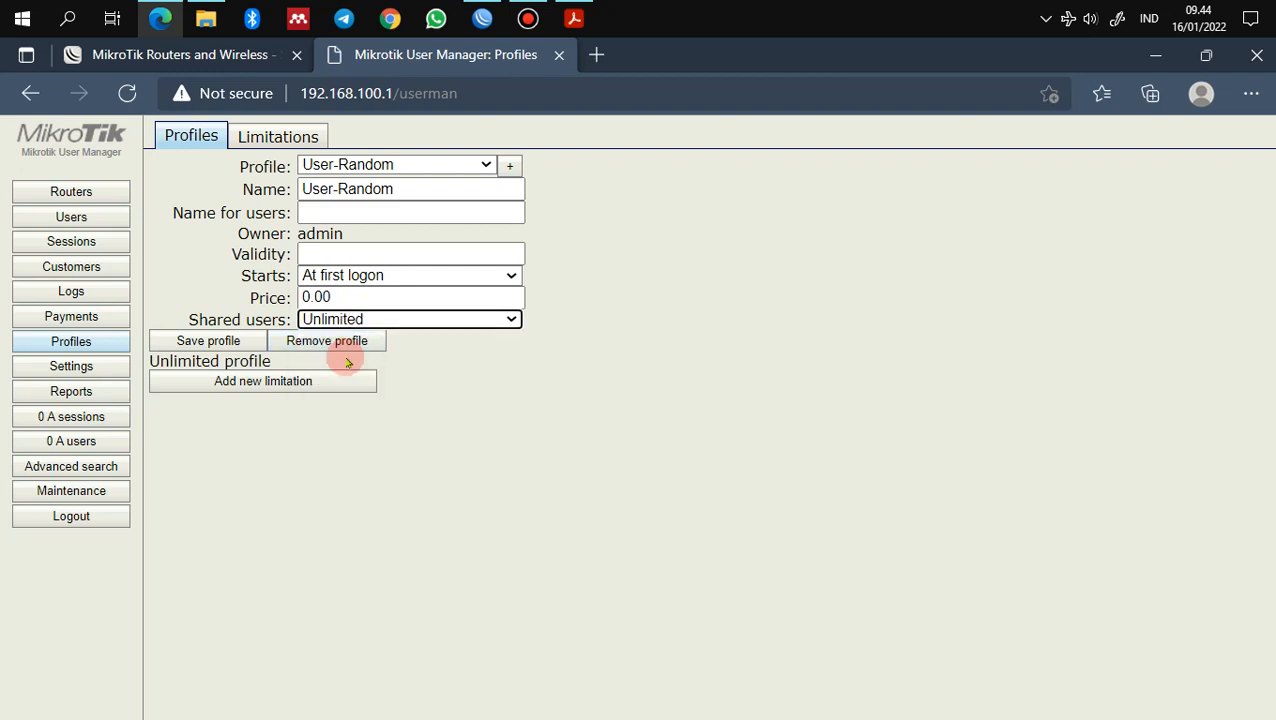
click(224, 342)
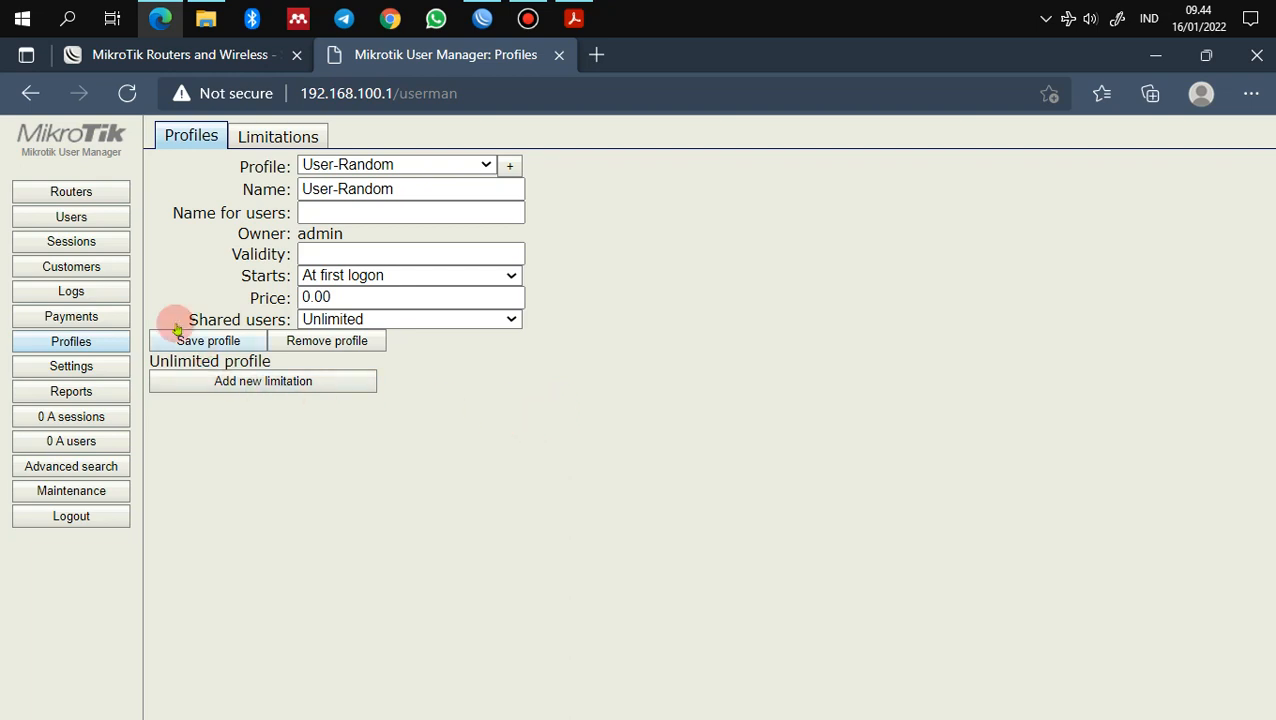
click(88, 221)
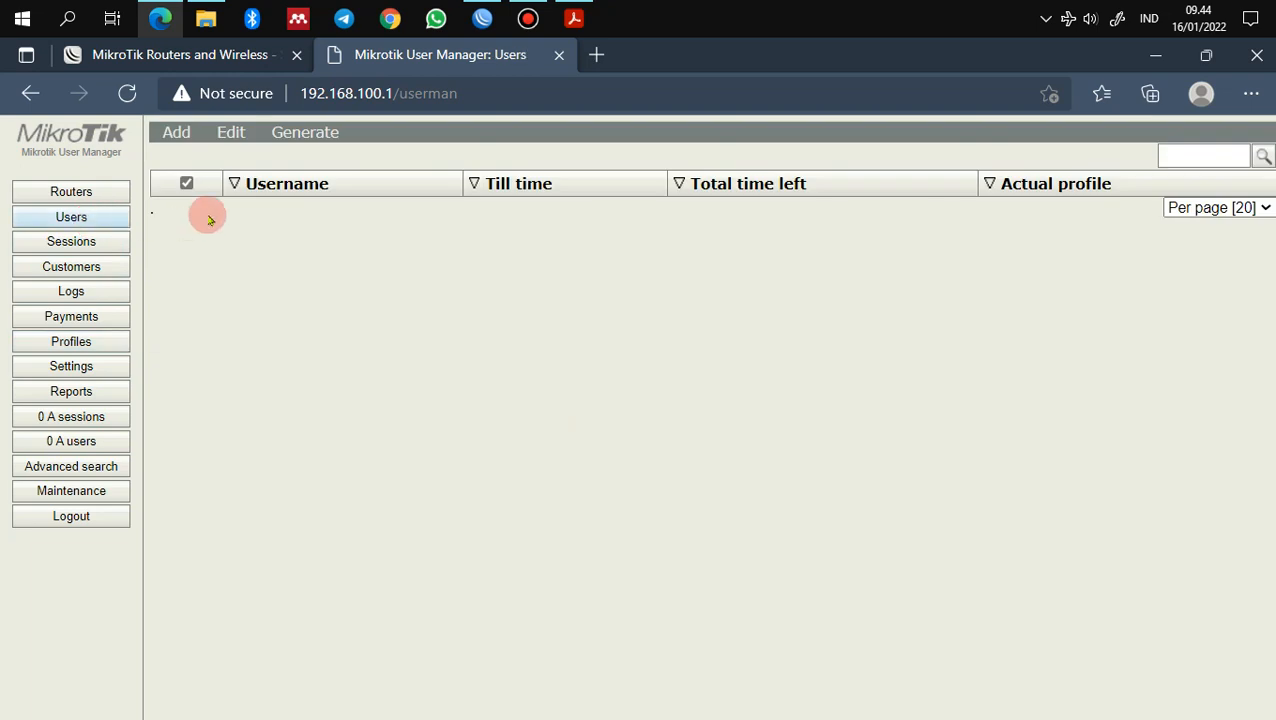
Step: Start a batch add of 20 users with the username prefix 'user'
click(172, 142)
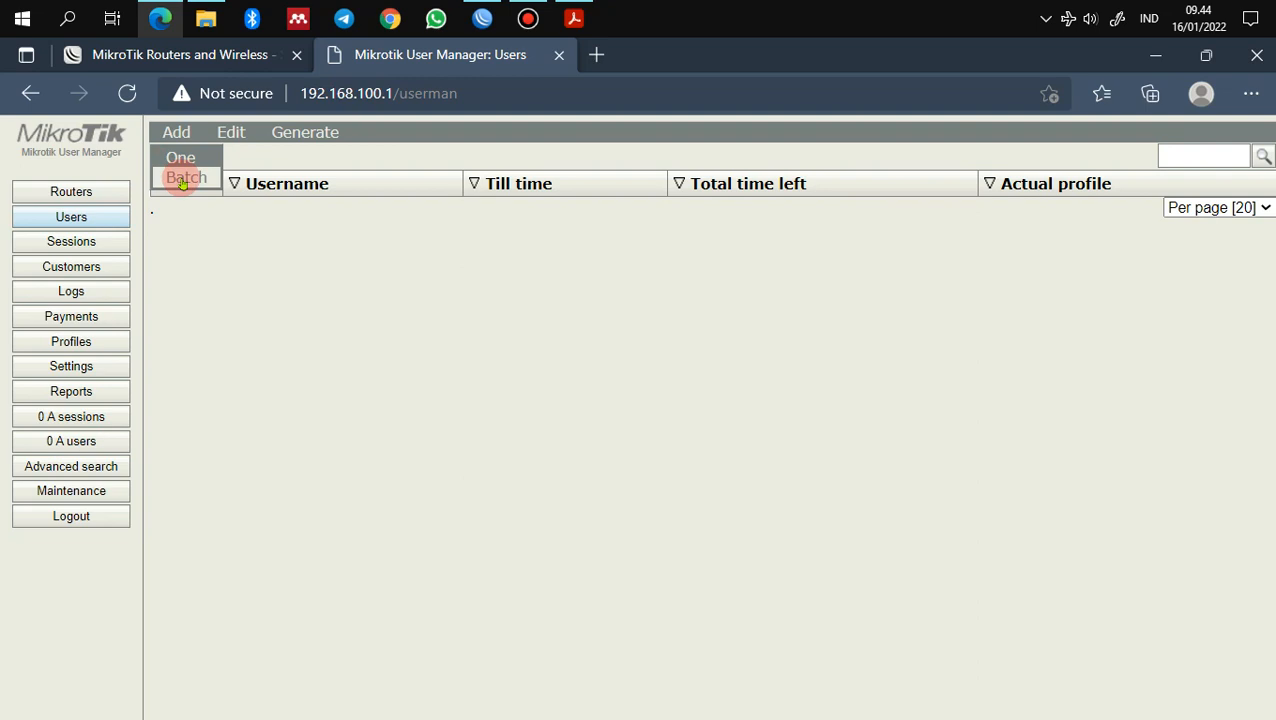
click(184, 180)
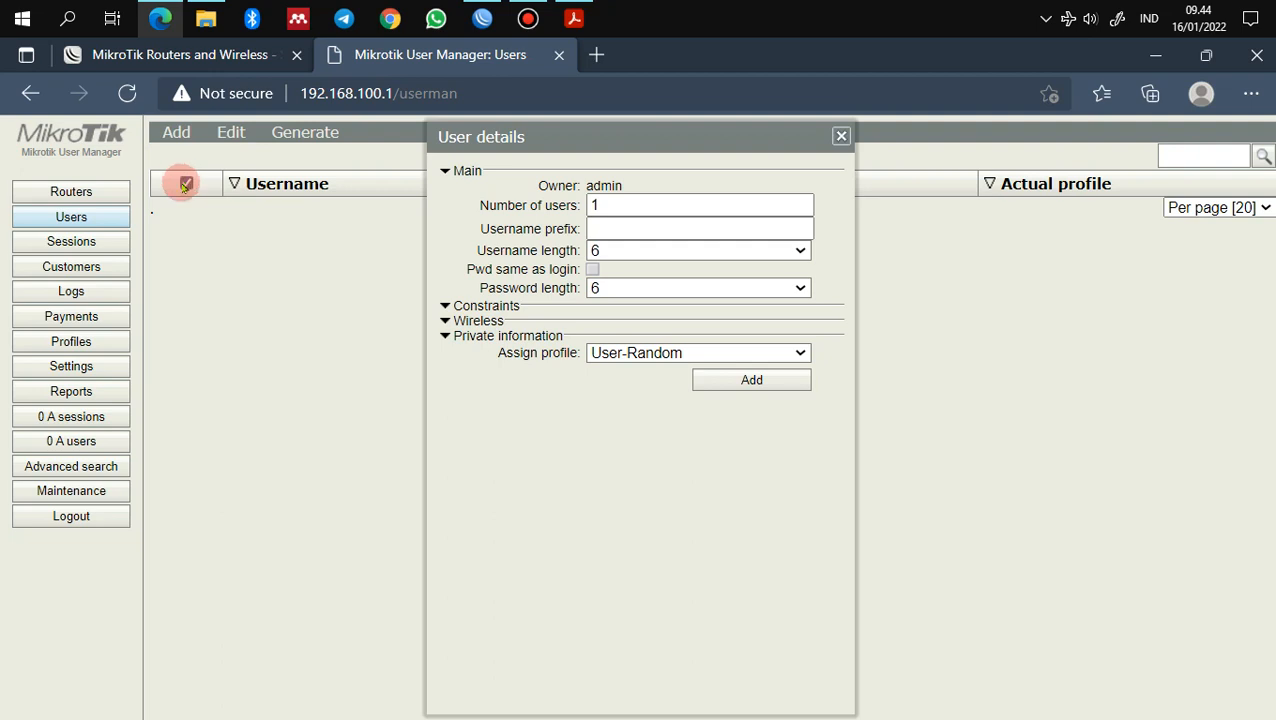
drag(607, 205, 576, 200)
text(20)
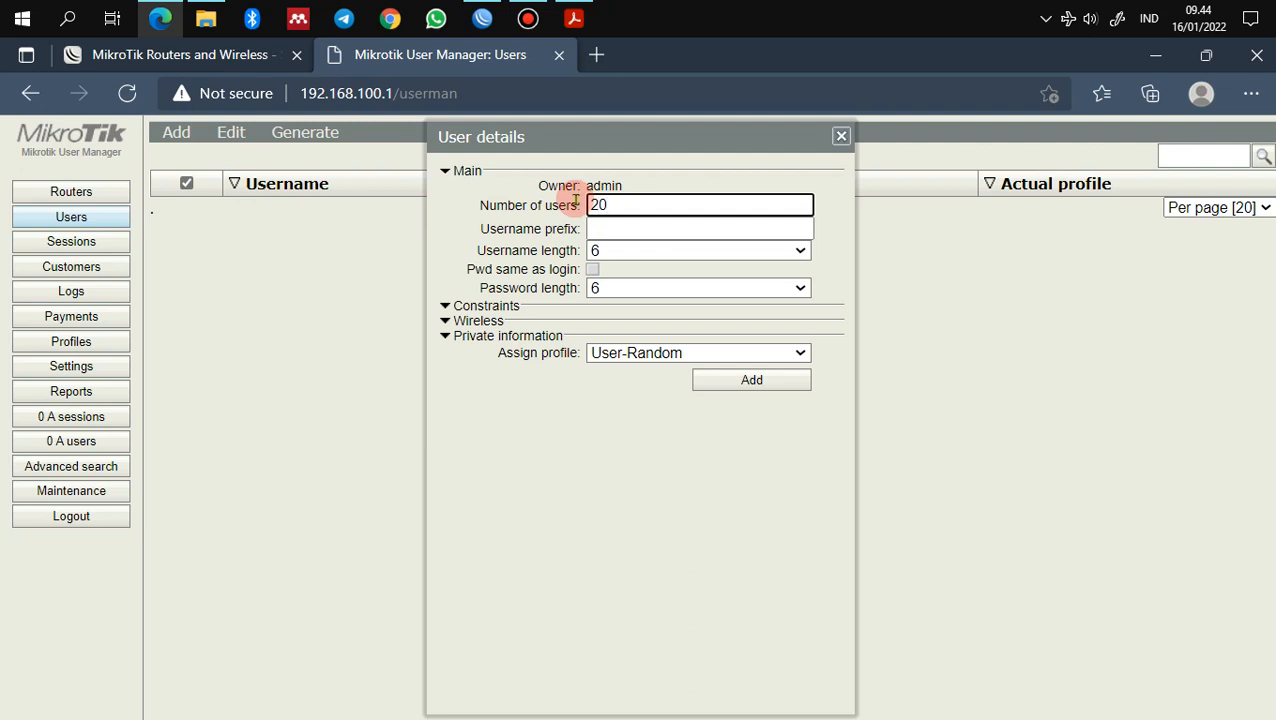
click(600, 230)
text(user)
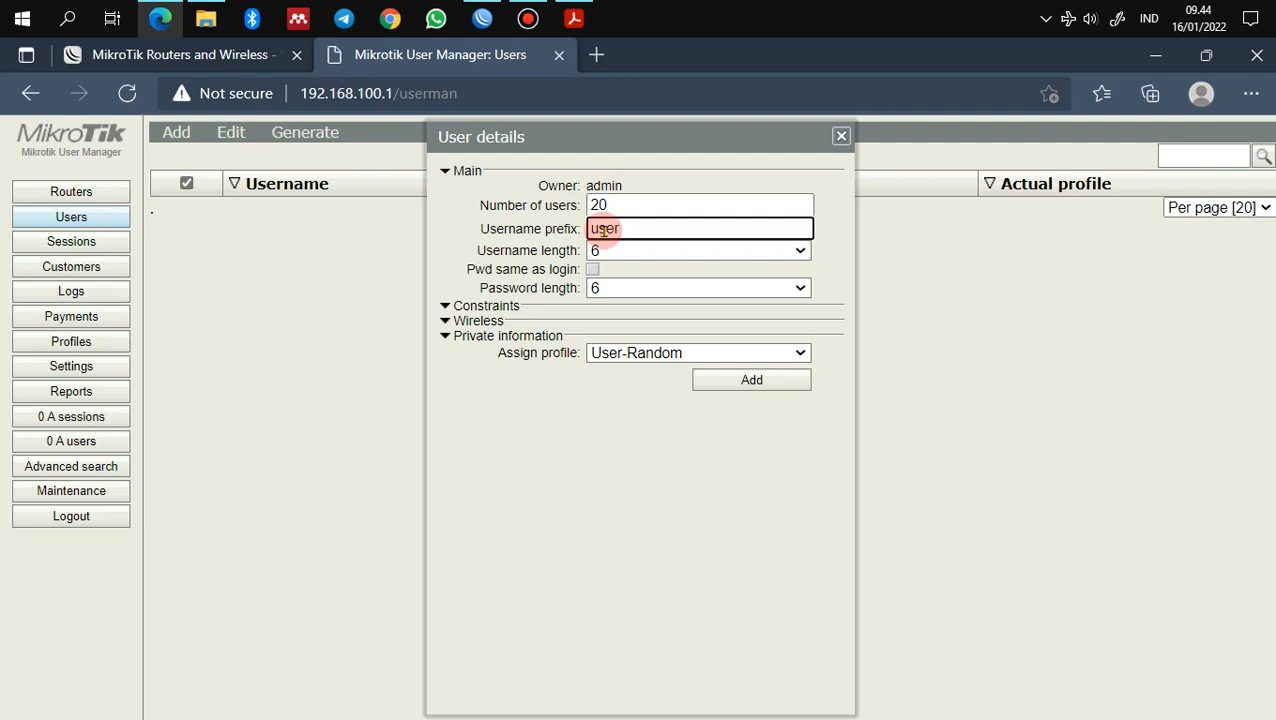
Step: Use username length 3, password length 5 and the User-Random profile, then generate the users
click(615, 253)
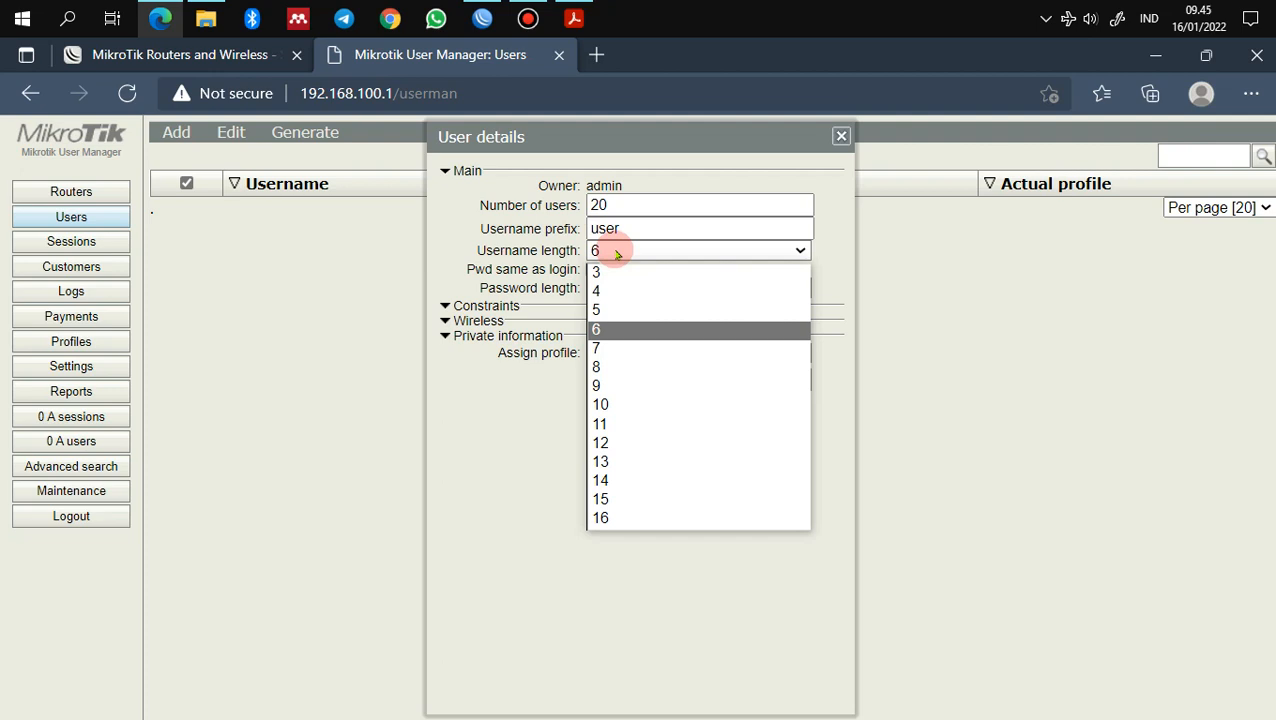
click(610, 272)
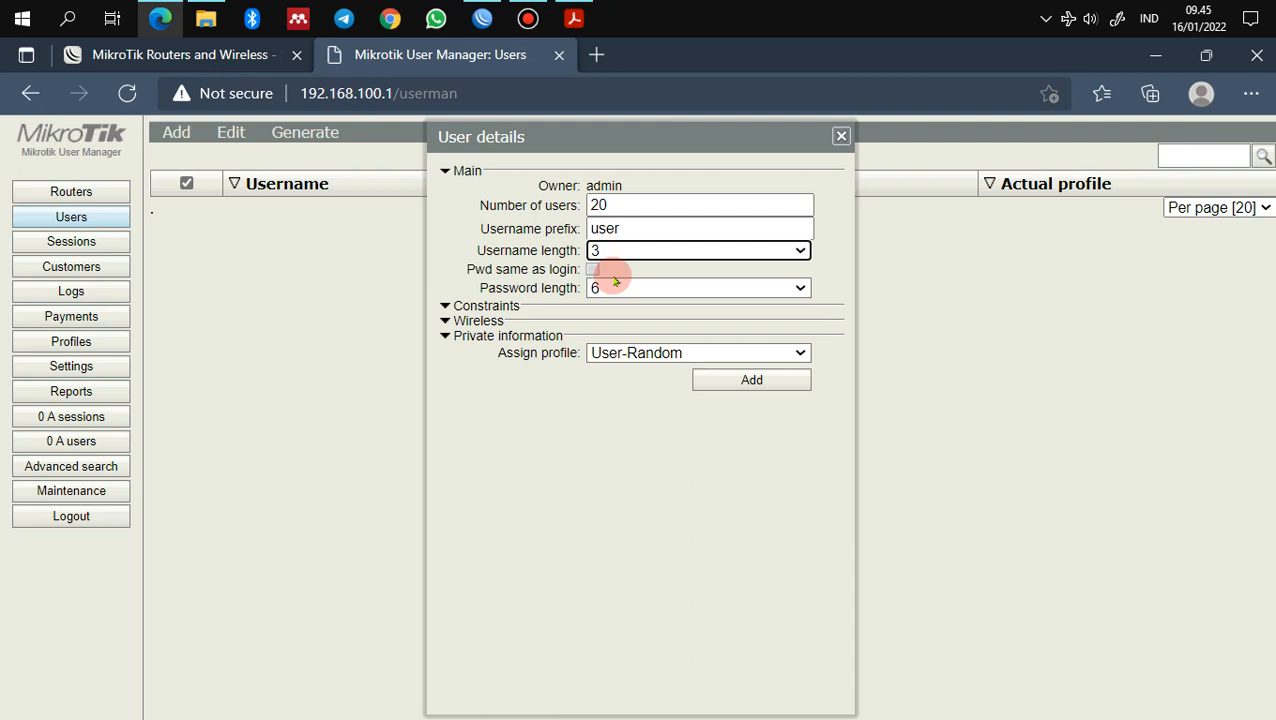
click(612, 288)
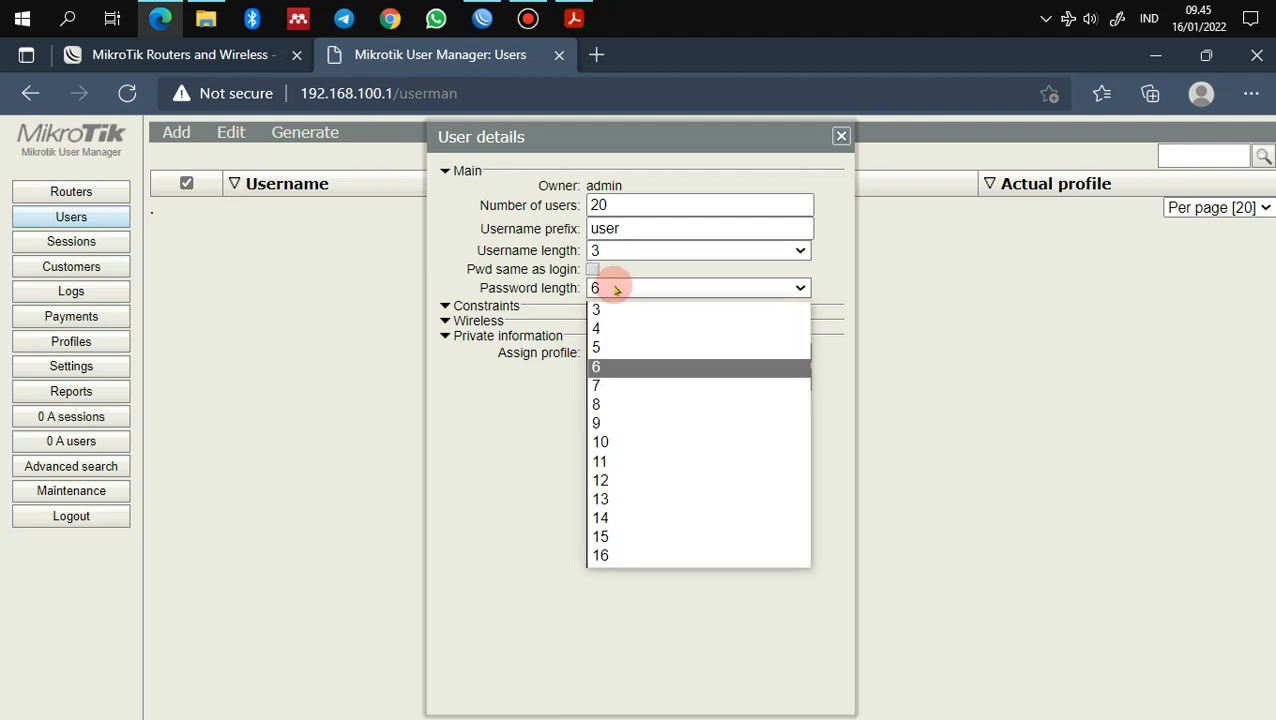
click(617, 347)
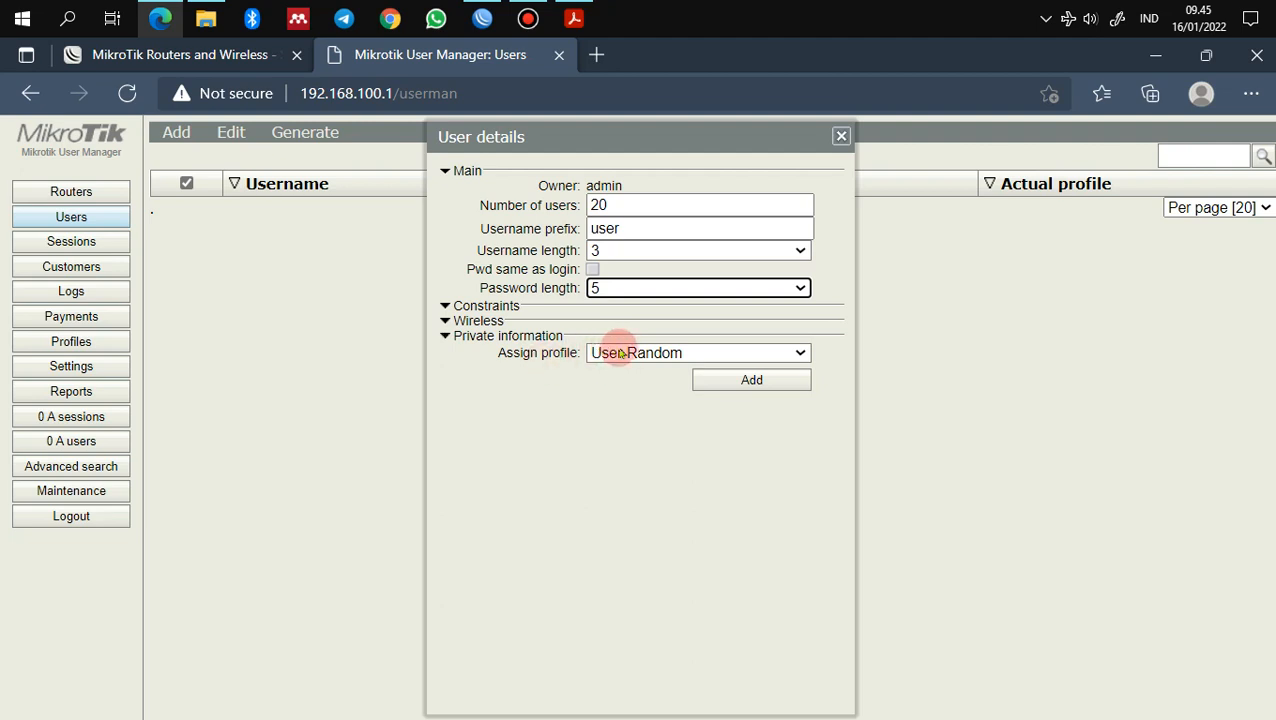
click(620, 354)
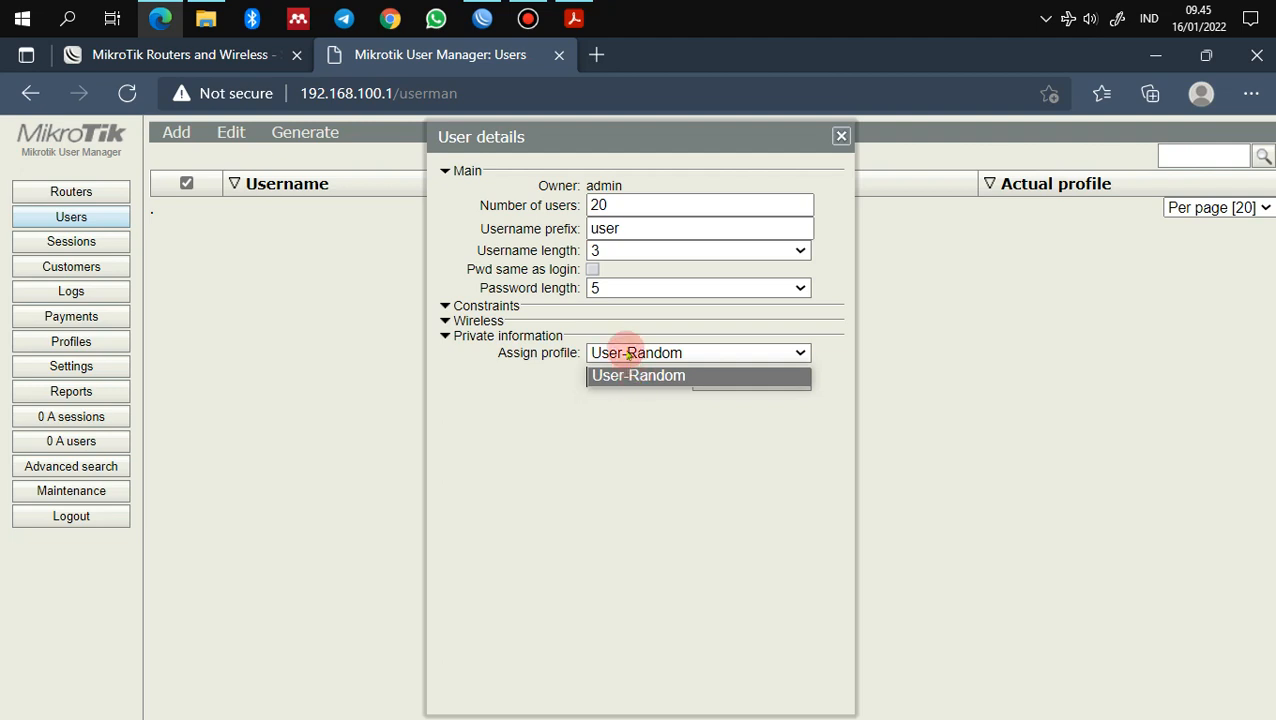
click(629, 354)
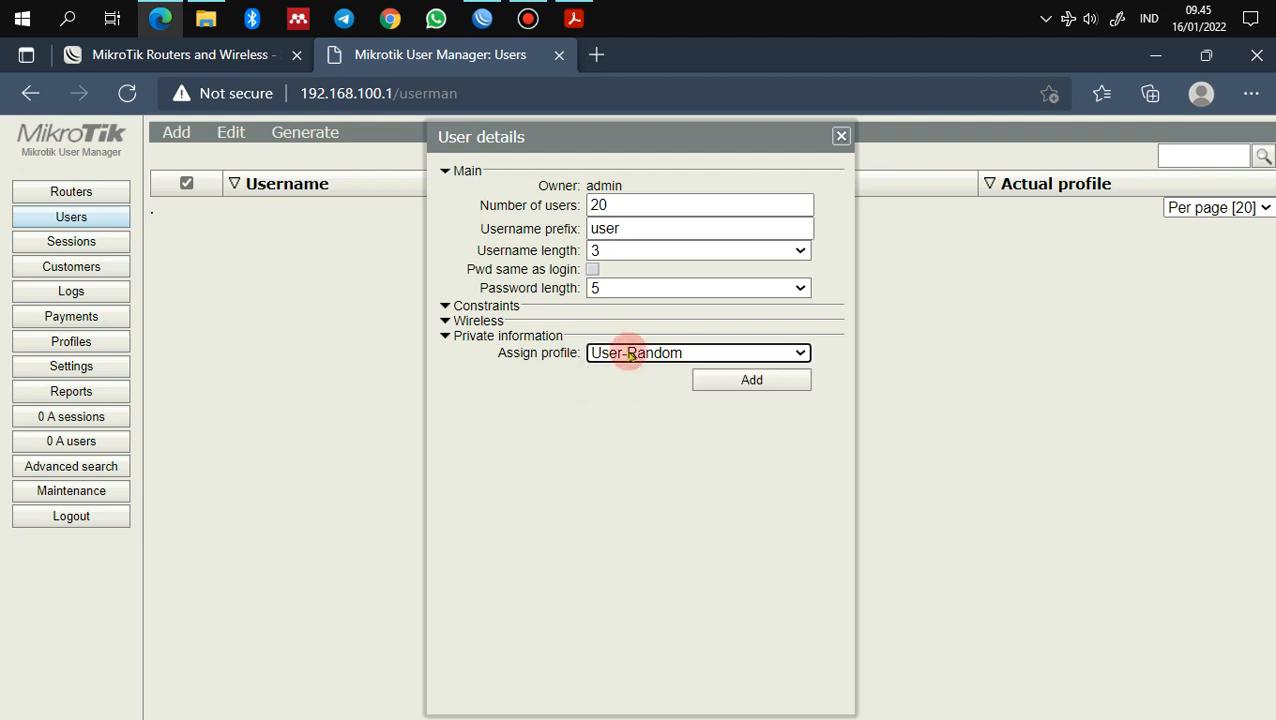
click(751, 380)
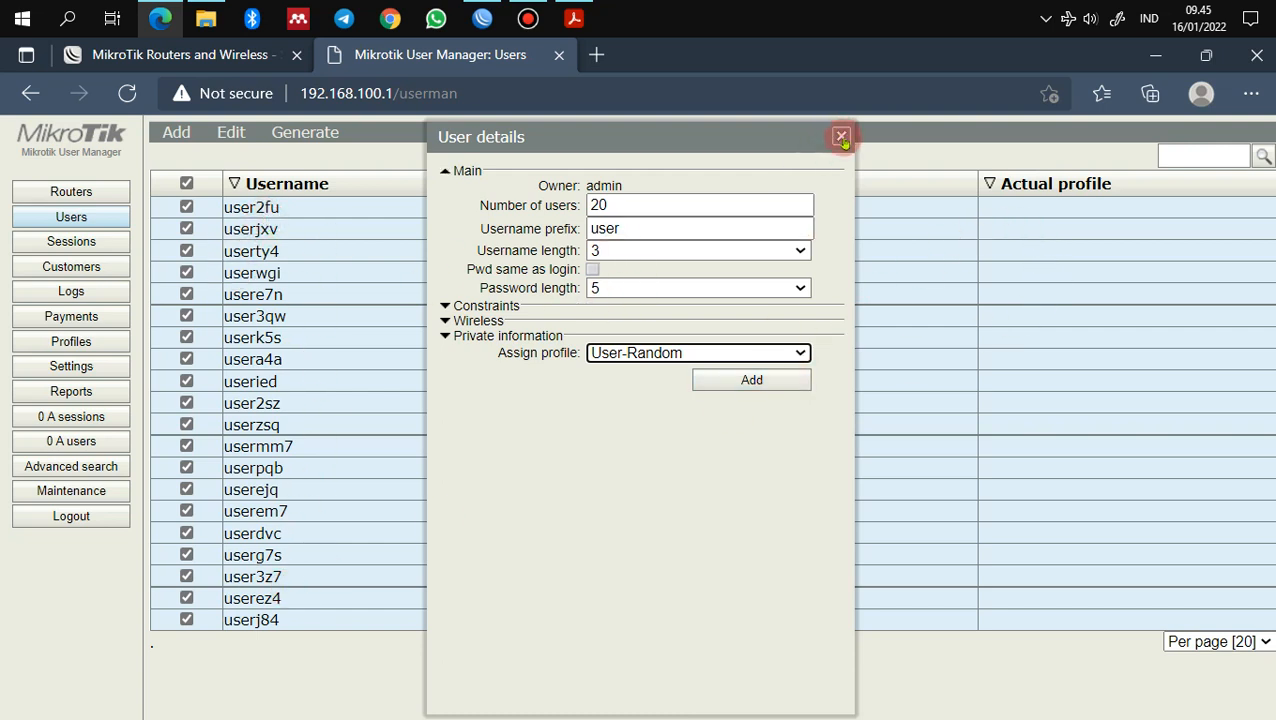
click(841, 137)
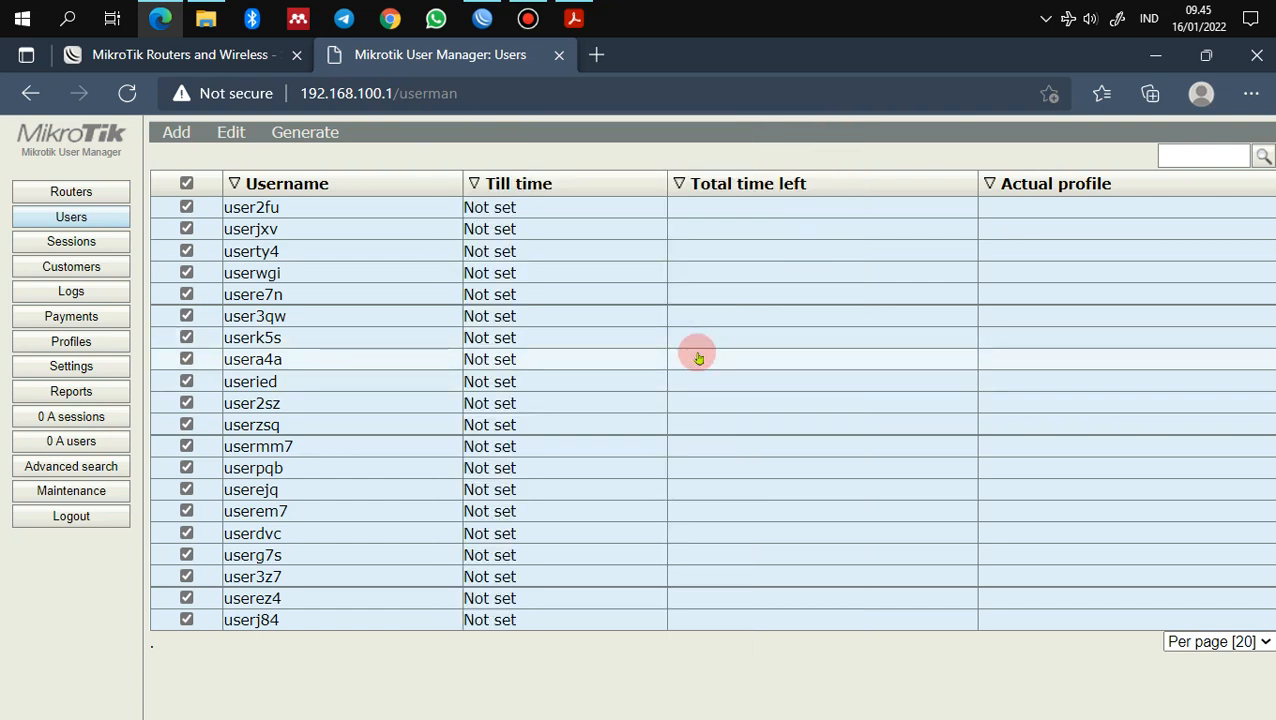
Step: Generate the voucher sheet and print it with the Save as PDF printer
click(326, 138)
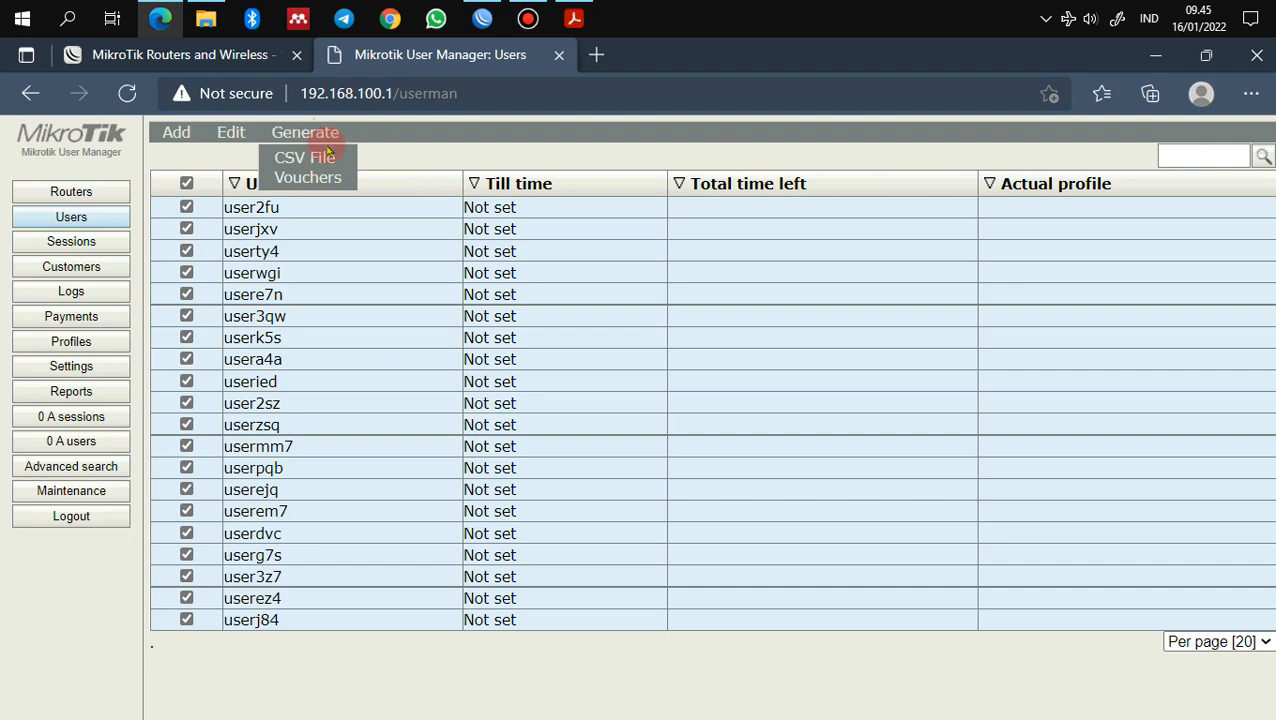
click(318, 176)
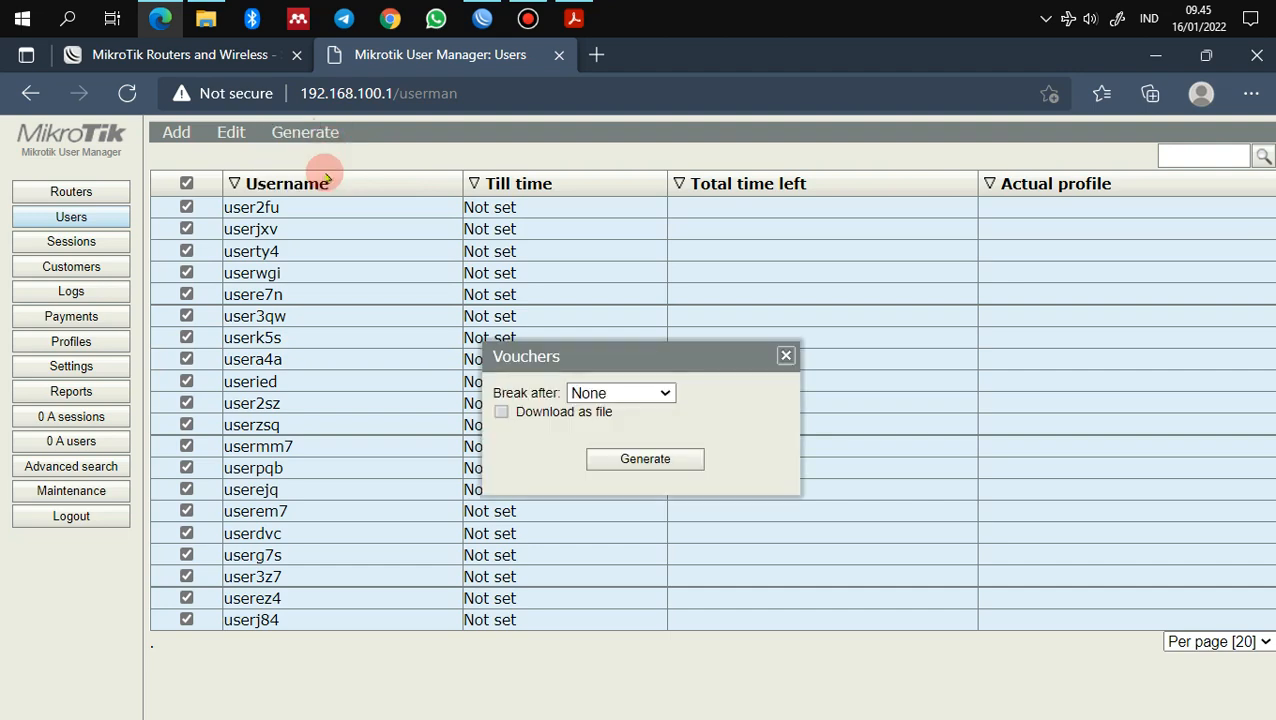
click(645, 459)
click(657, 51)
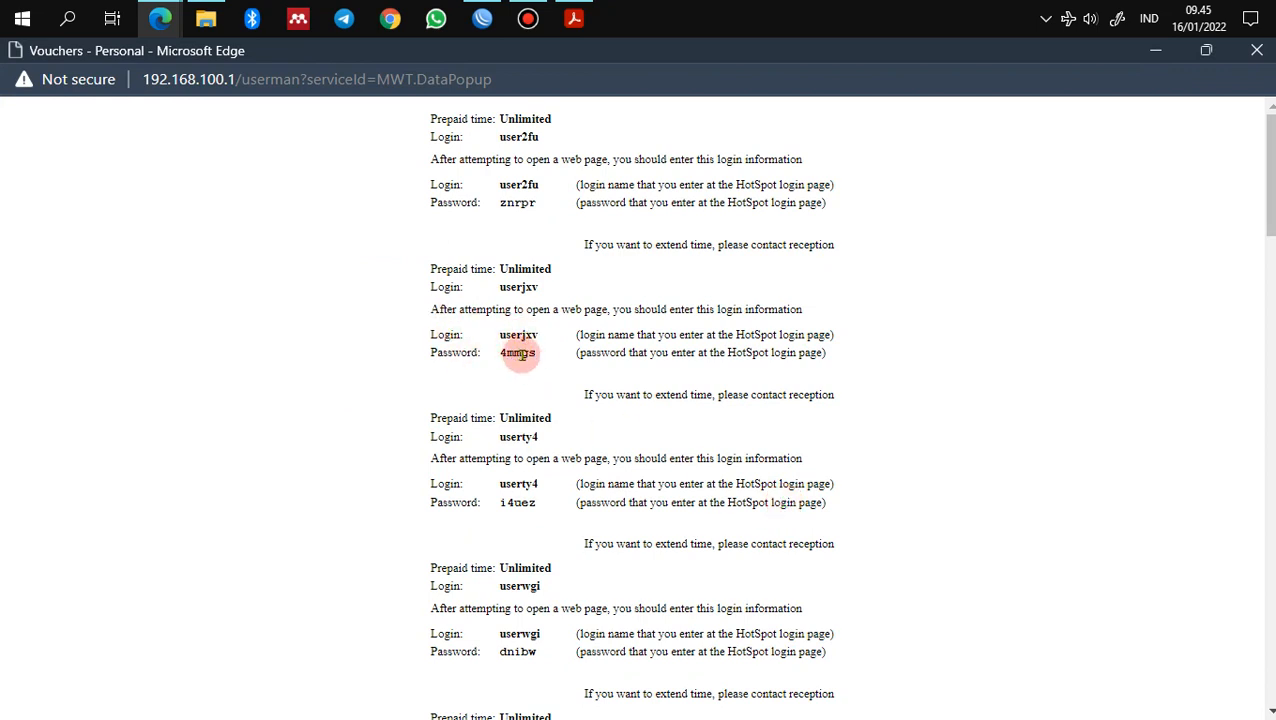
key(ctrl+p)
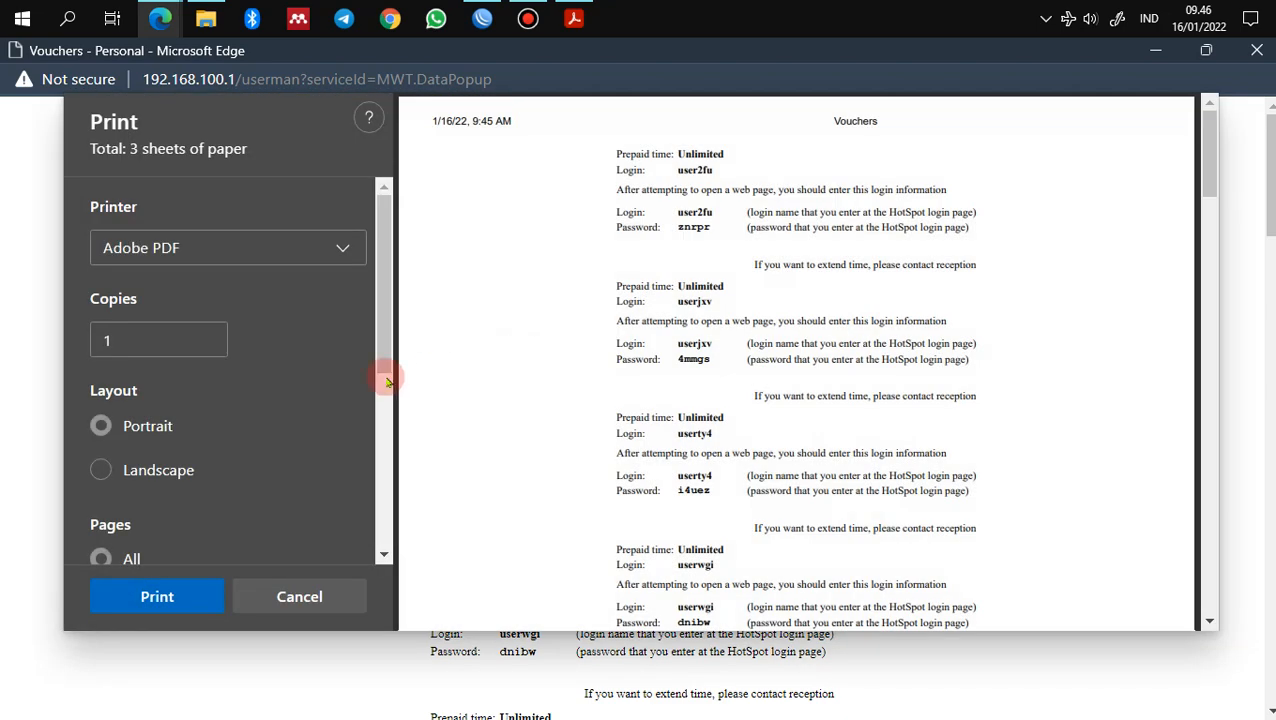
click(233, 242)
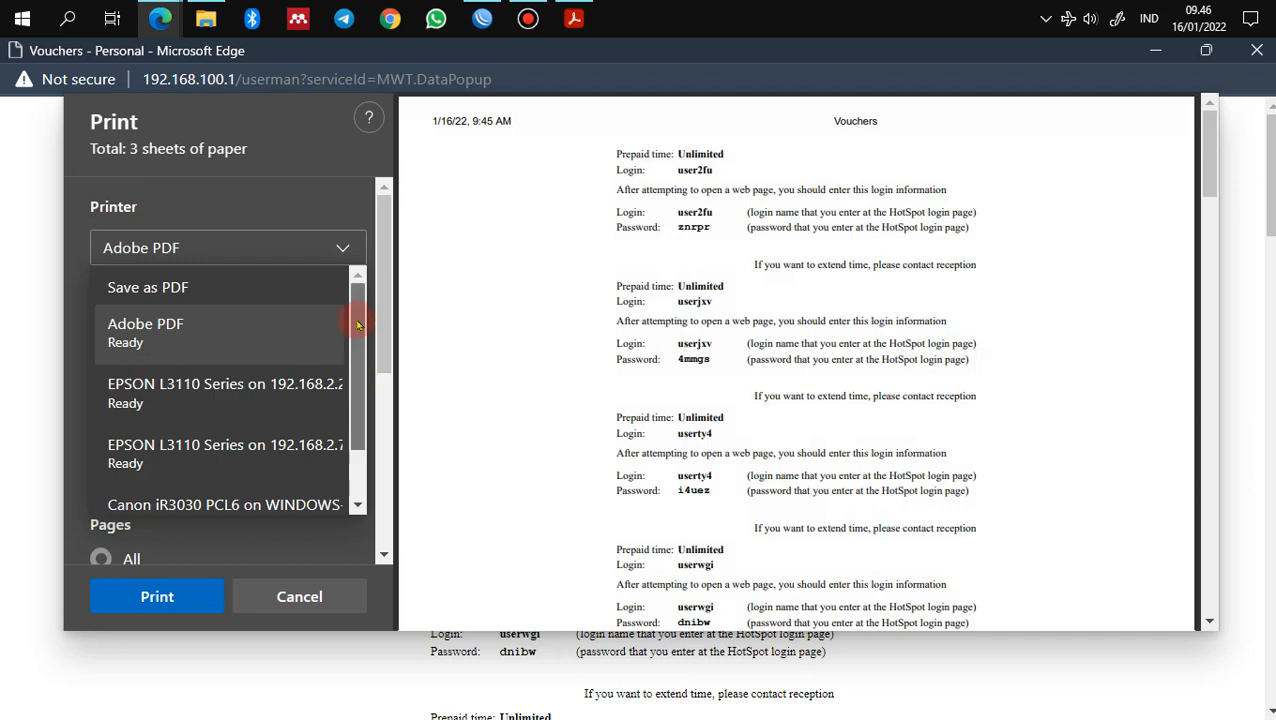
click(261, 292)
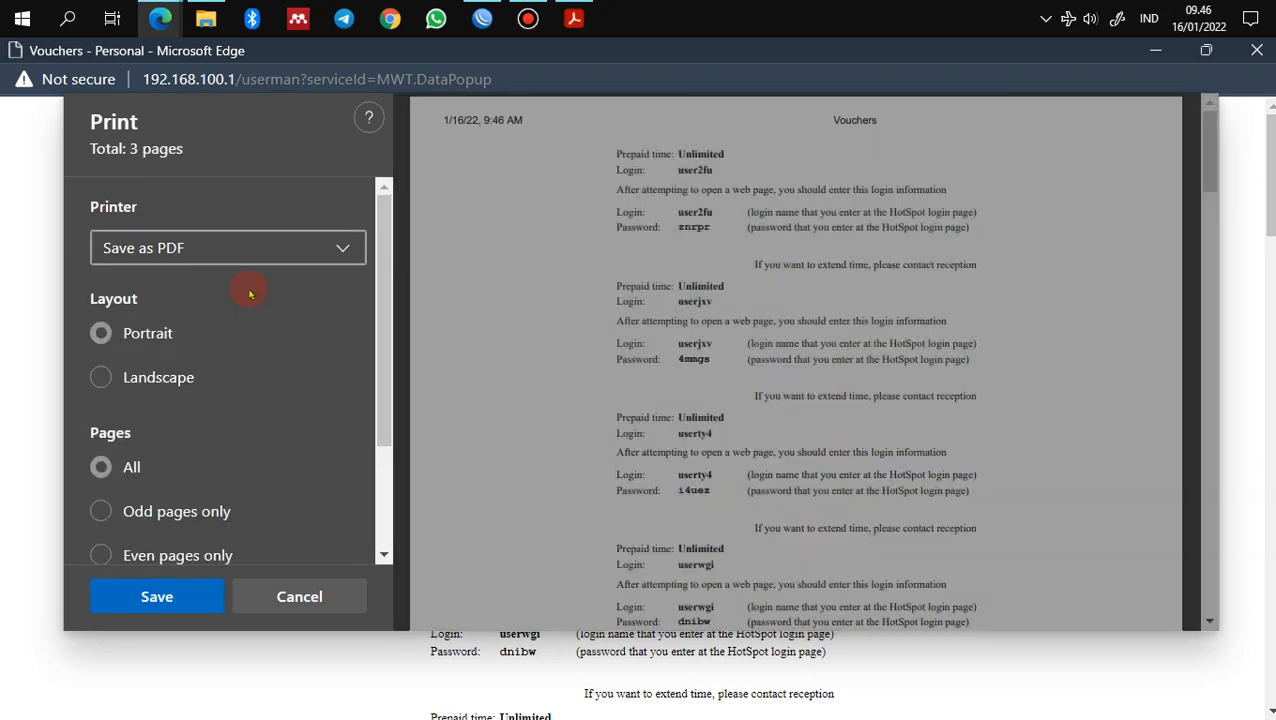
click(157, 596)
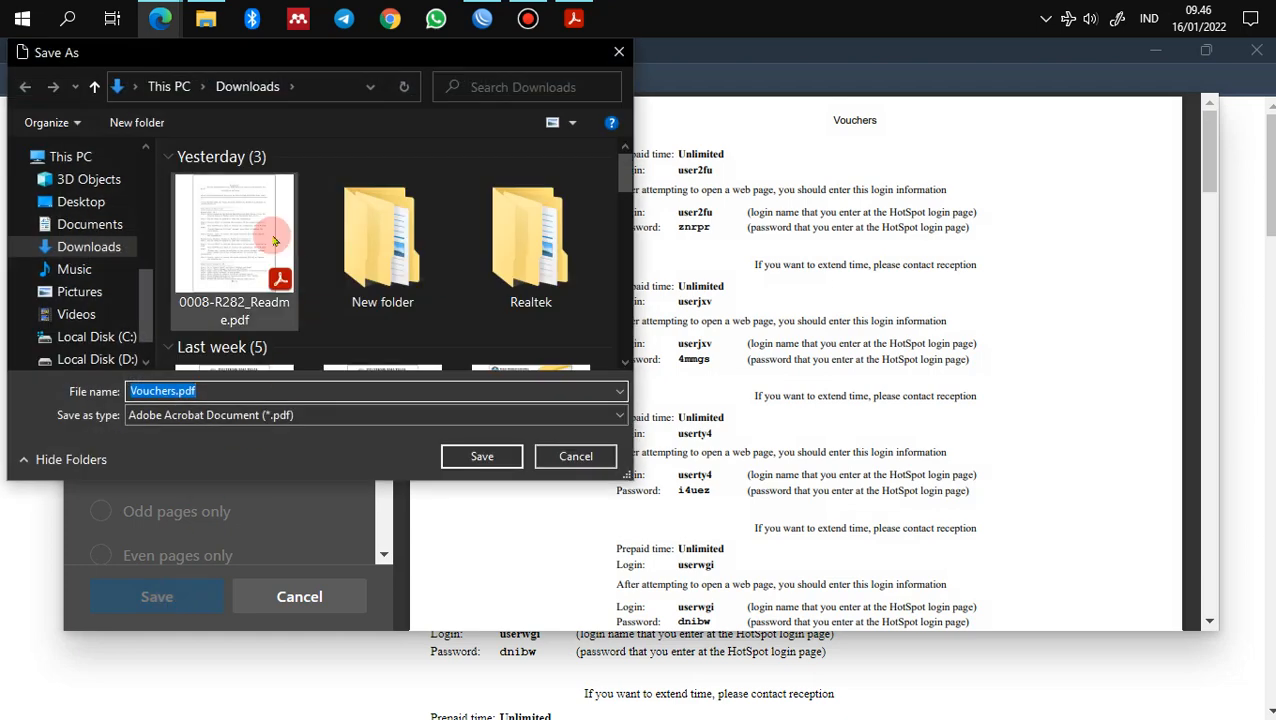
Step: Save the vouchers PDF as Vouchers2.pdf in the Pengayaan folder
drag(148, 290, 147, 166)
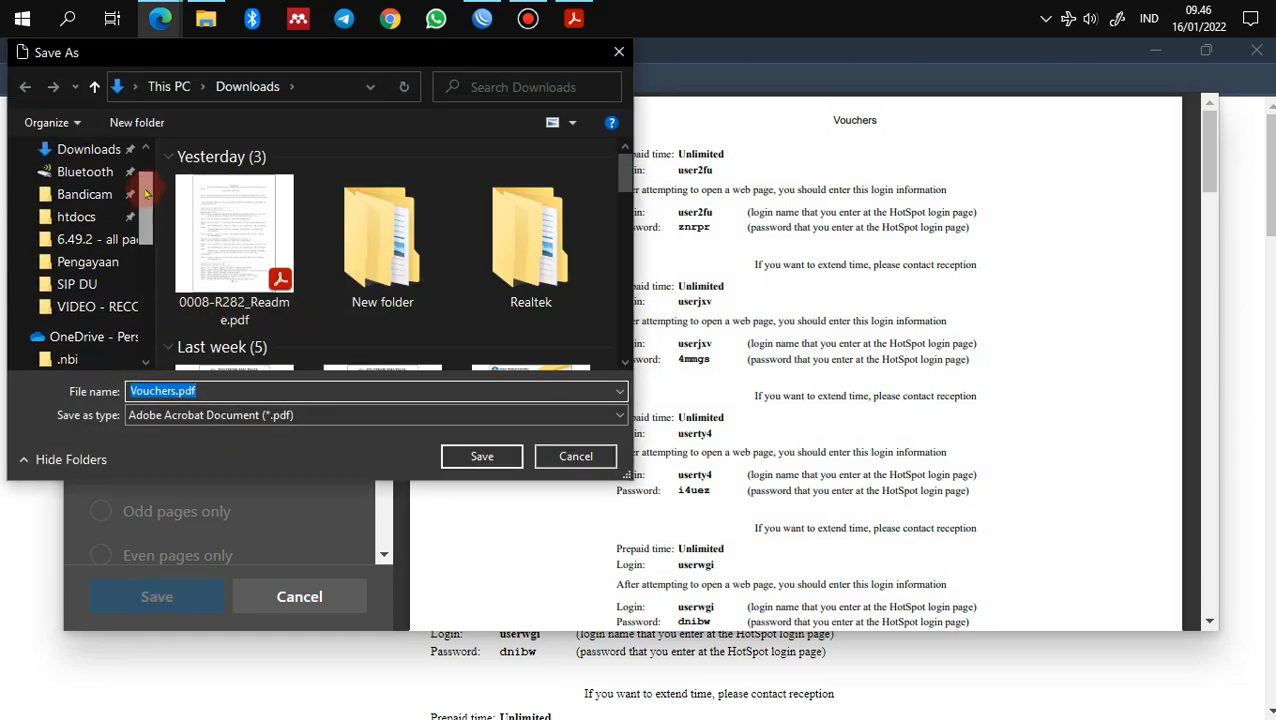
click(88, 261)
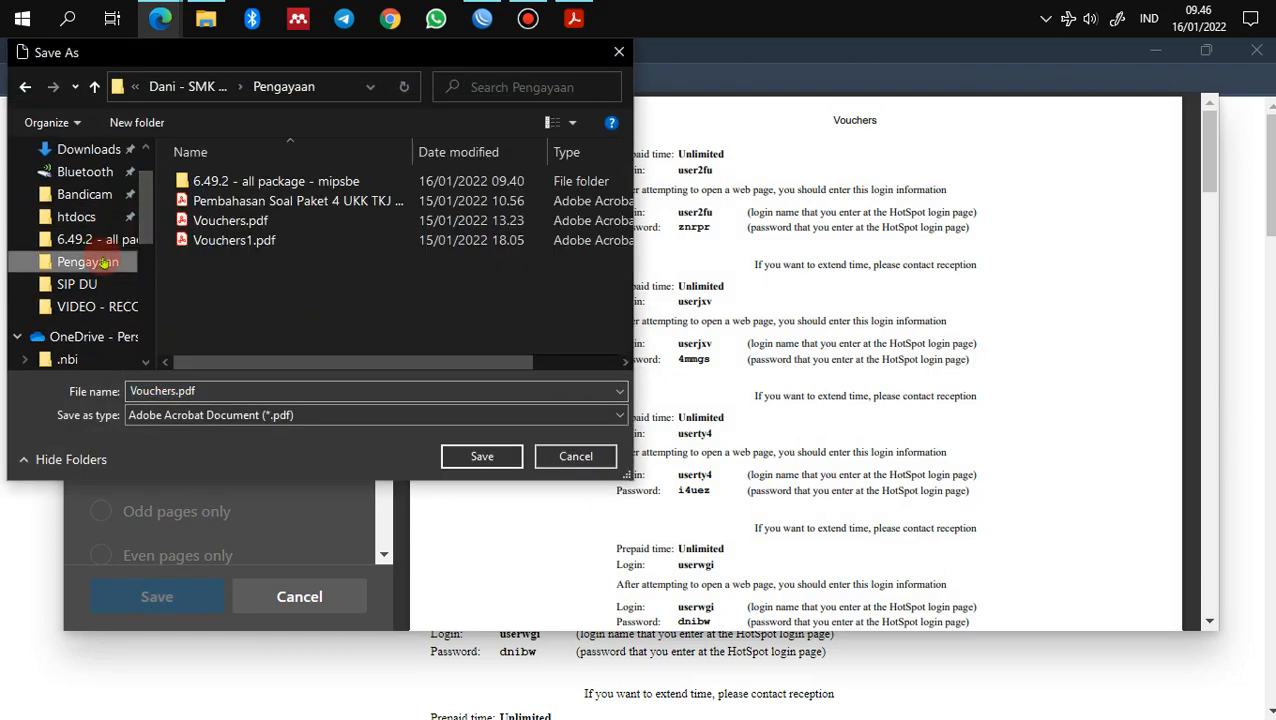
click(174, 390)
key(Right)
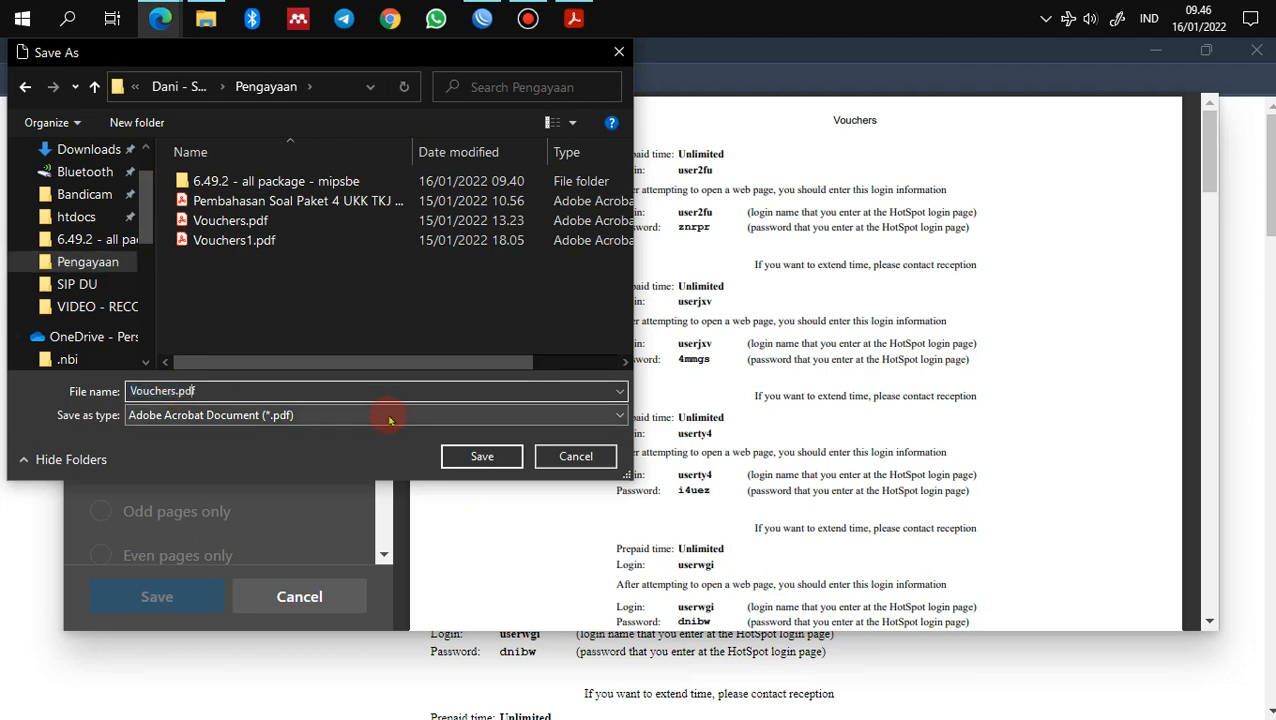
key(Left)
key(Left)
key(Left)
key(Left)
text(2)
click(483, 456)
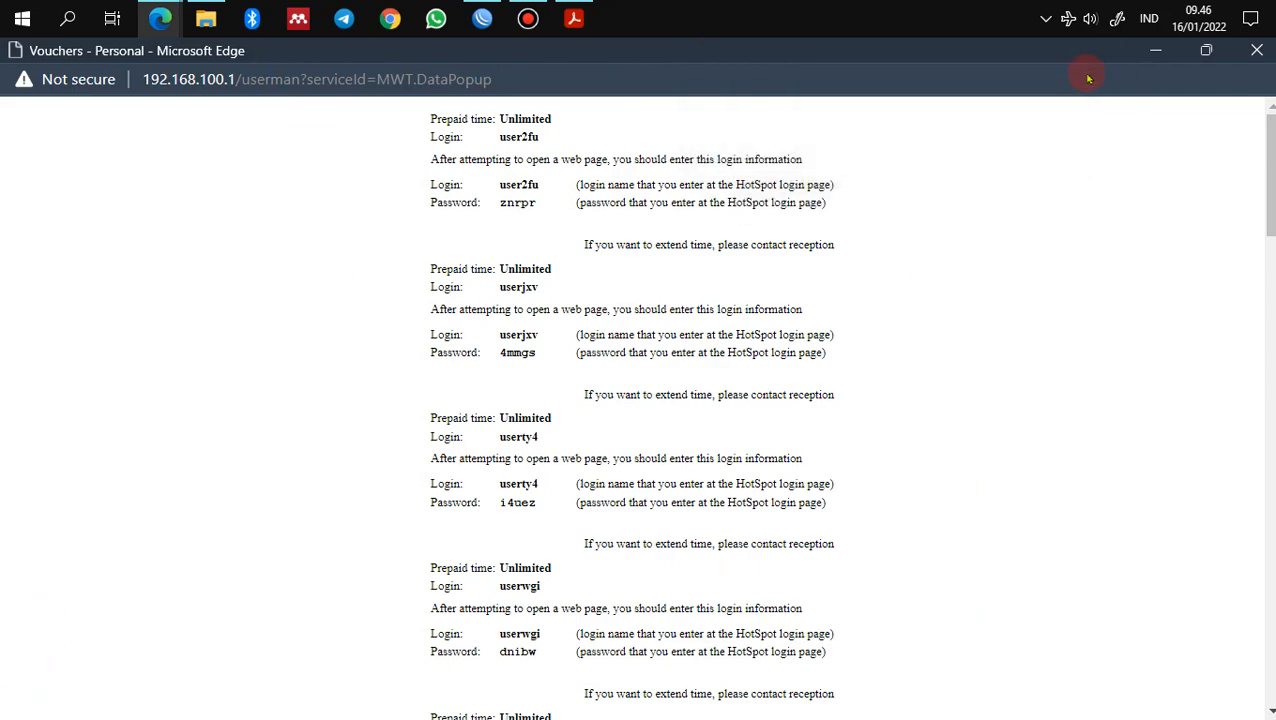
Step: Close the vouchers popup, read guide section 15 on 07.00–16.00 accounts, then return to User Manager
click(1257, 50)
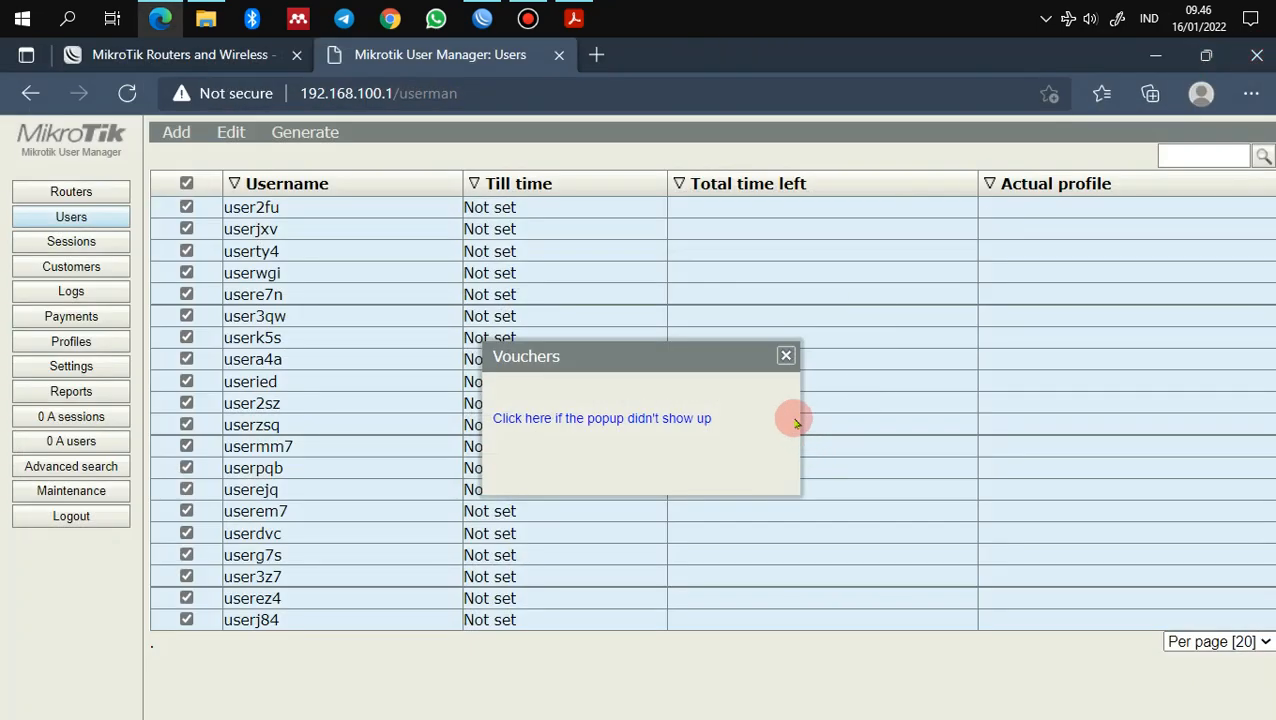
click(786, 356)
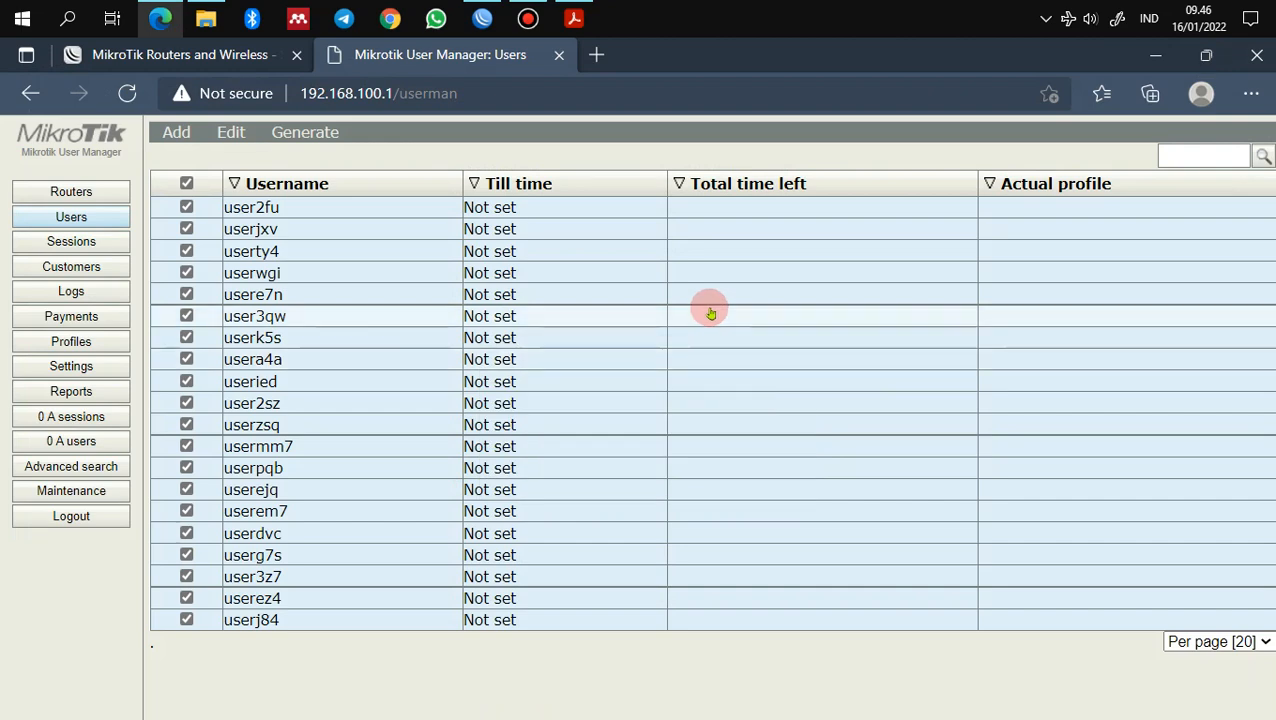
click(573, 19)
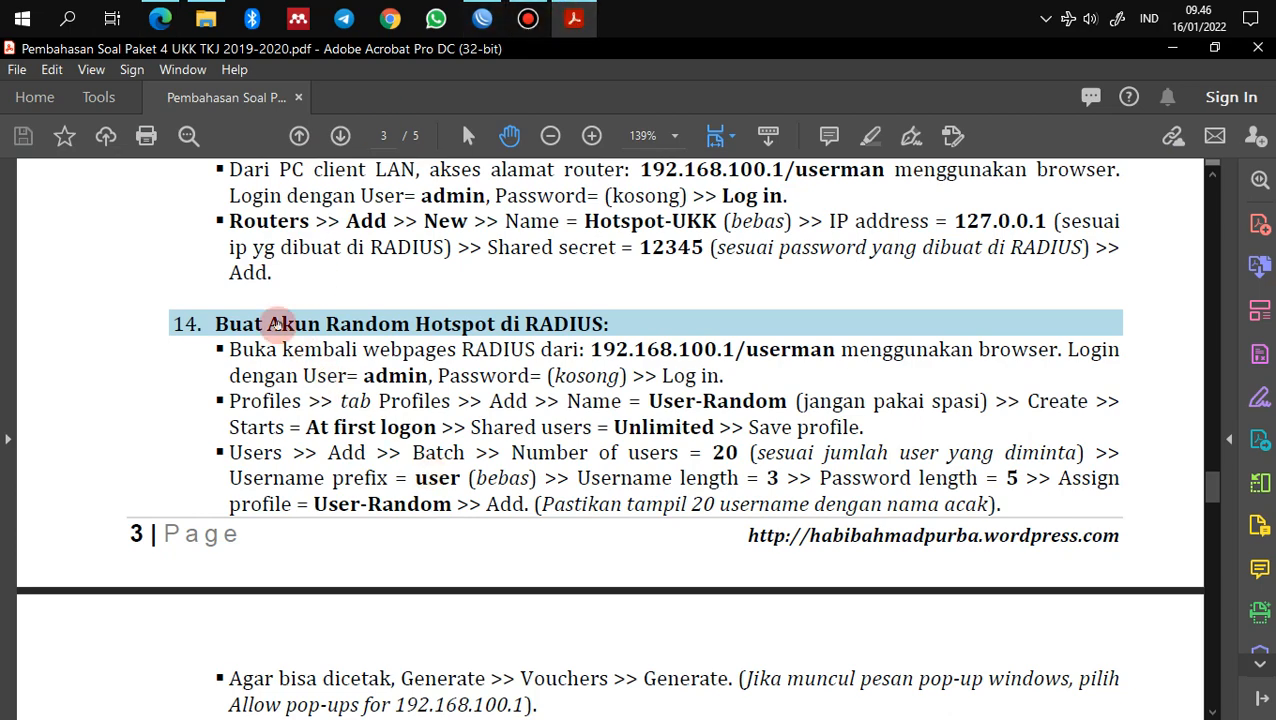
scroll(486, 480, down, 1)
scroll(486, 480, down, 8)
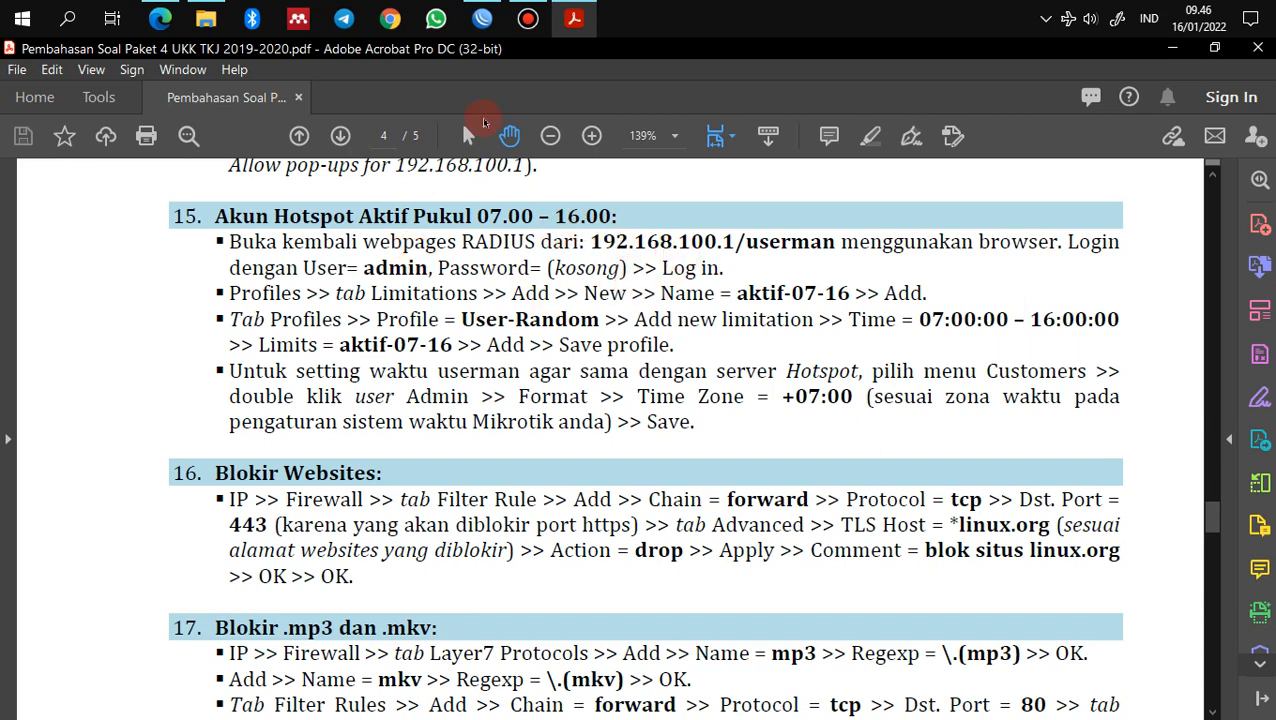
click(161, 19)
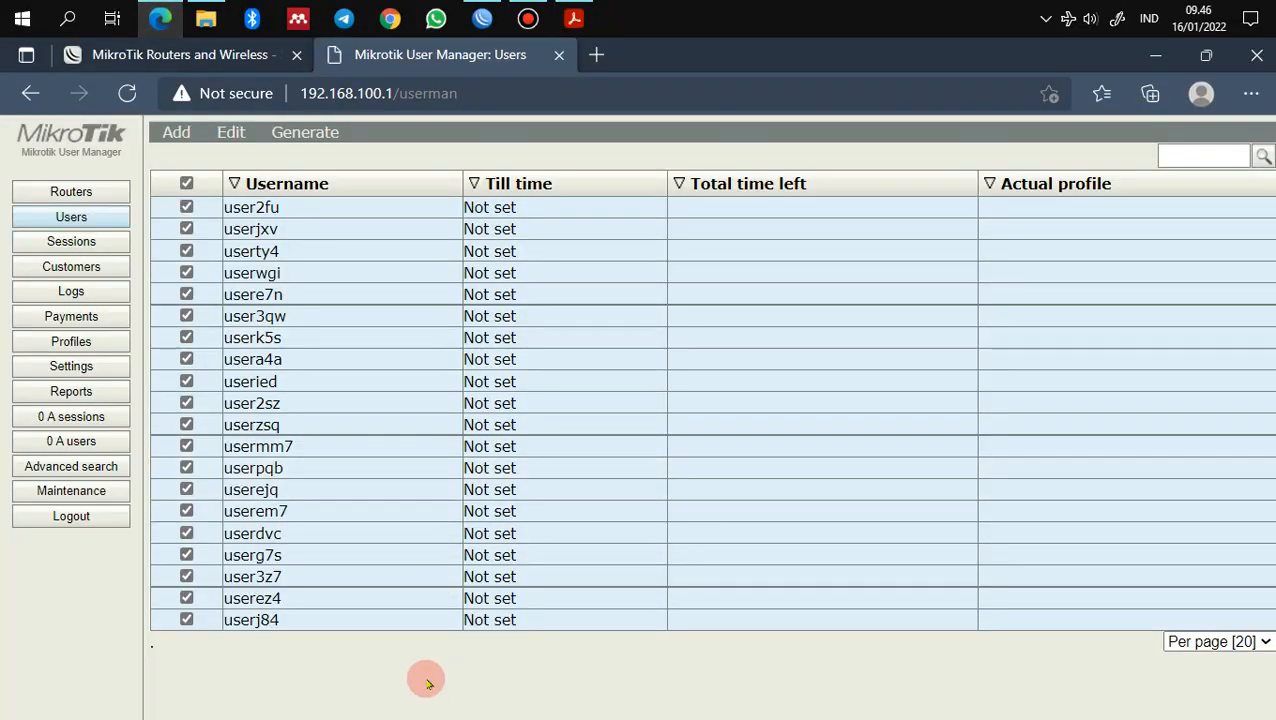
Step: Add a new limitation named aktif-07-16, then go back to the Profiles tab
click(90, 342)
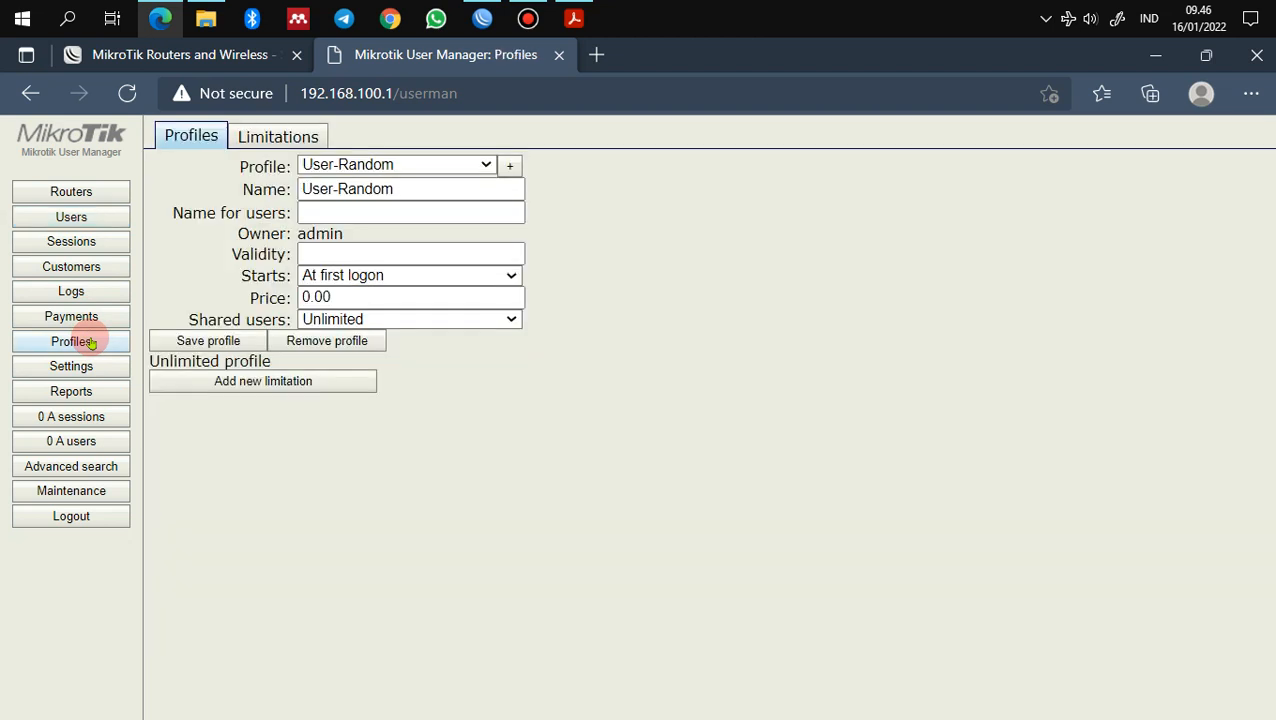
click(263, 148)
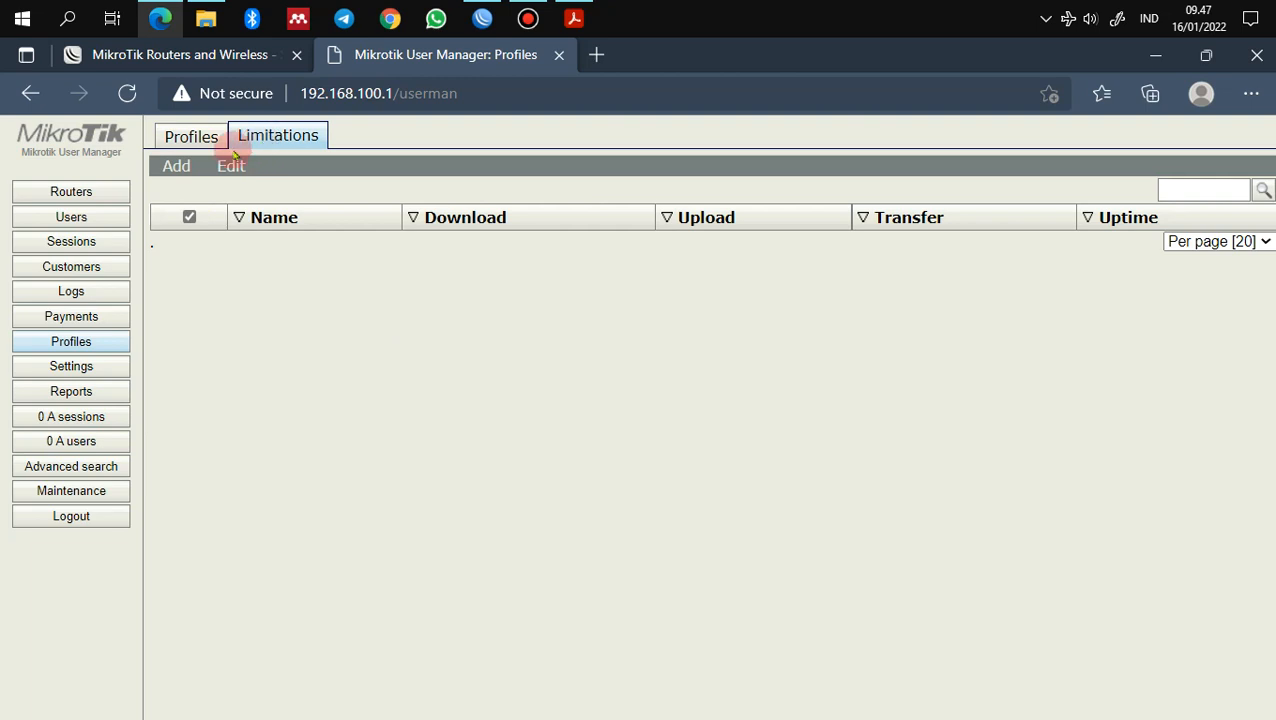
click(174, 166)
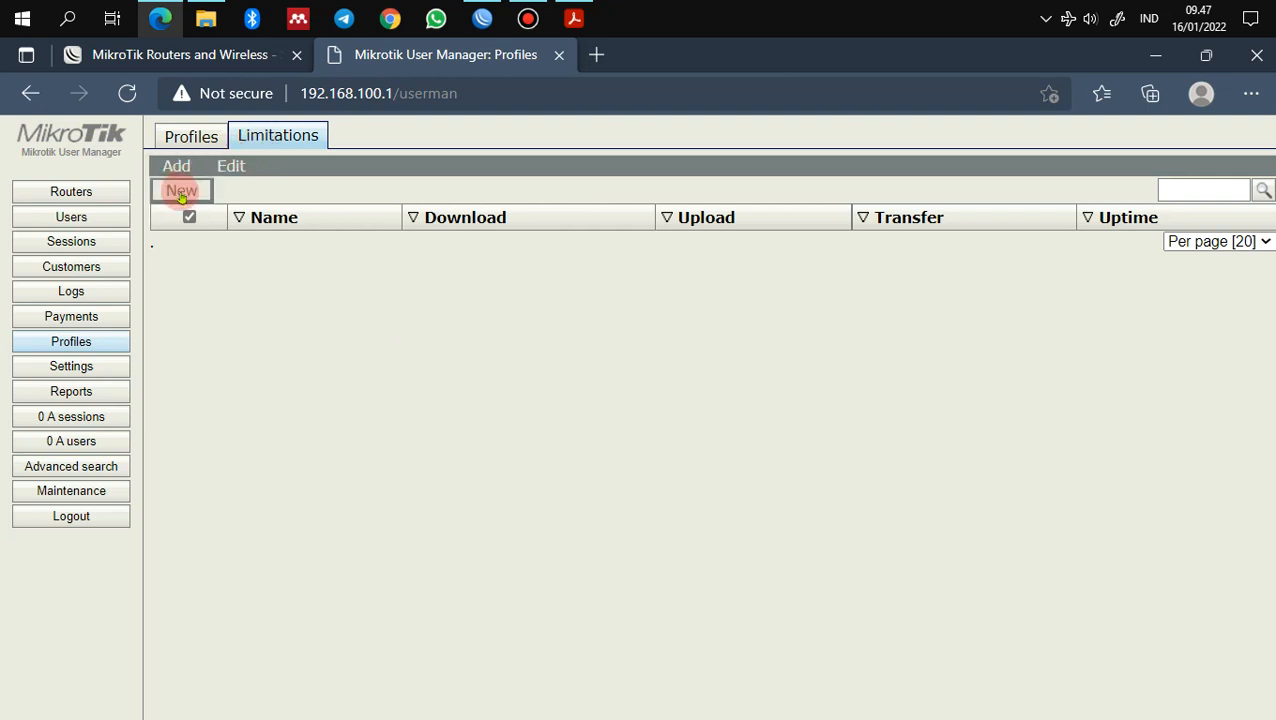
click(181, 192)
click(616, 187)
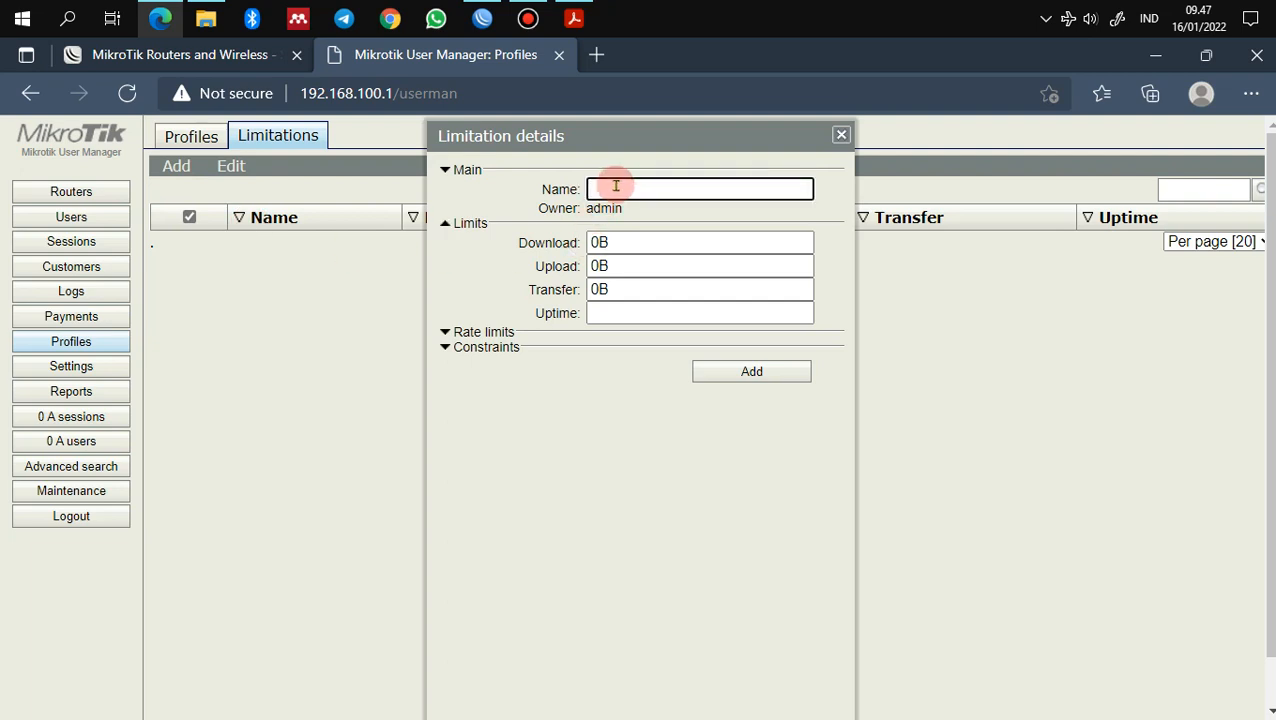
text(akti-07-16)
click(616, 188)
text(f)
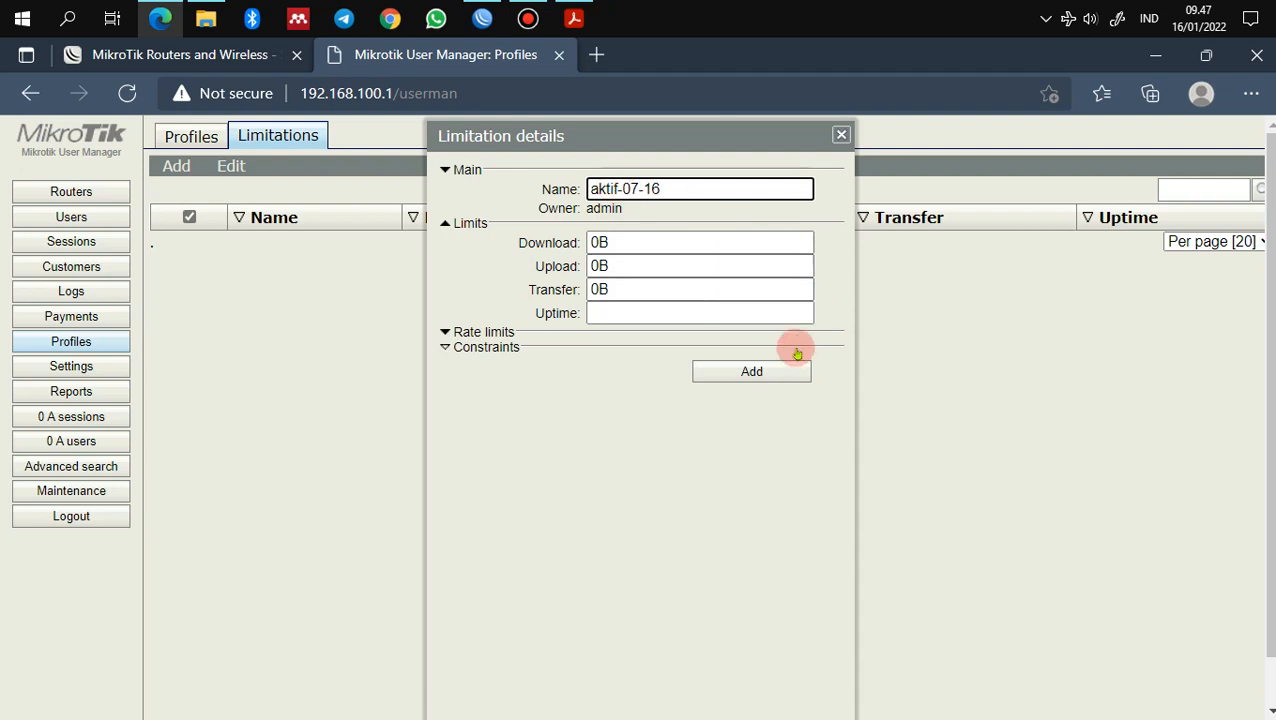
click(783, 372)
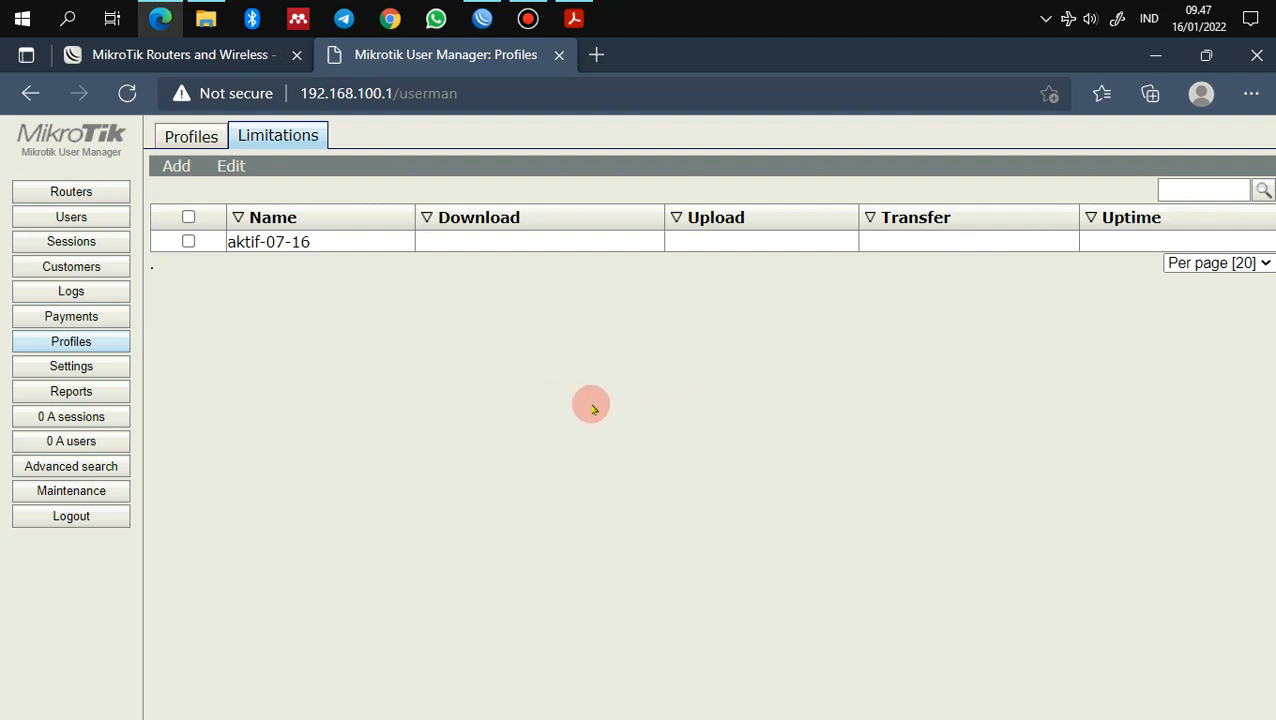
click(189, 142)
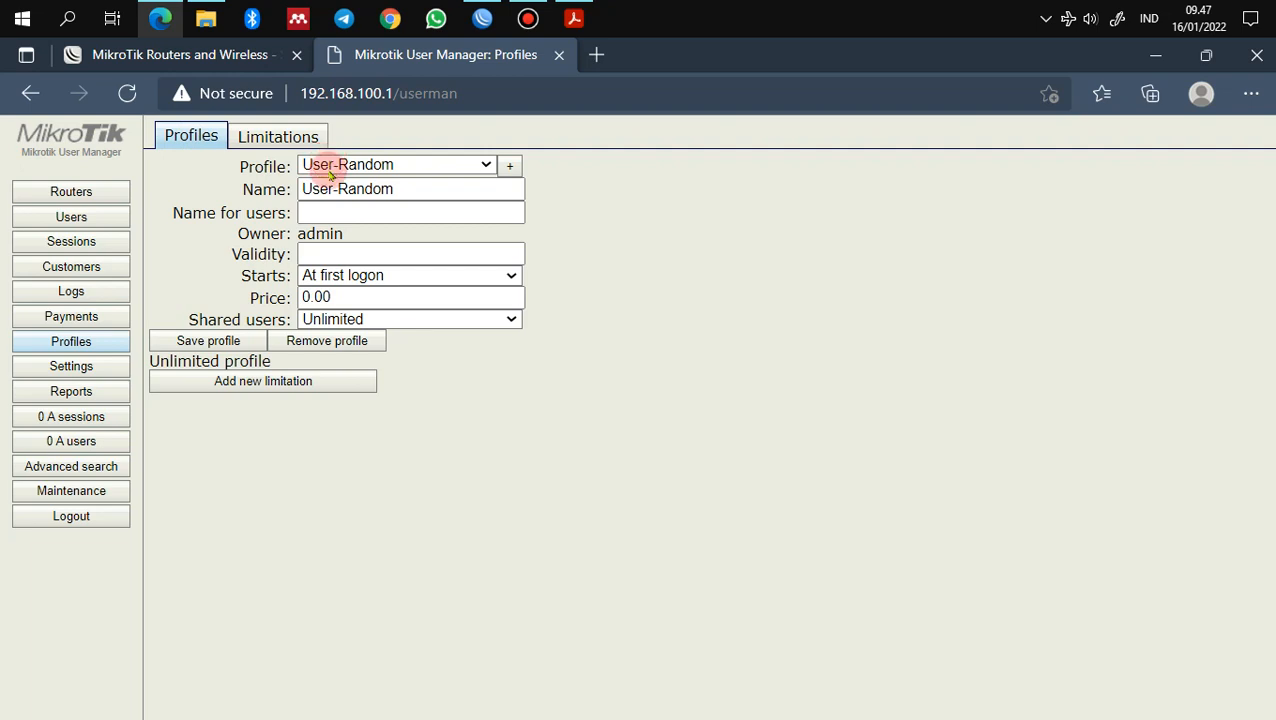
Step: Add a 07:00:00–16:00:00 time period to User-Random with the aktif-07-16 limit ticked
click(285, 390)
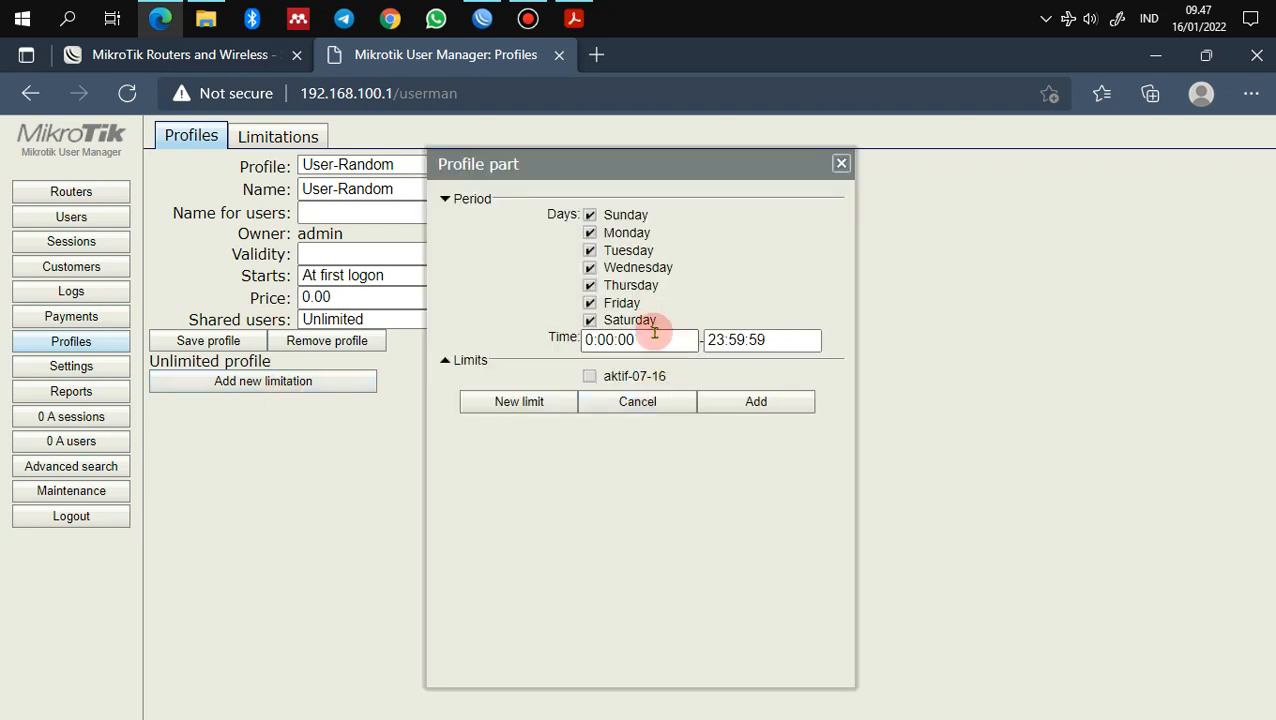
click(595, 339)
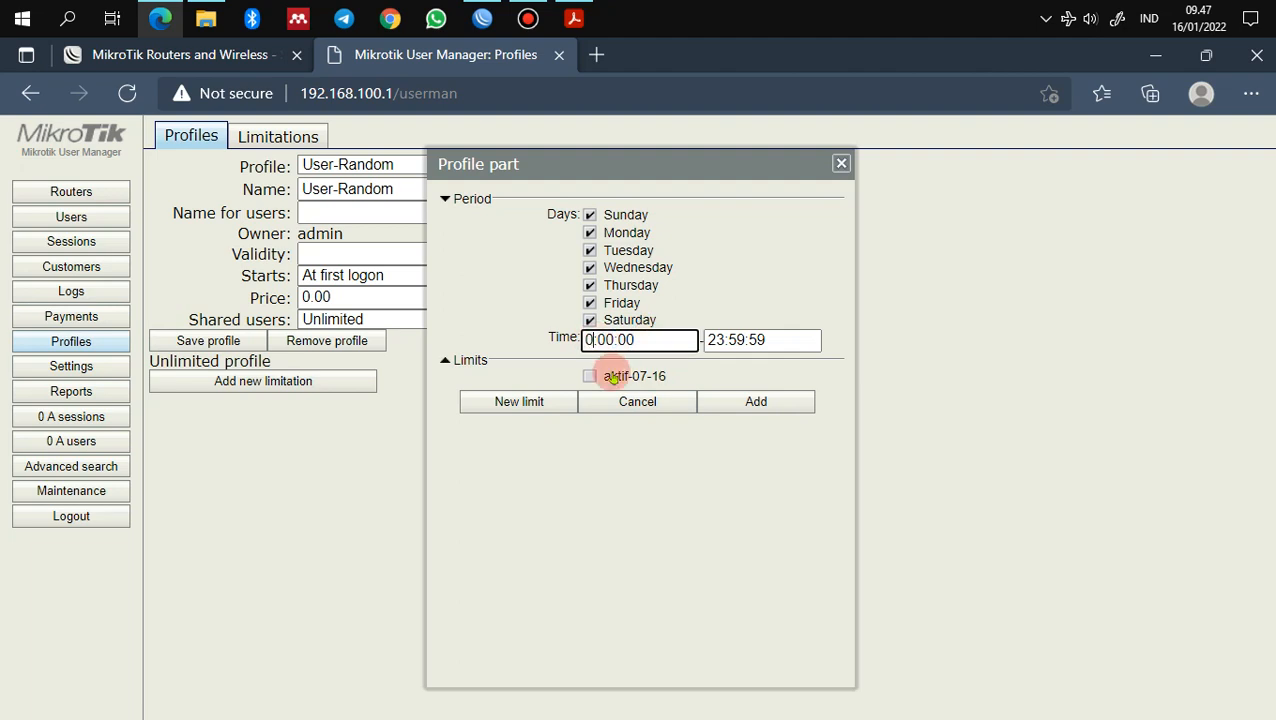
text(7)
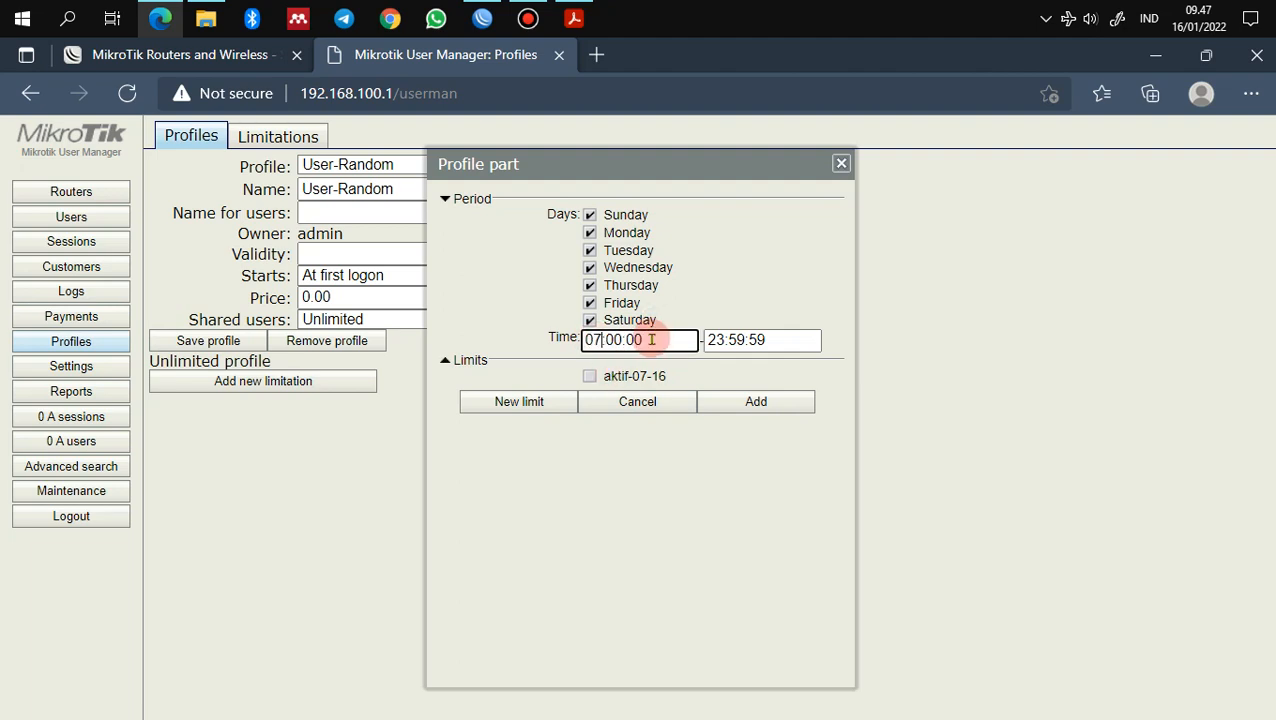
drag(651, 339, 517, 354)
key(ctrl+c)
drag(818, 340, 669, 341)
key(ctrl+v)
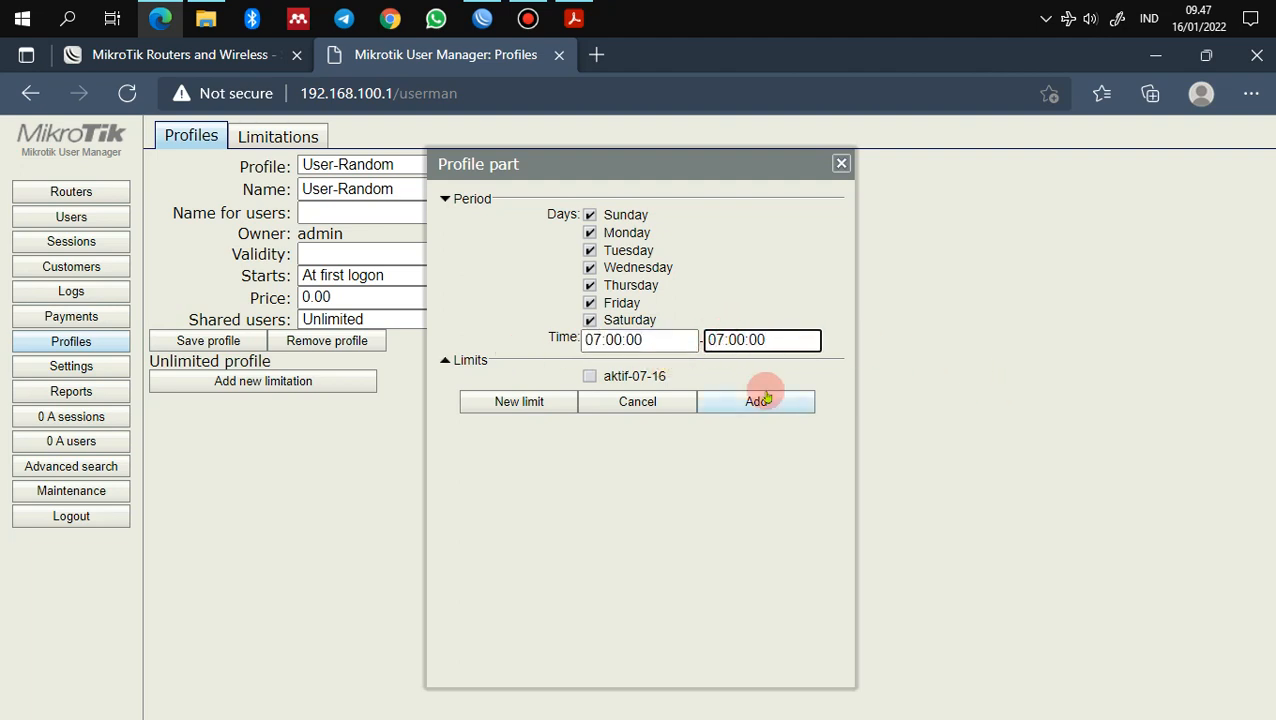
key(BackSpace)
key(BackSpace)
text(16)
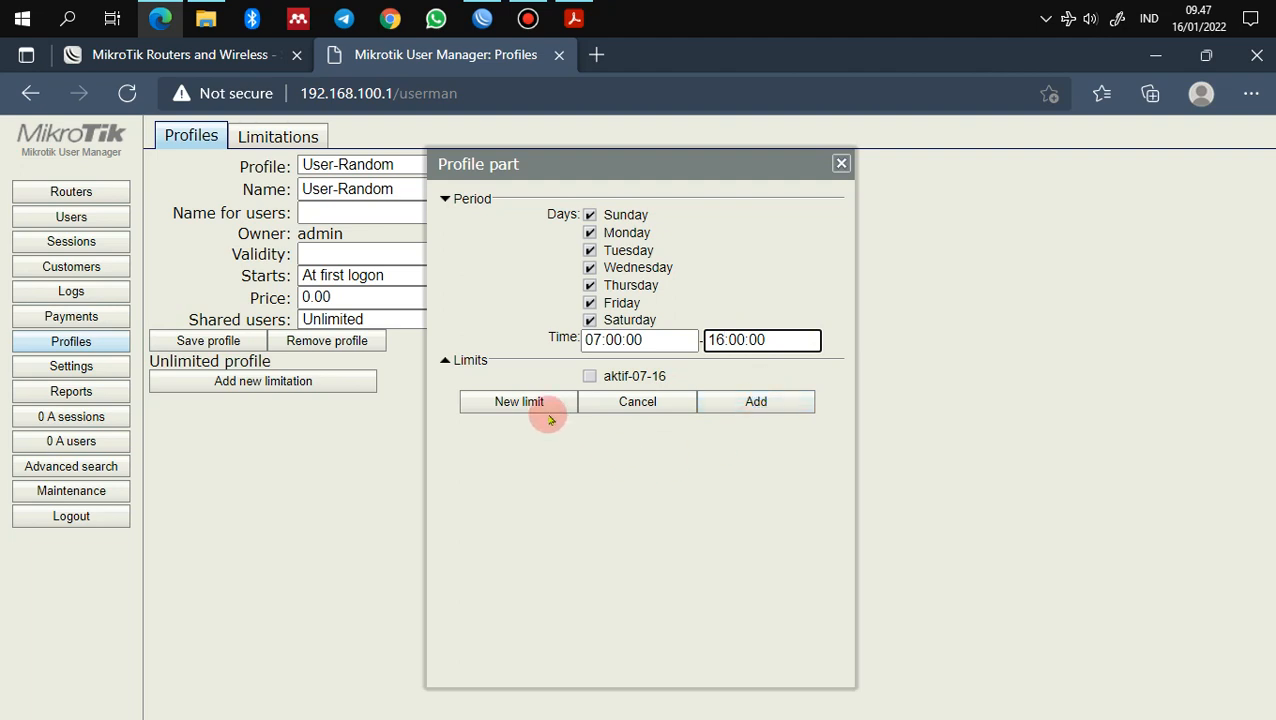
click(589, 376)
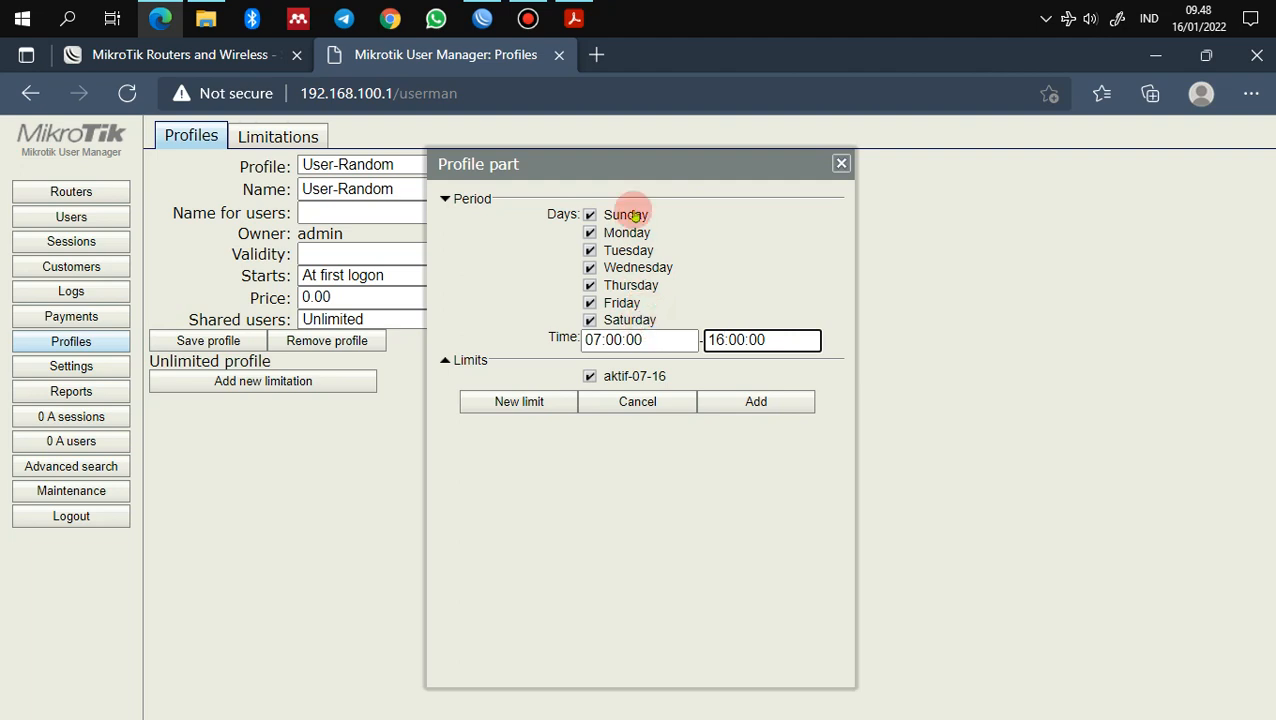
click(752, 400)
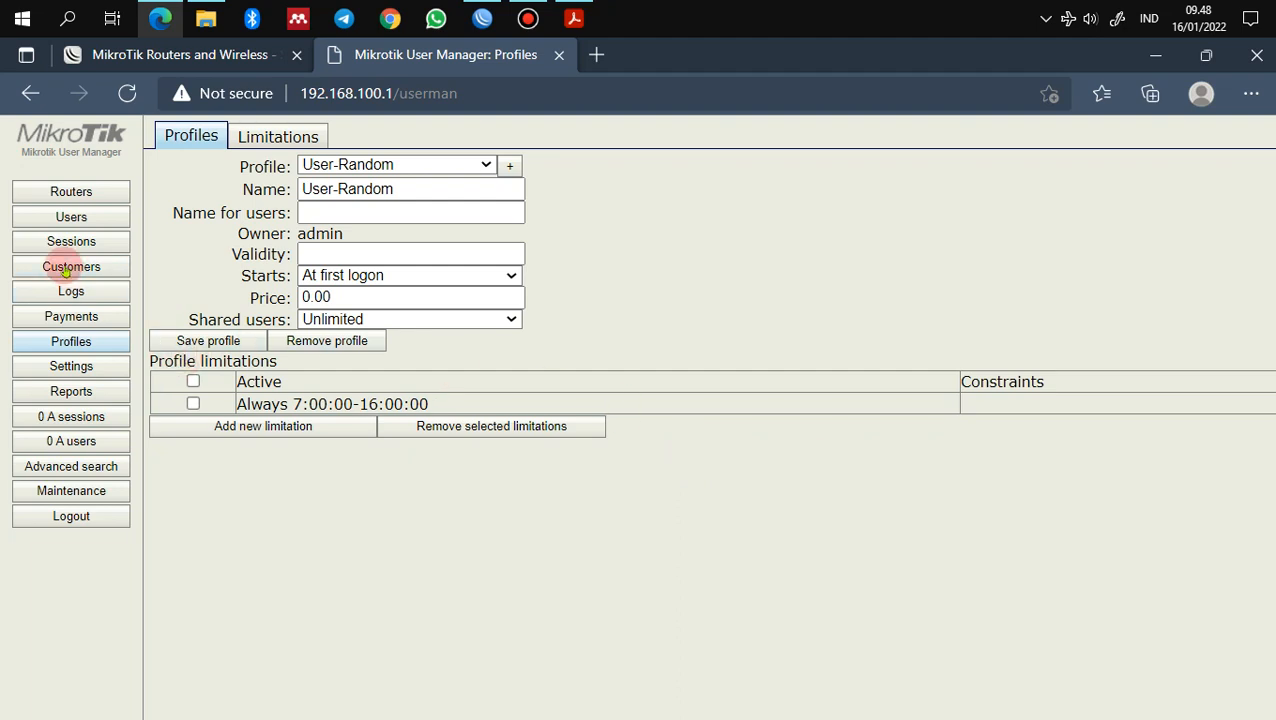
click(67, 267)
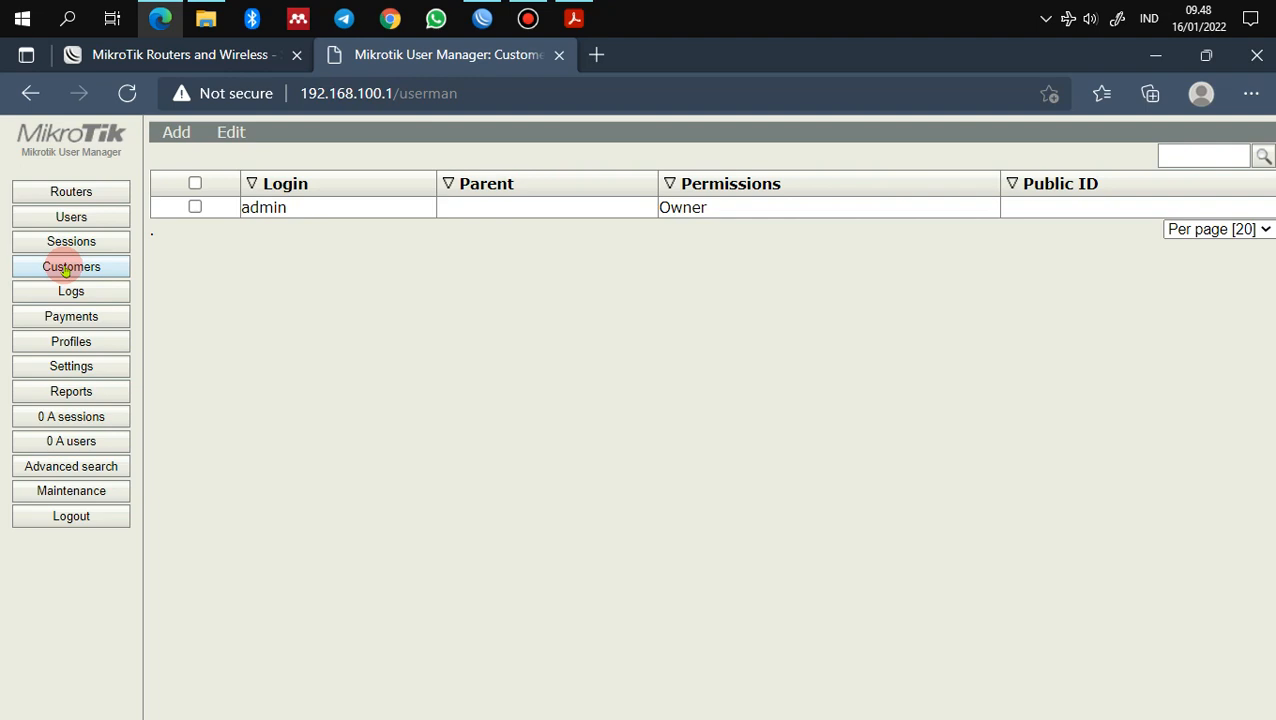
Step: Change the admin customer's time zone to +07:00 and save it
click(277, 208)
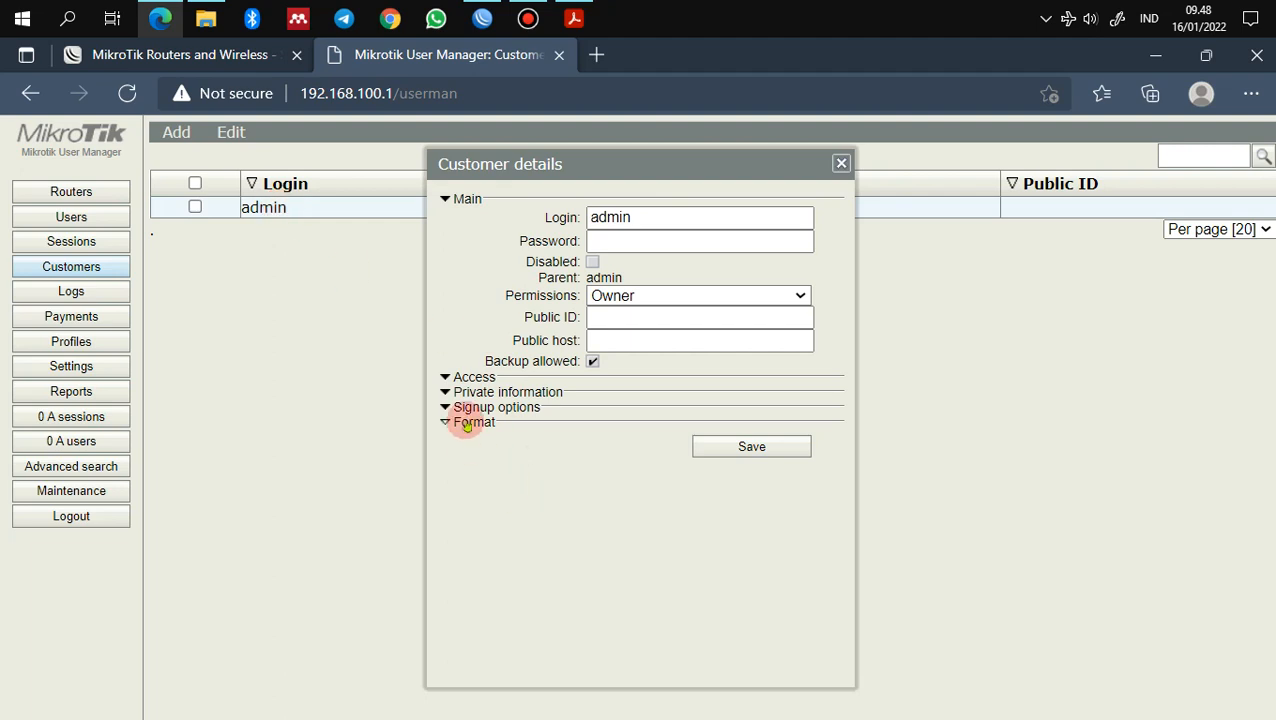
click(466, 423)
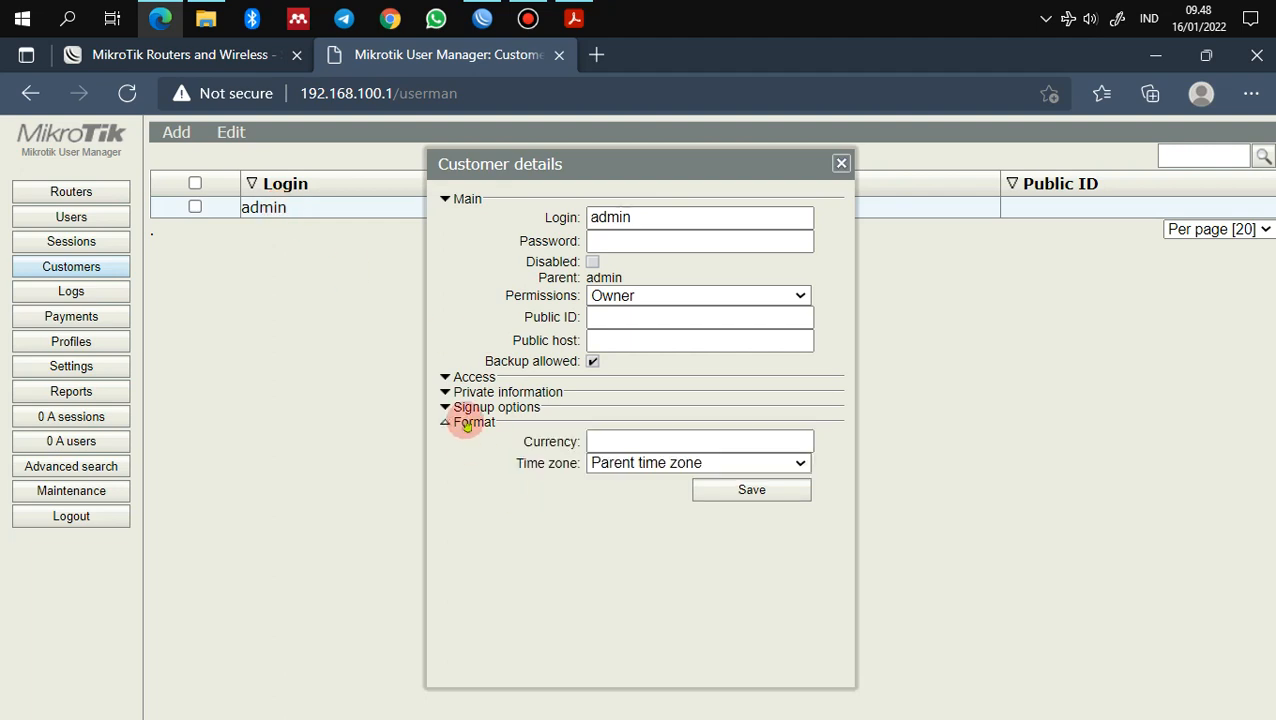
click(664, 468)
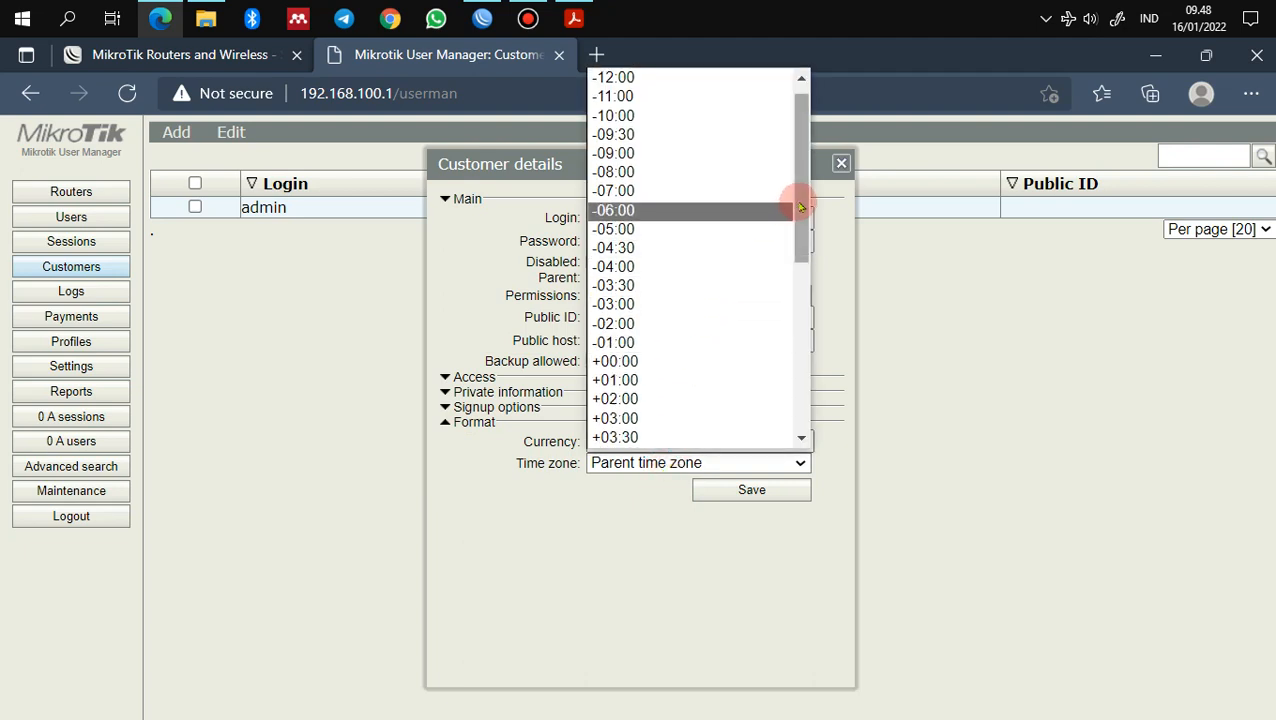
drag(800, 207, 800, 326)
click(649, 407)
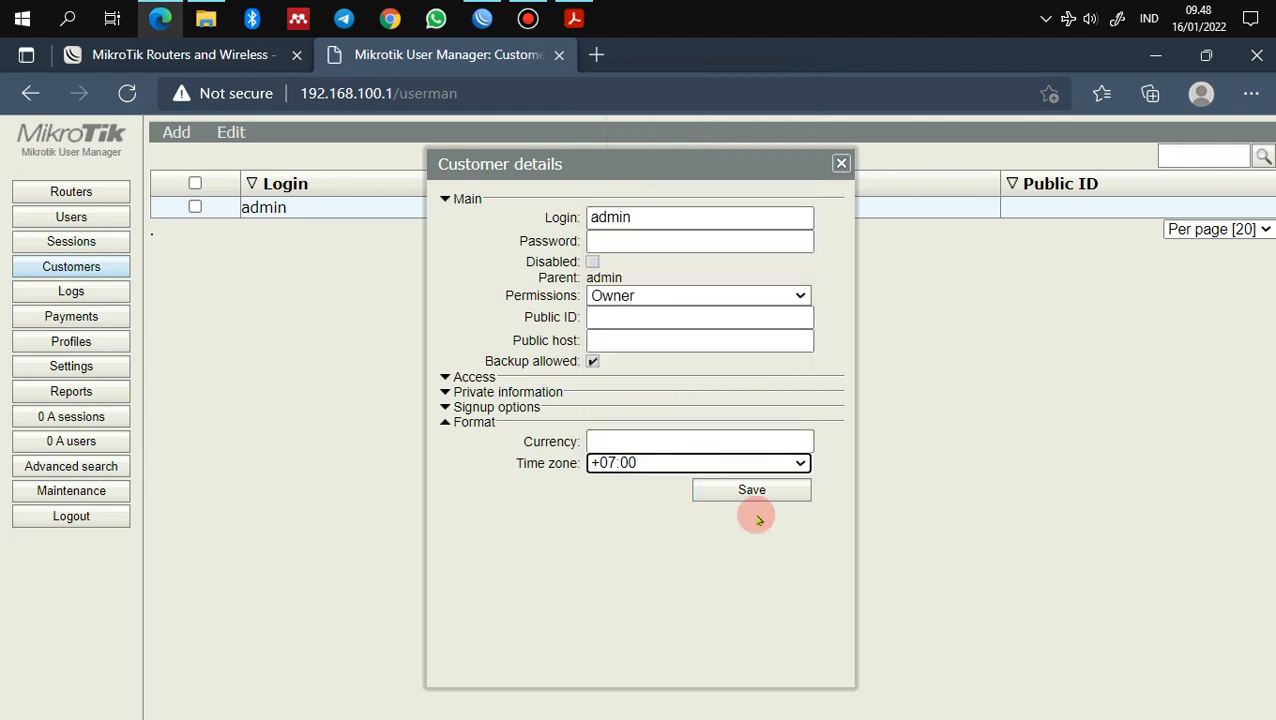
click(751, 491)
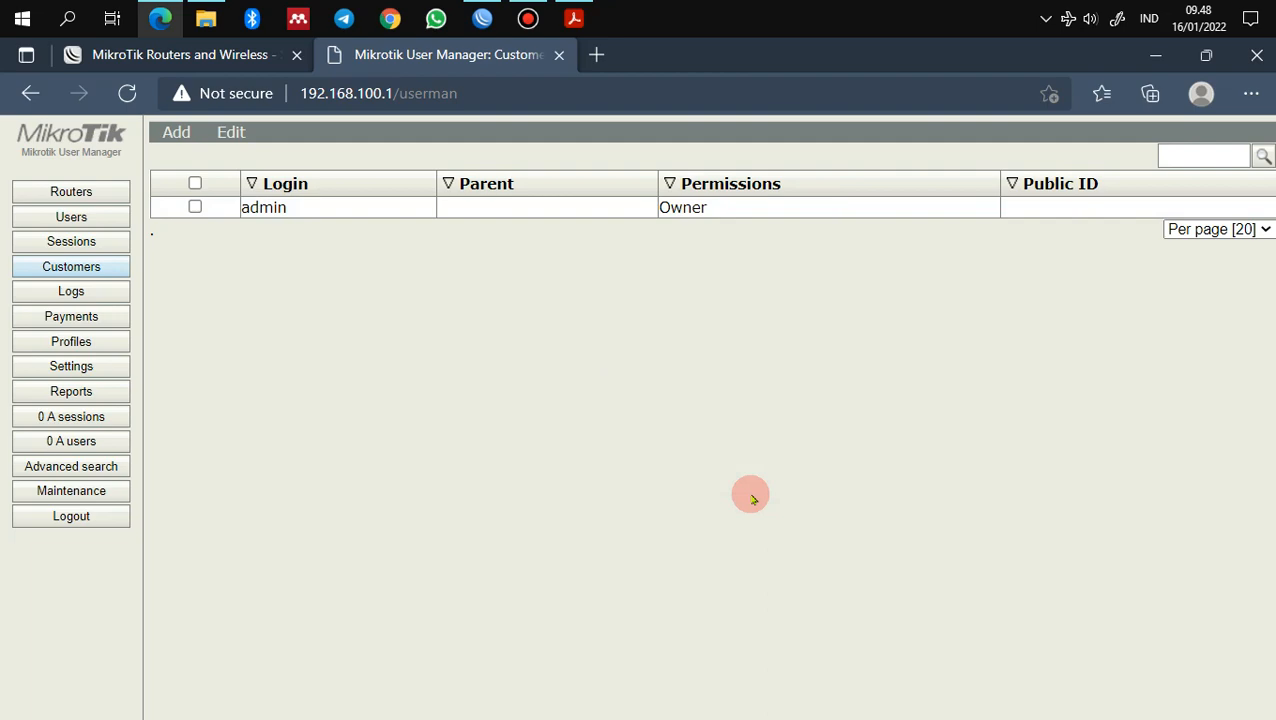
click(573, 18)
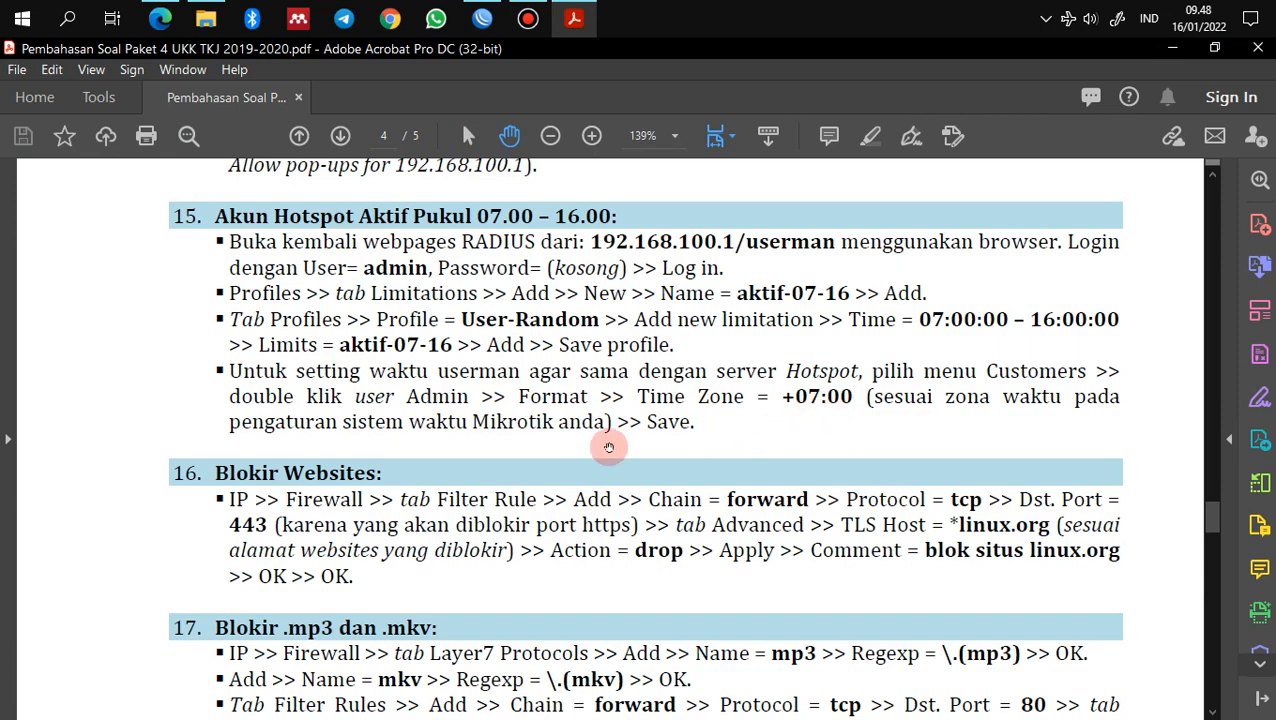
Step: Read the guide's sections on blocking websites and .mp3/.mkv files, then return to WinBox
scroll(428, 501, down, 3)
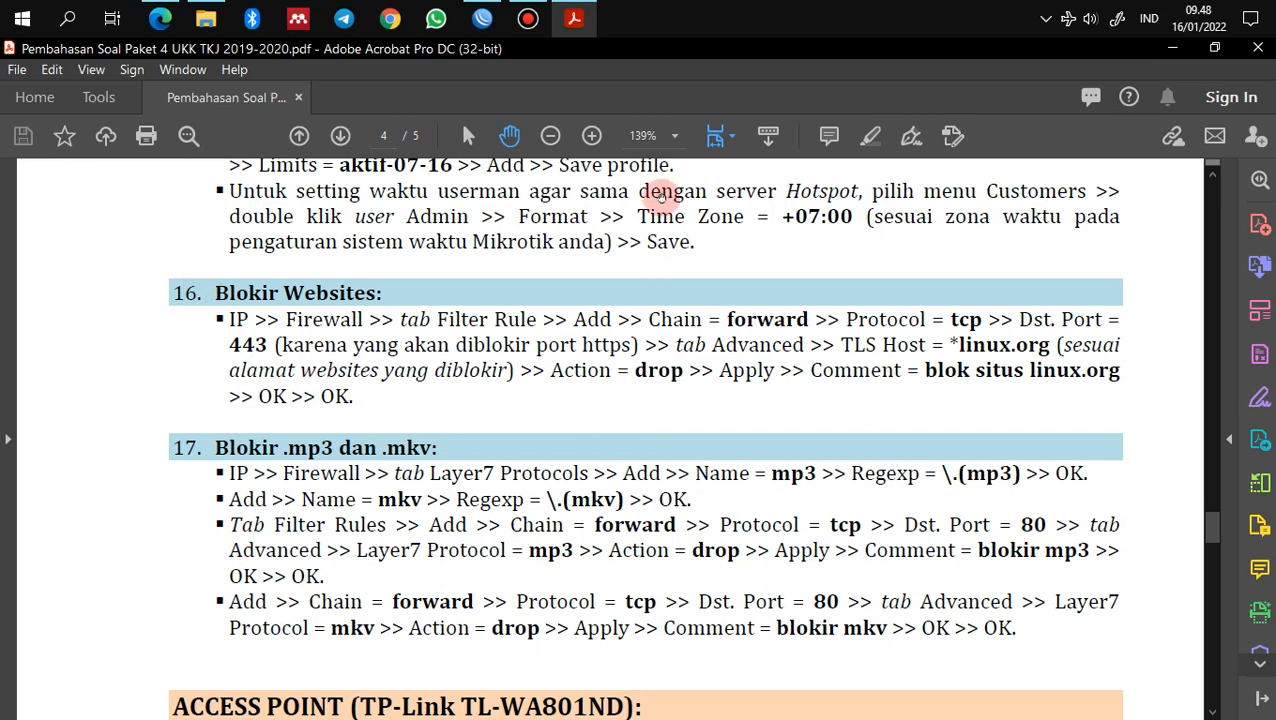
mouse_move(482, 18)
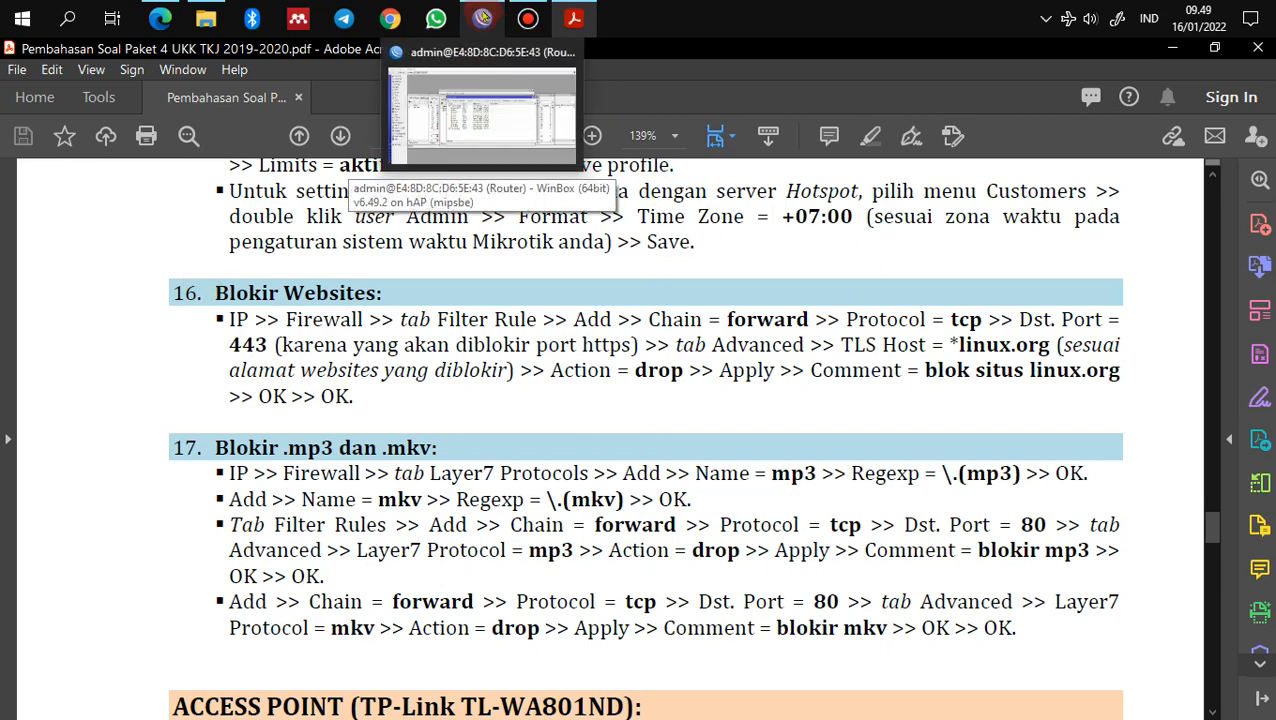
click(482, 115)
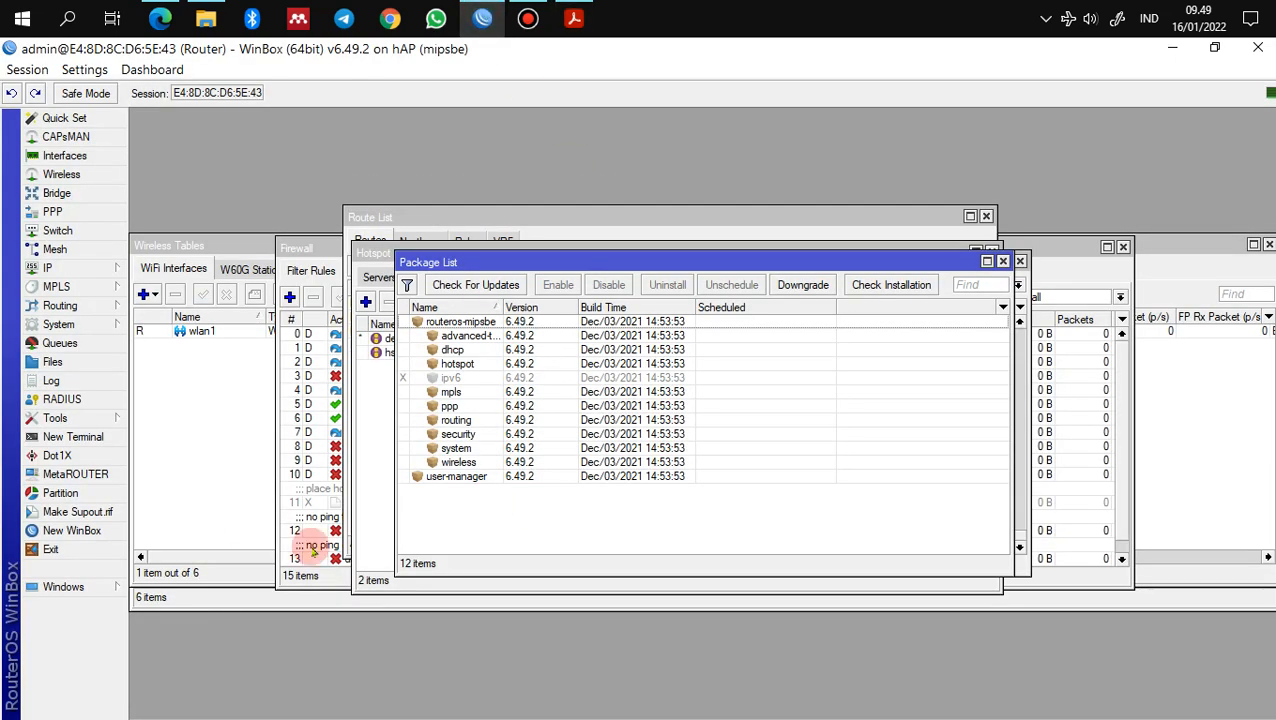
Step: Start a new forward firewall filter rule matching TCP destination port 443
click(79, 271)
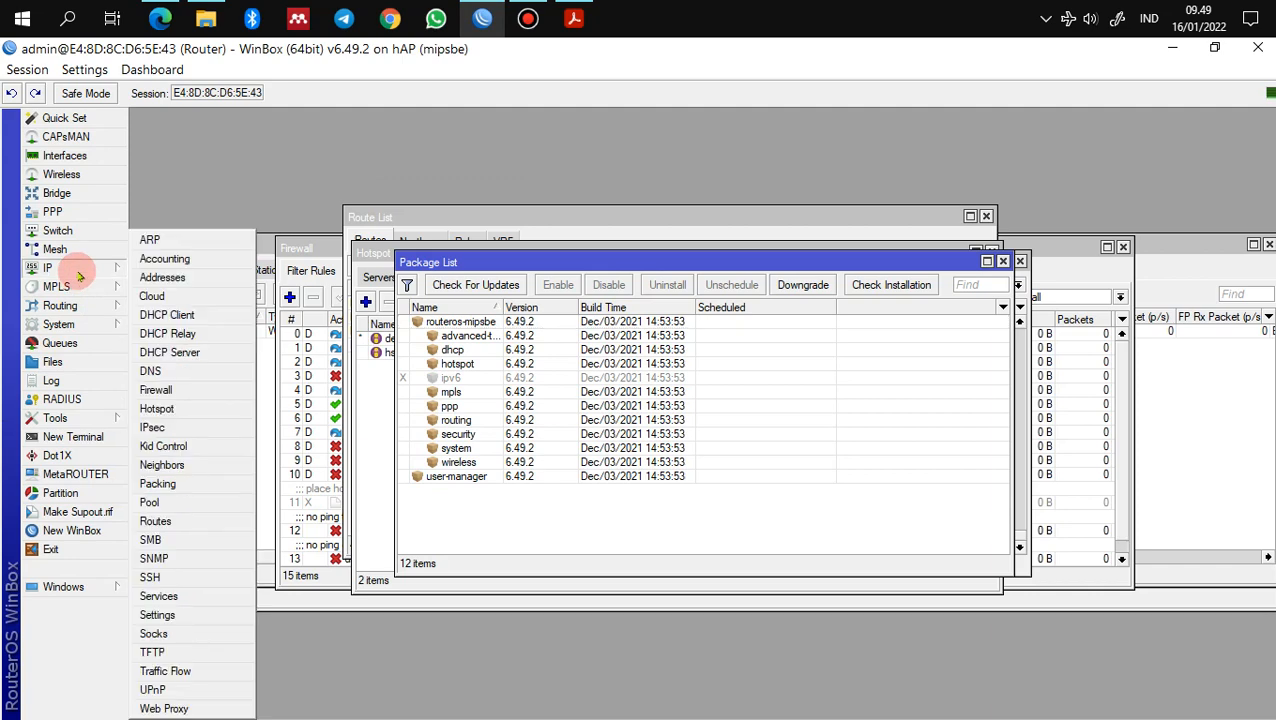
click(157, 390)
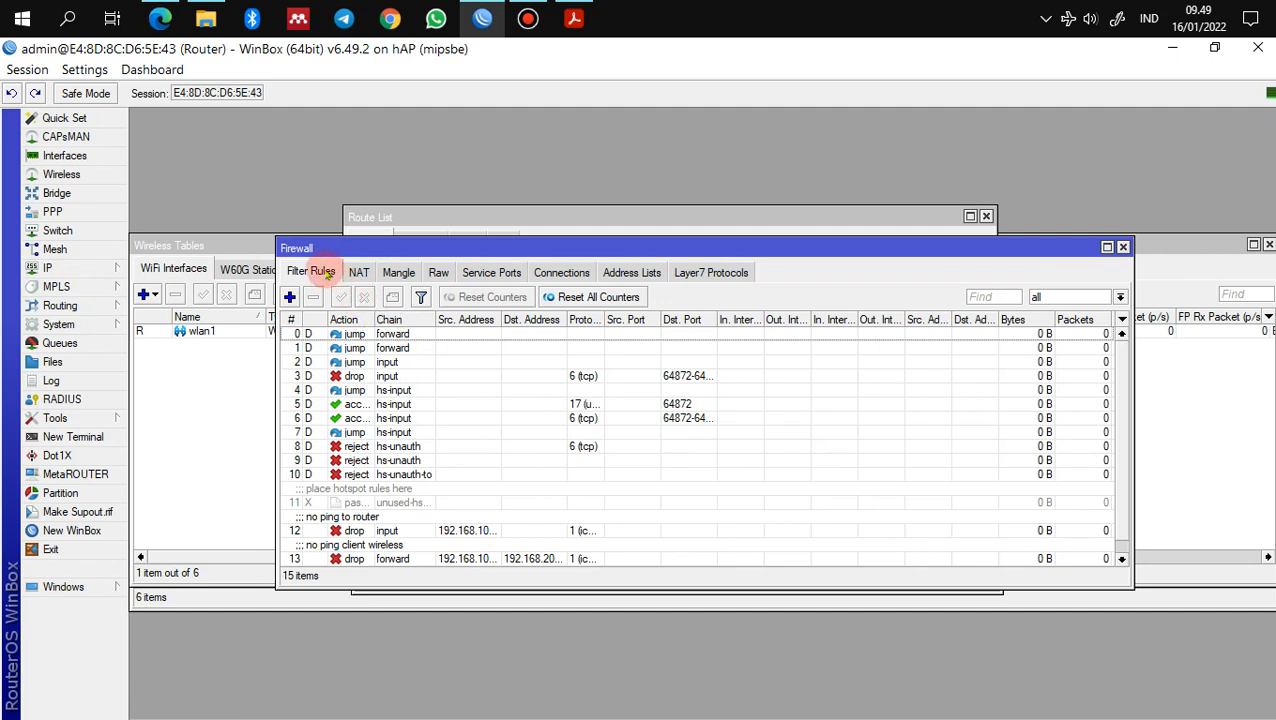
click(289, 297)
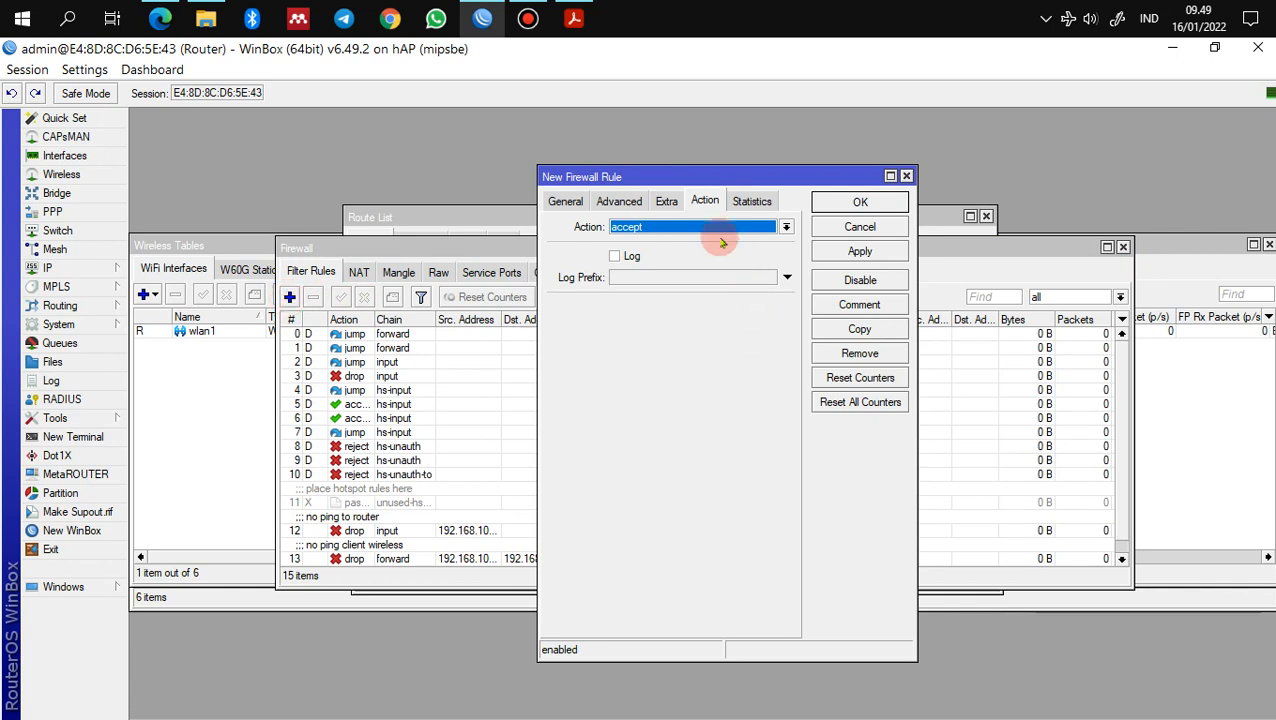
click(565, 201)
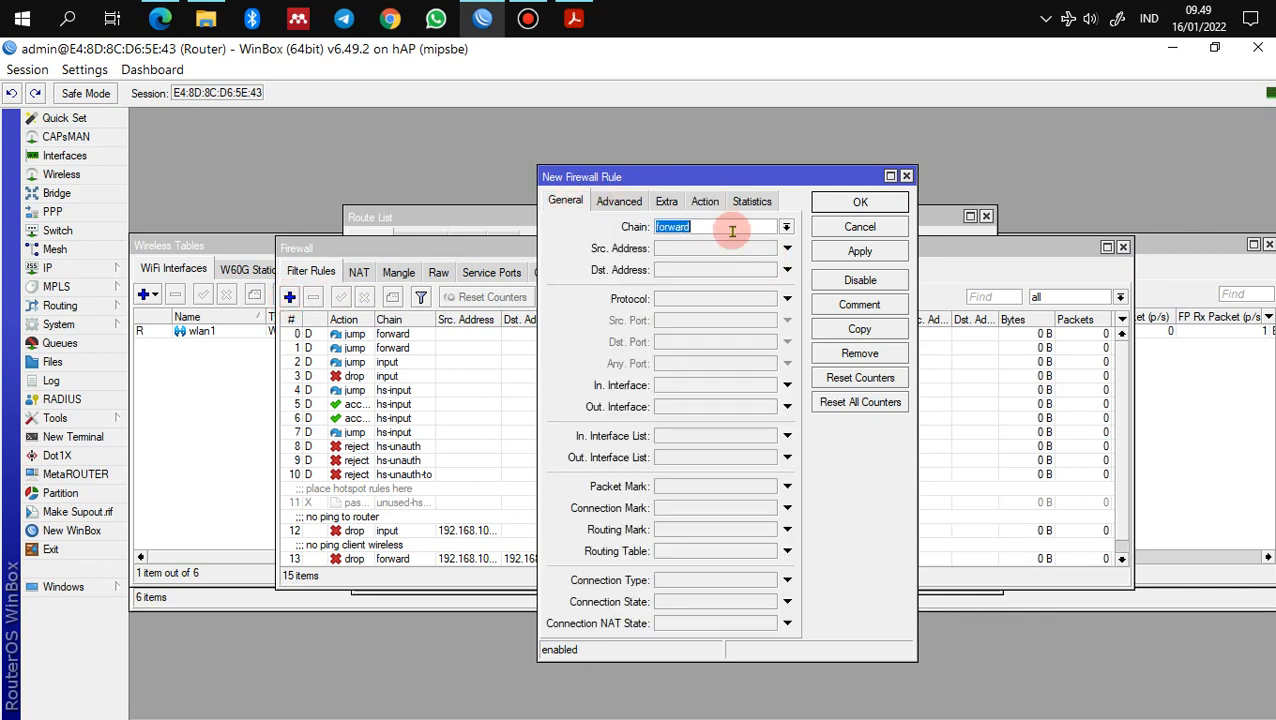
click(688, 300)
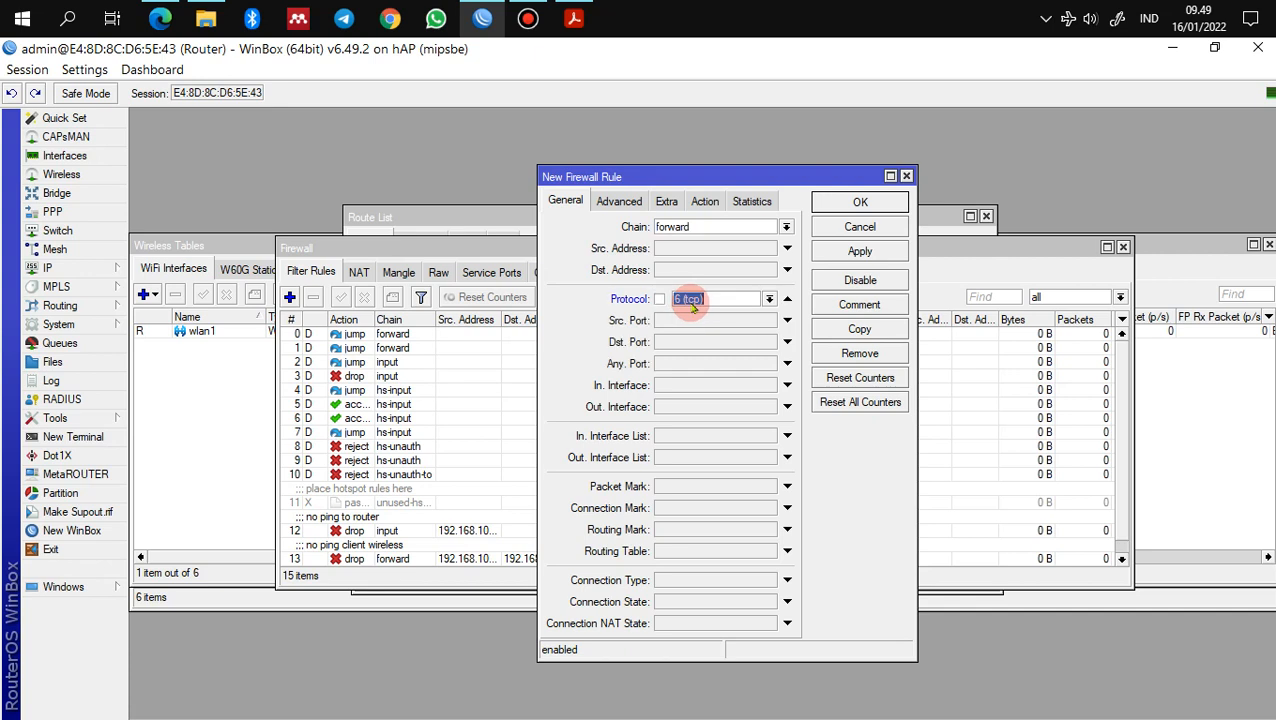
click(769, 299)
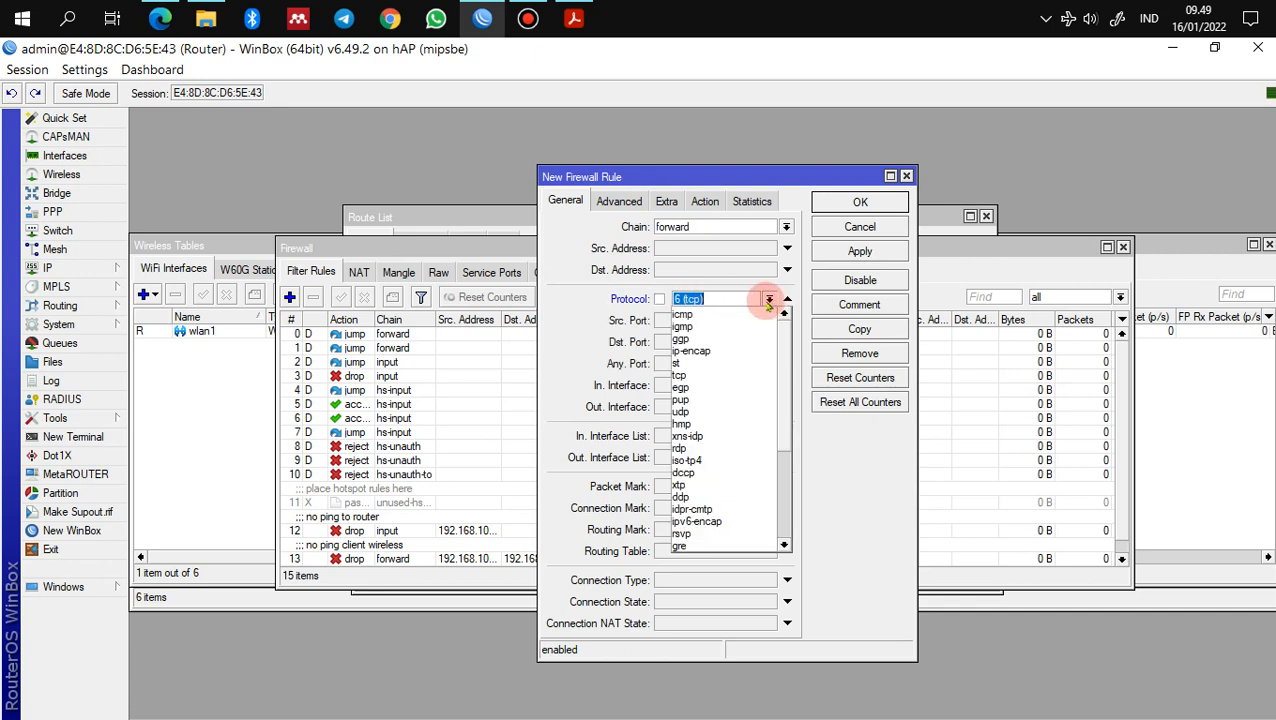
click(745, 377)
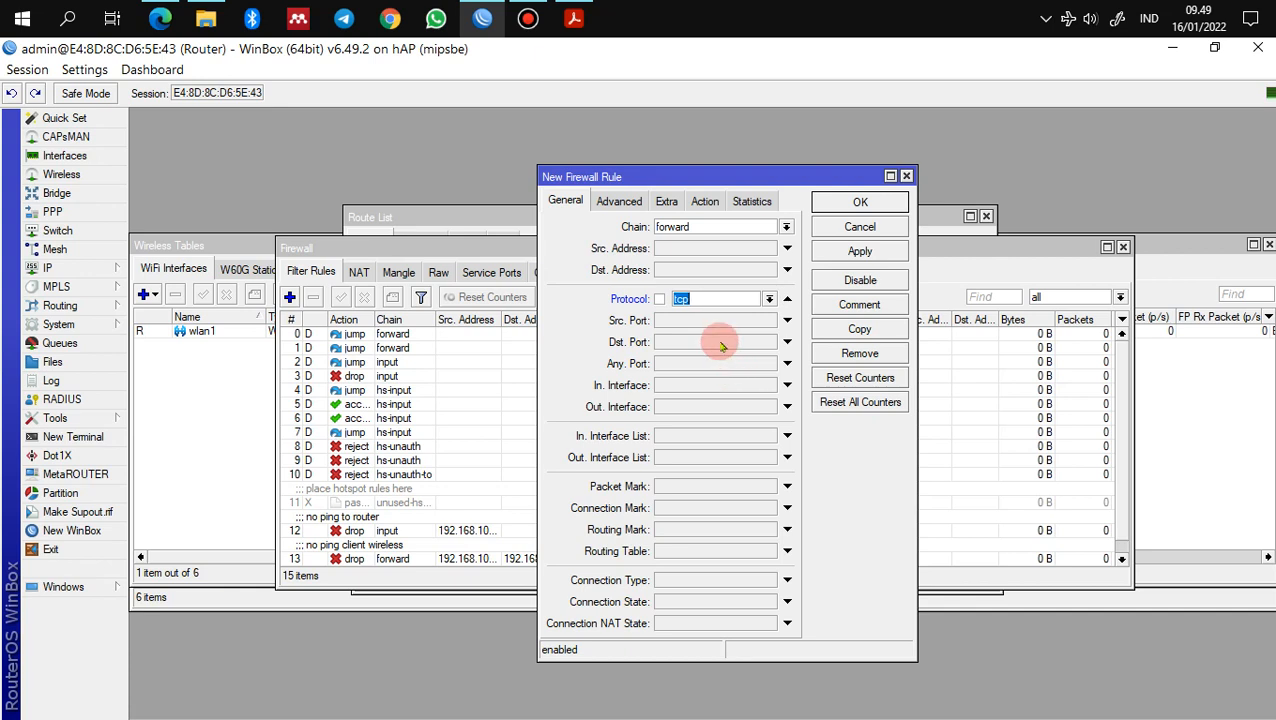
click(722, 344)
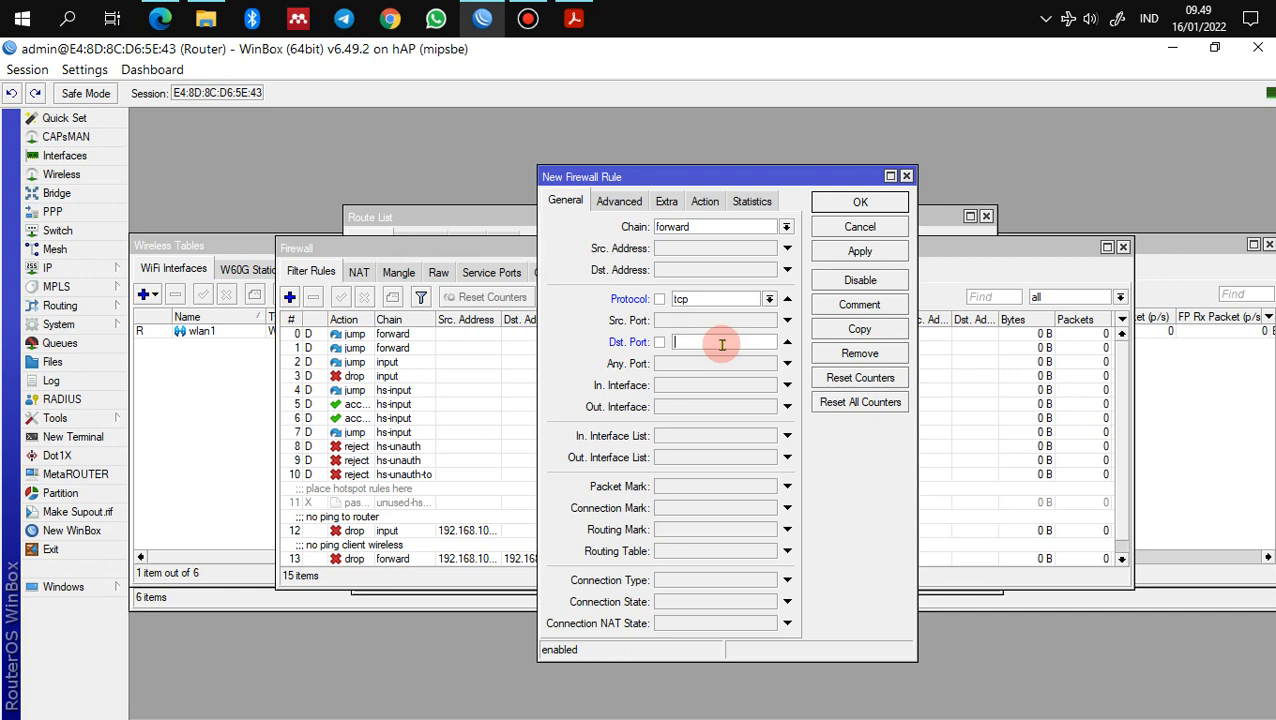
text(443)
Step: Make the rule match TLS host *linux.org and drop the traffic
click(619, 200)
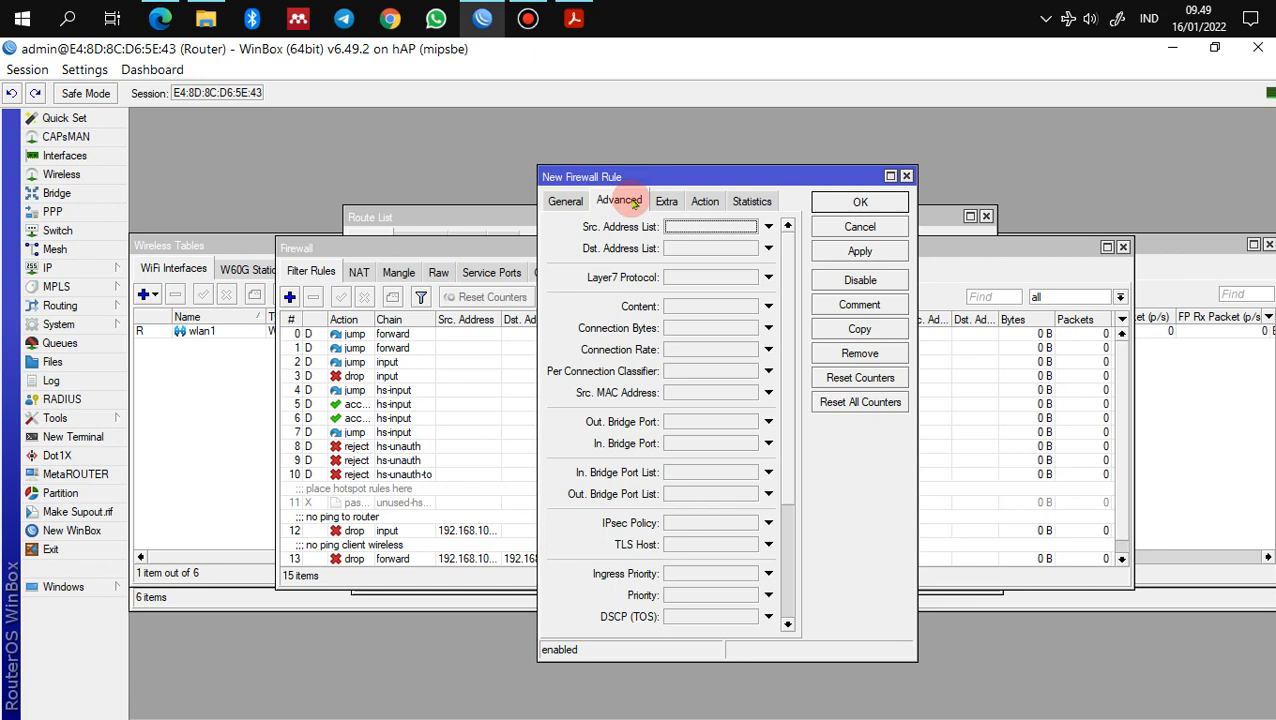
click(683, 544)
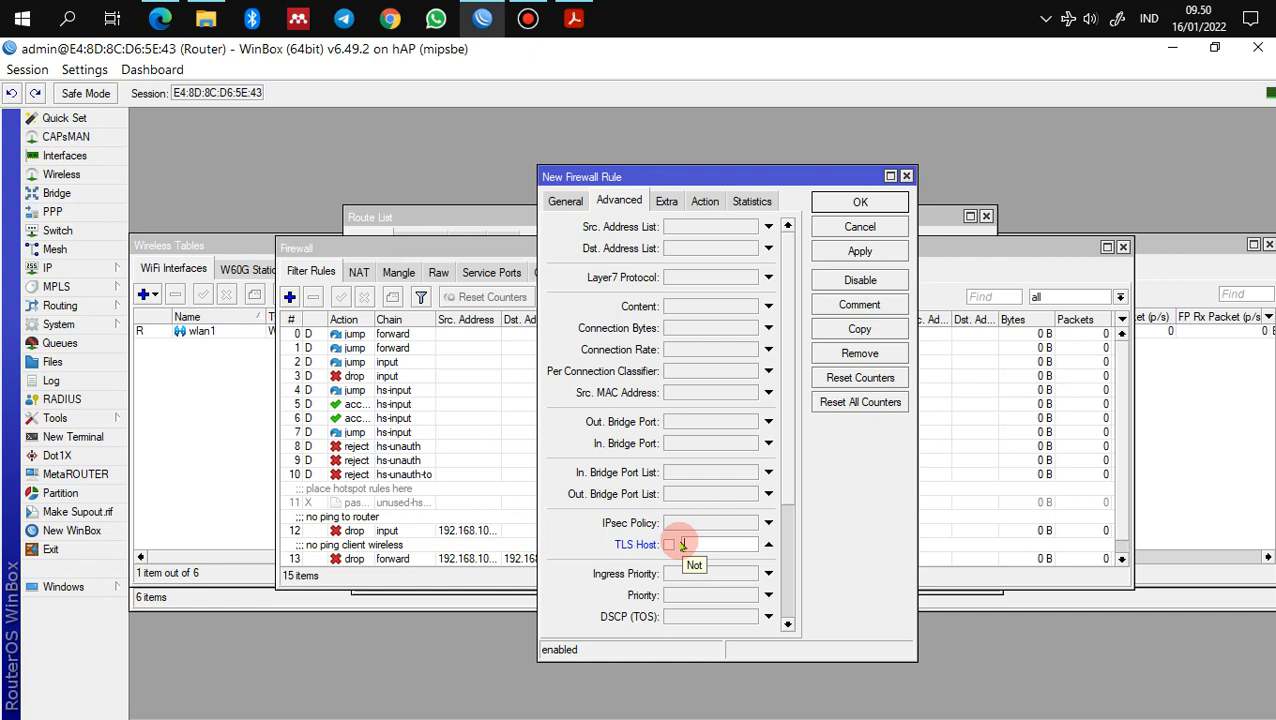
text(linux.org)
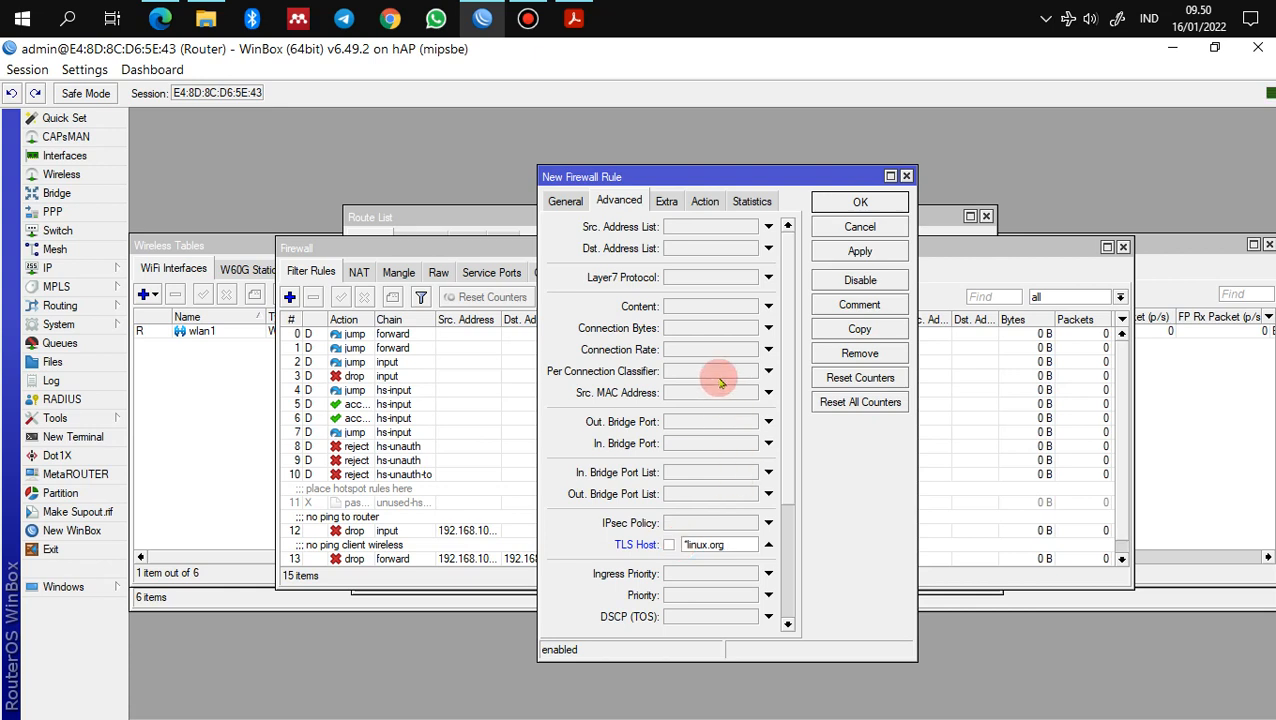
click(704, 200)
click(708, 227)
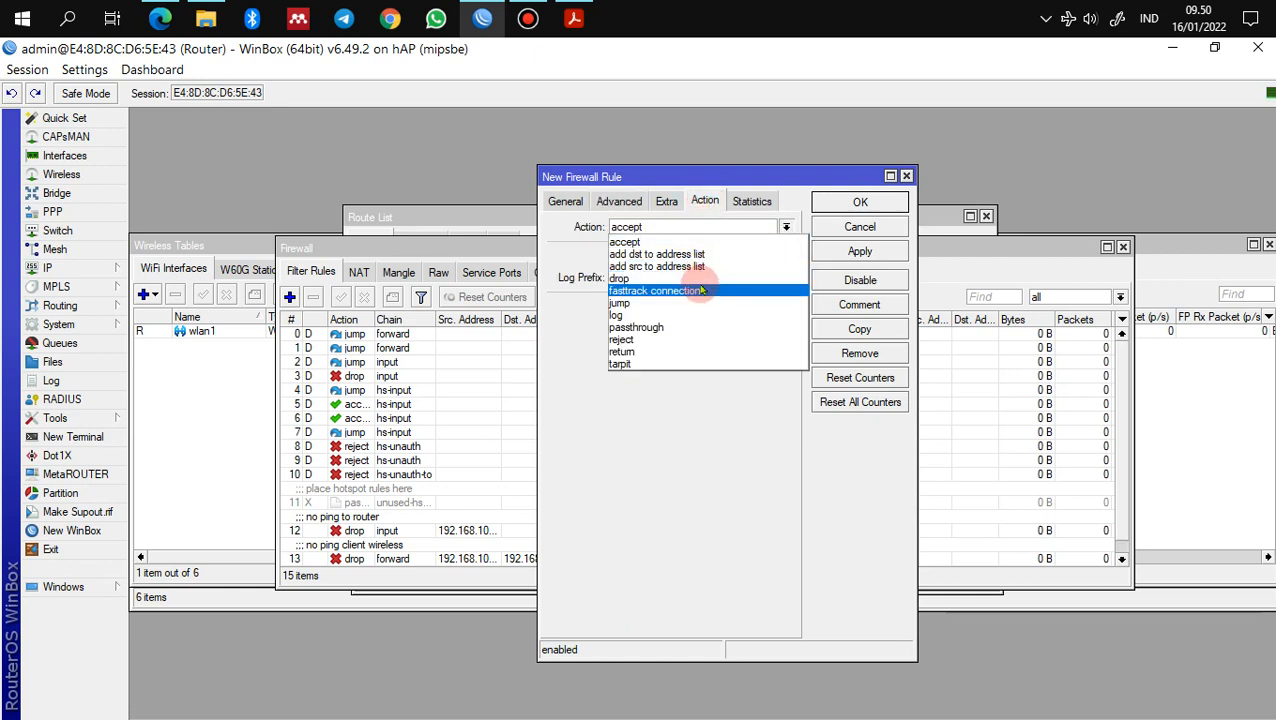
click(780, 278)
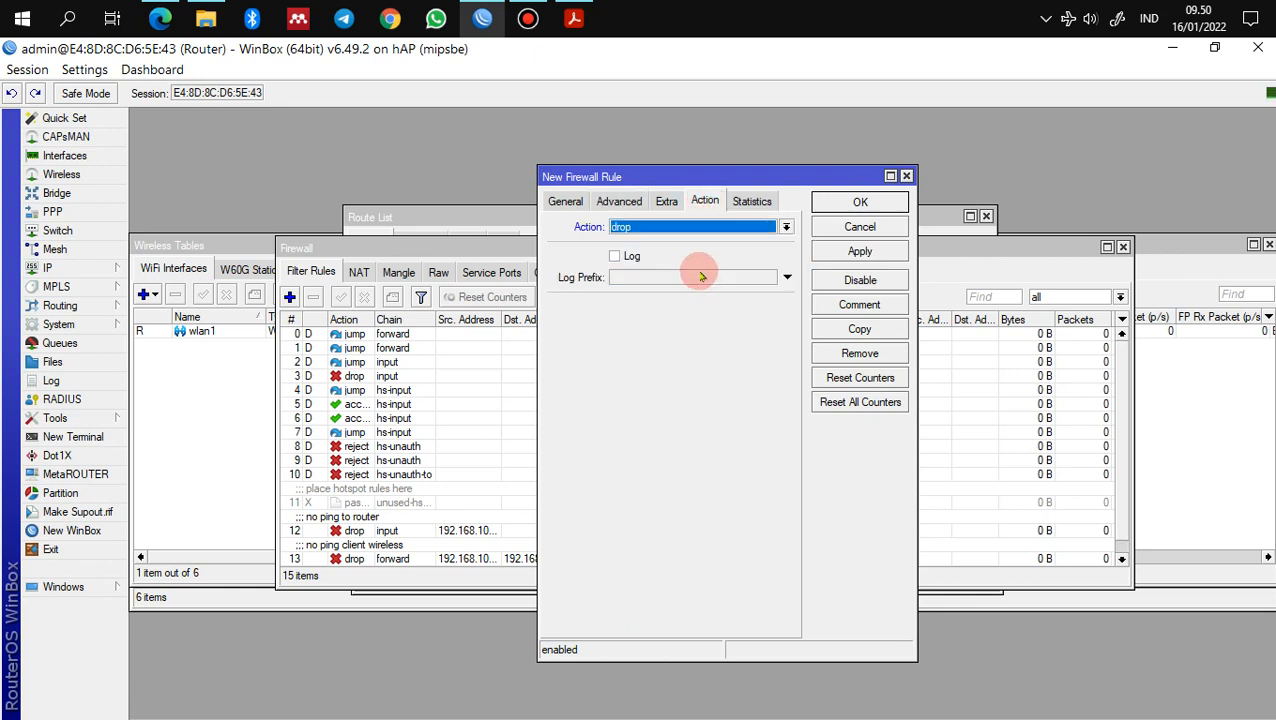
Step: Apply the rule with the comment 'blok situs linux.org' and close it
click(860, 251)
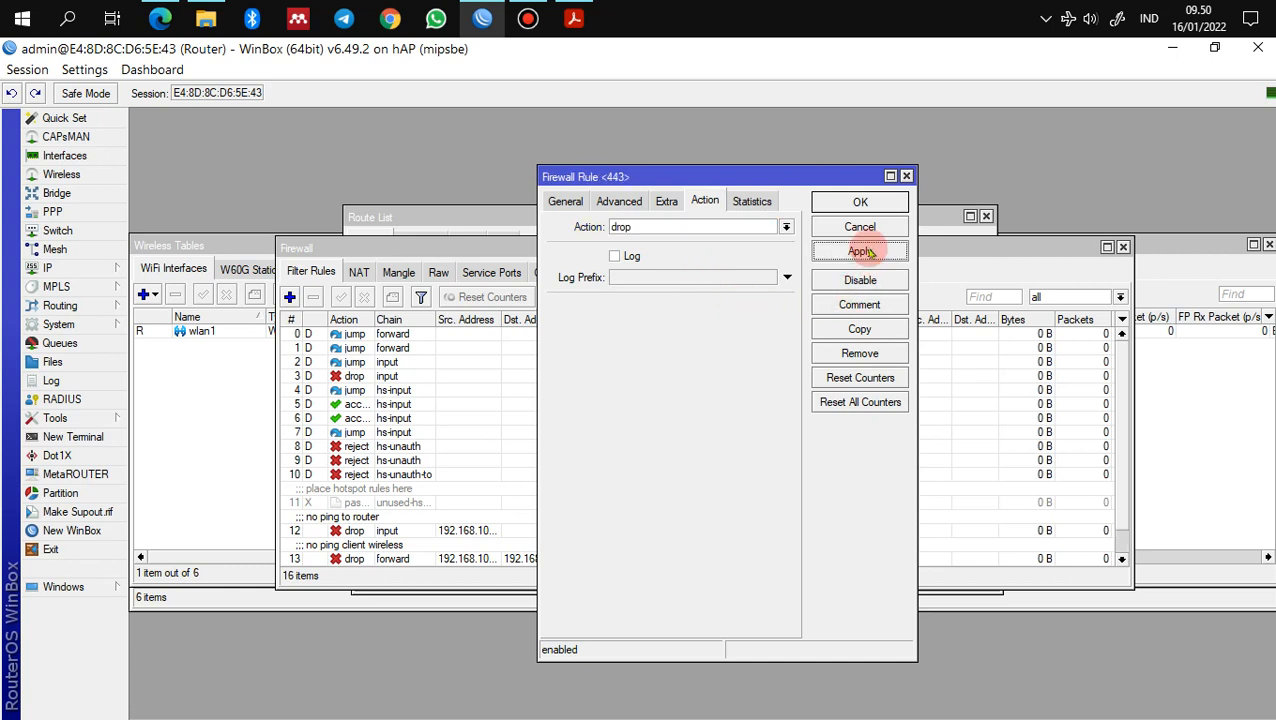
click(860, 304)
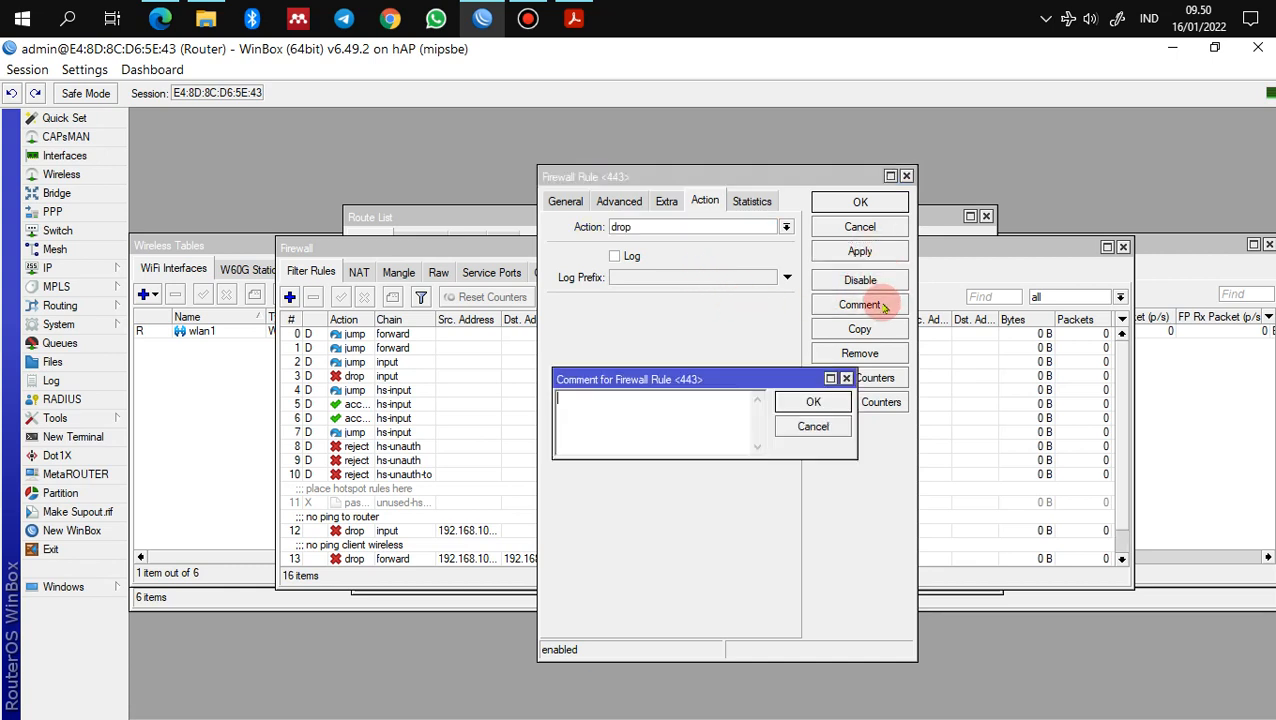
text(blok situ)
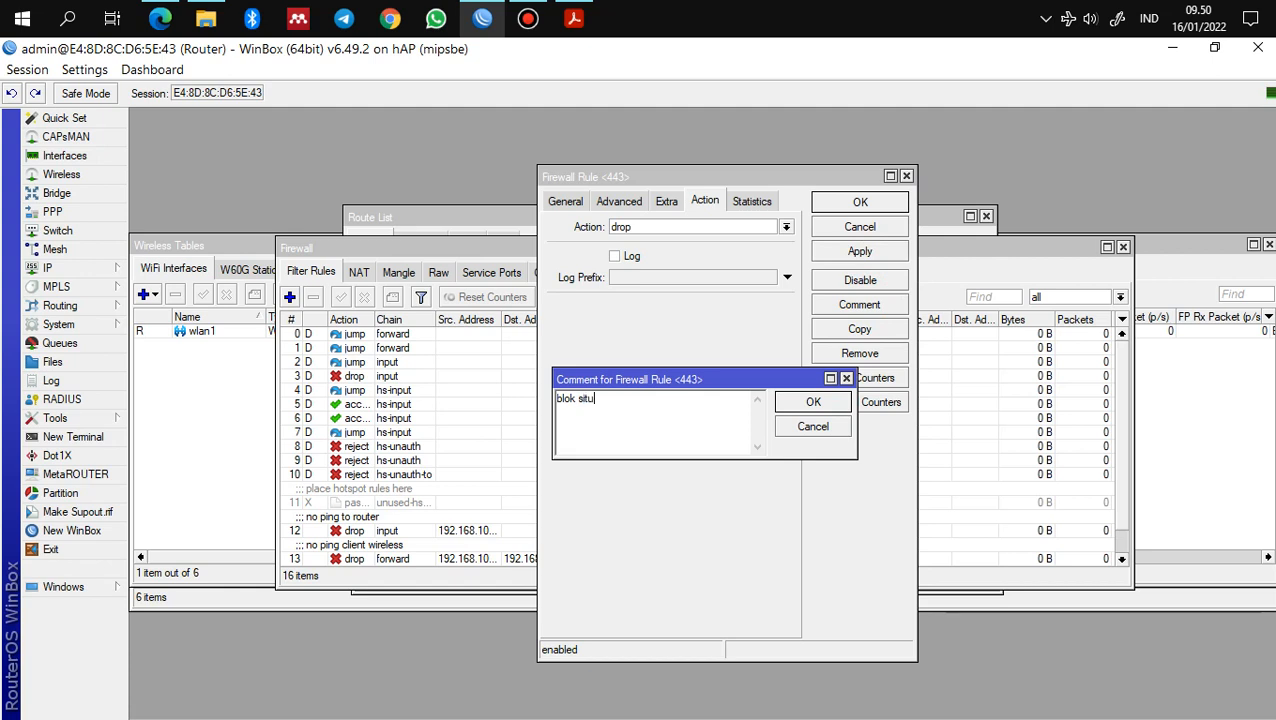
text(s linux.org)
click(810, 403)
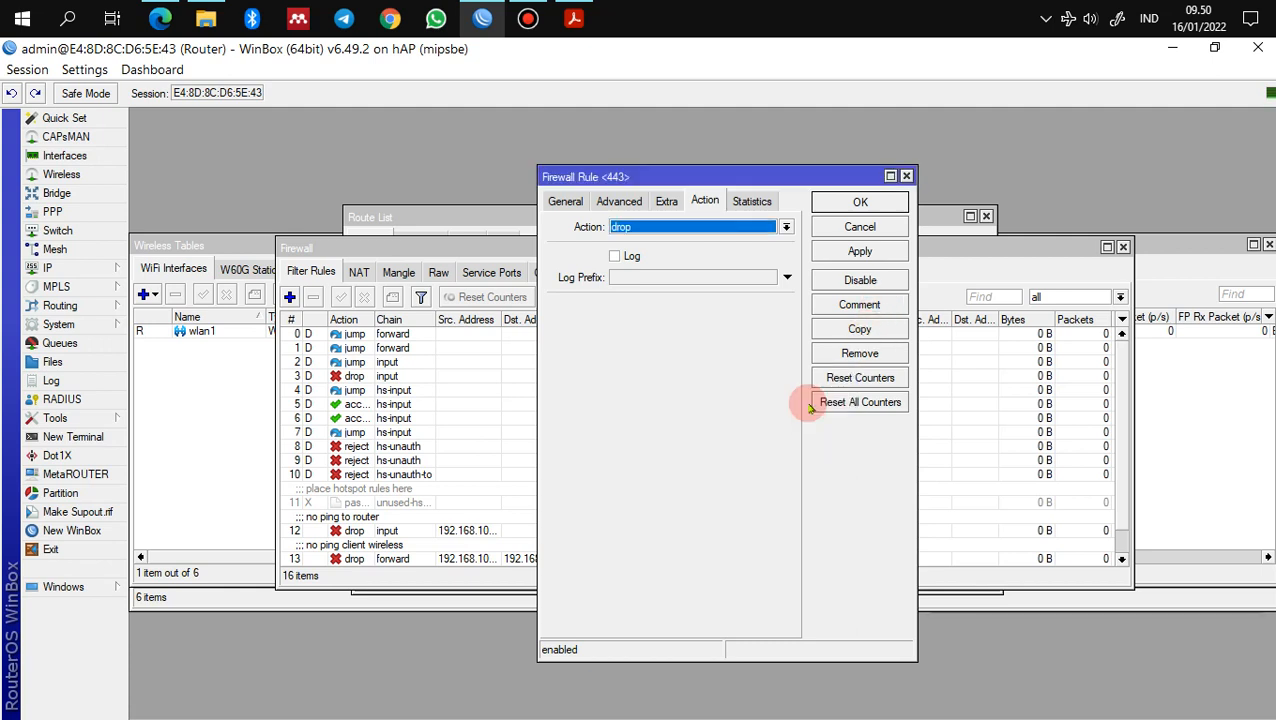
click(856, 203)
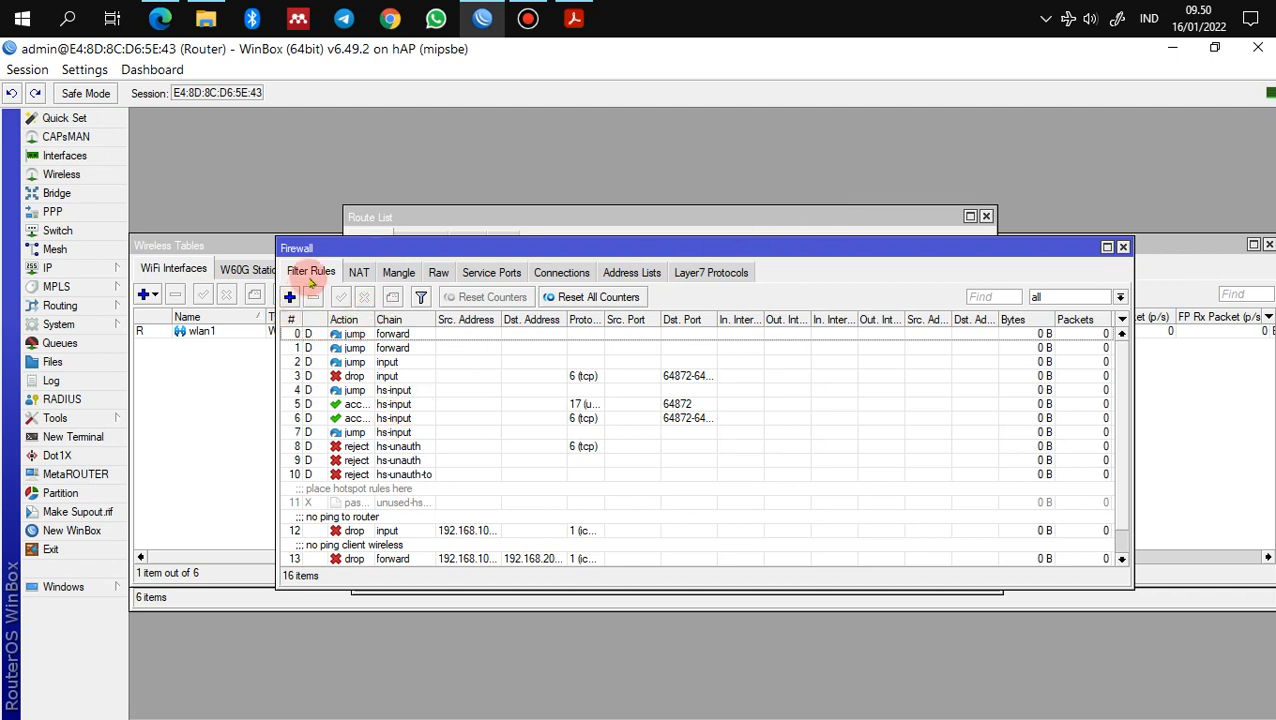
Step: Add a Layer7 protocol named mp3 with regexp \.(mp3)
click(730, 276)
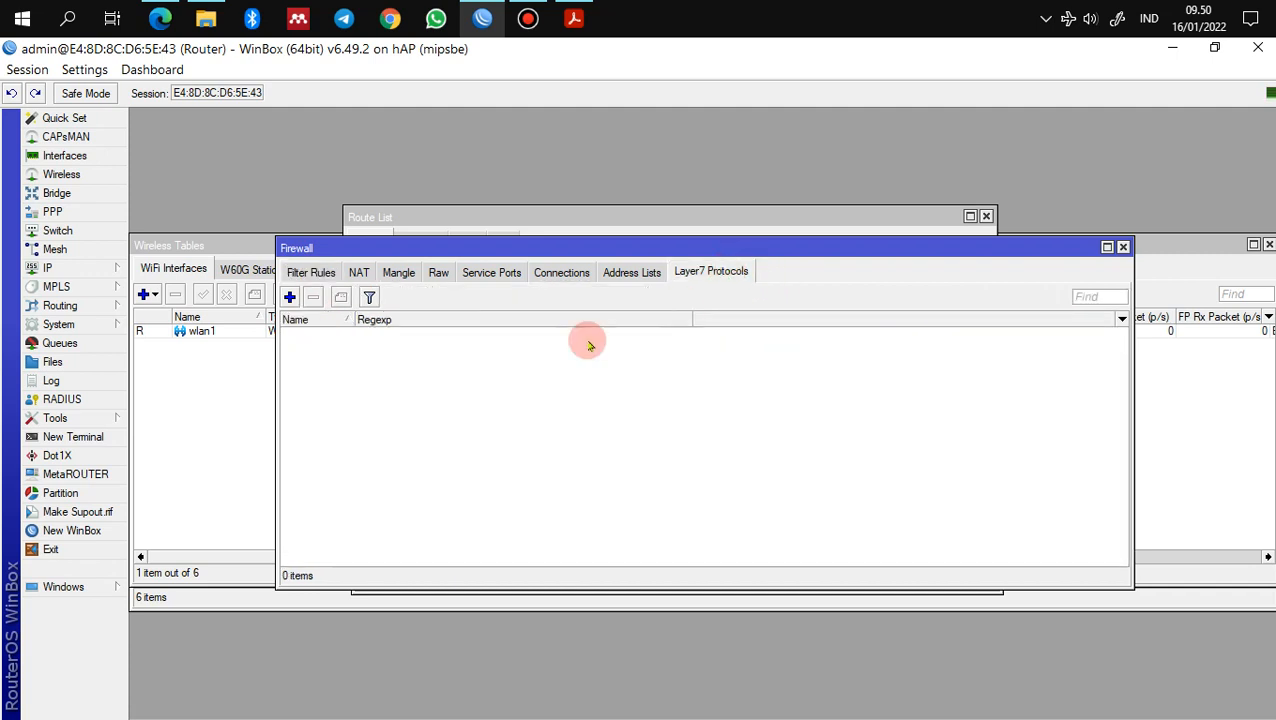
click(289, 297)
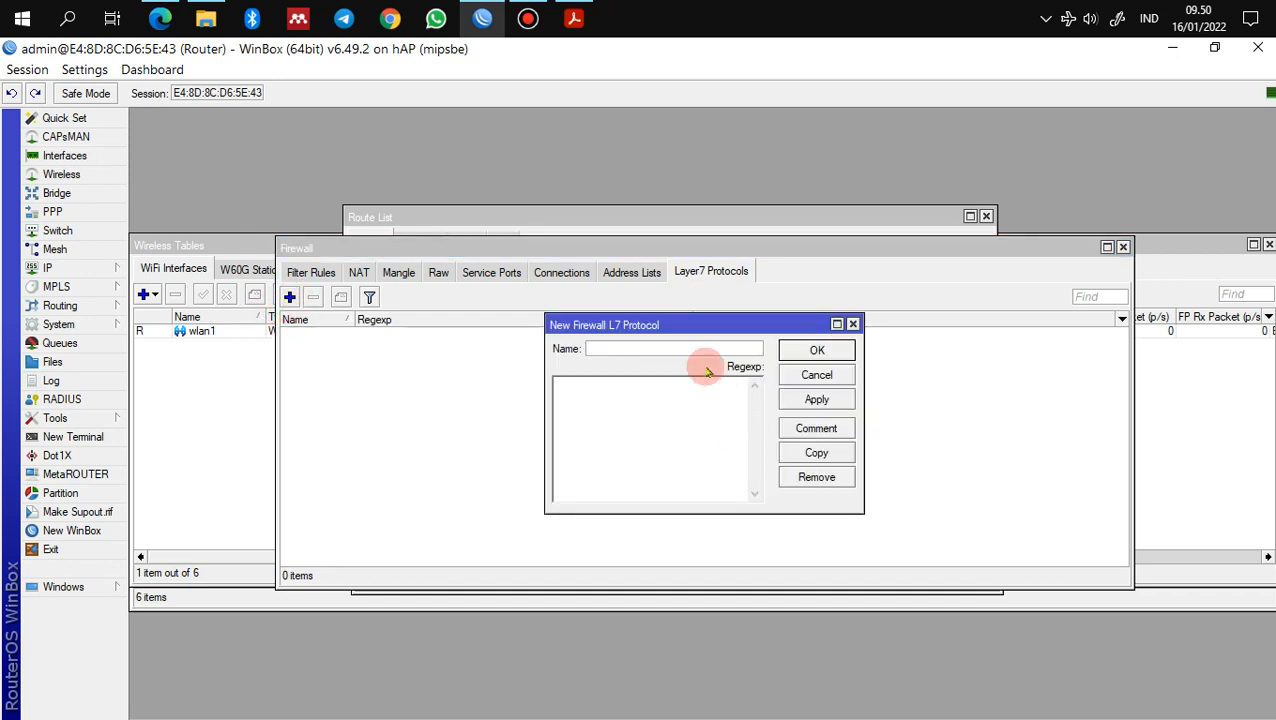
text(mp3)
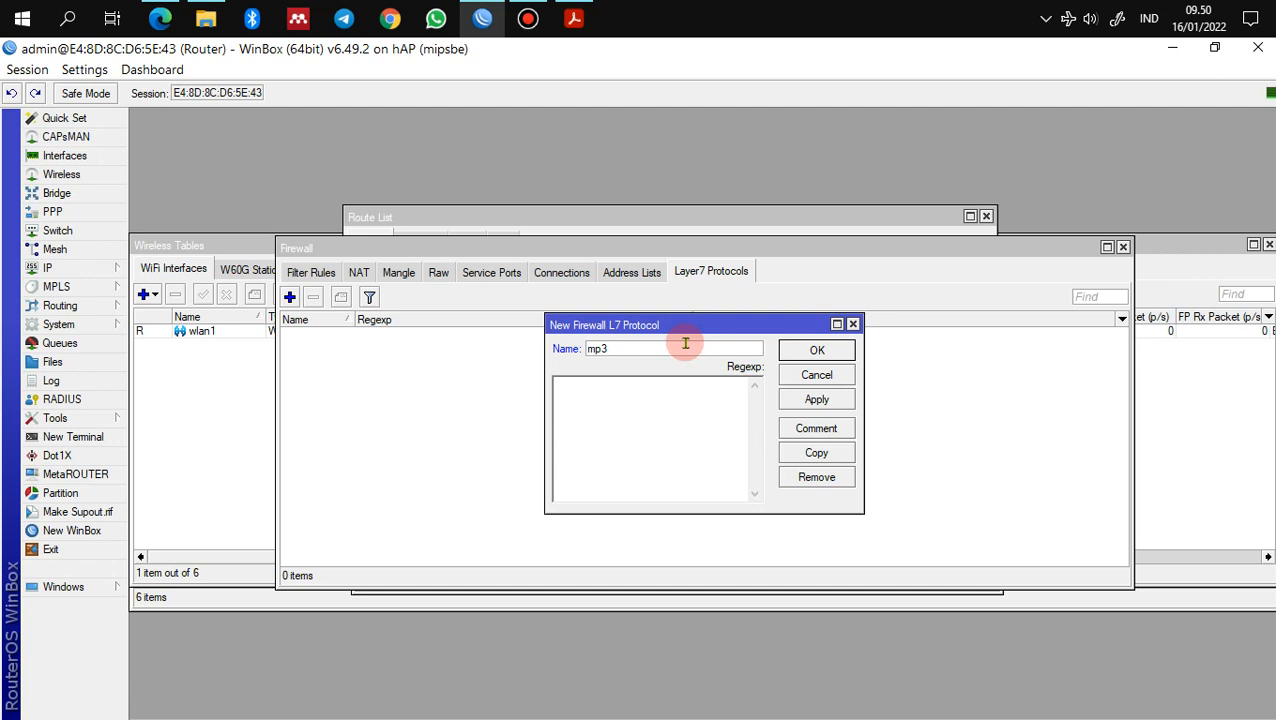
click(693, 425)
text(\)
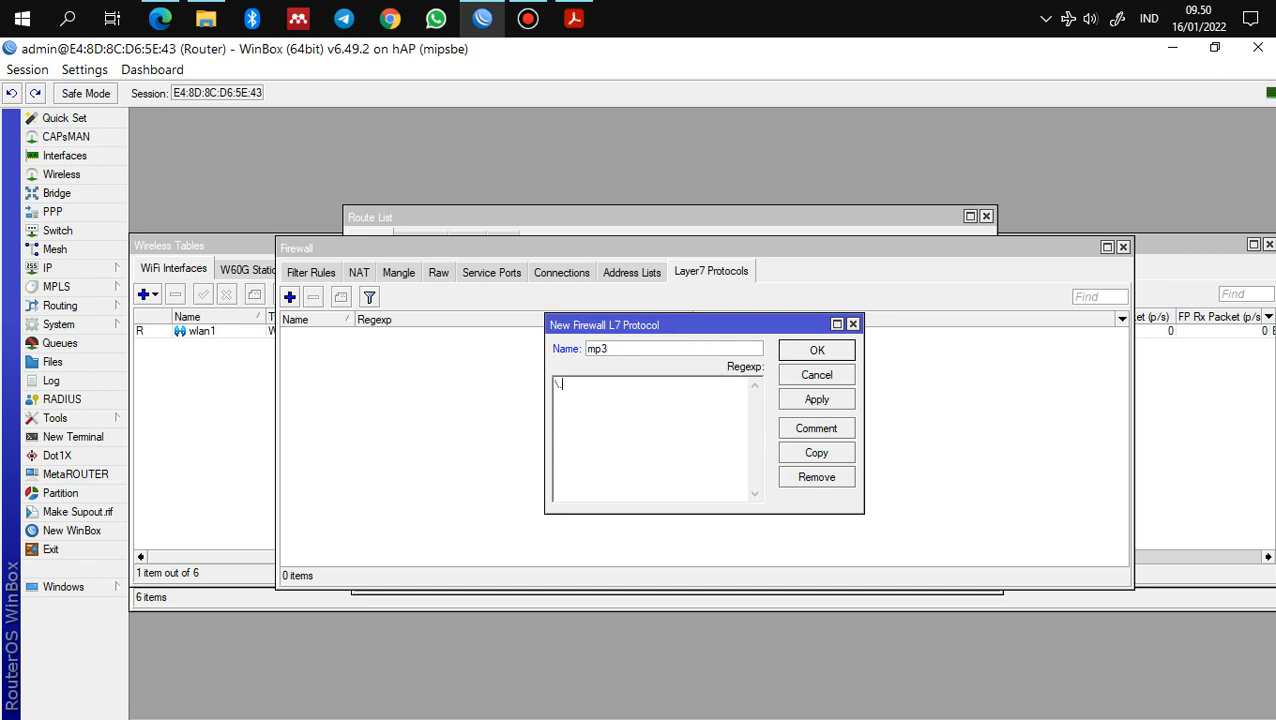
text(.(mp3))
click(826, 352)
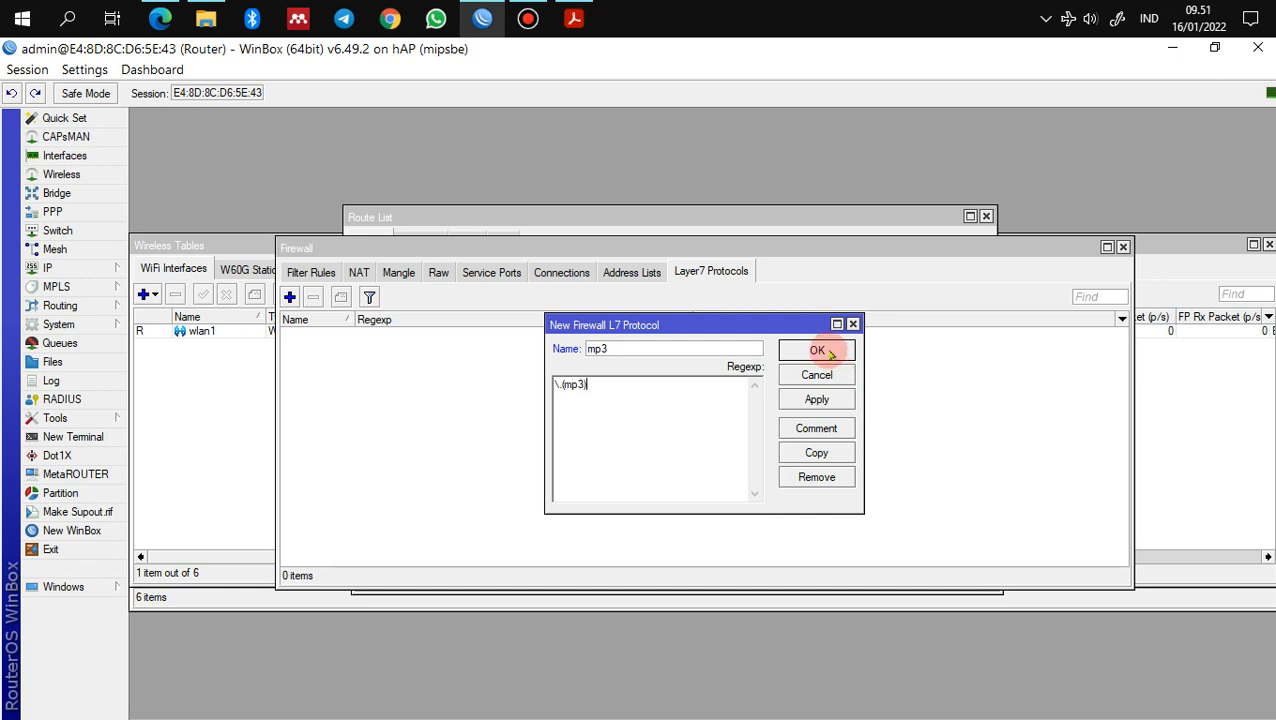
click(834, 403)
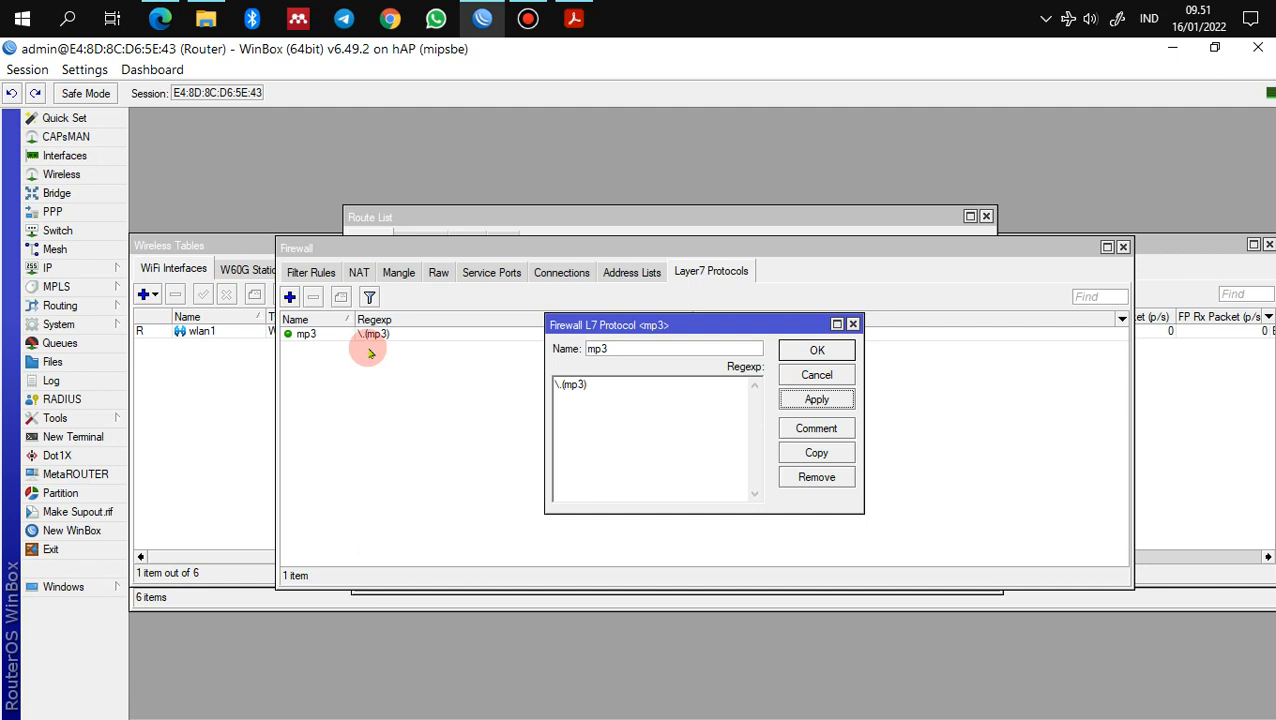
Step: Copy the mp3 entry into a new Layer7 protocol mkv with regexp \.(mkv)
click(817, 455)
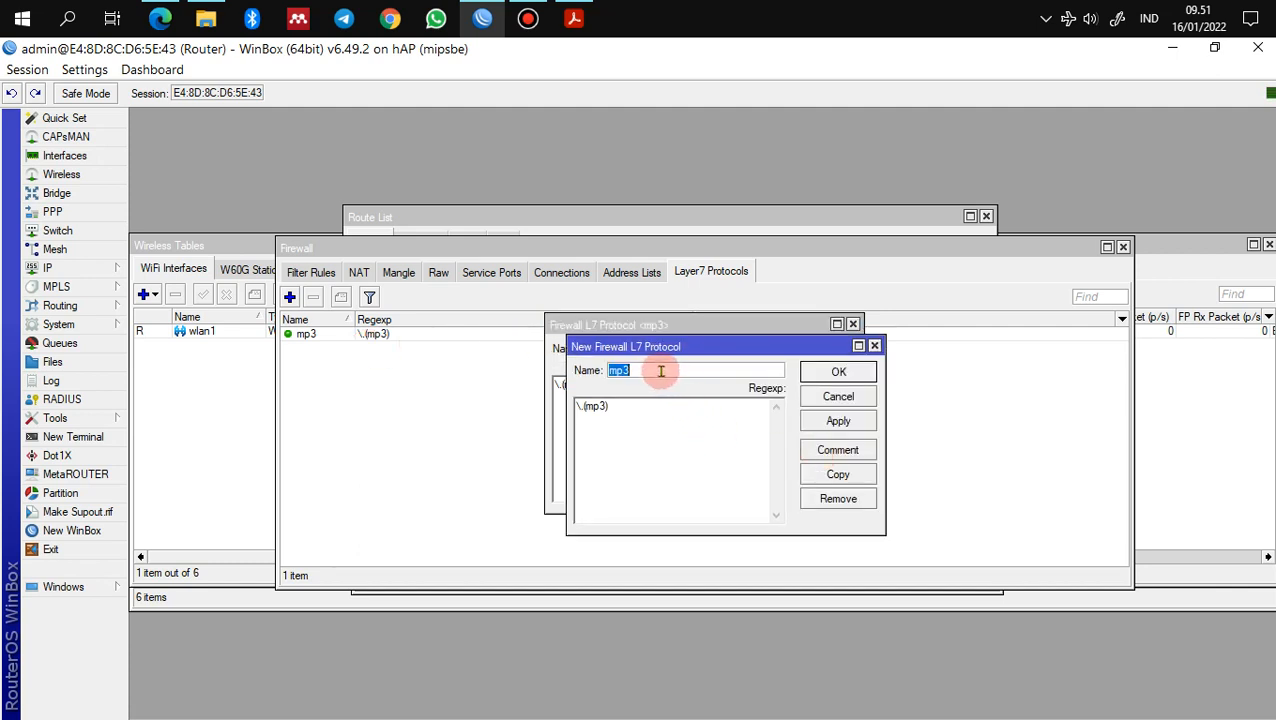
text(mkv)
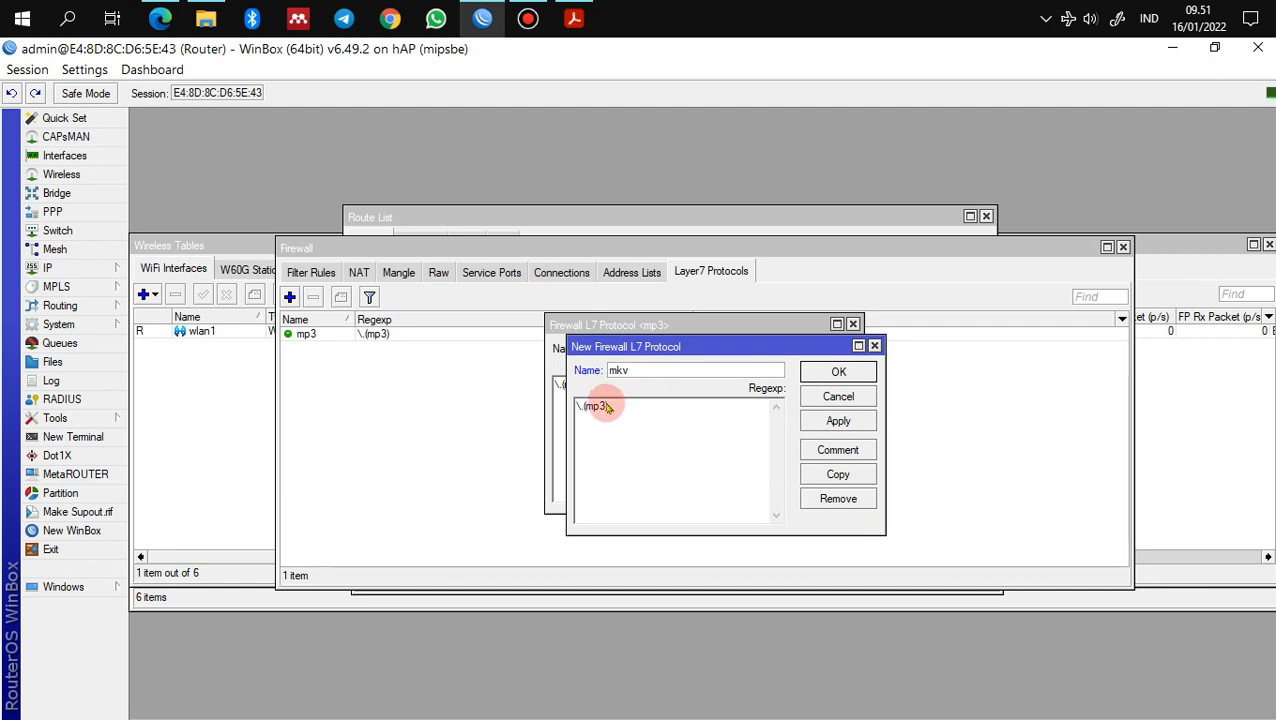
key(shift+Left)
key(shift+Left)
key(shift+Left)
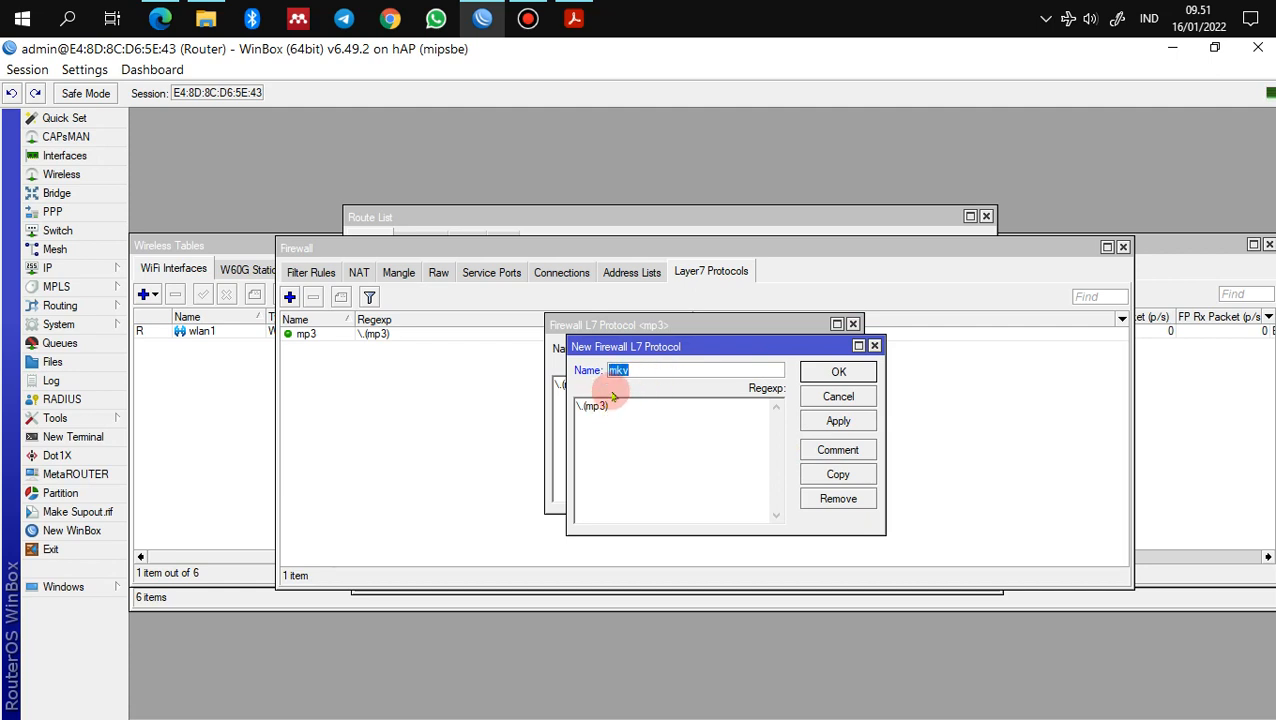
click(604, 406)
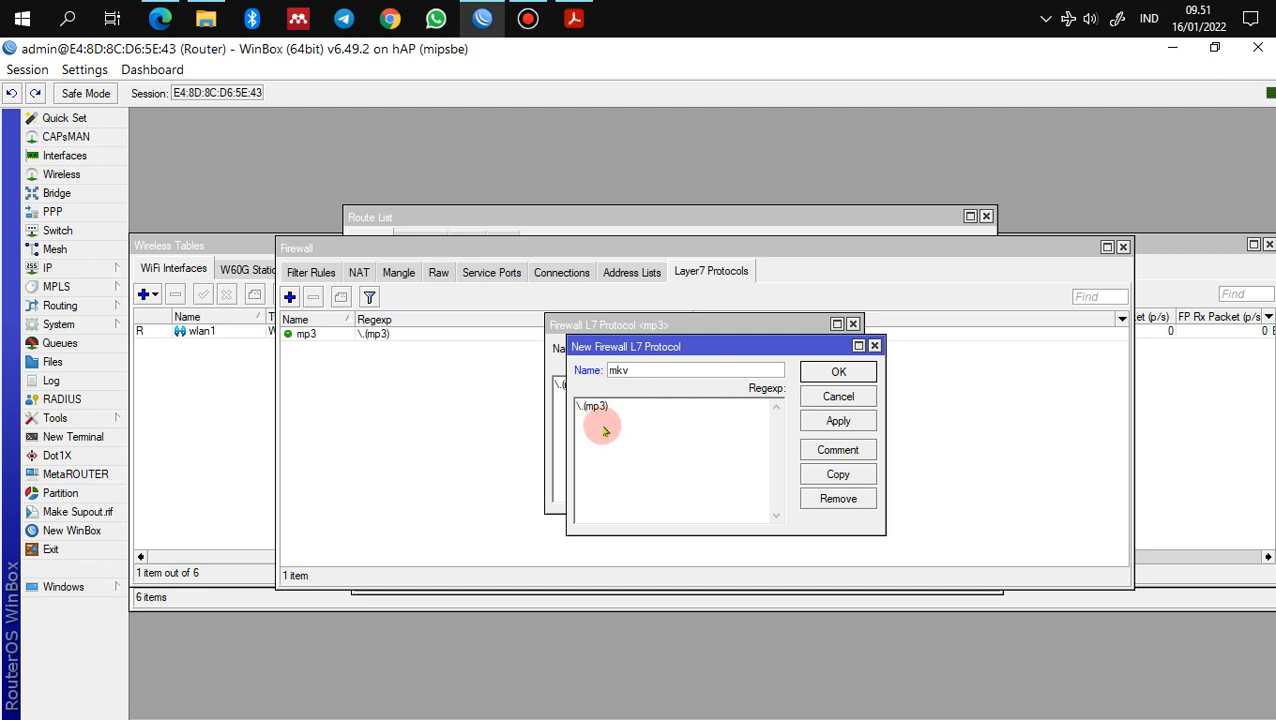
key(shift+Left)
key(shift+Left)
key(shift+Left)
key(shift+Left)
text(mkv))
click(820, 420)
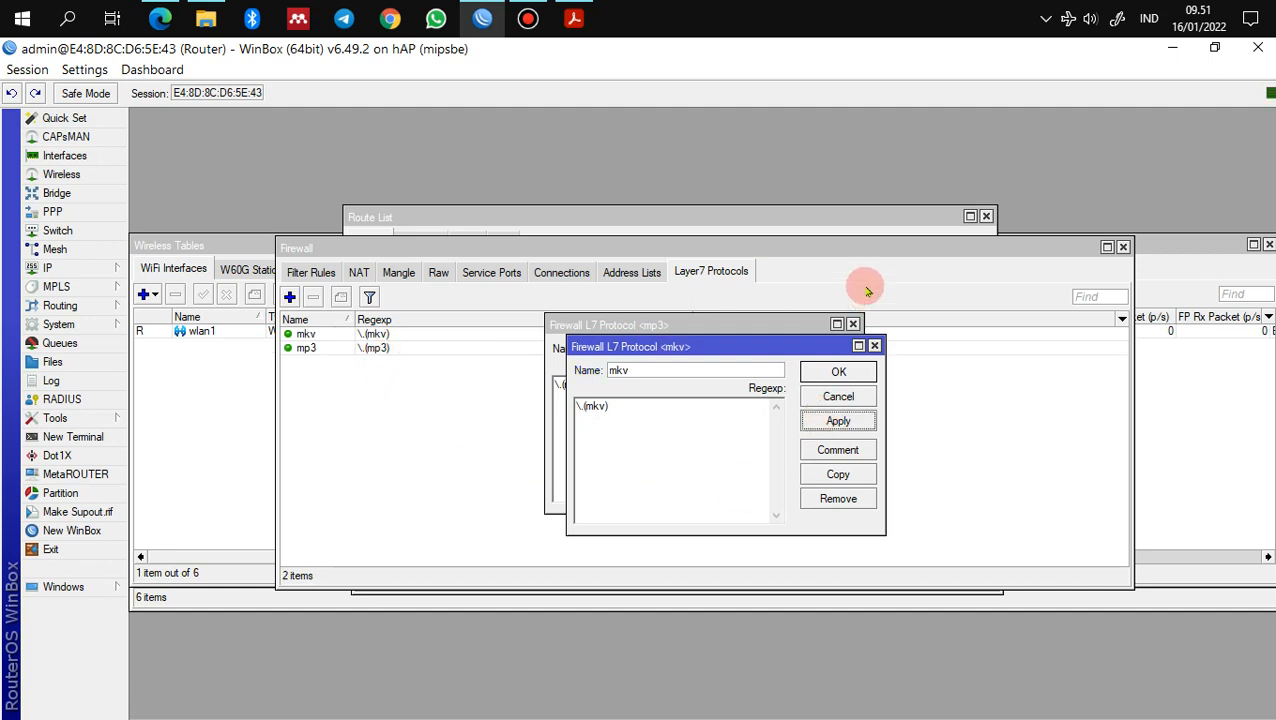
click(874, 372)
click(834, 352)
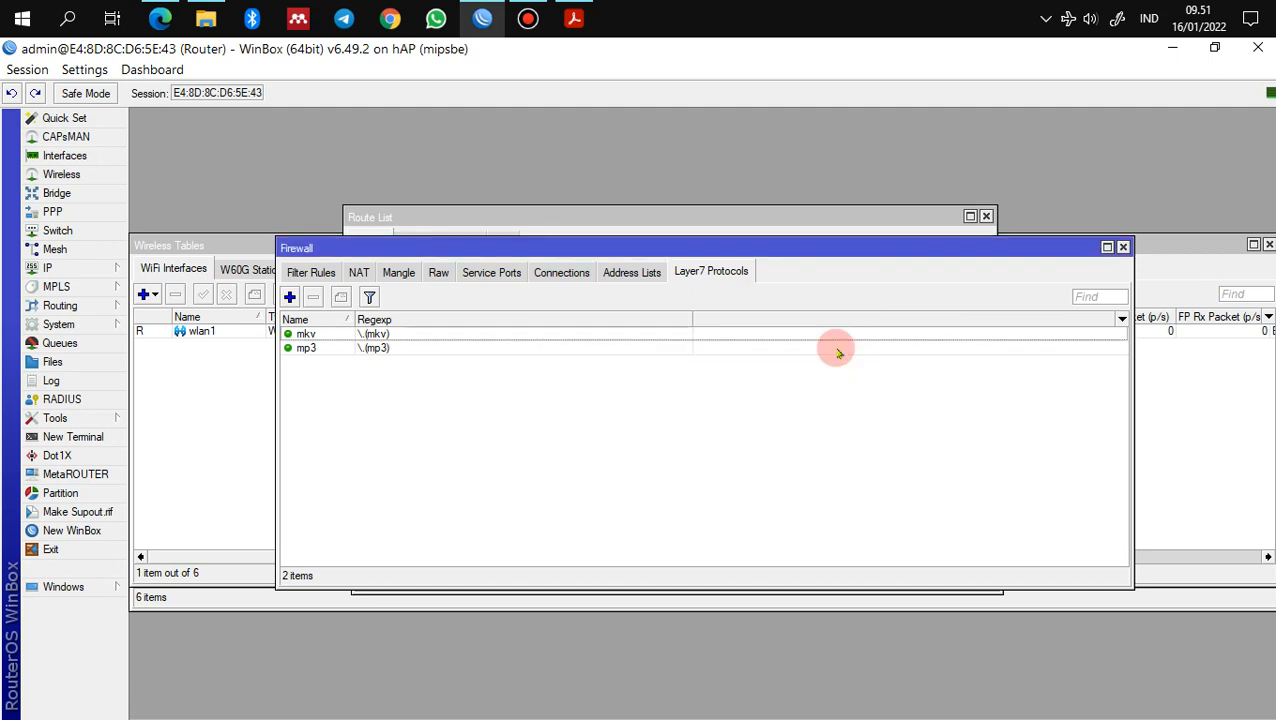
Step: Start a new filter rule matching TCP destination port 80 and Layer7 protocol mp3
click(315, 272)
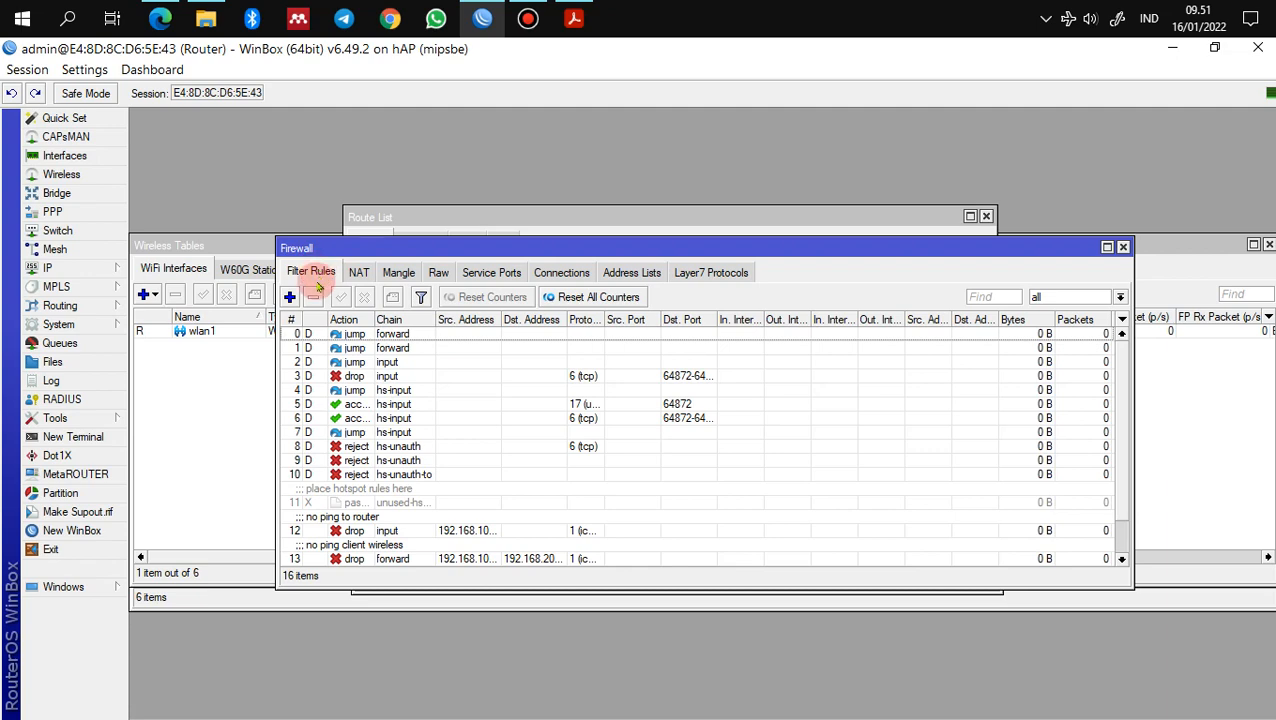
click(289, 297)
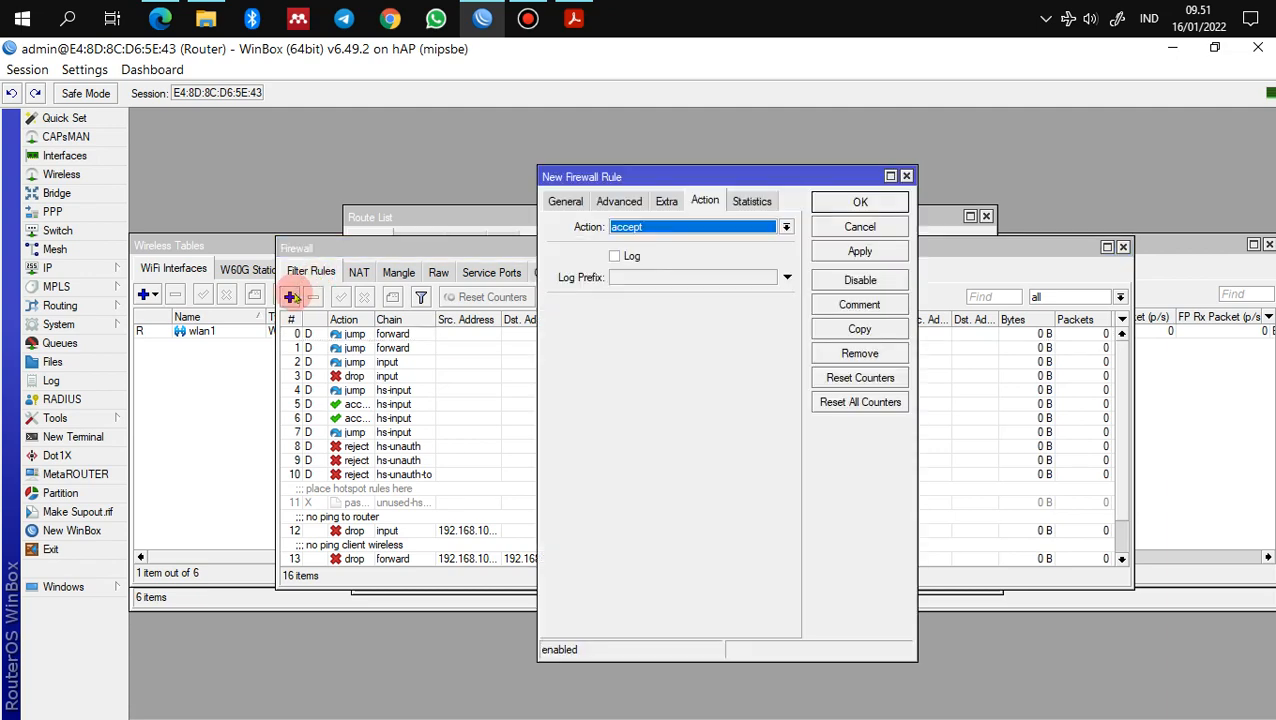
click(565, 201)
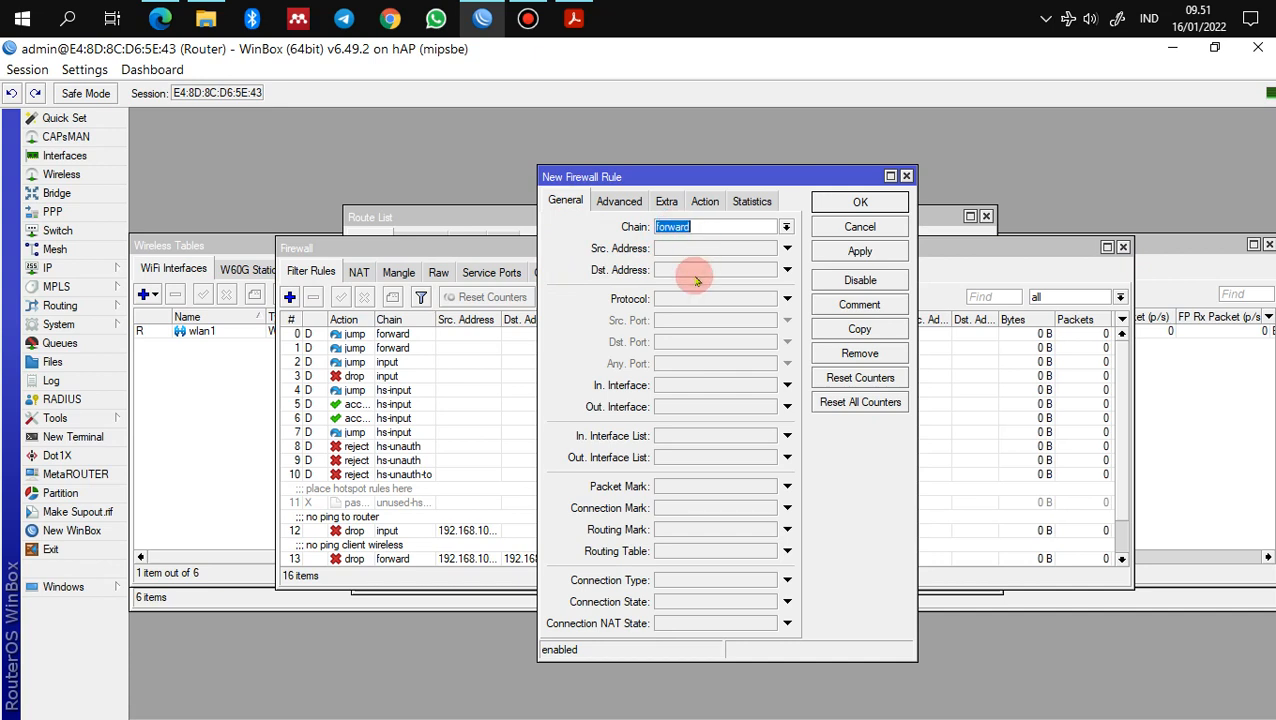
click(786, 298)
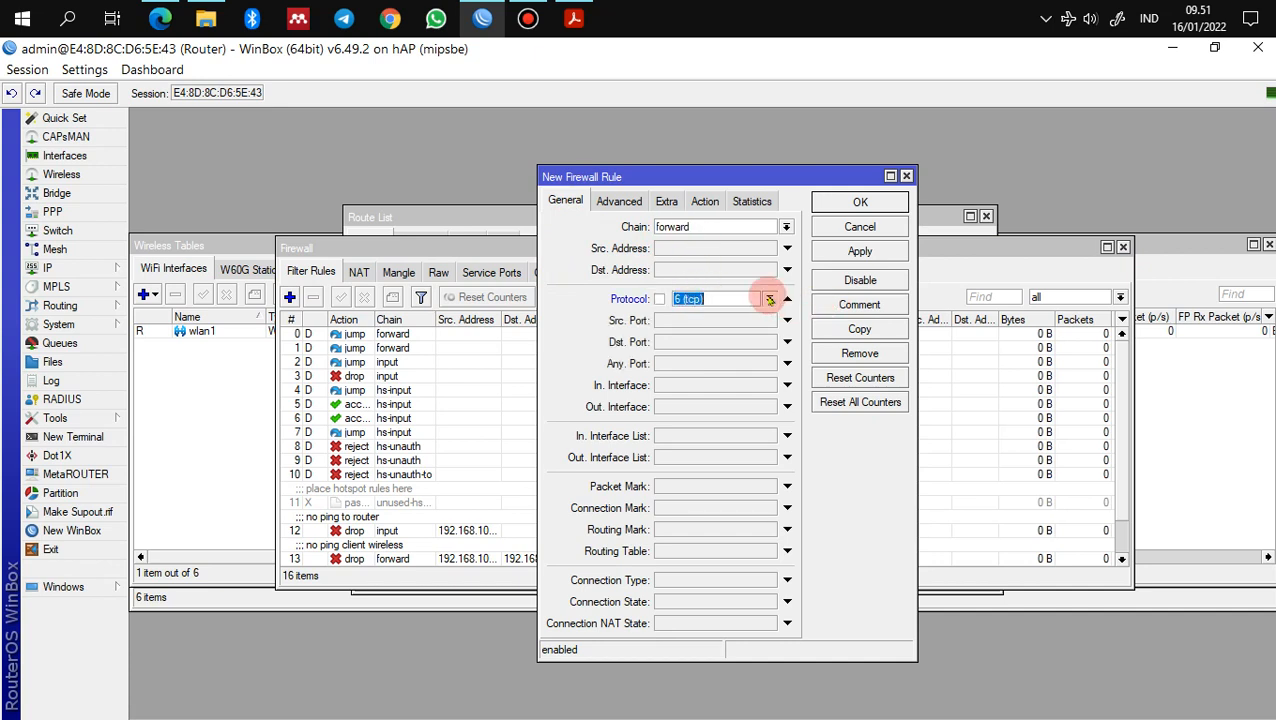
click(767, 298)
click(748, 376)
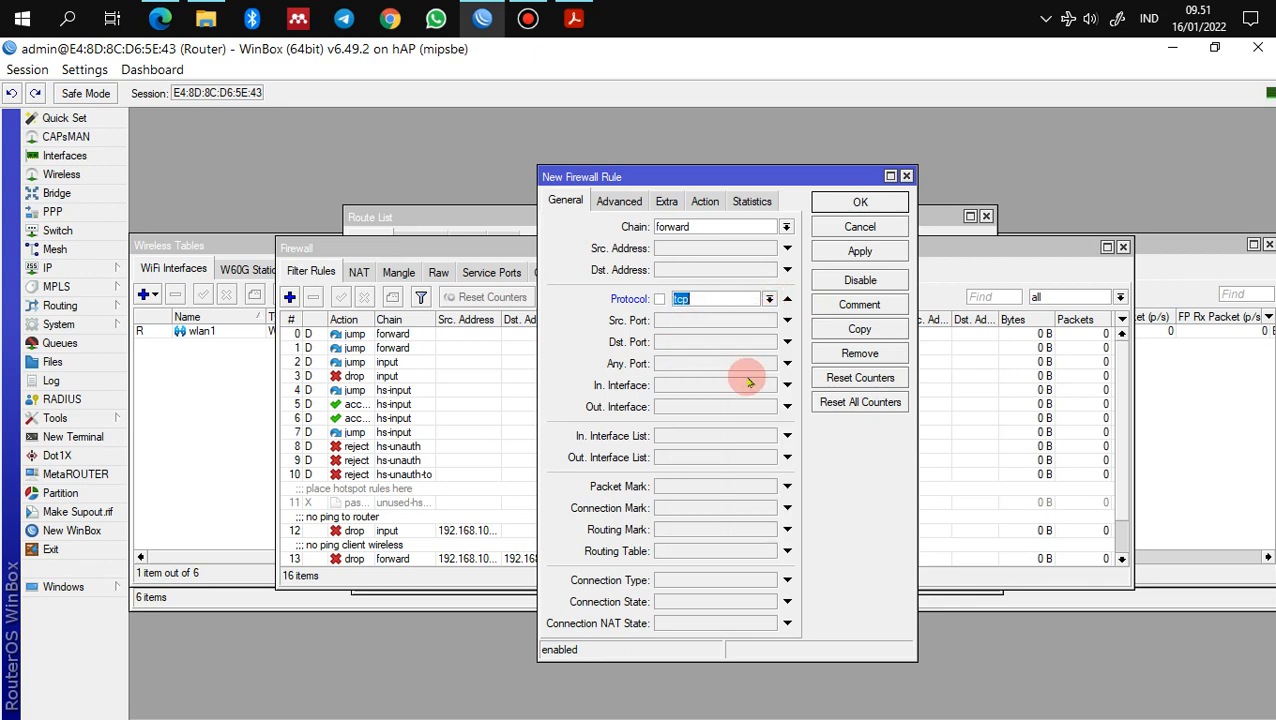
click(719, 341)
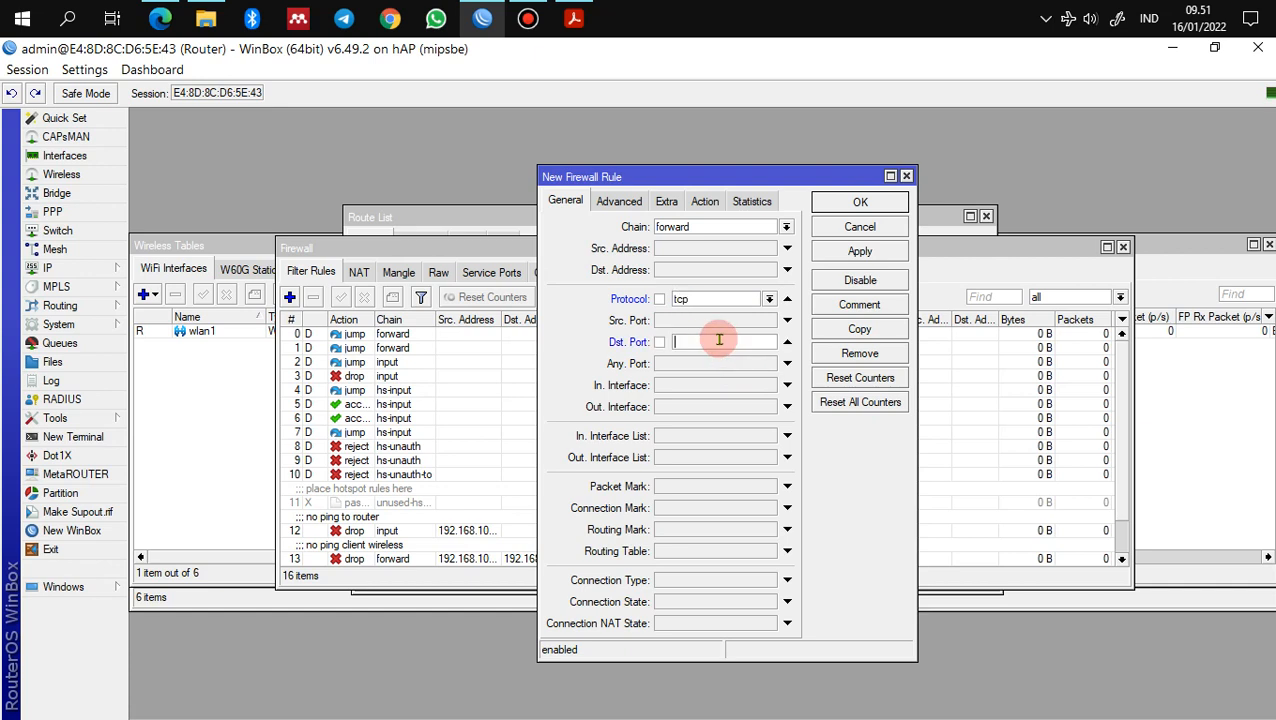
text(80)
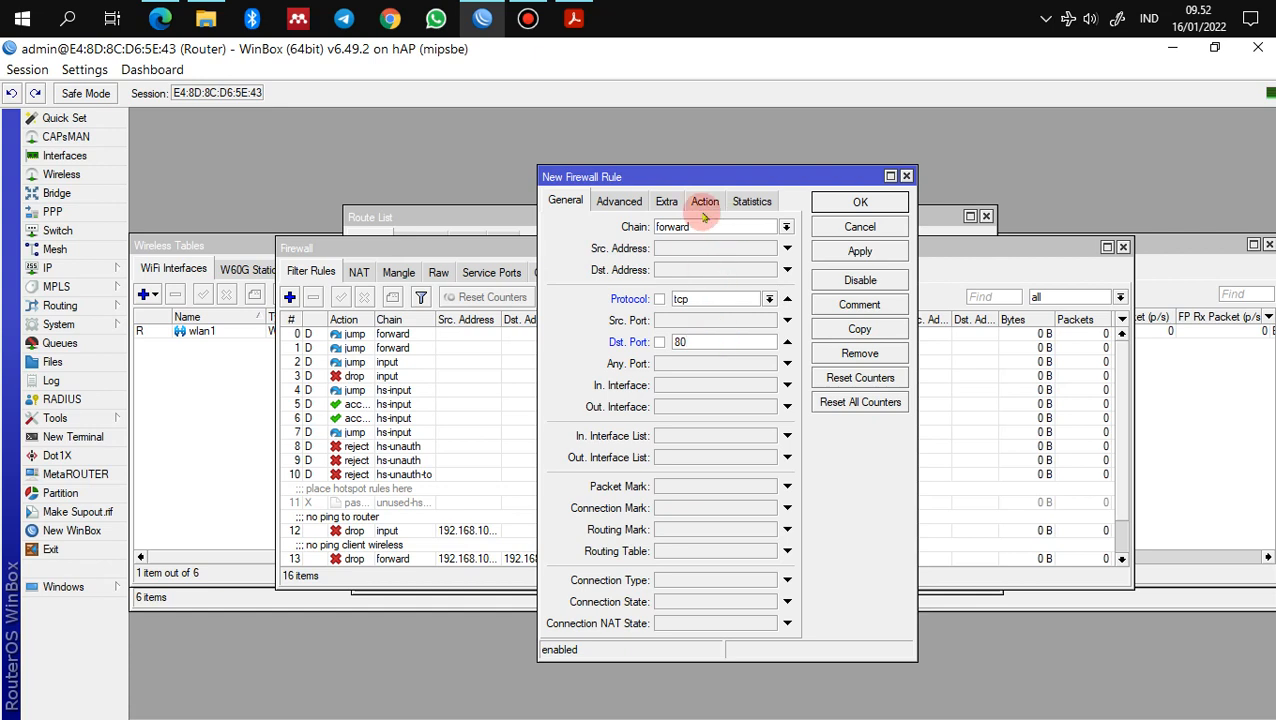
click(622, 201)
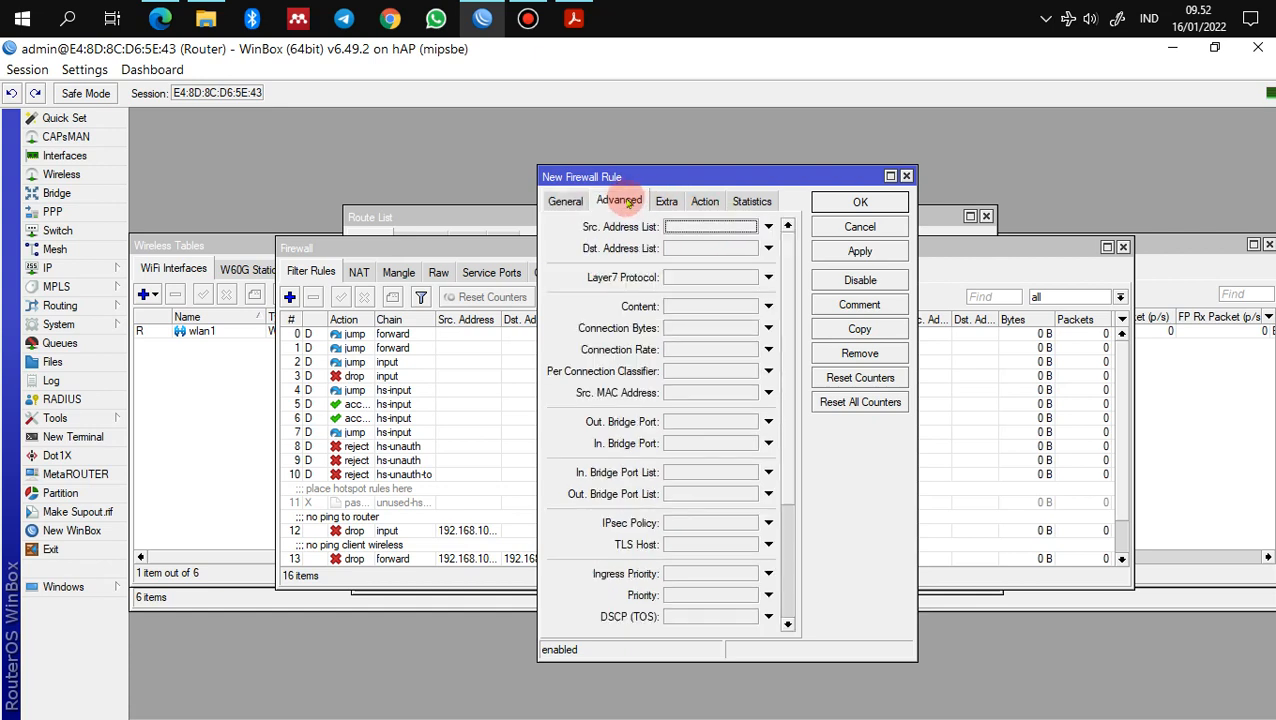
click(680, 282)
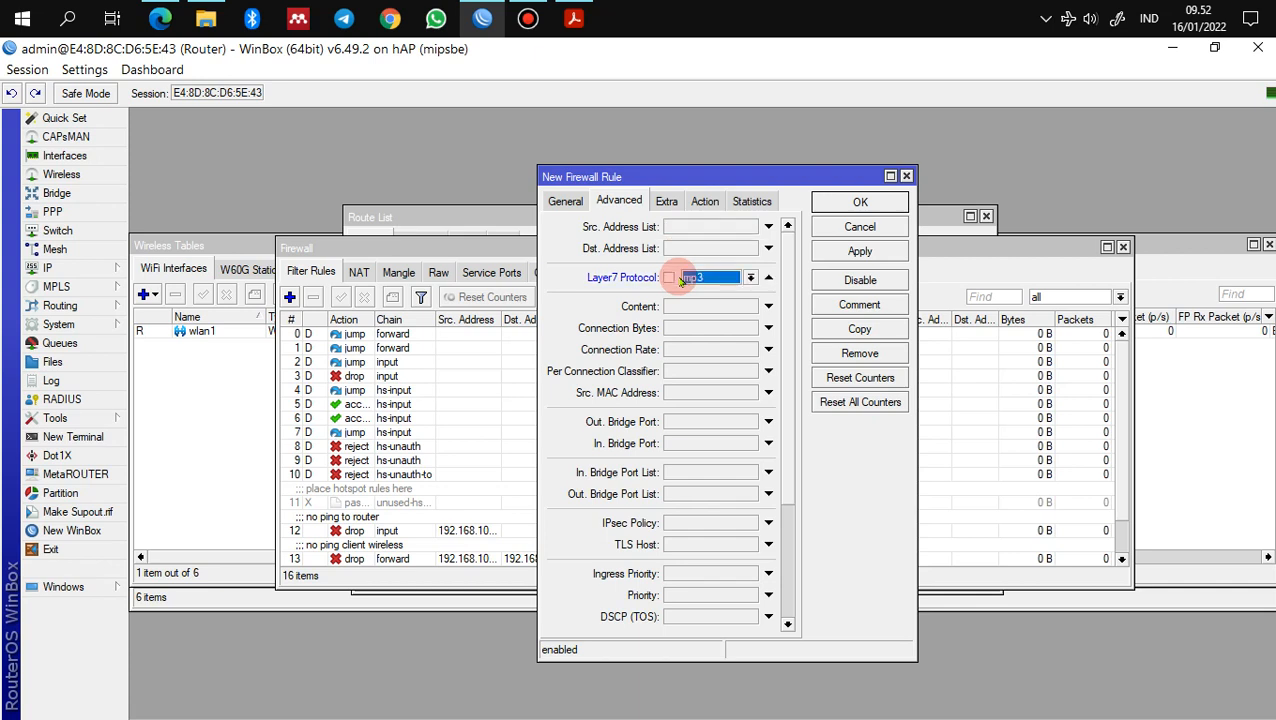
click(751, 277)
click(751, 277)
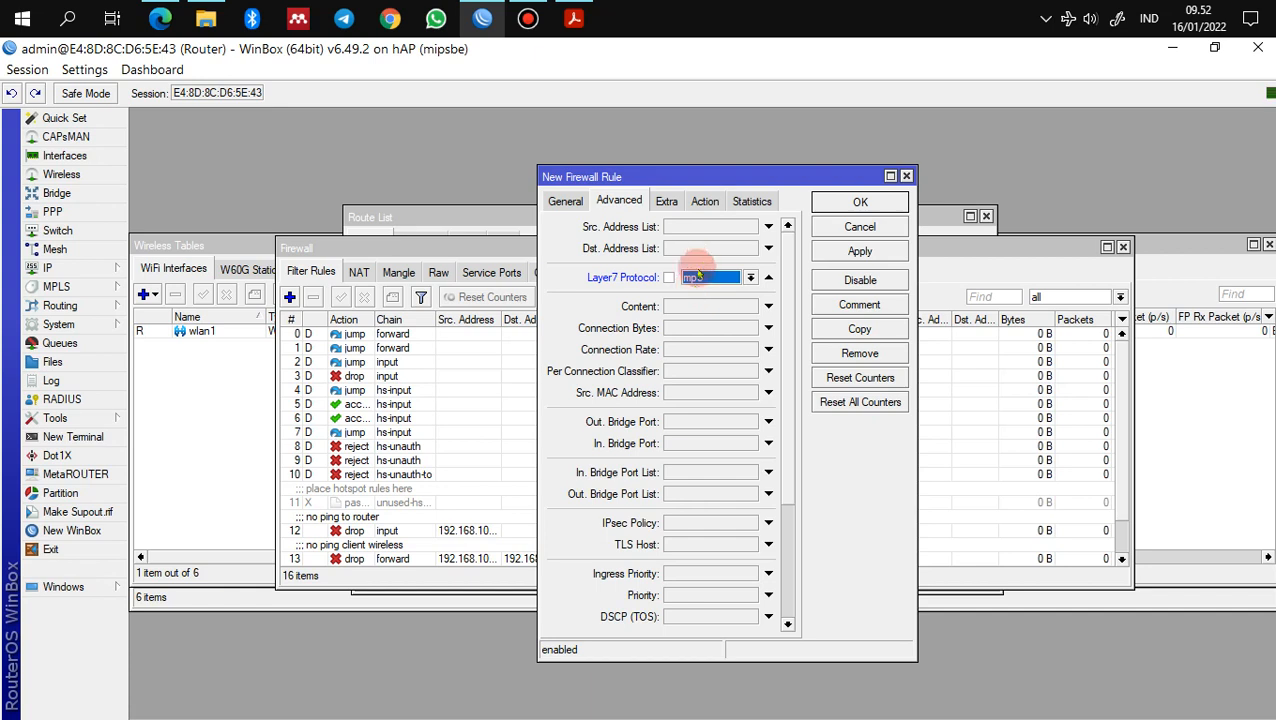
Step: Set the rule's action to drop, apply it, and comment it 'blokir mp3'
click(705, 201)
click(706, 228)
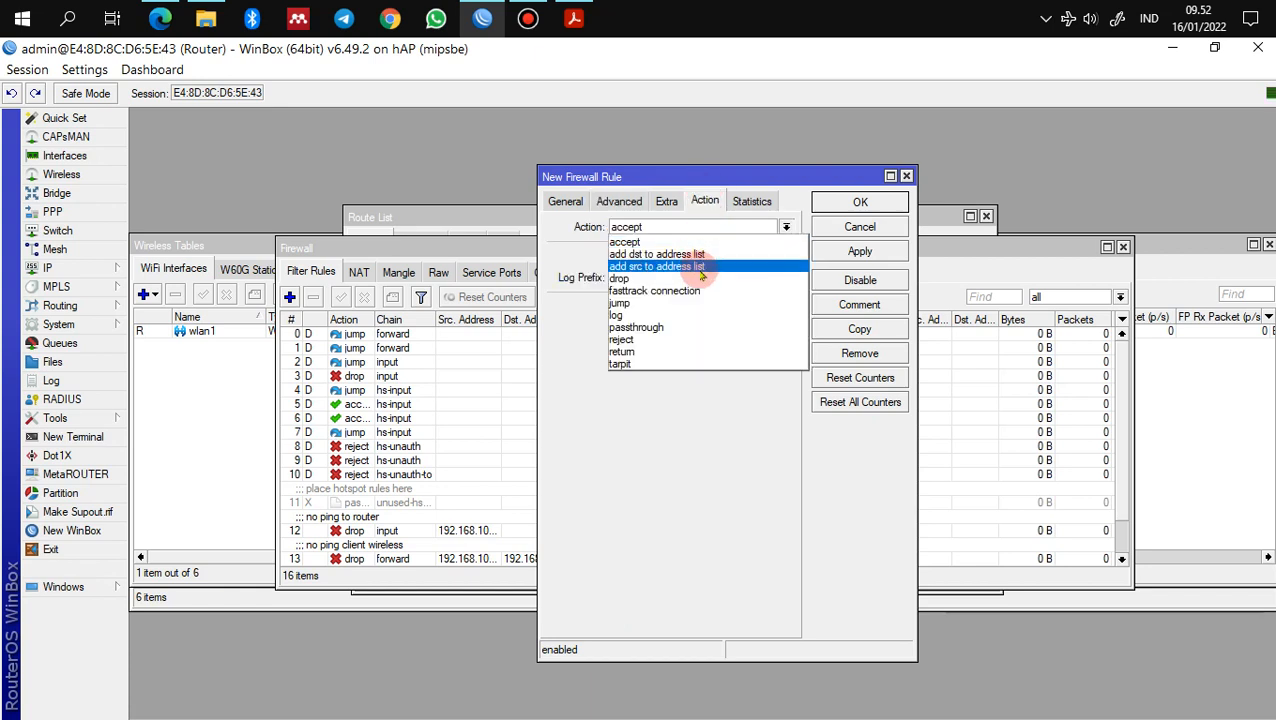
click(706, 278)
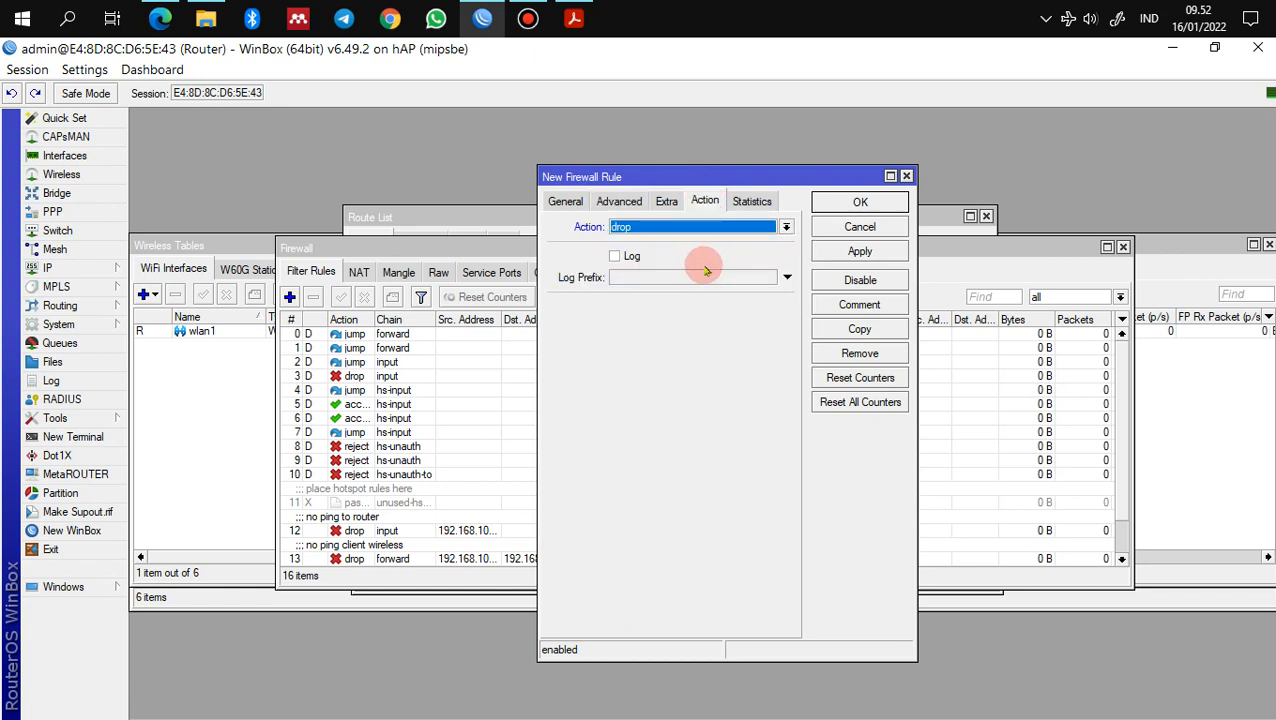
click(855, 251)
click(862, 306)
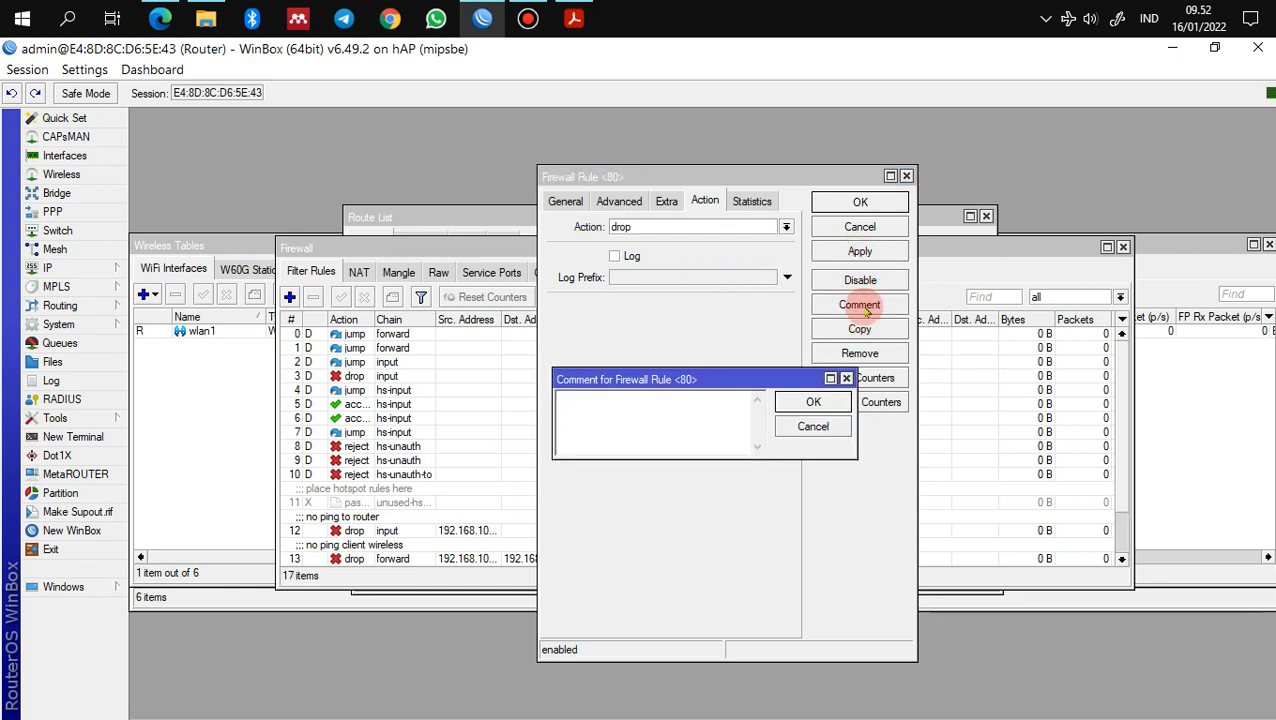
text(blokir mp3)
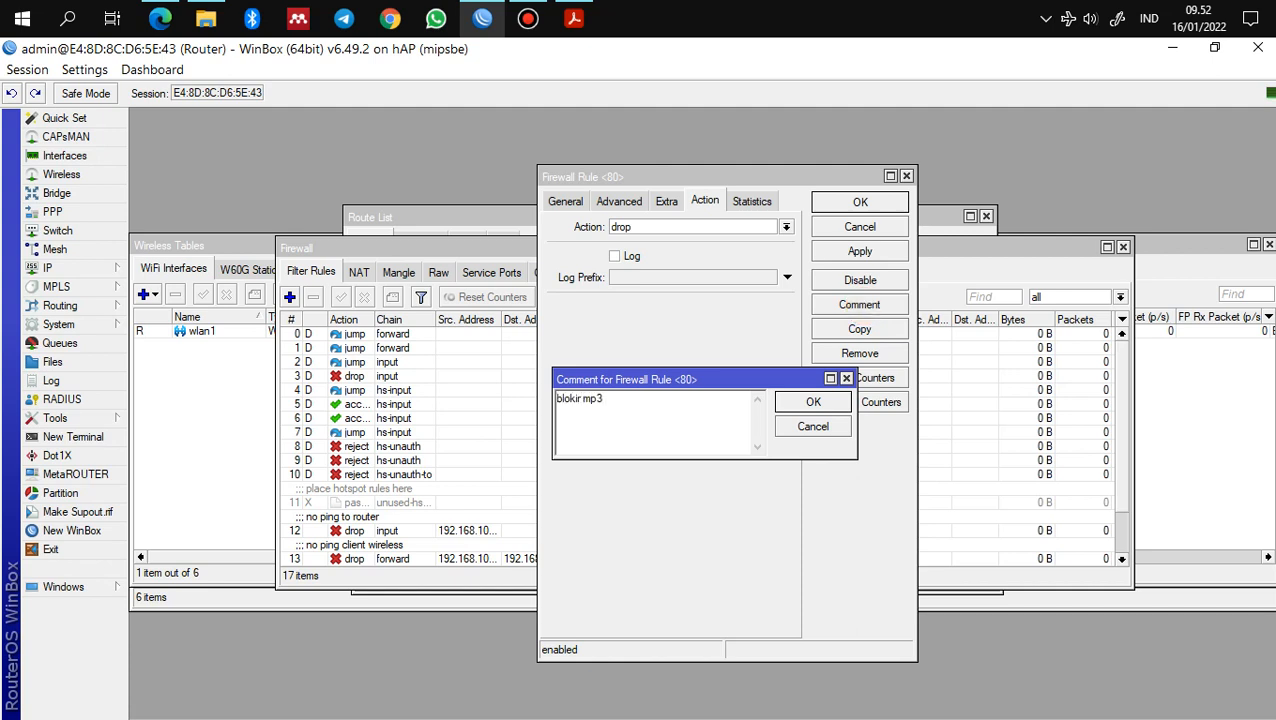
click(814, 401)
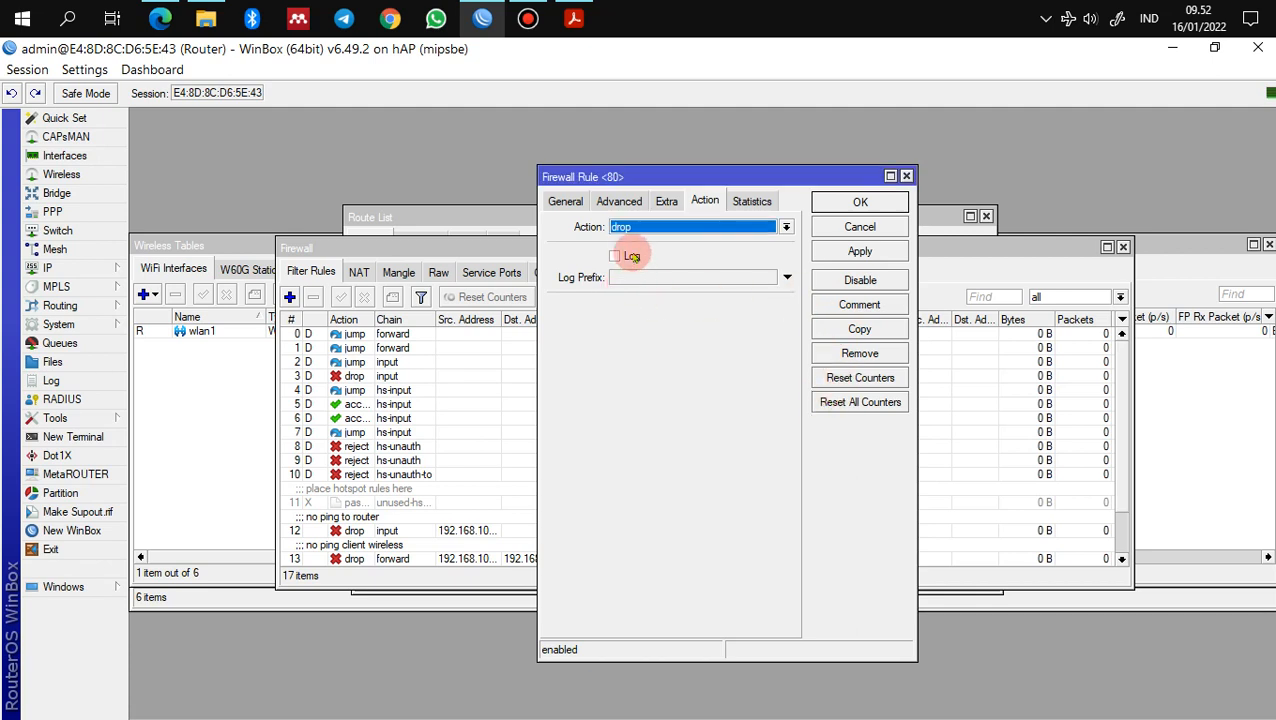
click(576, 207)
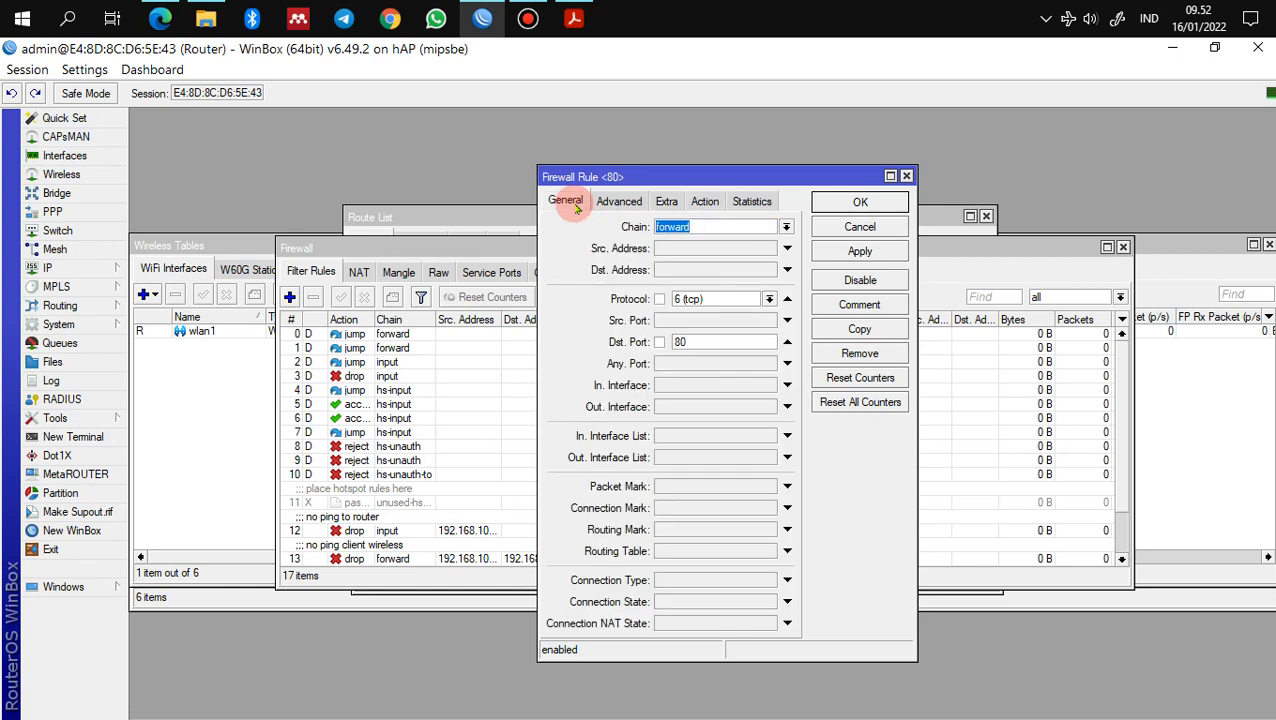
click(858, 201)
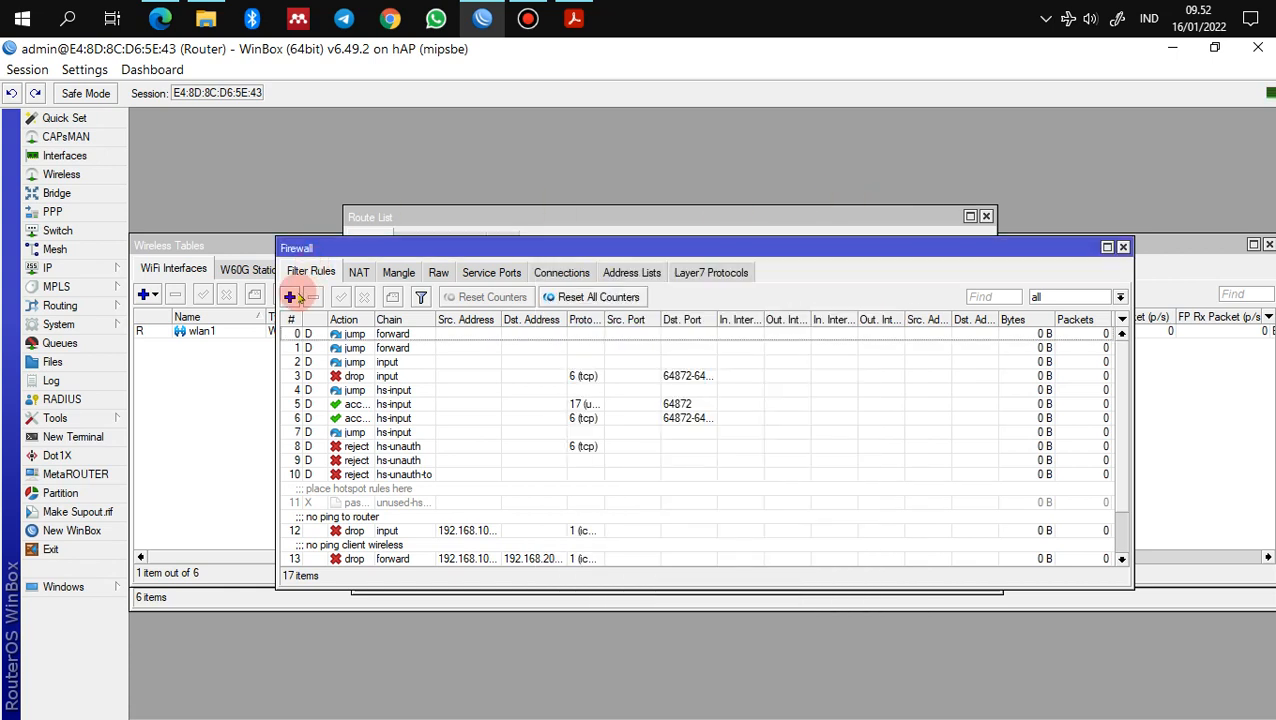
Step: Create a new filter rule matching TCP destination port 80 and Layer7 protocol mkv
click(290, 297)
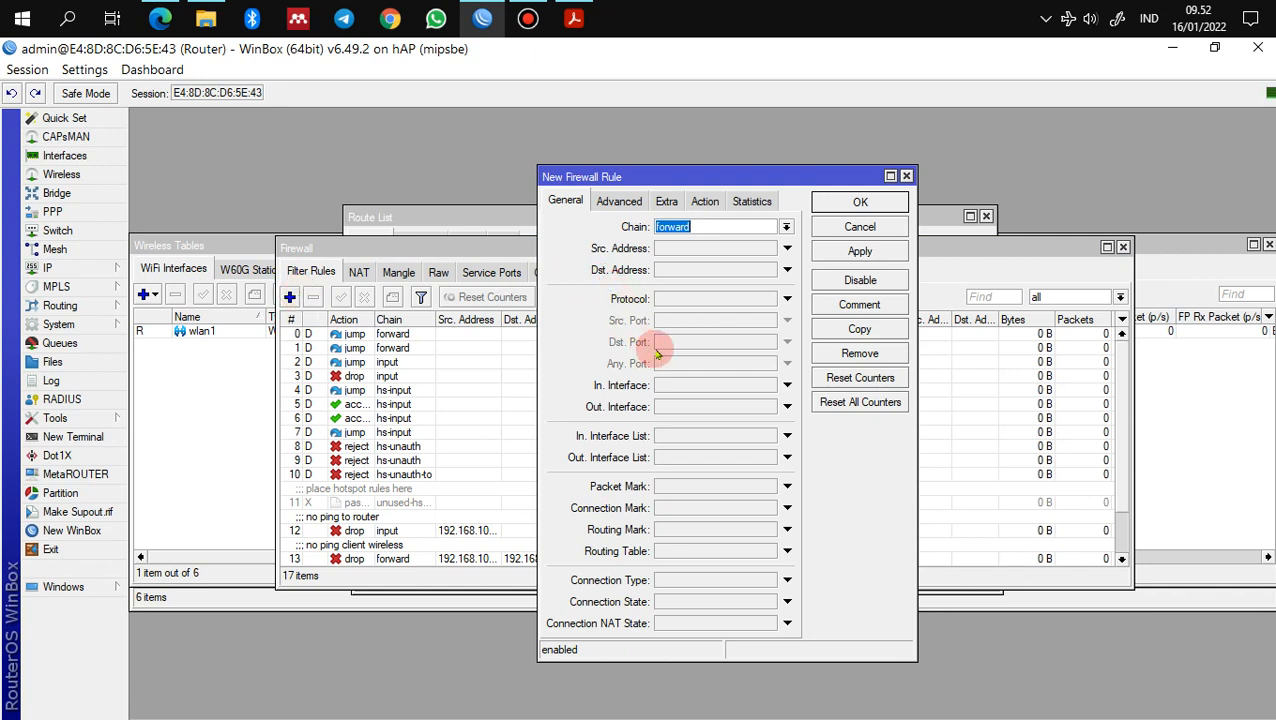
click(697, 298)
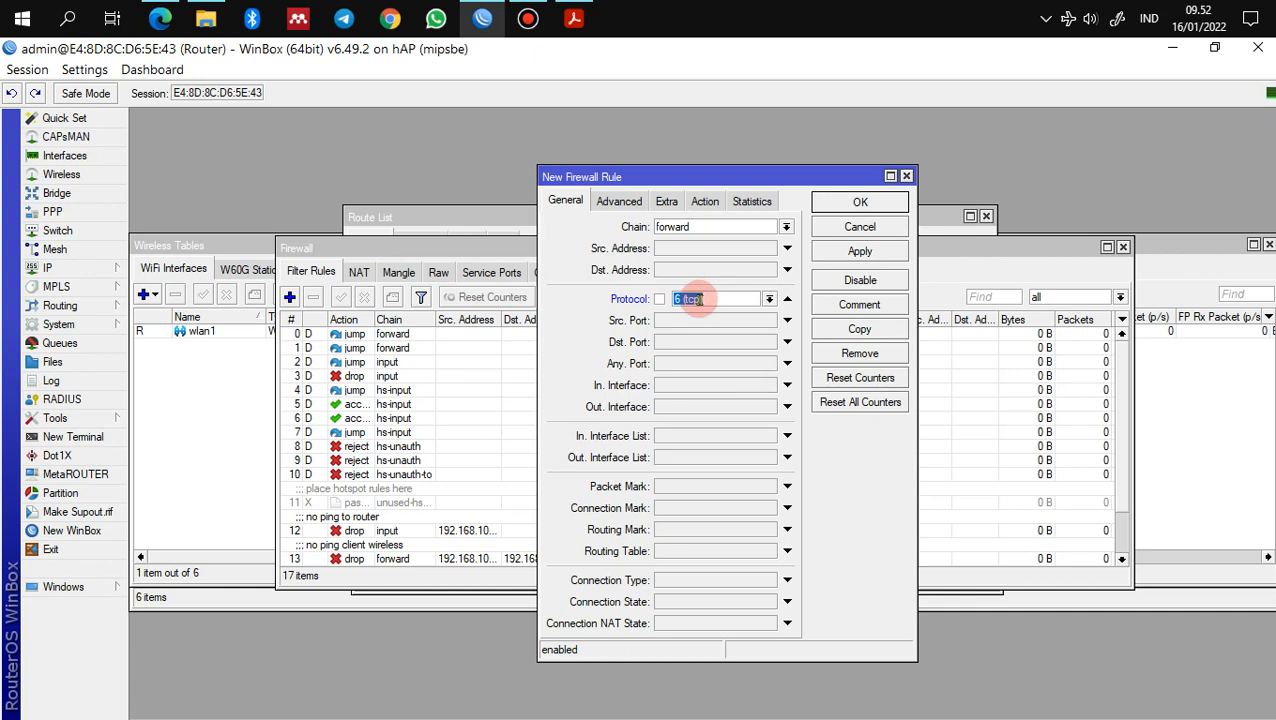
click(769, 298)
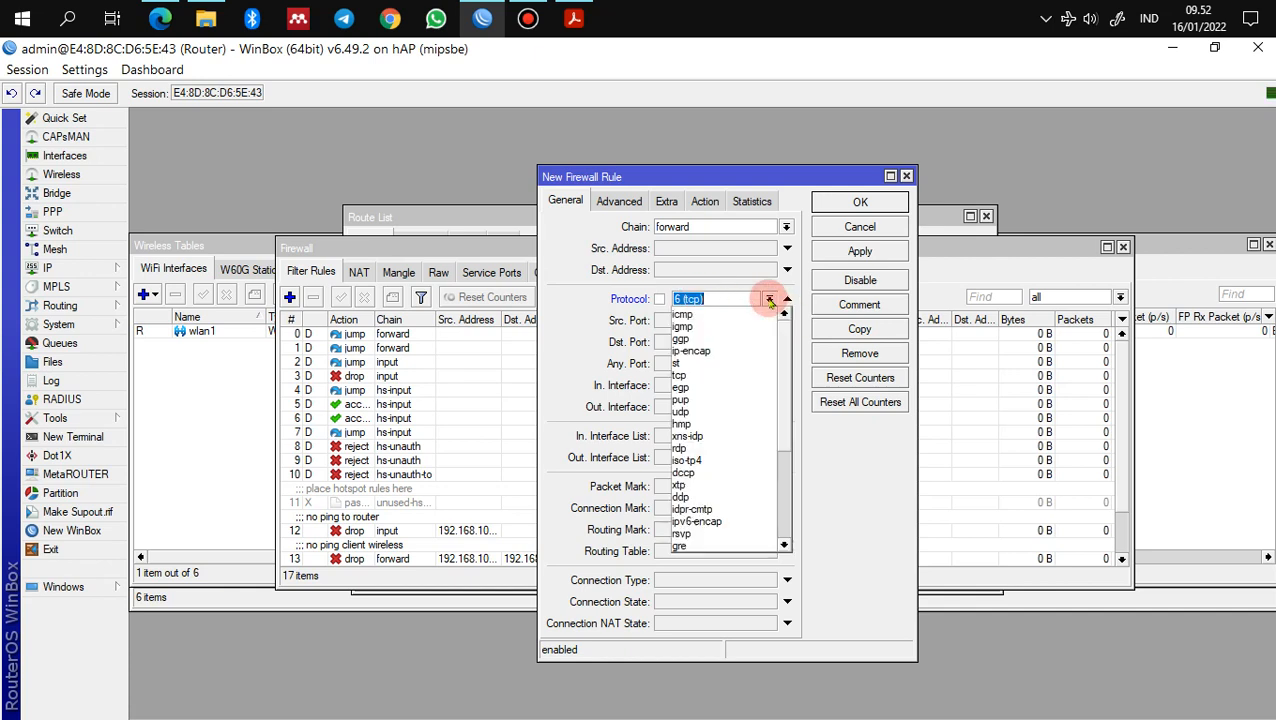
click(721, 376)
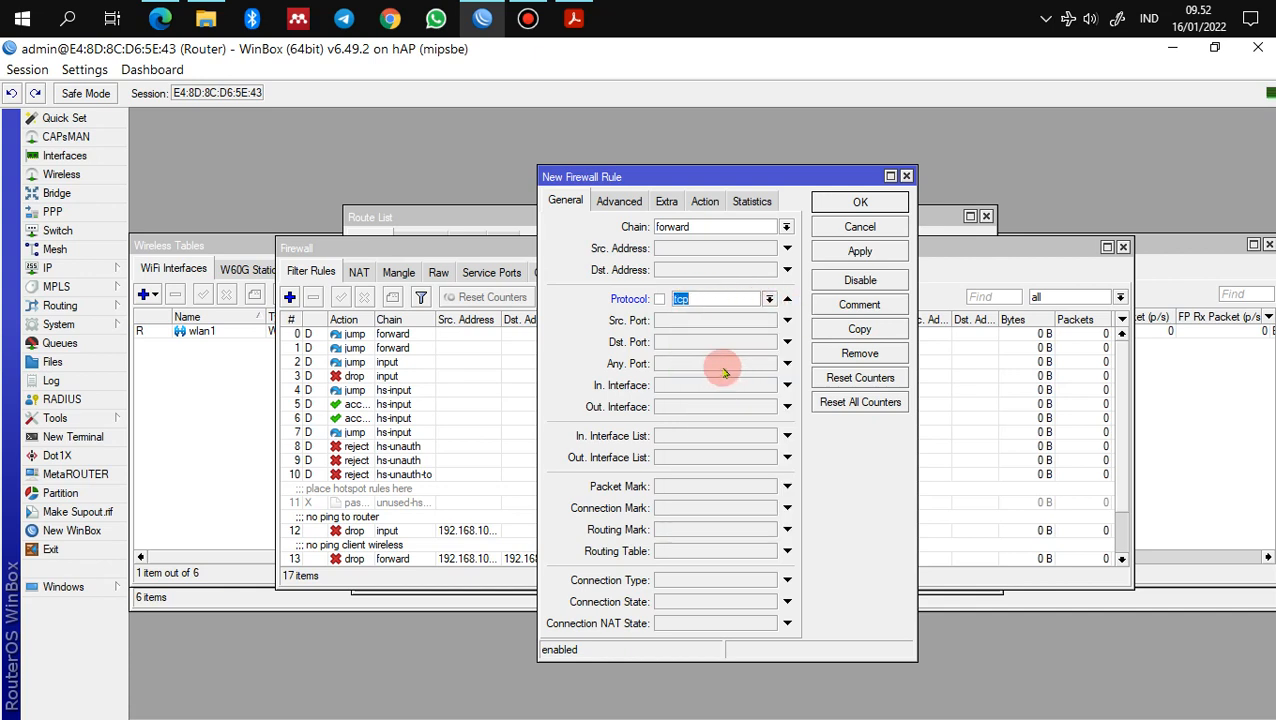
click(710, 342)
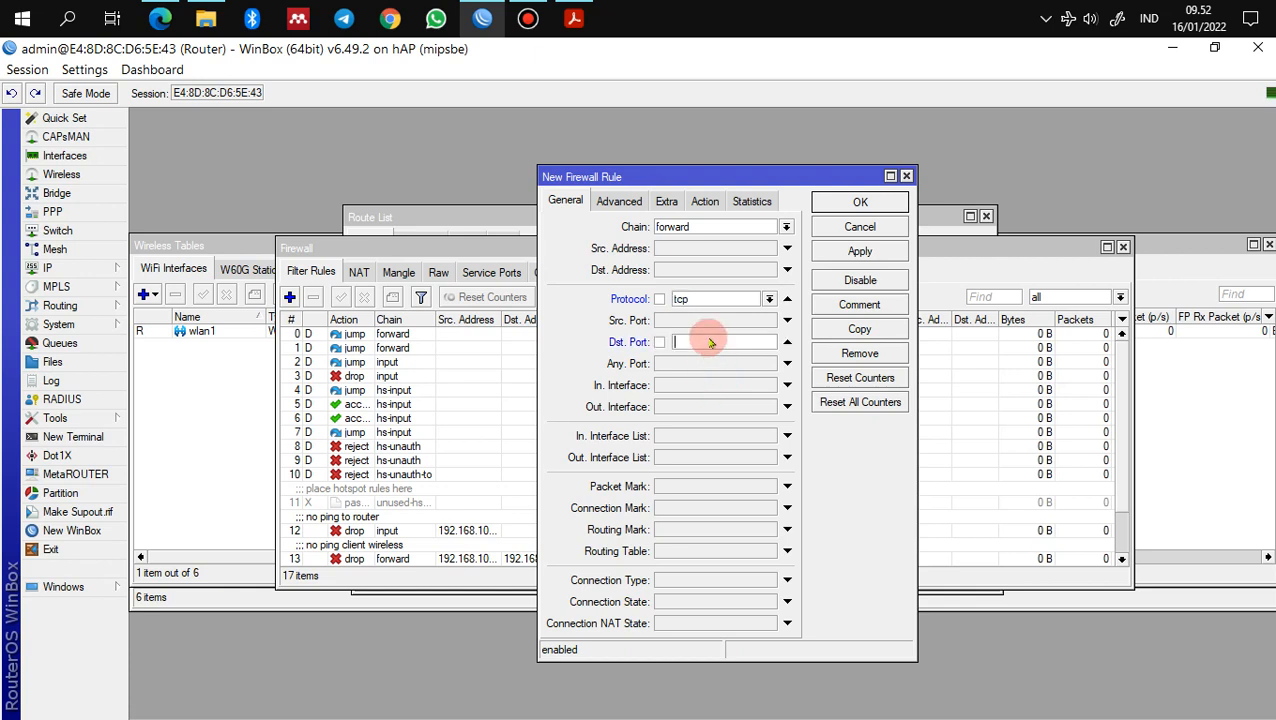
text(80)
click(620, 201)
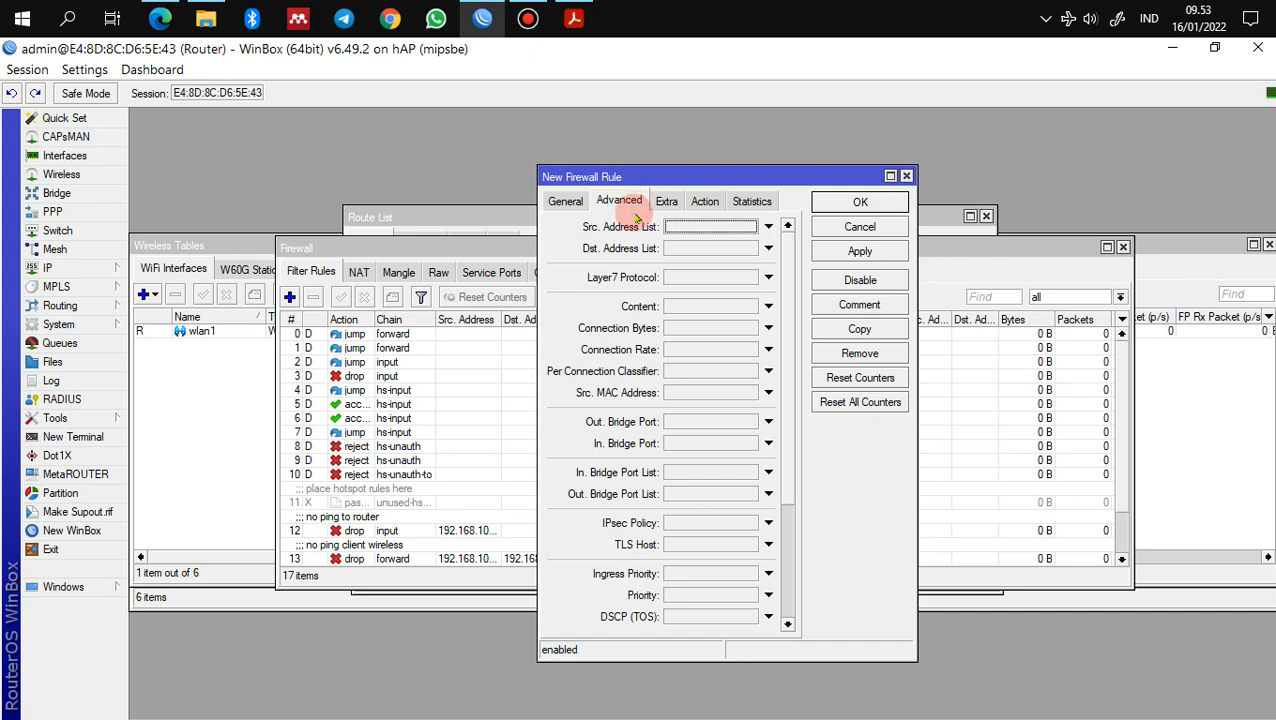
click(697, 282)
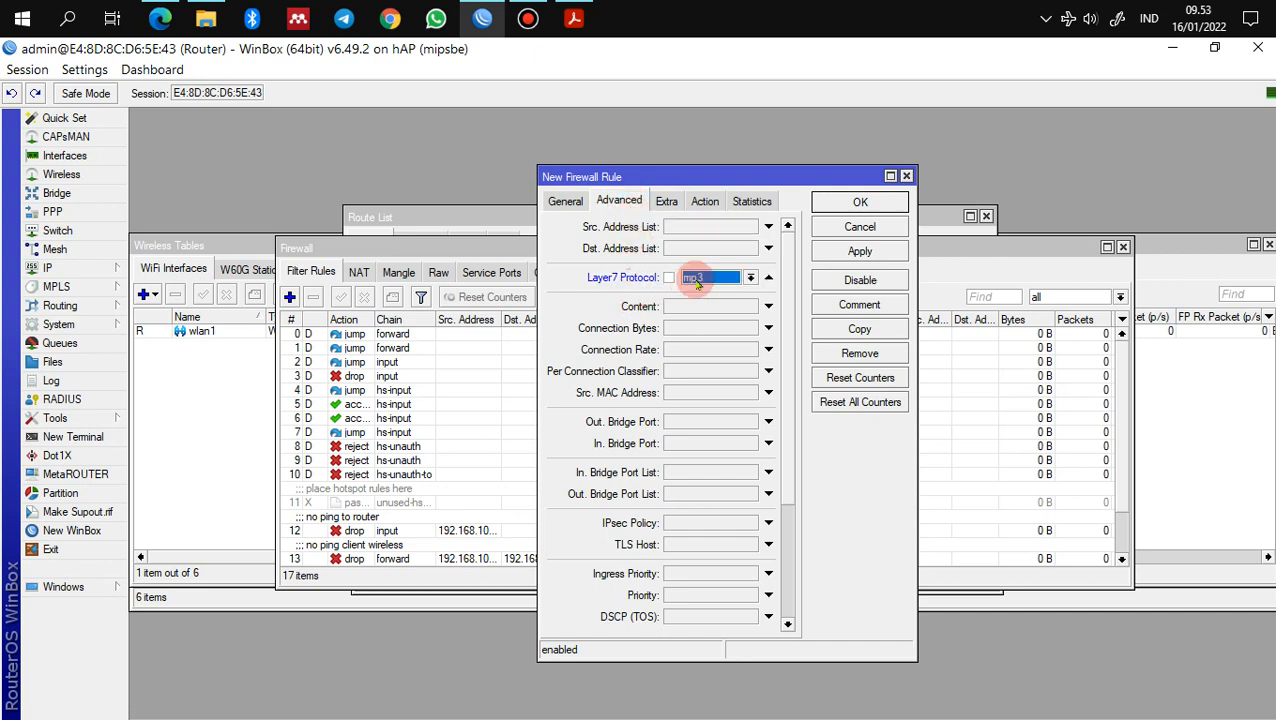
click(750, 277)
click(745, 292)
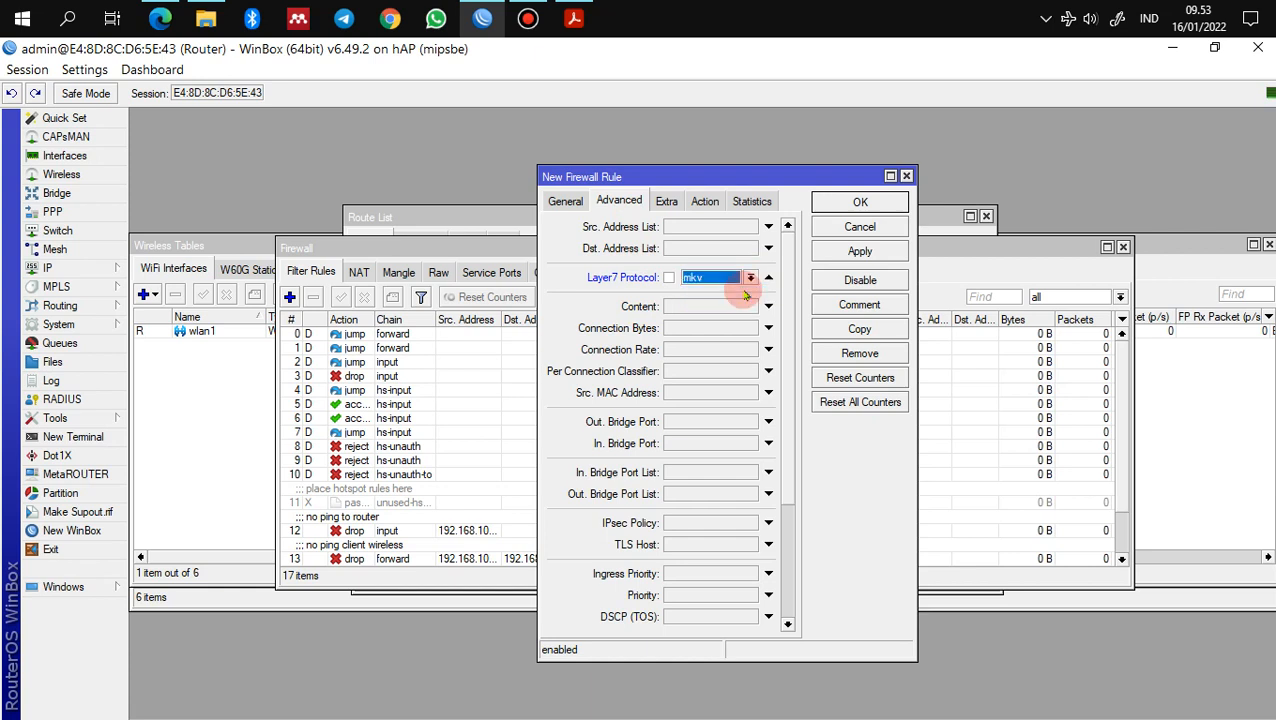
Step: Set the mkv rule's action to drop, apply it, and comment it 'blokir mk'
click(705, 201)
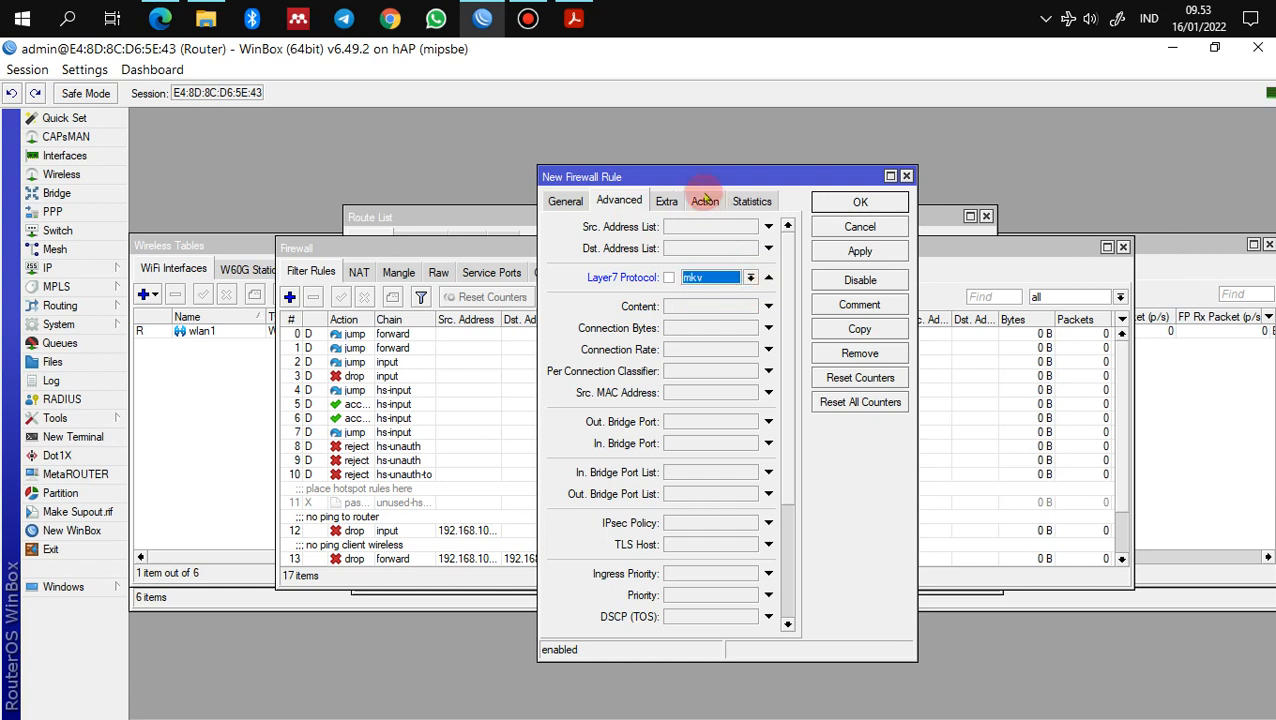
click(705, 228)
click(705, 279)
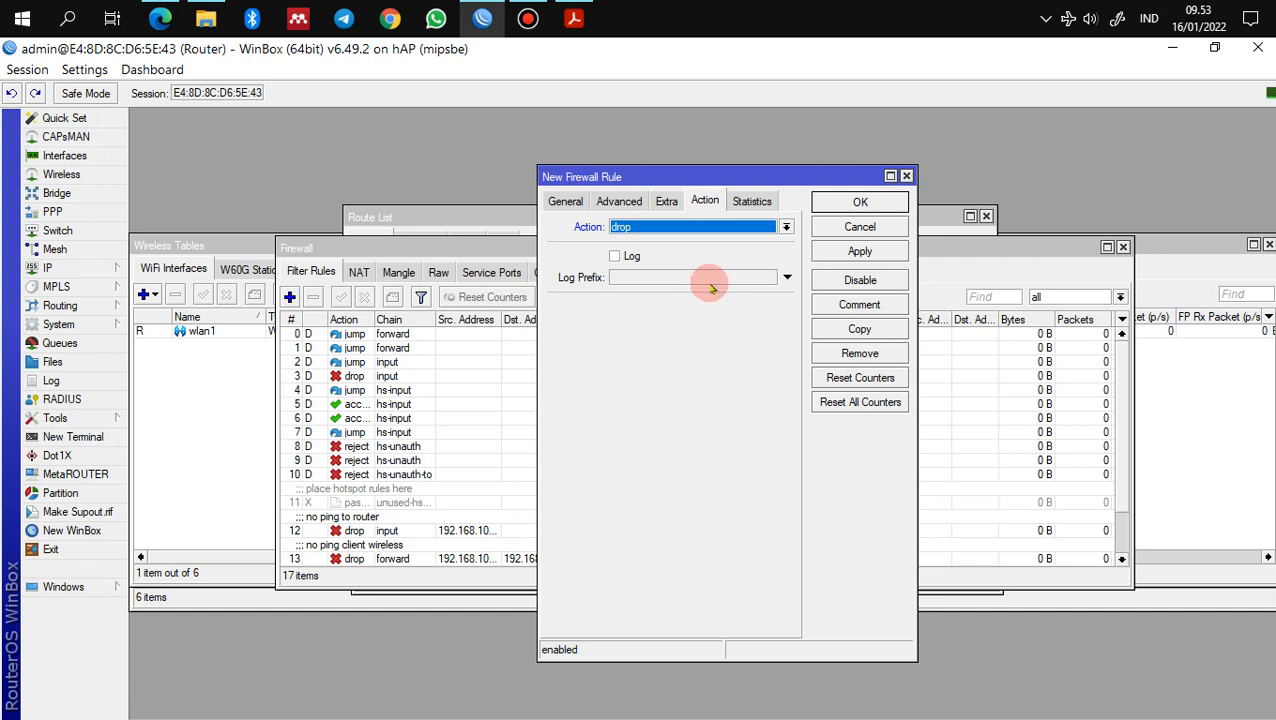
click(866, 251)
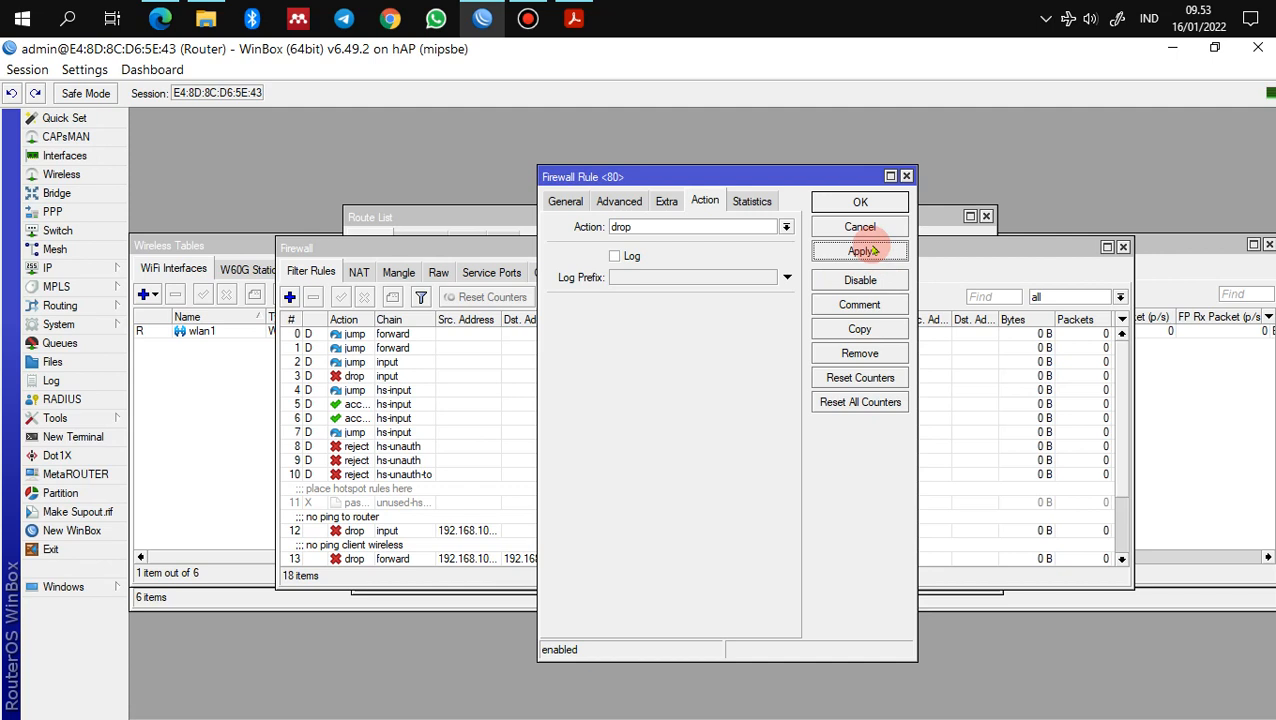
click(884, 304)
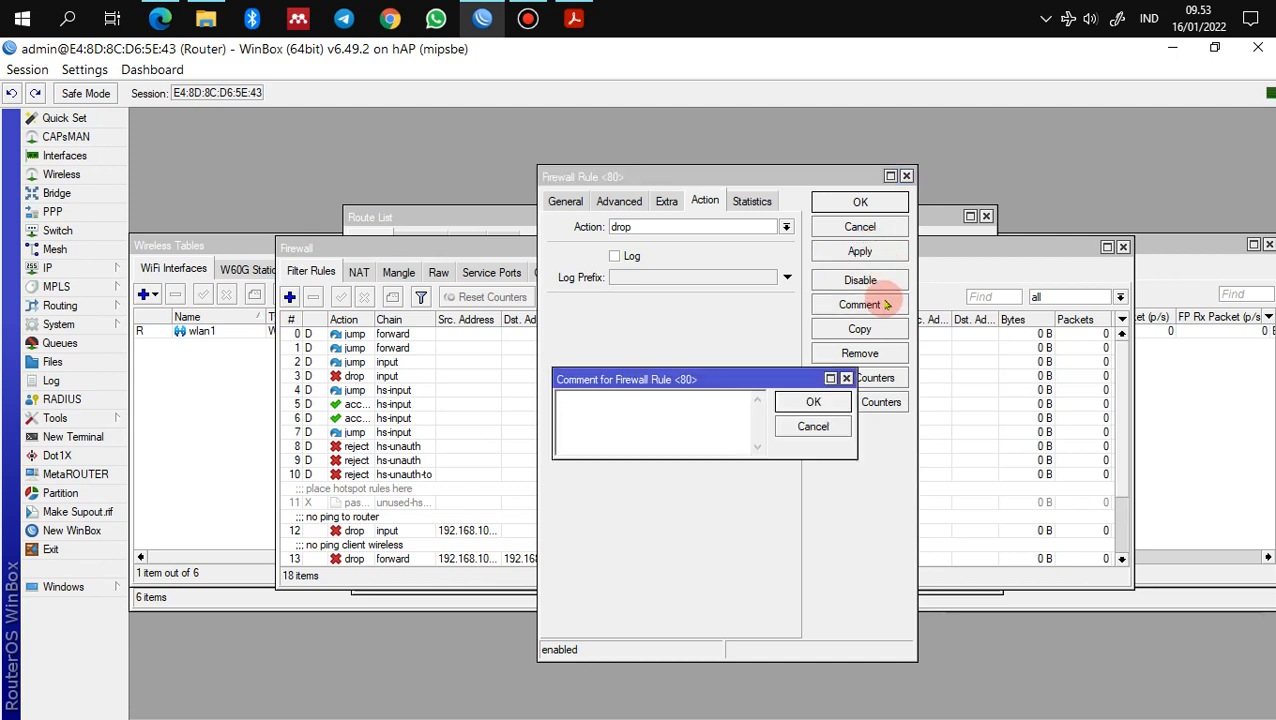
text(blokir)
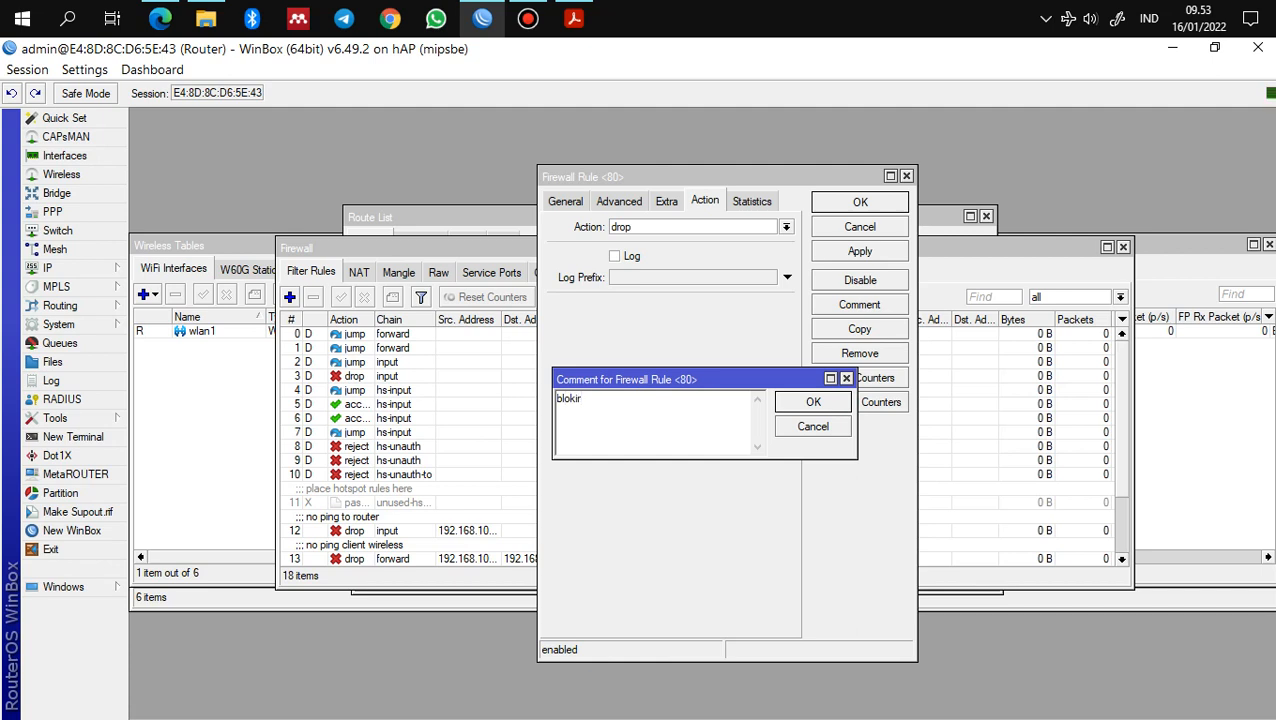
text( mkv)
click(810, 401)
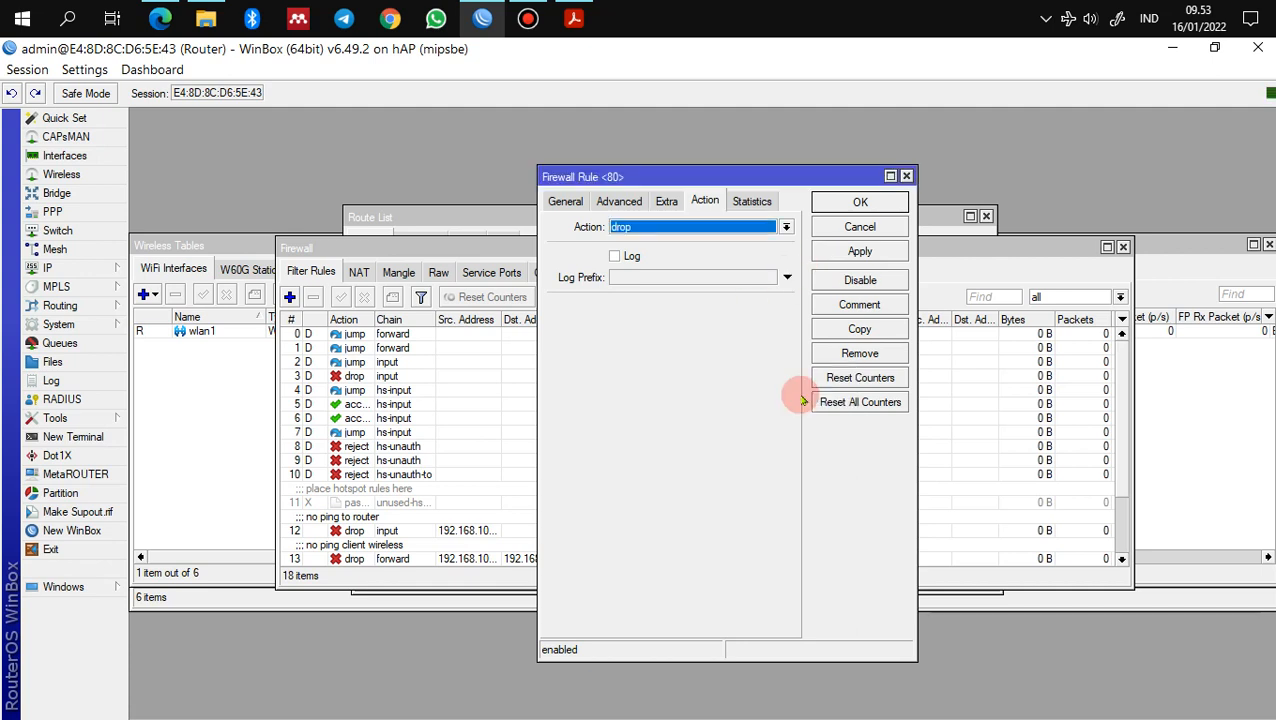
click(838, 203)
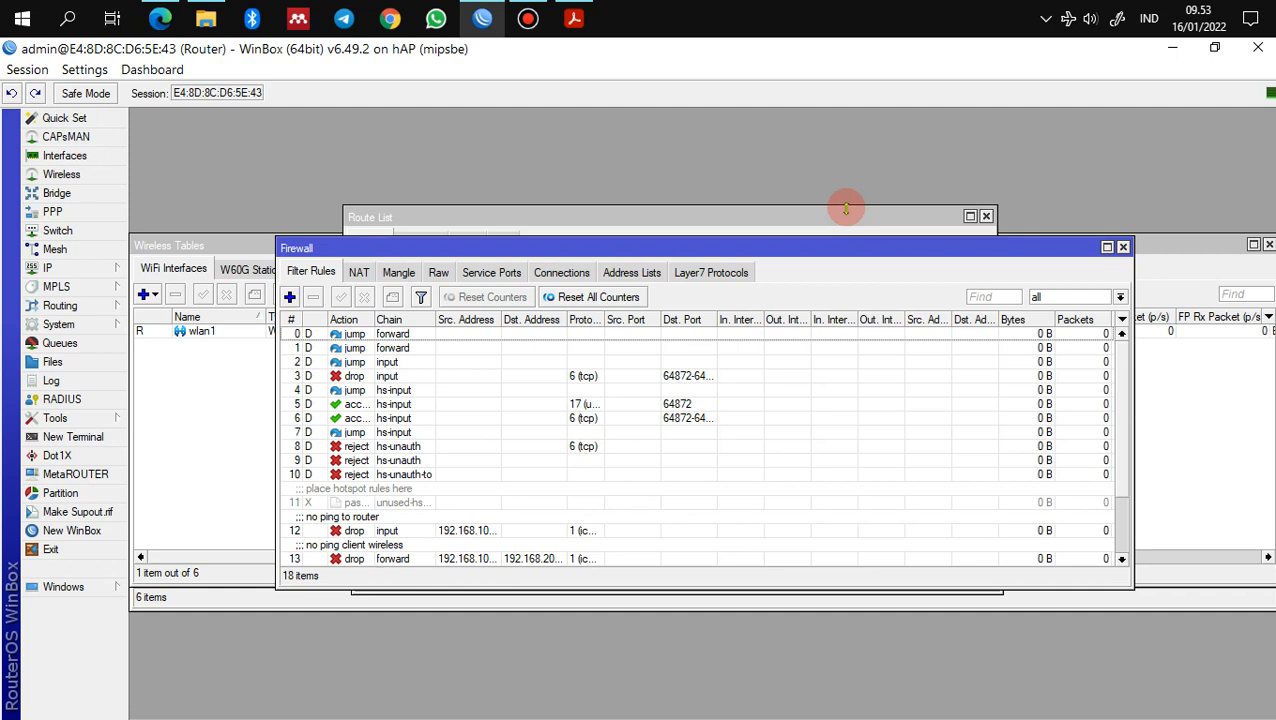
Step: Review the testing checklist in the Acrobat PDF guide
click(573, 18)
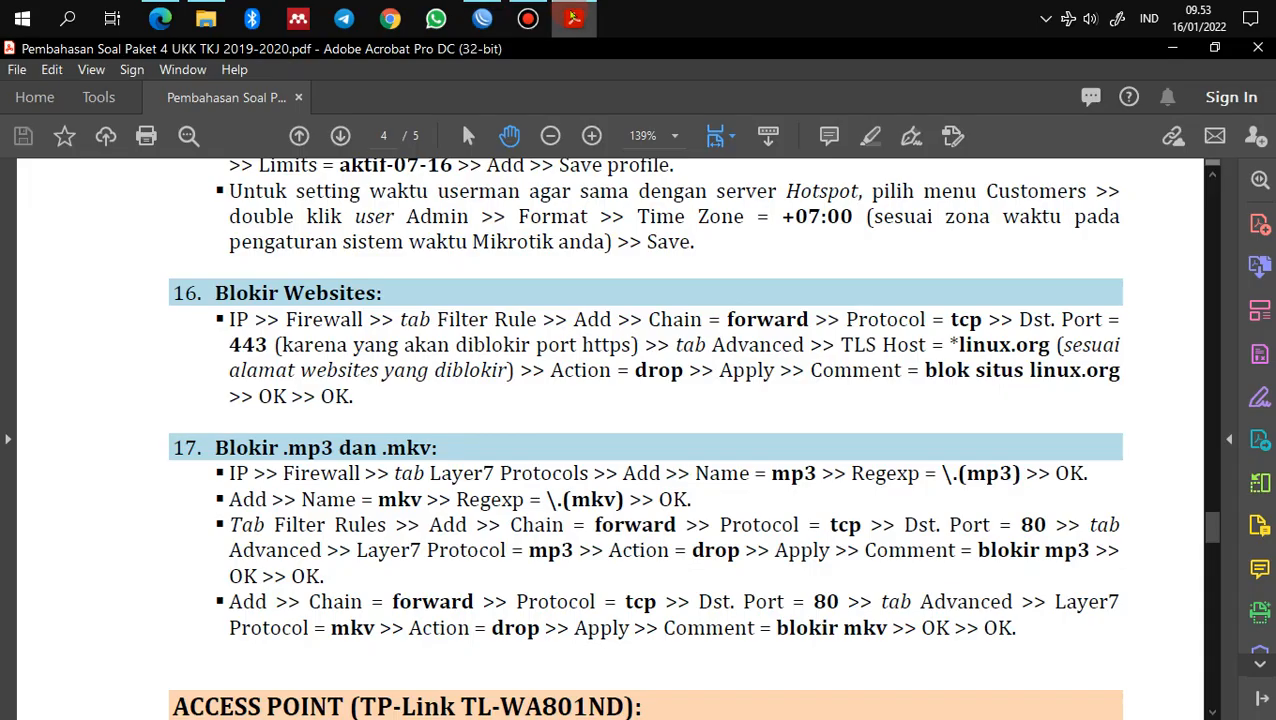
scroll(548, 500, down, 10)
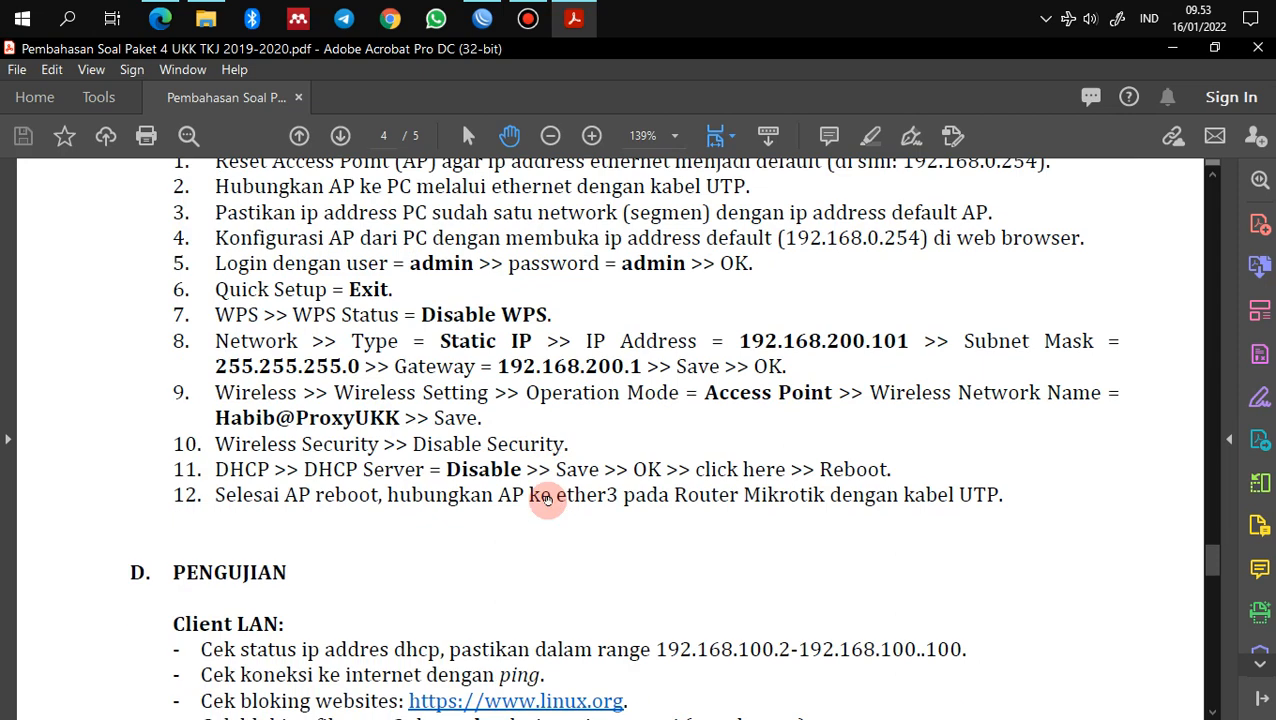
scroll(548, 503, up, 1)
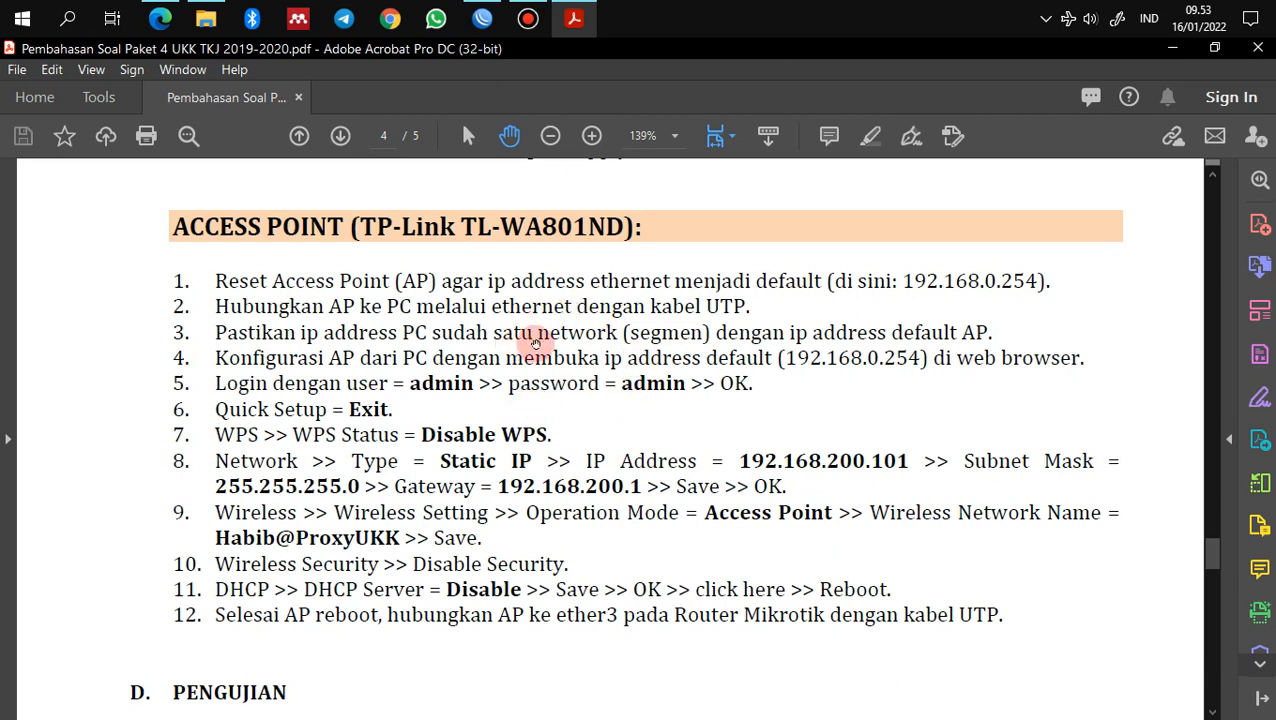
scroll(460, 486, down, 9)
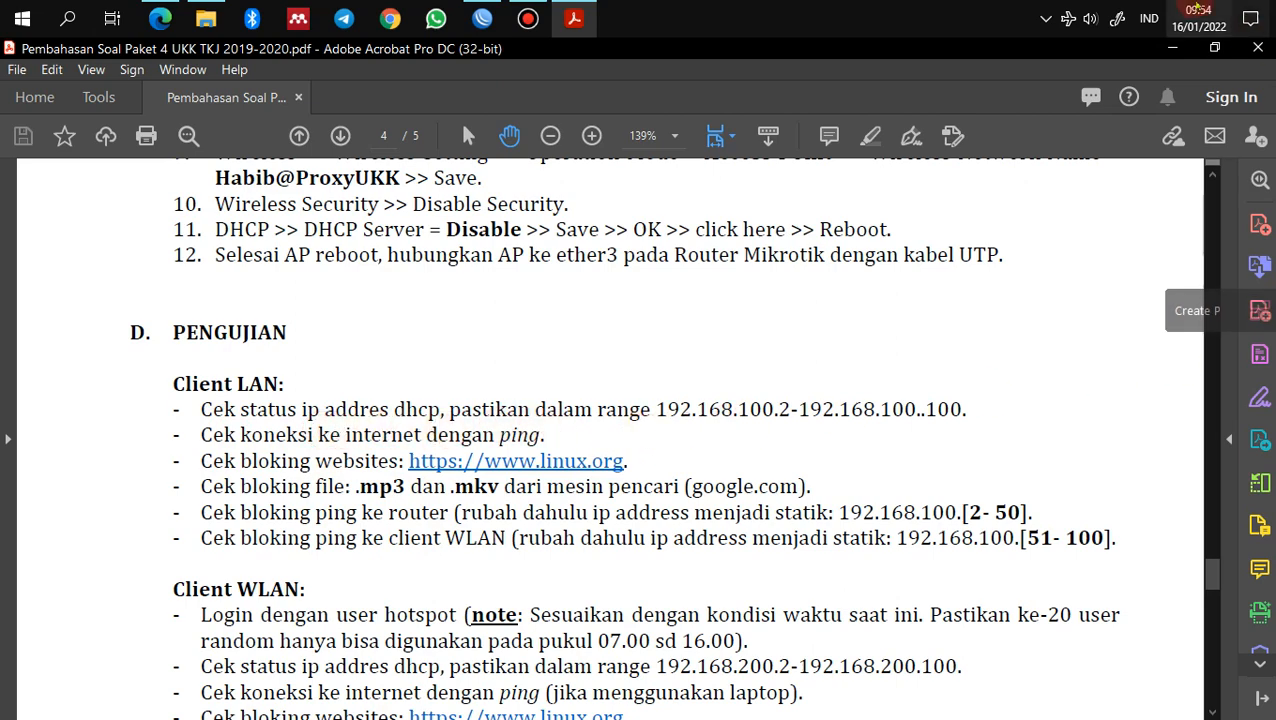
Step: Check the PC's network connection status, dismiss the panel, and return to WinBox
click(1068, 18)
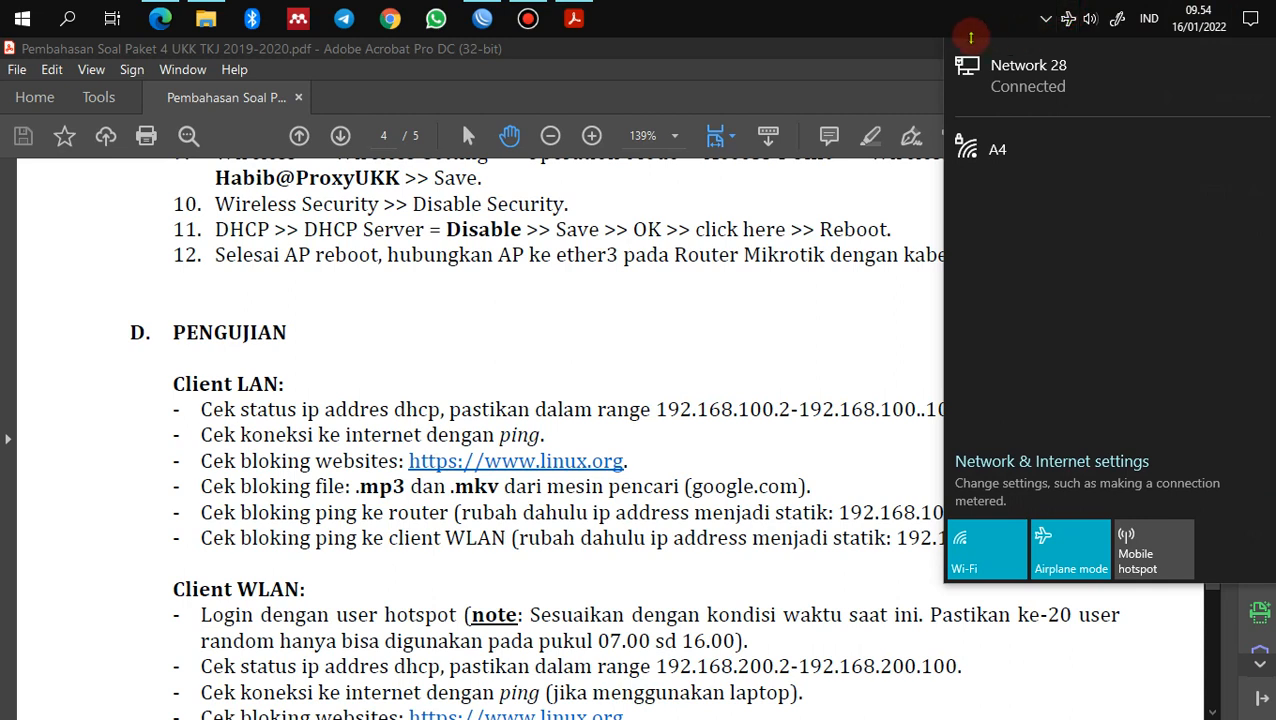
click(858, 55)
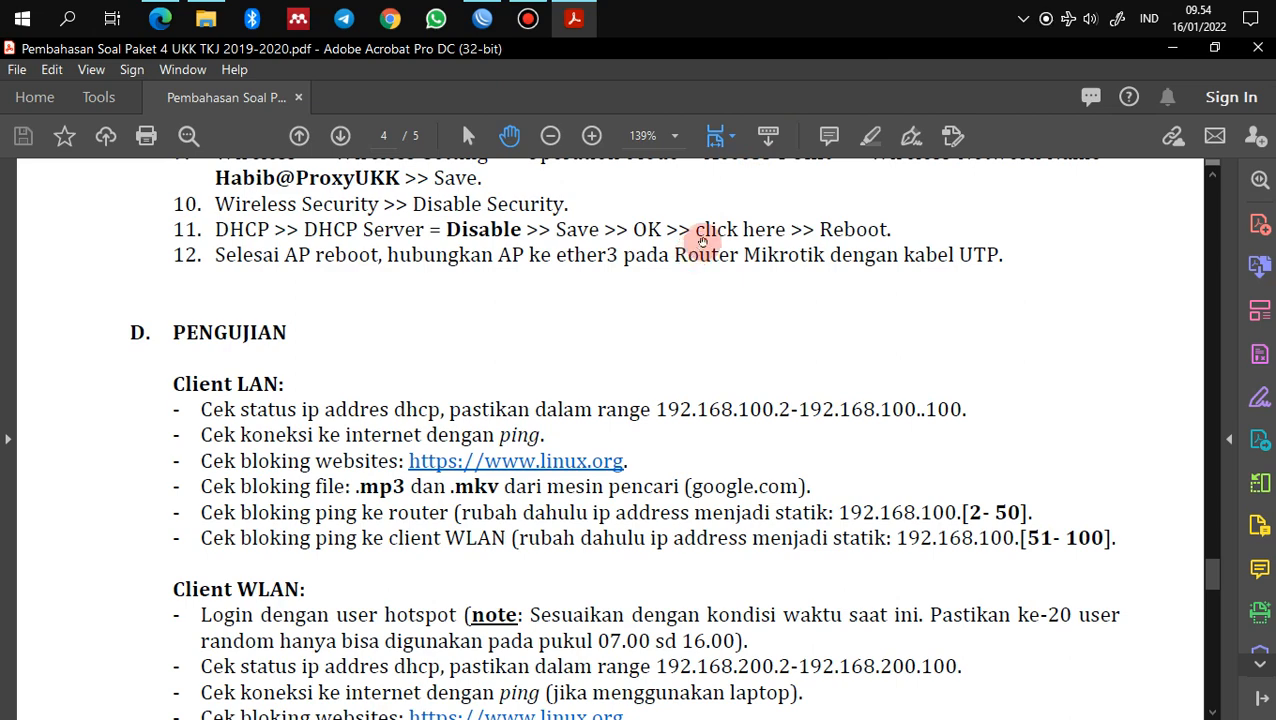
key(alt+Tab)
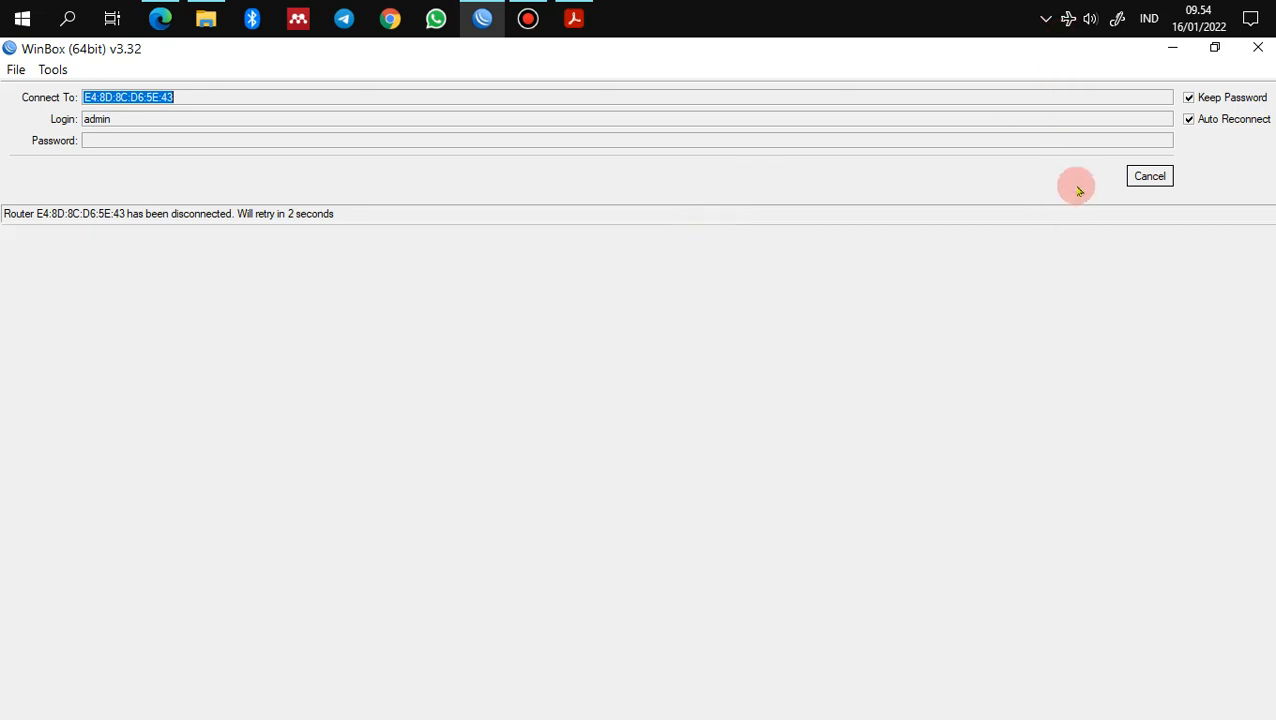
Step: Cancel the Change Password Now prompt after reconnecting, then return to the Acrobat checklist
click(1068, 18)
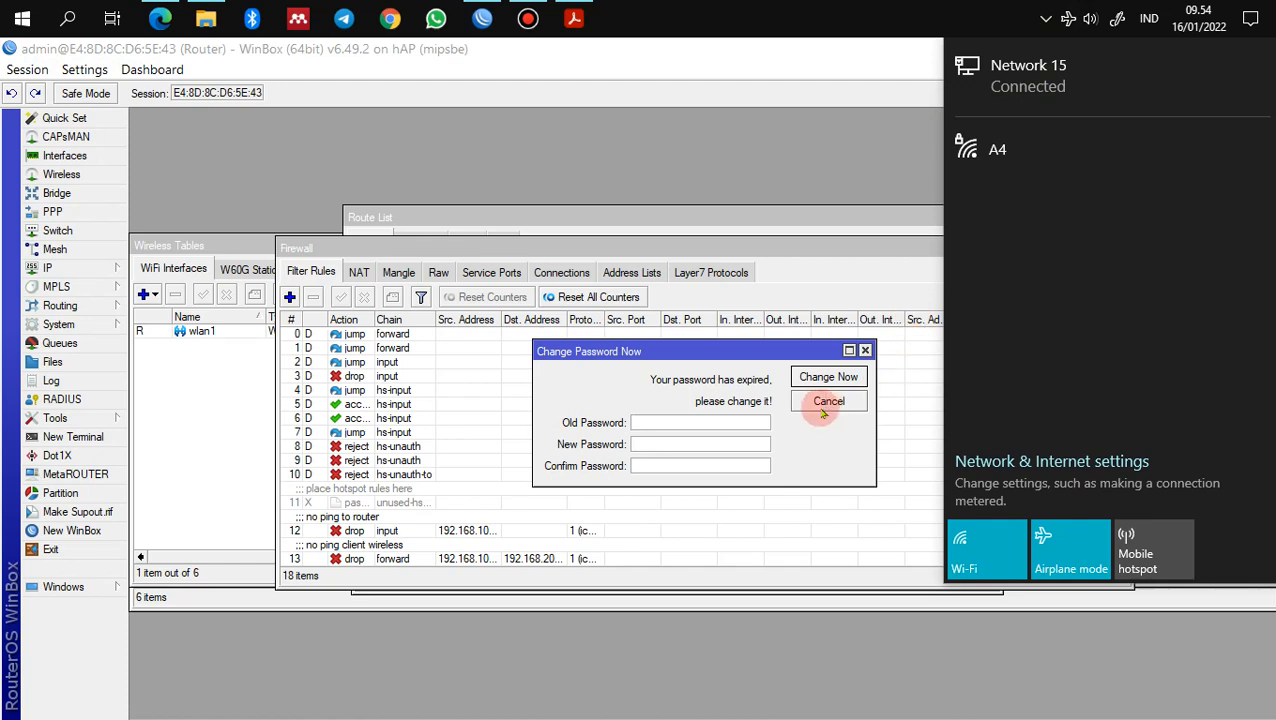
click(826, 406)
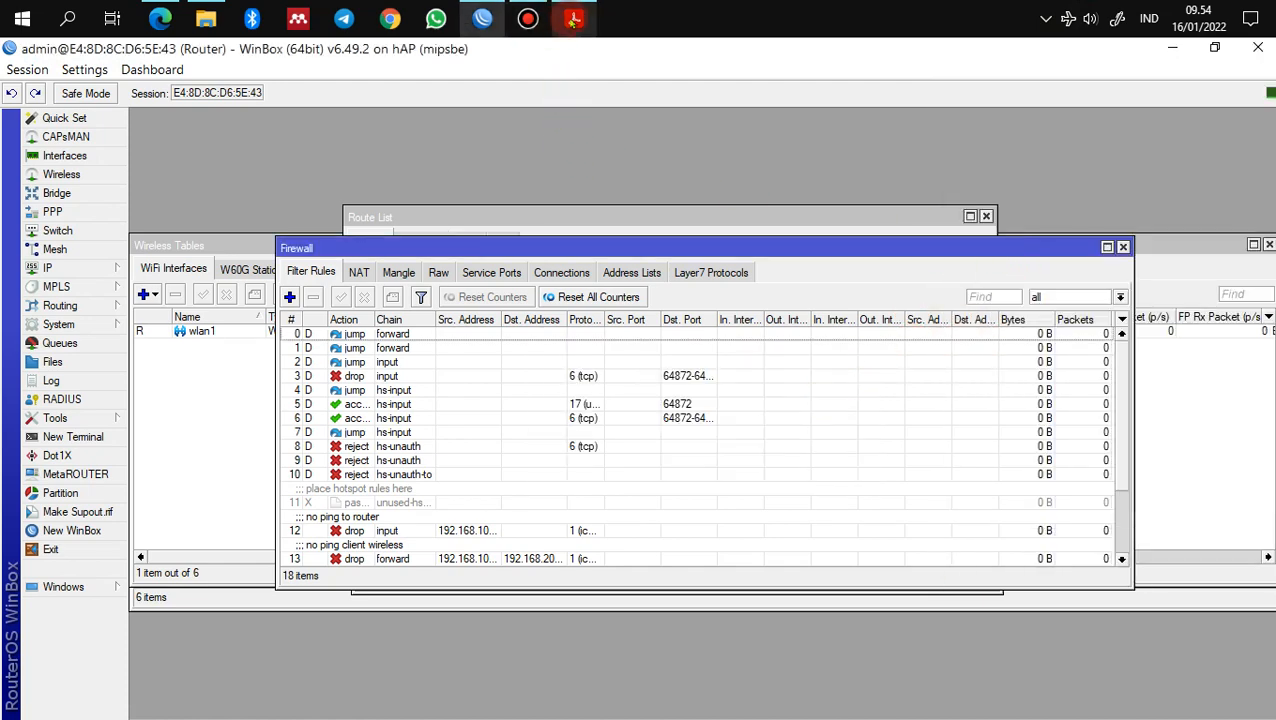
click(573, 18)
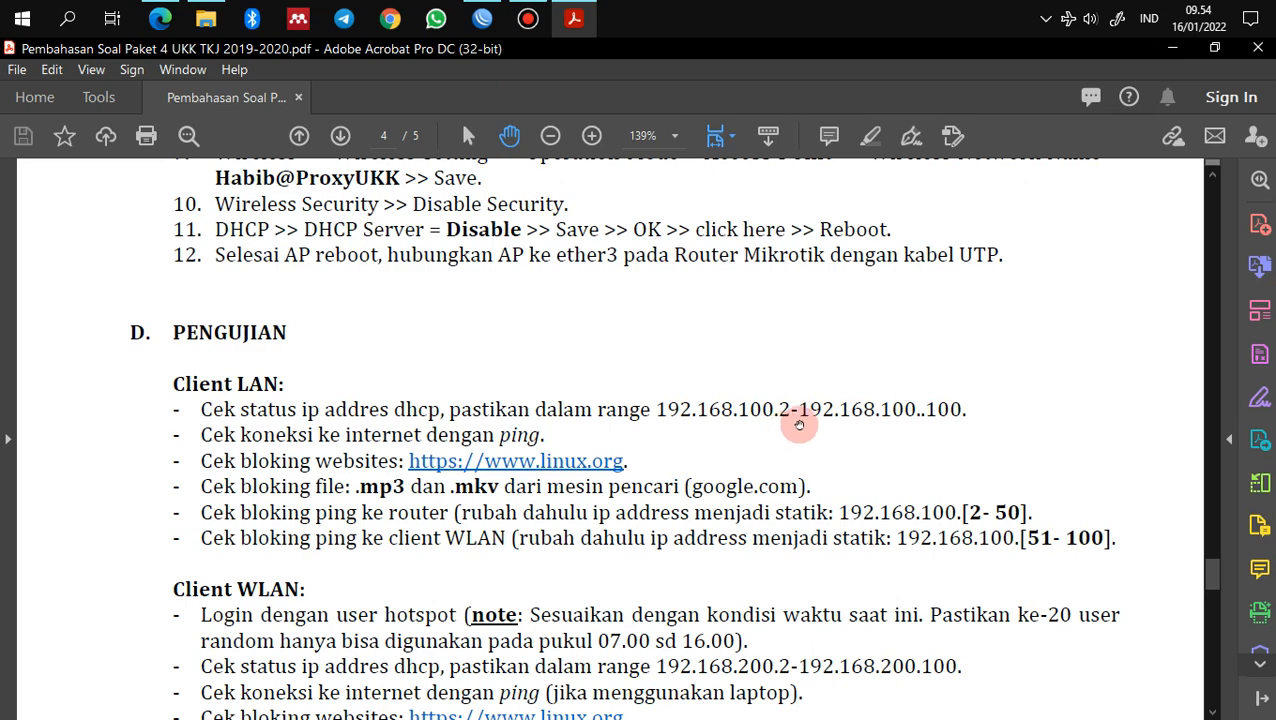
Step: Confirm in Network settings that Ethernet got 192.168.100.100 via DHCP, then return to the PDF
click(1068, 18)
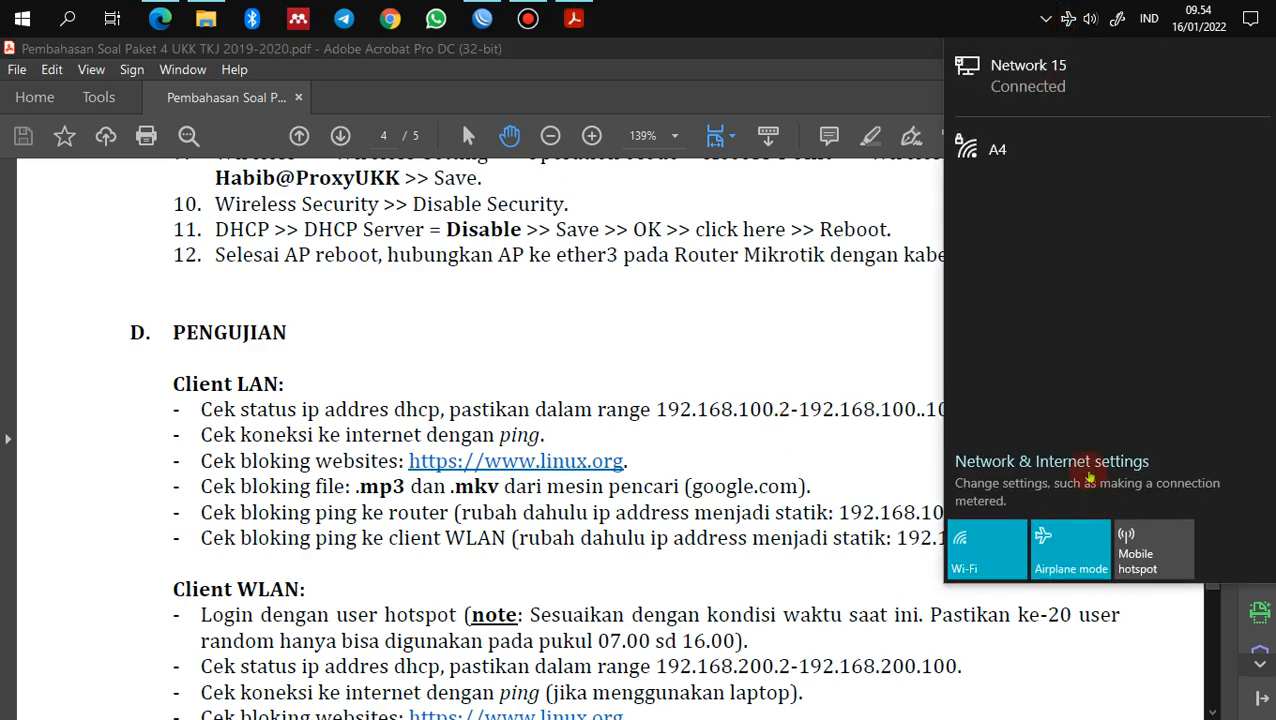
click(1080, 462)
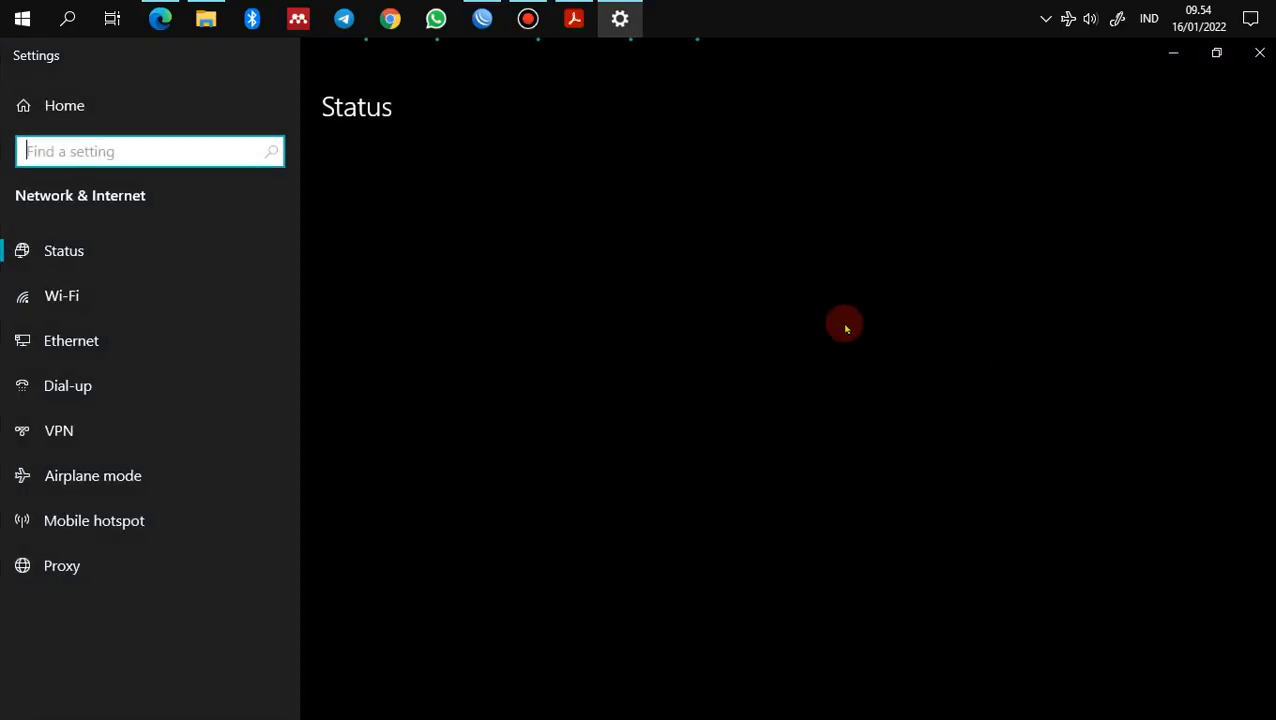
scroll(485, 540, down, 3)
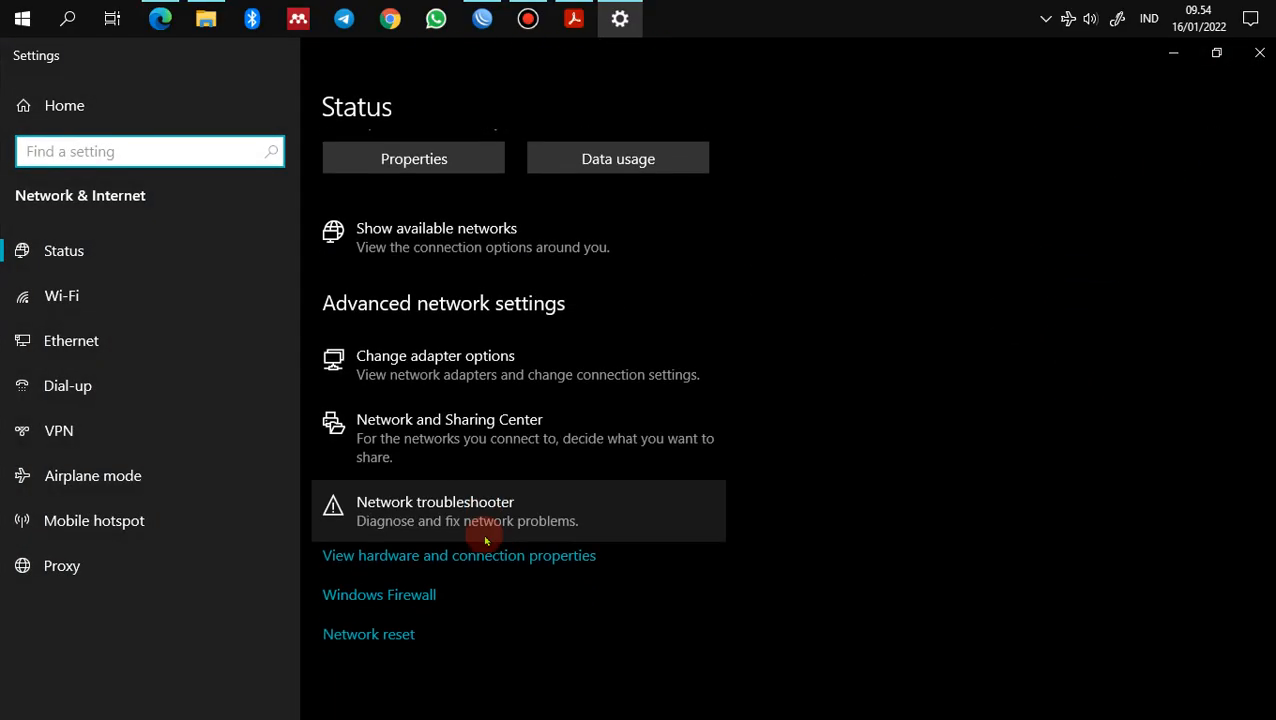
scroll(485, 540, up, 3)
scroll(485, 540, down, 2)
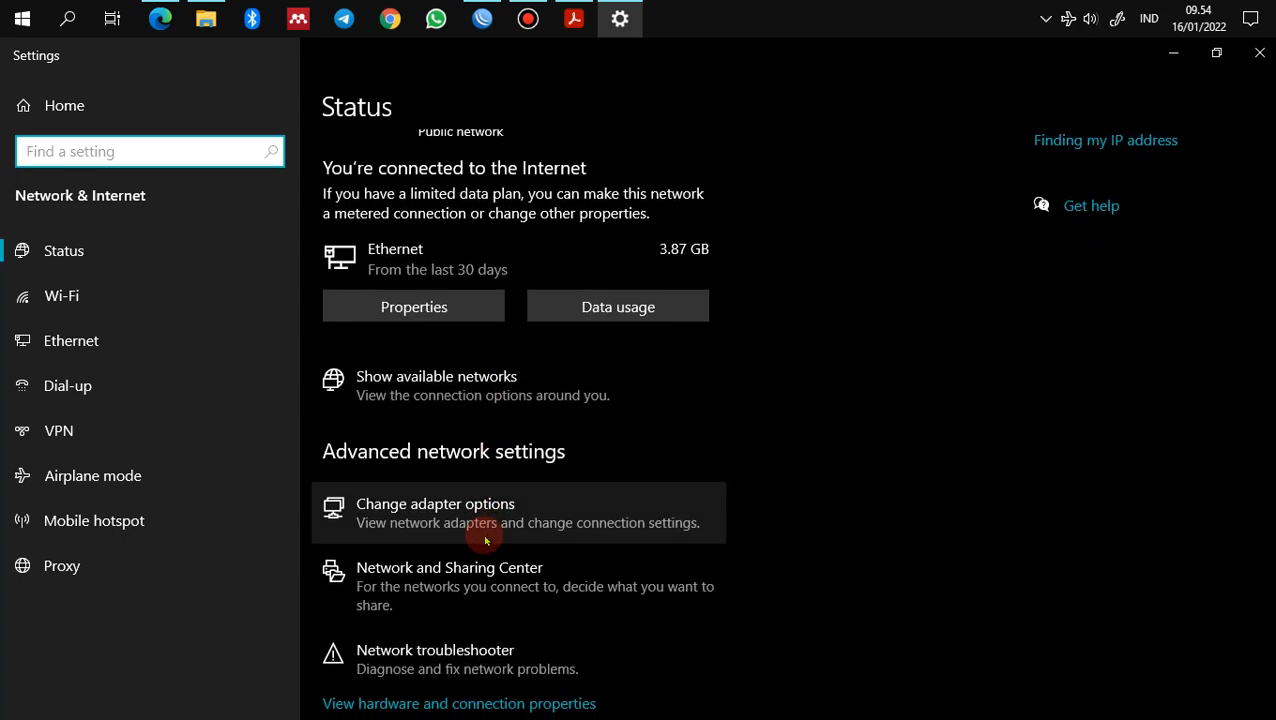
scroll(478, 436, up, 2)
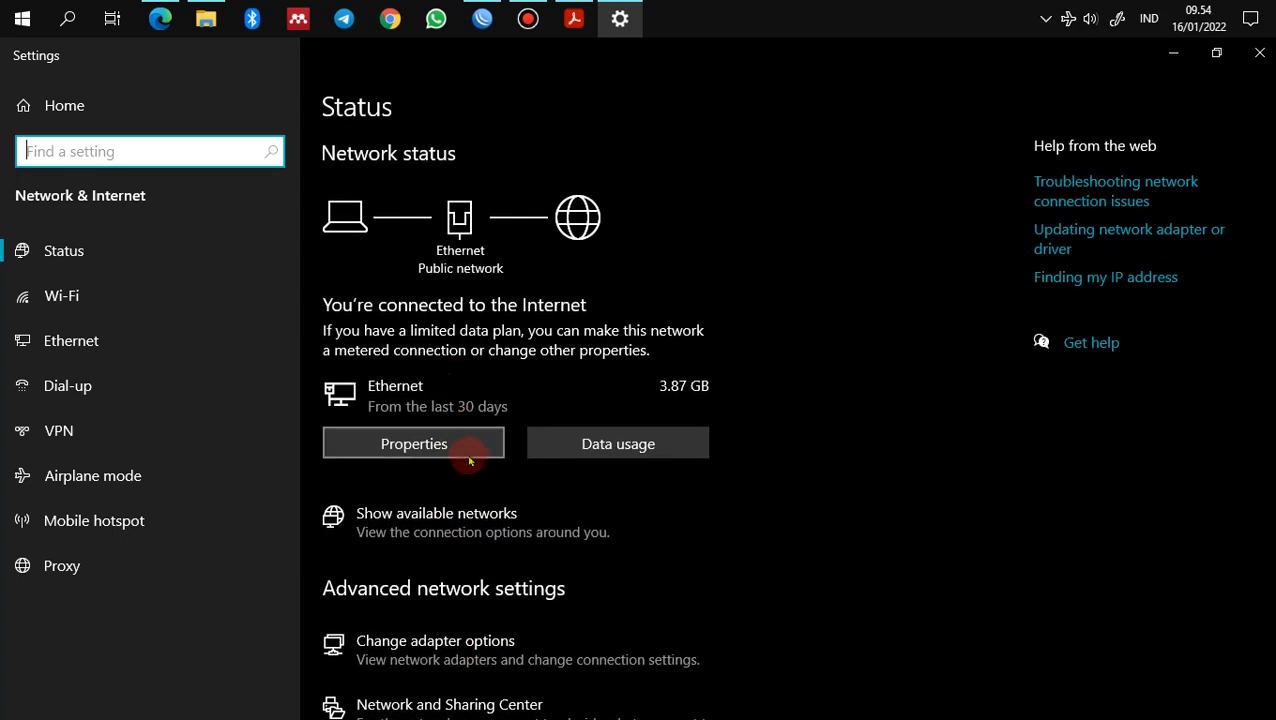
click(465, 455)
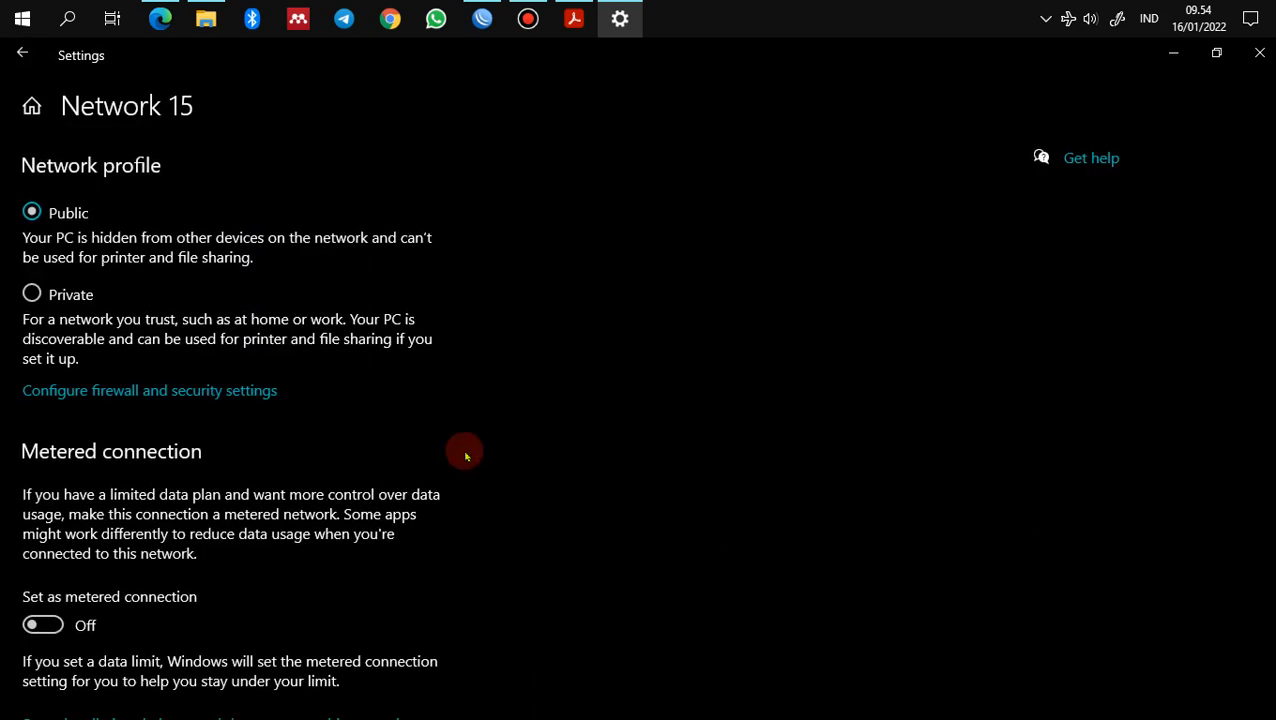
scroll(465, 455, down, 7)
scroll(466, 457, down, 2)
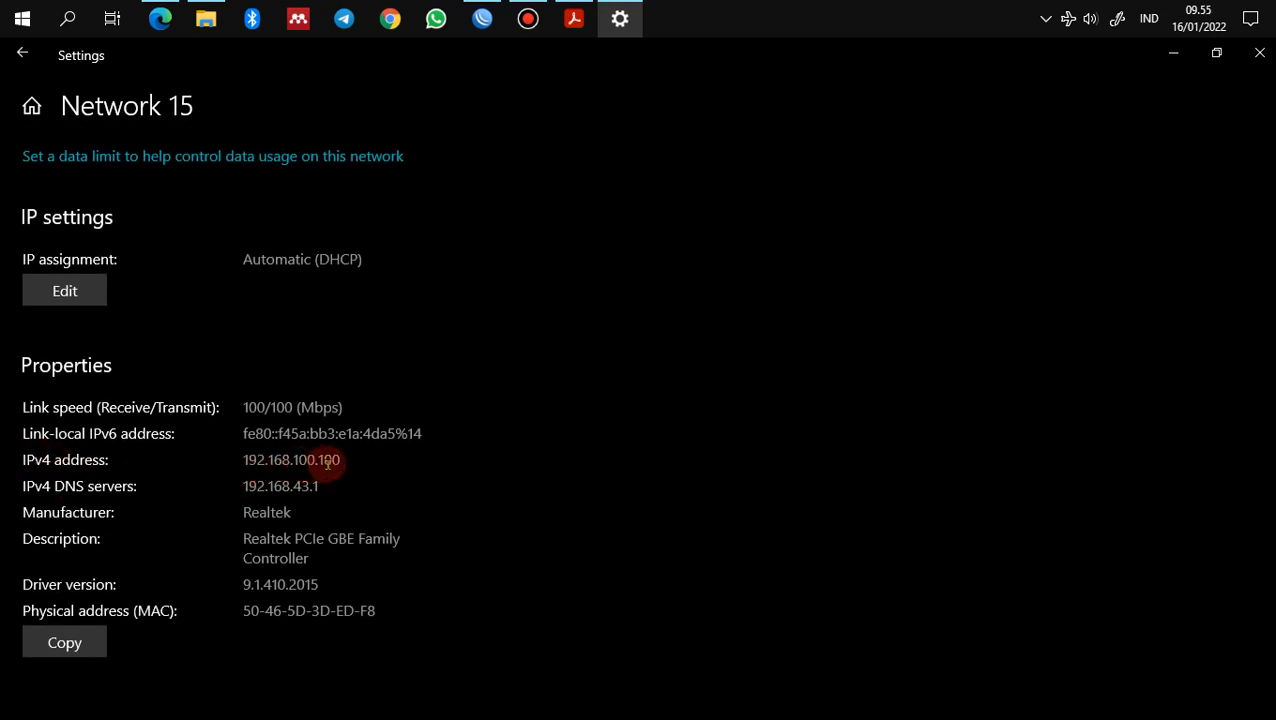
click(574, 18)
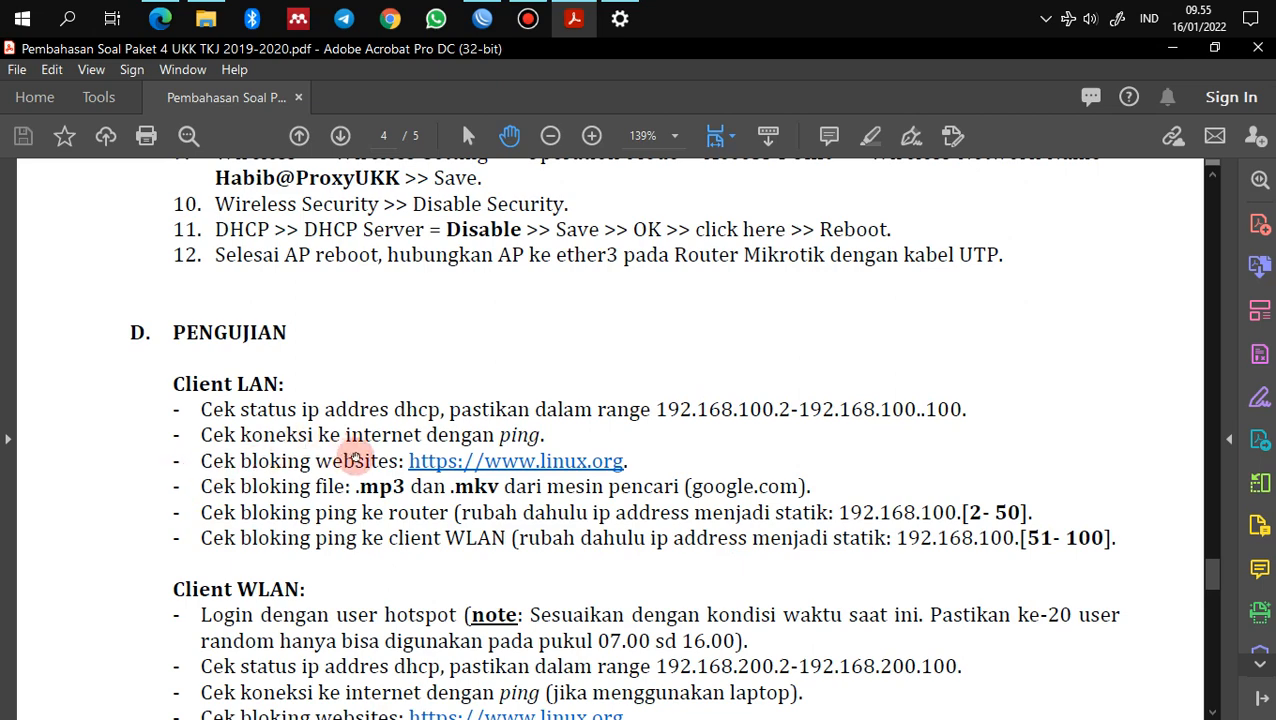
Step: Open Command Prompt and ping google.com and 8.8.8.8
key(super+r)
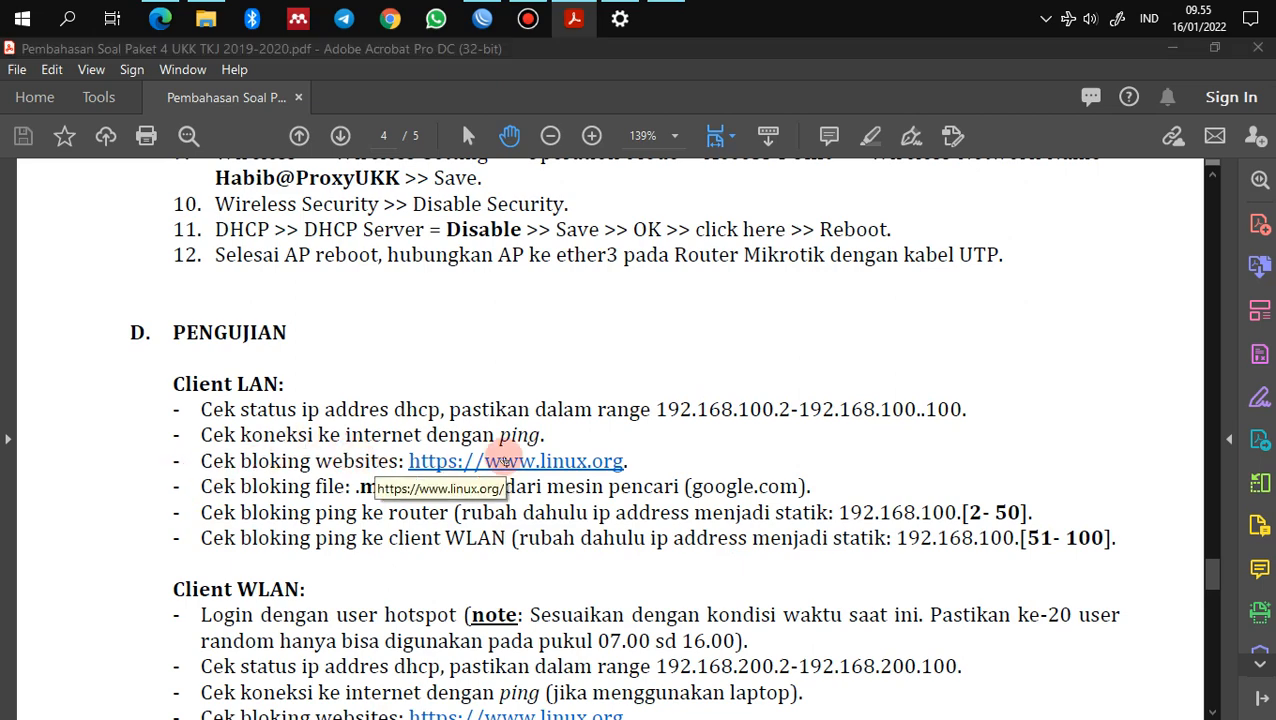
key(Return)
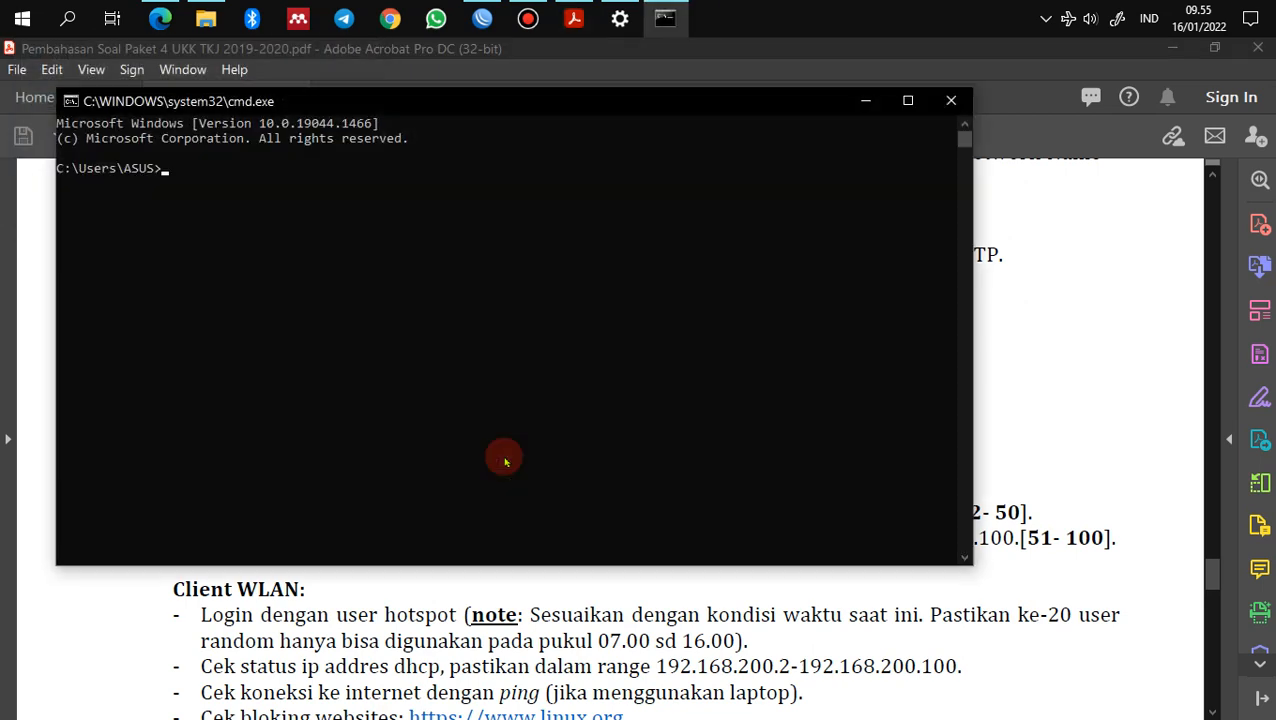
text(ping google.com)
key(Return)
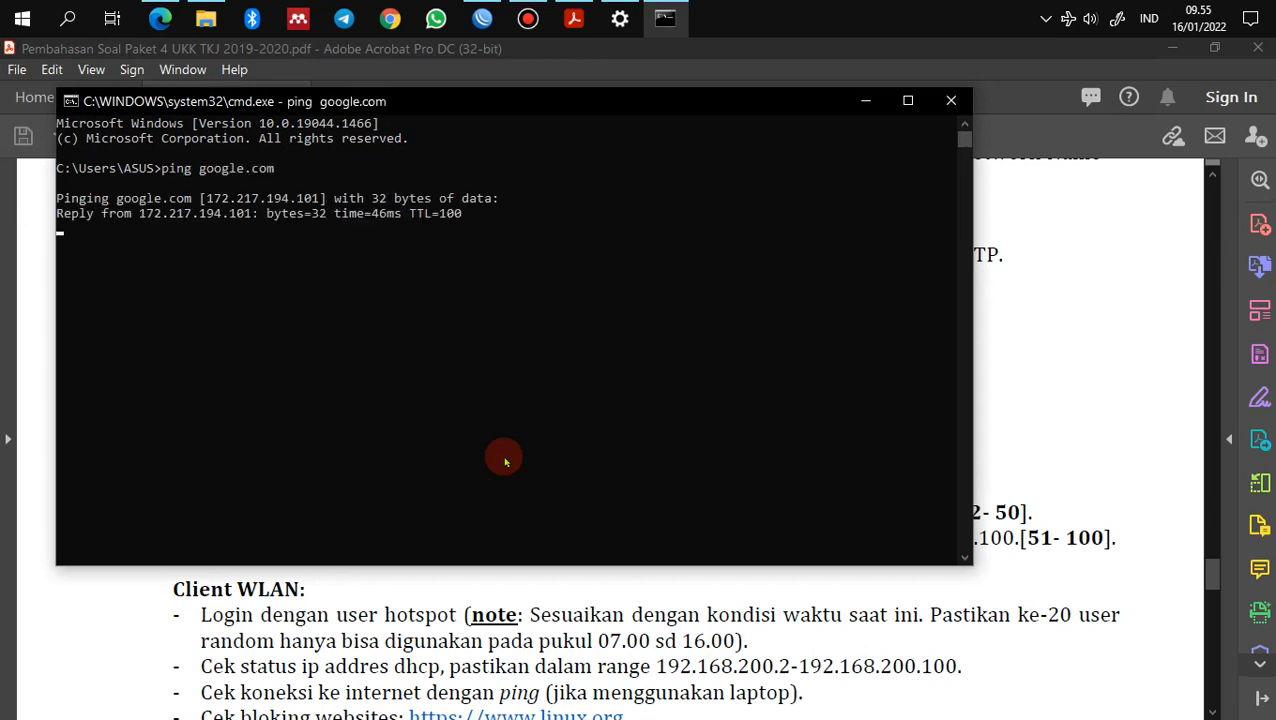
key(ctrl+c)
text(p)
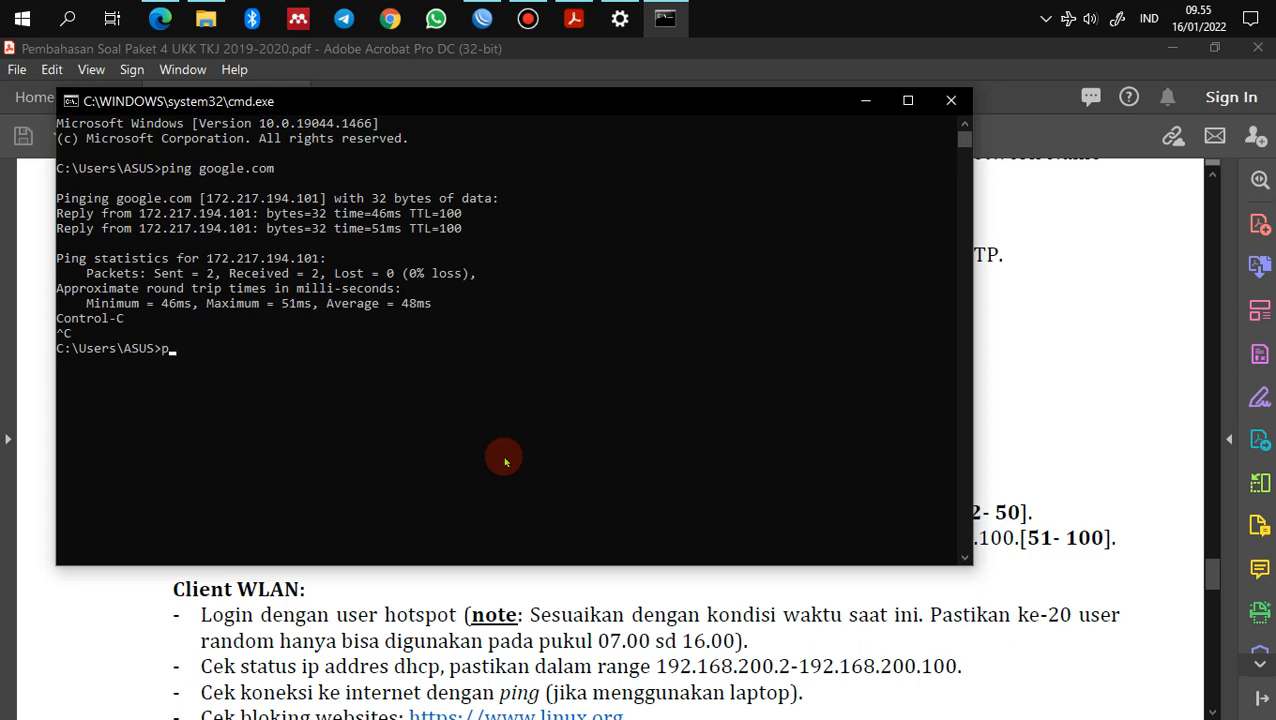
text(ing 8.8.8.8)
key(Return)
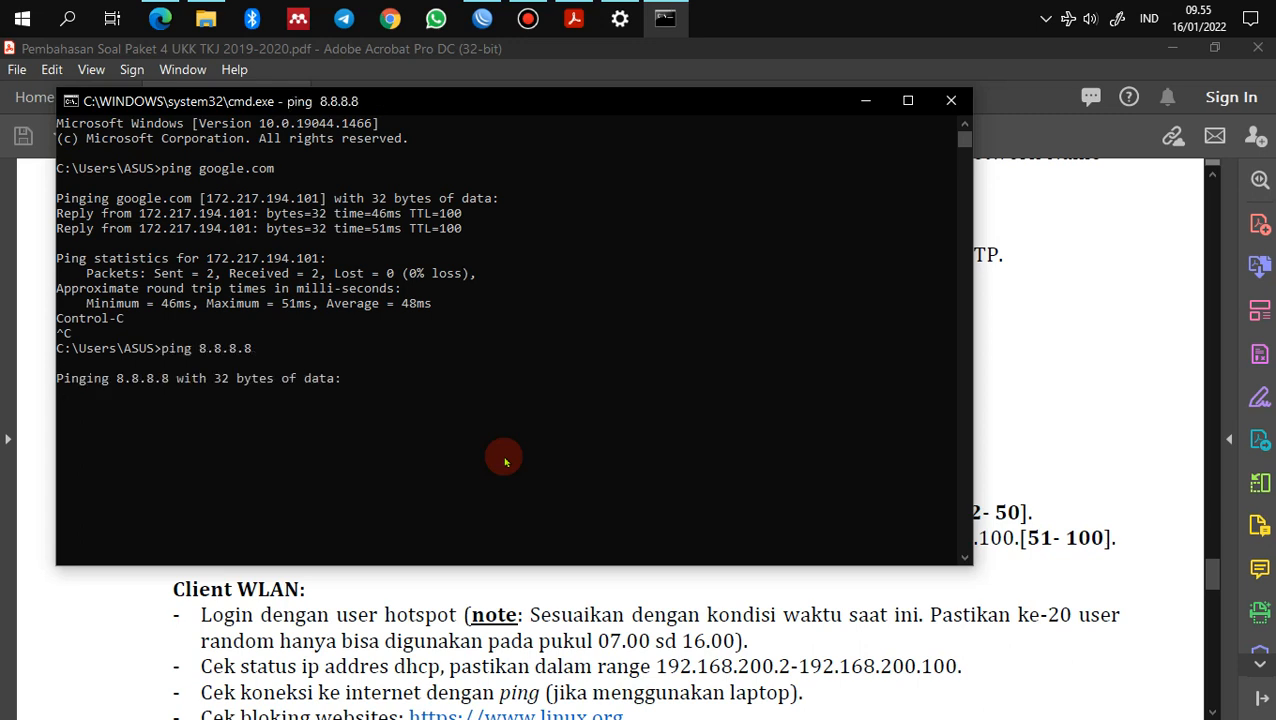
key(ctrl+c)
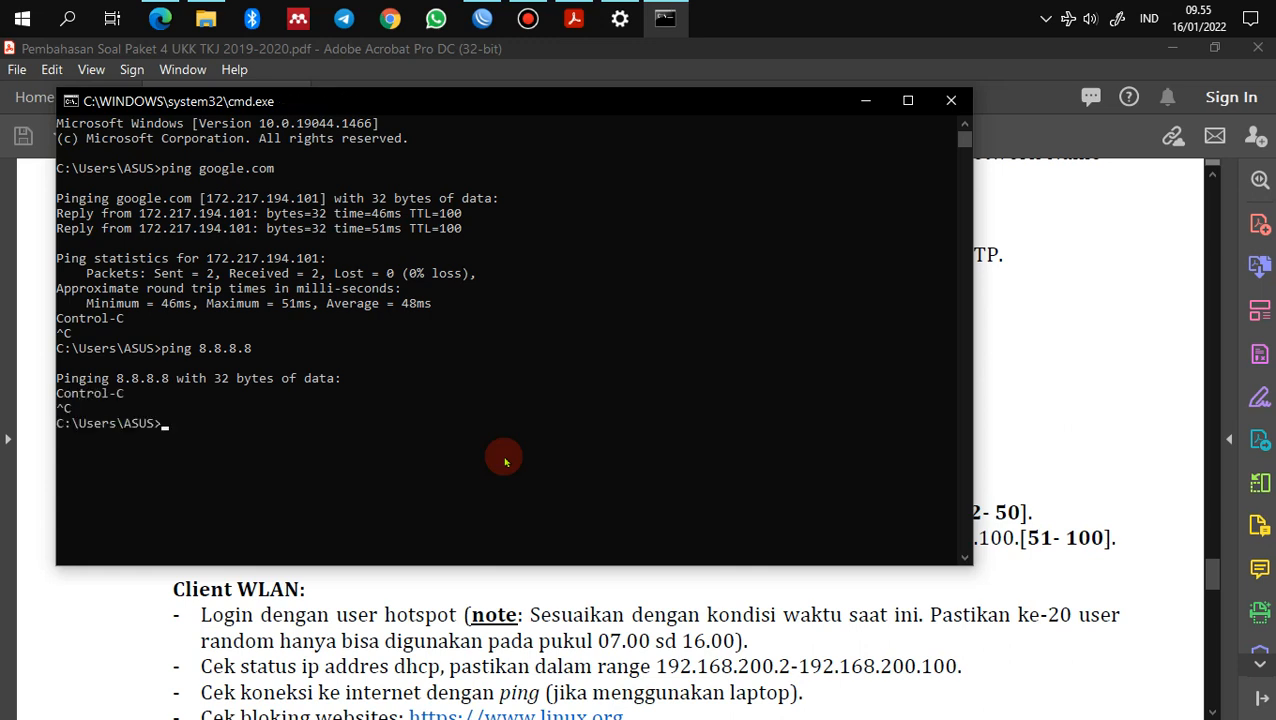
Step: Ping youtube.com and linux.org, shrinking the console to keep the PDF checklist visible
text(ping youtube.com)
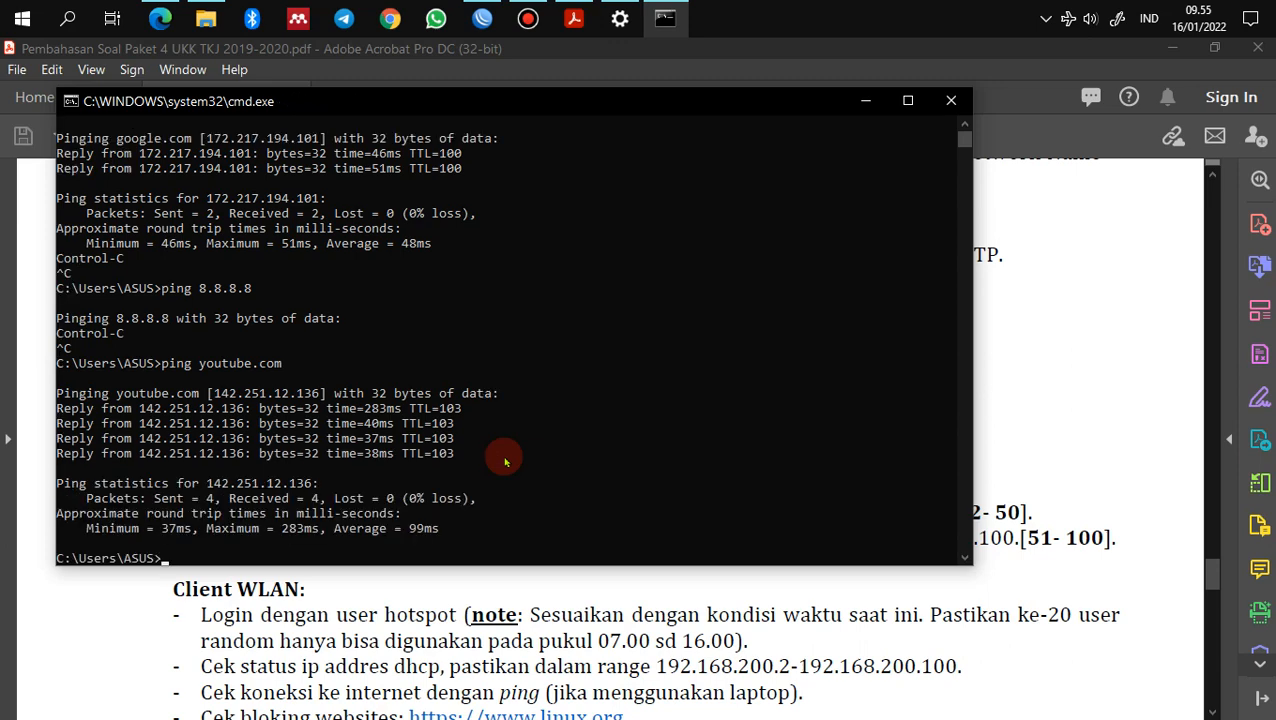
click(1000, 337)
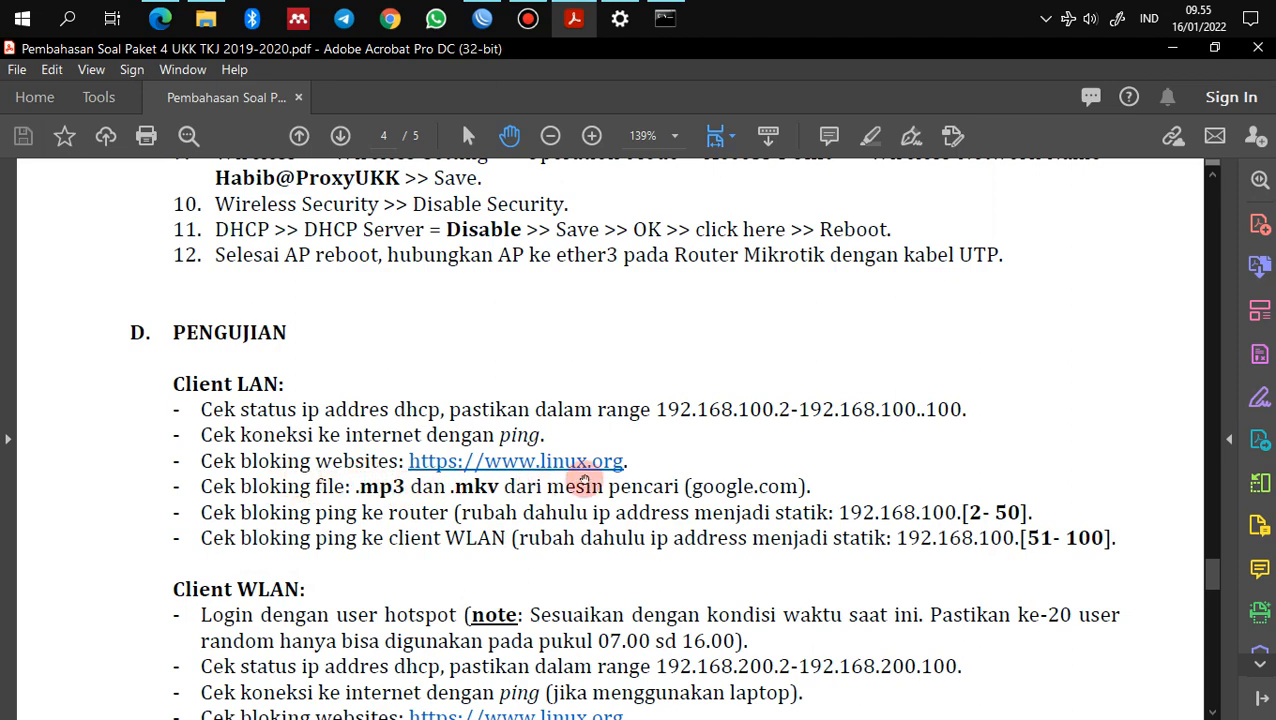
click(665, 18)
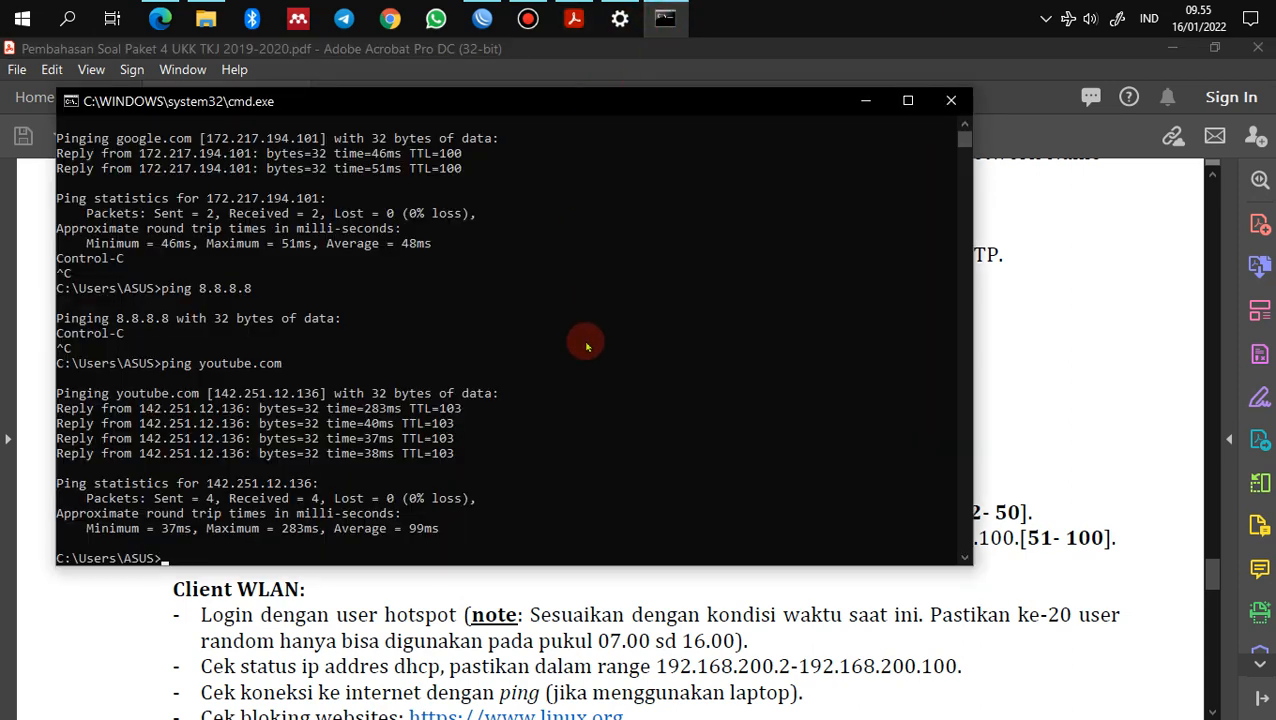
text(ping linux.)
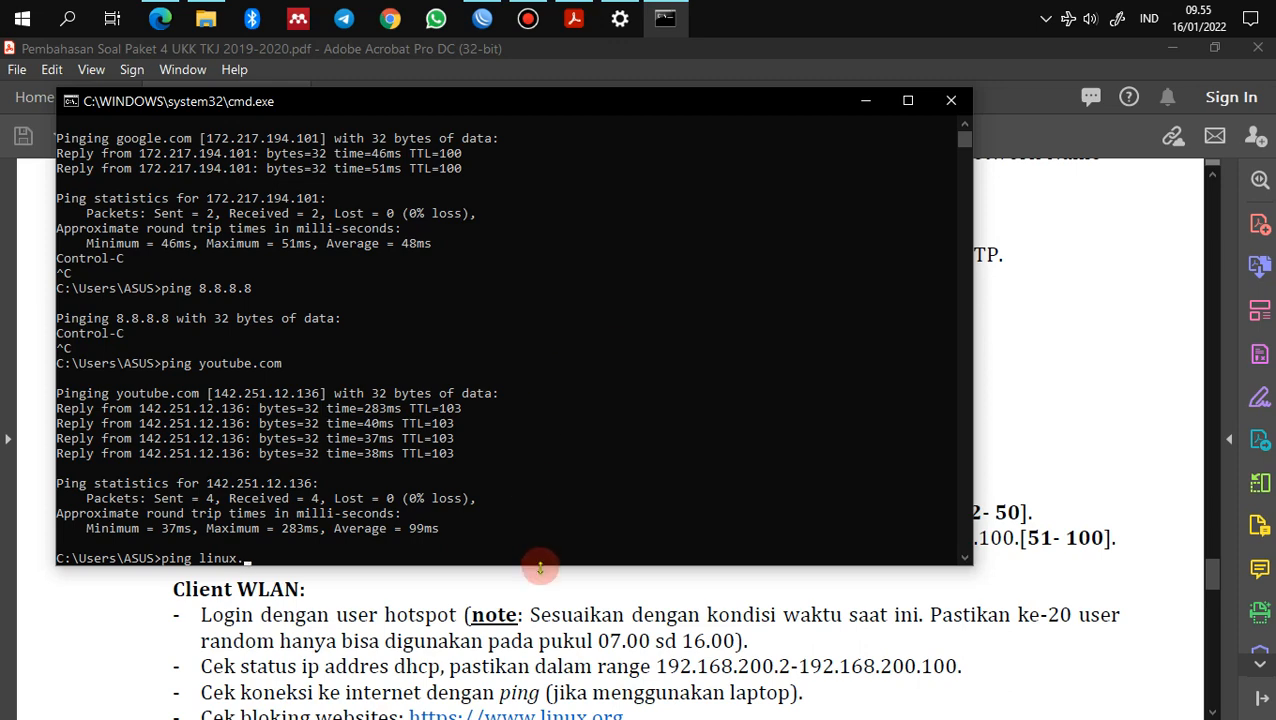
drag(541, 565, 544, 404)
text(x.)
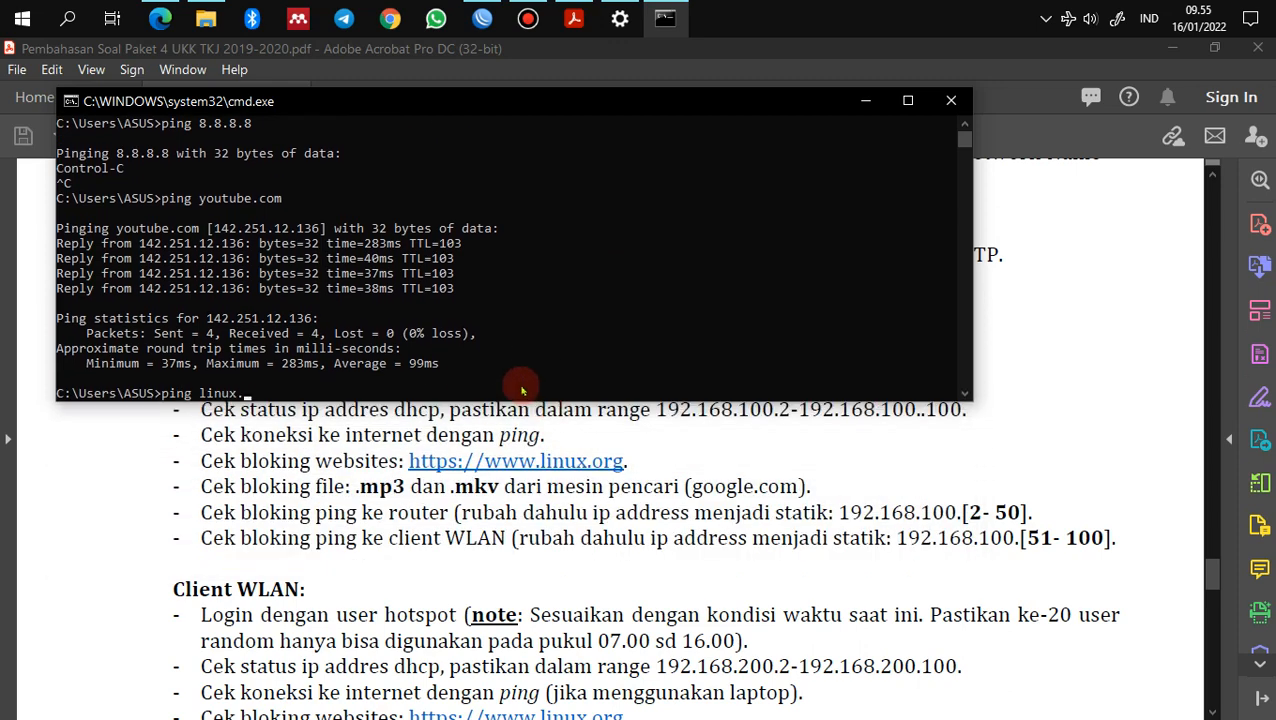
text(org)
key(Return)
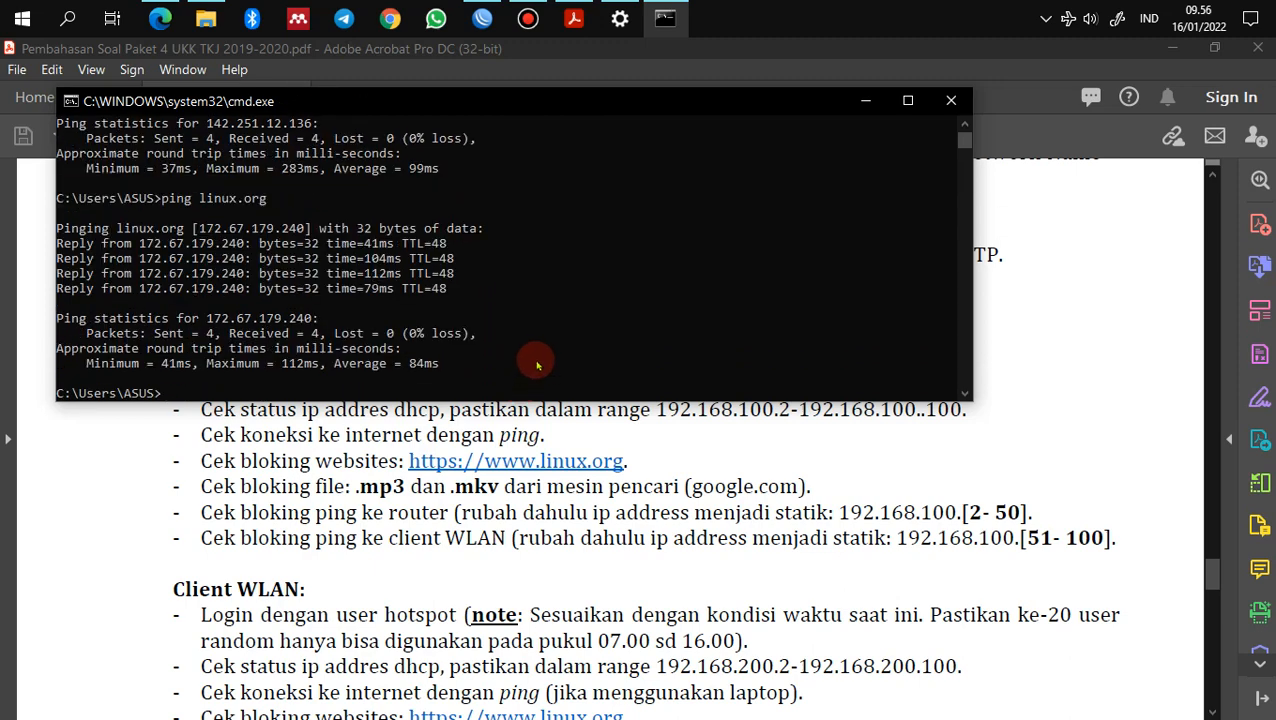
click(866, 101)
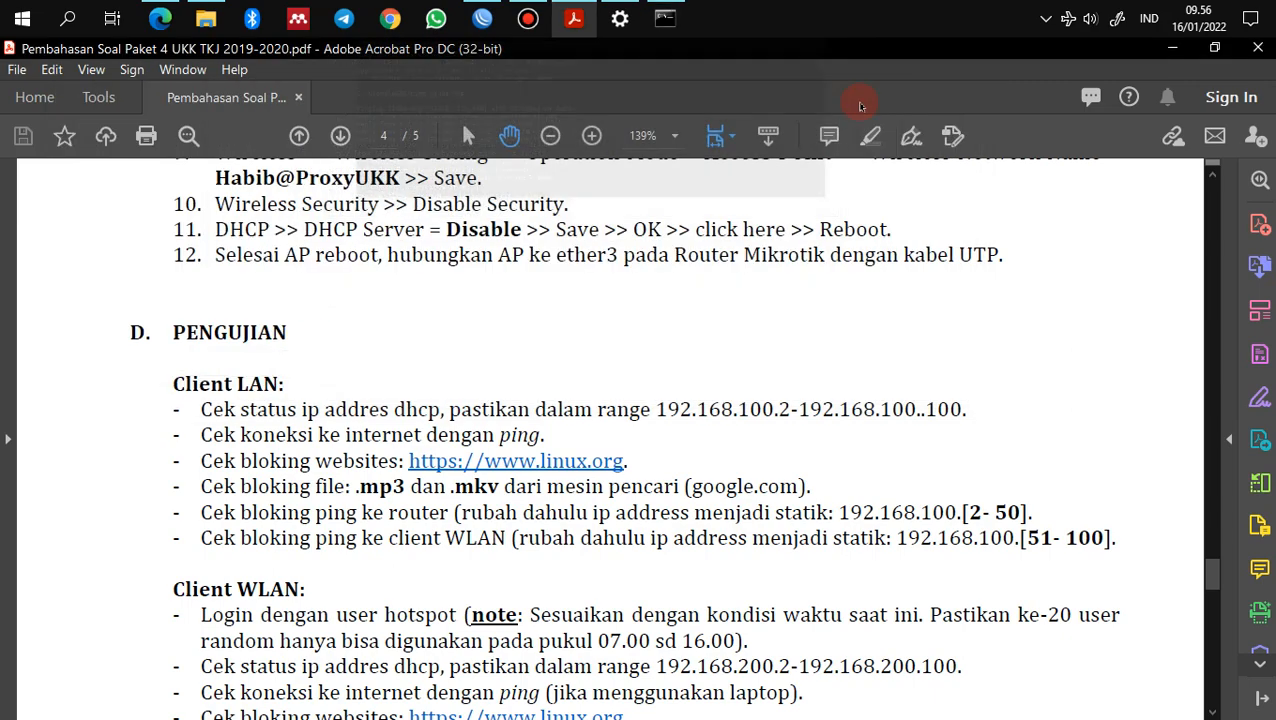
click(160, 18)
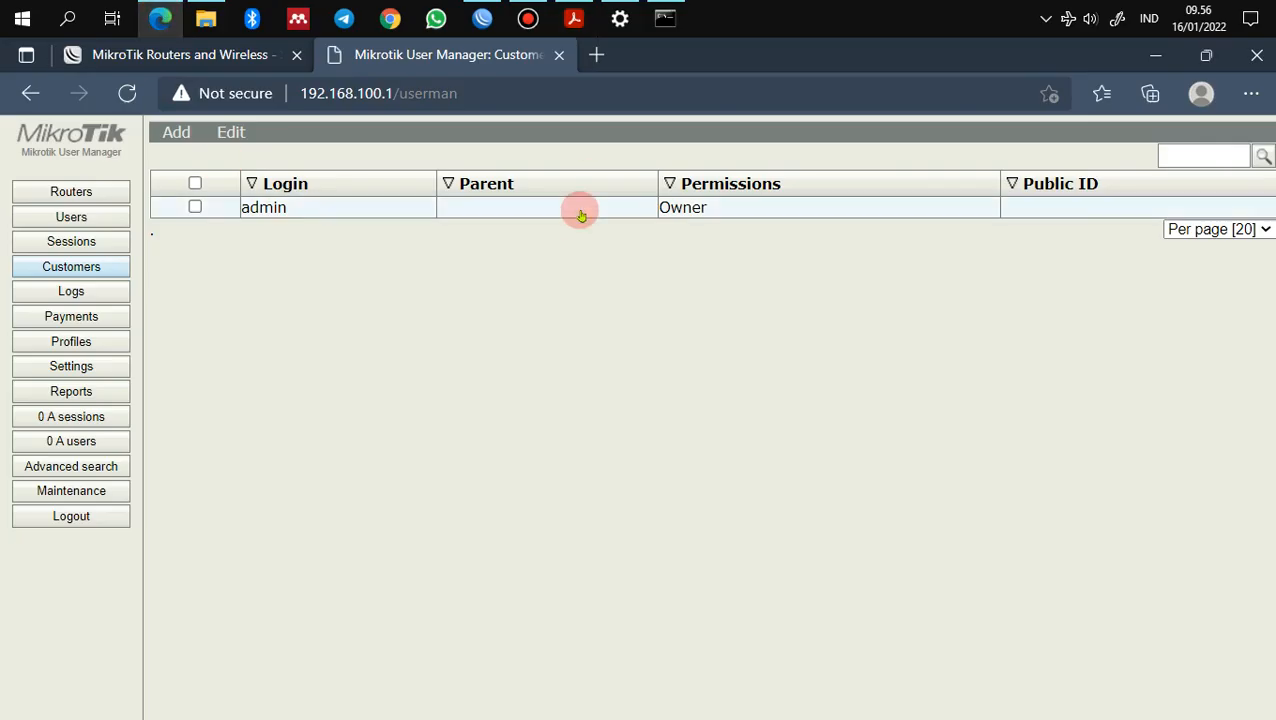
click(598, 56)
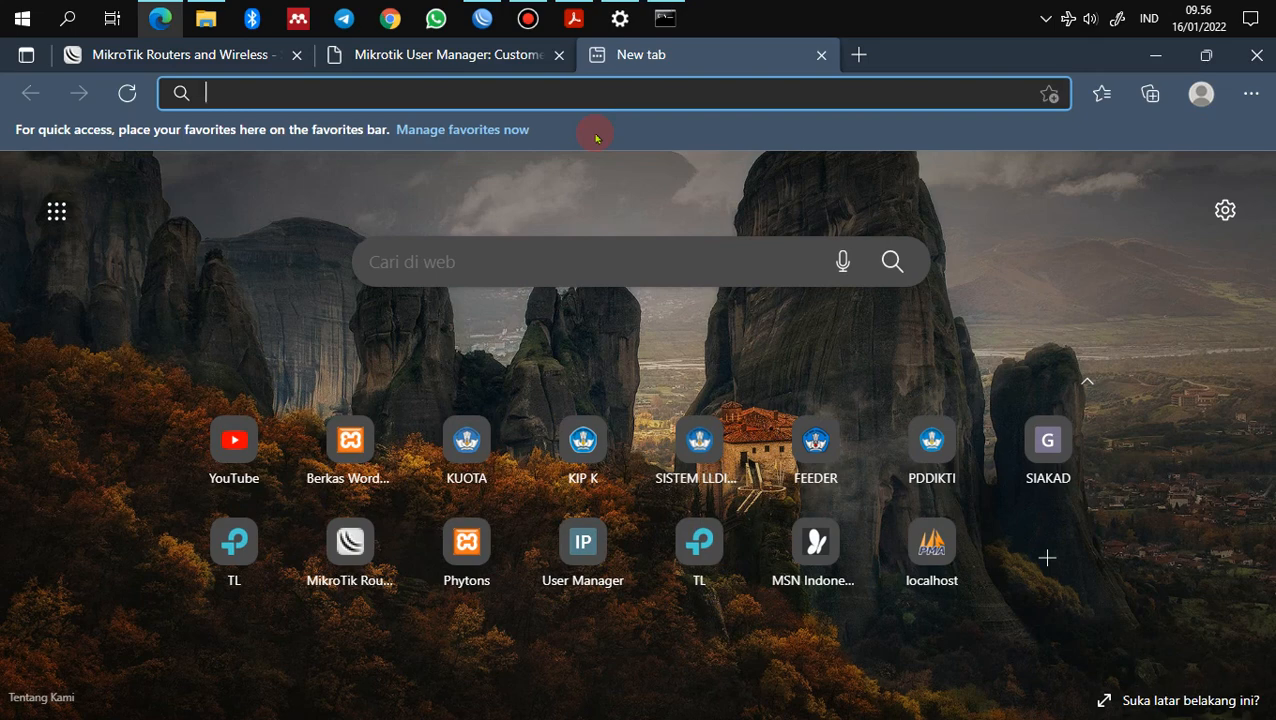
text(www.linu)
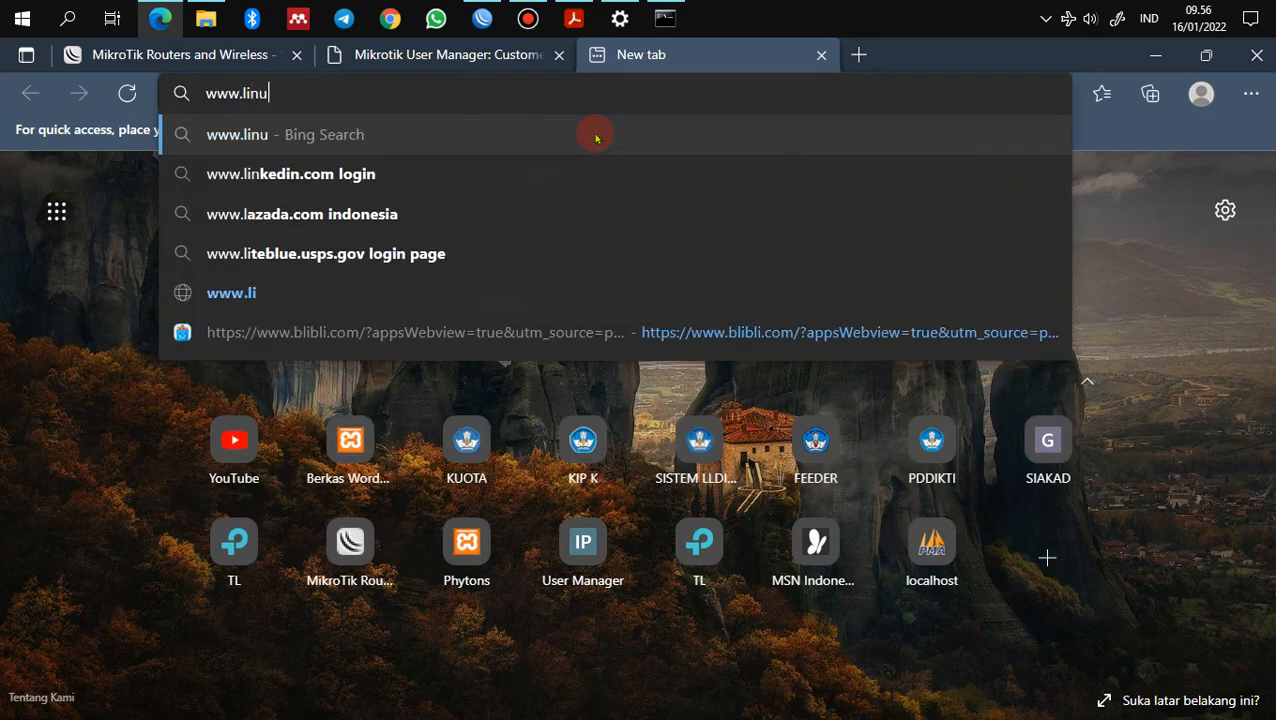
text(x.org)
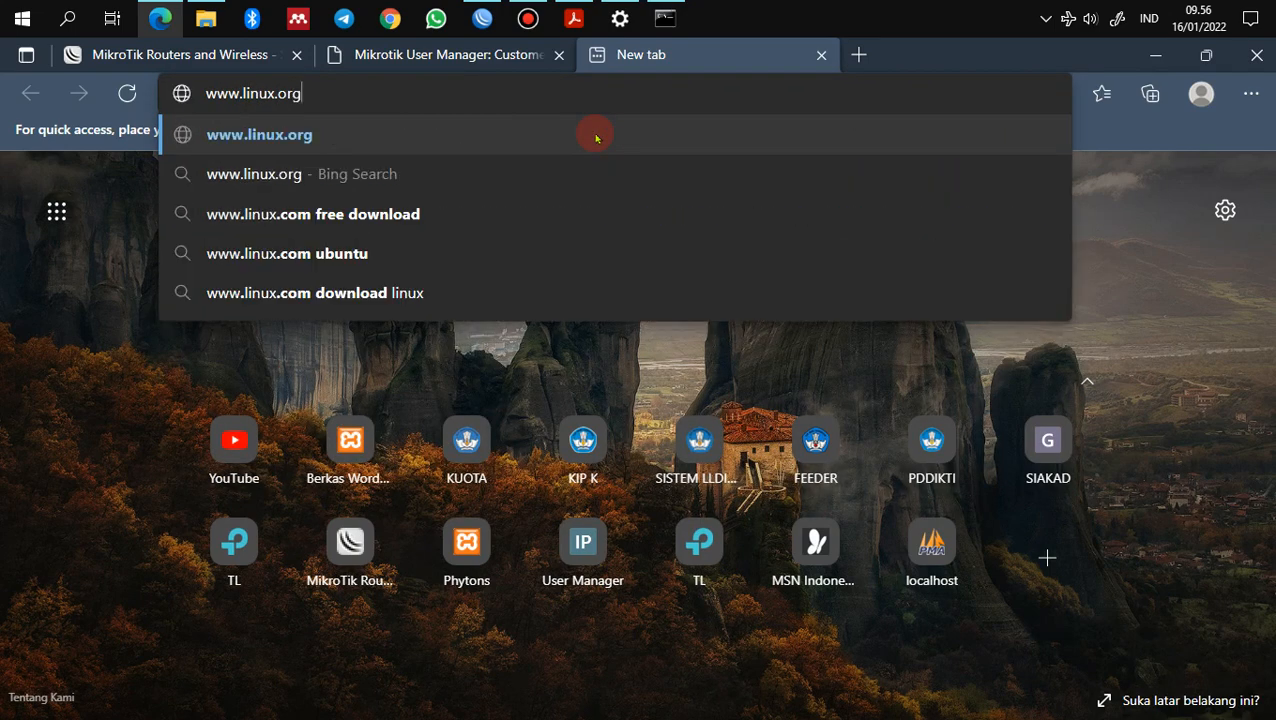
key(Return)
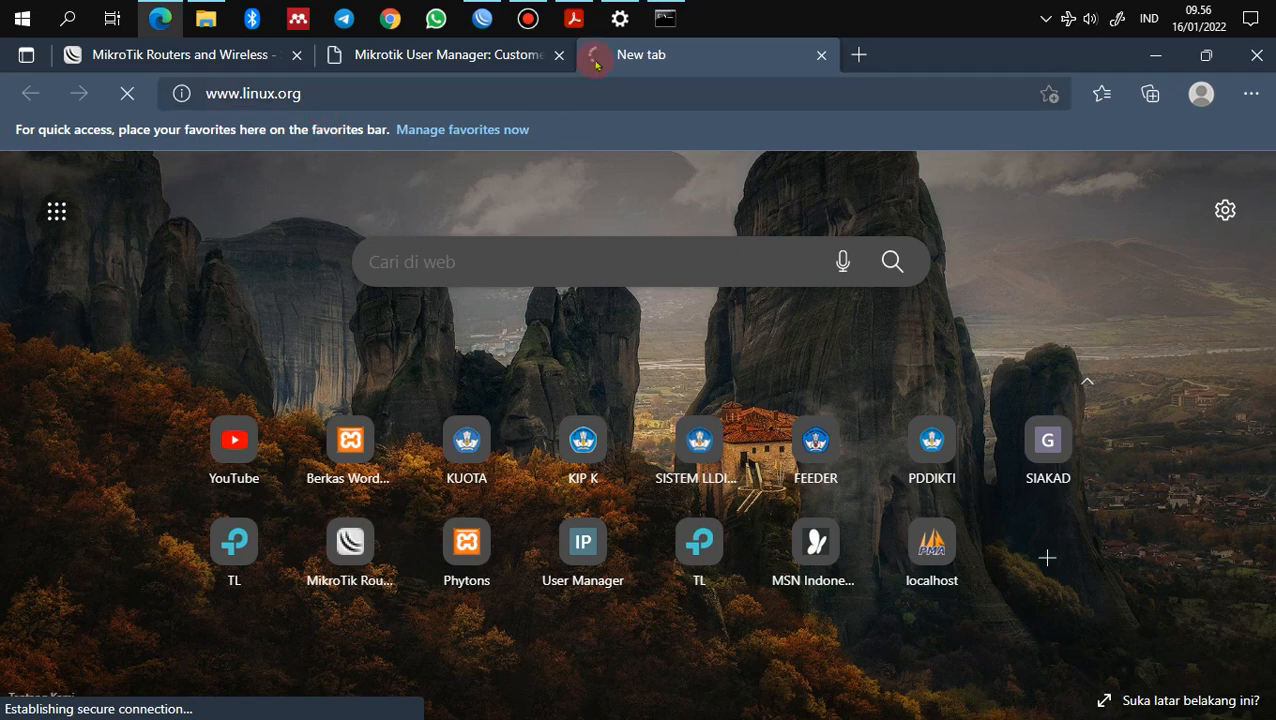
click(858, 54)
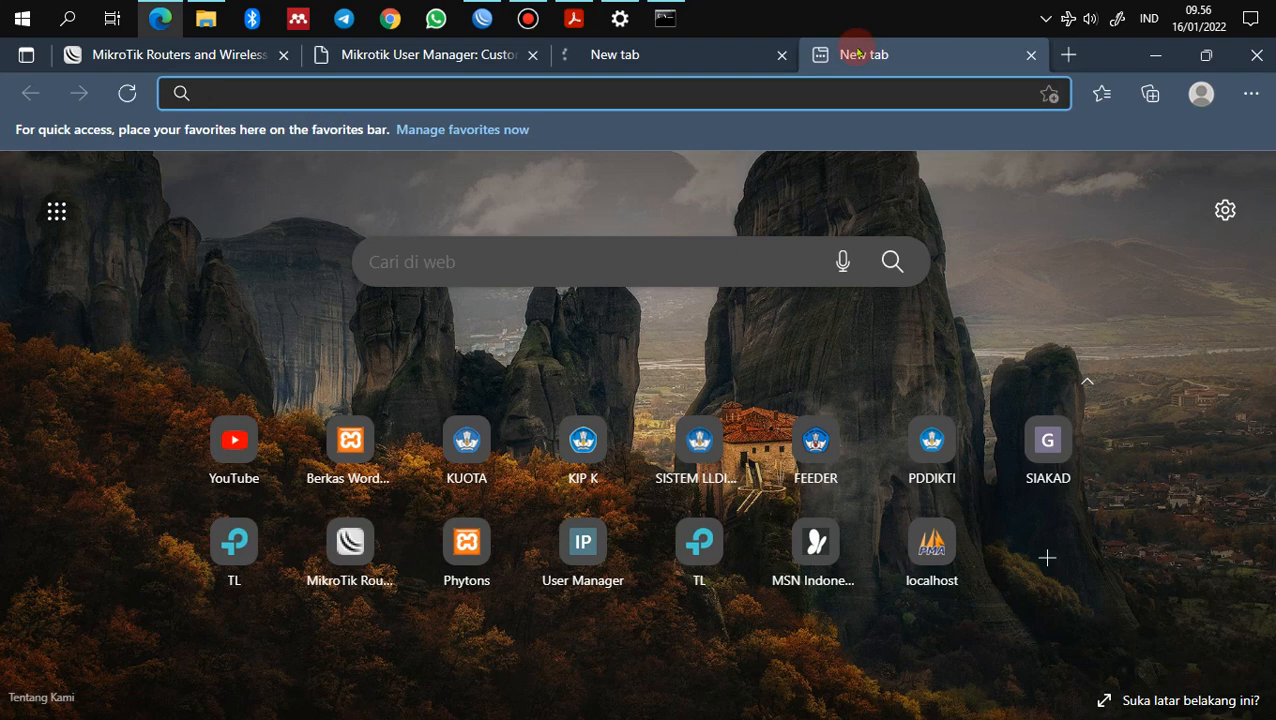
text(www)
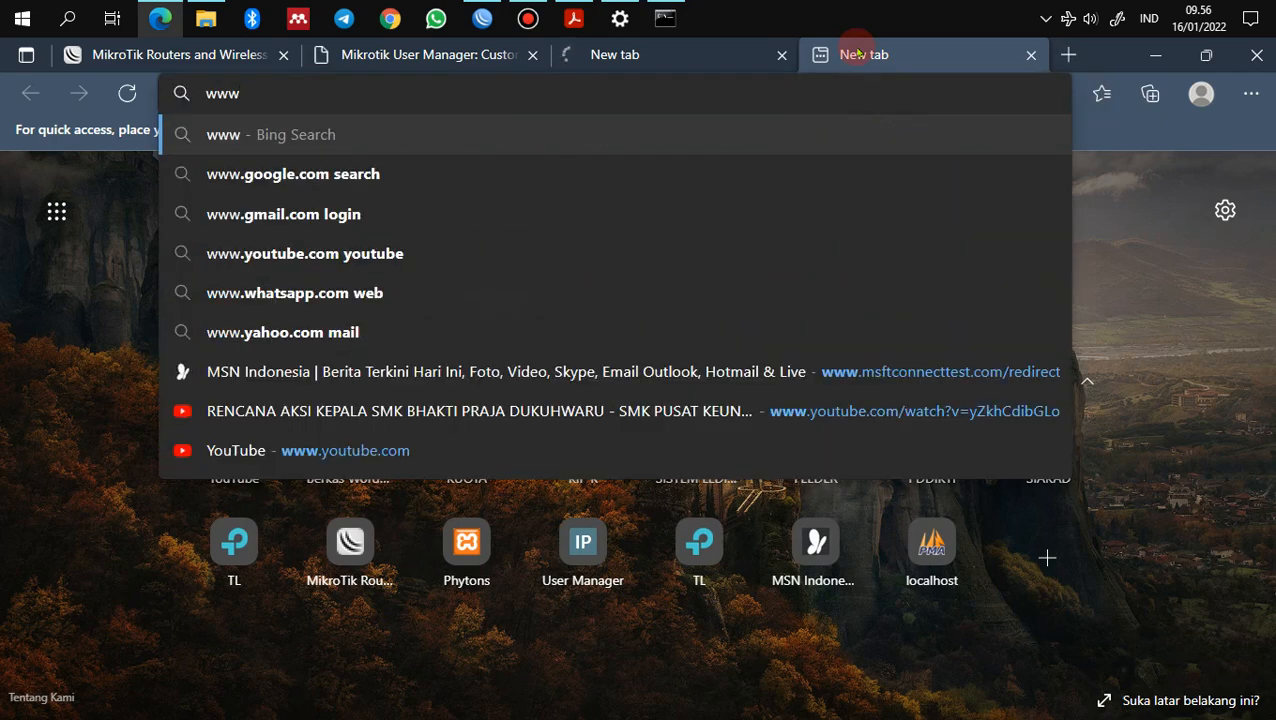
text(.youtube)
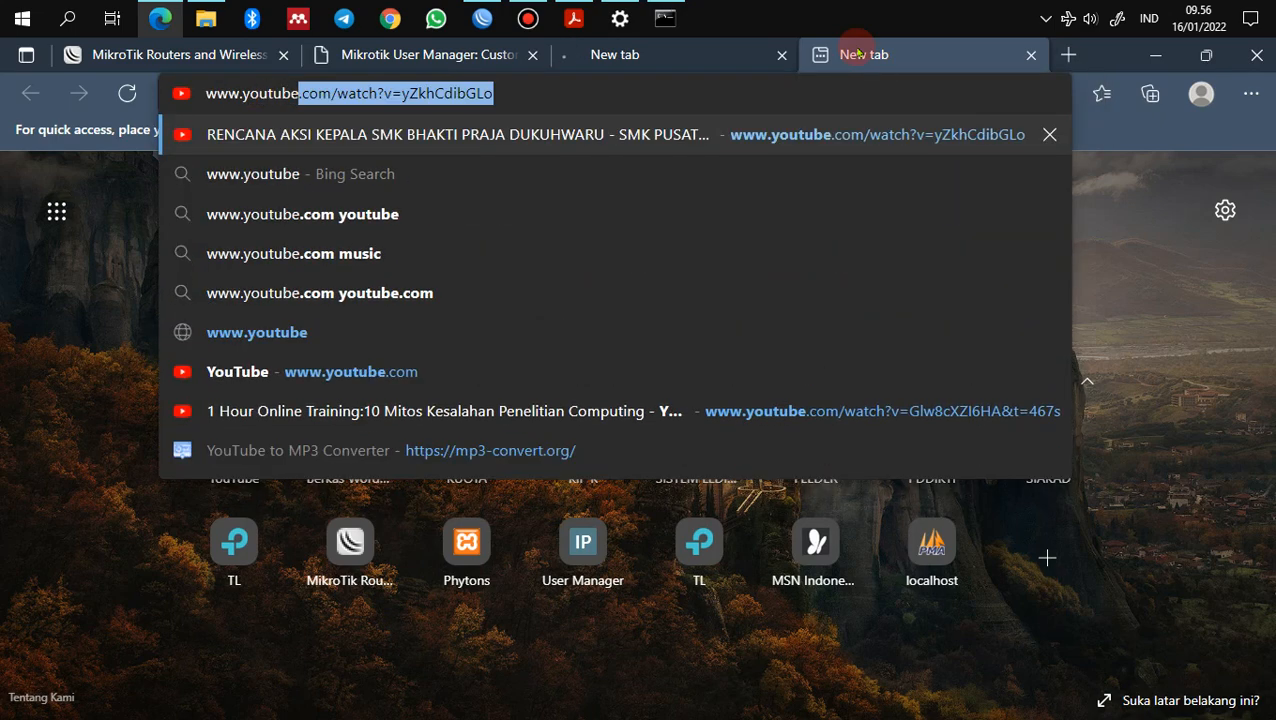
text(.com)
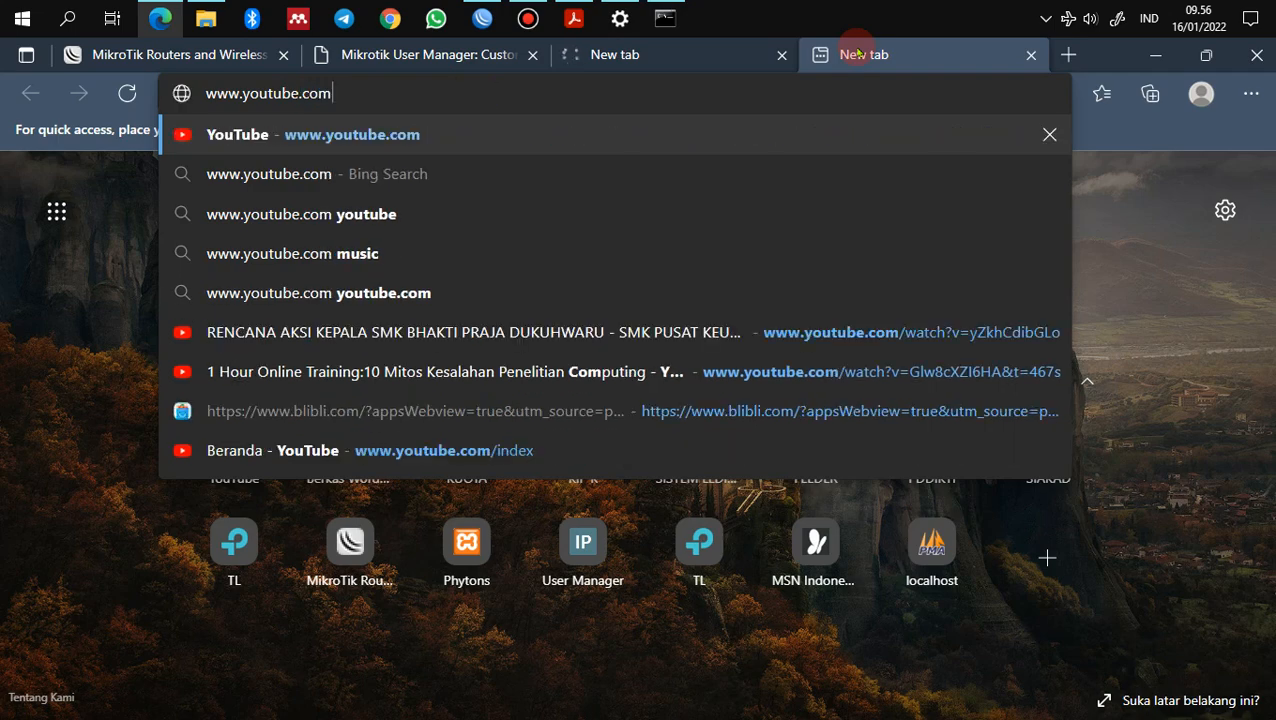
key(Return)
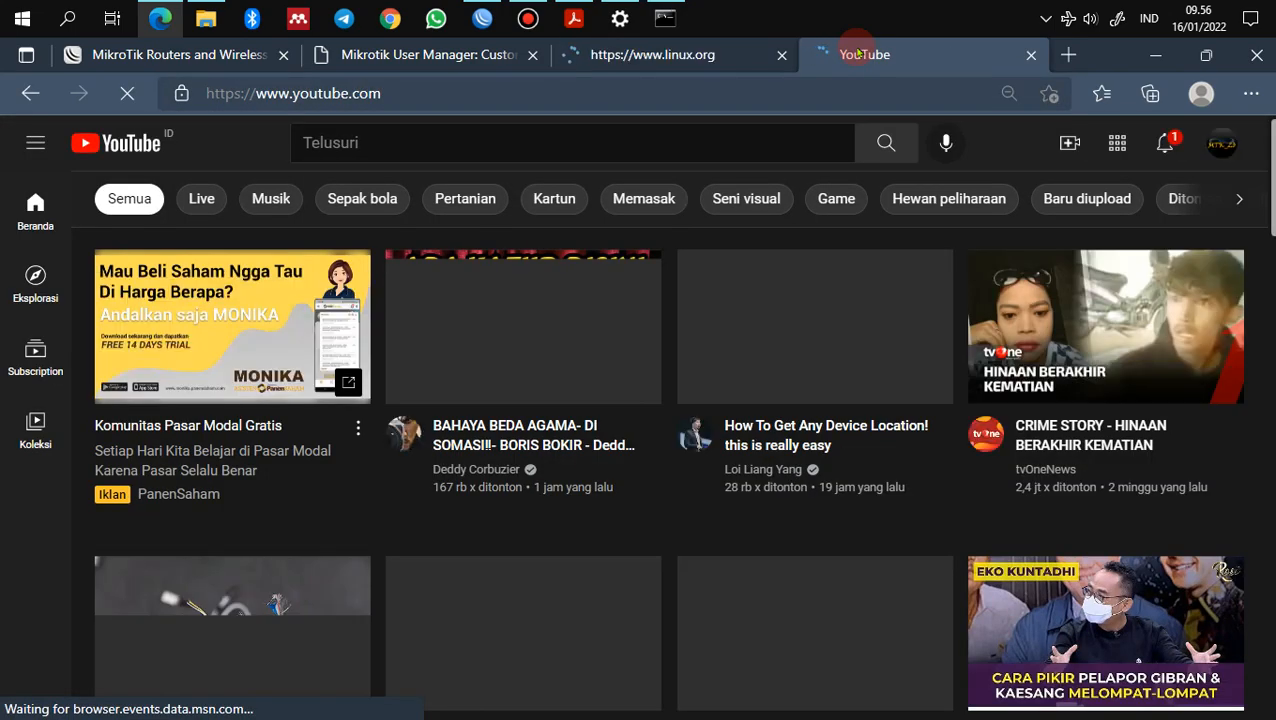
click(697, 55)
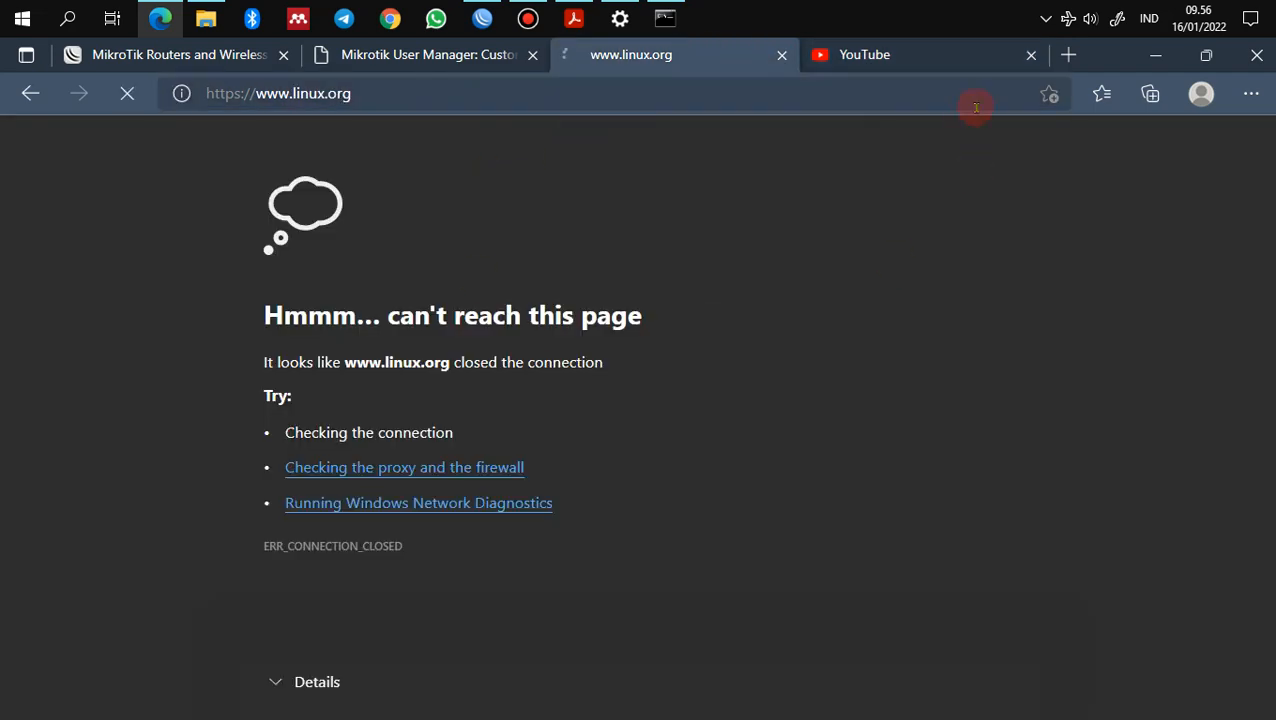
click(1031, 55)
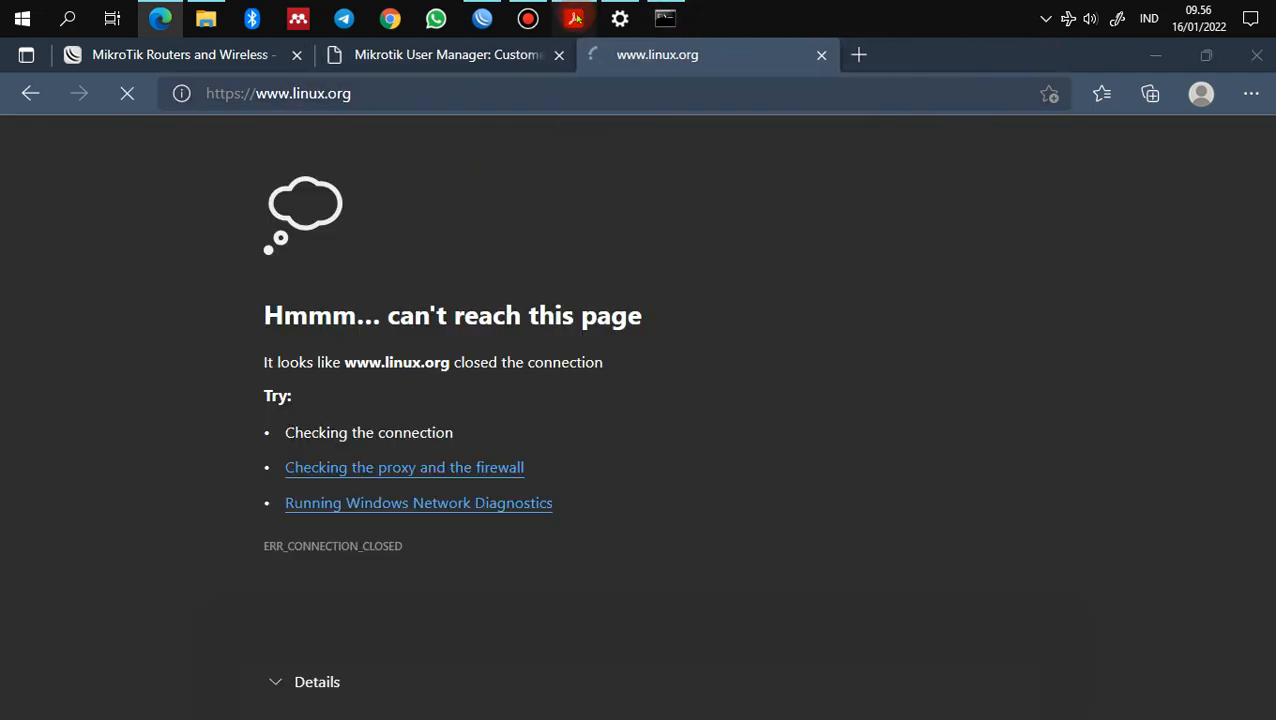
click(575, 18)
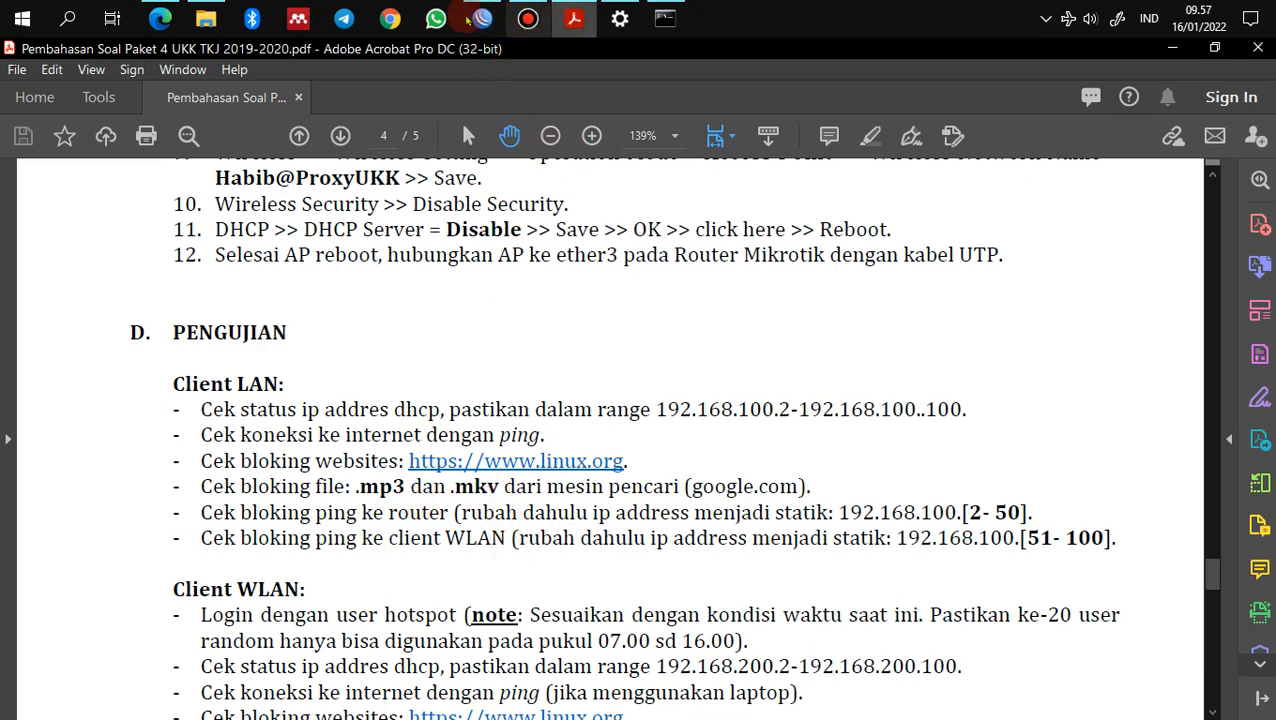
click(162, 18)
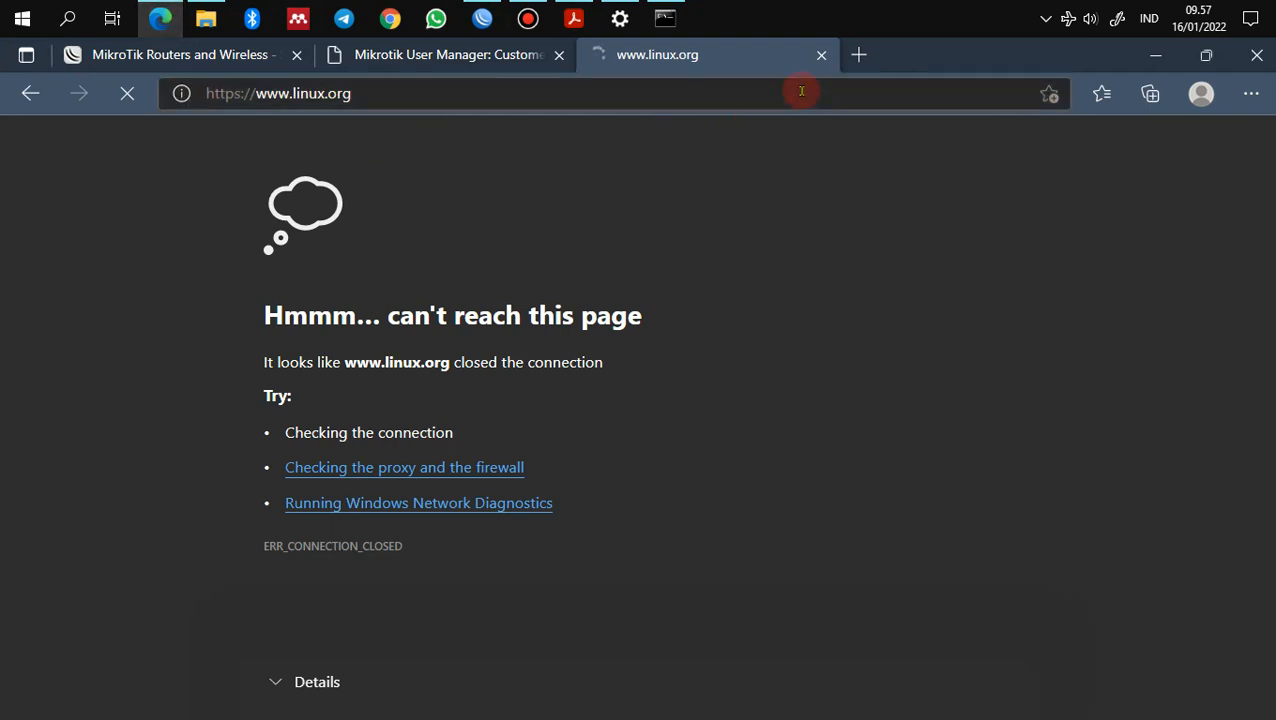
Step: Search the web for mp3 and open the YouTube to MP3 Converter result
click(801, 91)
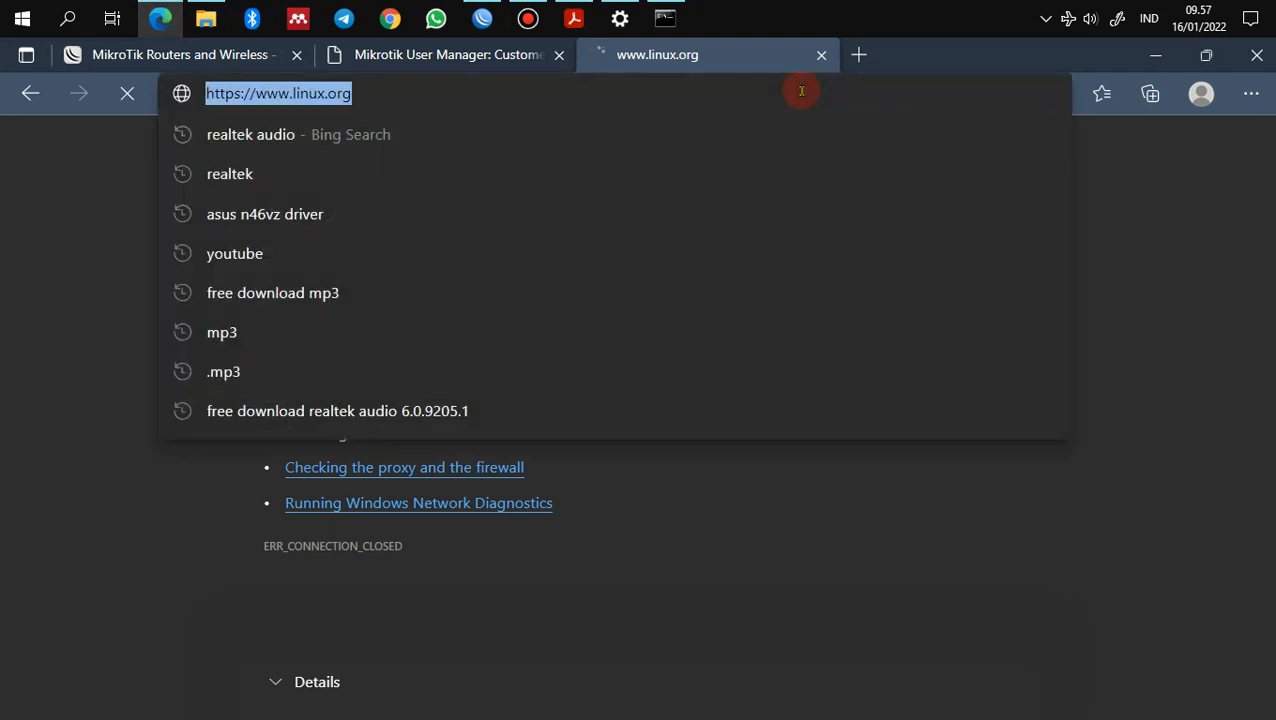
text(mp3)
key(Return)
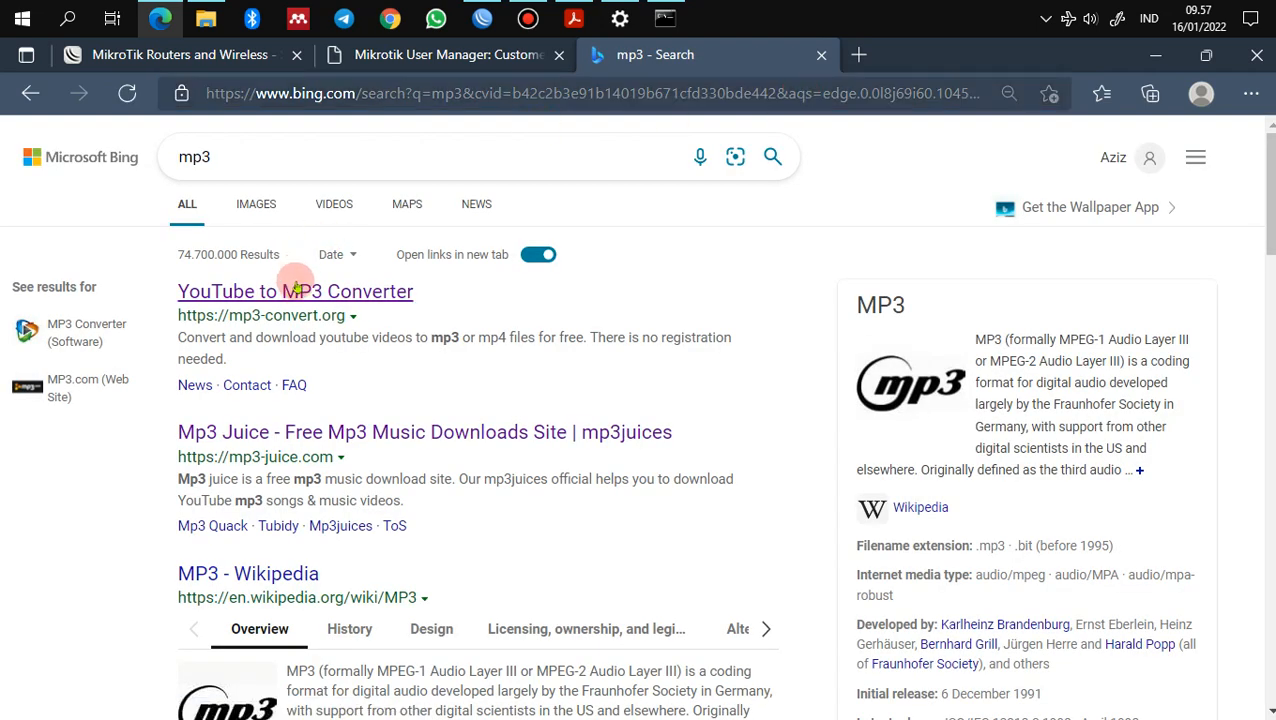
click(300, 293)
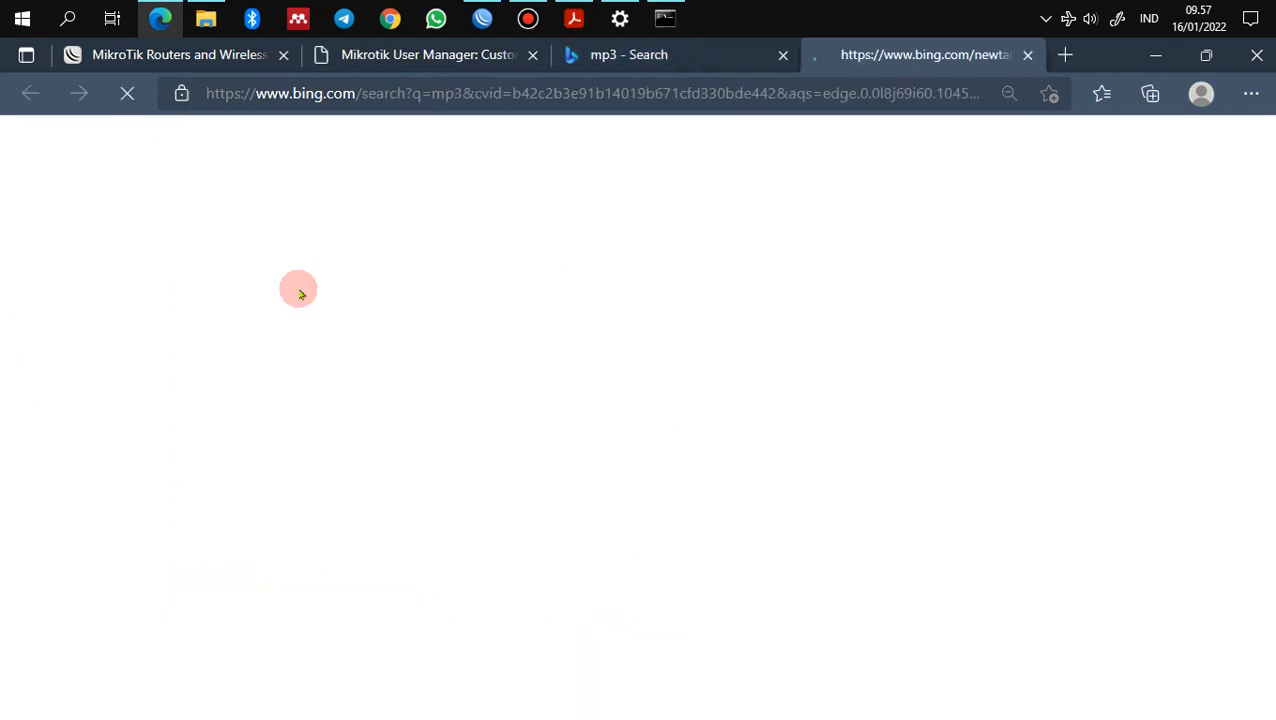
Step: Open the SMK YouTube video in a new tab and copy its web address
click(1070, 55)
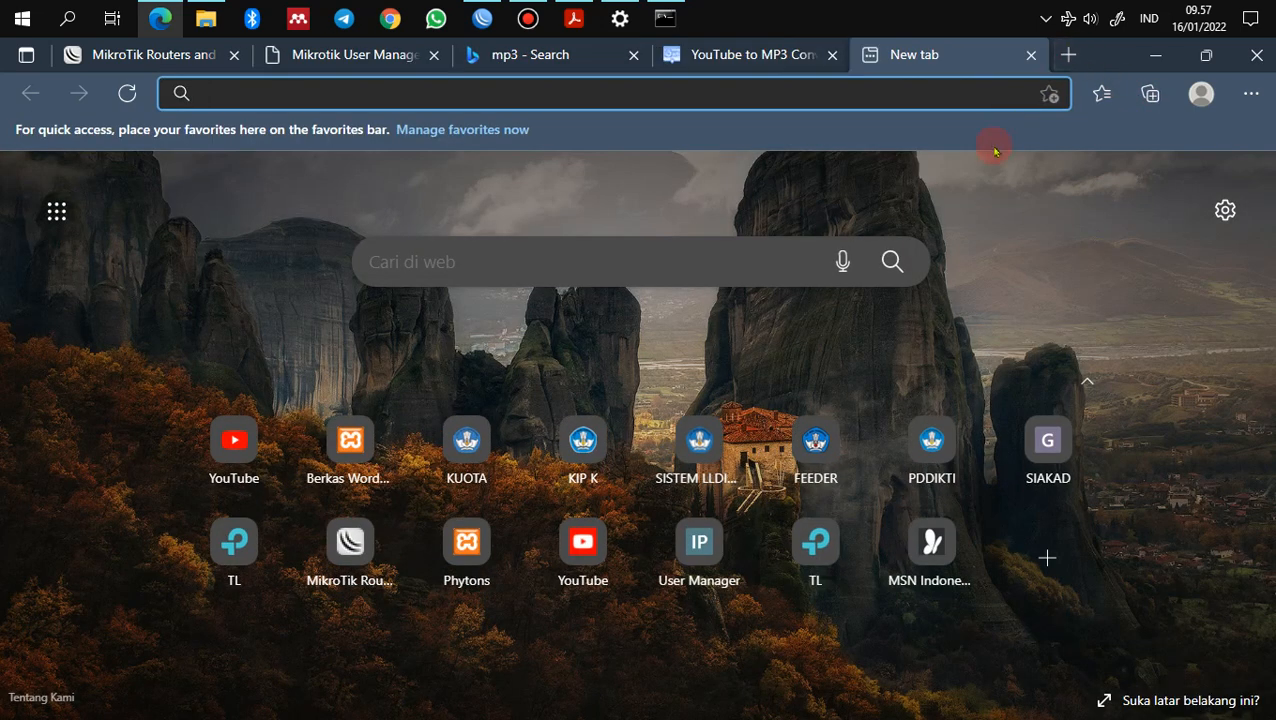
text(youtube)
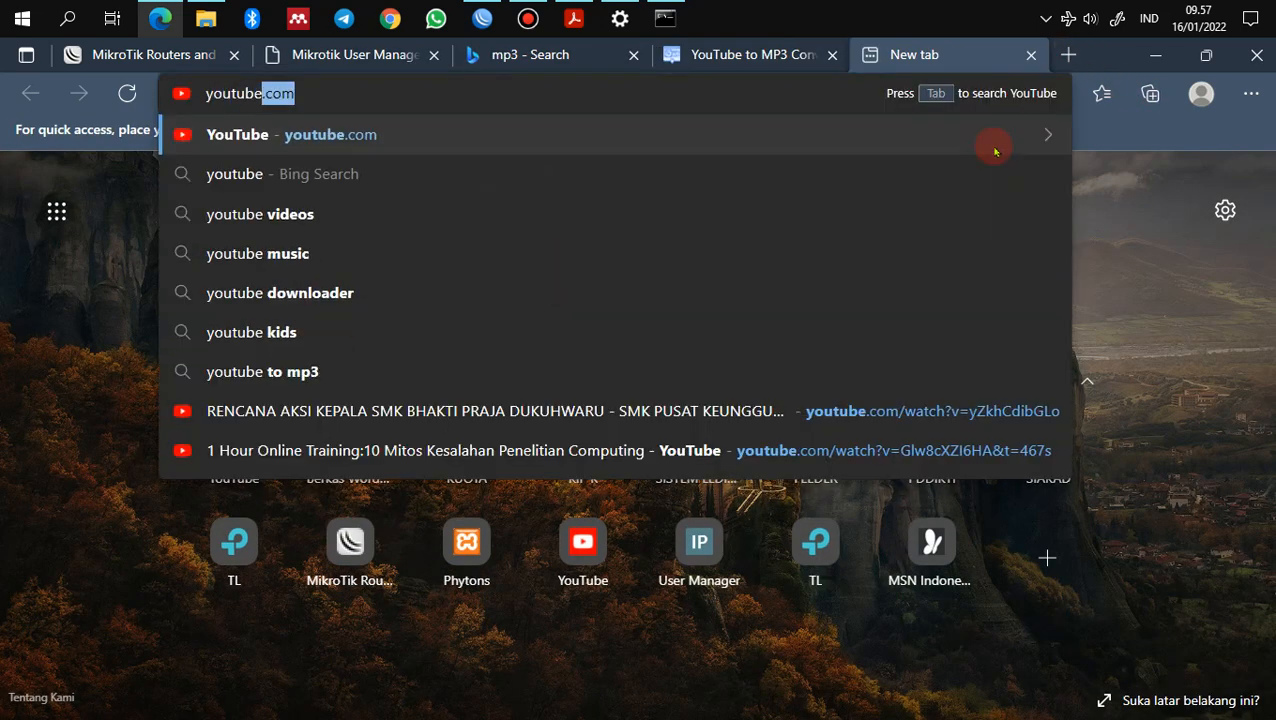
click(707, 409)
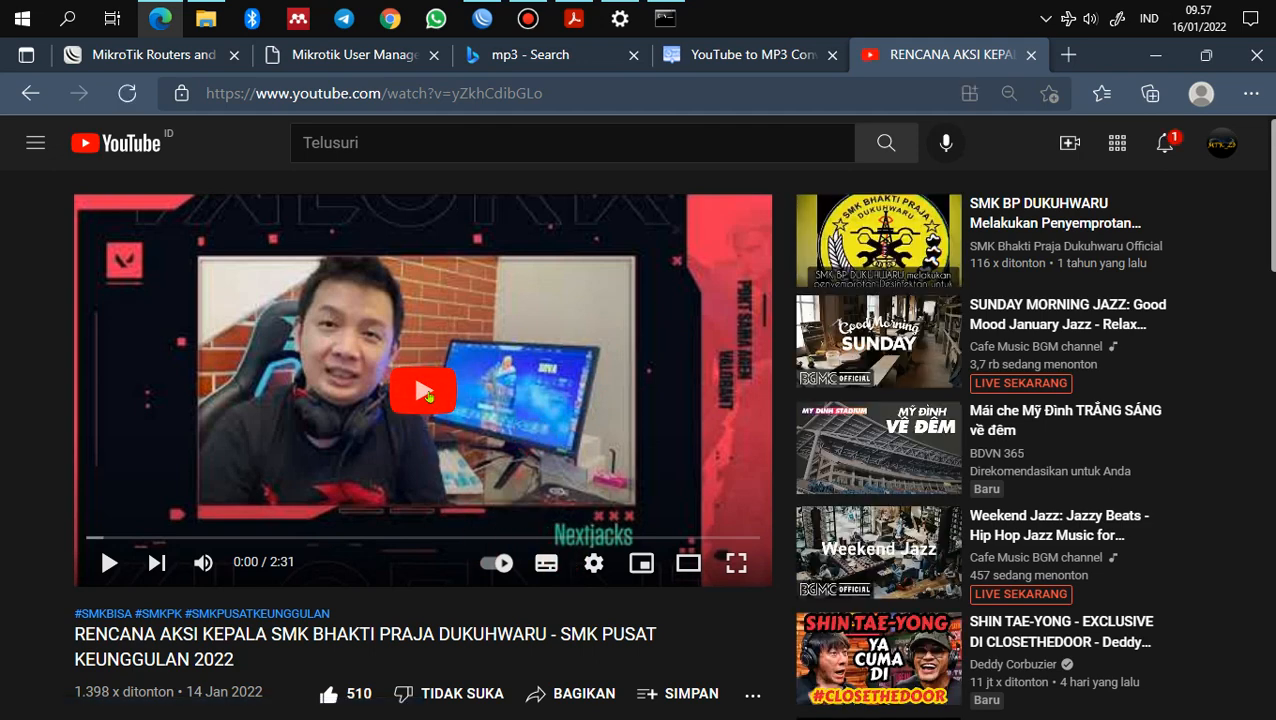
click(425, 393)
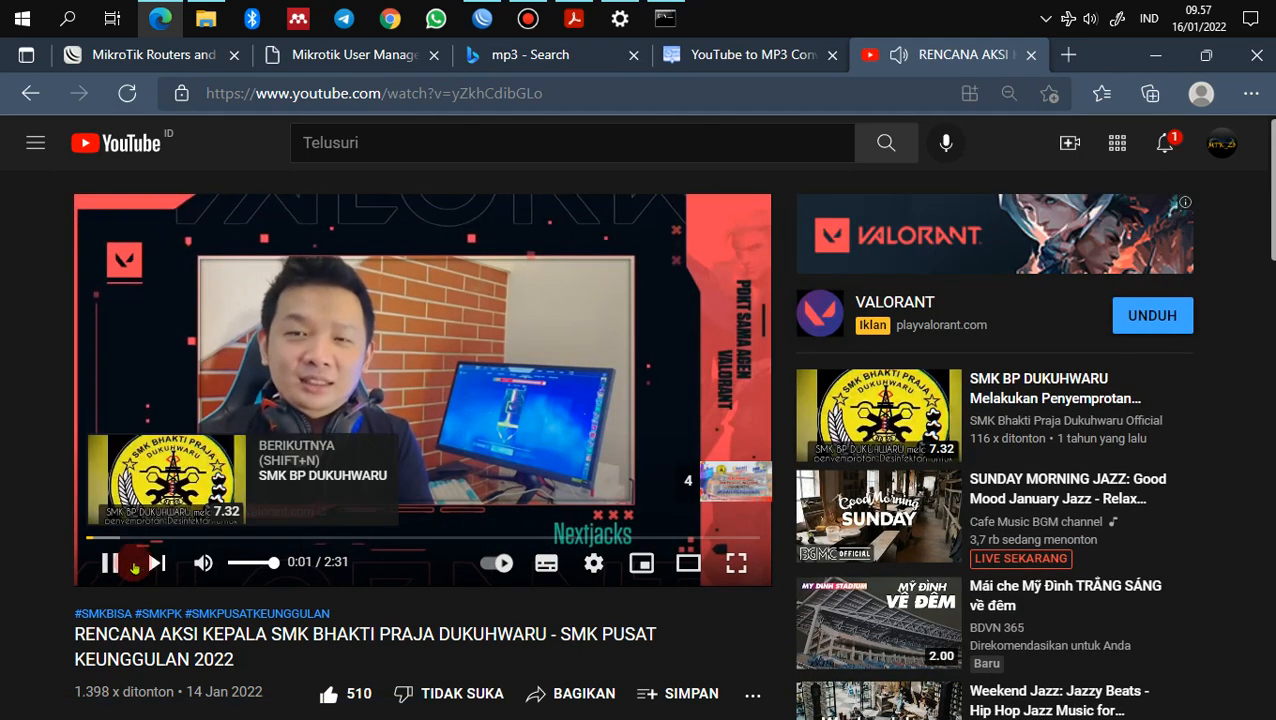
click(110, 563)
click(452, 93)
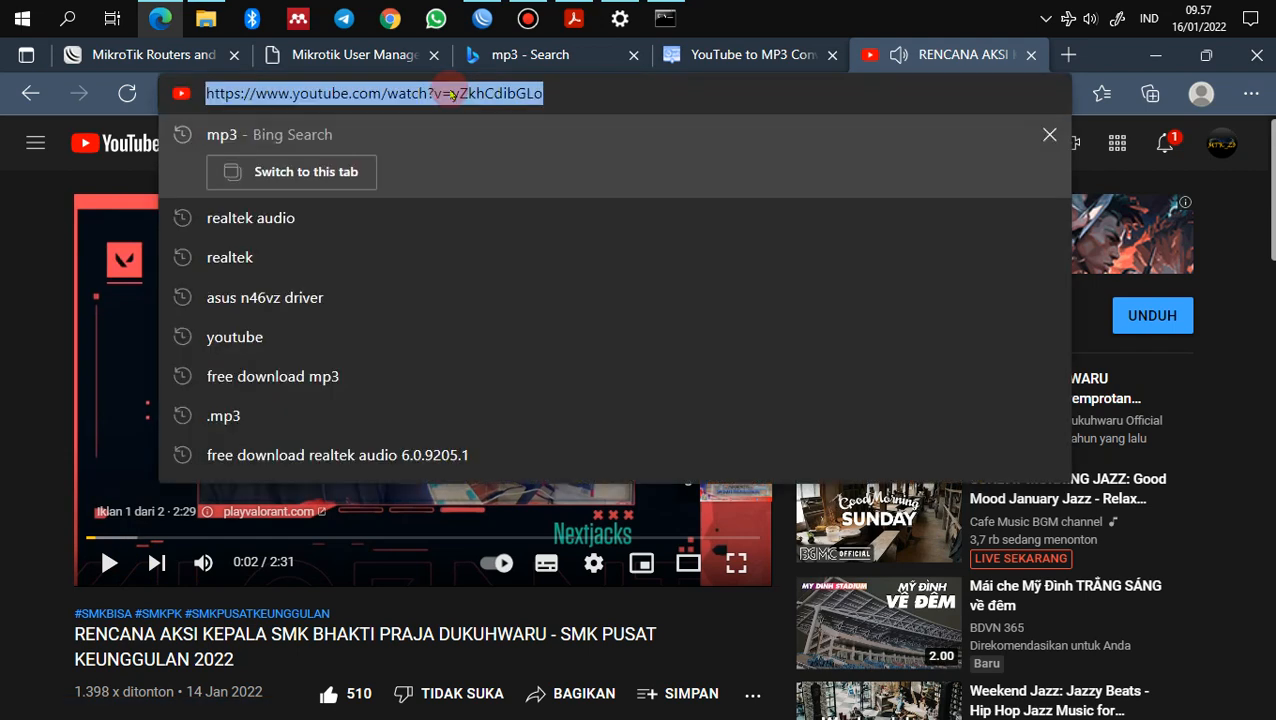
key(ctrl+c)
click(705, 52)
Step: Paste the SMK video URL into mp3-convert.org and start converting it to MP3
click(655, 435)
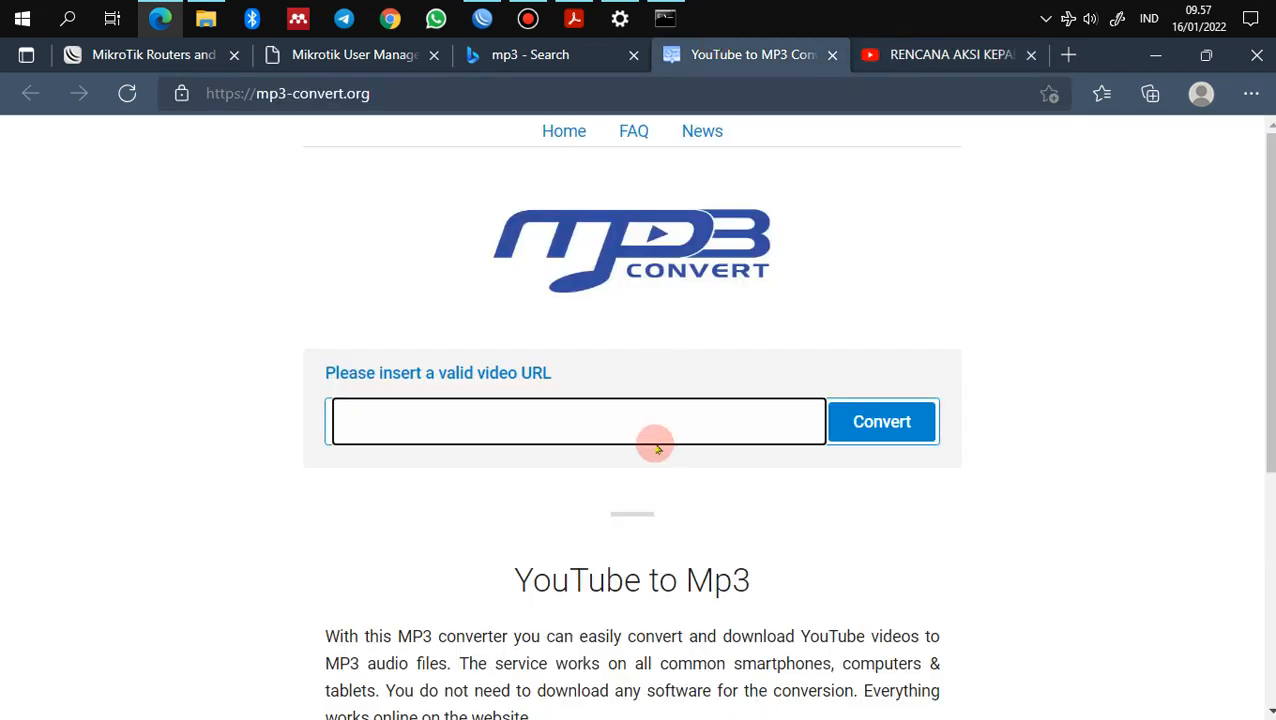
key(ctrl+v)
click(872, 426)
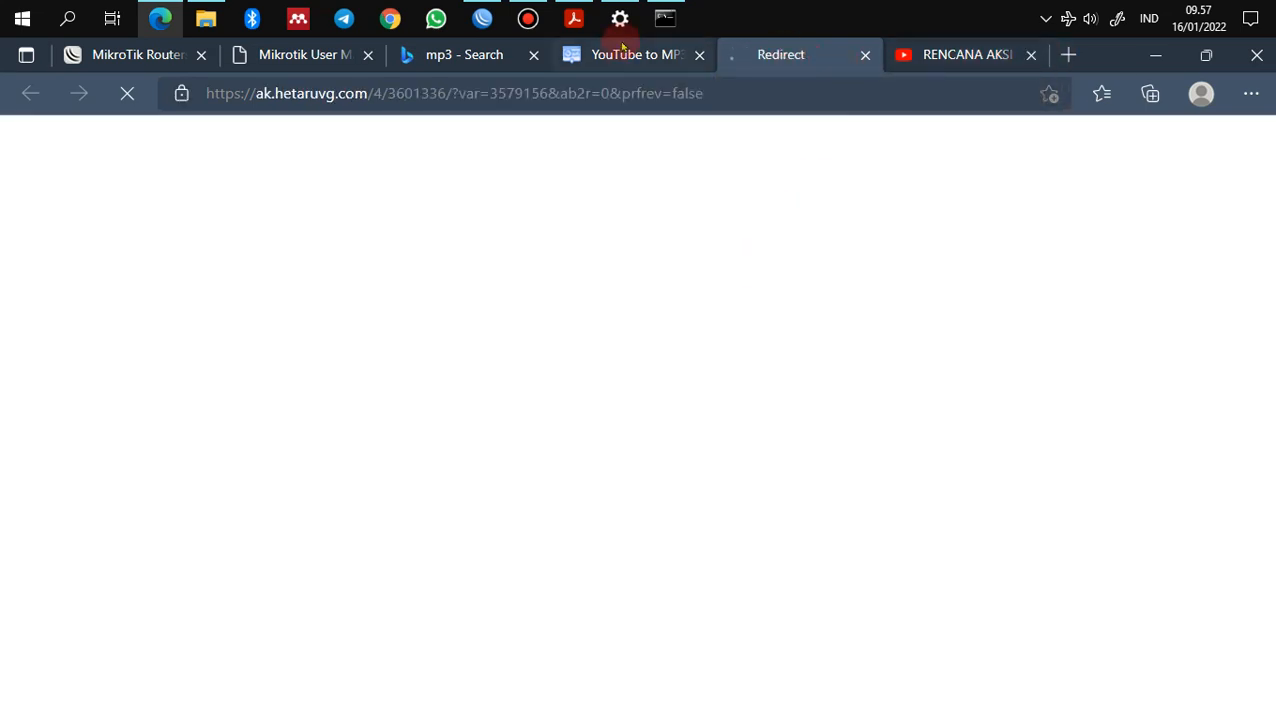
click(619, 54)
click(858, 54)
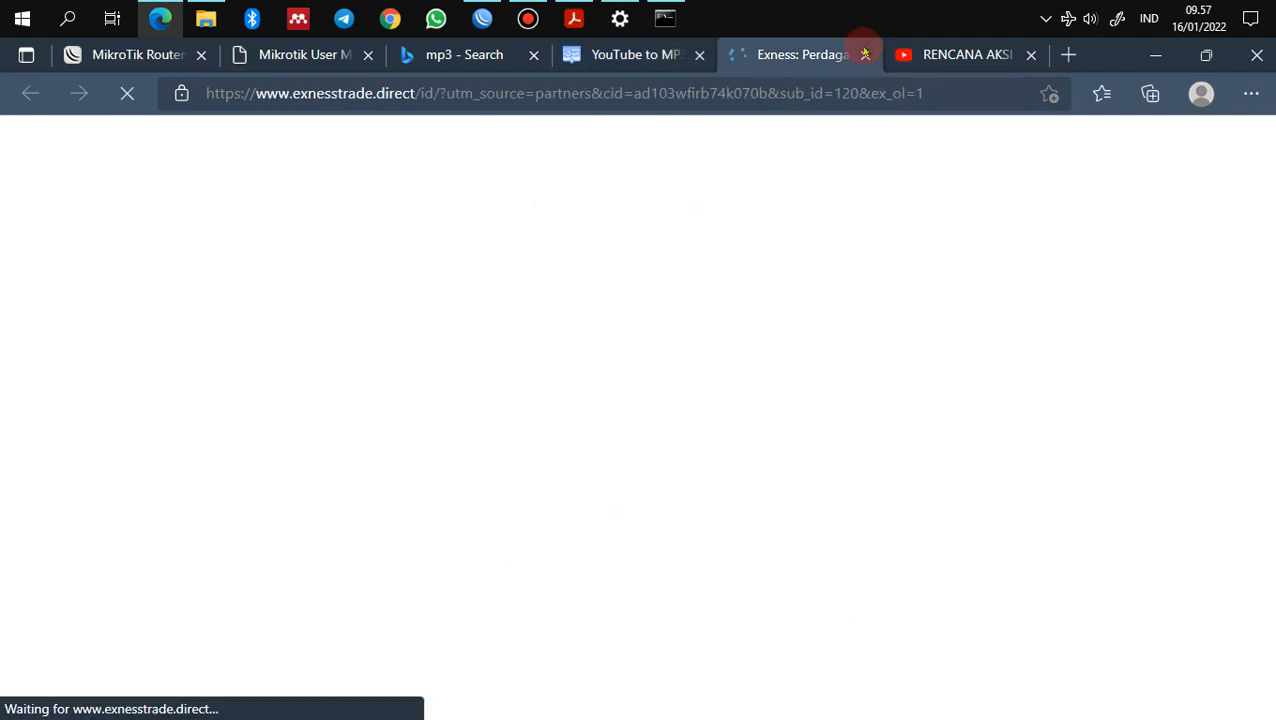
click(617, 56)
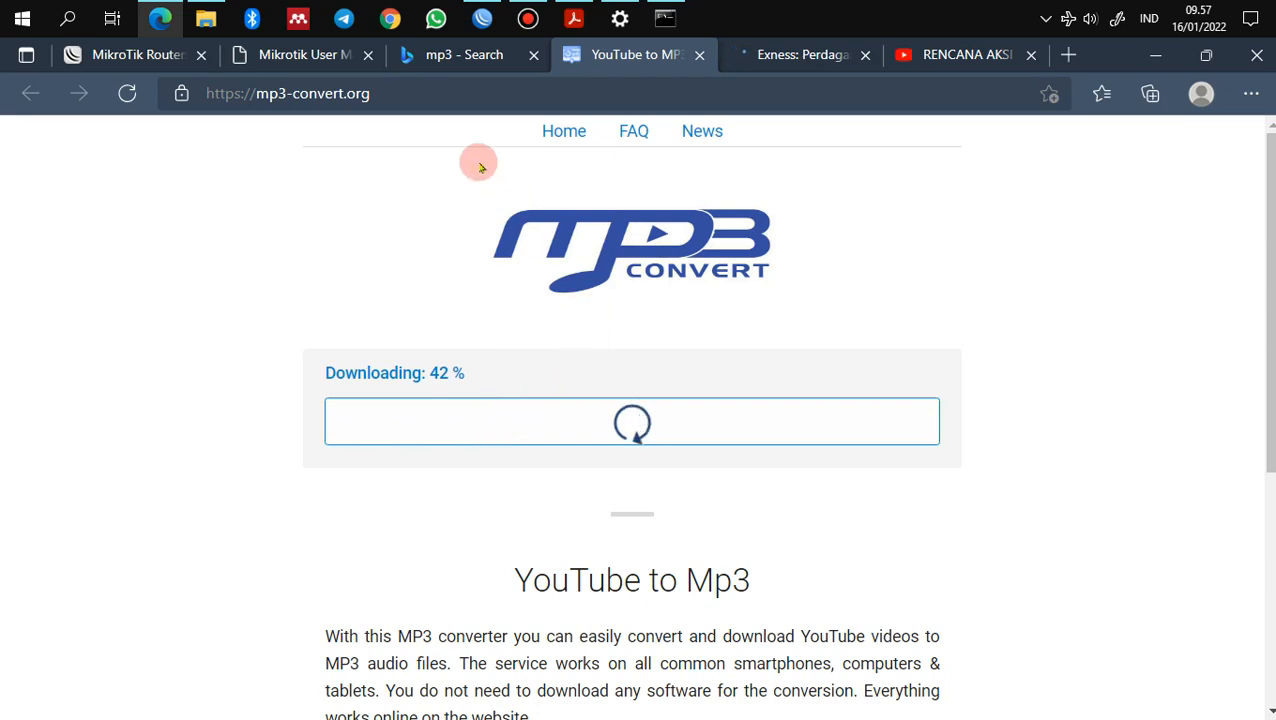
click(478, 54)
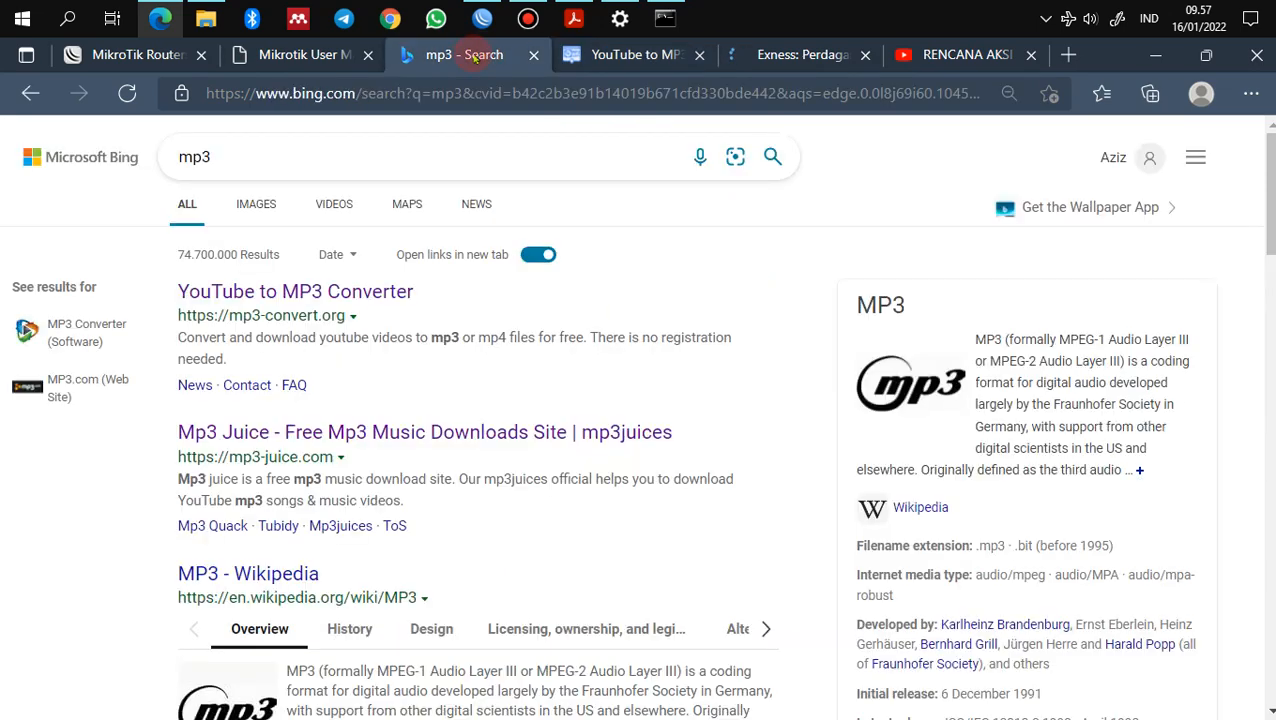
Step: Open Mp3 Juice, paste the SMK video URL and search, dismissing the covering ad
click(364, 432)
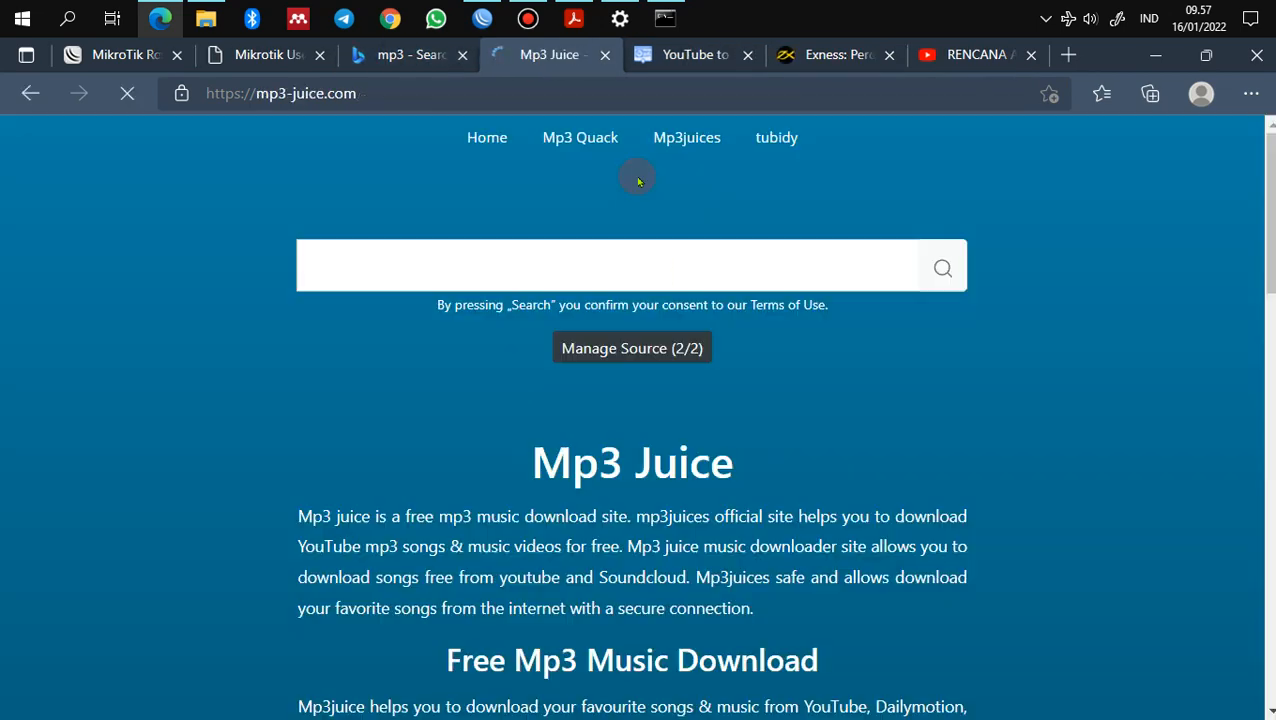
click(643, 262)
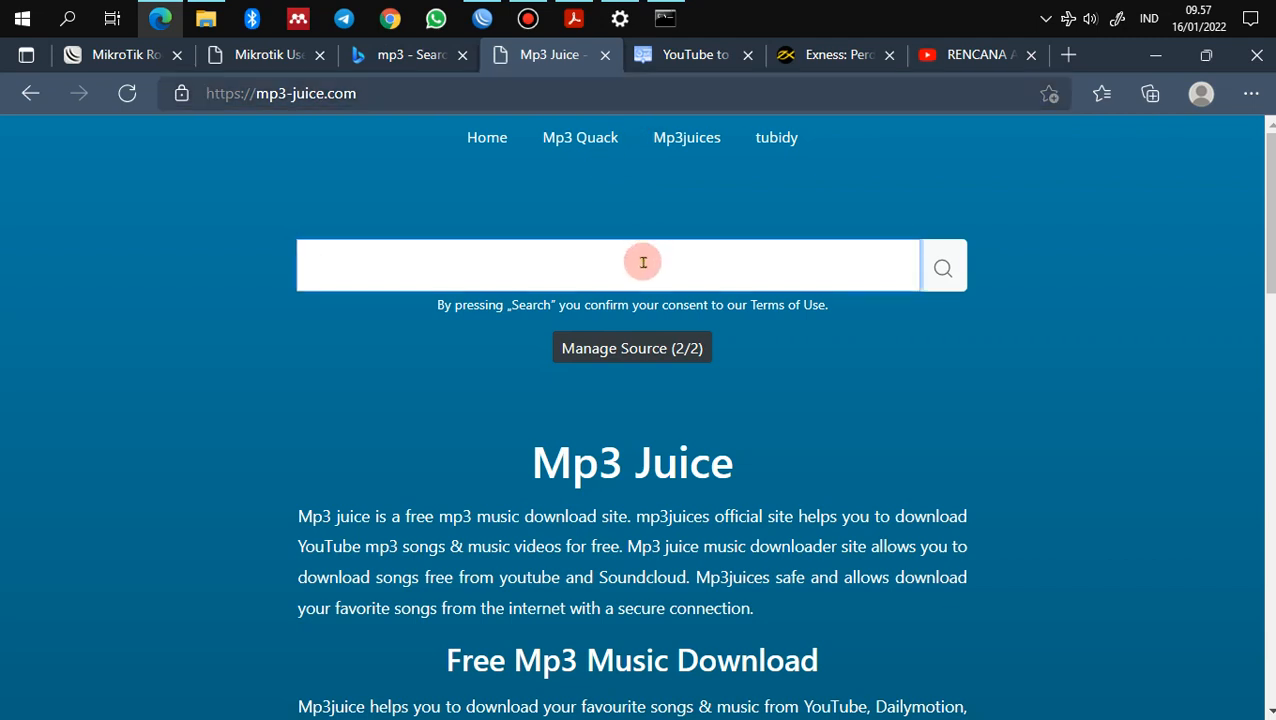
key(ctrl+v)
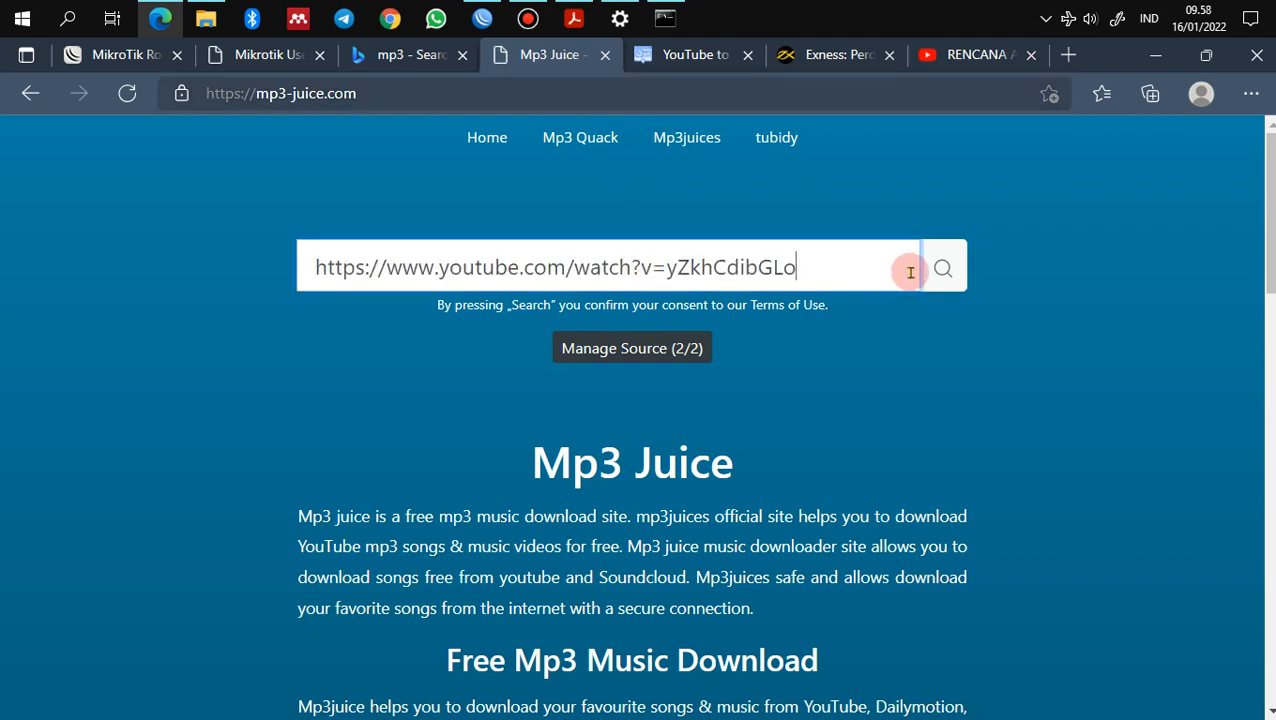
click(942, 267)
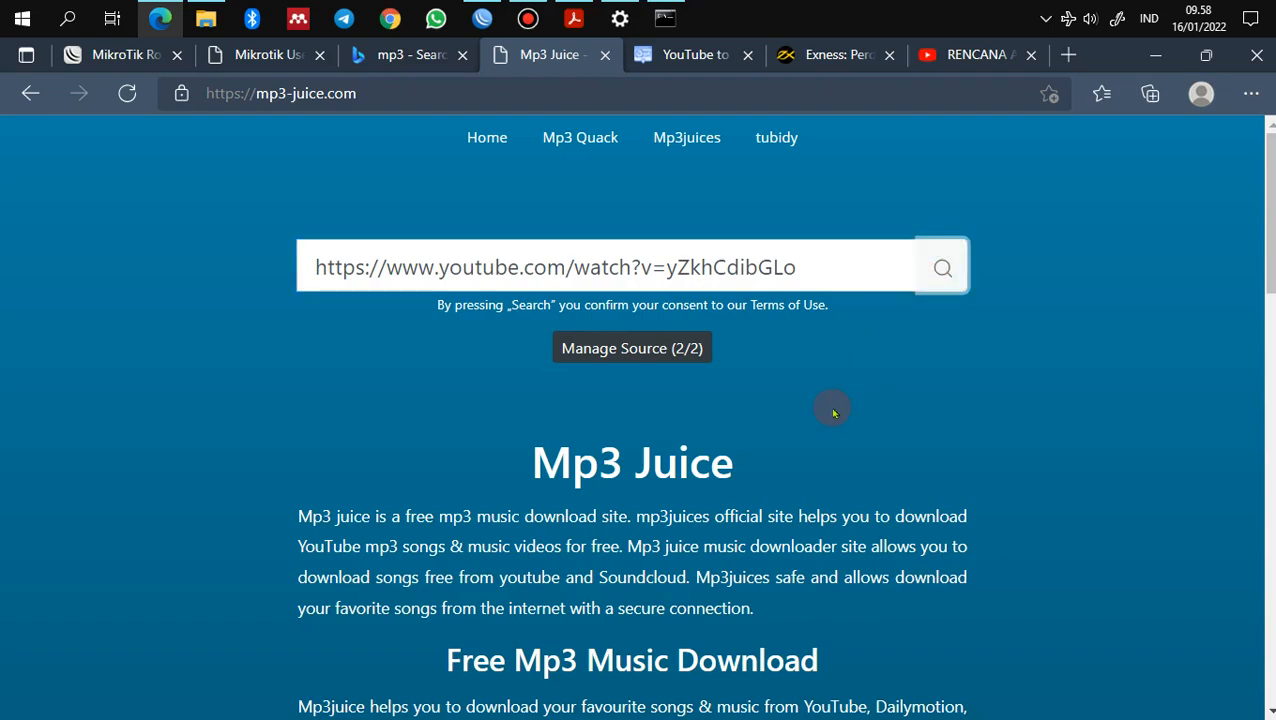
scroll(834, 413, down, 10)
scroll(834, 413, up, 10)
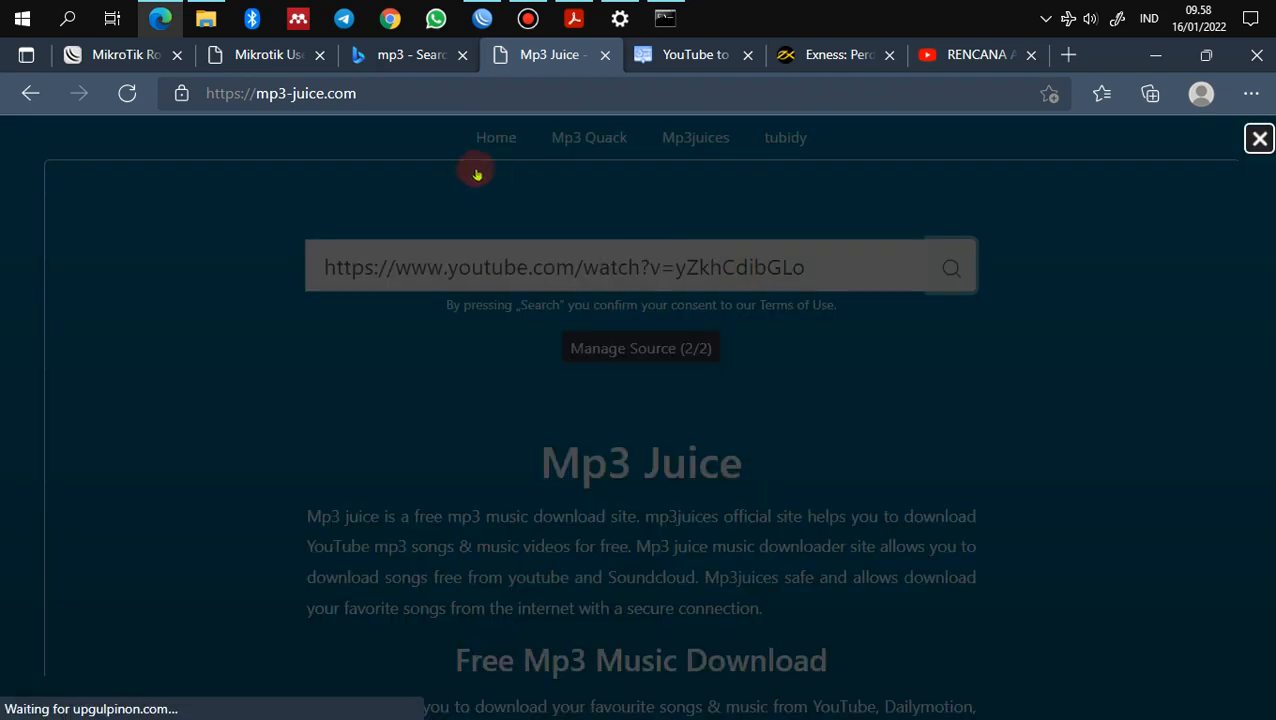
click(1259, 139)
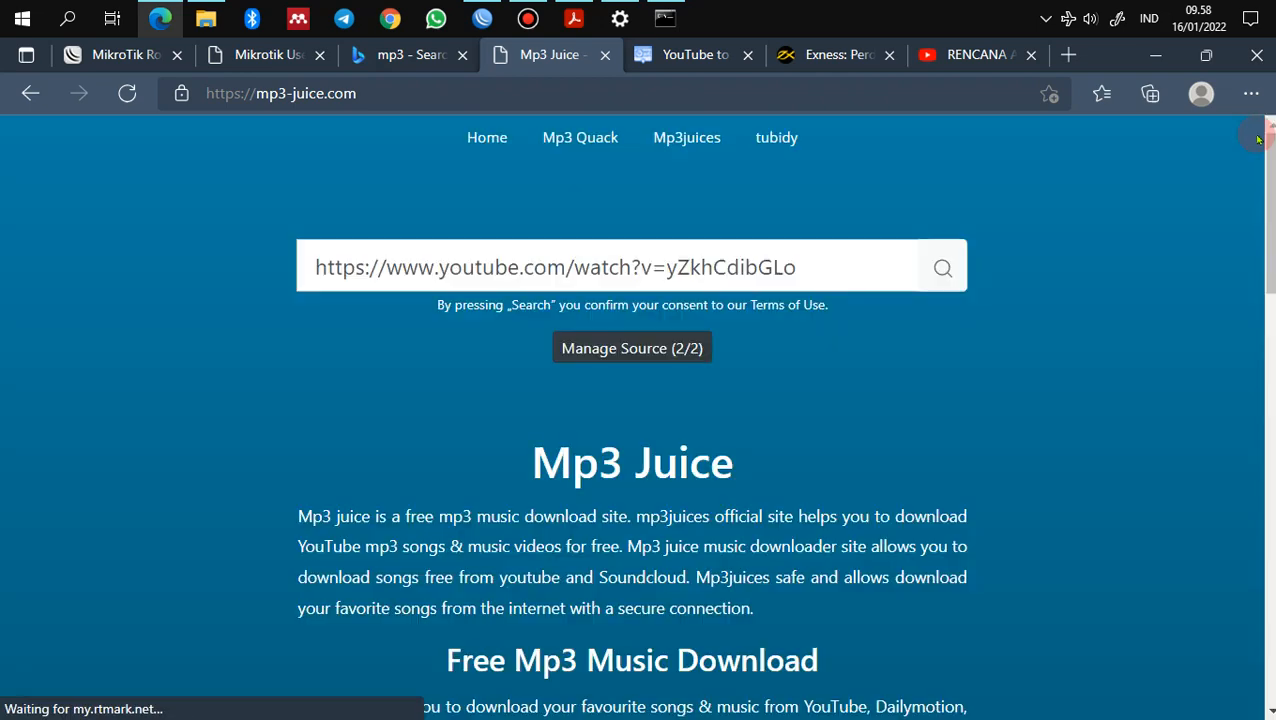
click(943, 265)
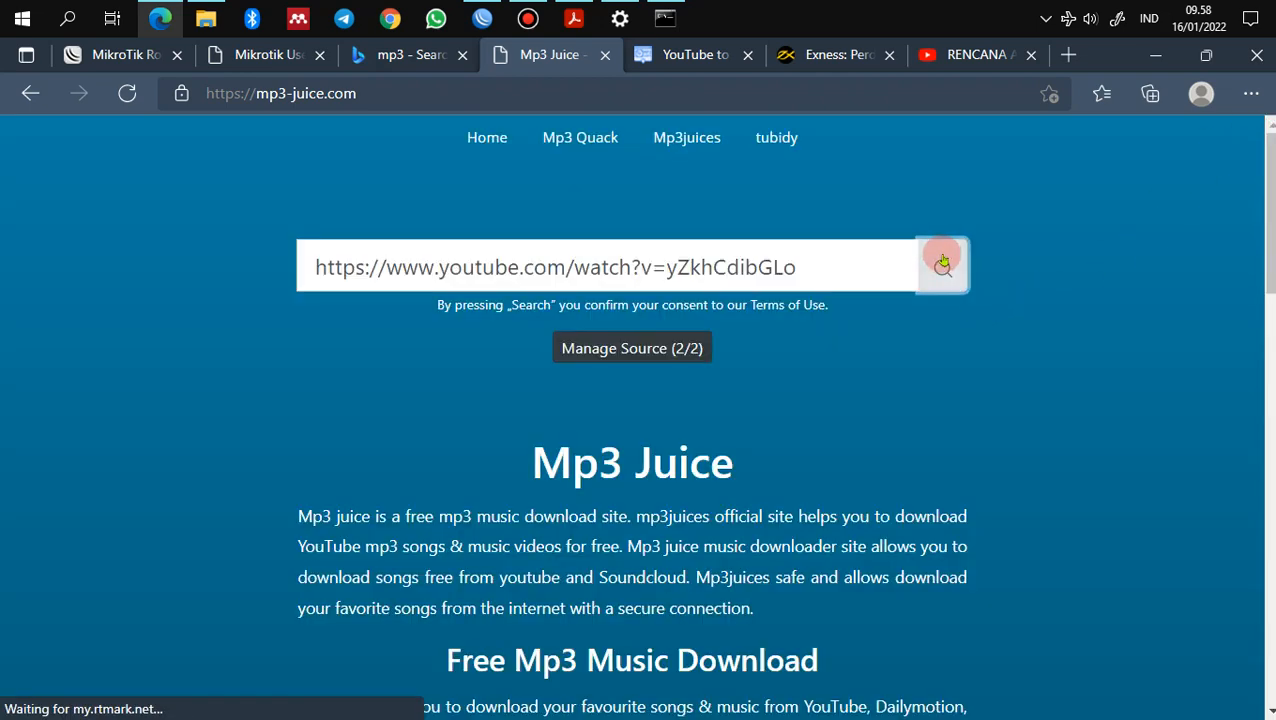
Step: Check the mp3-convert.org progress and close the Exness ad page
click(688, 56)
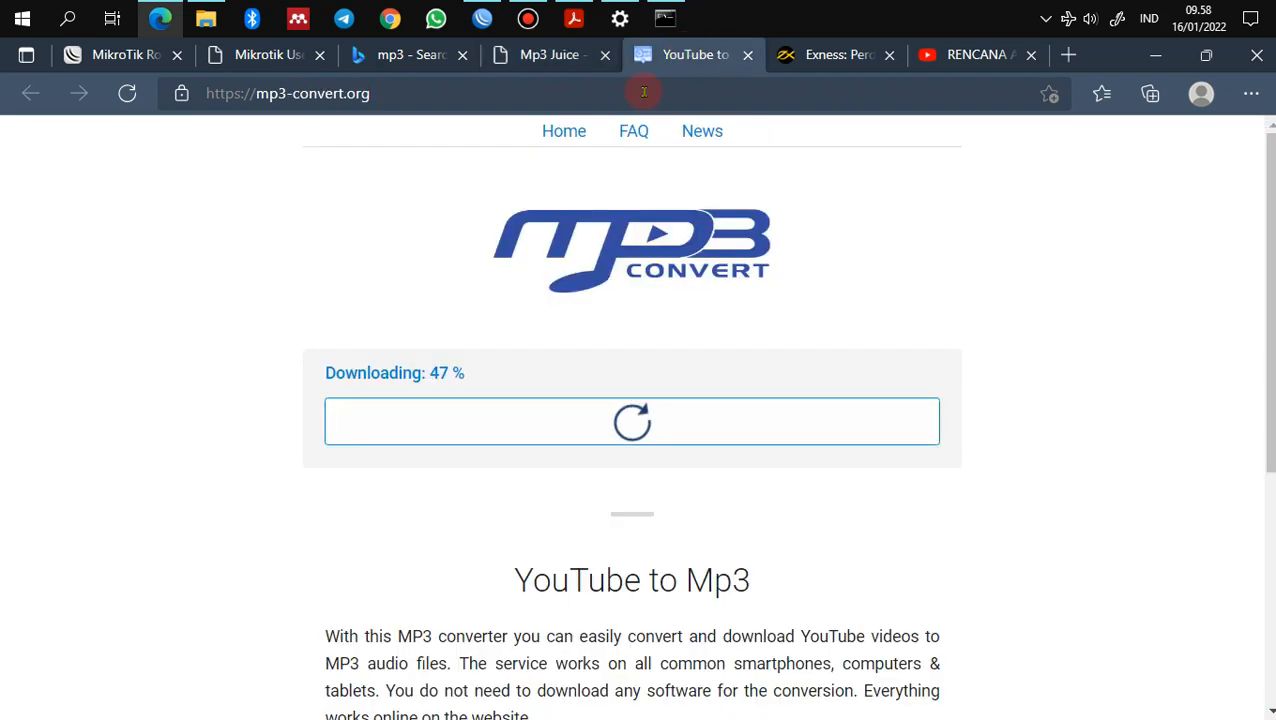
click(840, 54)
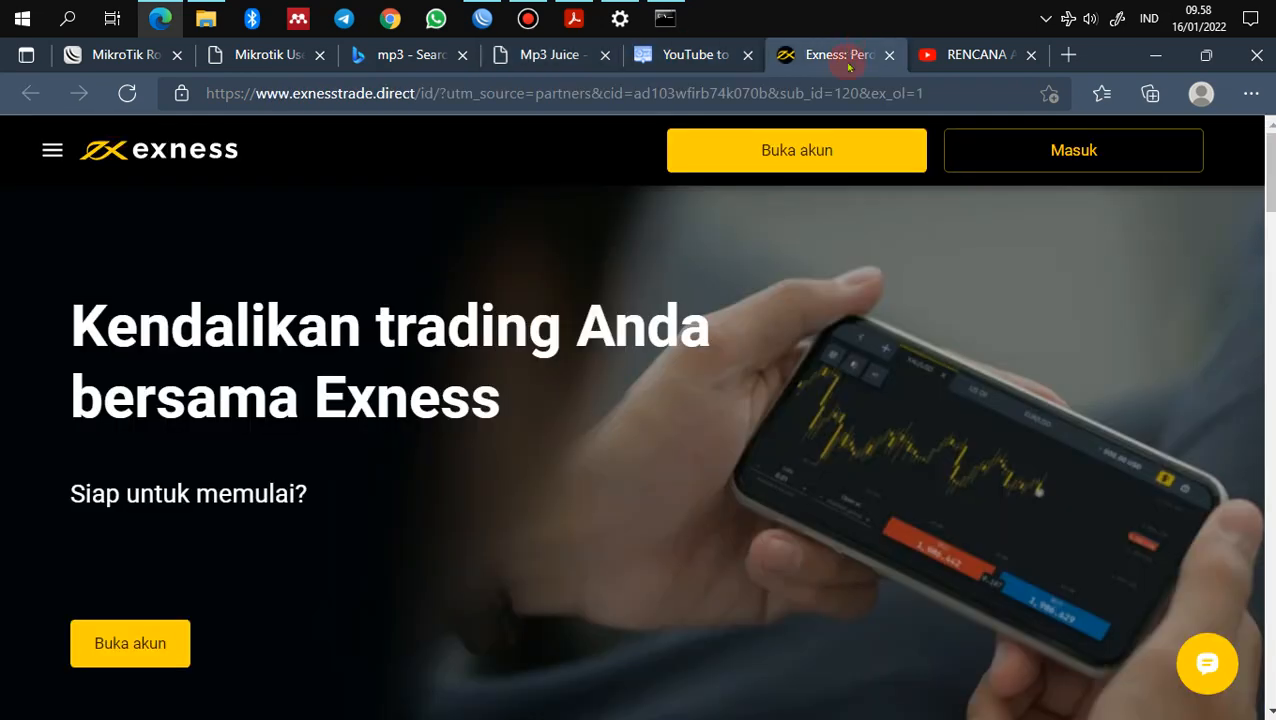
click(889, 56)
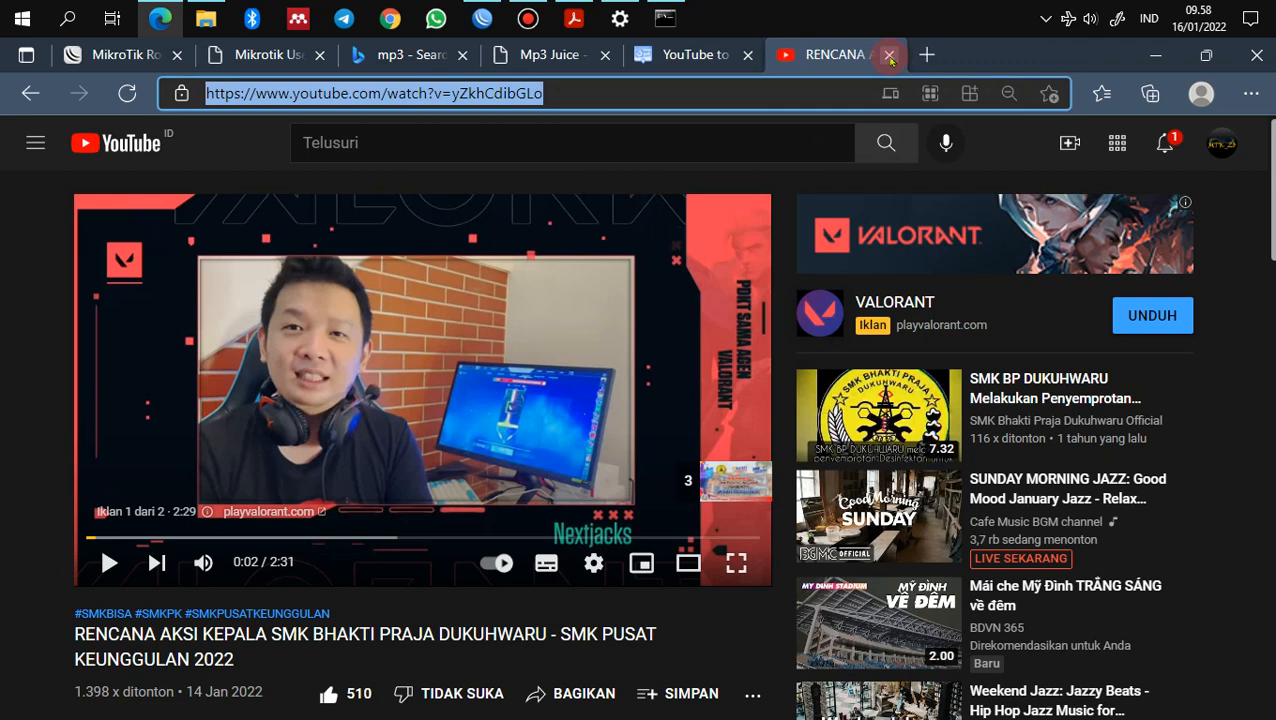
click(700, 54)
click(541, 56)
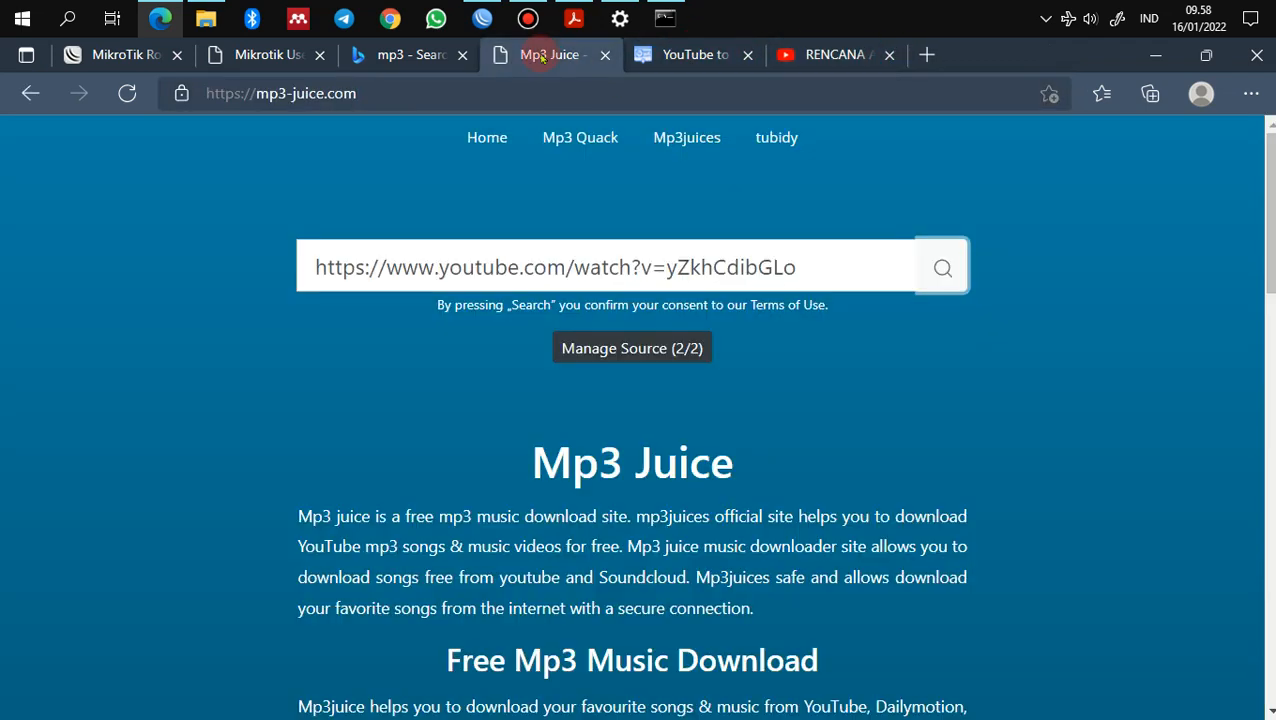
scroll(745, 492, down, 15)
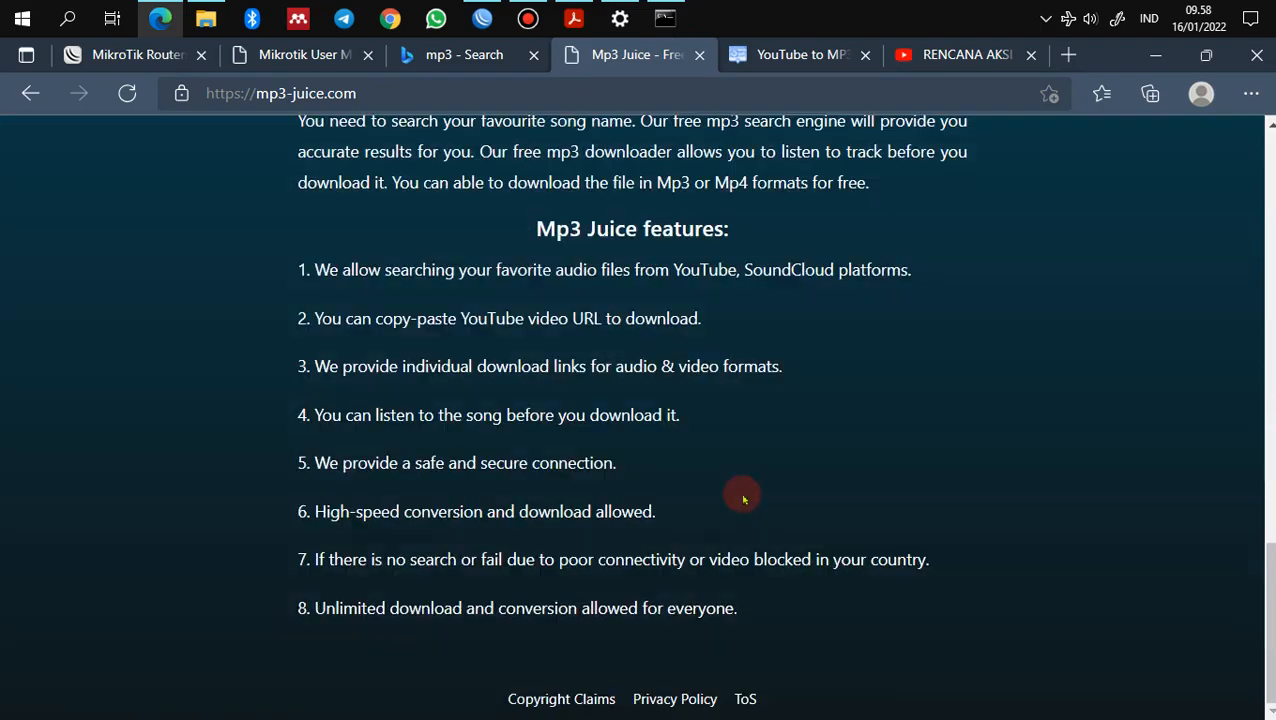
scroll(745, 498, up, 15)
Step: Open the okmusi.com result from the Bing mp3 search and close the Mp3 Juice tab
click(464, 56)
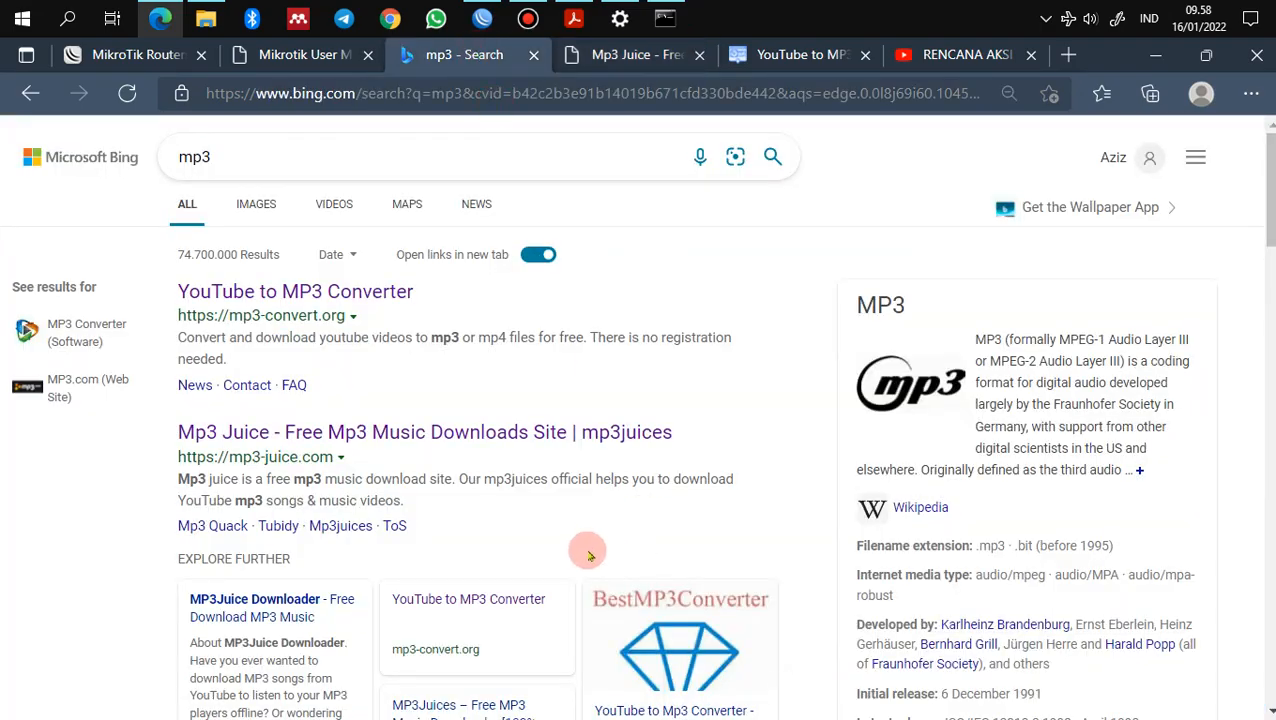
scroll(422, 535, down, 5)
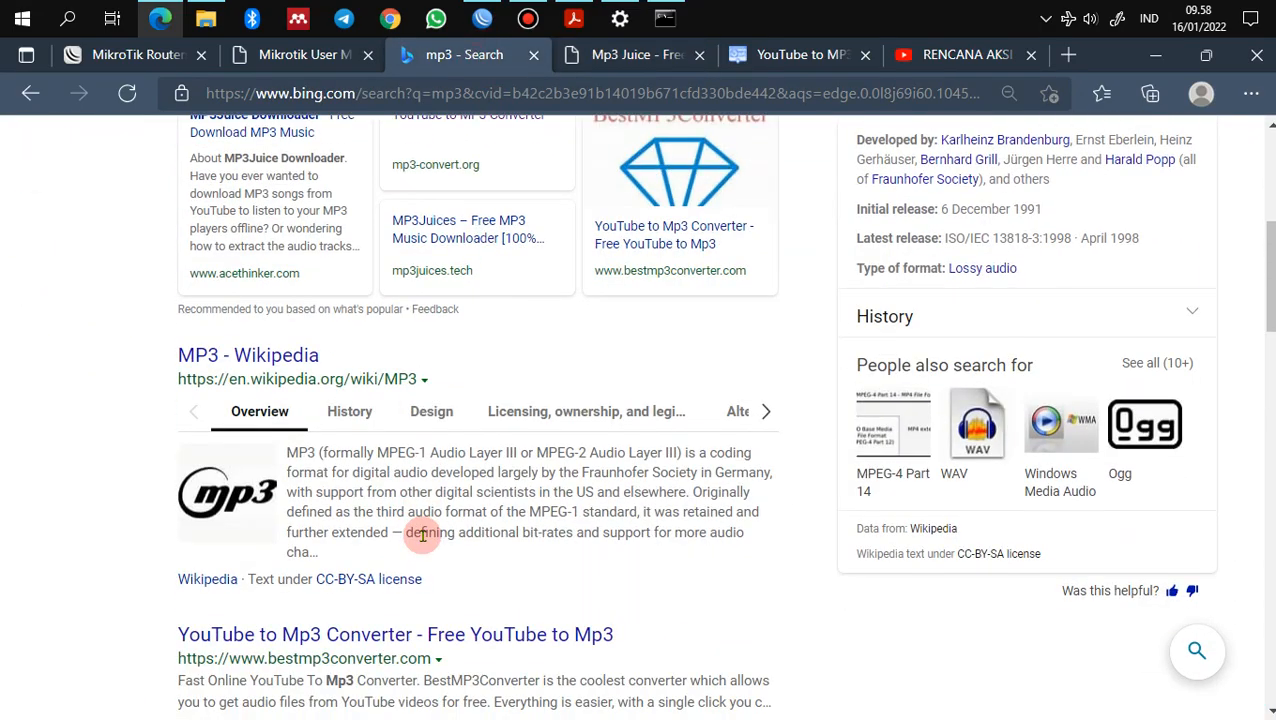
scroll(422, 535, down, 1)
scroll(422, 537, down, 1)
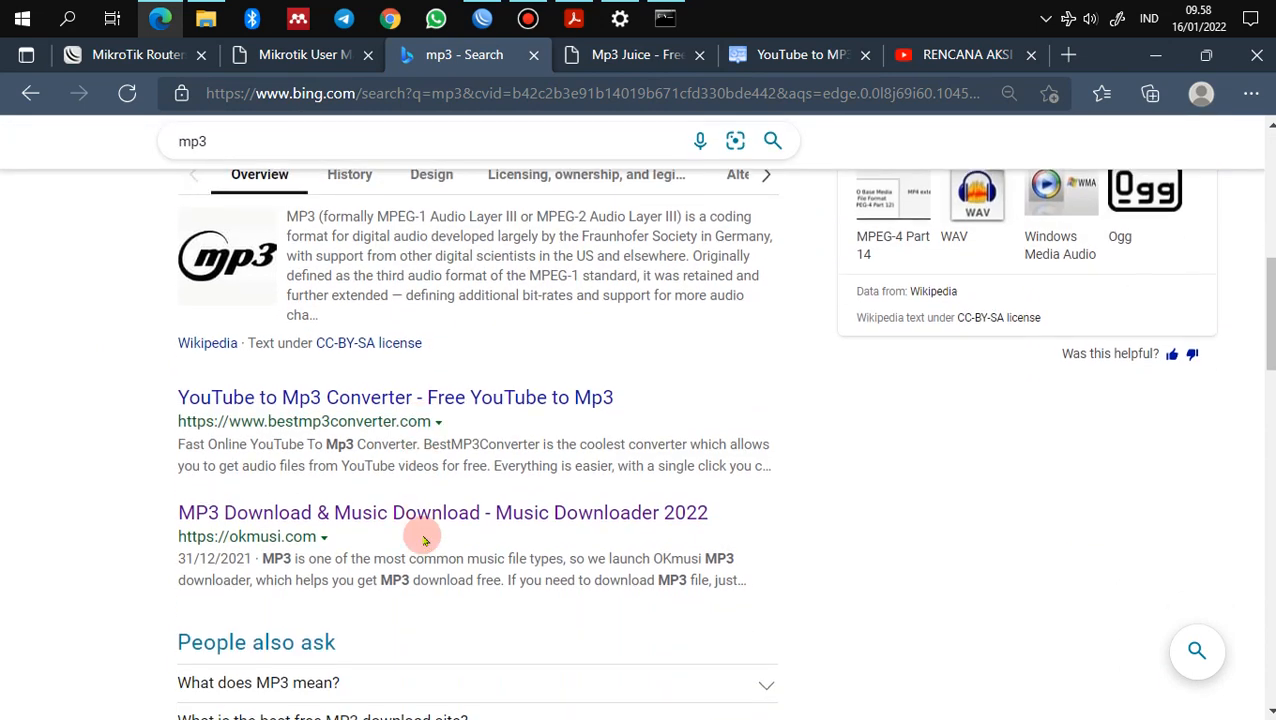
click(427, 512)
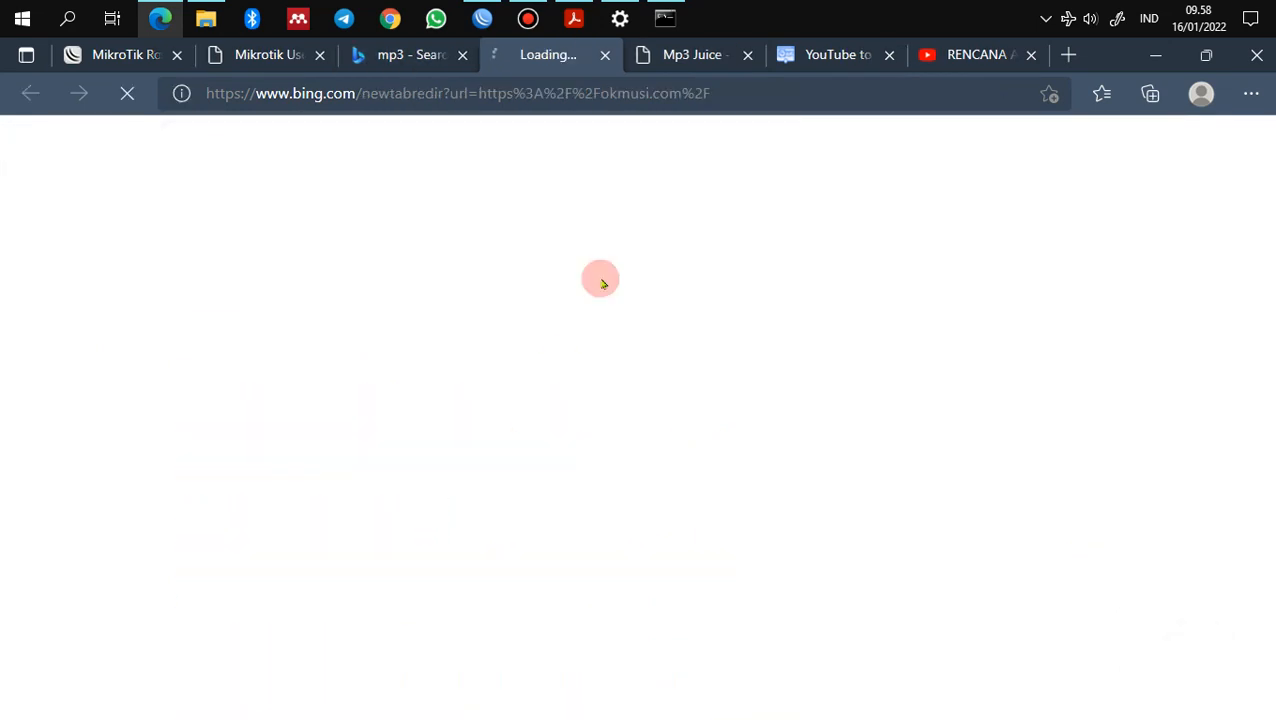
click(683, 55)
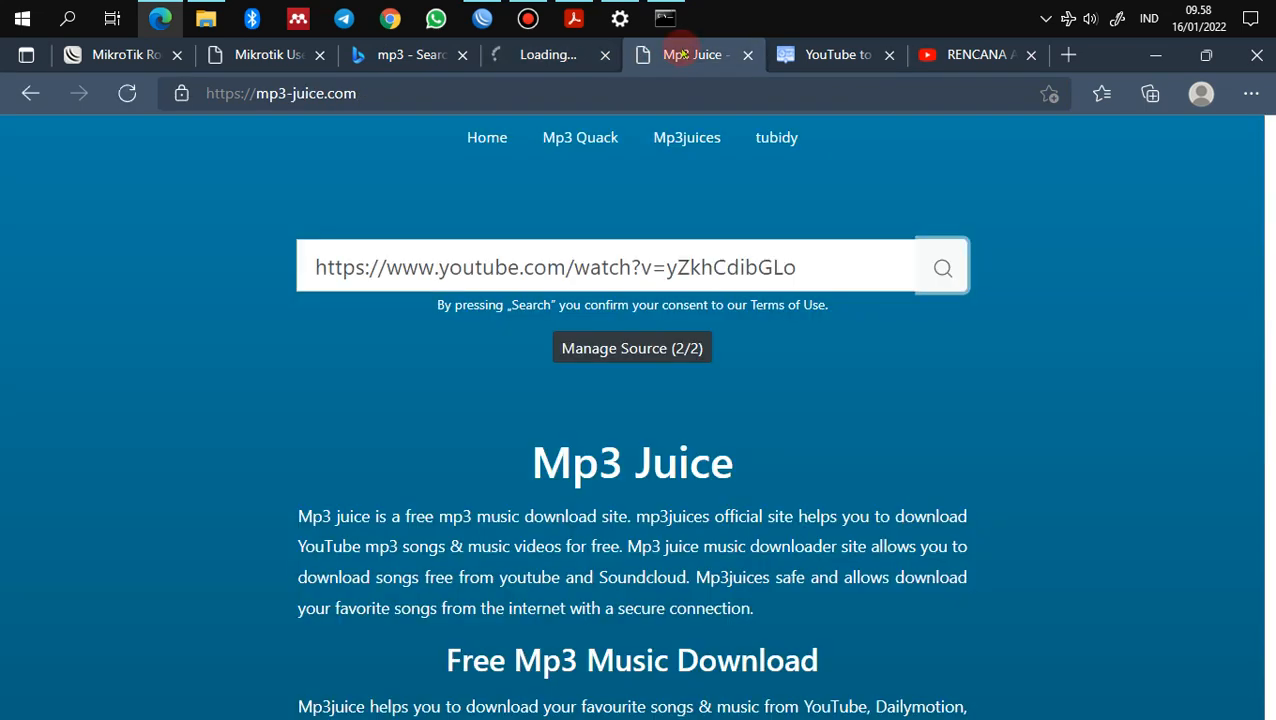
click(747, 55)
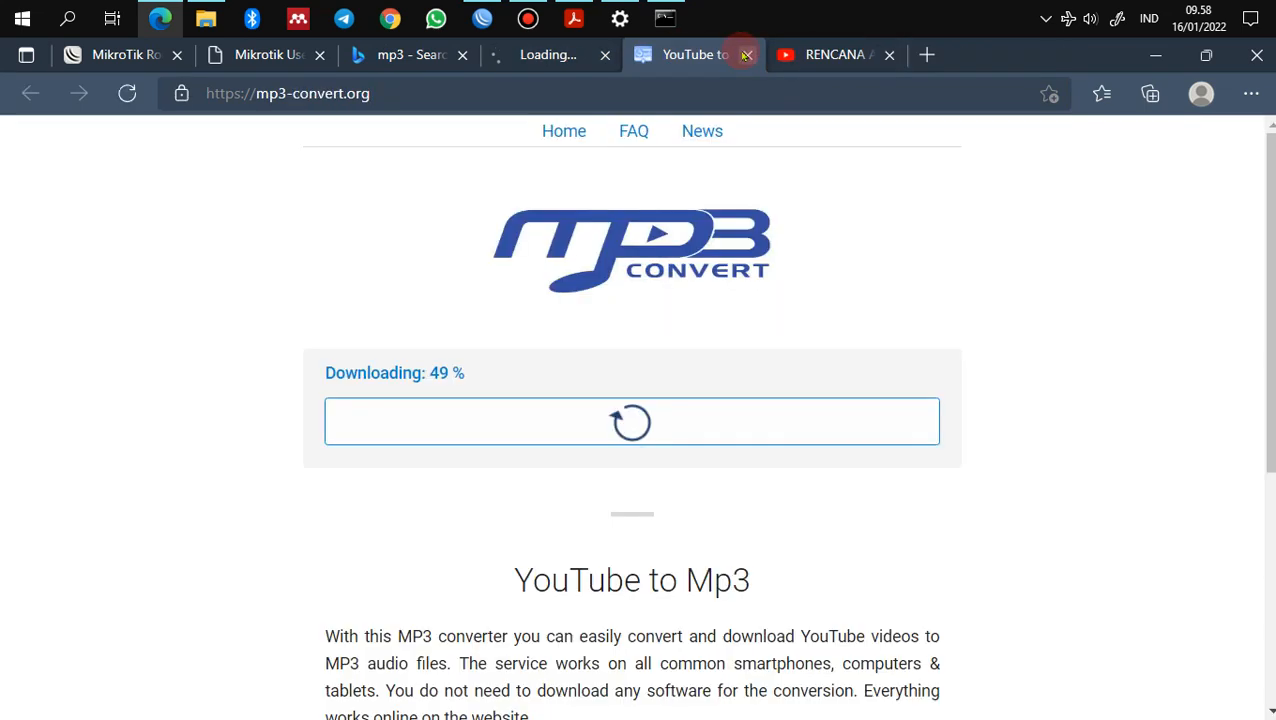
click(535, 55)
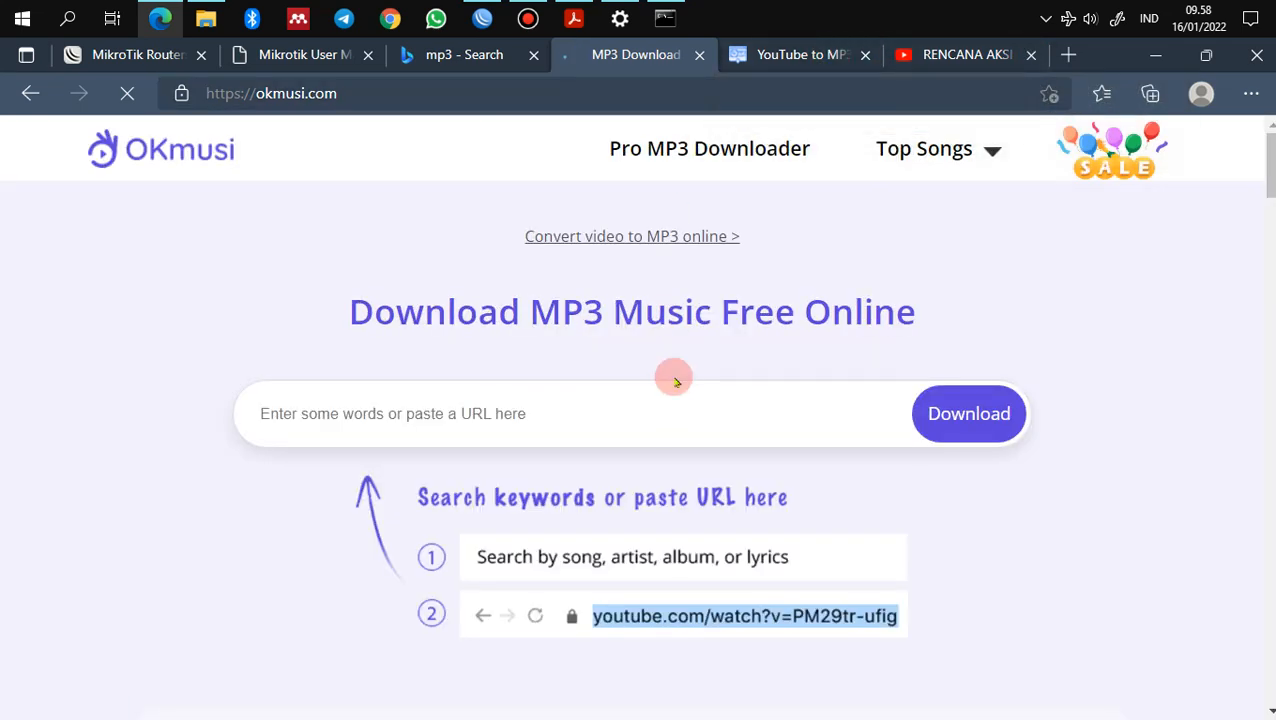
Step: Submit the SMK video link to OKmusi, then download the finished mp3-convert.org MP3
click(675, 385)
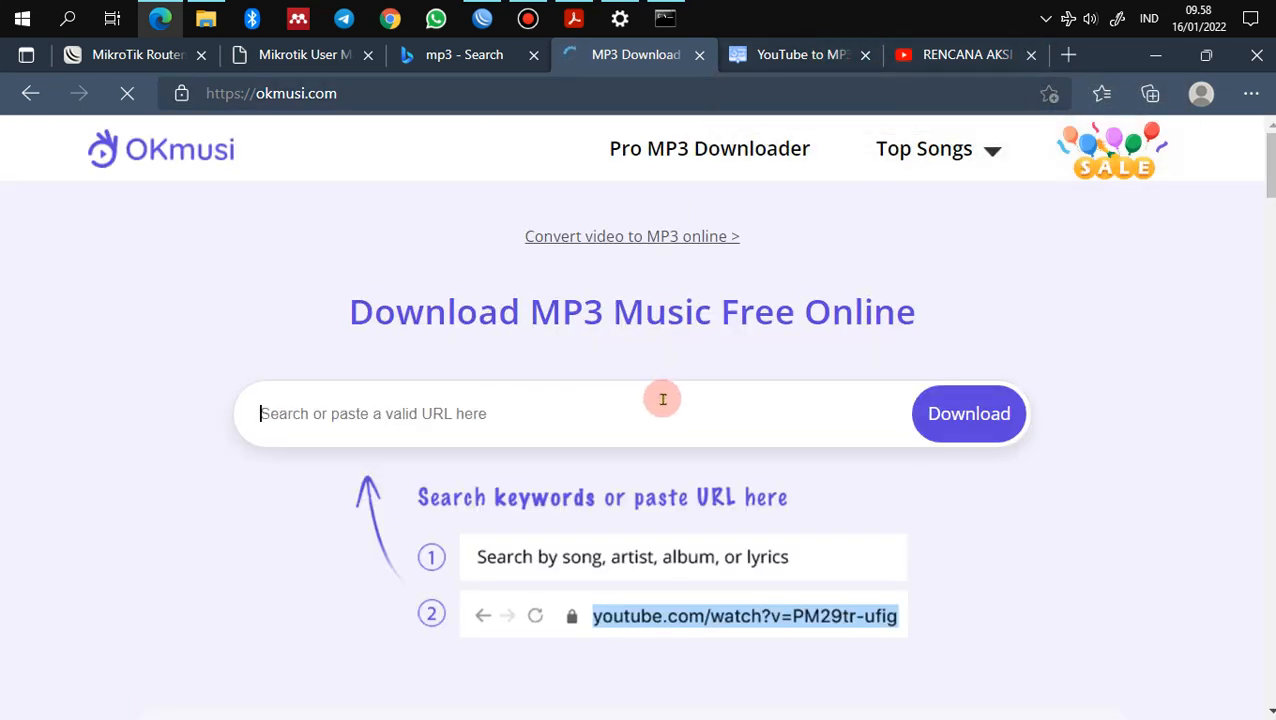
text(https://www.youtube.com/watch?v=yZkhCdibGLo)
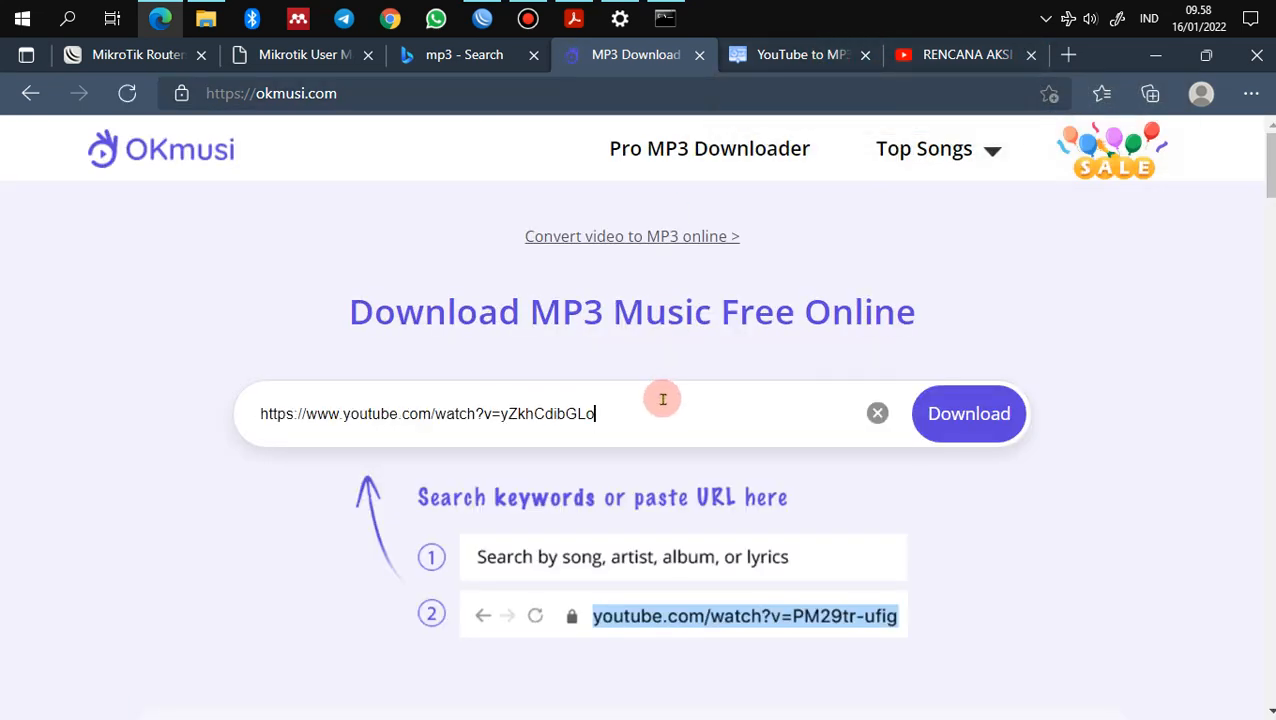
click(975, 420)
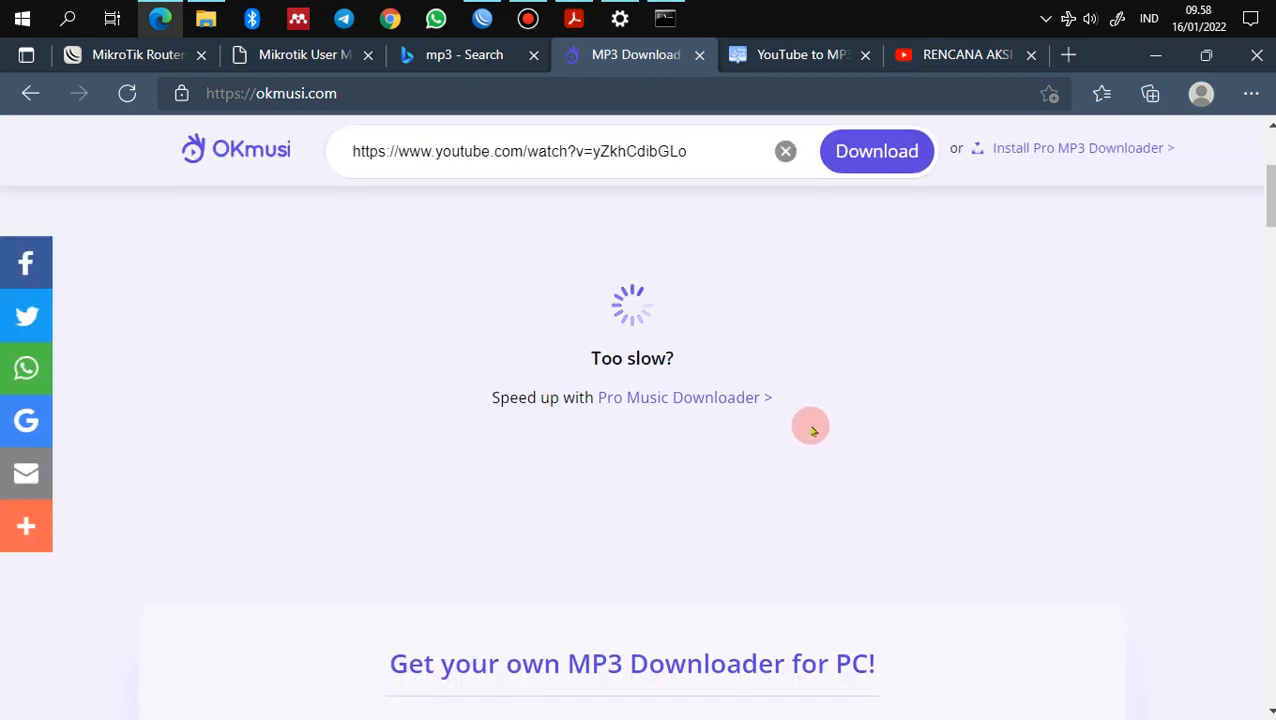
scroll(812, 430, up, 1)
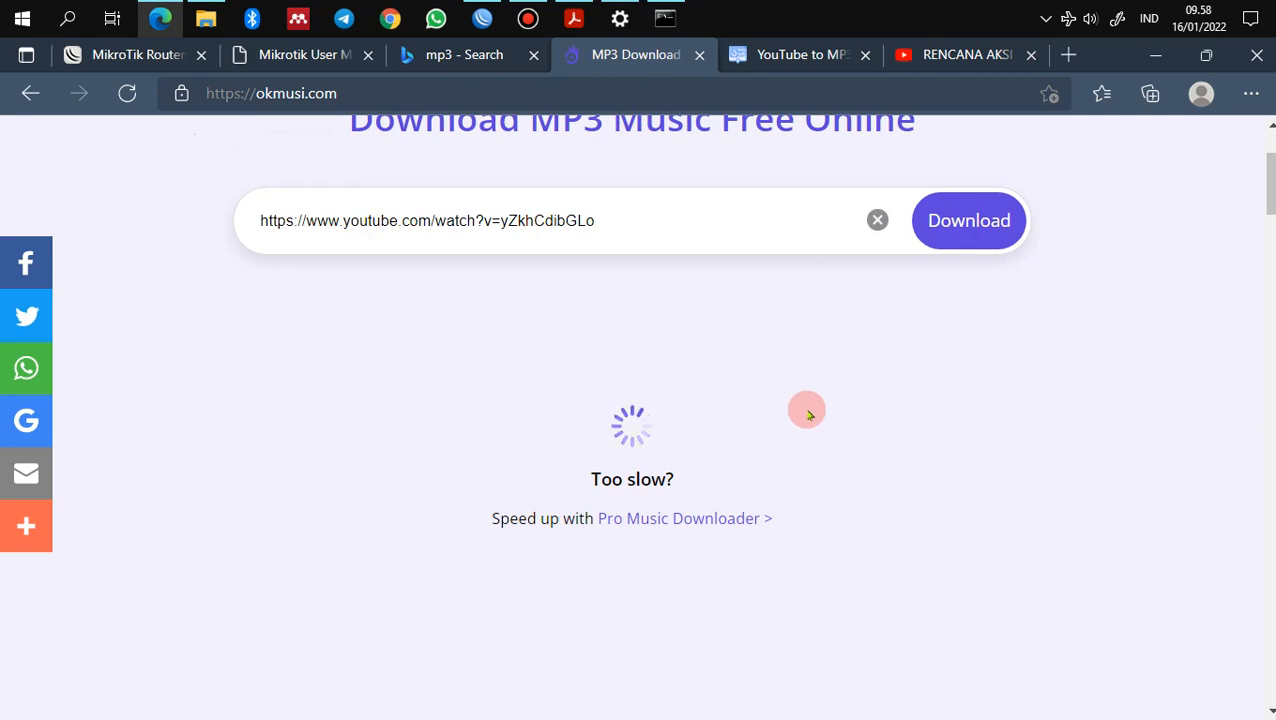
click(797, 58)
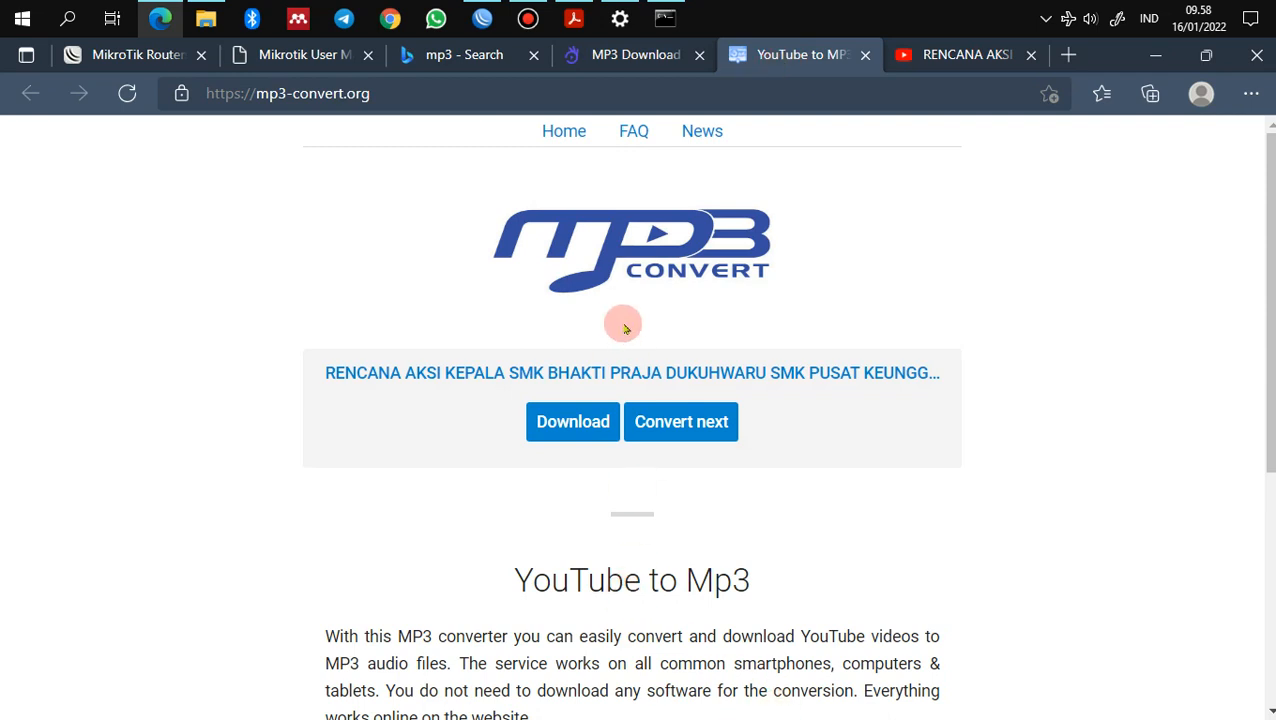
click(581, 423)
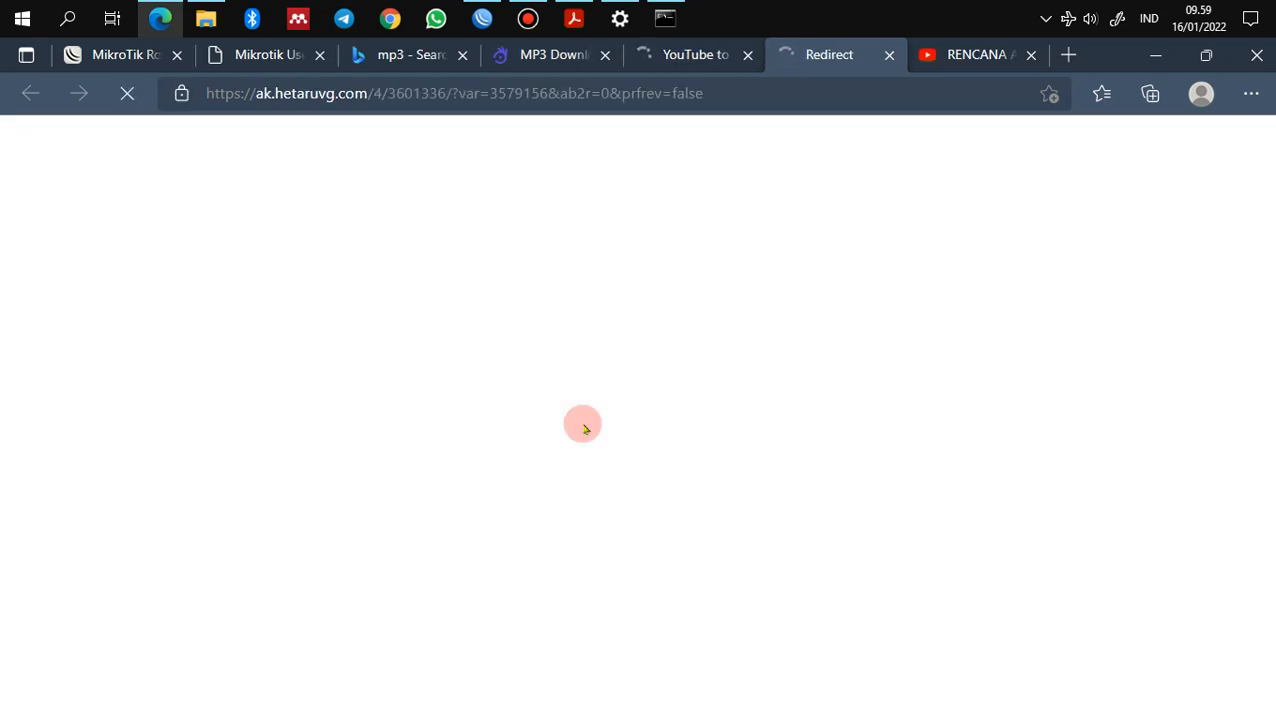
Step: Save the converted mp3-convert.org MP3 through Save As, then check the OKmusi conversion
click(689, 55)
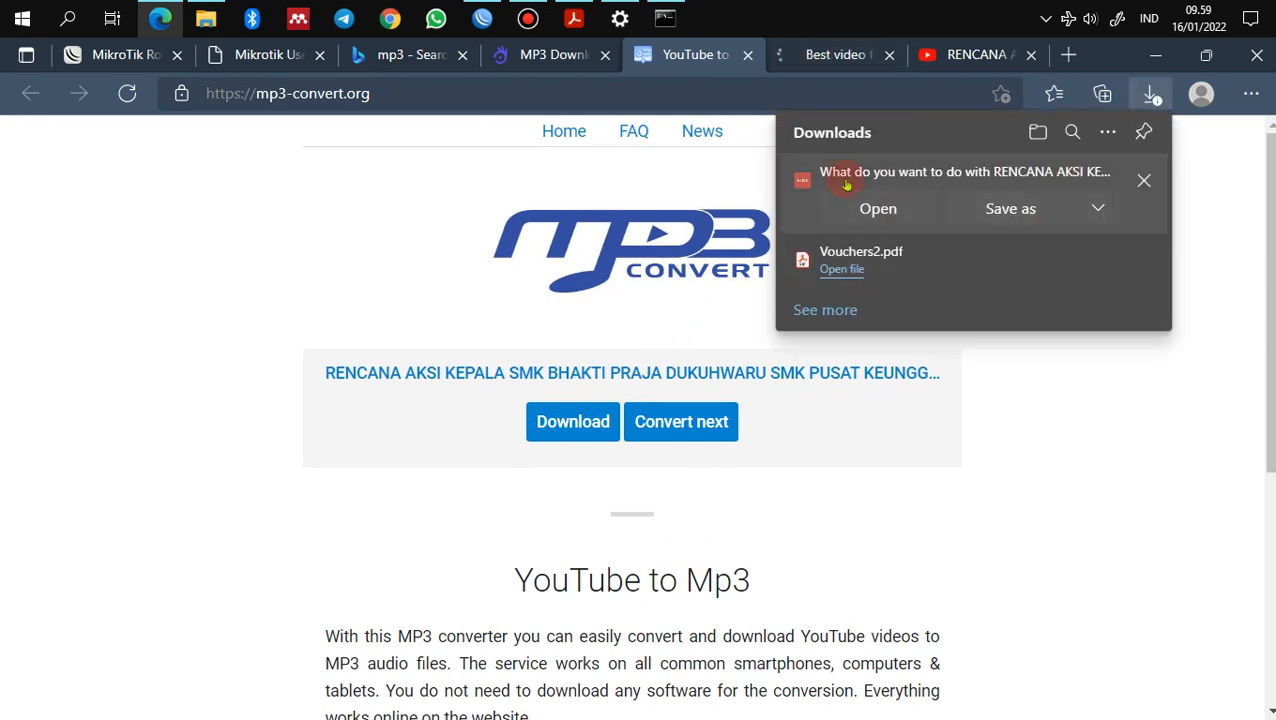
click(1012, 209)
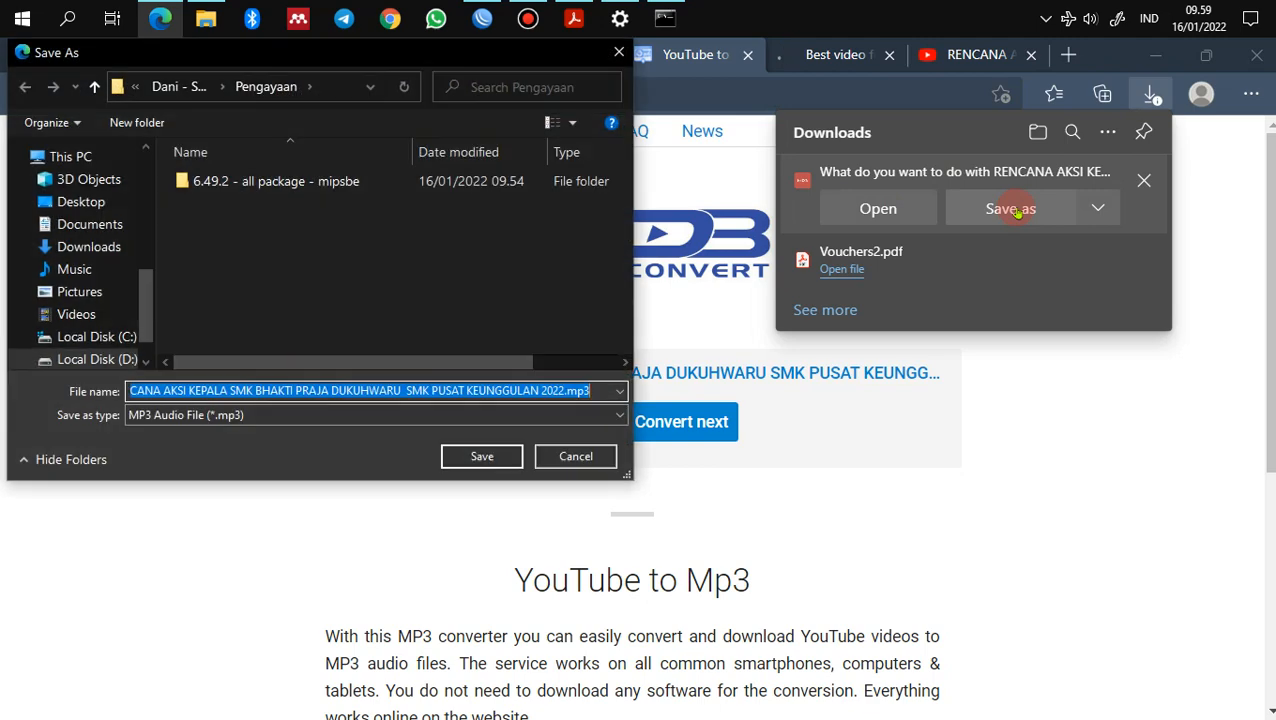
click(476, 457)
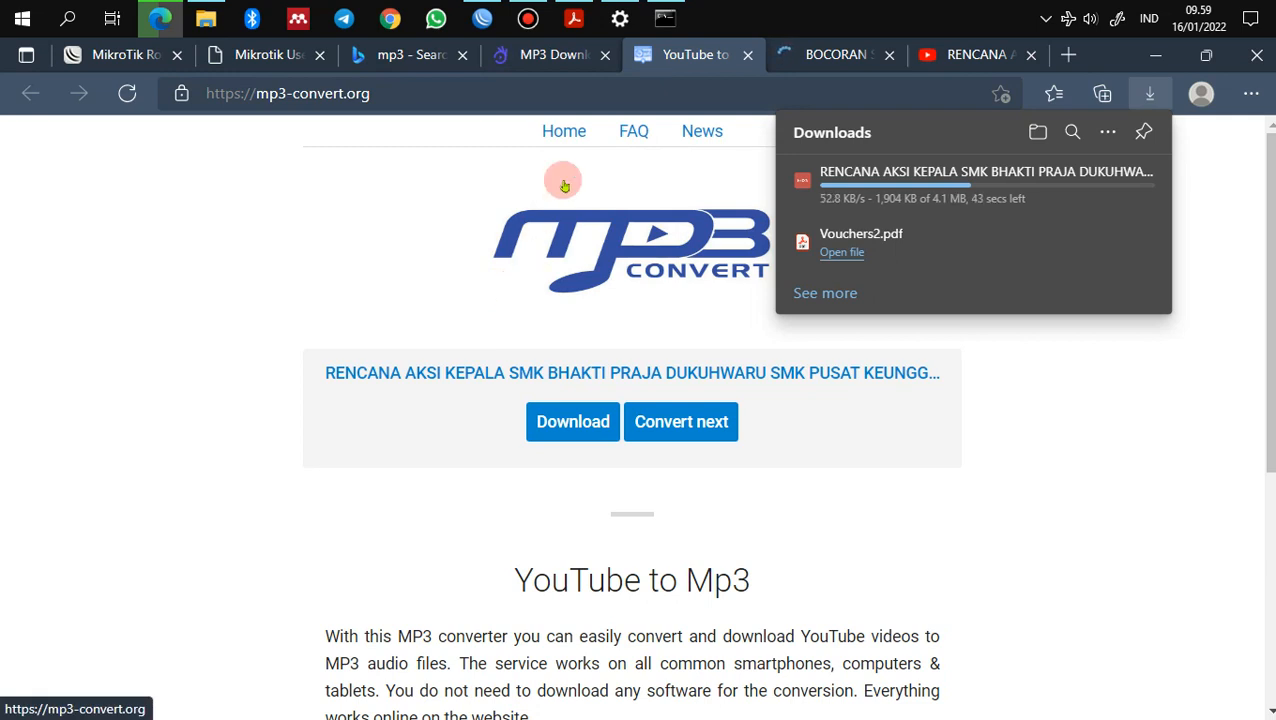
click(541, 52)
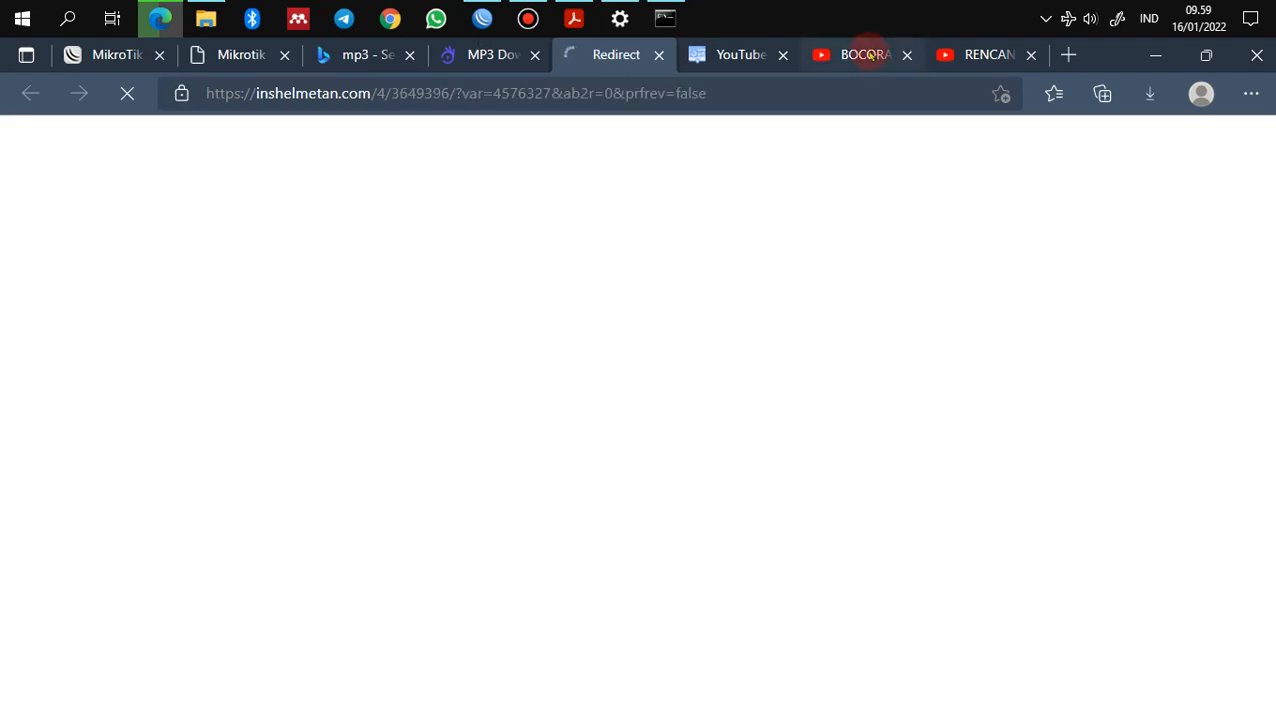
click(864, 54)
Step: Close the BOCORAN video tab and request OKmusi's 128k MP3 download
click(907, 55)
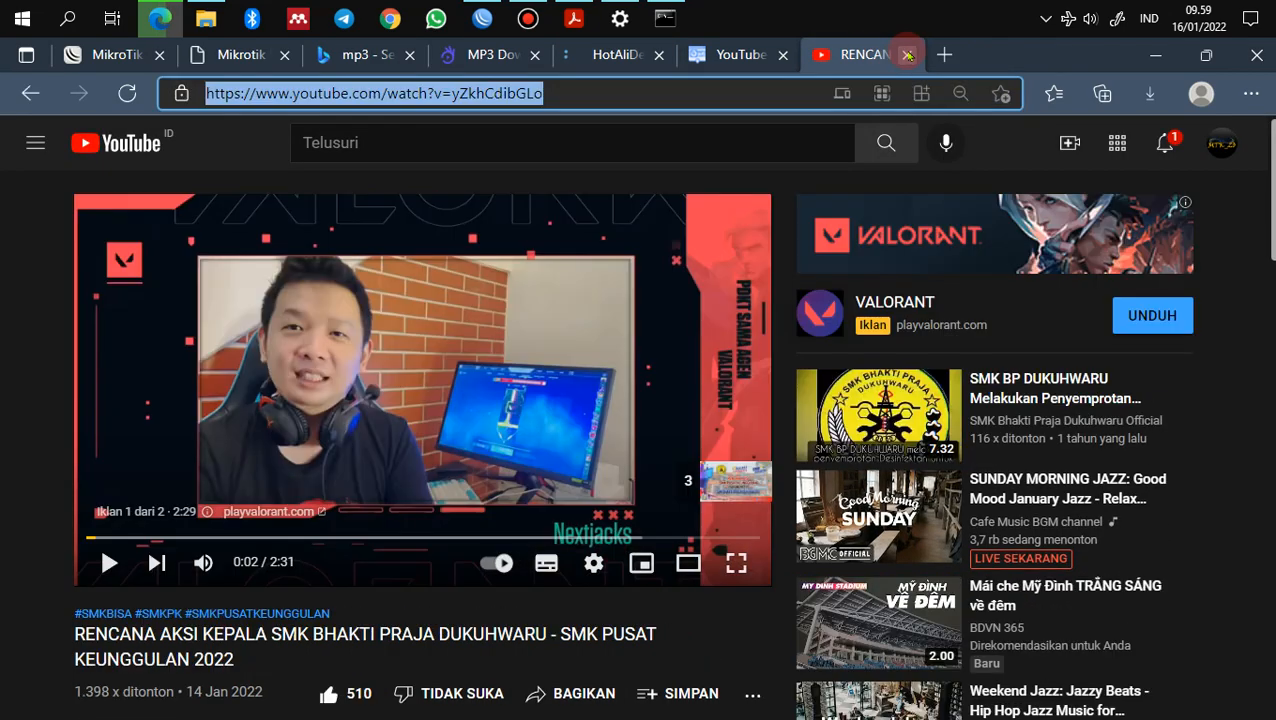
click(603, 47)
click(513, 56)
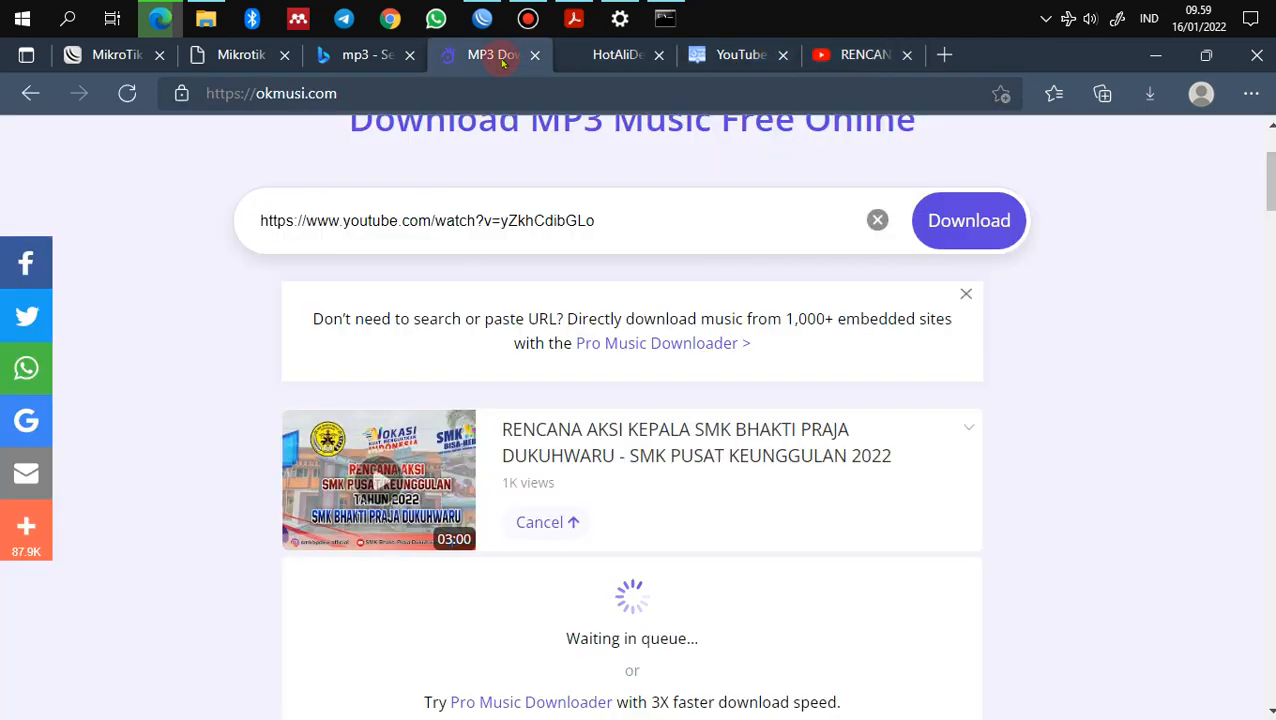
scroll(854, 653, down, 1)
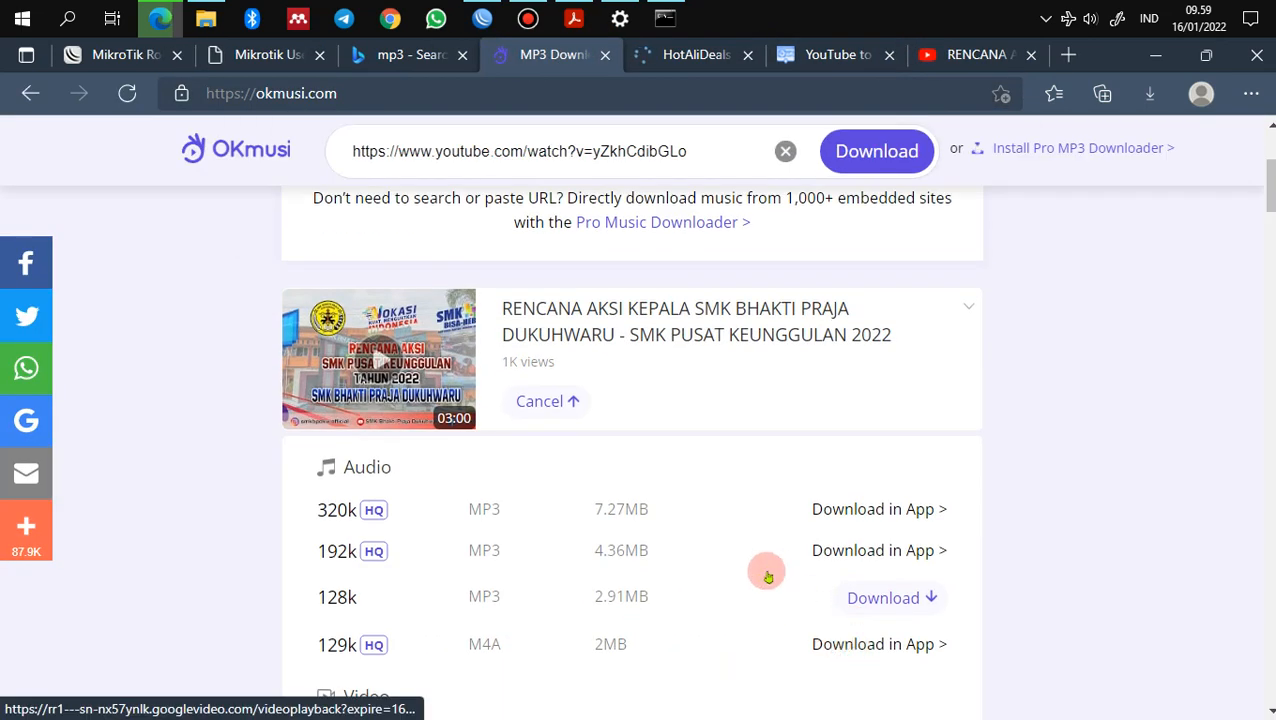
click(896, 606)
scroll(885, 595, down, 2)
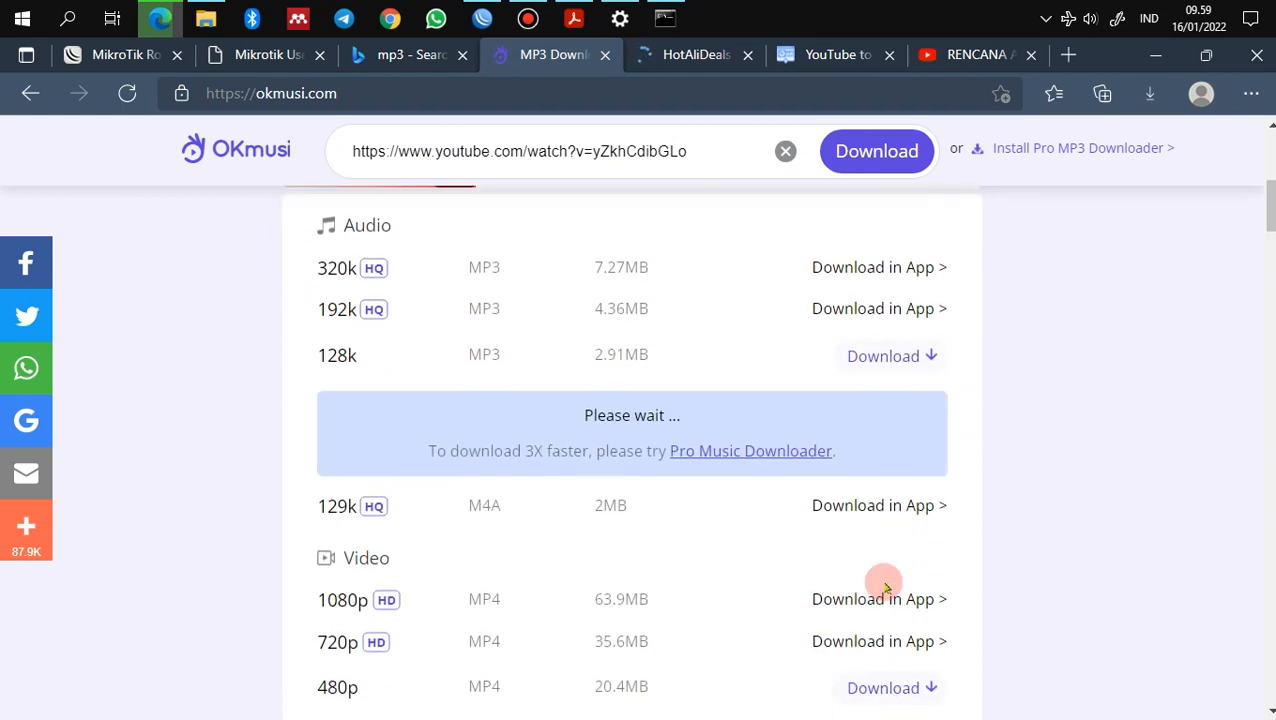
Step: Close the HotAliDeals ad tab and save the OKmusi MP3 into the Pengayaan folder
click(677, 57)
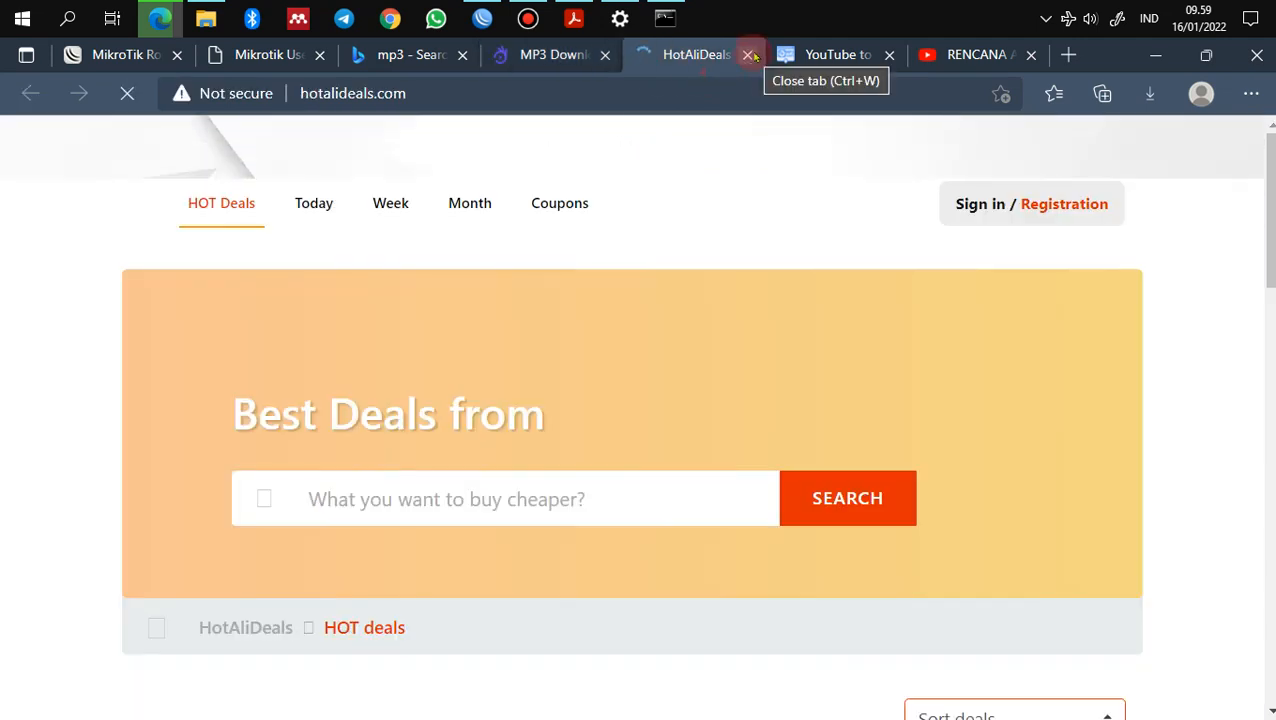
click(822, 50)
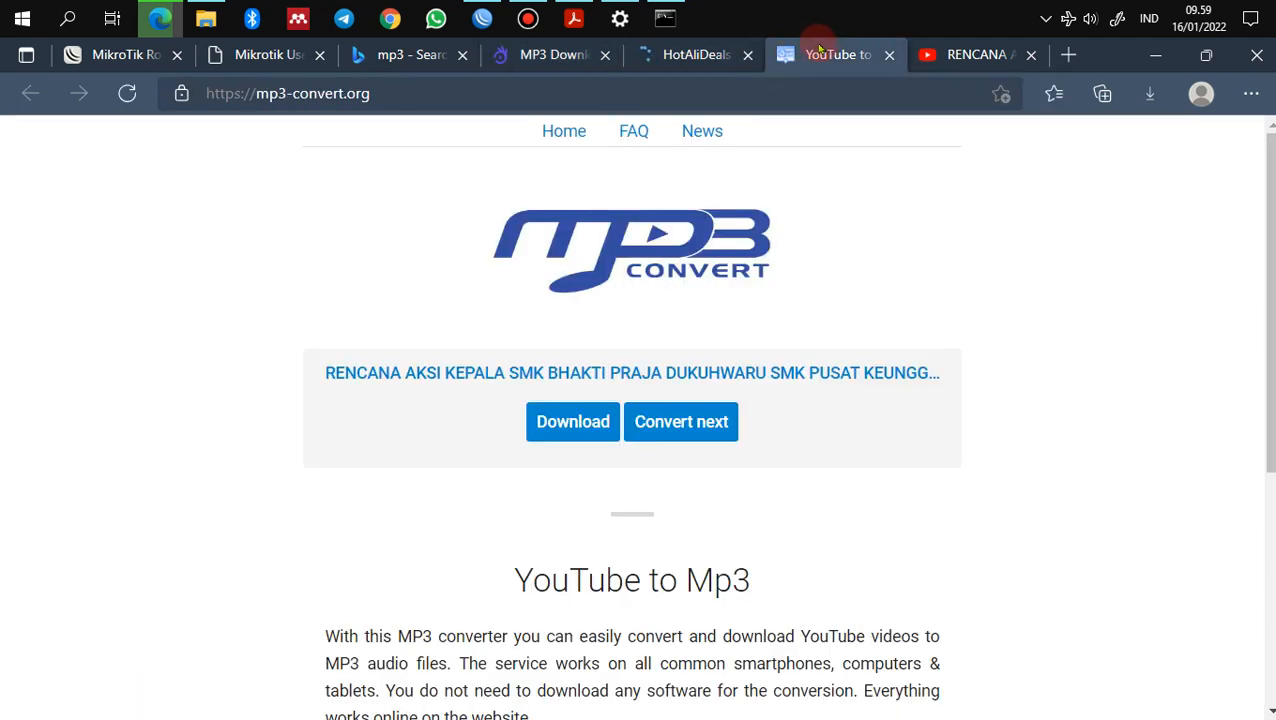
click(708, 52)
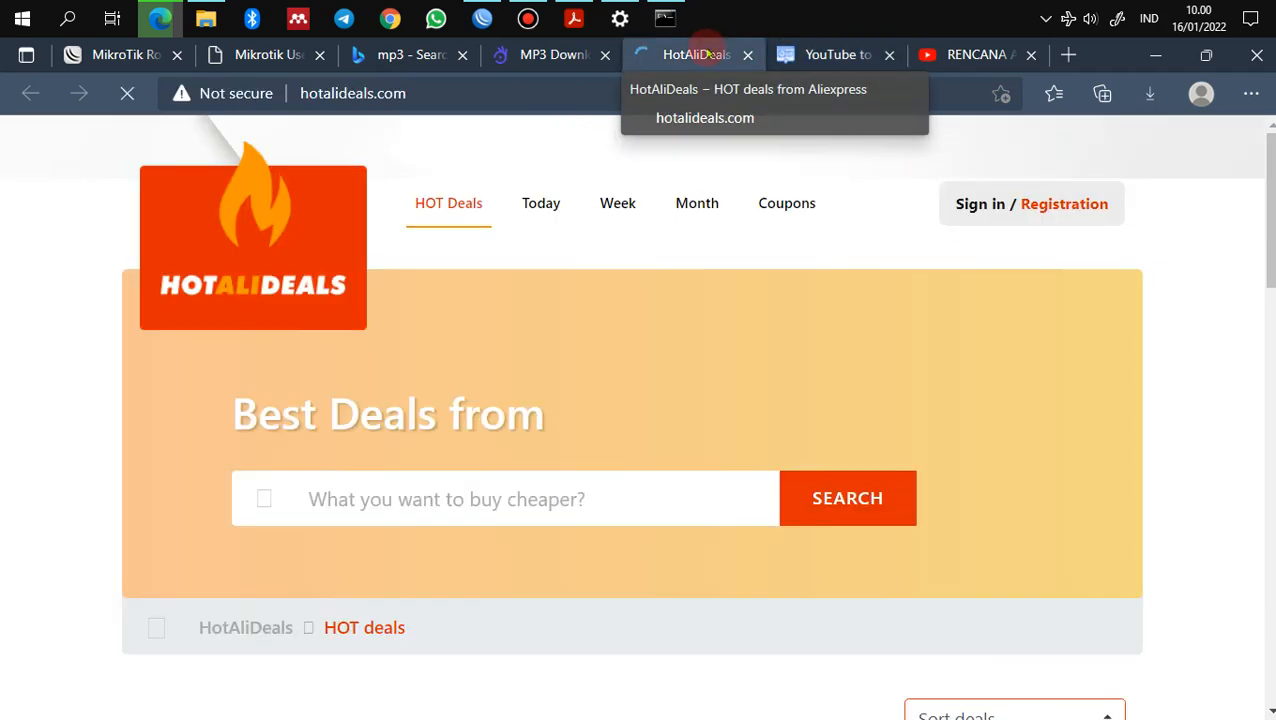
click(748, 54)
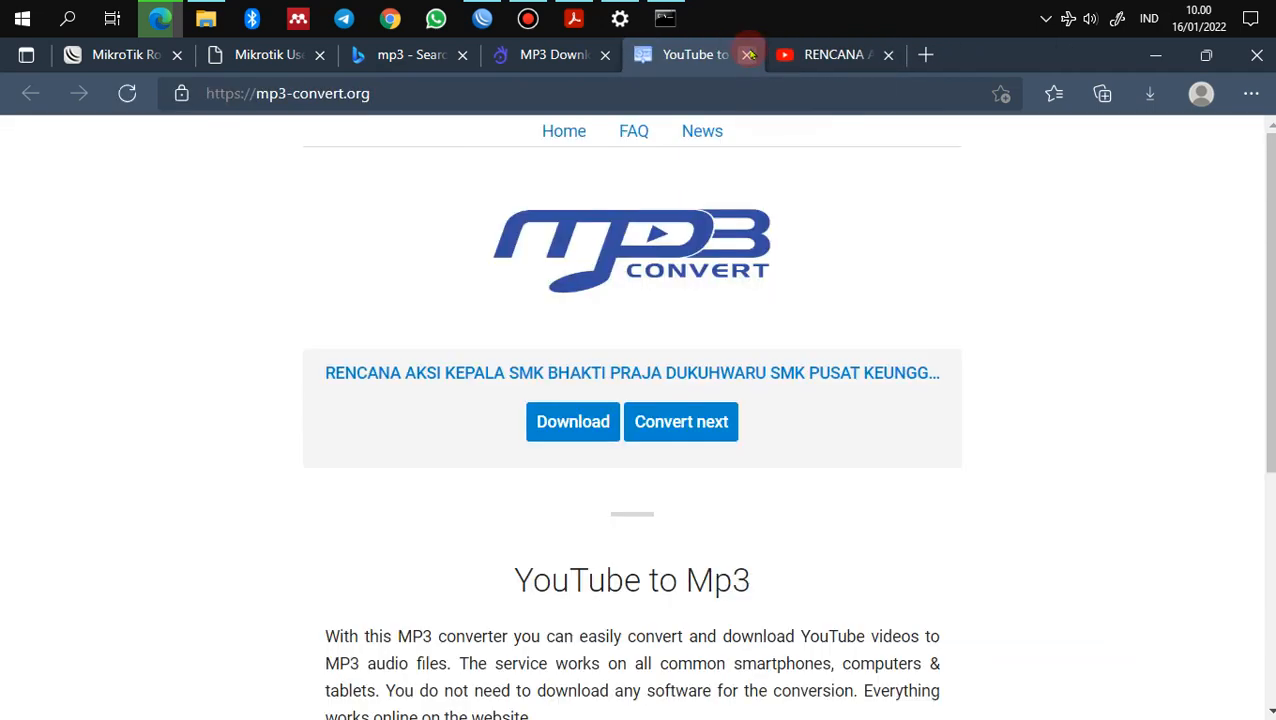
click(553, 54)
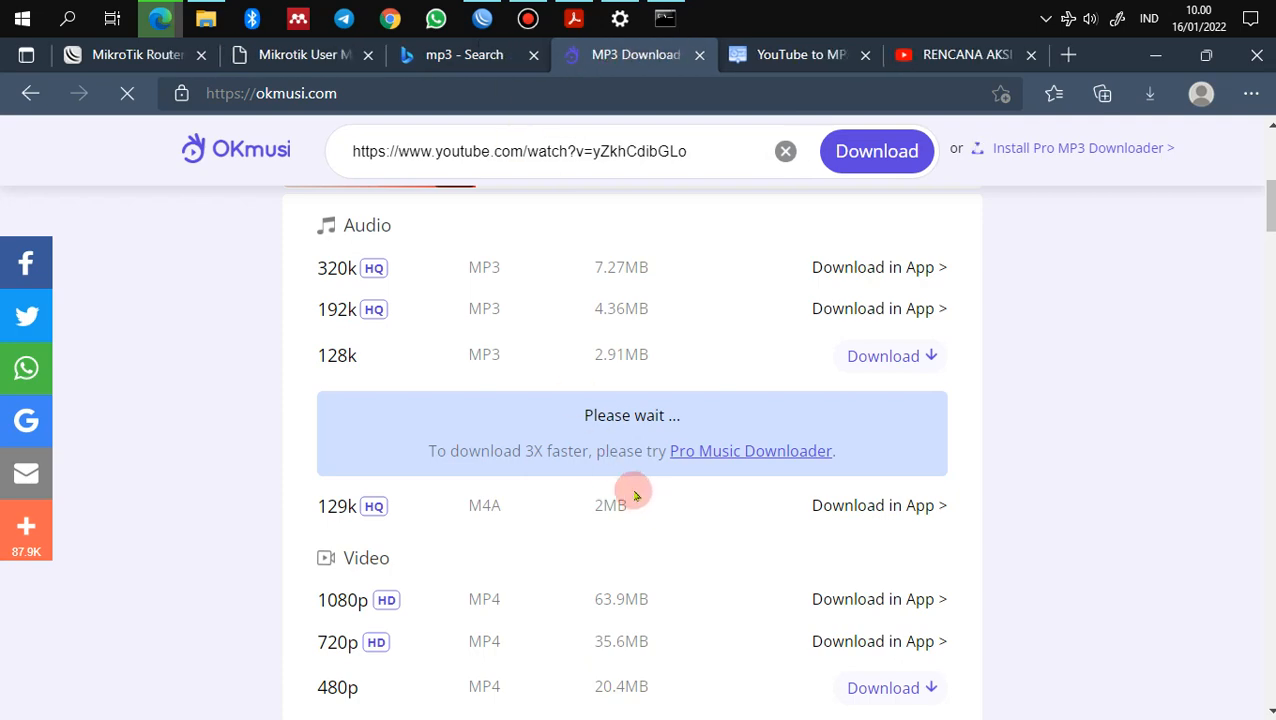
scroll(640, 500, down, 5)
scroll(632, 490, up, 6)
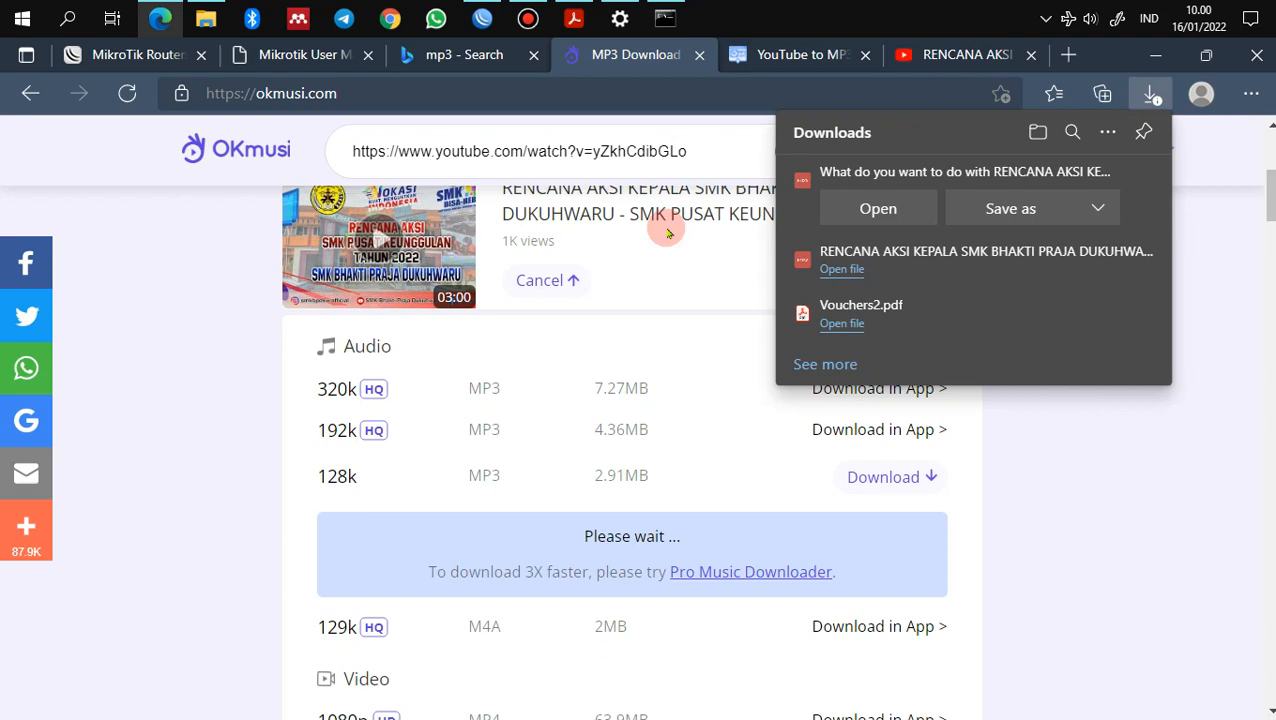
click(988, 210)
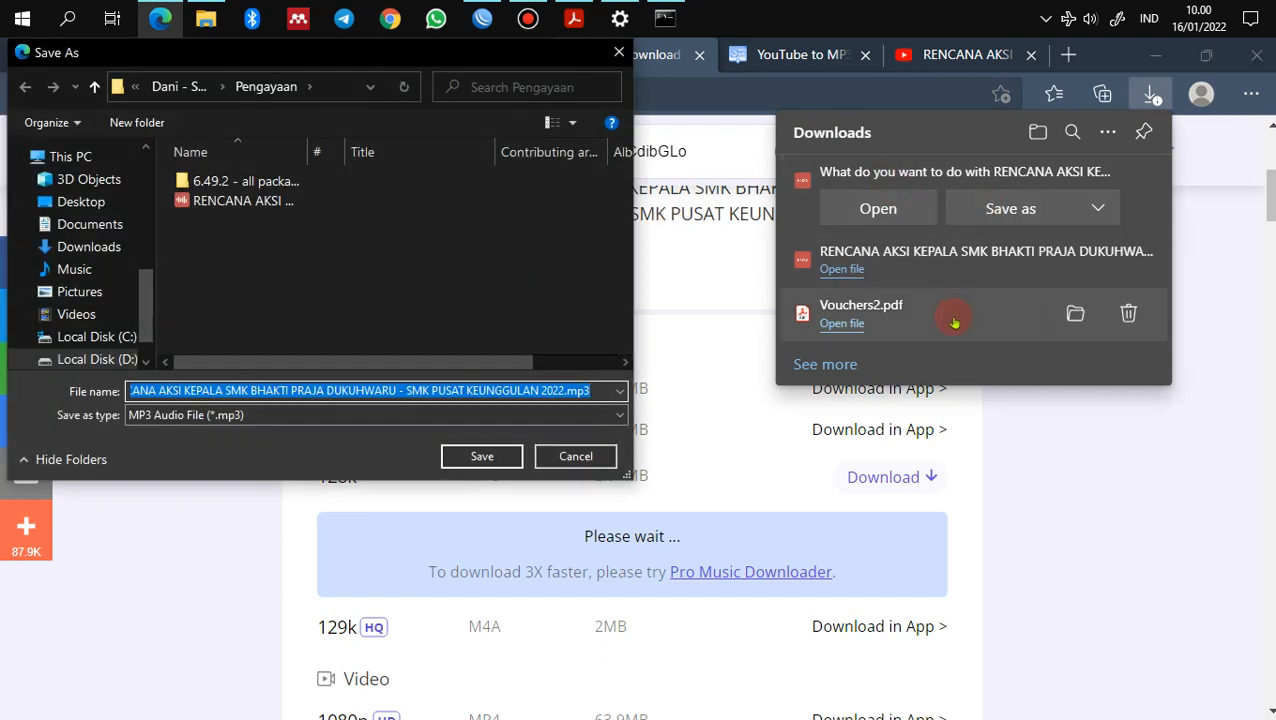
click(498, 457)
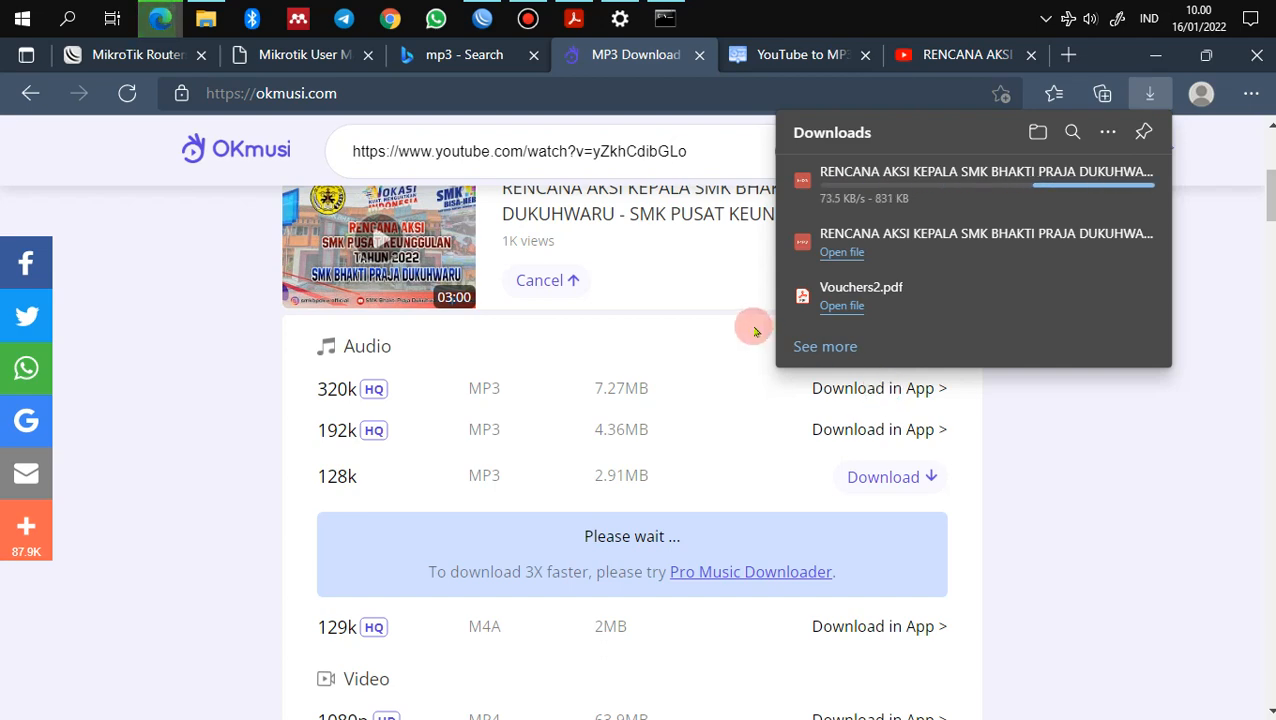
Step: Play the RENCANA AKSI MP3 from Pengayaan in AIMP to check it, then return to the PDF
click(205, 18)
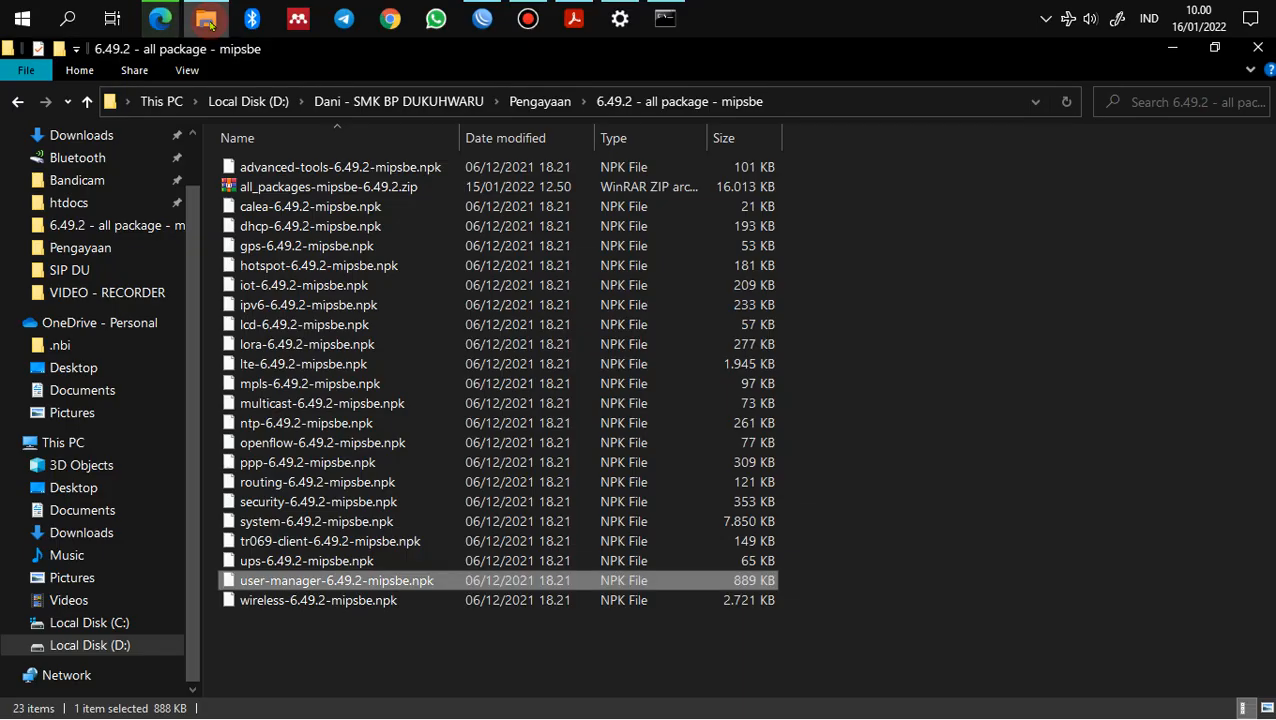
click(540, 101)
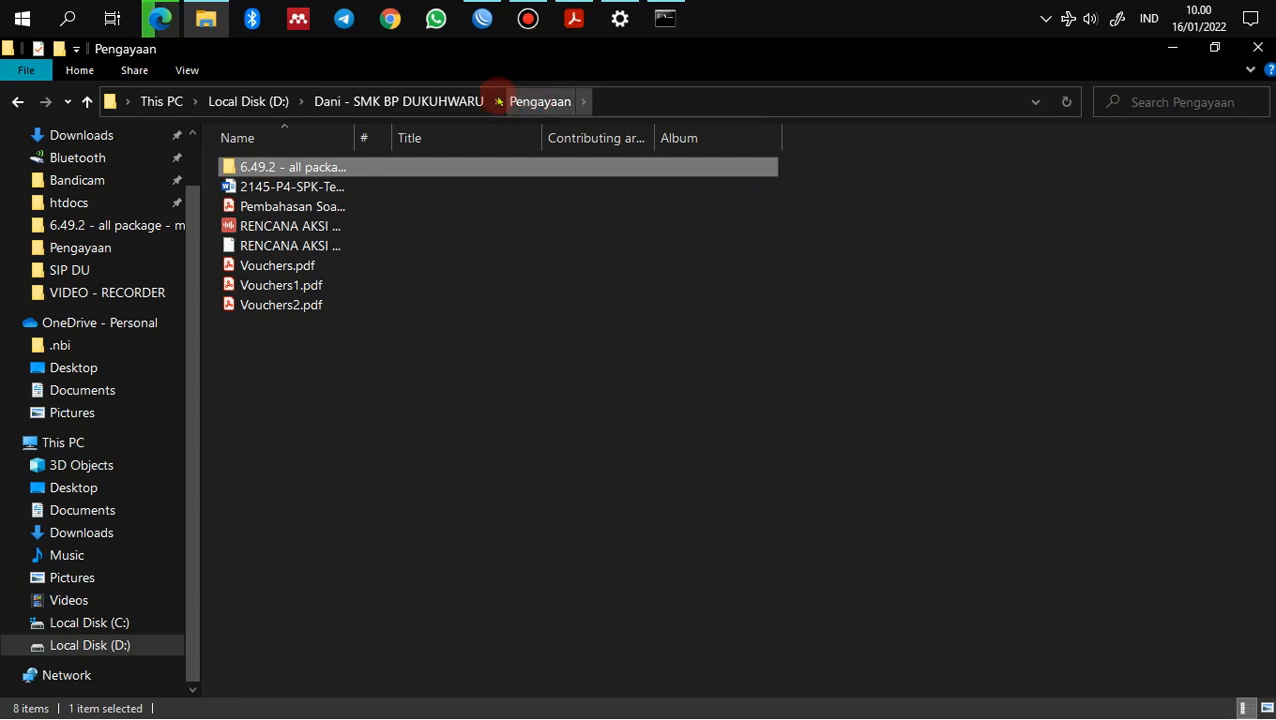
drag(343, 138, 525, 148)
click(415, 226)
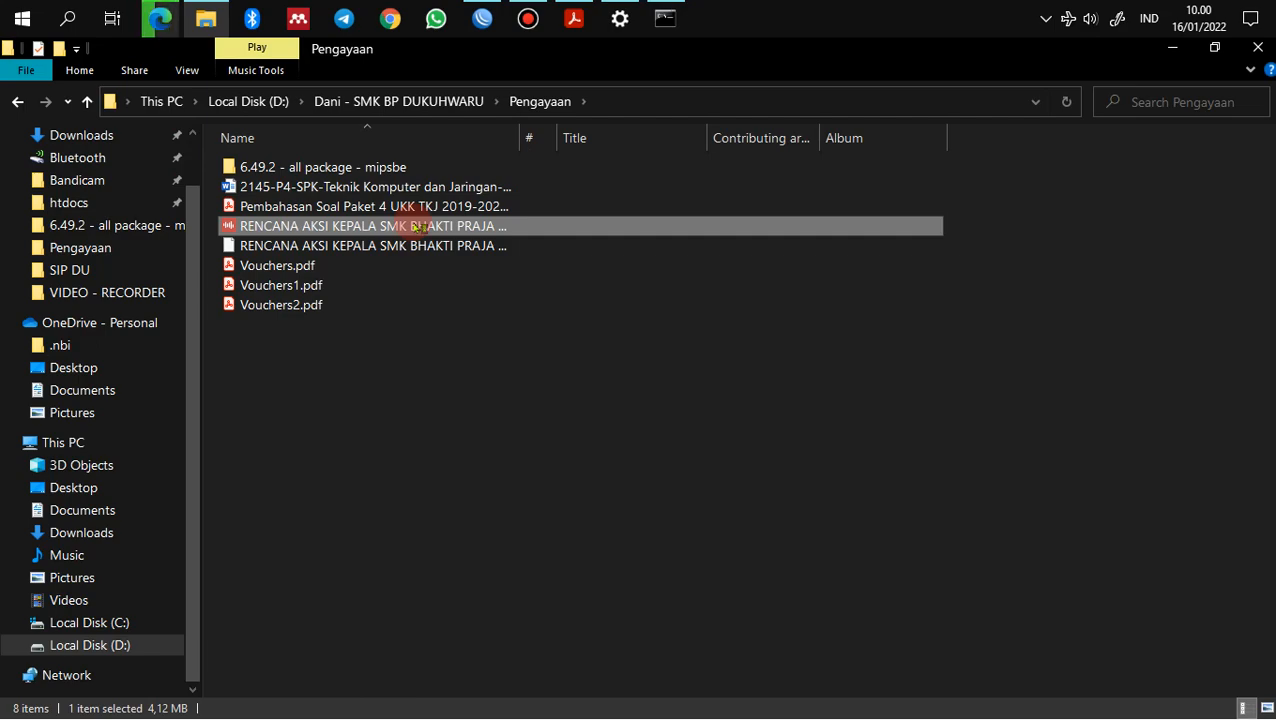
double_click(418, 226)
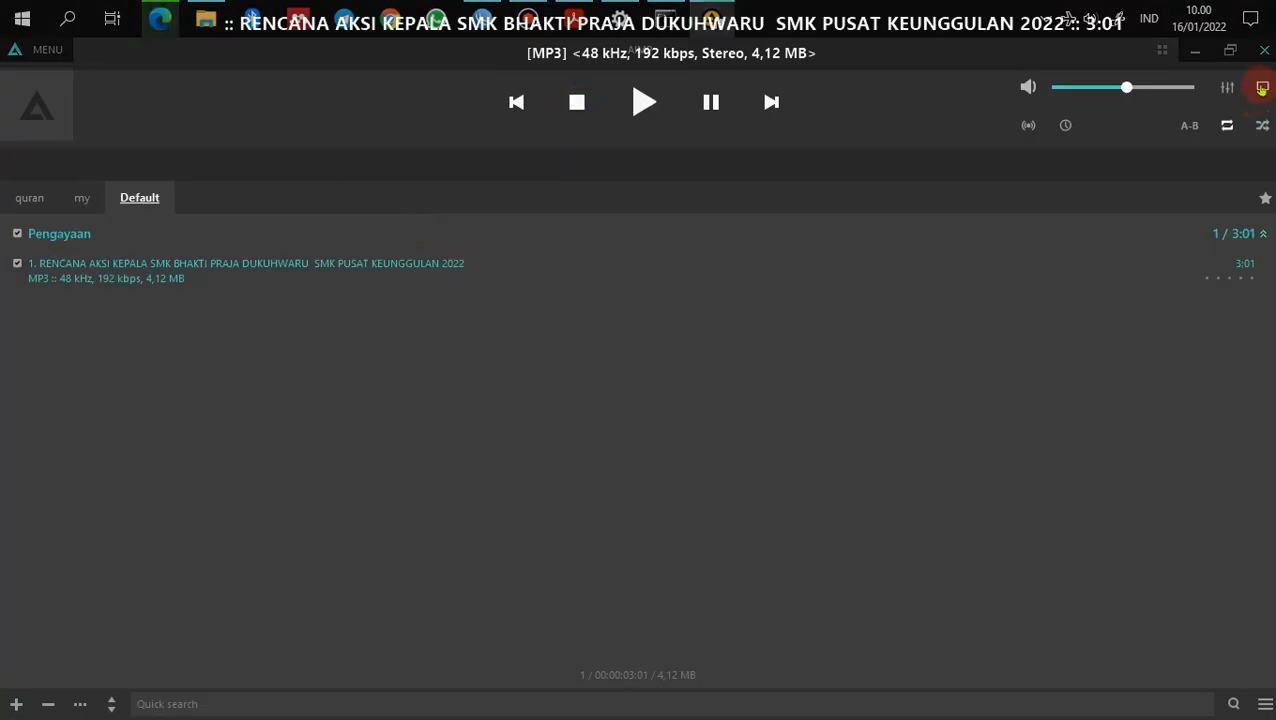
click(1264, 50)
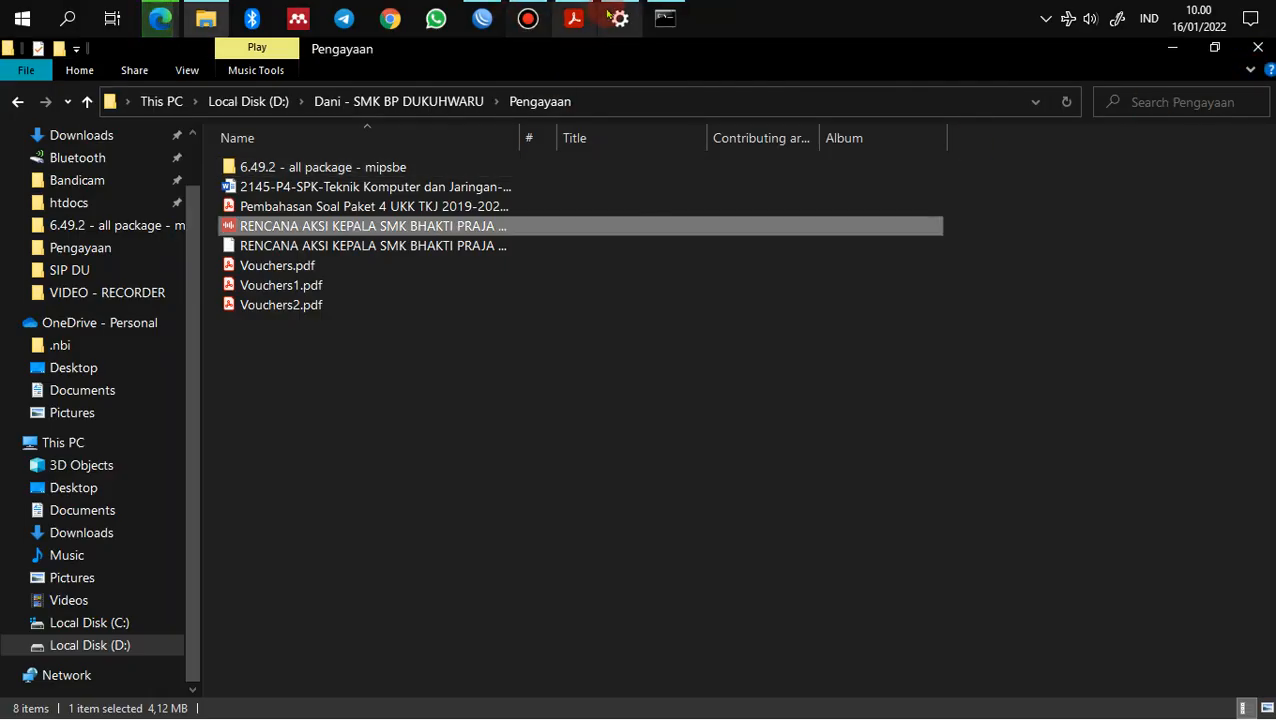
click(574, 18)
scroll(561, 541, down, 1)
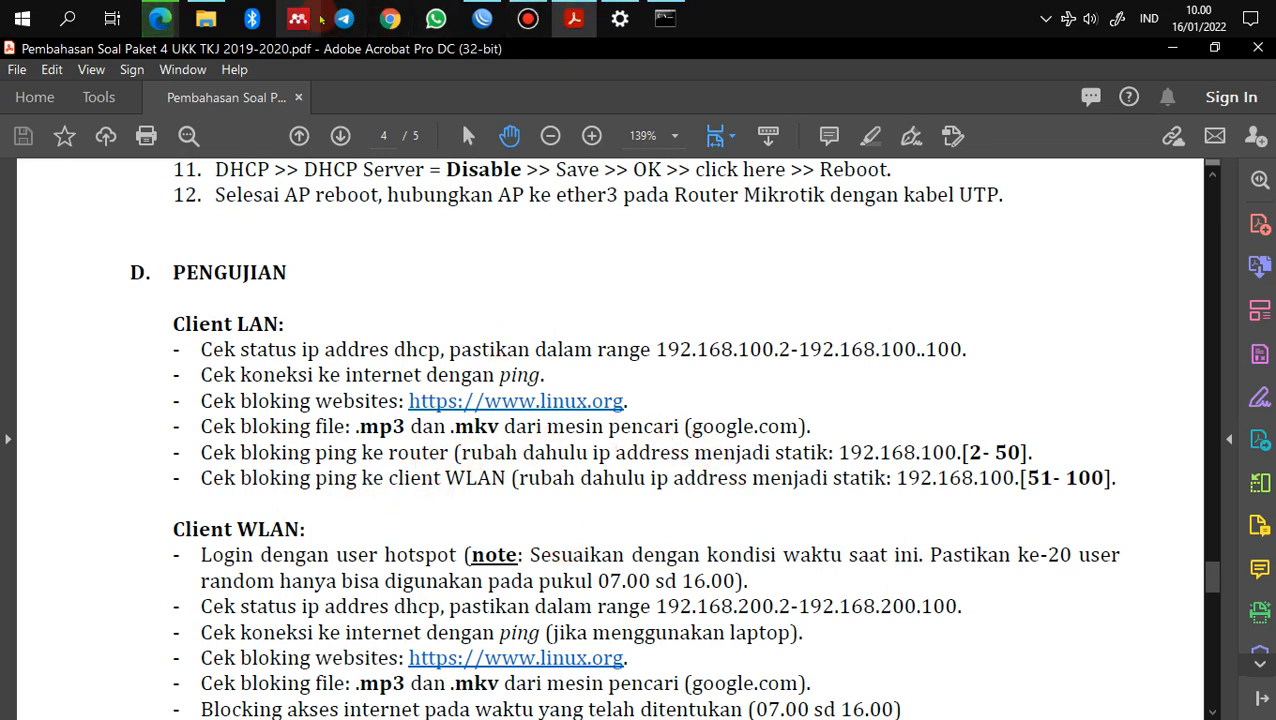
Step: Run a Google search for .mp3 in a new Edge tab, then return to the checklist
click(160, 18)
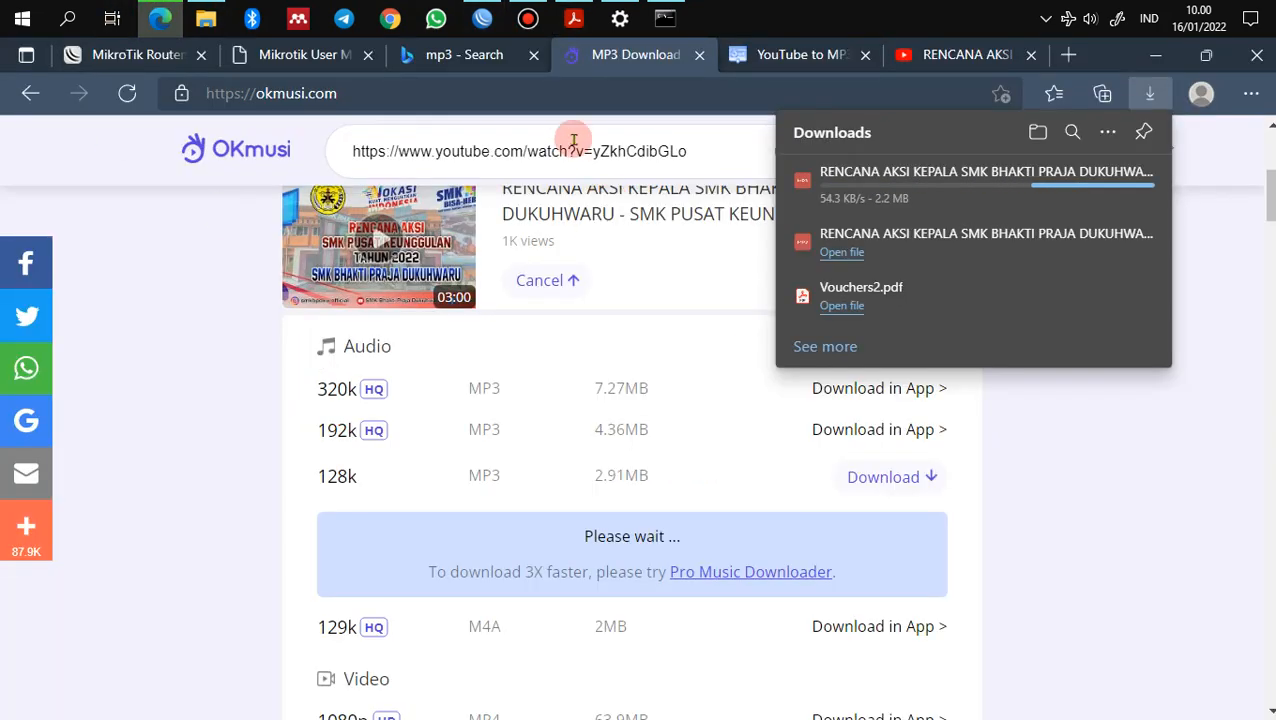
click(1068, 54)
text(goog)
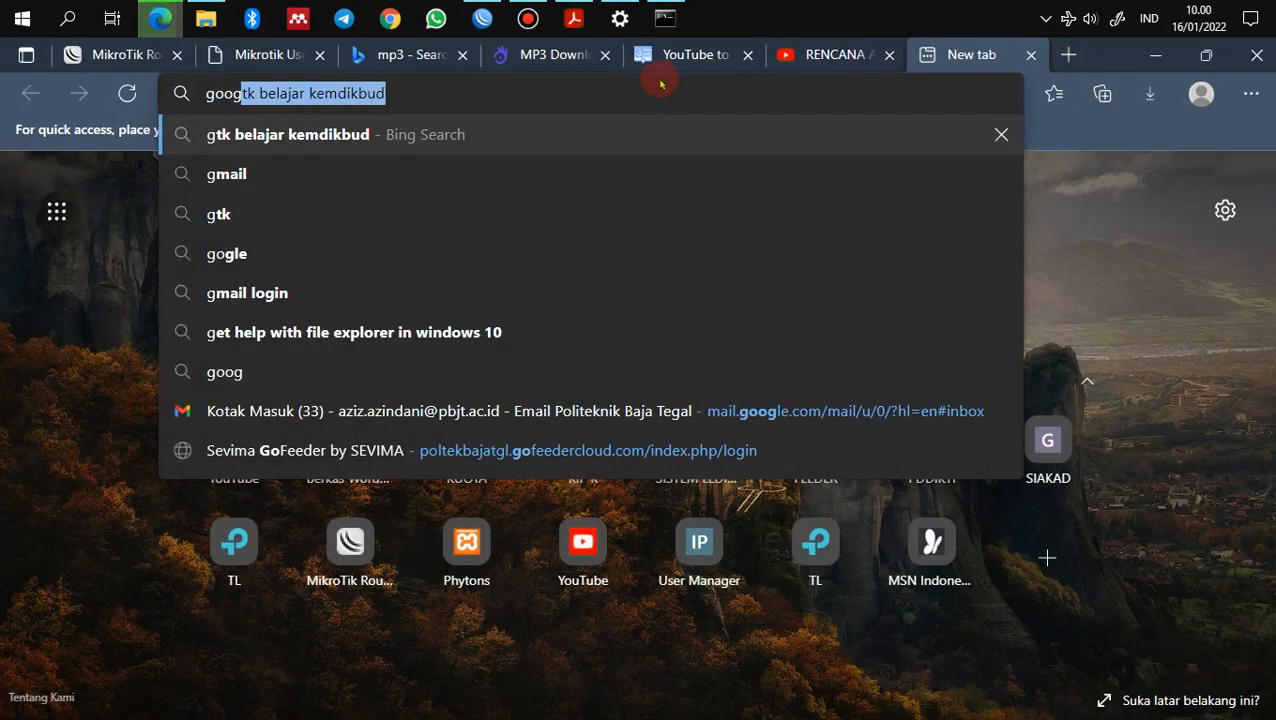
text(le.com)
key(Return)
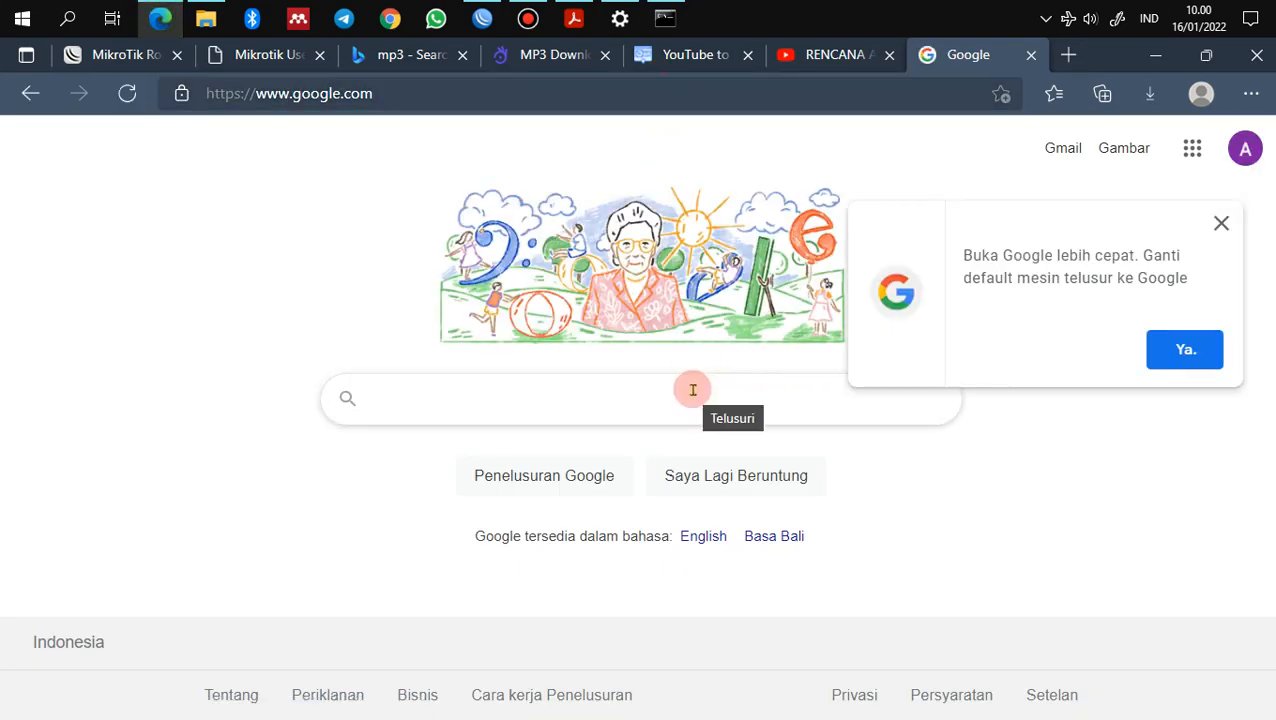
click(692, 390)
text(.mp3)
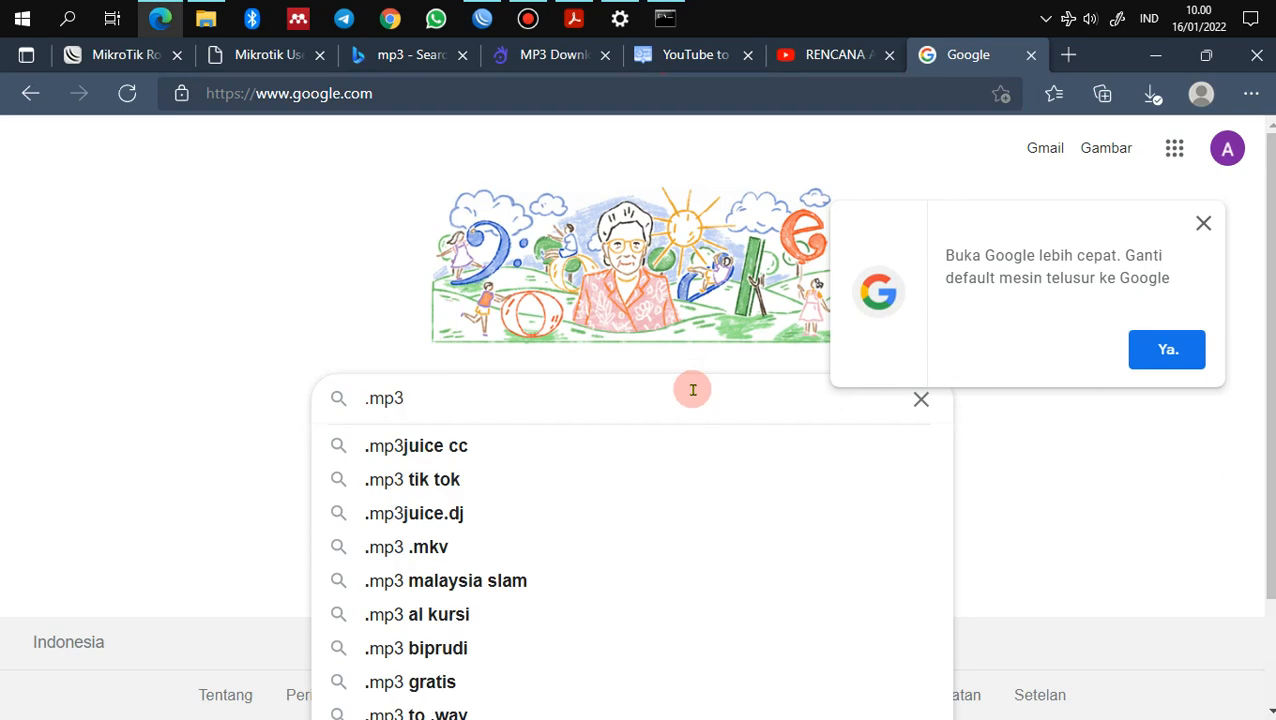
key(Return)
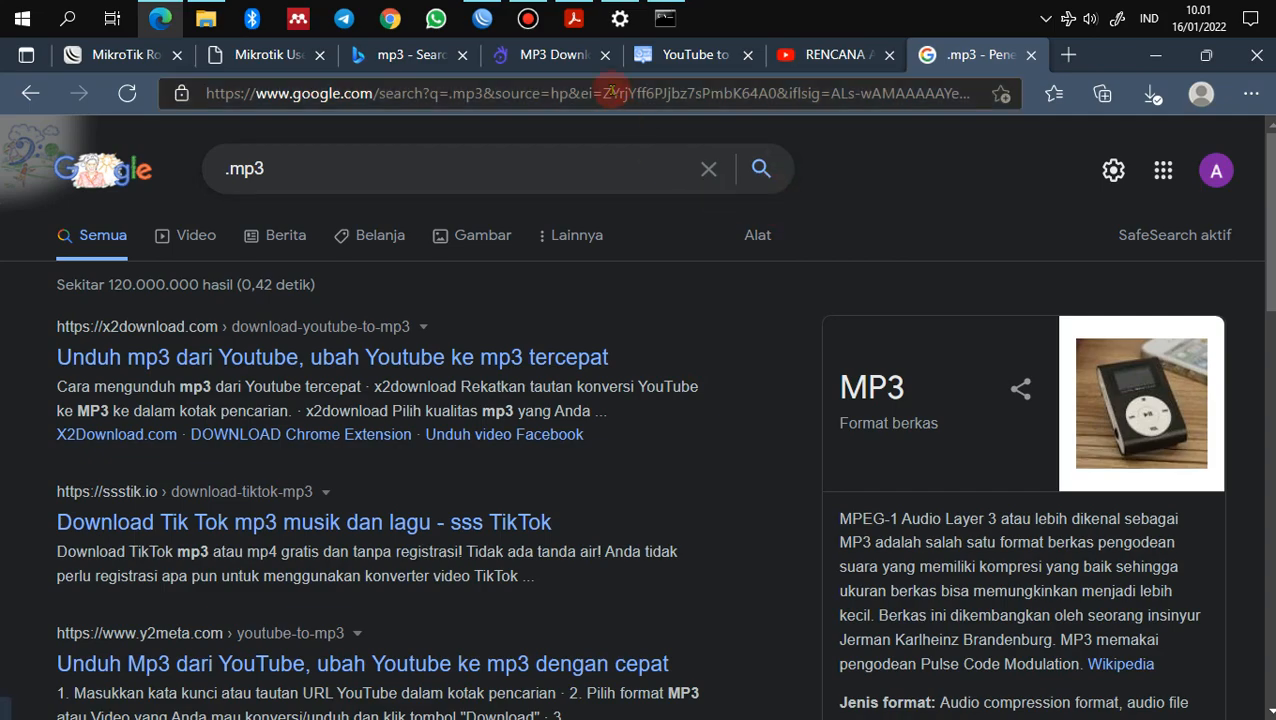
click(574, 18)
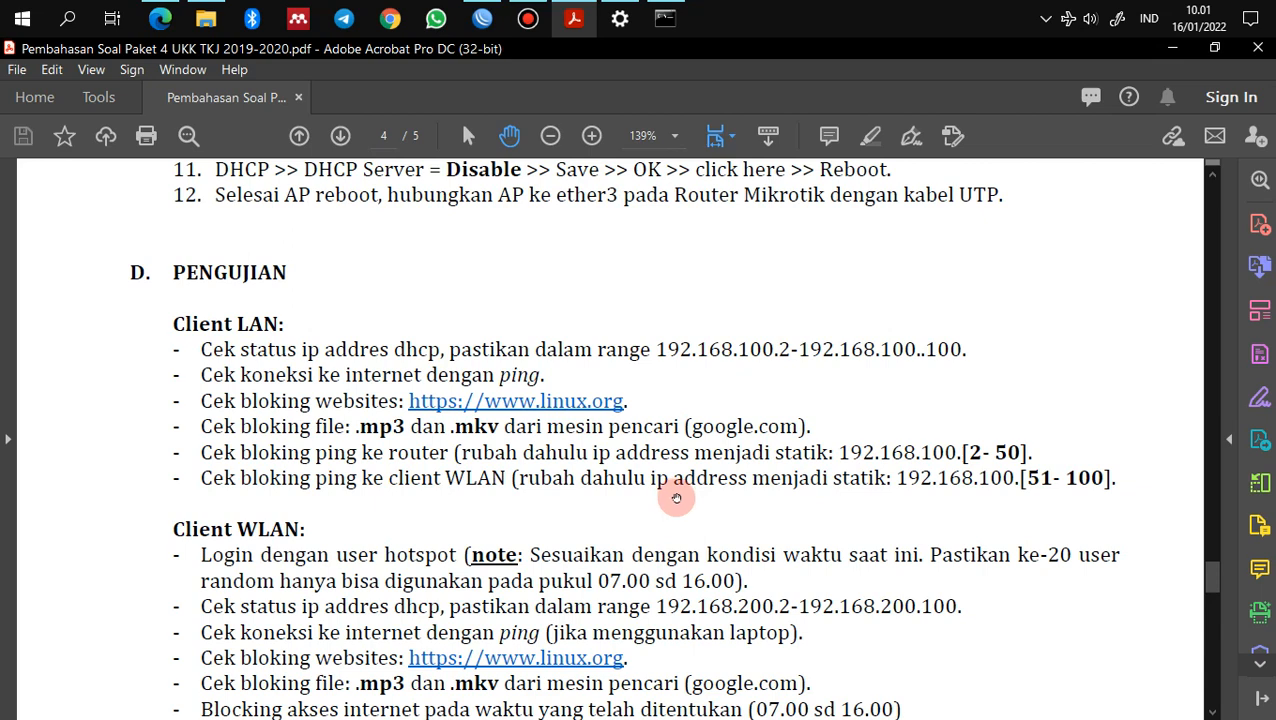
Step: Scroll the checklist to the Client WLAN tests and show the Wi-Fi list with A4
scroll(676, 498, down, 3)
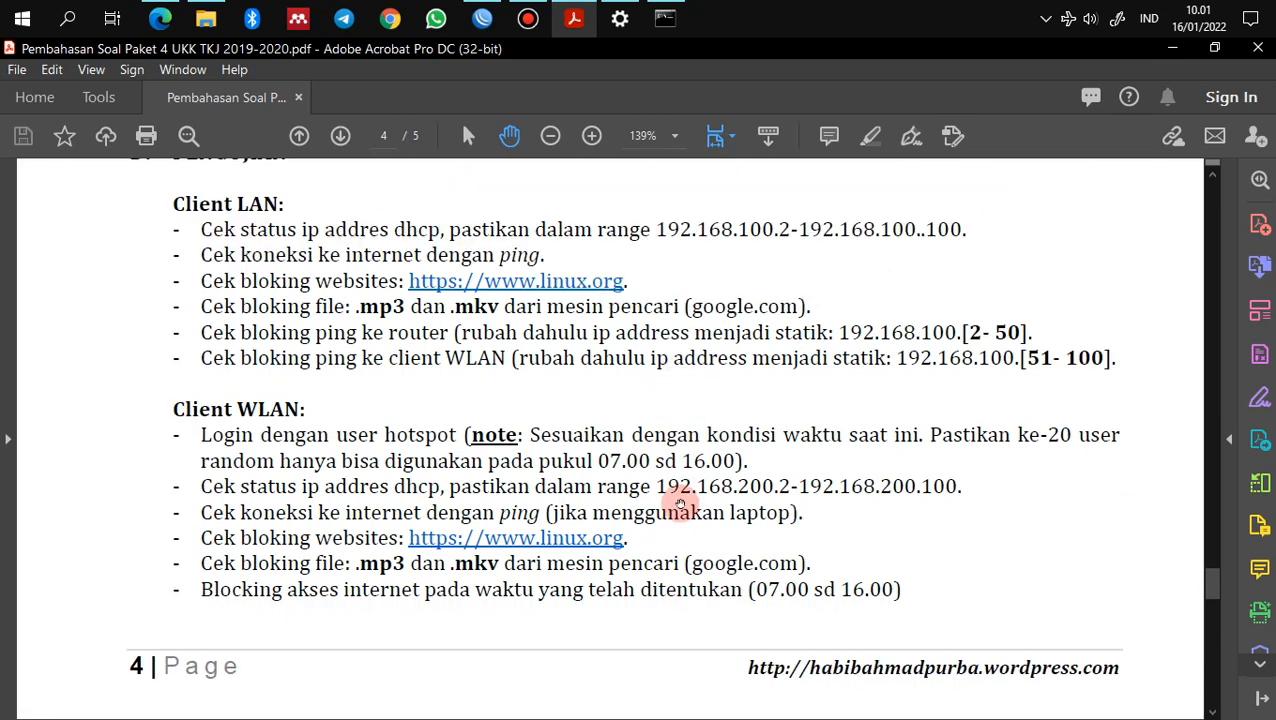
scroll(678, 502, up, 1)
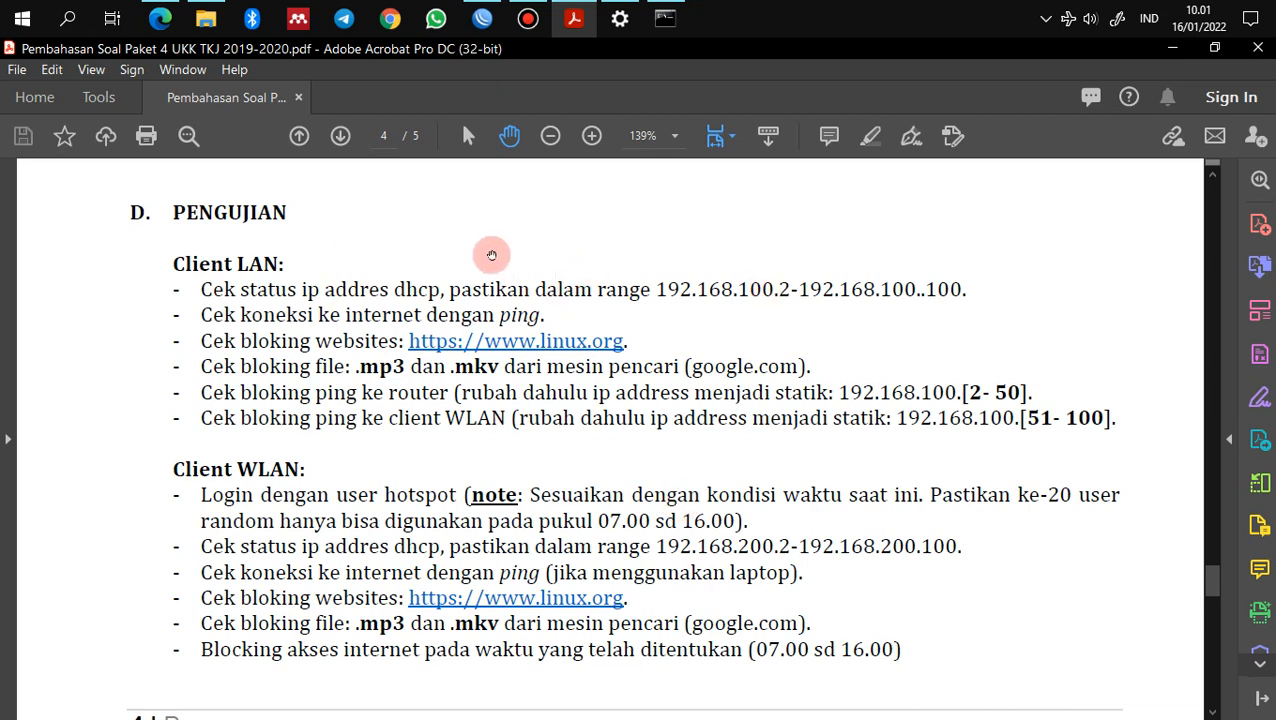
scroll(334, 485, down, 1)
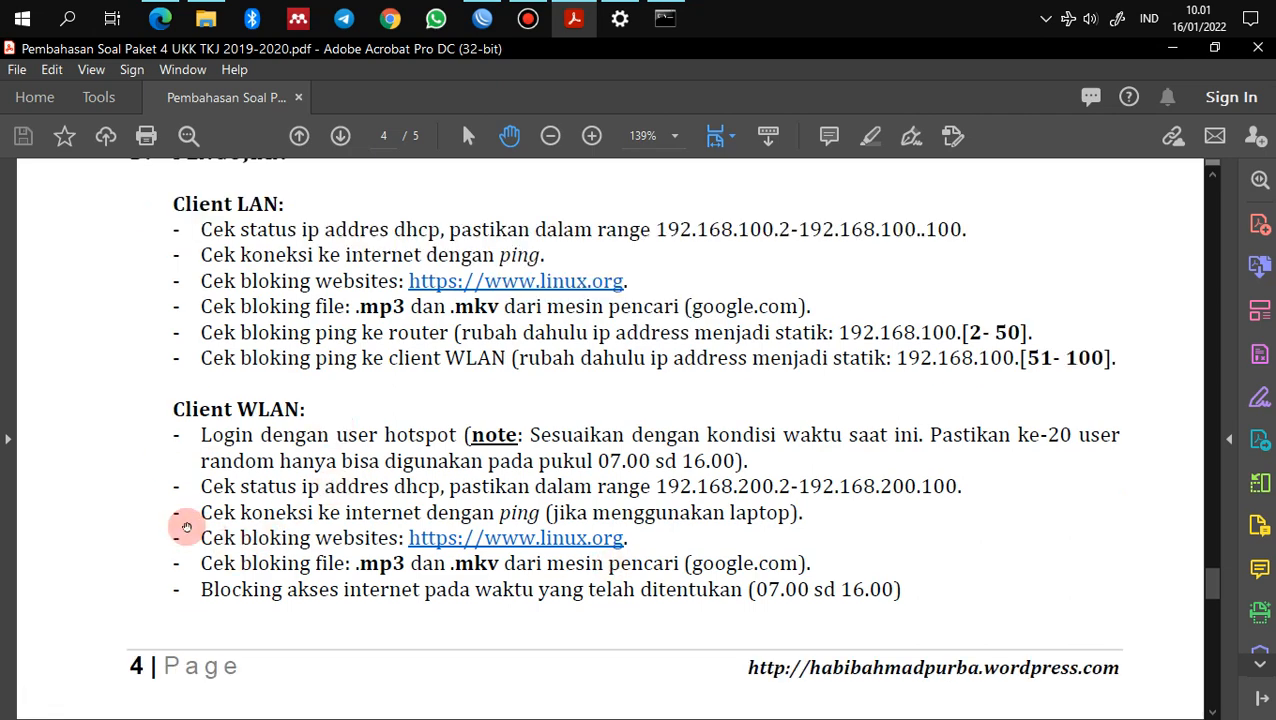
scroll(345, 490, down, 1)
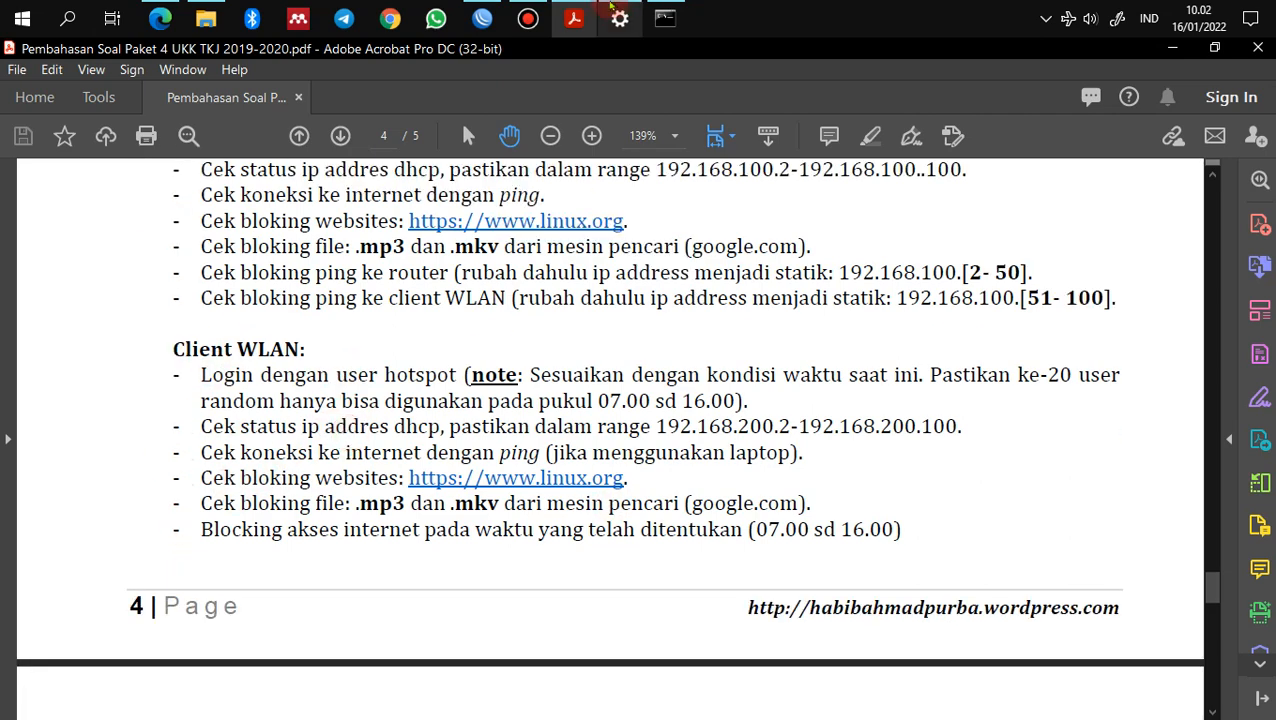
click(528, 18)
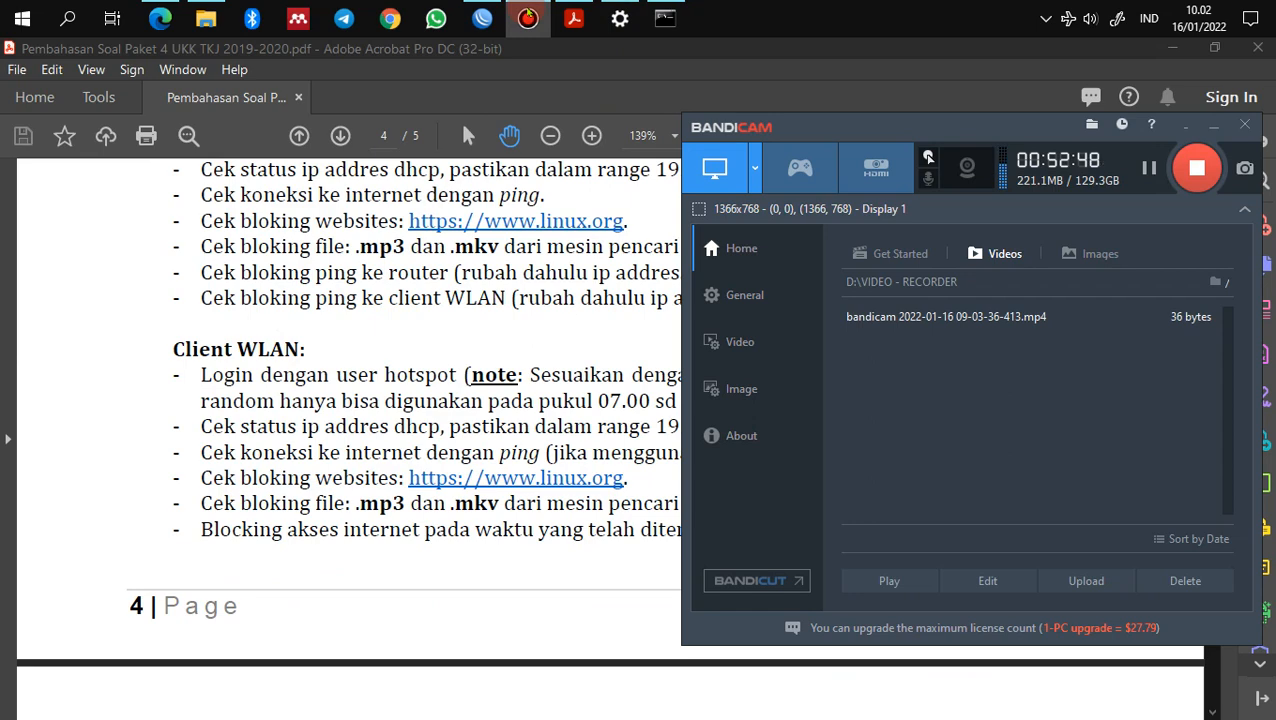
click(527, 18)
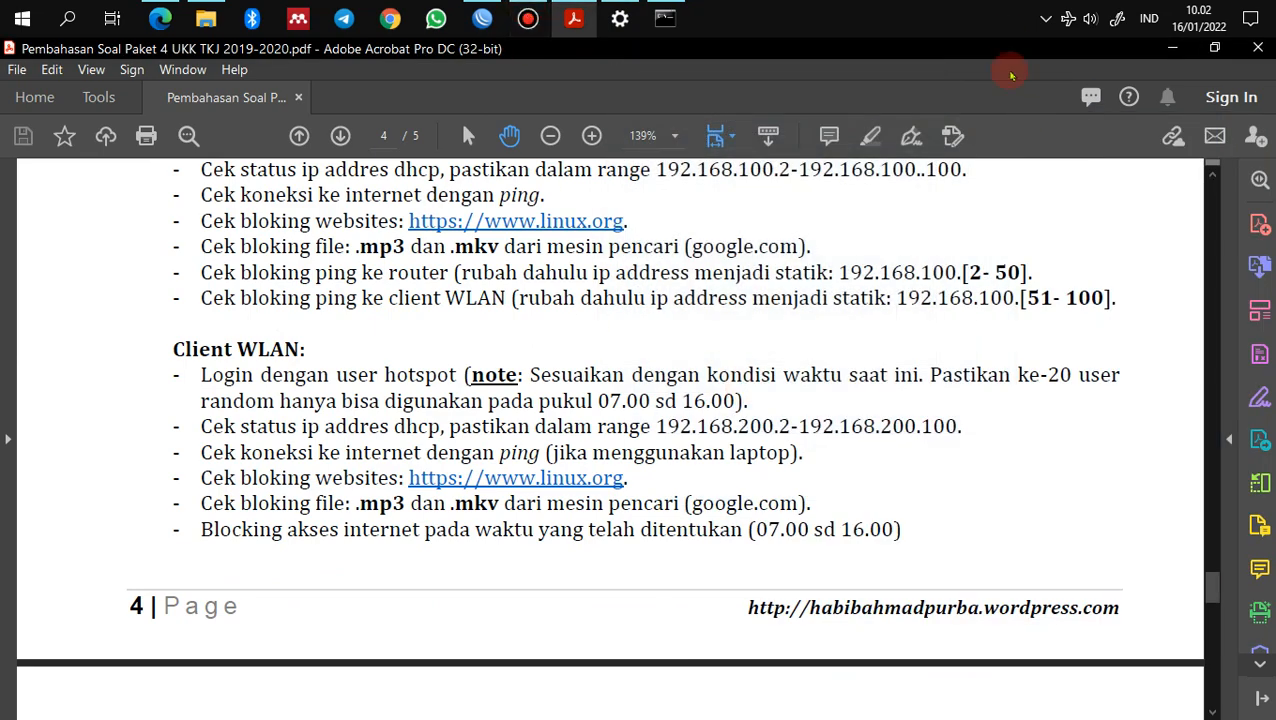
click(1068, 18)
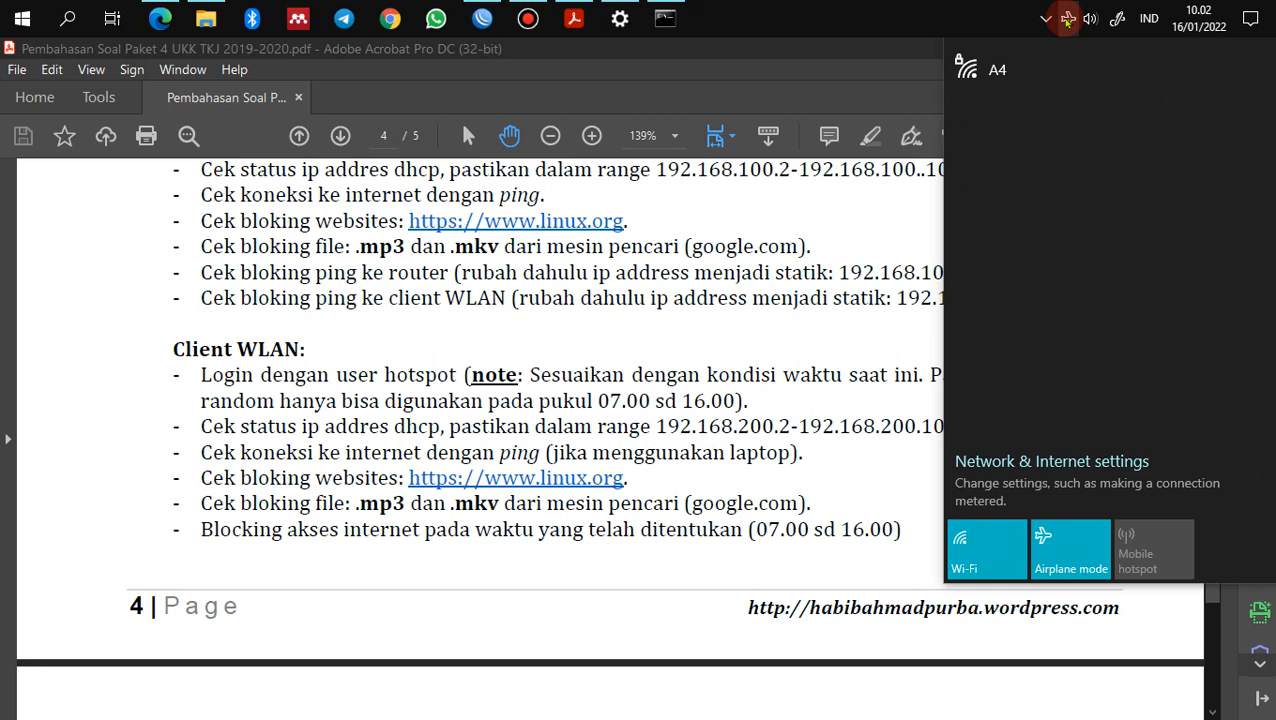
Step: Join the open 'Dani latihan' Wi-Fi network so the MikroTik hotspot login page appears in Edge
click(836, 52)
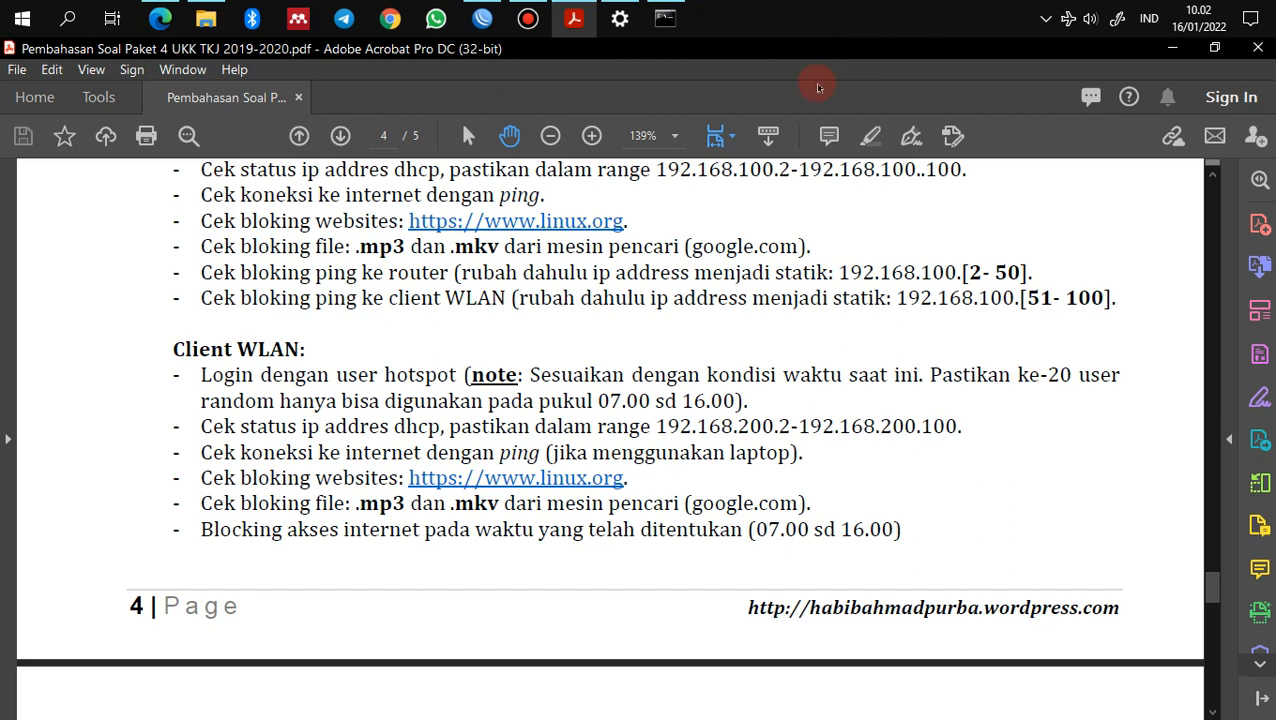
click(1070, 18)
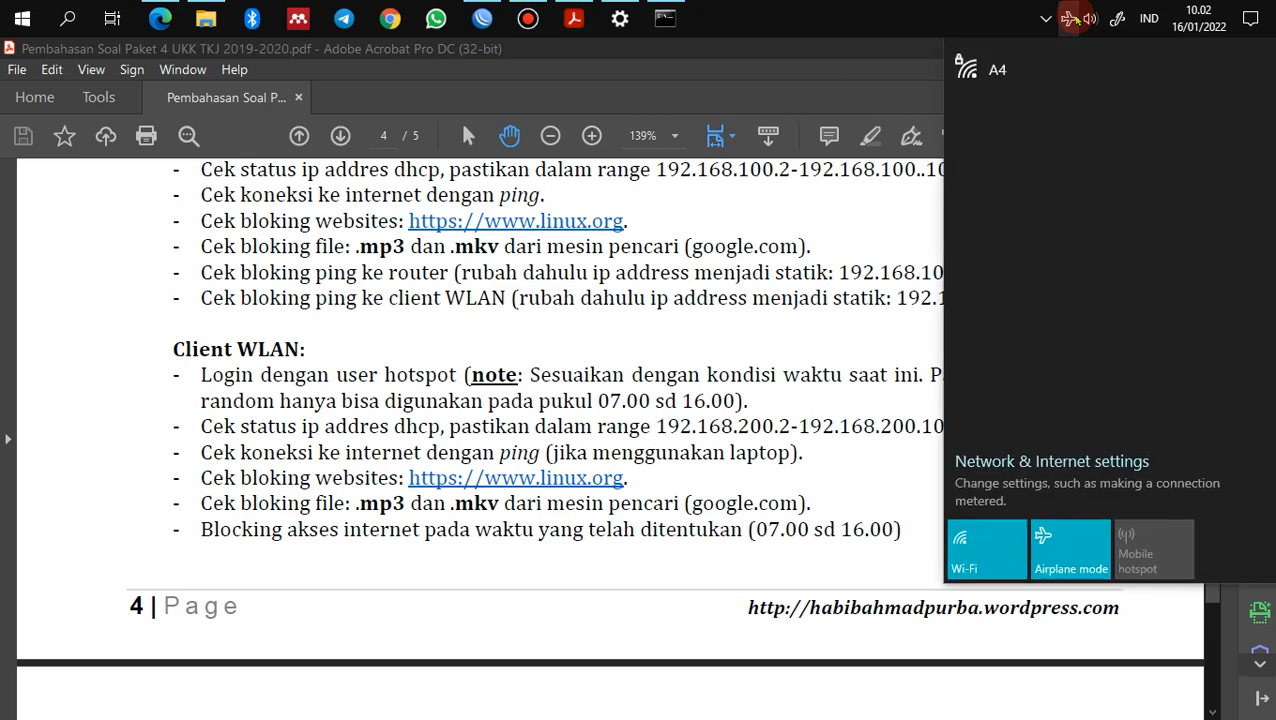
click(1070, 18)
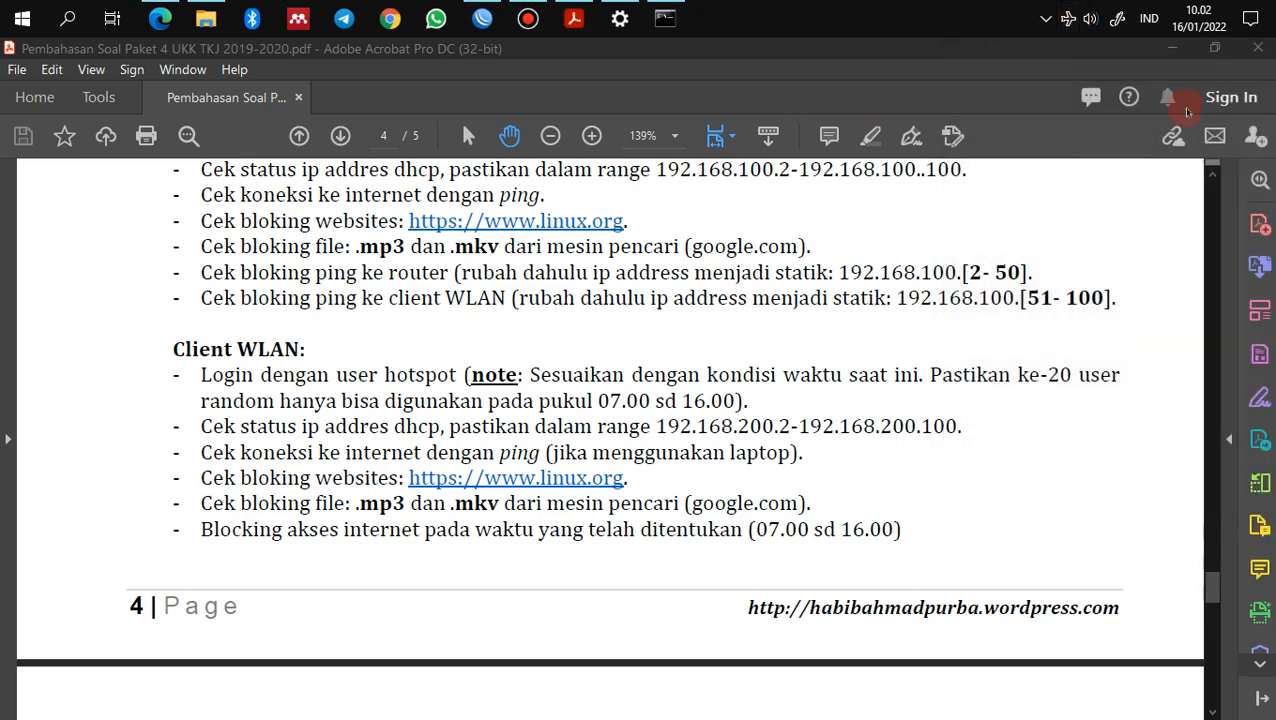
click(1070, 18)
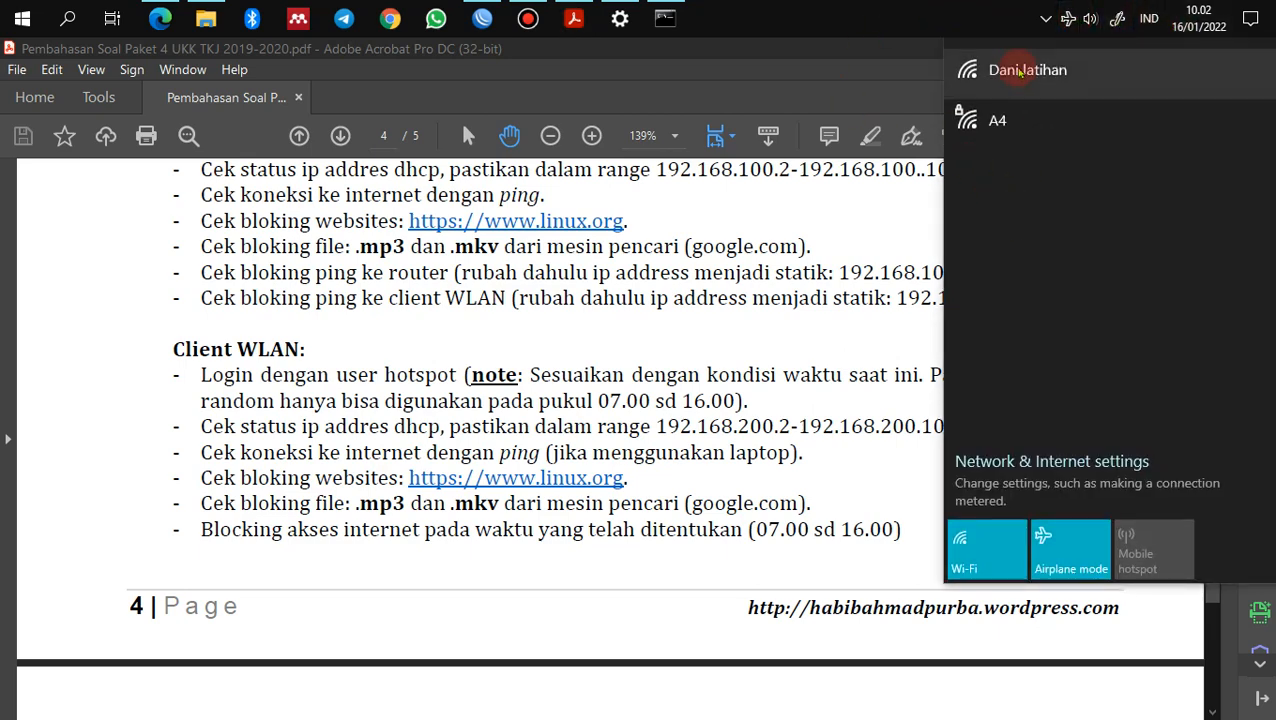
click(1017, 70)
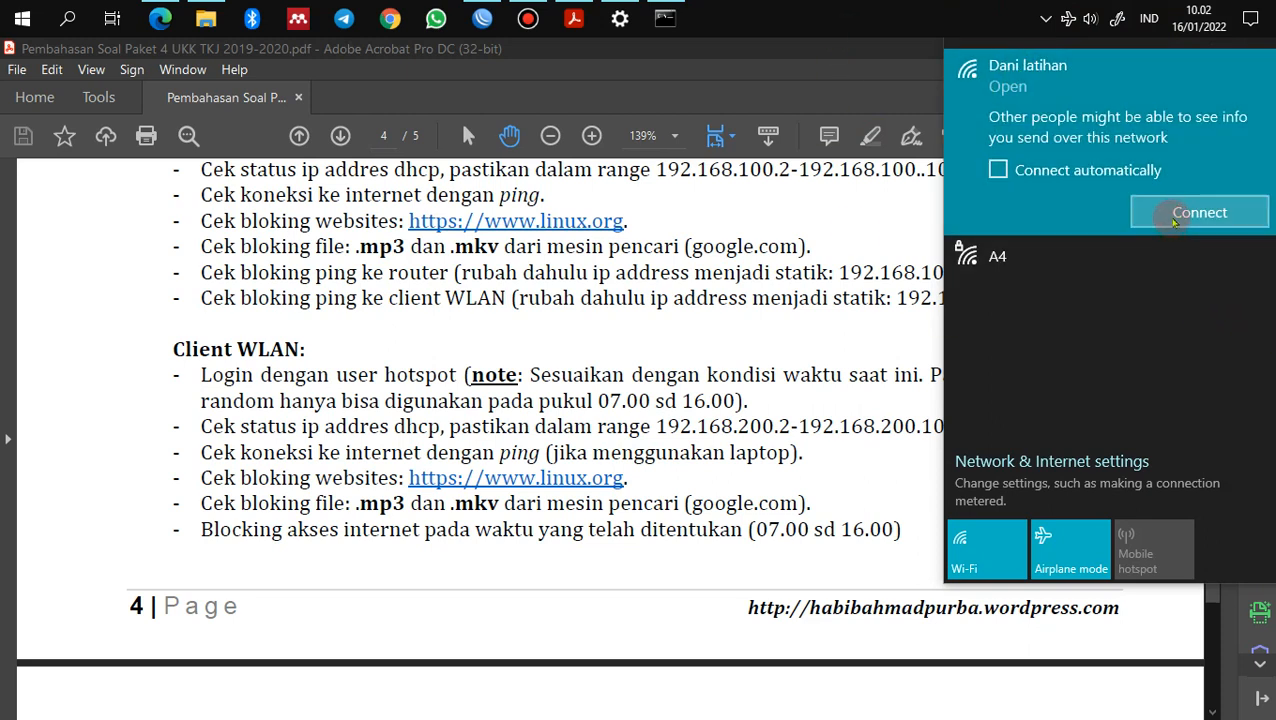
click(1174, 215)
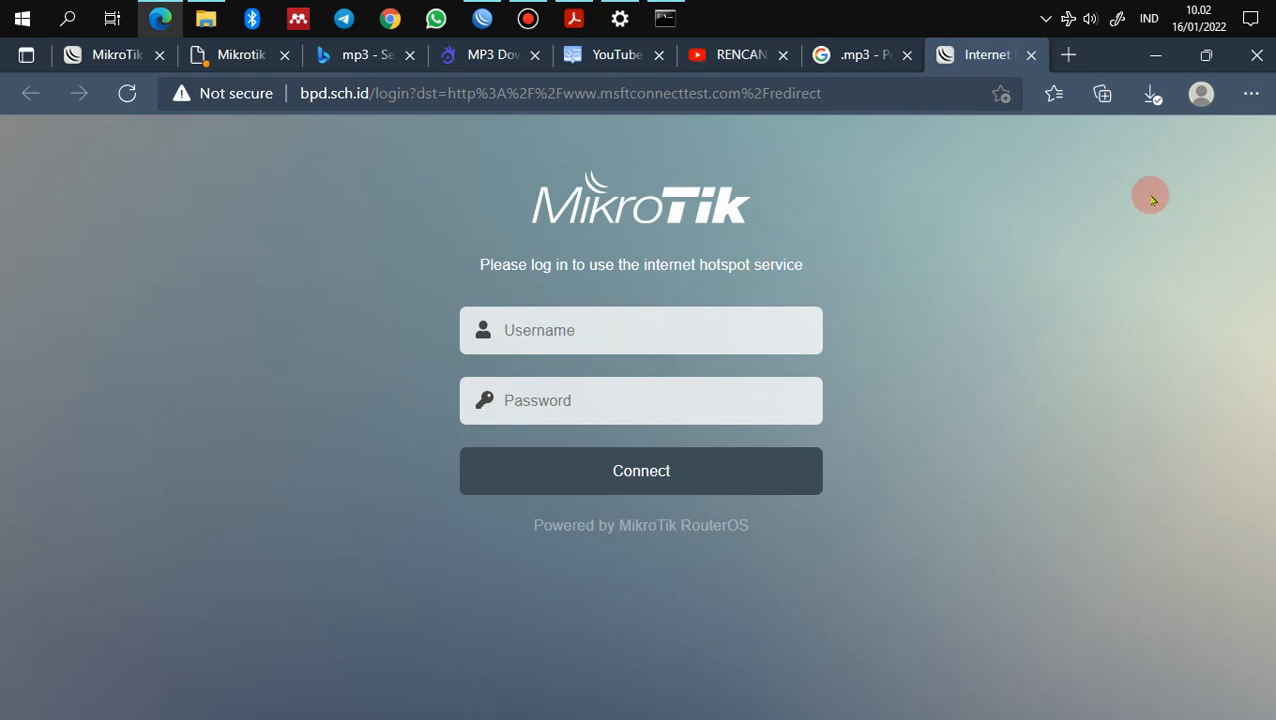
Step: Check the Wi-Fi status, then open Vouchers2.pdf from the Pengayaan folder in Acrobat
click(1068, 22)
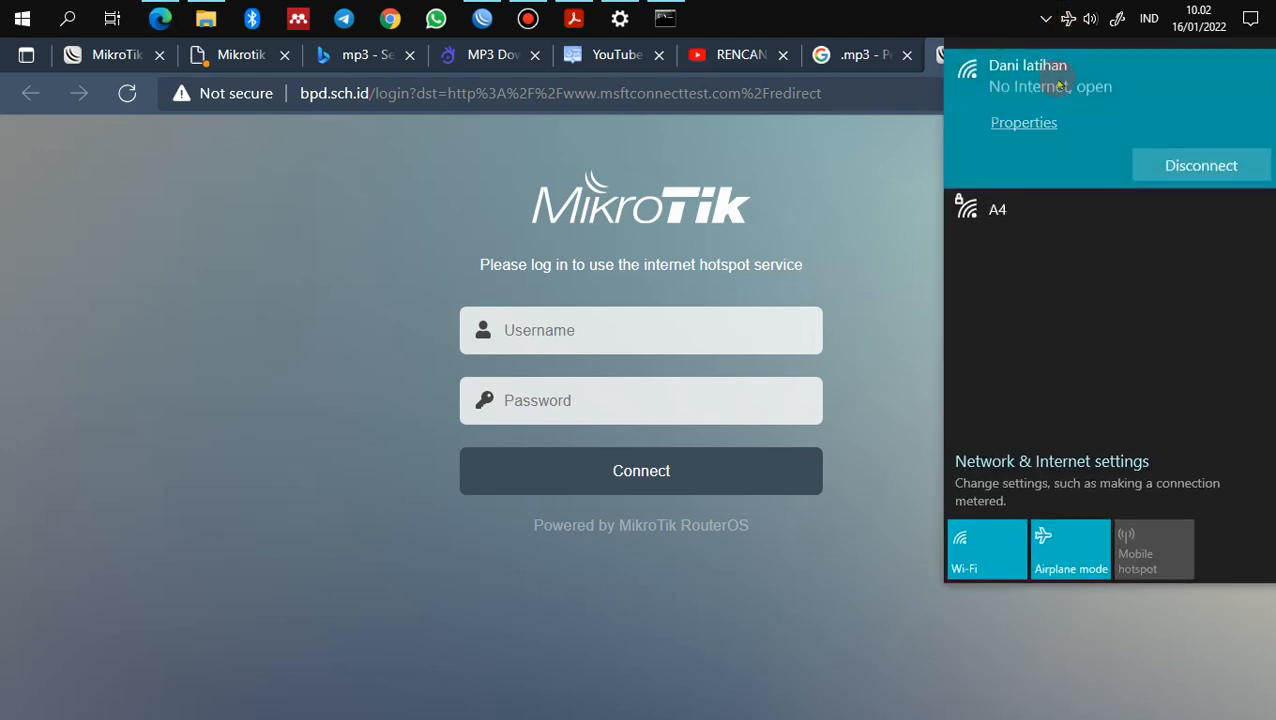
click(900, 248)
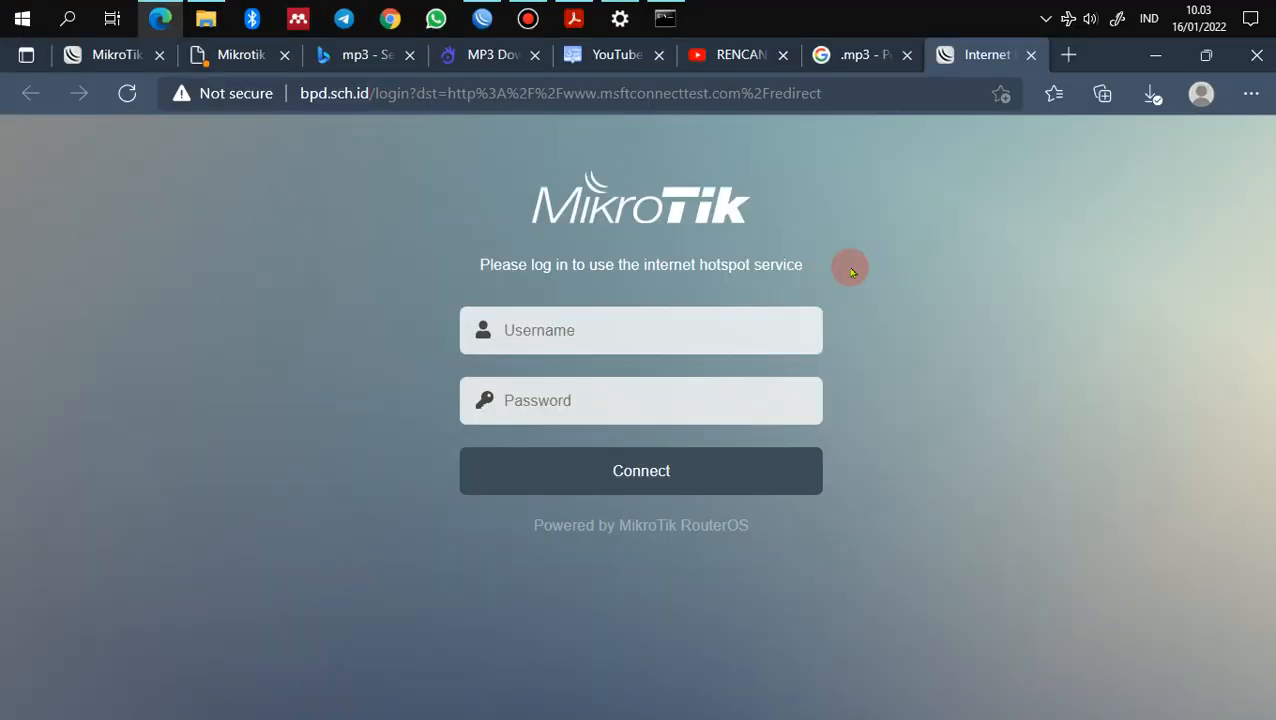
click(749, 343)
click(880, 352)
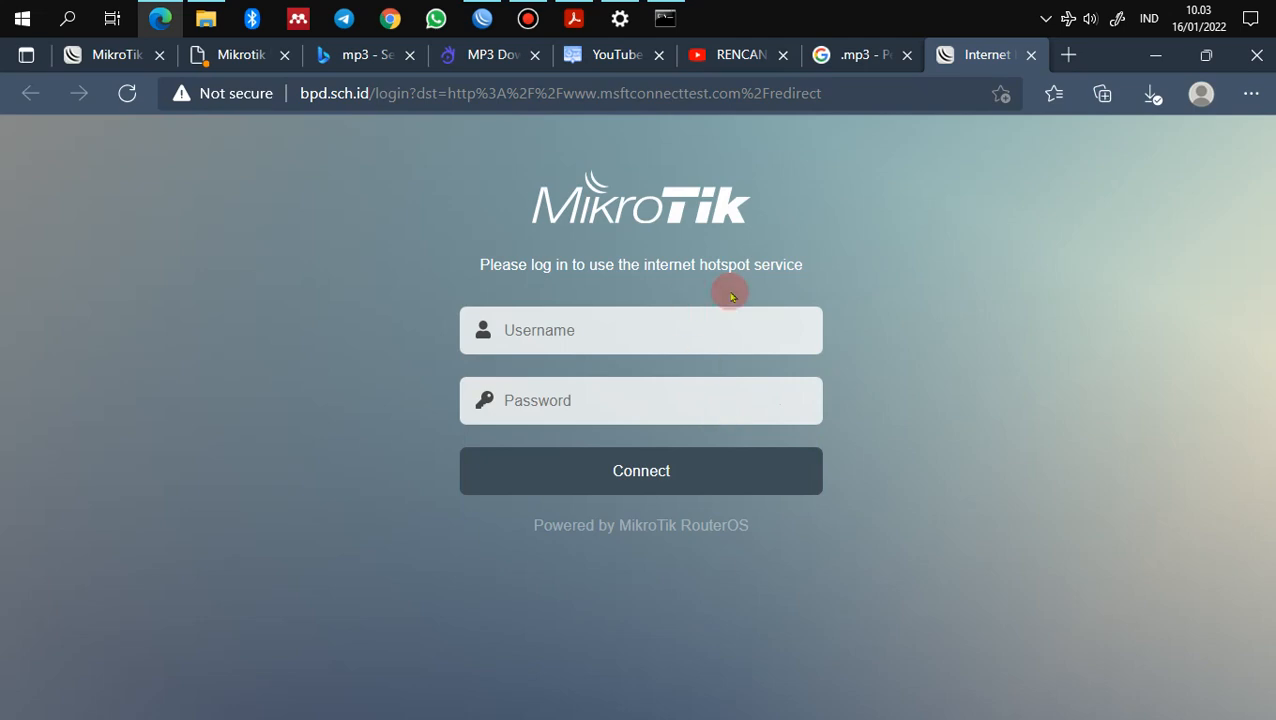
click(205, 20)
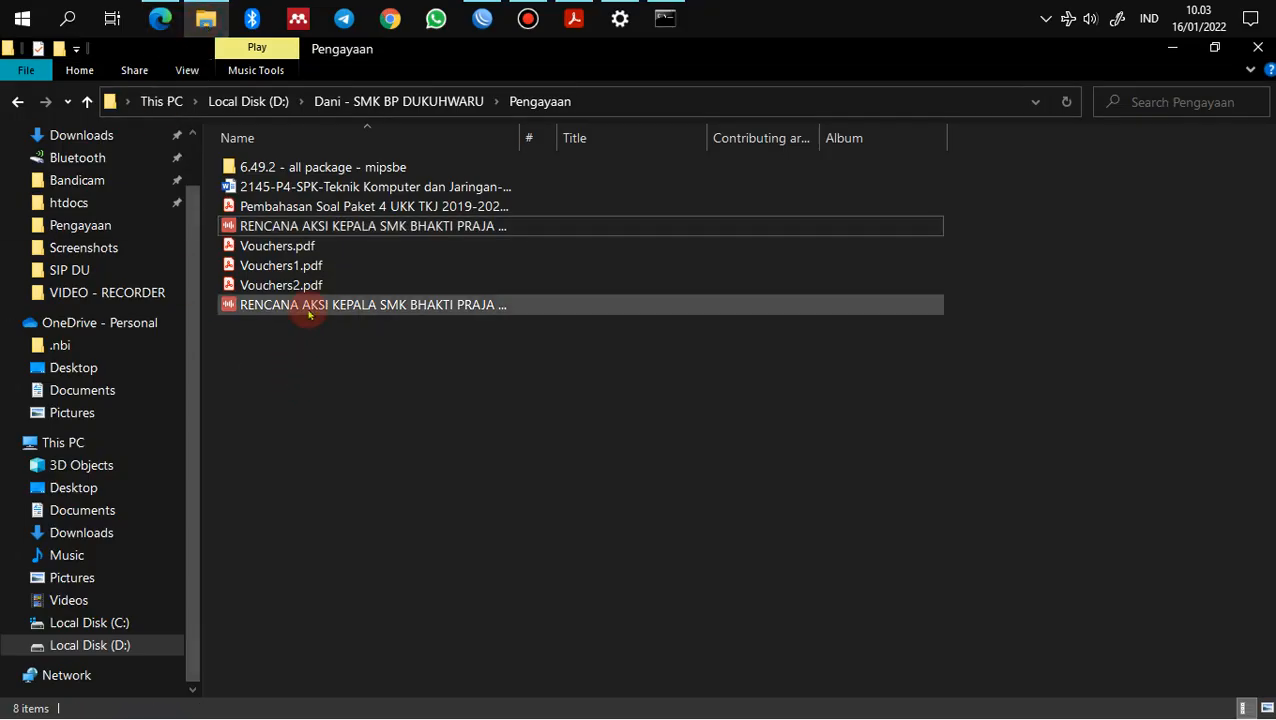
double_click(290, 285)
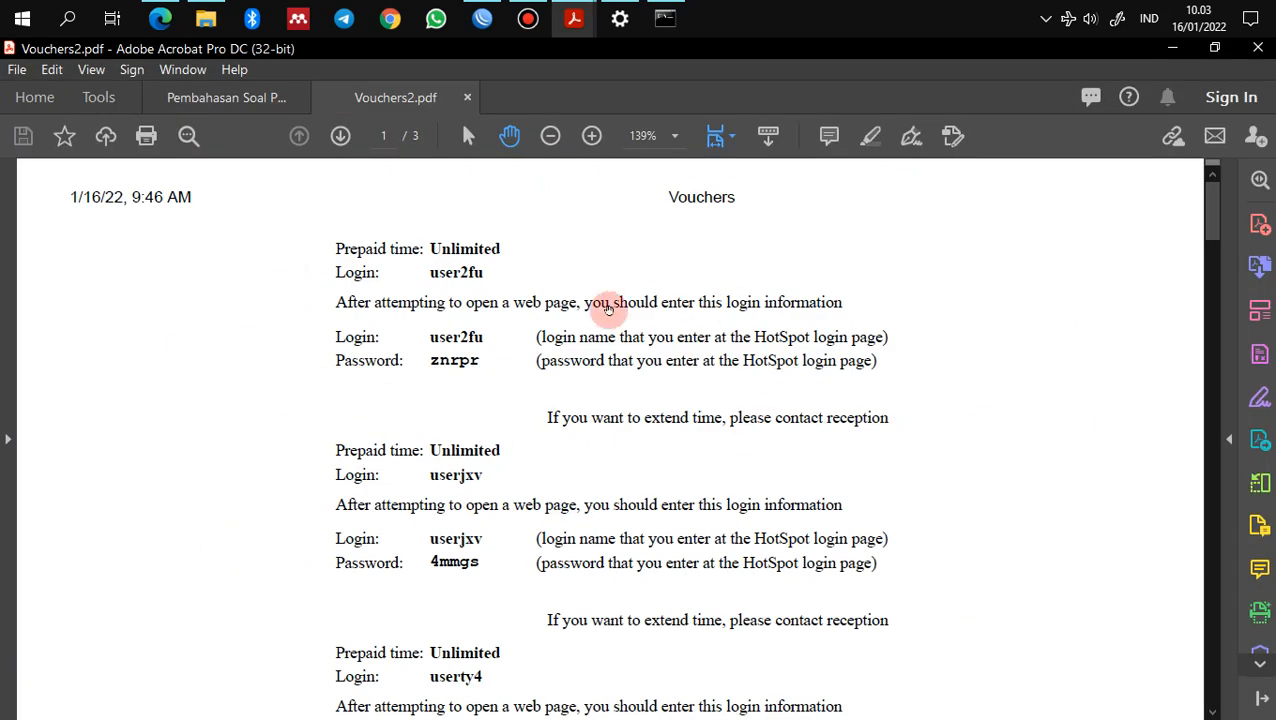
Step: Enter the first voucher's username in the hotspot login form
scroll(447, 399, down, 3)
scroll(447, 399, up, 3)
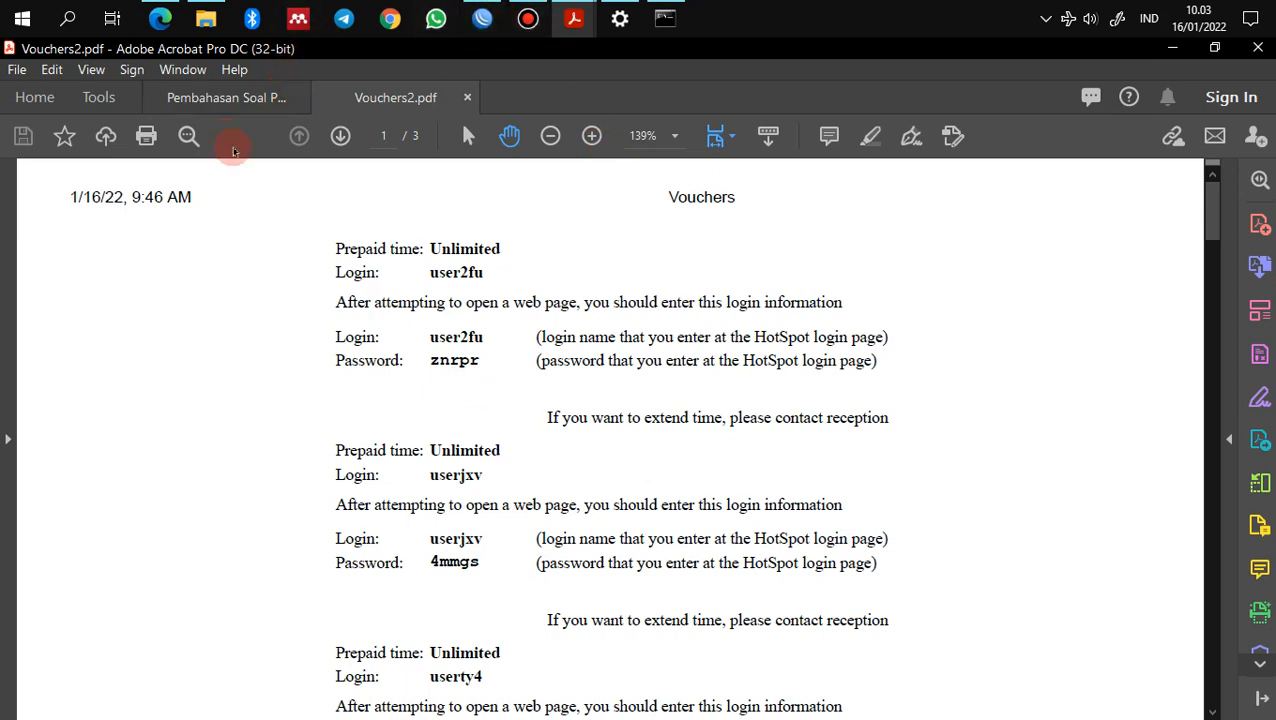
click(160, 18)
click(578, 338)
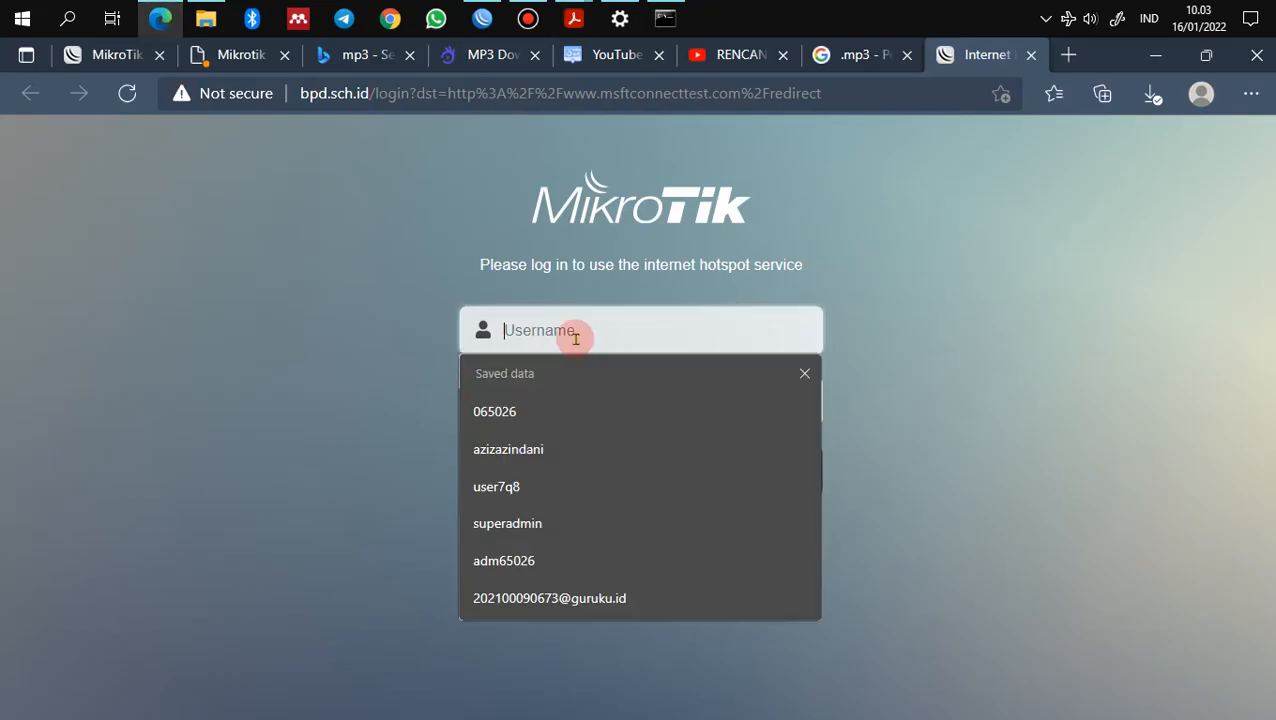
text(user)
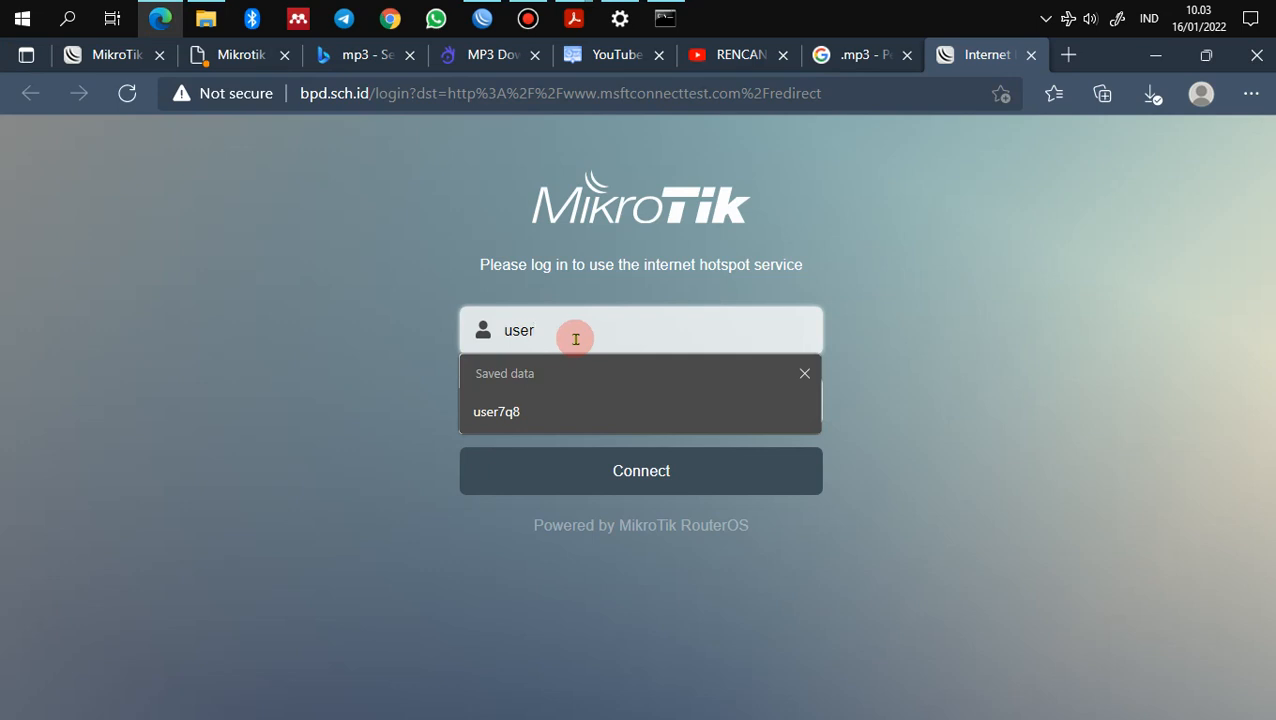
text(2fu)
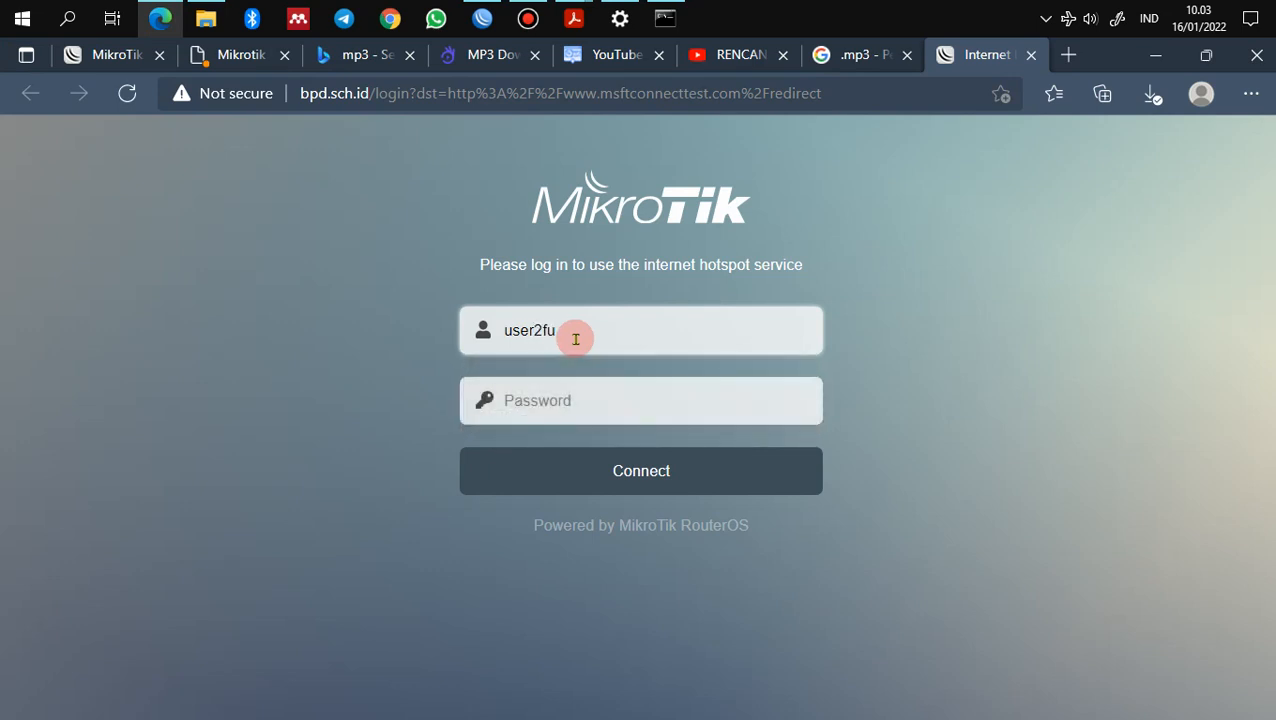
Step: Look up the voucher password in Vouchers2.pdf, log in, and decline saving the password
click(574, 18)
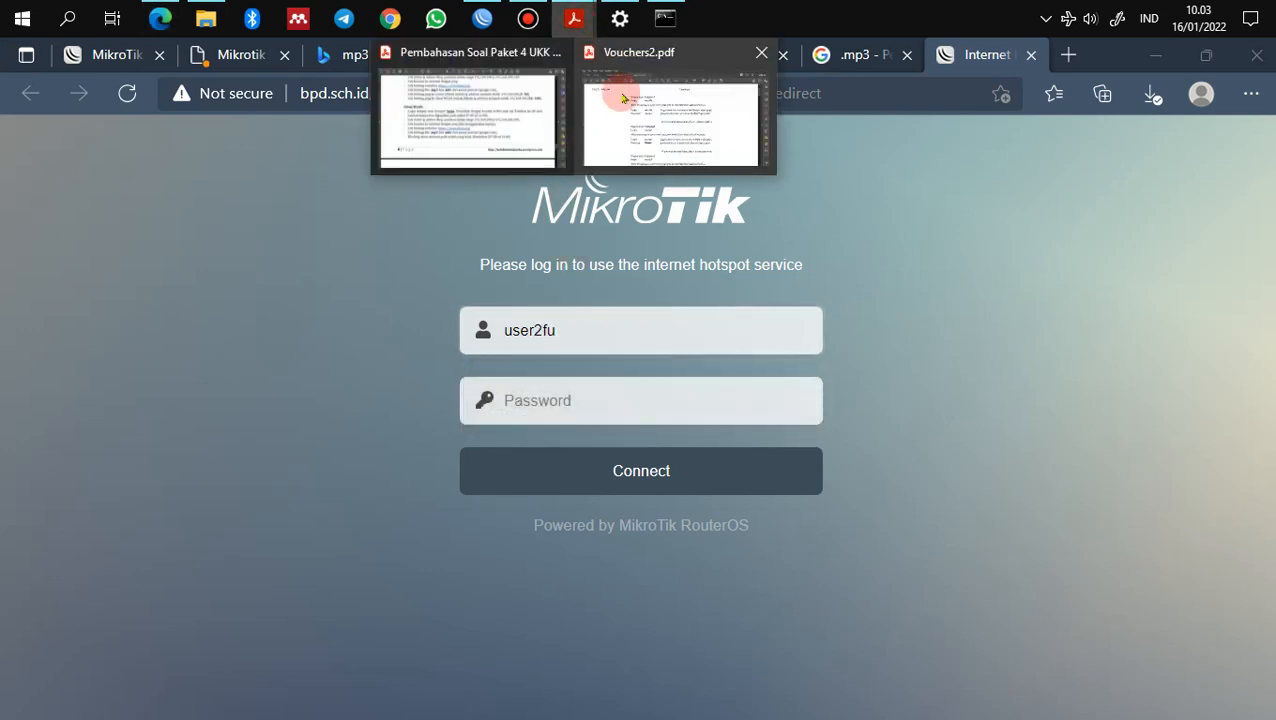
click(622, 97)
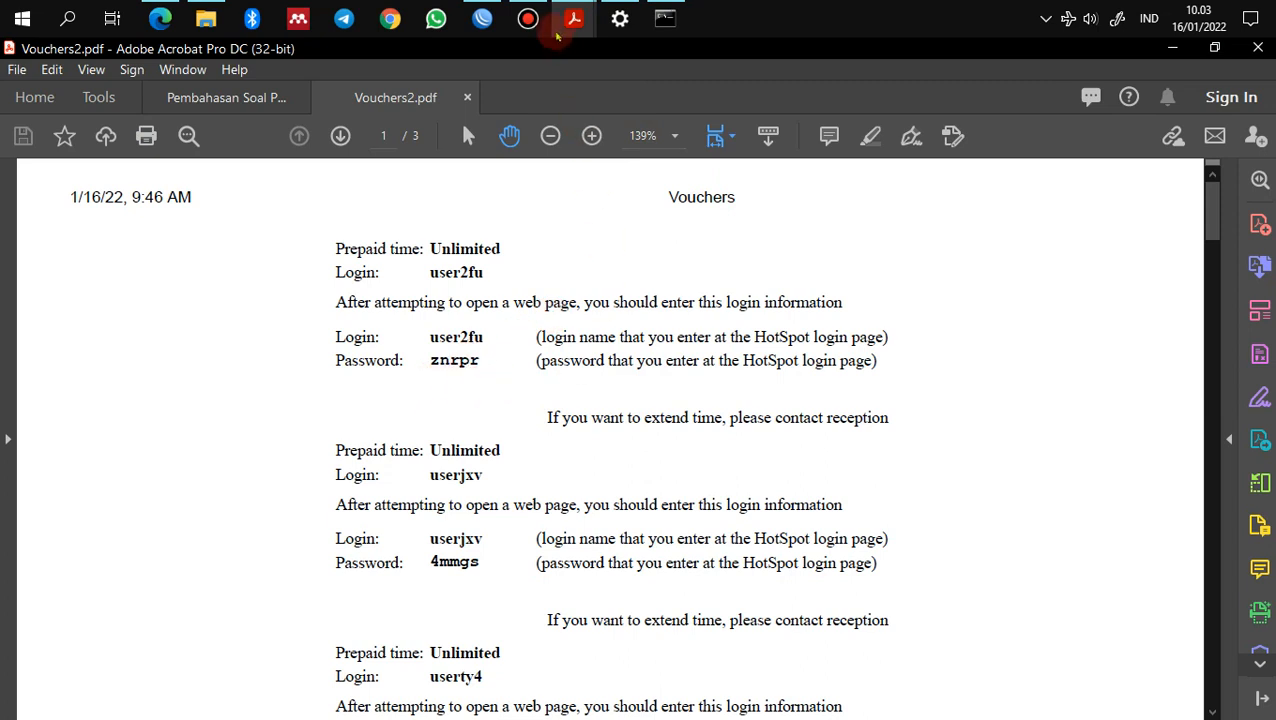
click(160, 18)
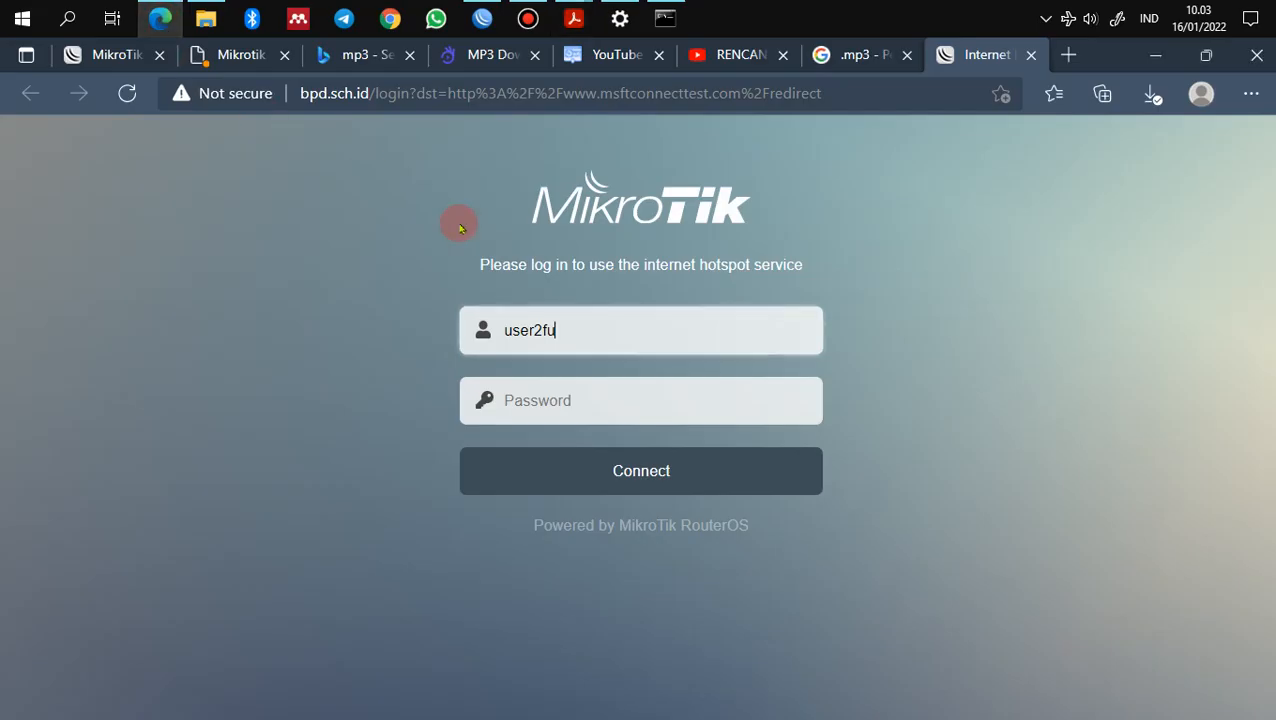
click(568, 413)
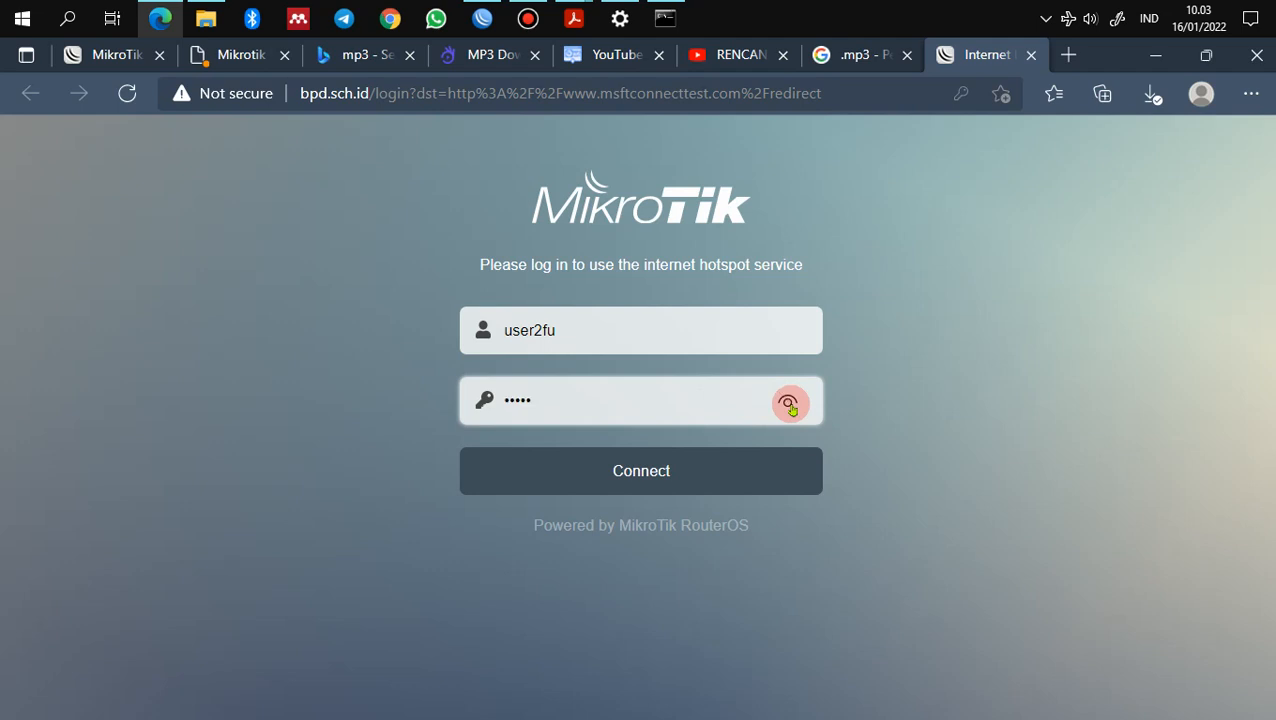
click(735, 478)
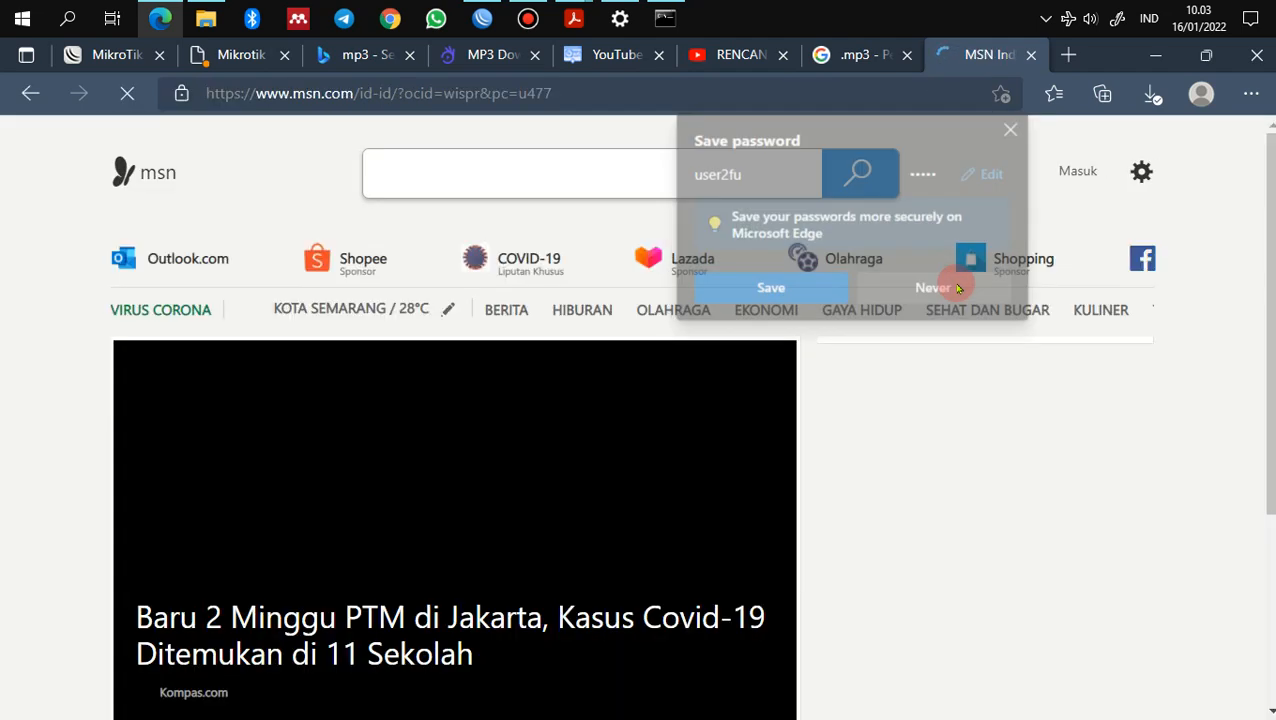
click(948, 285)
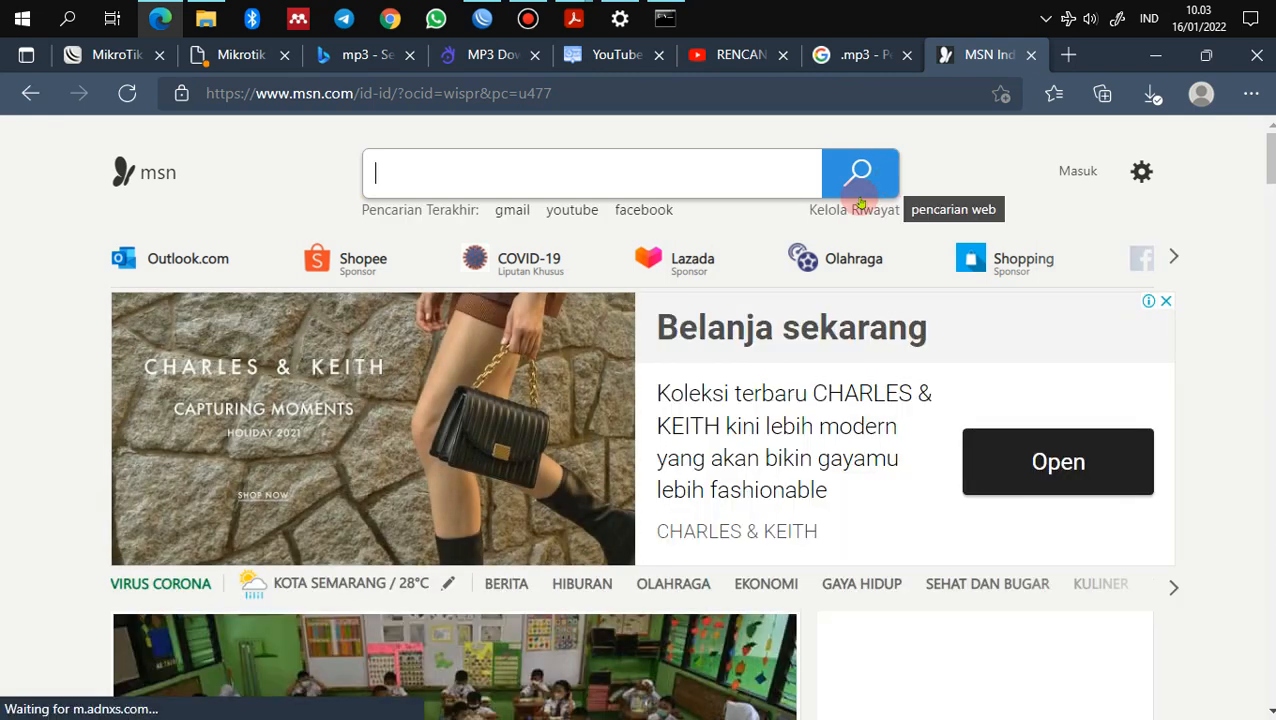
Step: Compare the Wi-Fi's IPv4 address 192.168.200.98 against the task's 192.168.200.2–100 DHCP range
click(1068, 18)
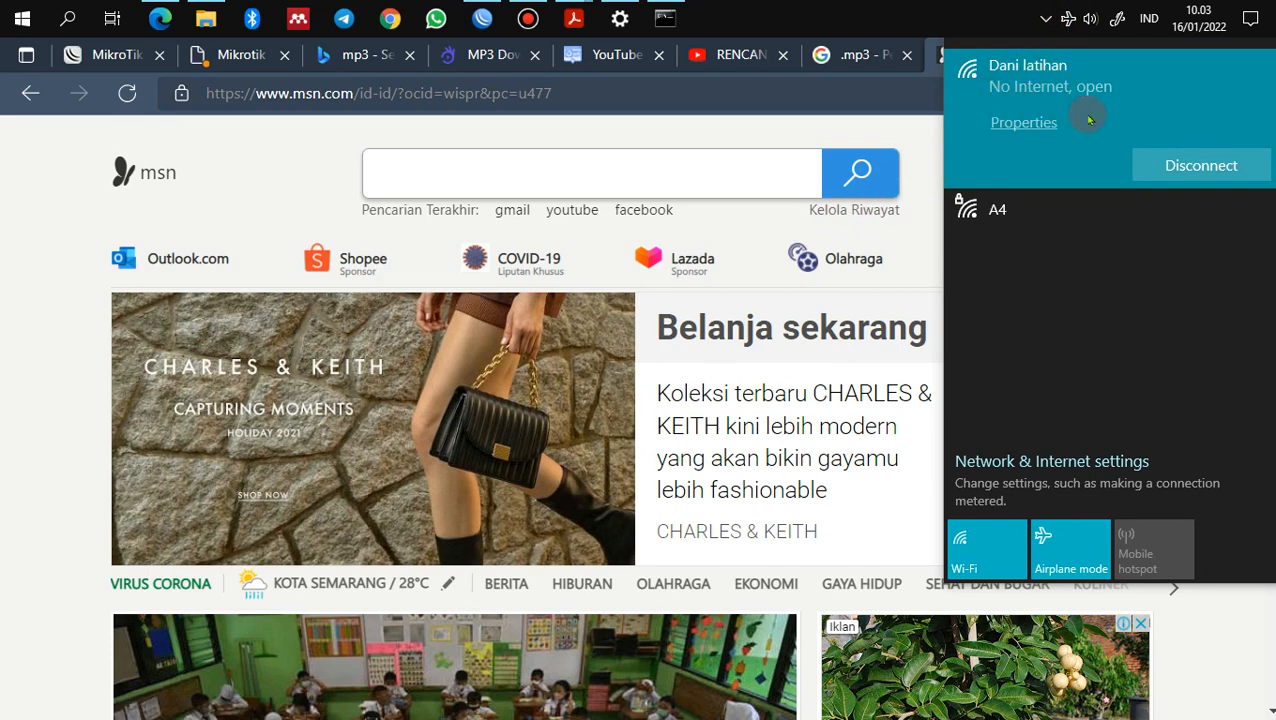
click(1035, 139)
scroll(673, 461, down, 5)
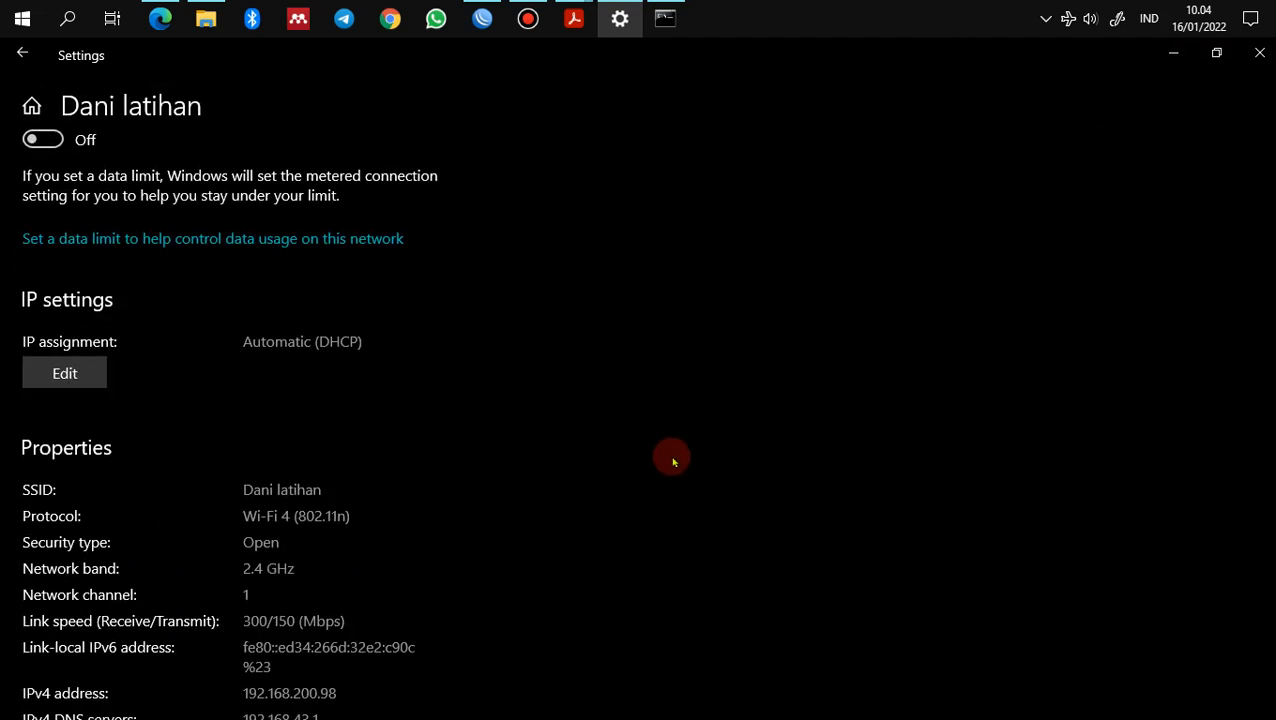
scroll(673, 461, down, 3)
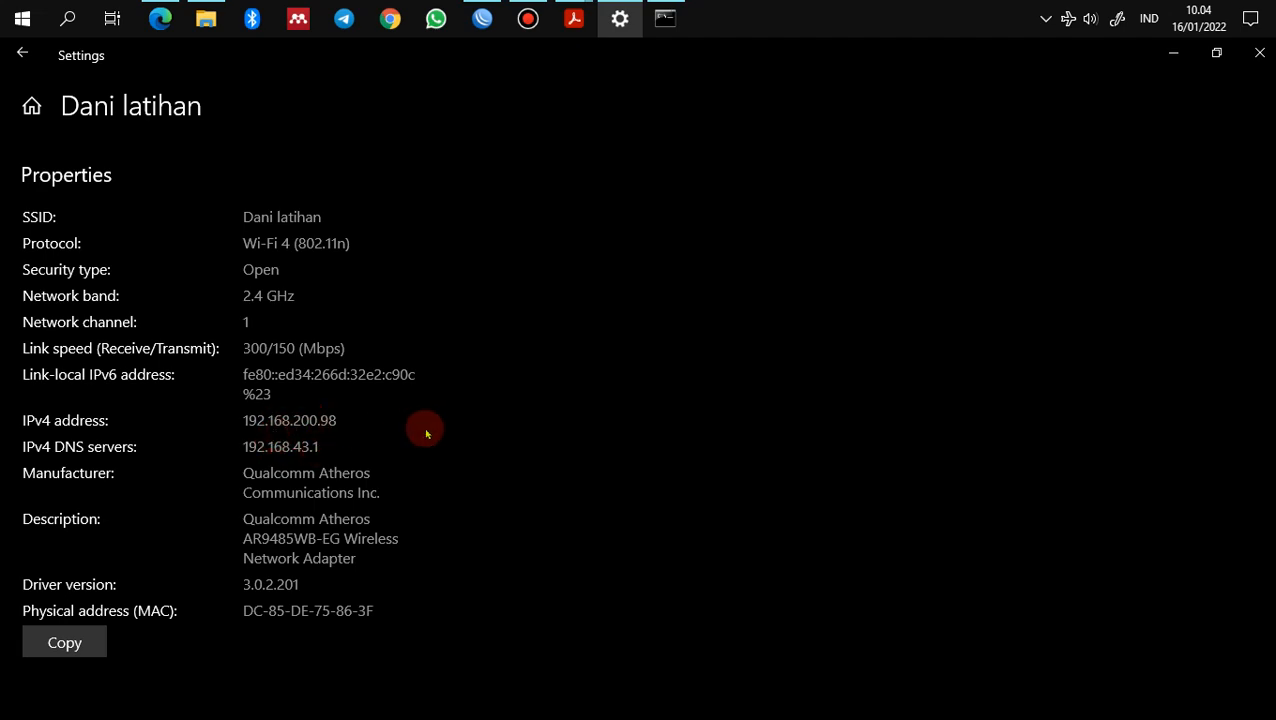
click(573, 35)
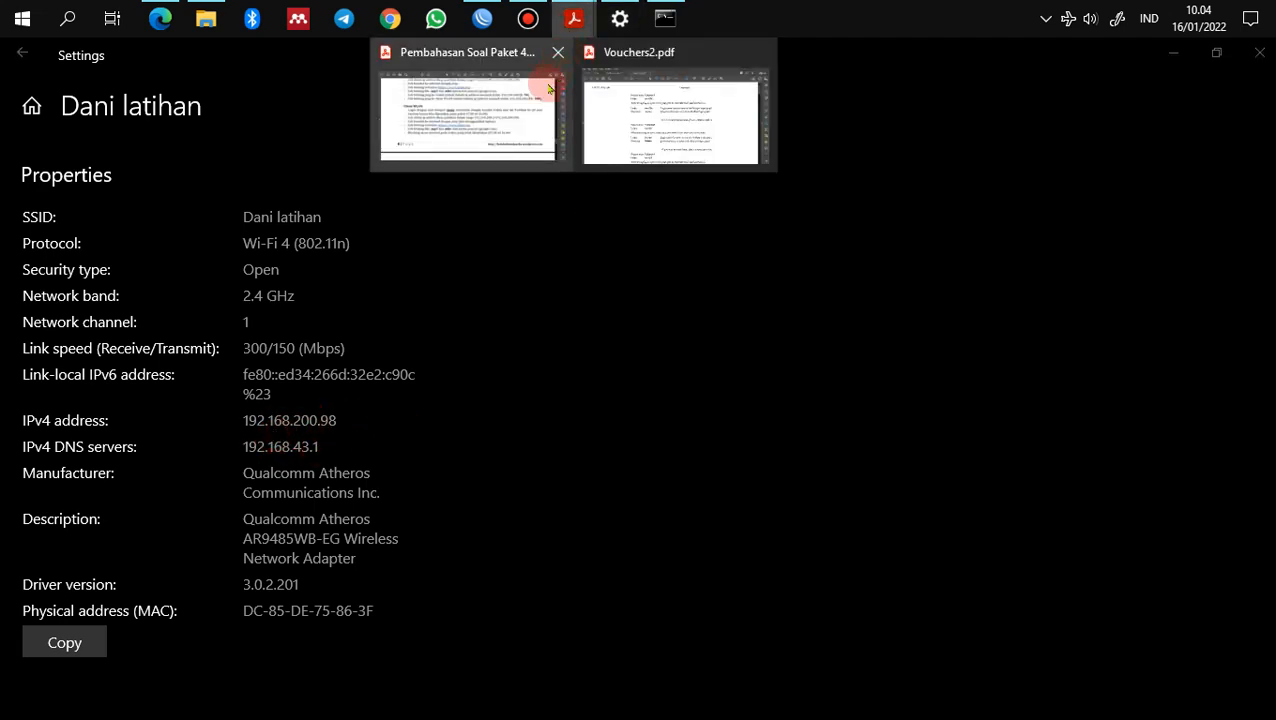
click(510, 116)
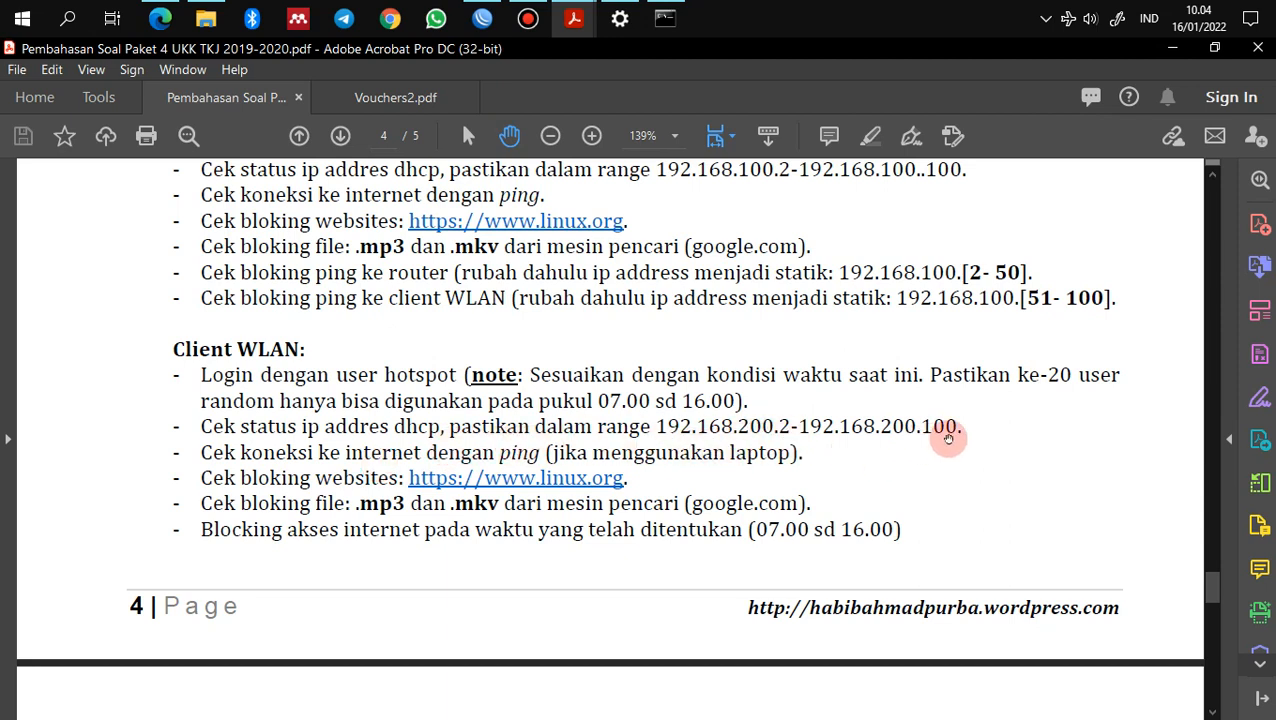
click(620, 18)
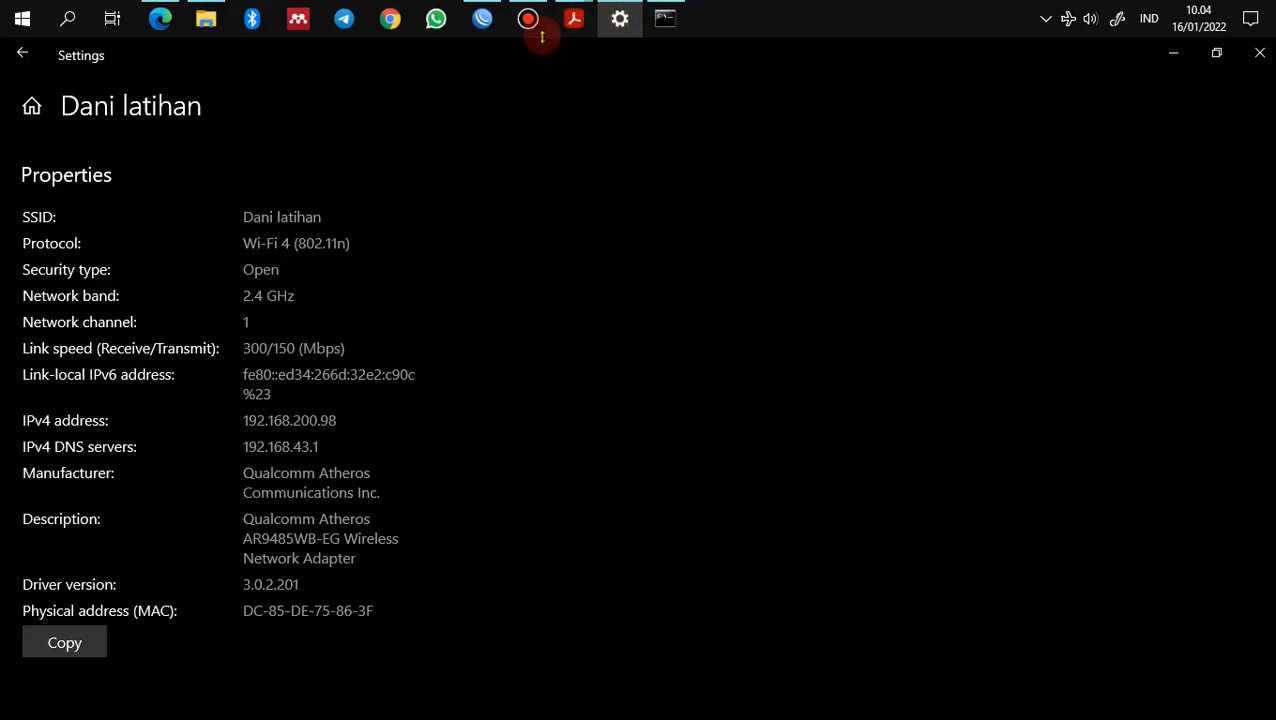
Step: Review the exam task, then ping google.com from Command Prompt, getting 2/2 replies
mouse_move(574, 18)
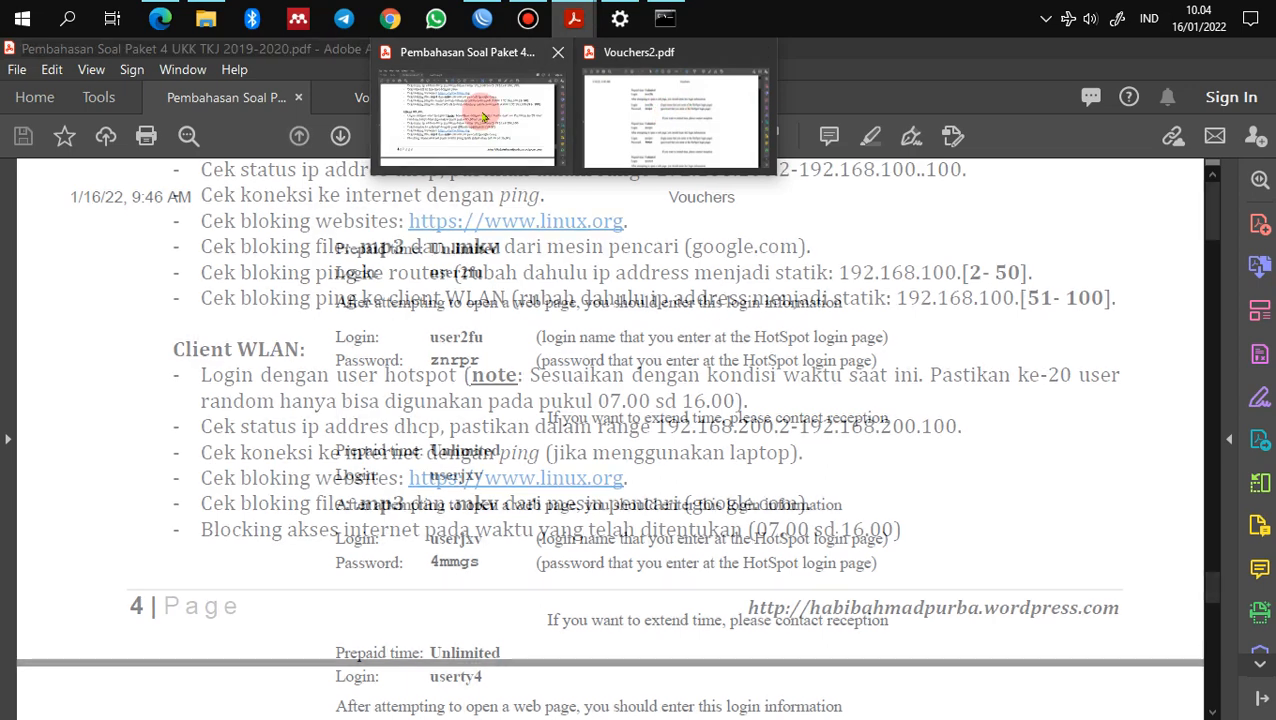
click(482, 117)
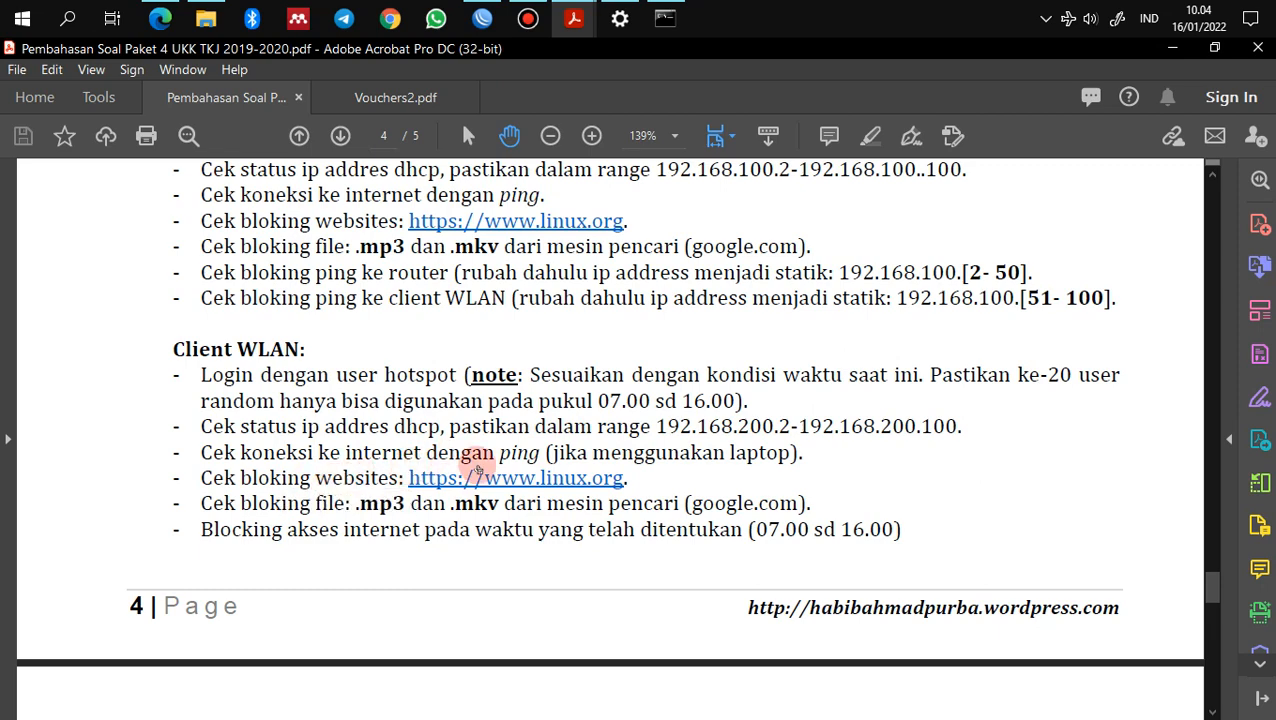
click(677, 28)
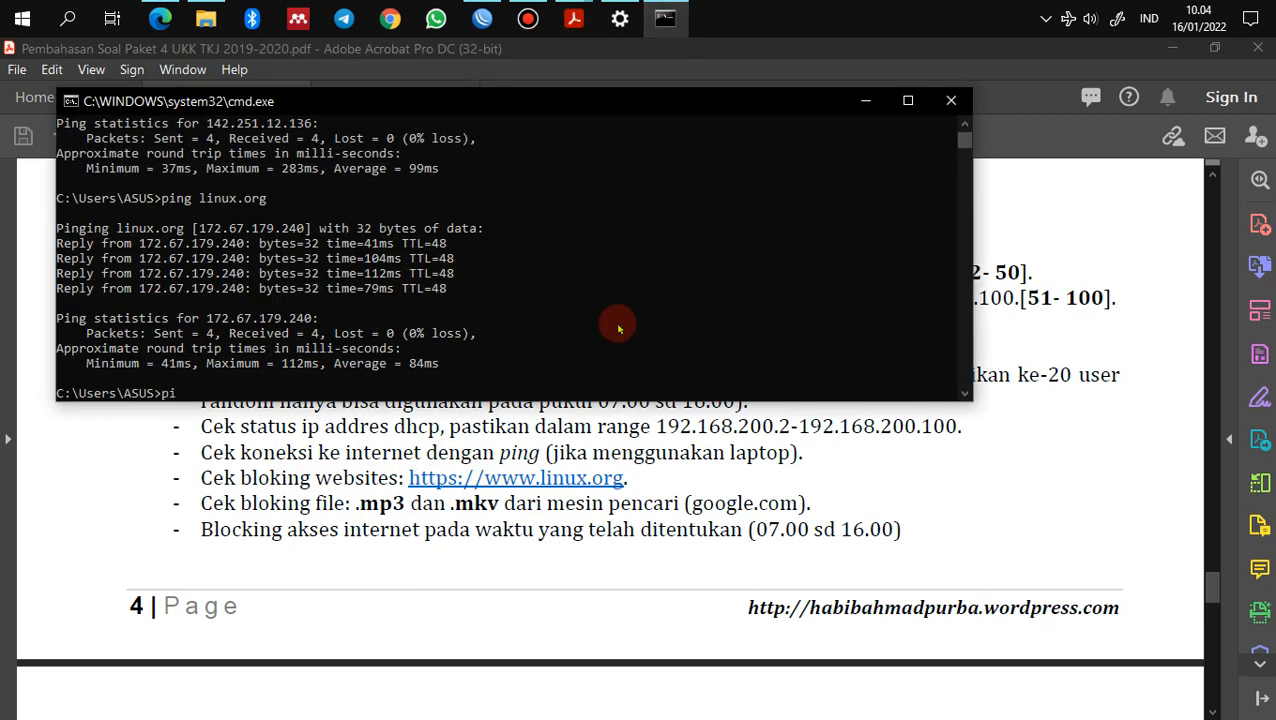
text(ping google.com)
key(Return)
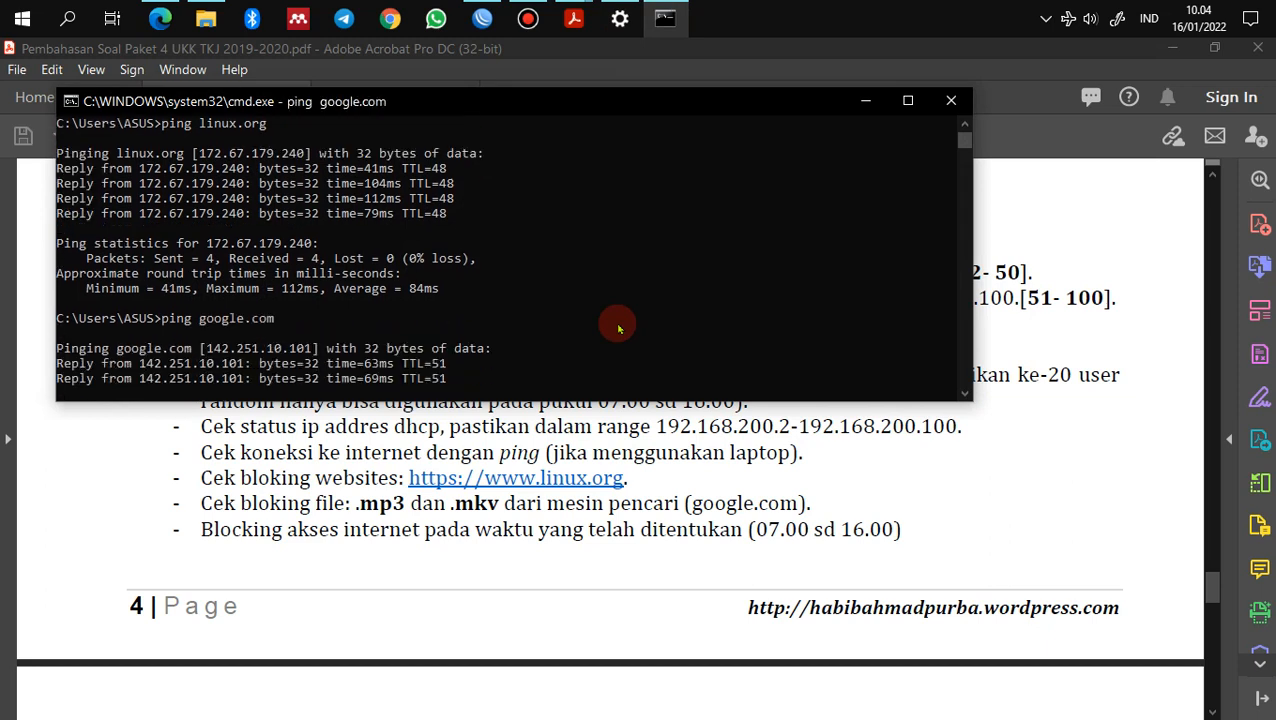
key(ctrl+c)
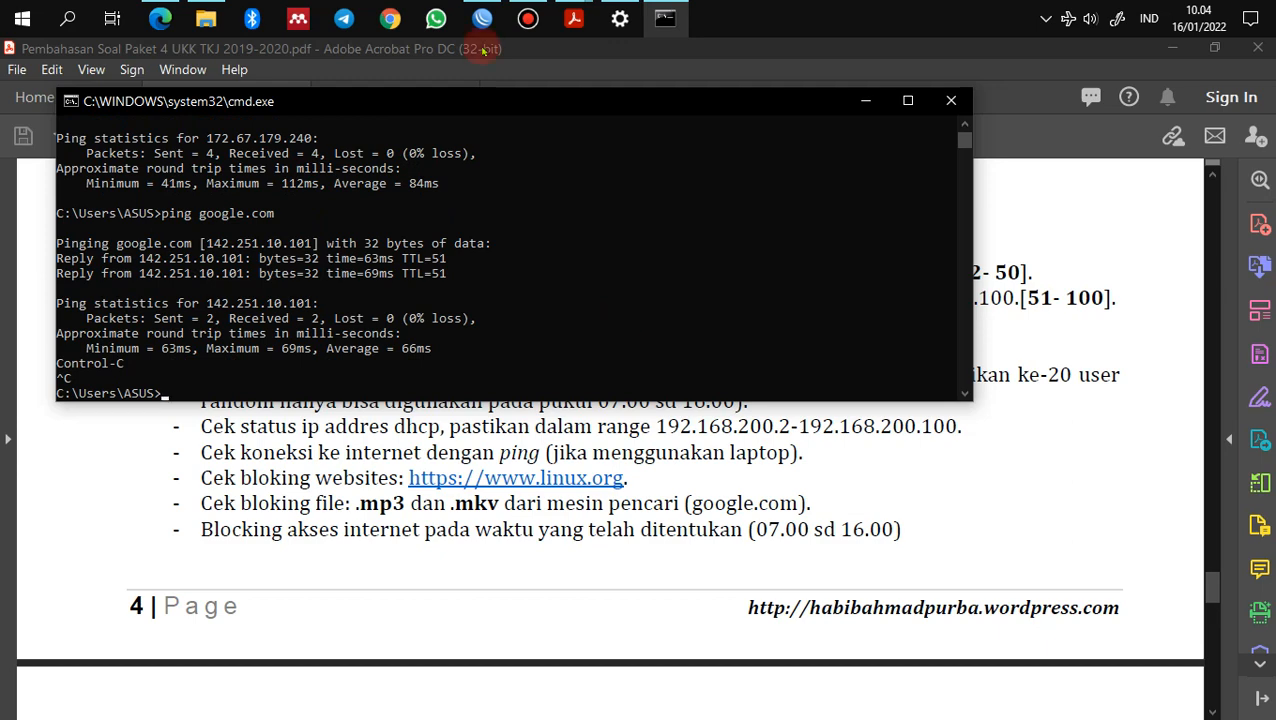
click(160, 18)
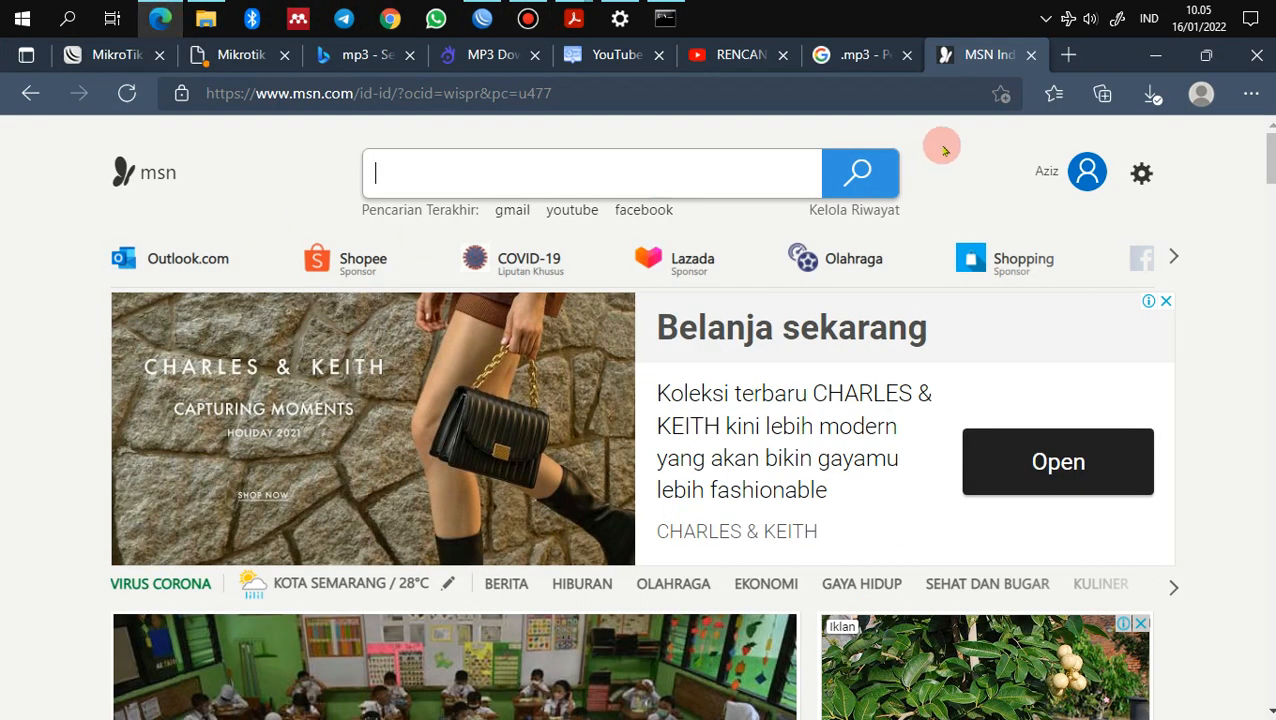
click(1068, 55)
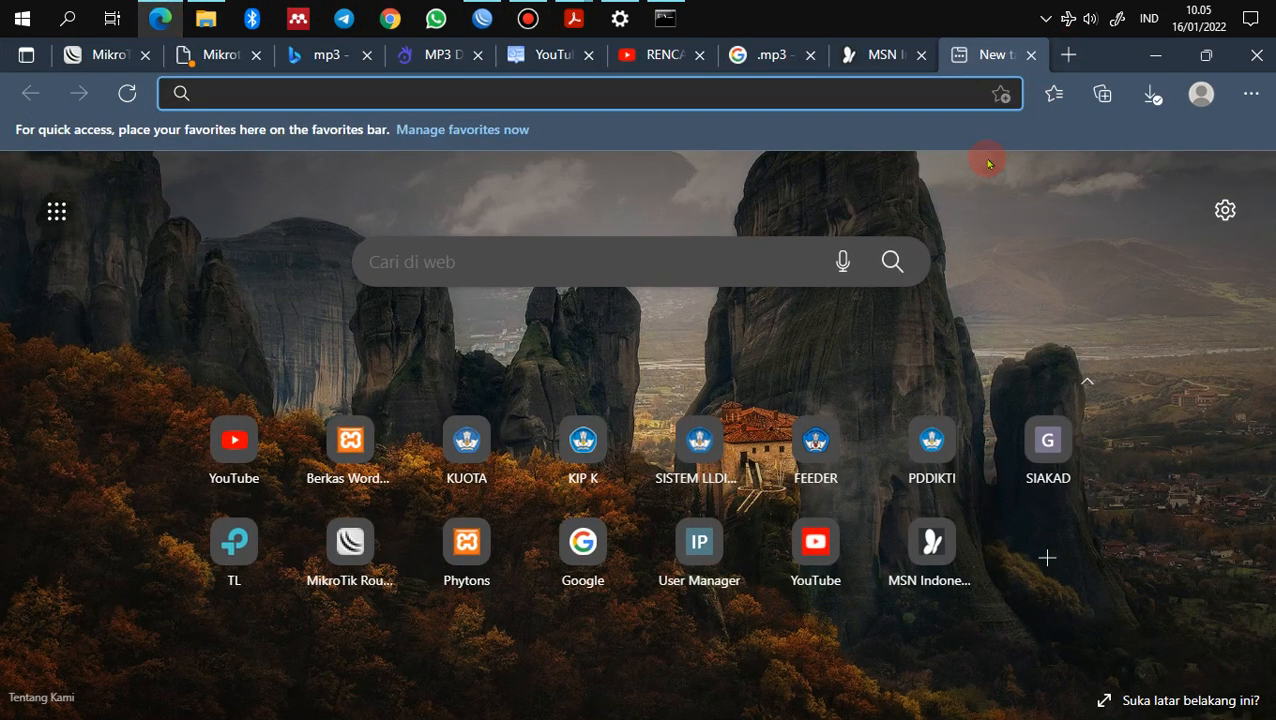
text(li)
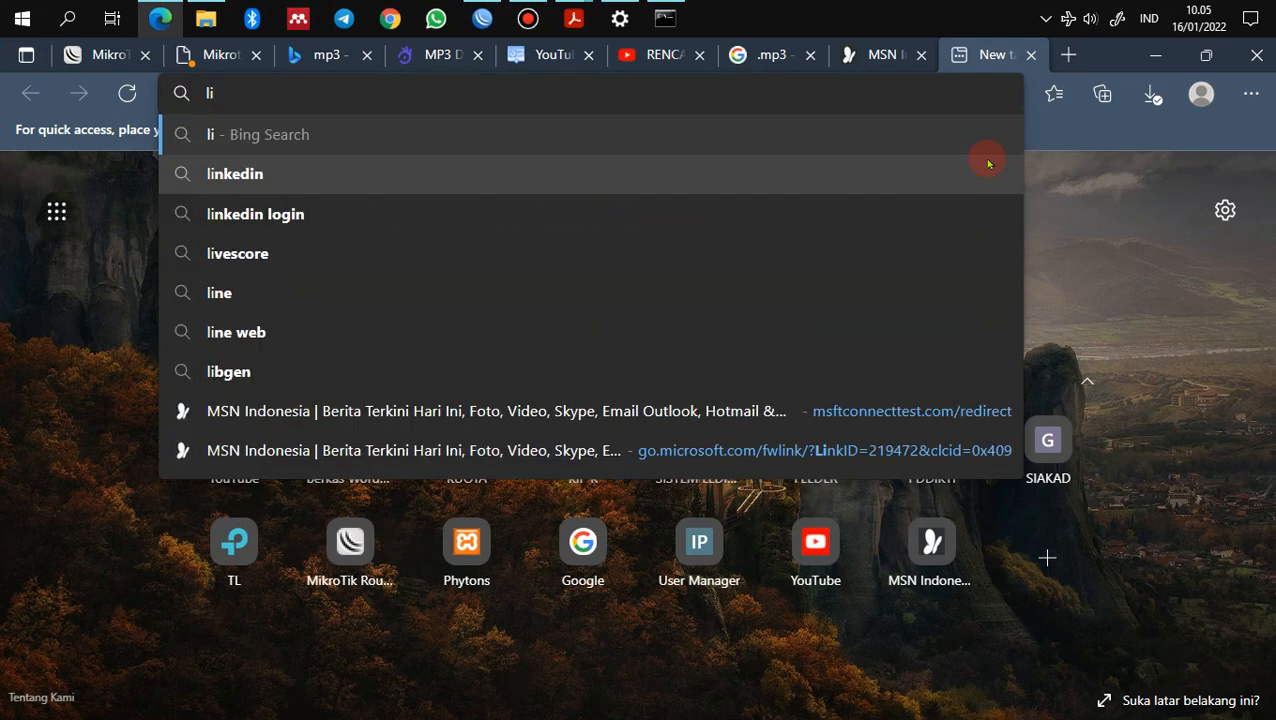
key(BackSpace)
key(BackSpace)
text(www.)
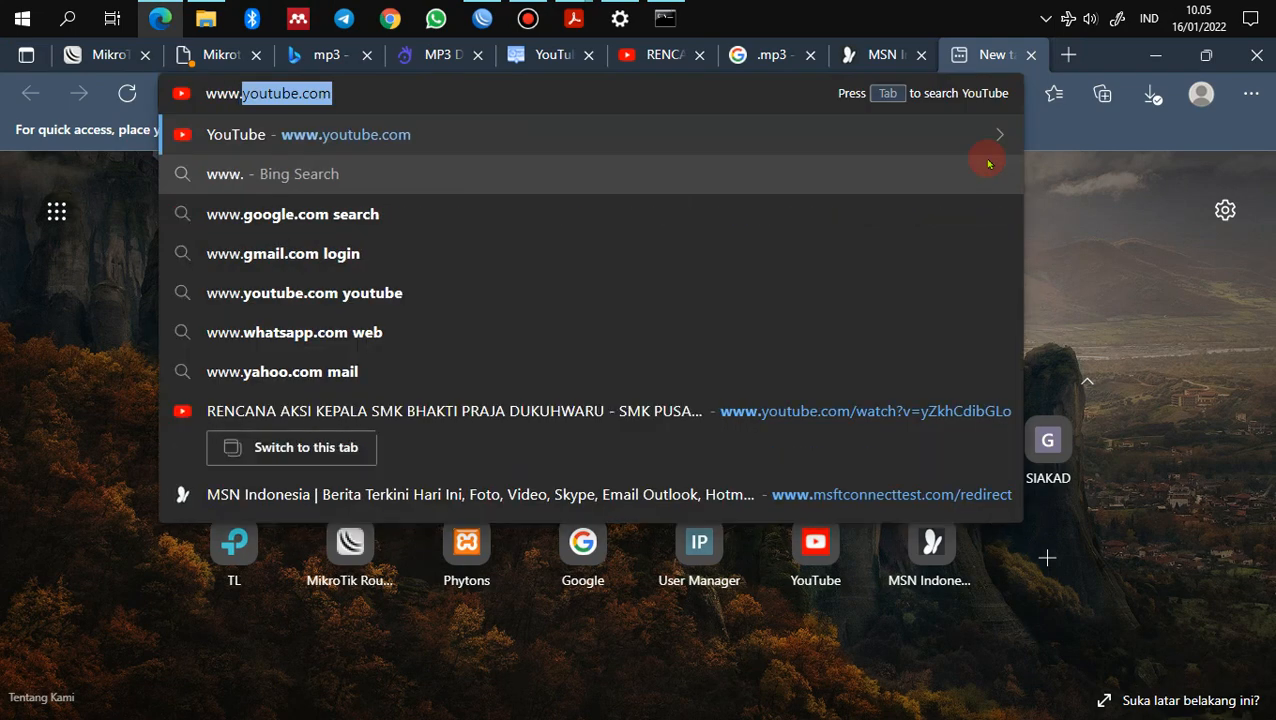
text(linux.org)
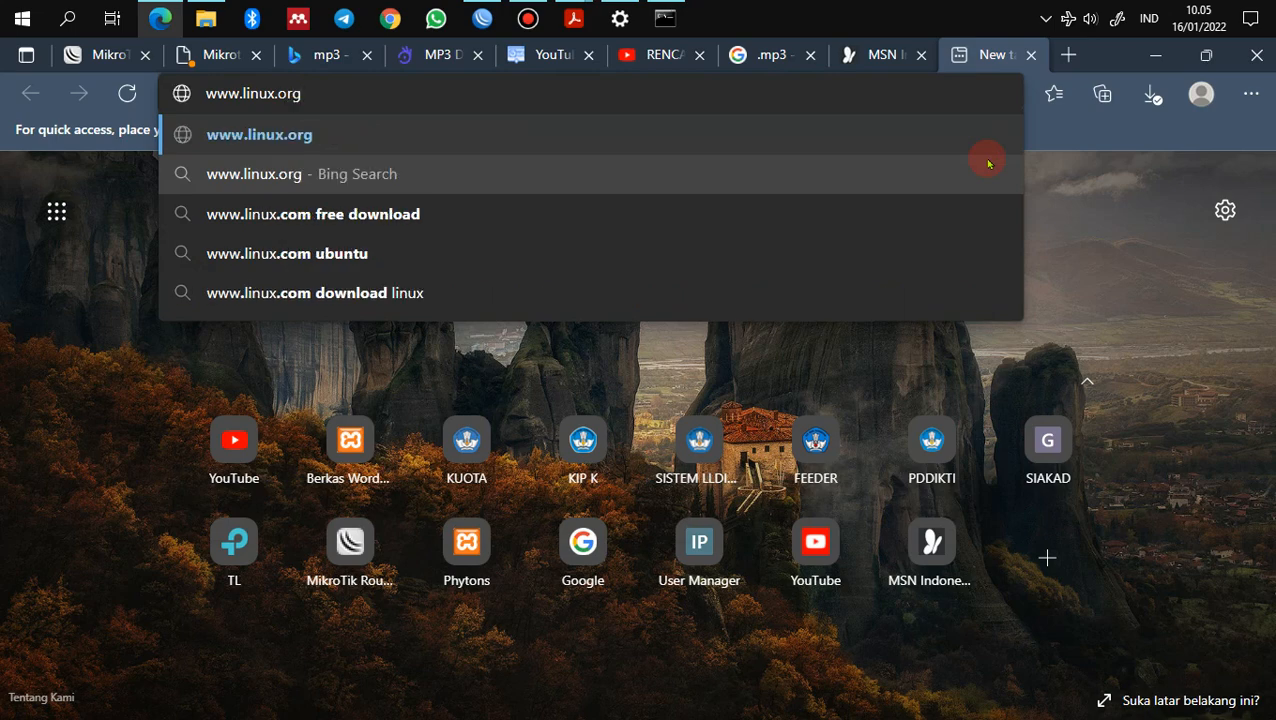
key(Return)
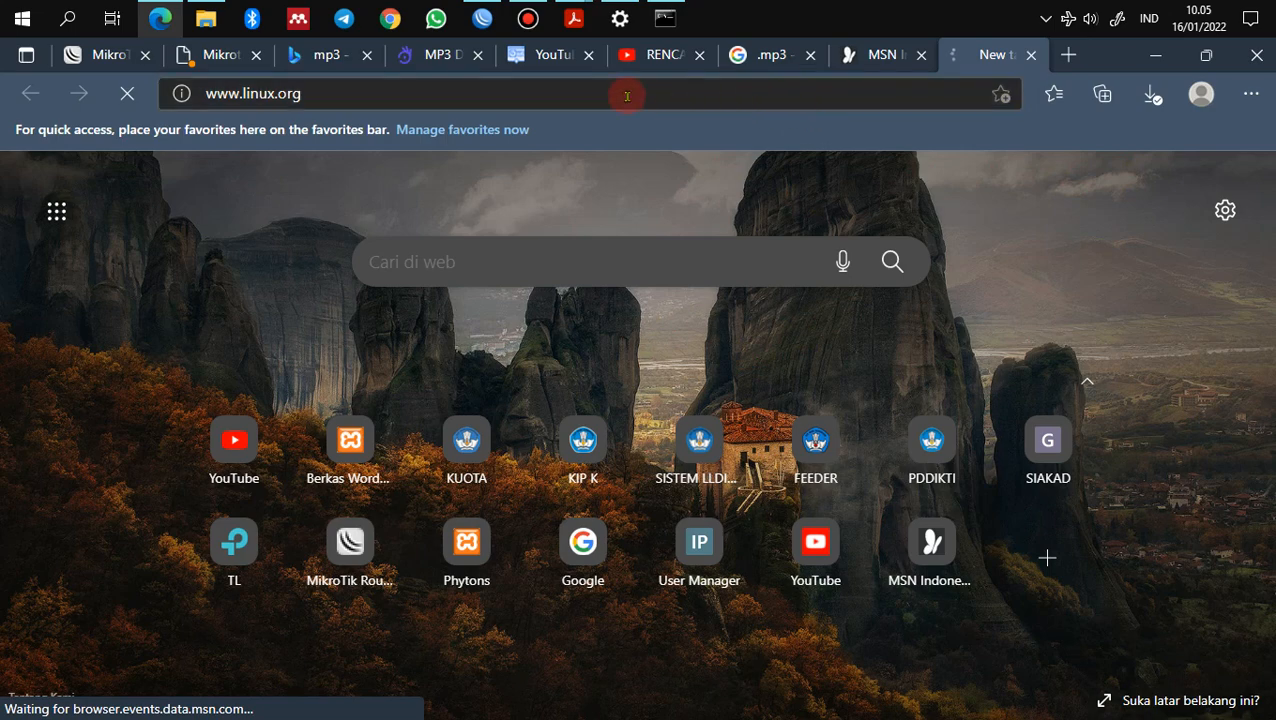
Step: Return to the Paket 4 PDF's PENGUJIAN checklist of Client LAN and WLAN tests
mouse_move(570, 26)
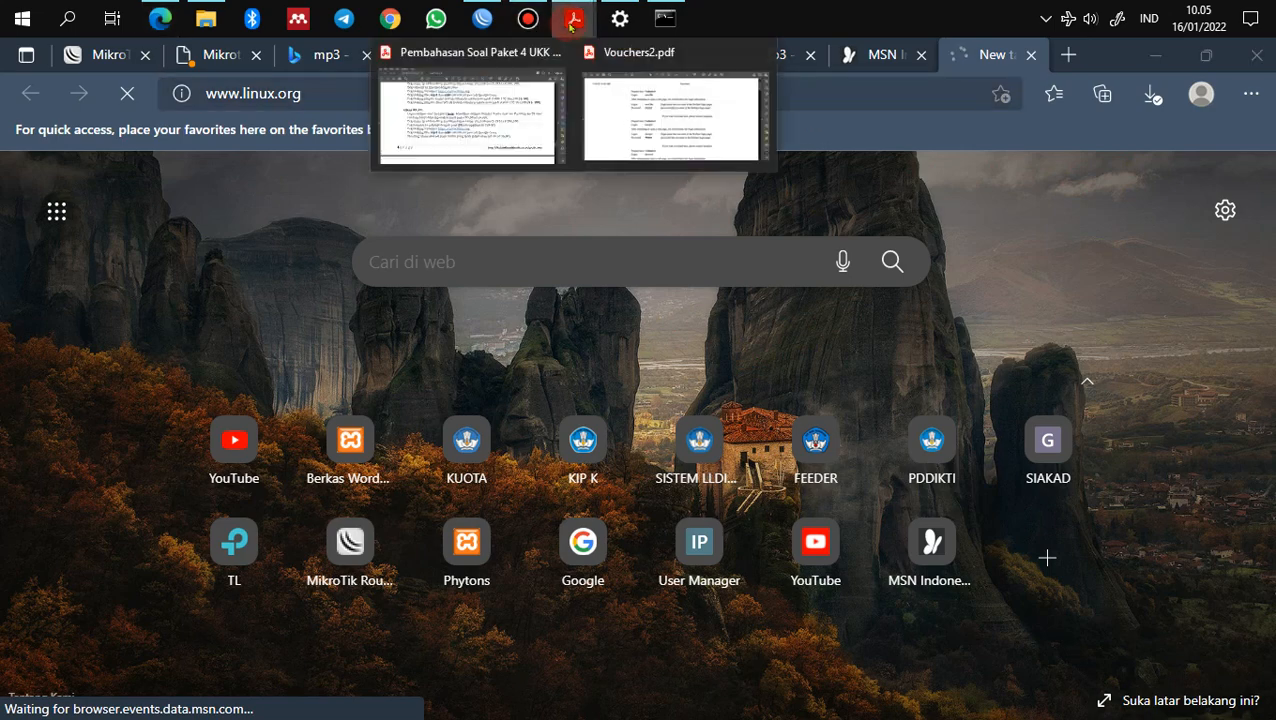
click(521, 105)
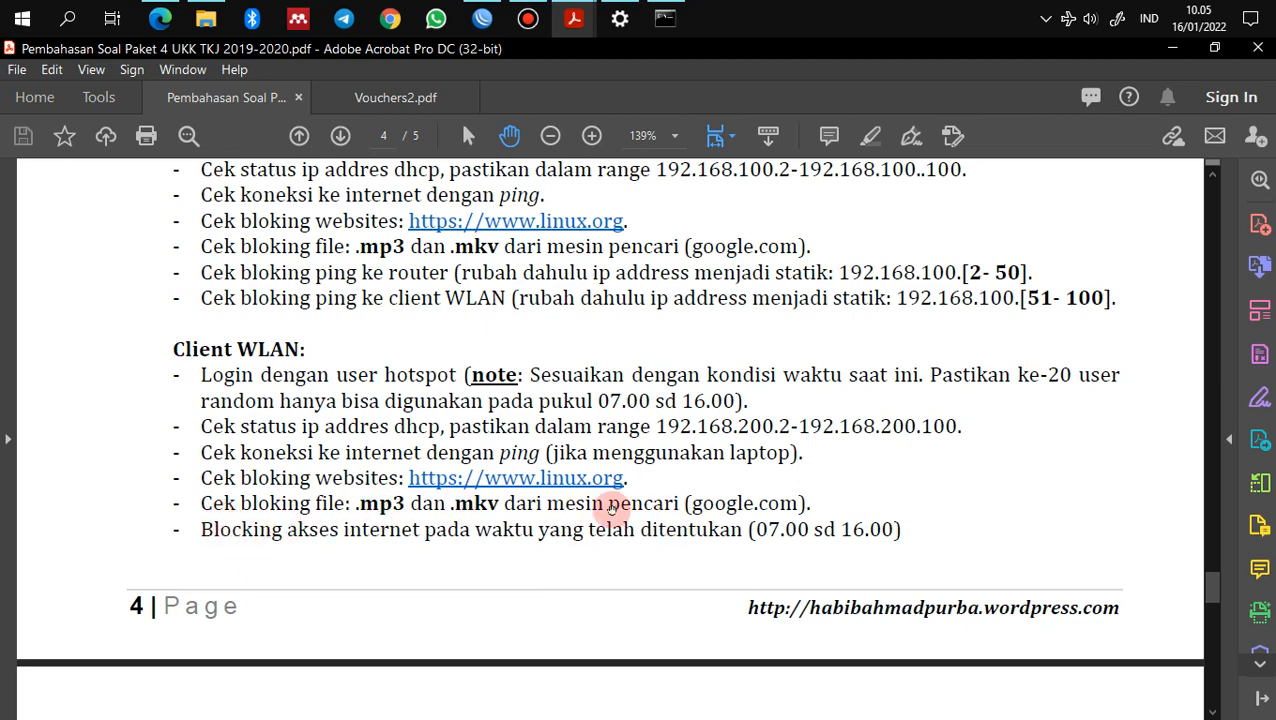
scroll(556, 516, down, 1)
scroll(436, 503, down, 3)
scroll(436, 503, up, 2)
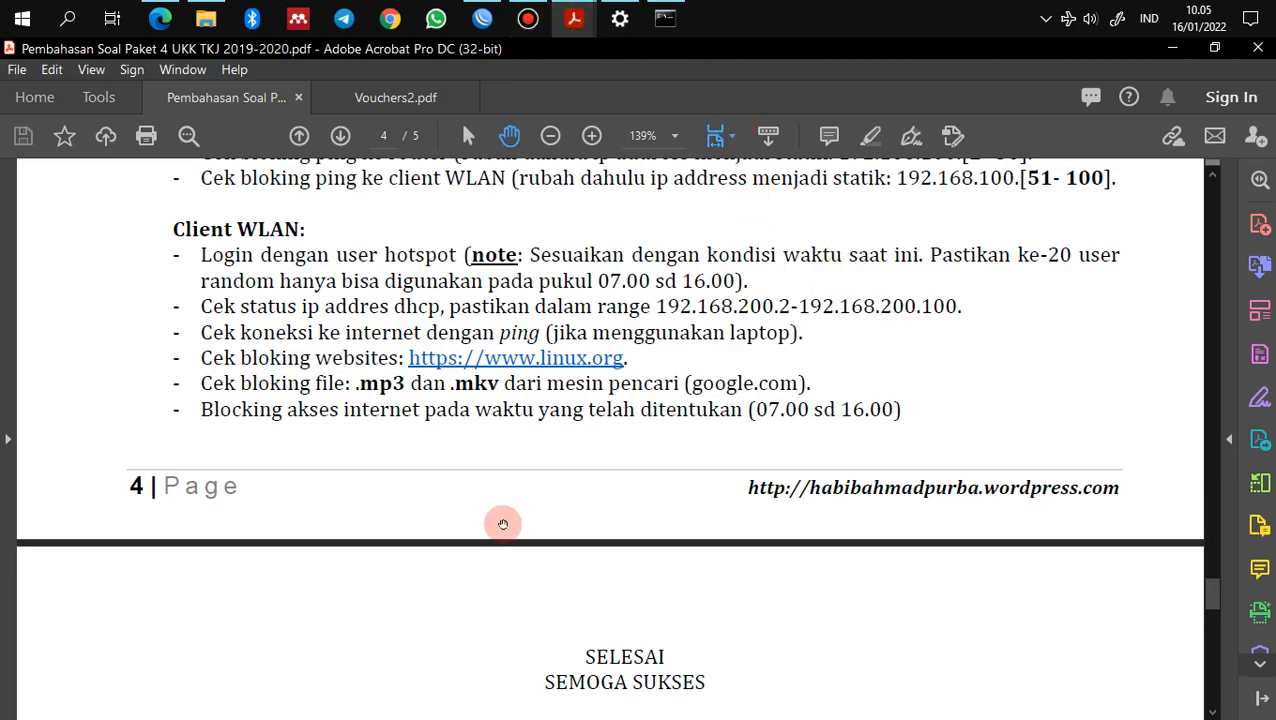
scroll(503, 521, down, 2)
scroll(503, 521, up, 4)
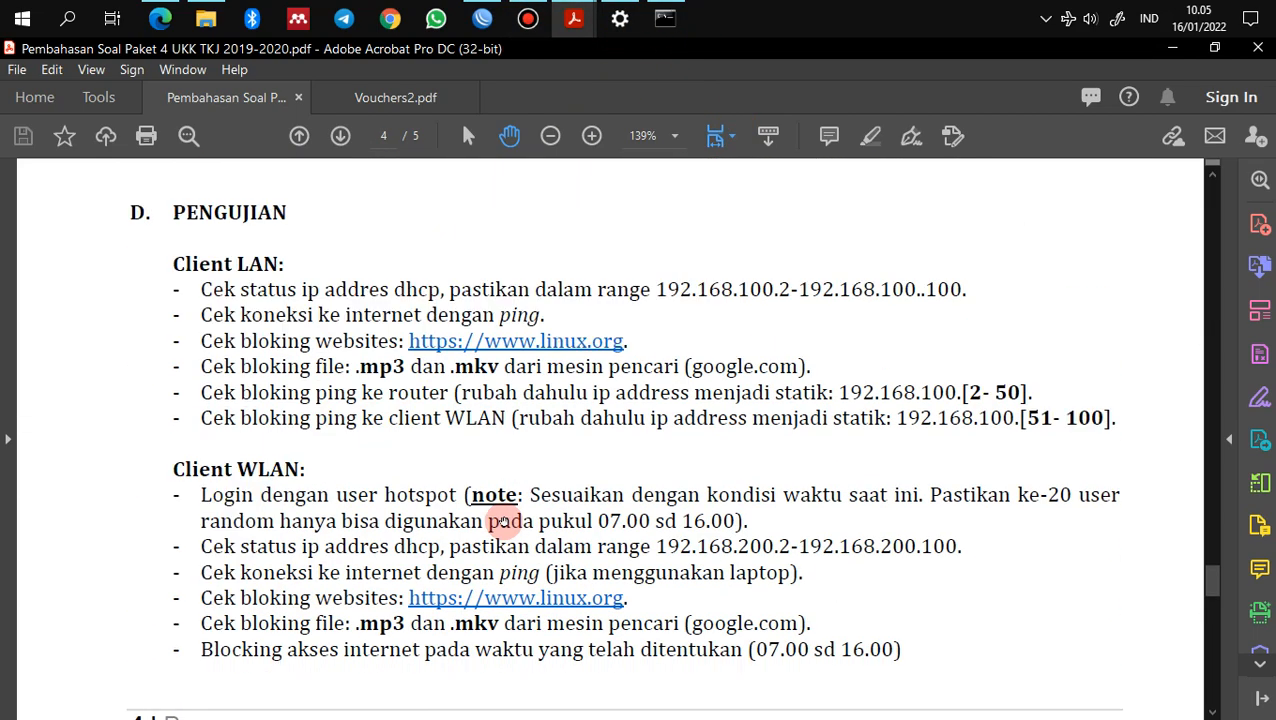
mouse_move(527, 18)
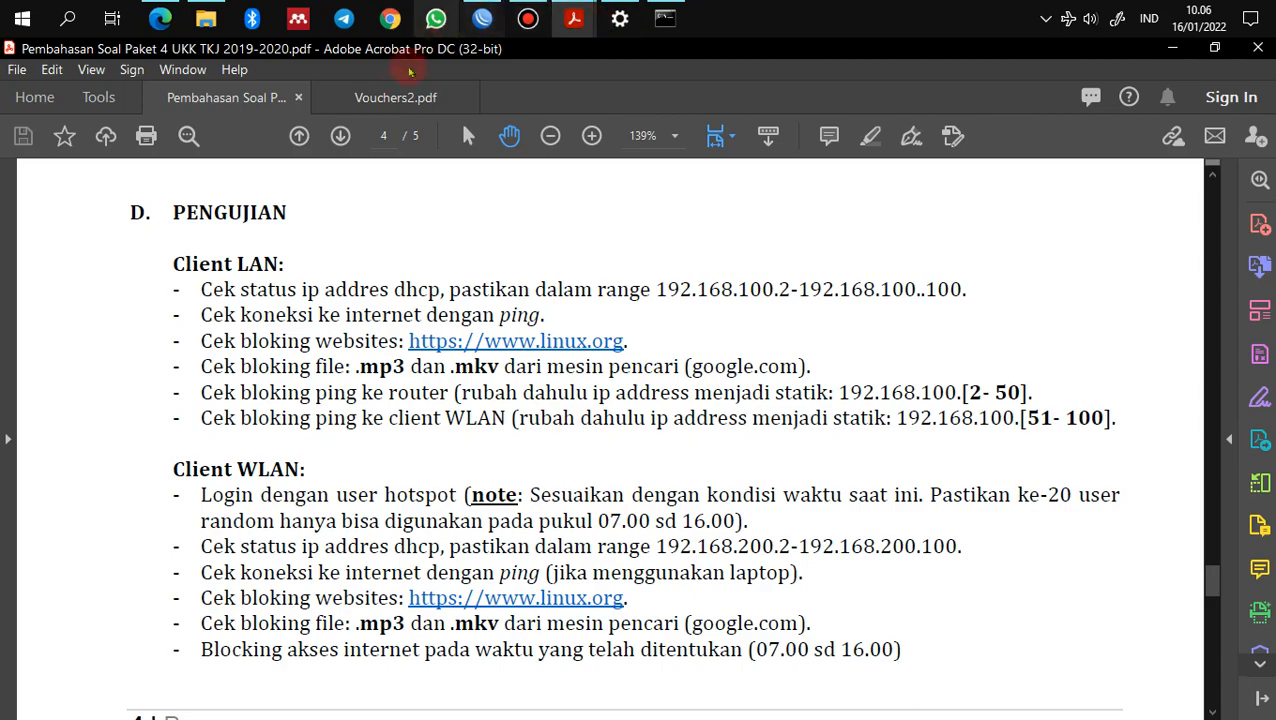
click(160, 19)
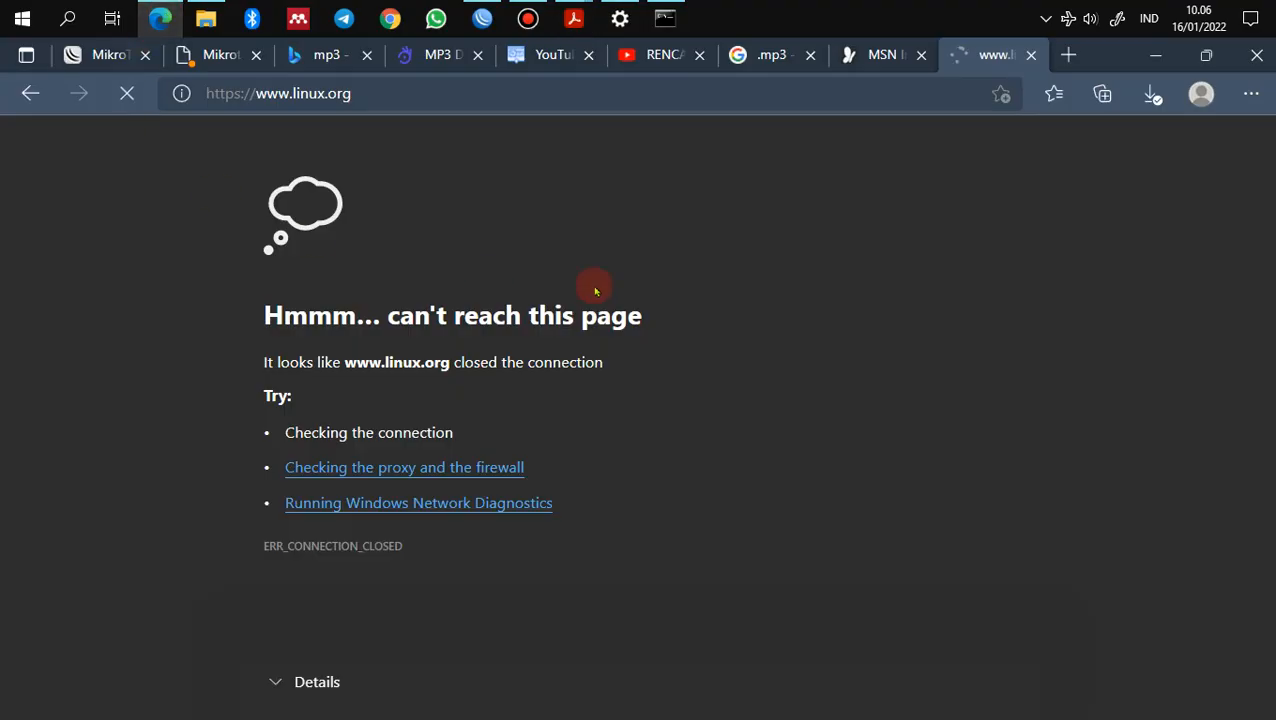
click(869, 57)
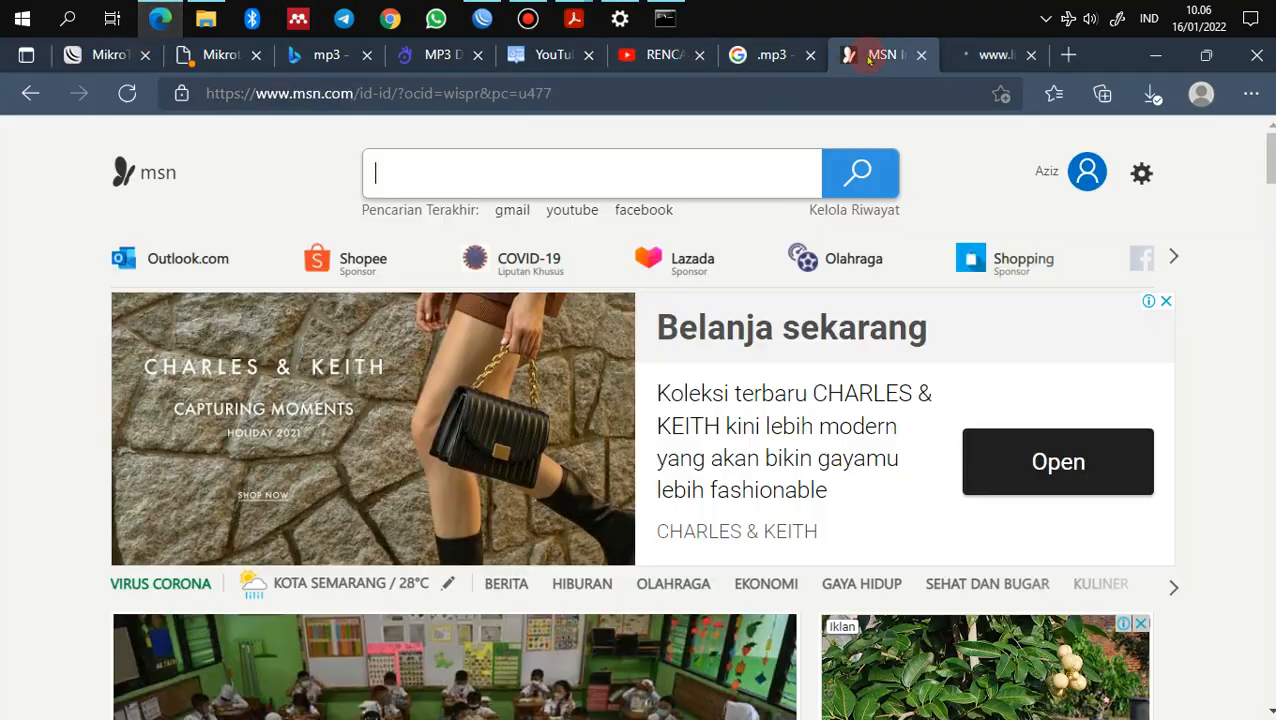
click(772, 57)
click(662, 55)
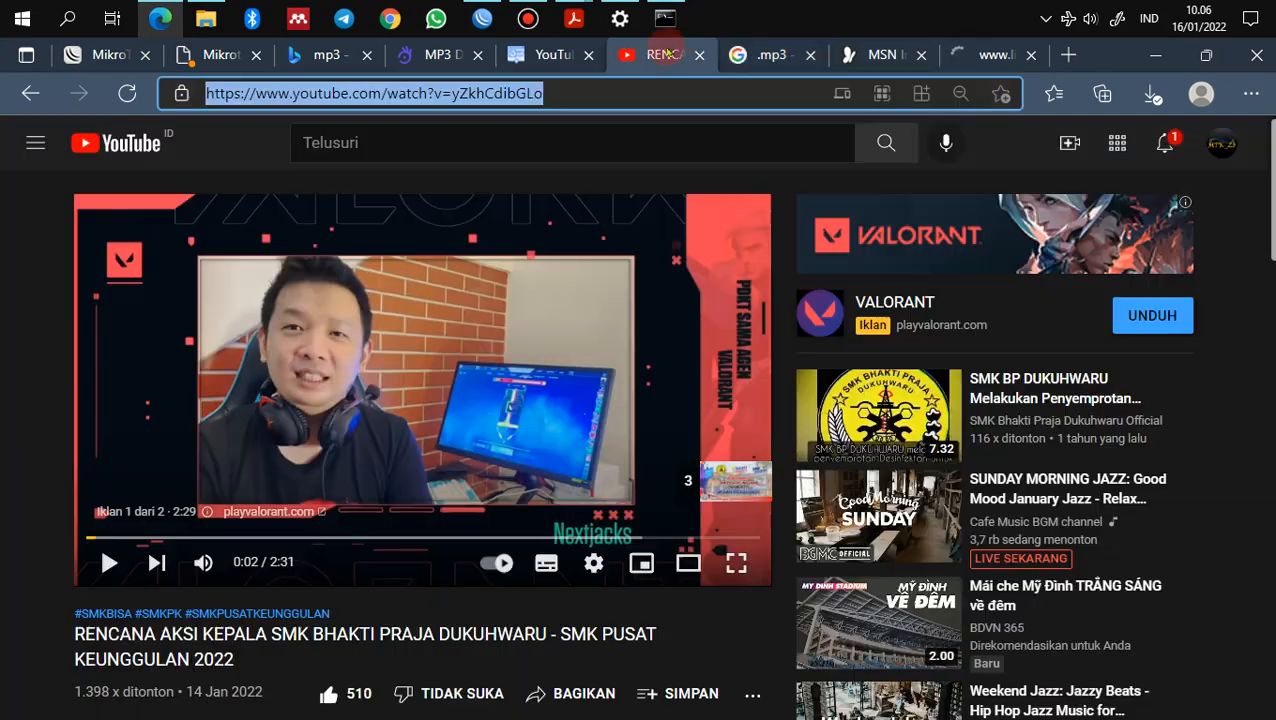
click(750, 55)
click(852, 55)
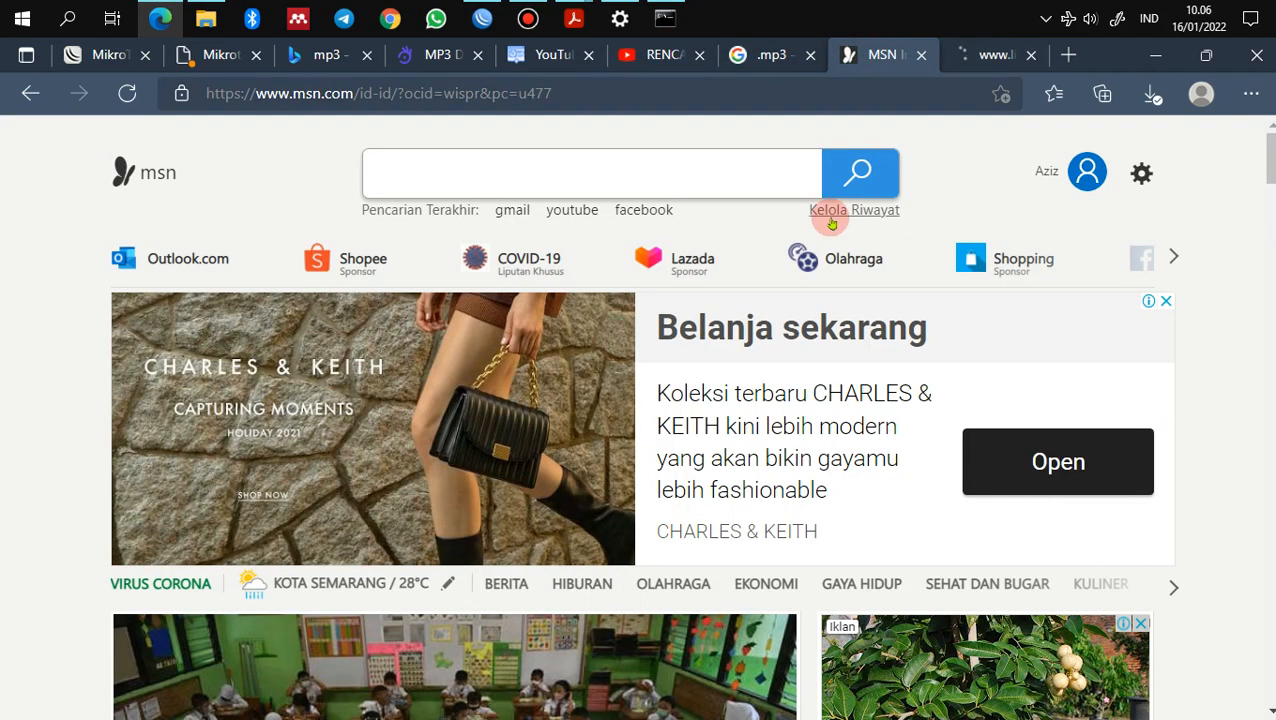
click(993, 56)
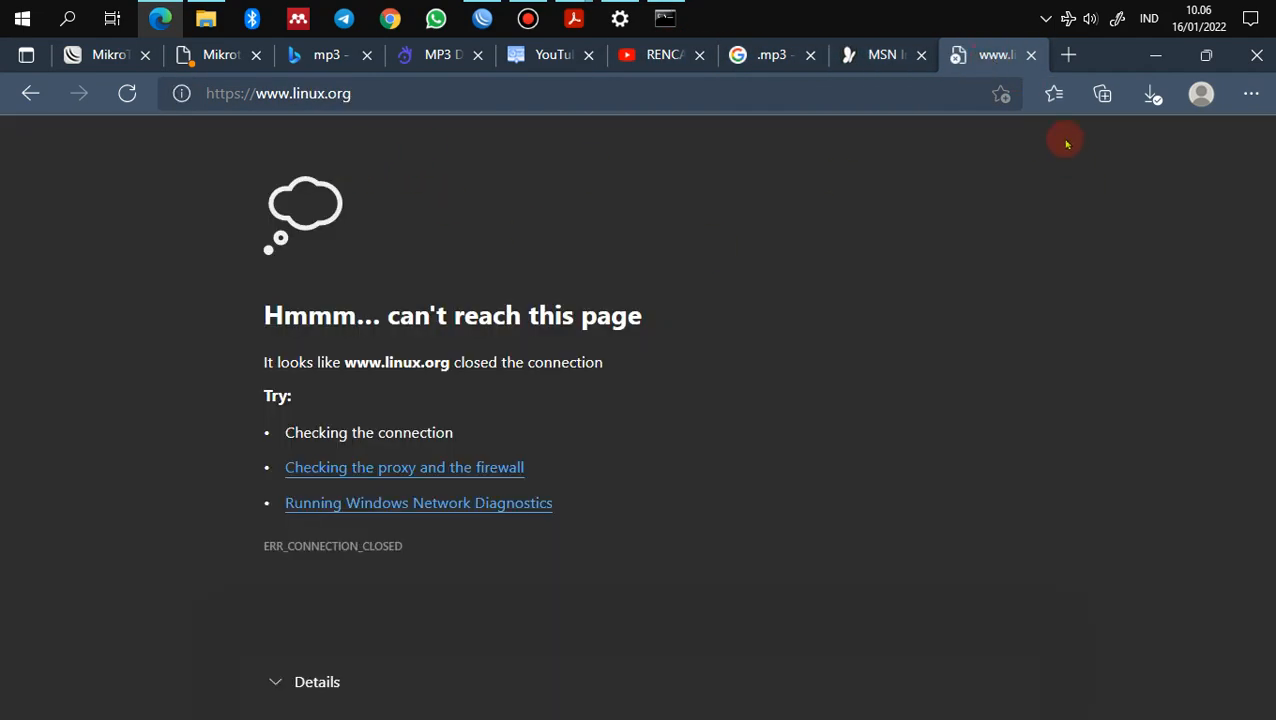
click(1032, 55)
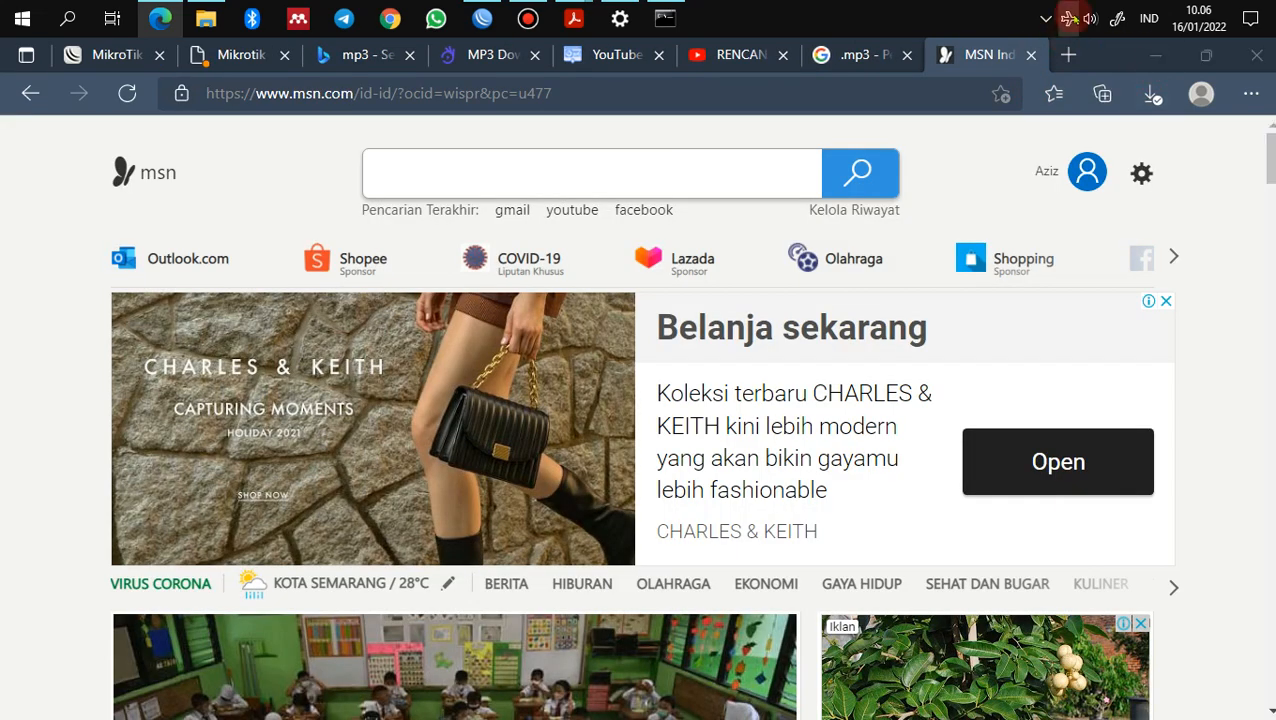
Step: Check the Wi-Fi connection status, then bring the Paket 4 PDF forward again
click(1069, 18)
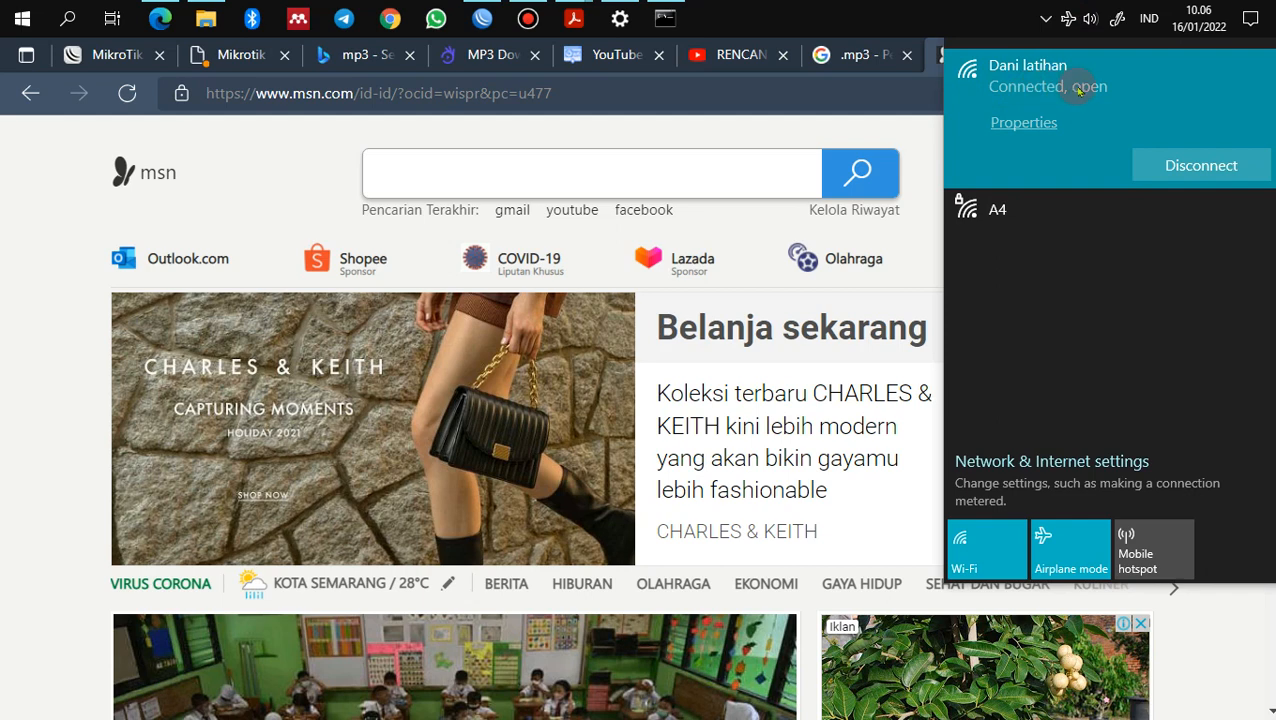
click(918, 20)
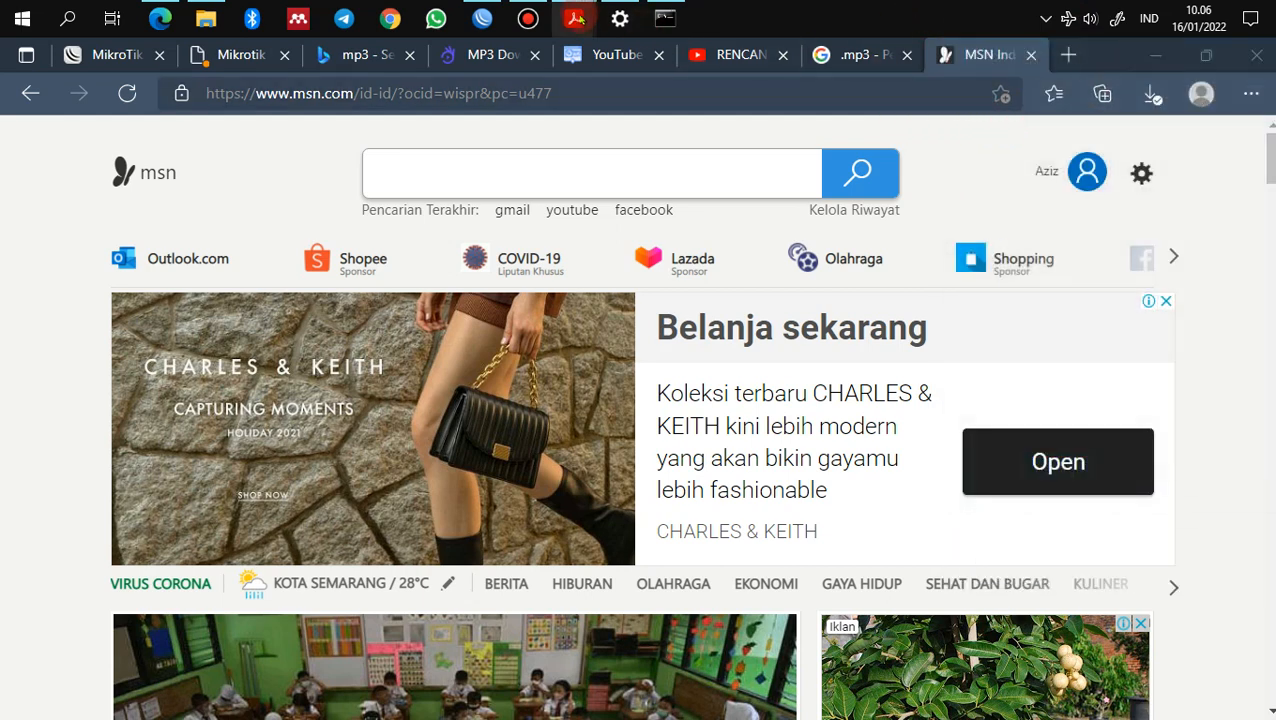
mouse_move(573, 18)
click(530, 102)
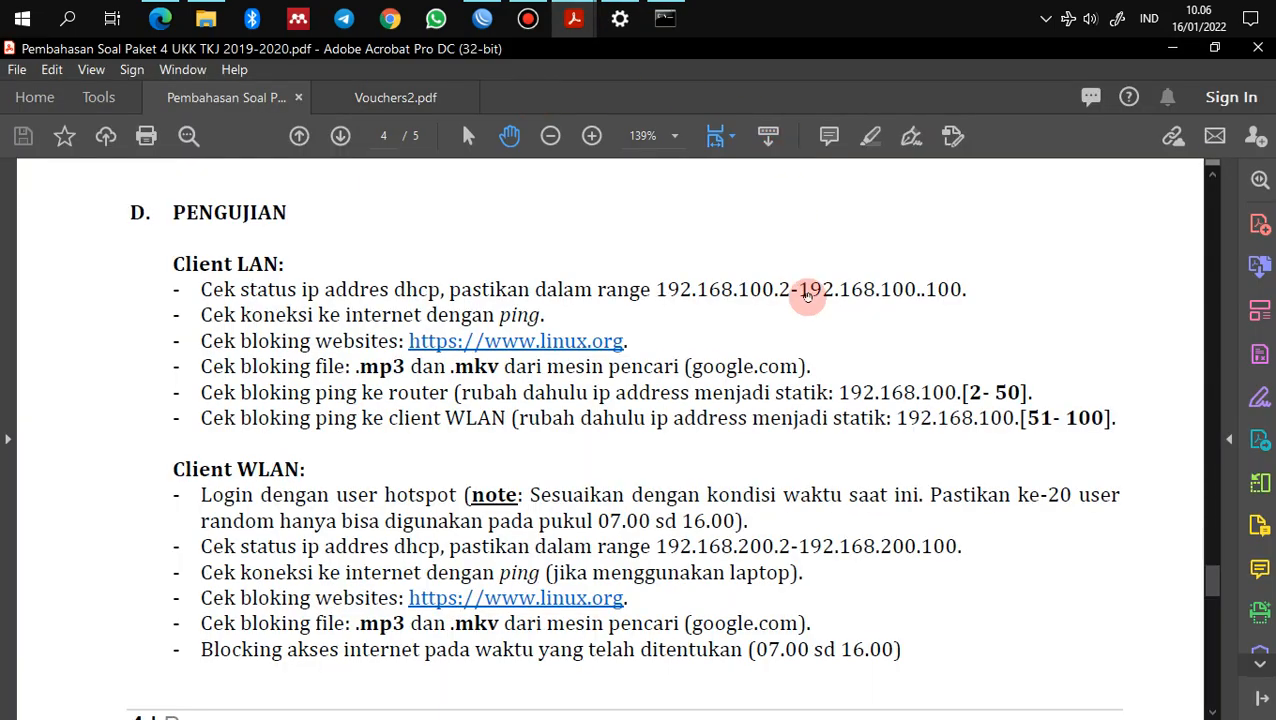
Step: Scroll the Paket 4 PDF back to page 1, 'TROUBLESHOOTING KEAMANAN JARINGAN PADA JARINGAN WAN'
drag(1212, 580, 1212, 185)
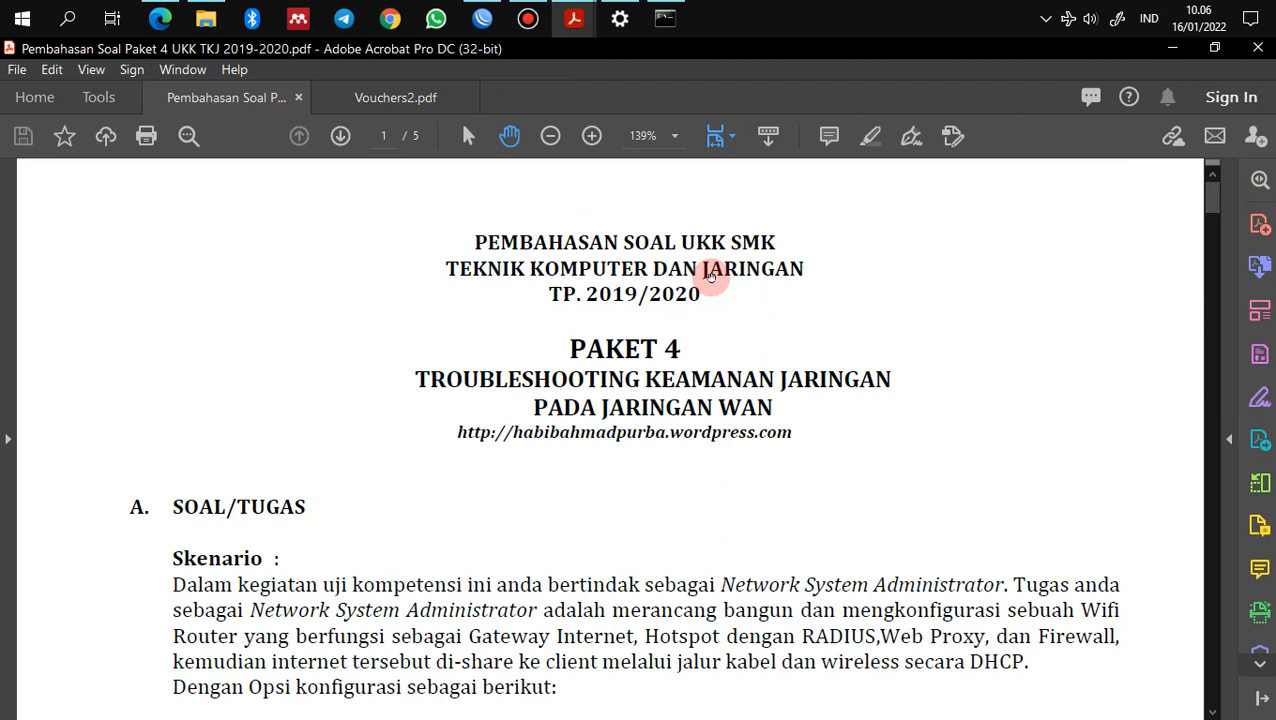
mouse_move(528, 20)
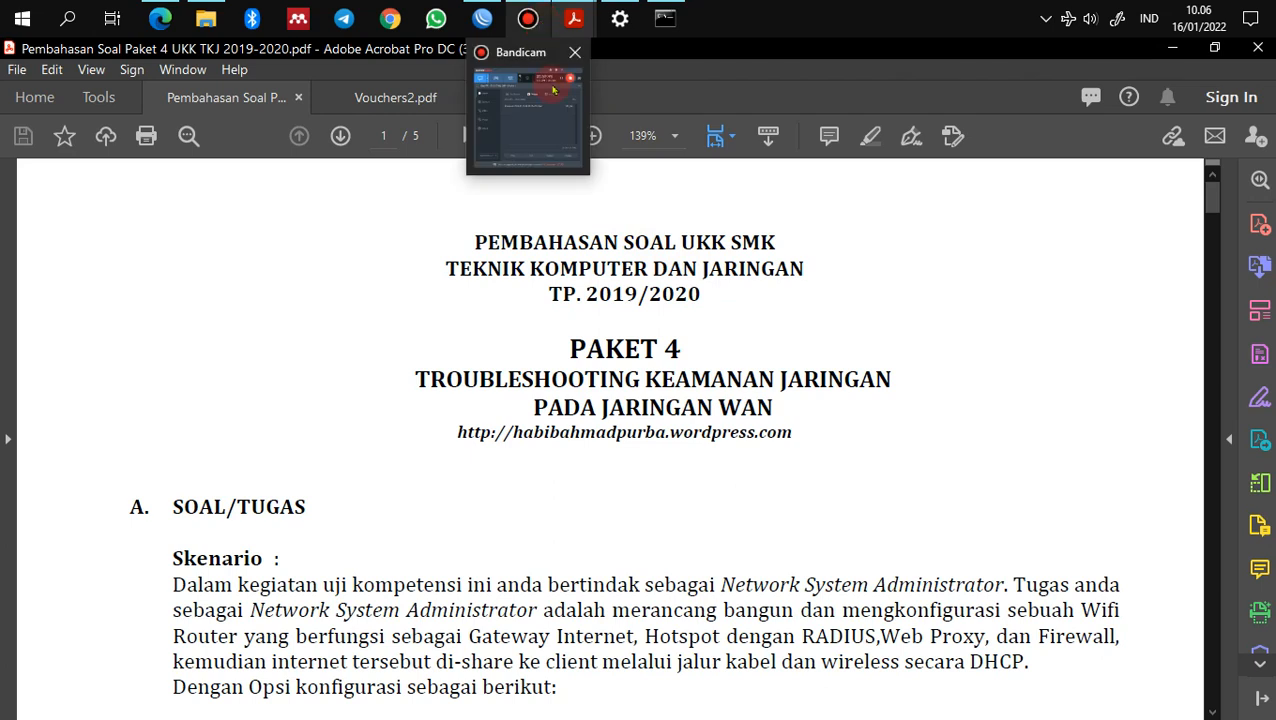